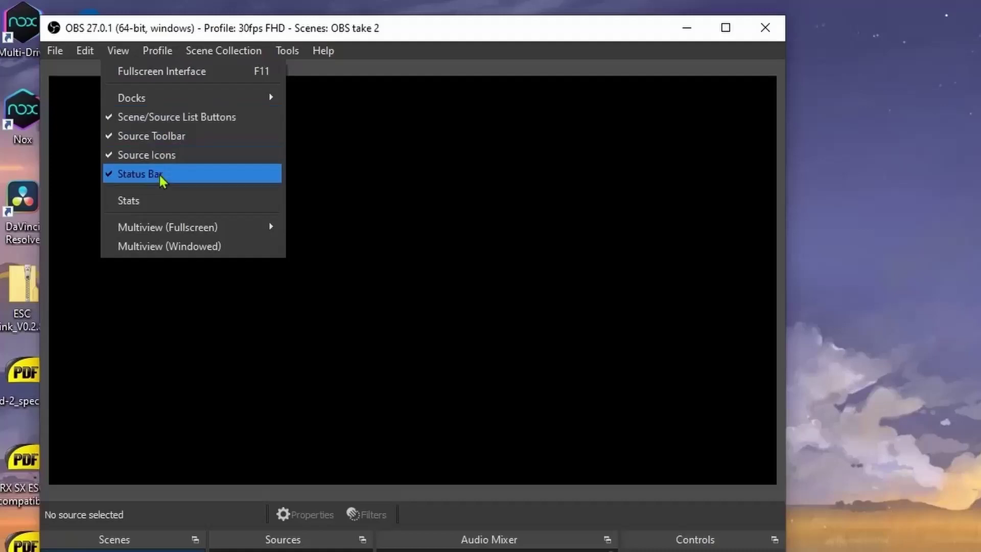
Close the view options and rename the default scene to 'Kotak 1'.
mouse_move(219, 97)
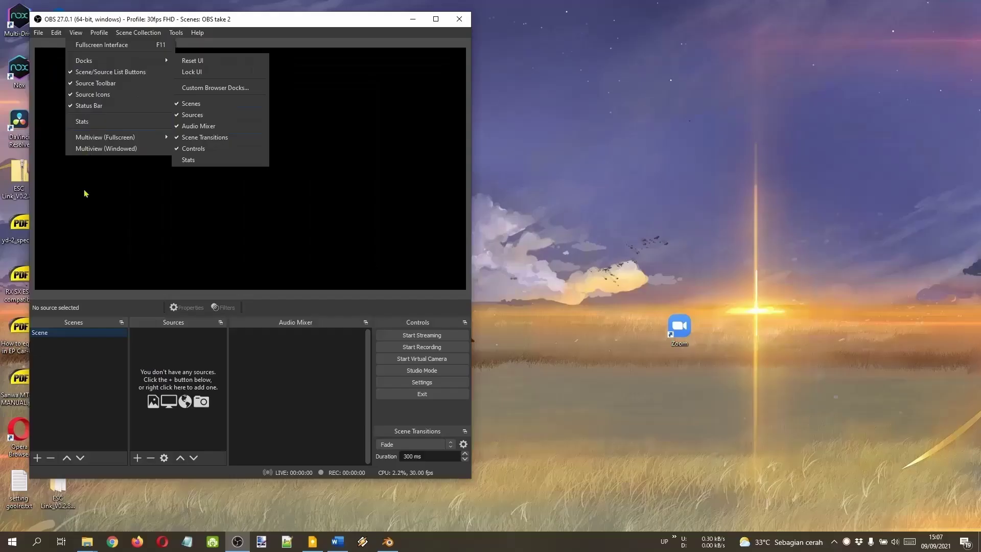
click(289, 414)
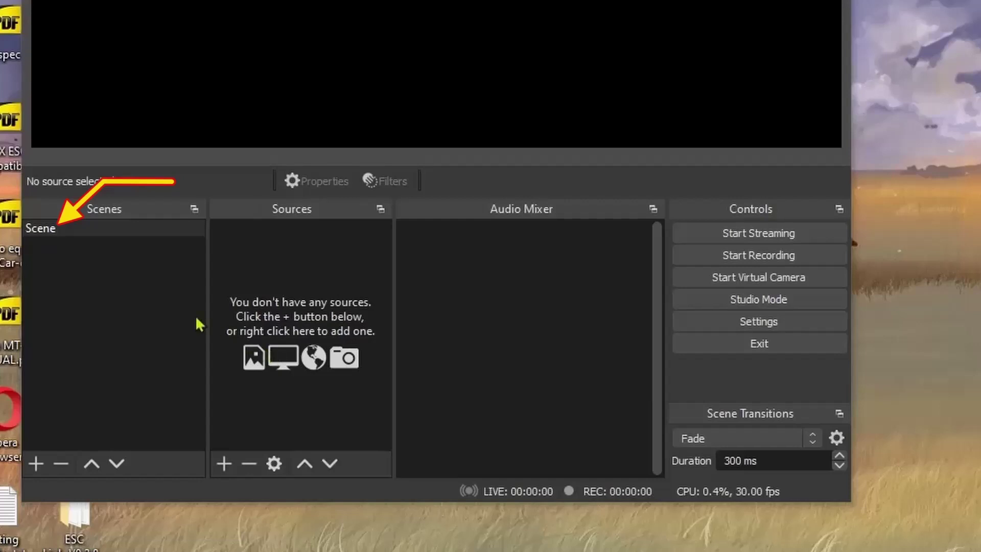
click(116, 284)
right_click(90, 236)
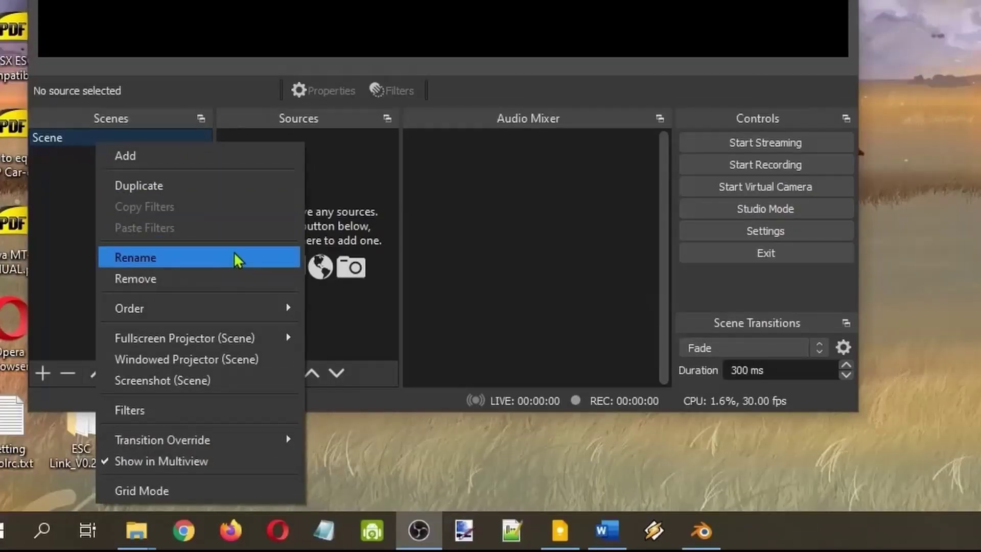
click(234, 254)
text(Kotak )
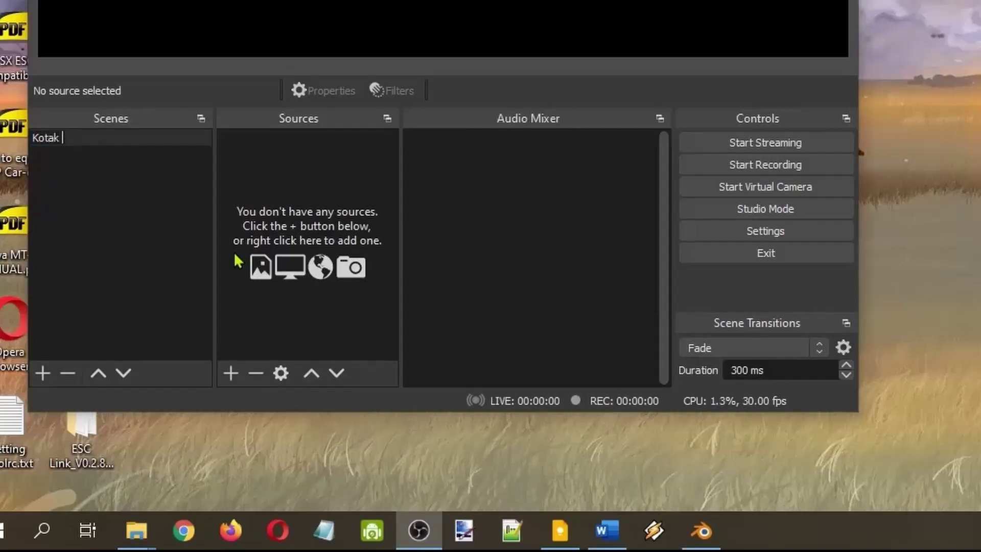
text(1)
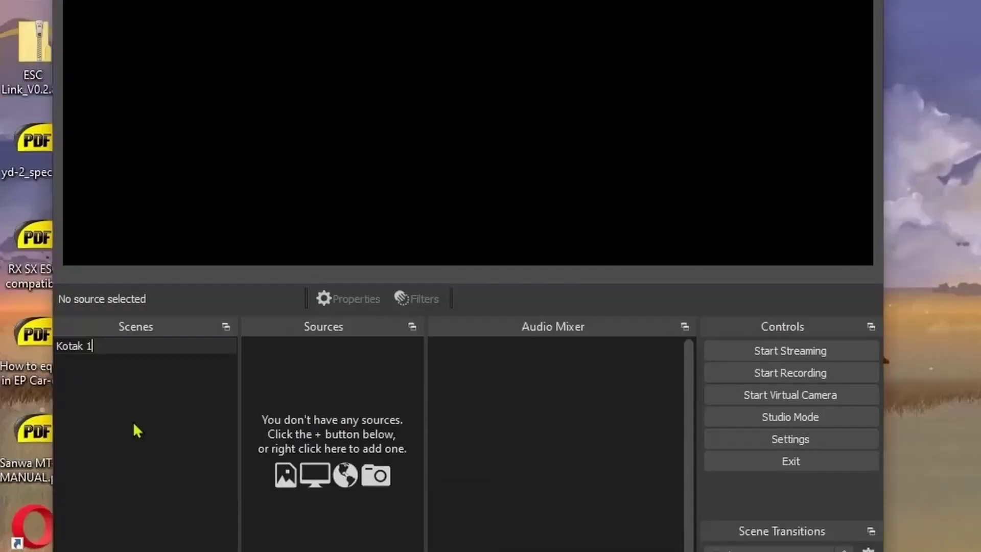
Add scenes 'Kotak 2' and 'kotak 3', then switch back to Kotak 1.
right_click(92, 188)
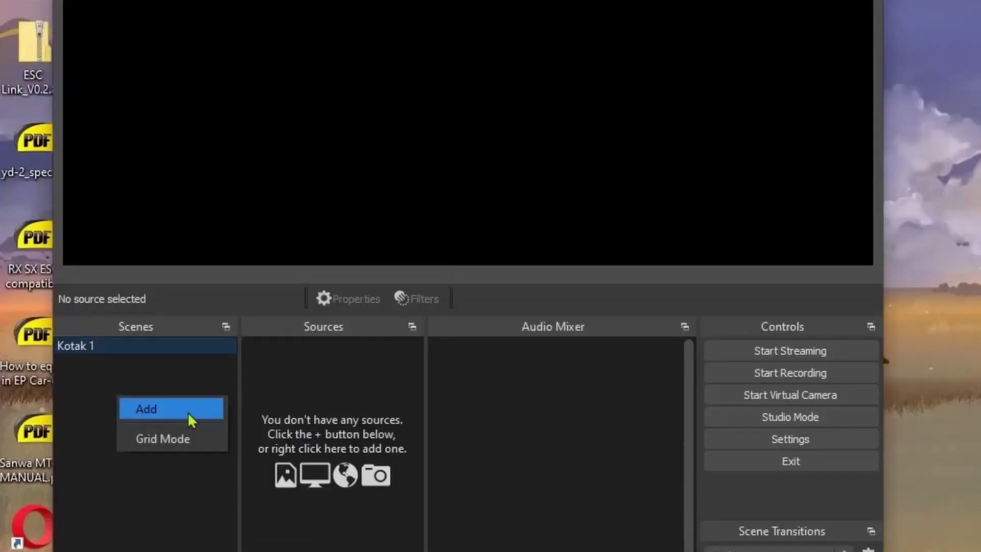
click(192, 410)
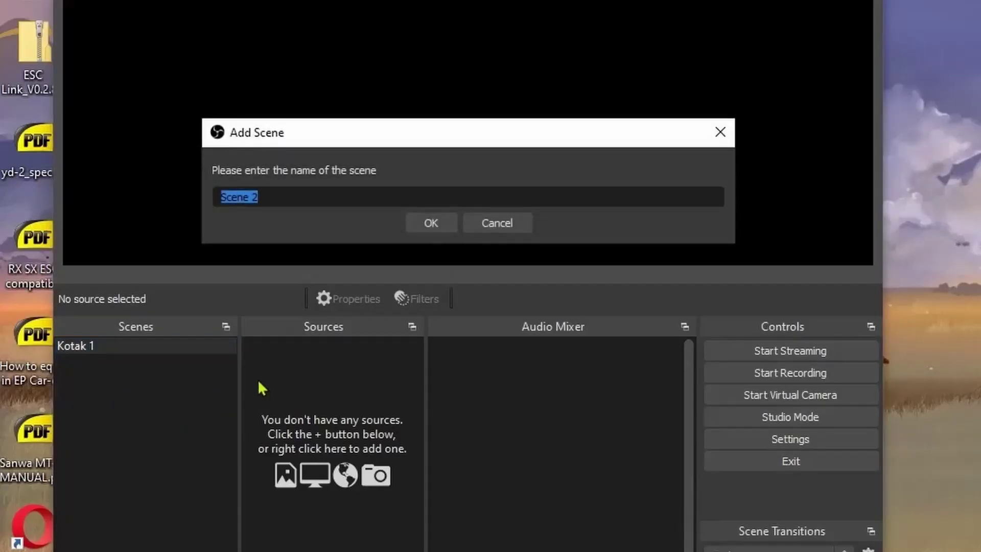
text(Kotak)
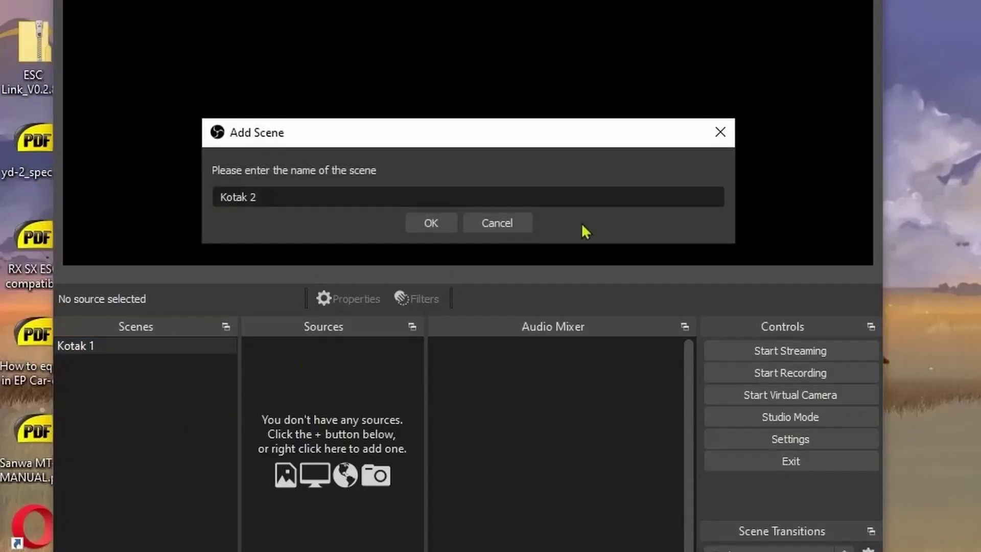
click(421, 217)
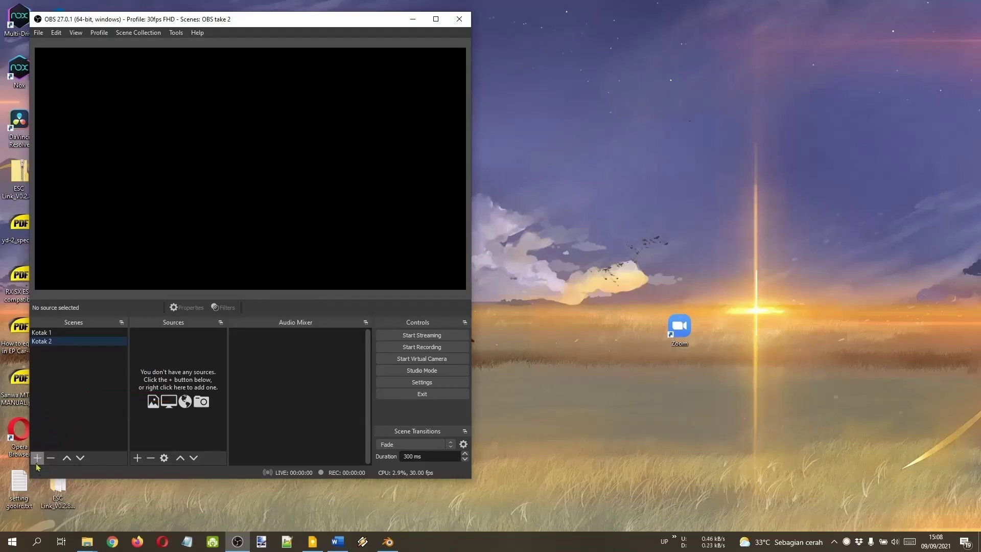
click(36, 459)
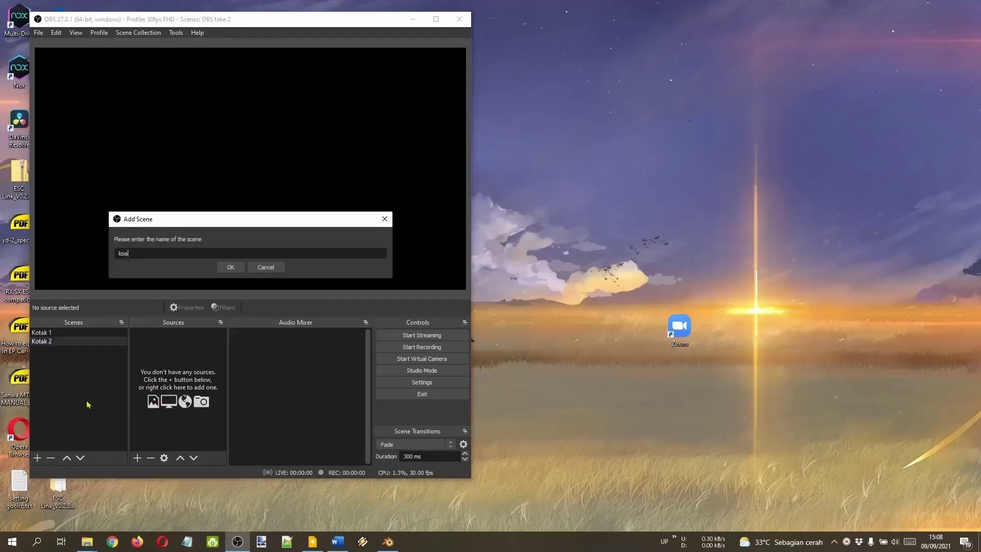
click(228, 267)
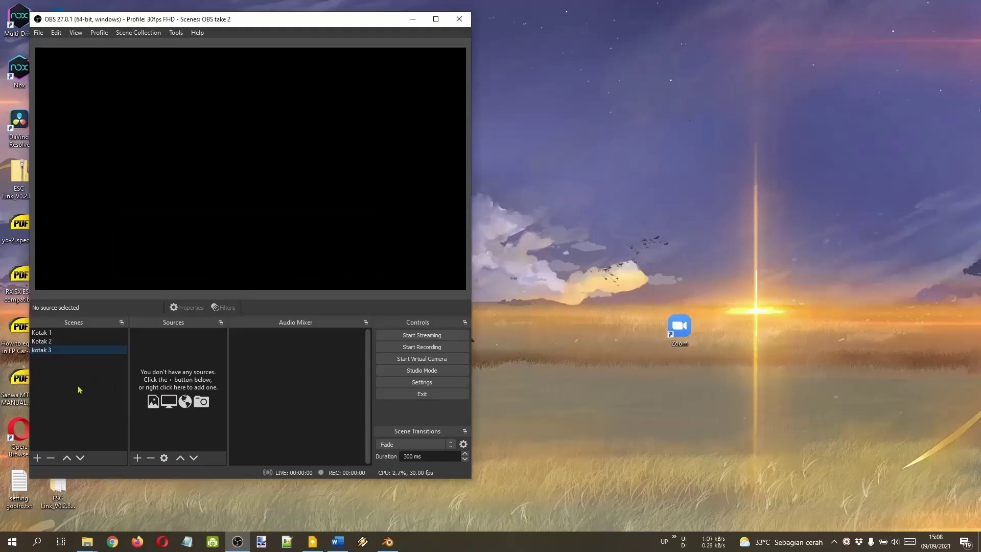
click(99, 335)
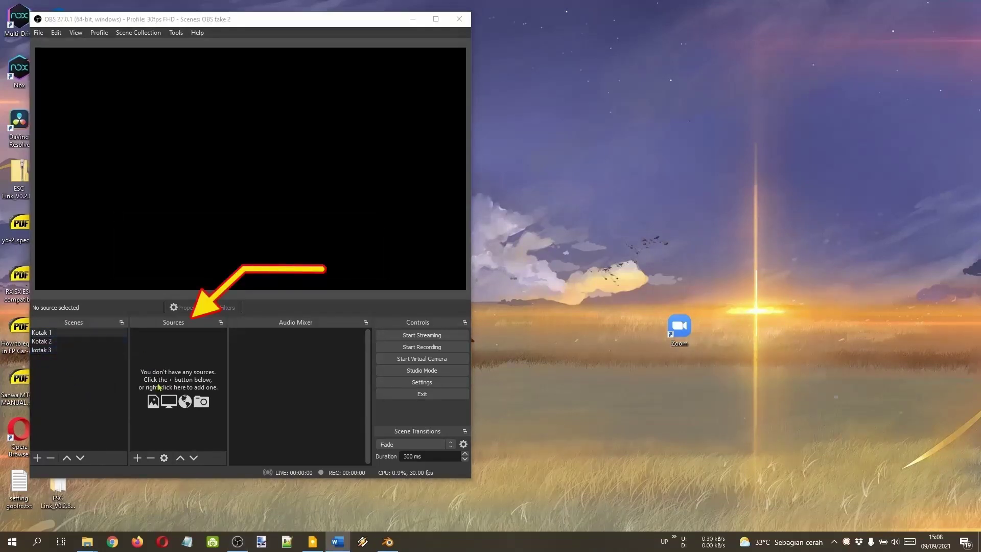
Add a Display Capture source named 'Layar Komputer' to the Kotak 1 scene.
click(198, 351)
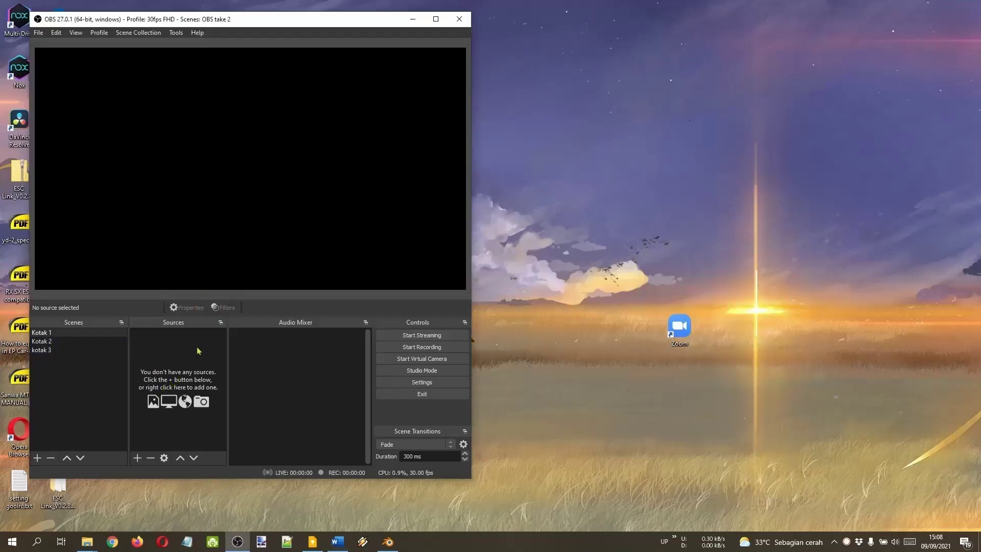
click(137, 459)
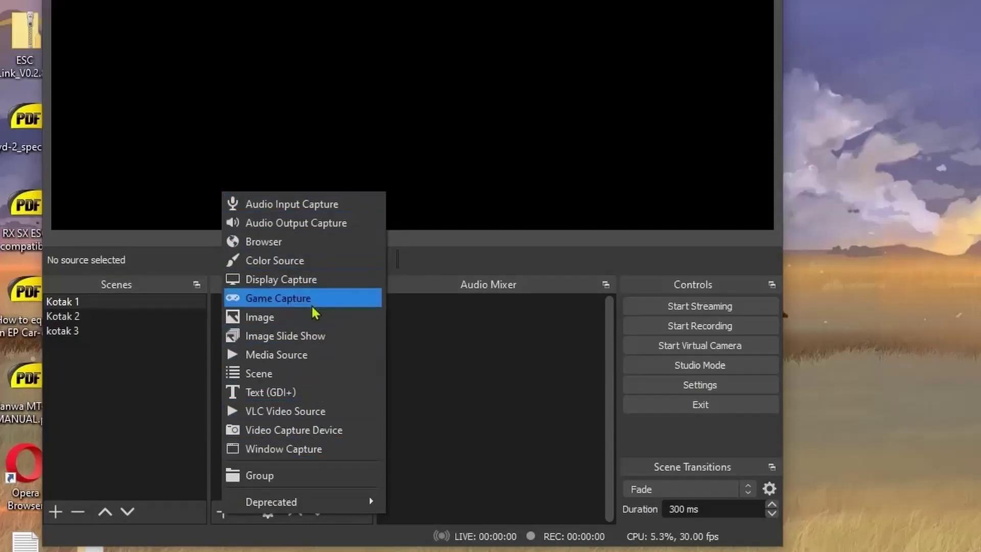
click(333, 287)
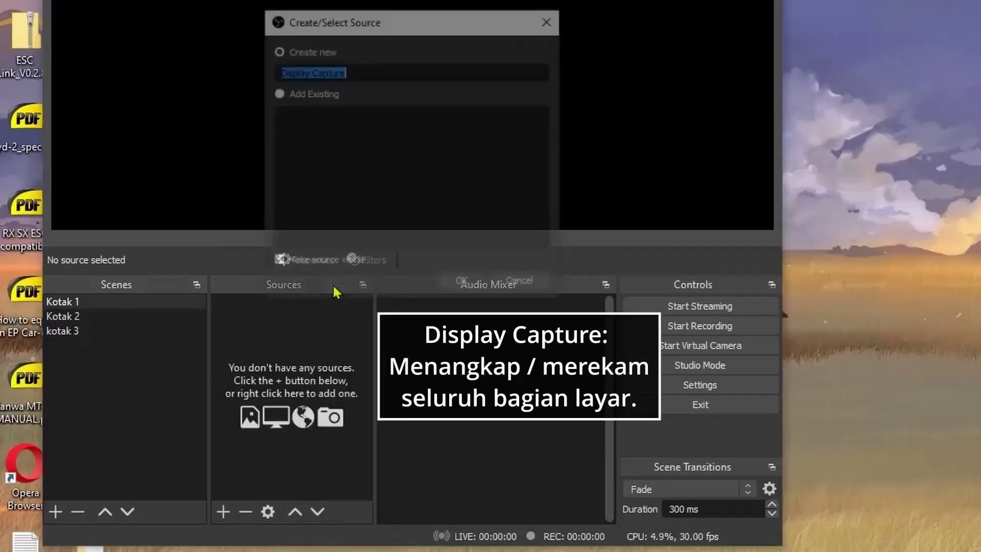
text(L)
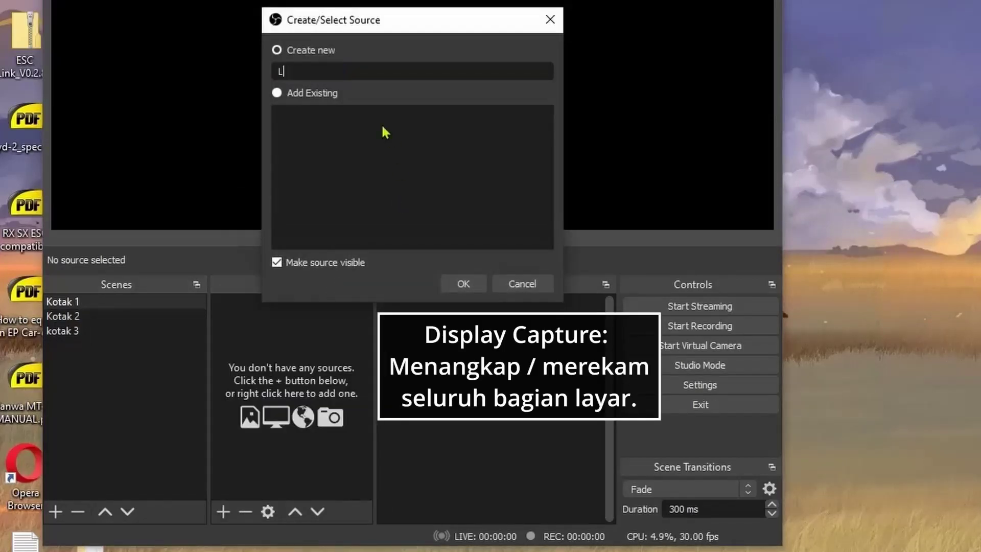
text(ayar Komputer)
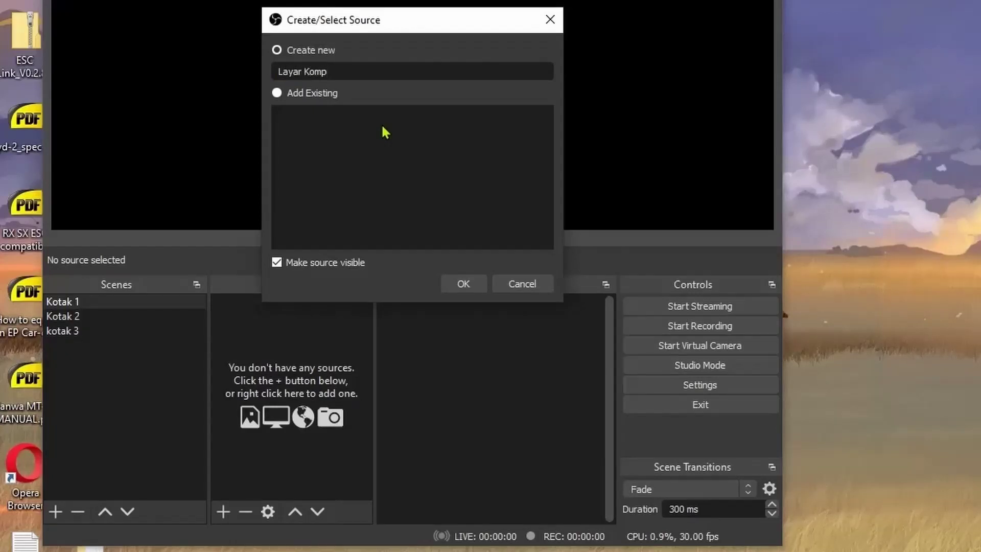
click(463, 283)
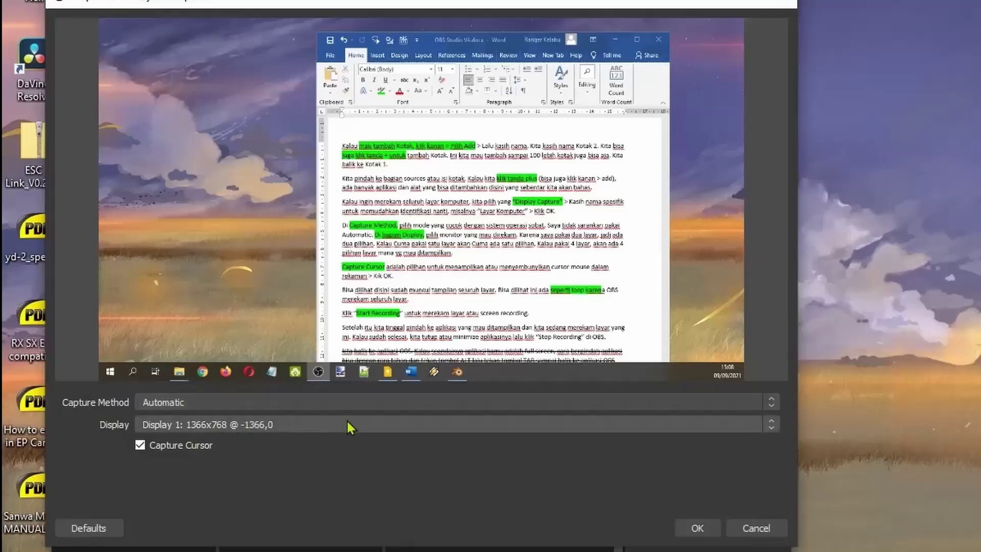
Use the Windows 10 (1903 and up) method to capture Display 2, the 1920x1080 primary monitor.
click(422, 405)
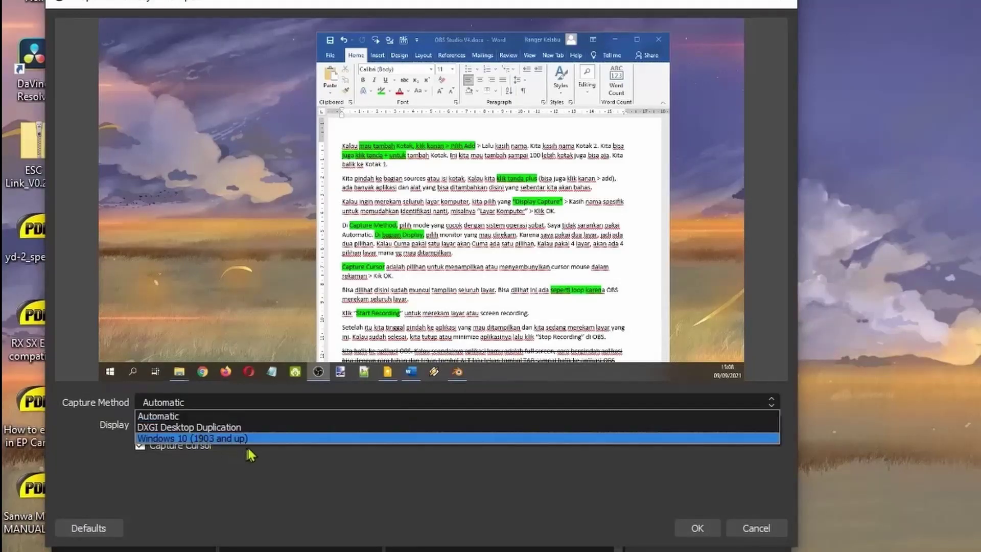
click(258, 437)
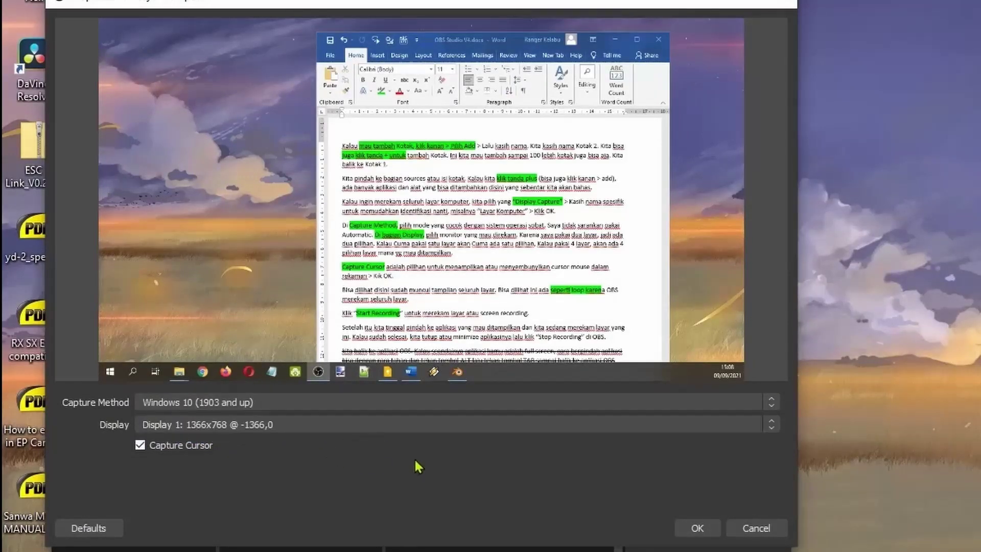
click(386, 425)
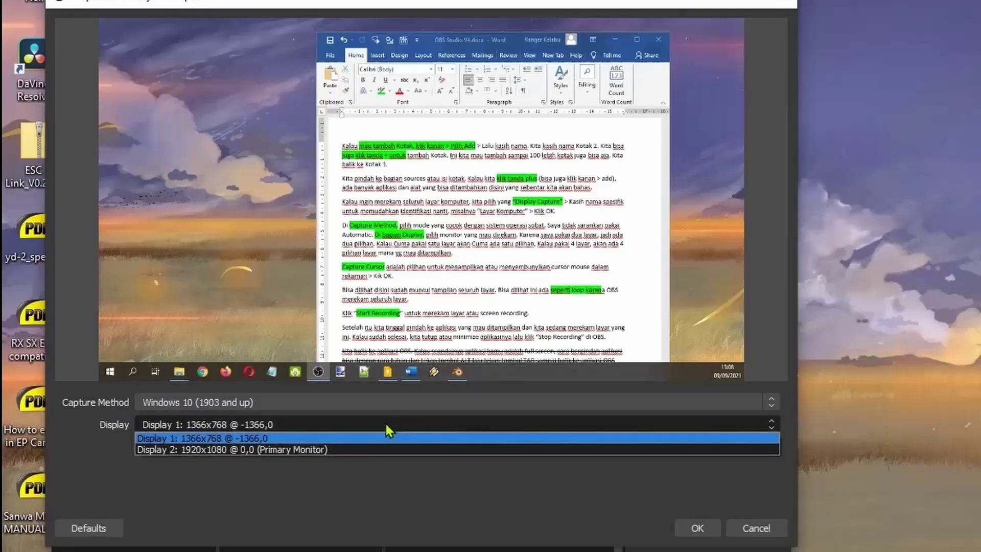
click(333, 457)
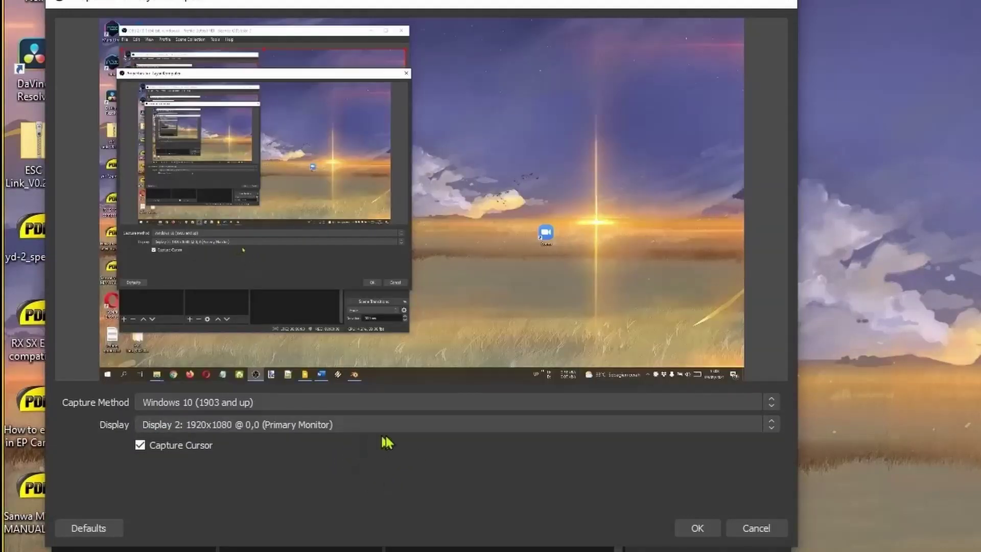
click(422, 429)
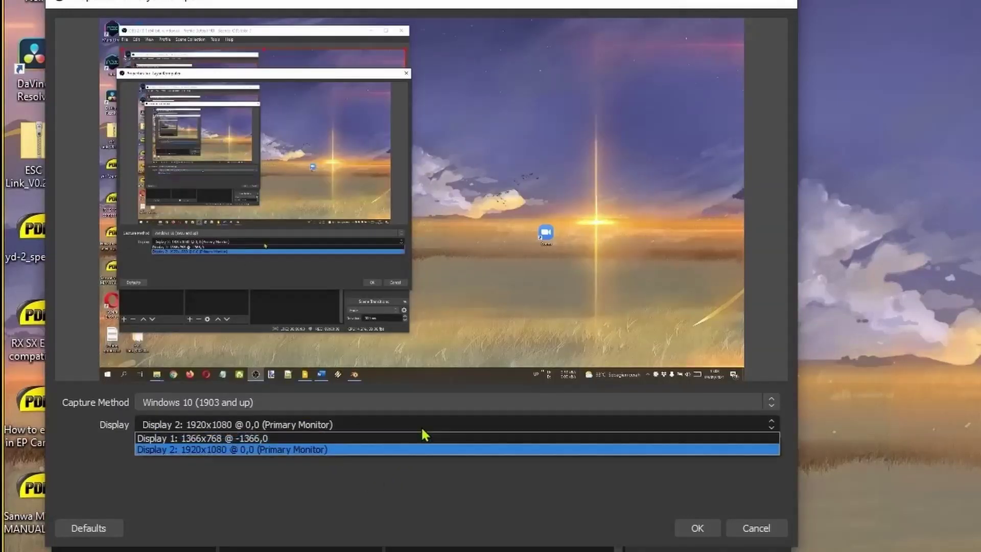
click(322, 439)
click(386, 425)
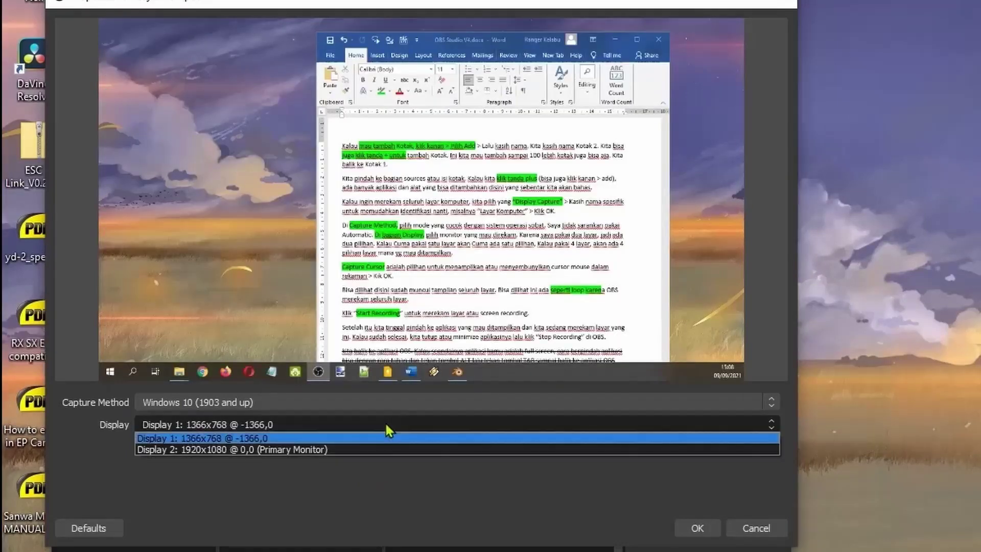
click(335, 454)
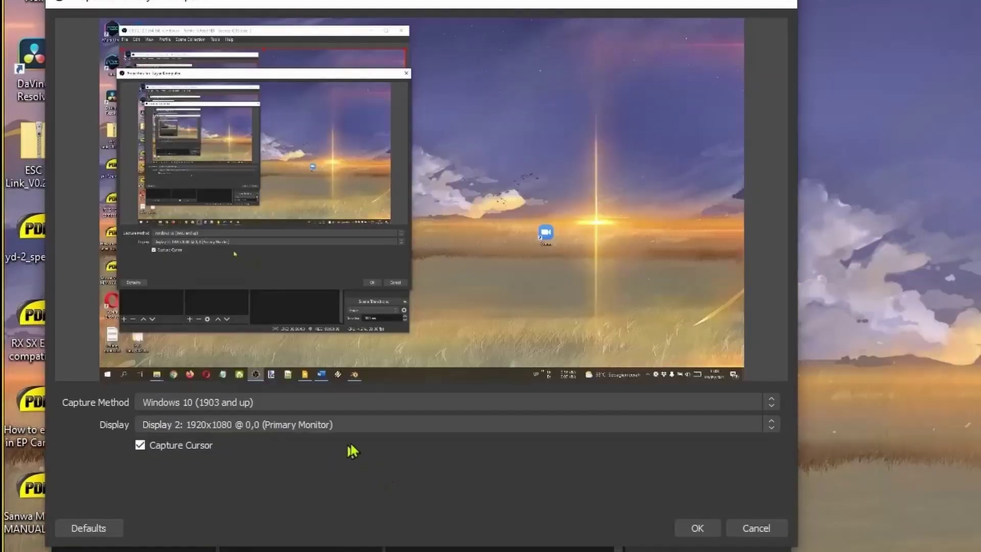
click(423, 430)
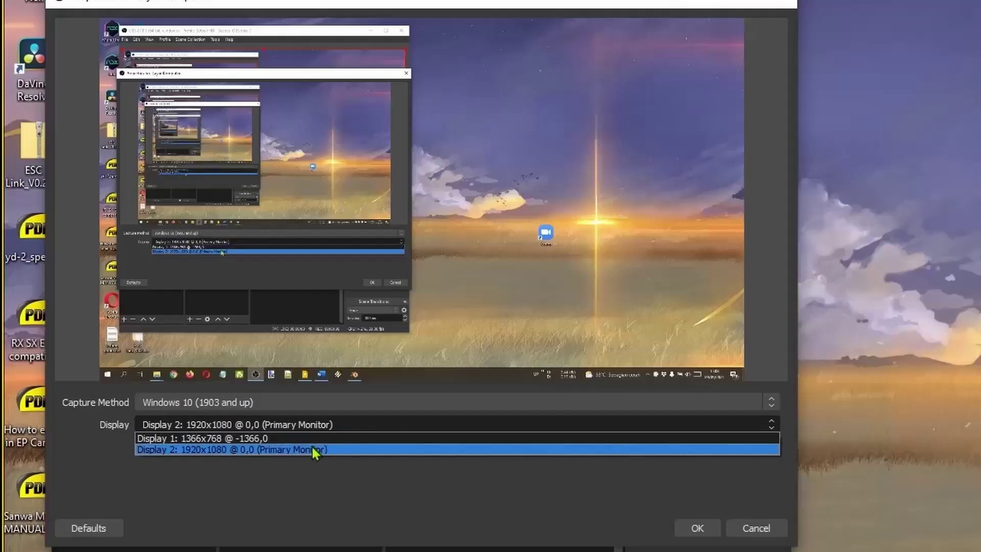
click(324, 439)
click(385, 424)
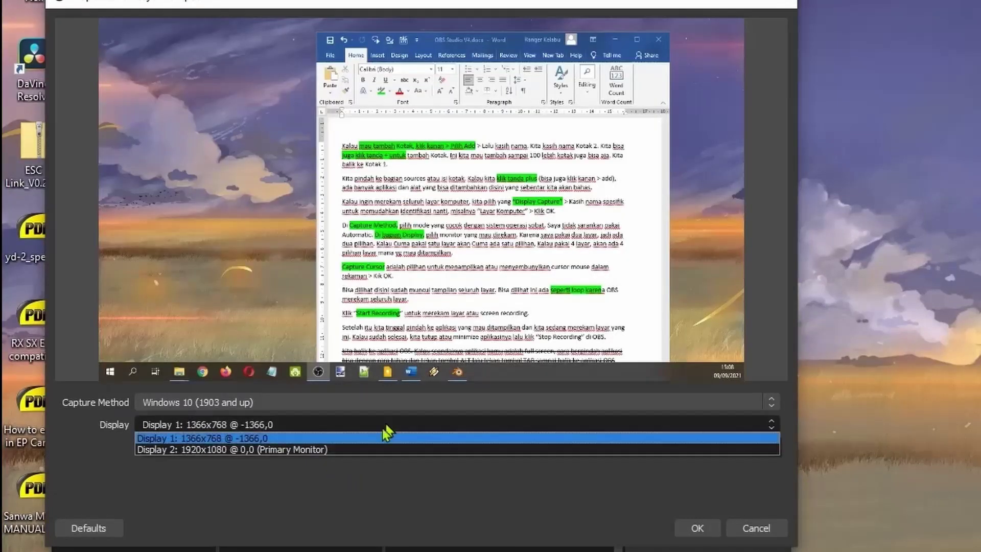
click(334, 452)
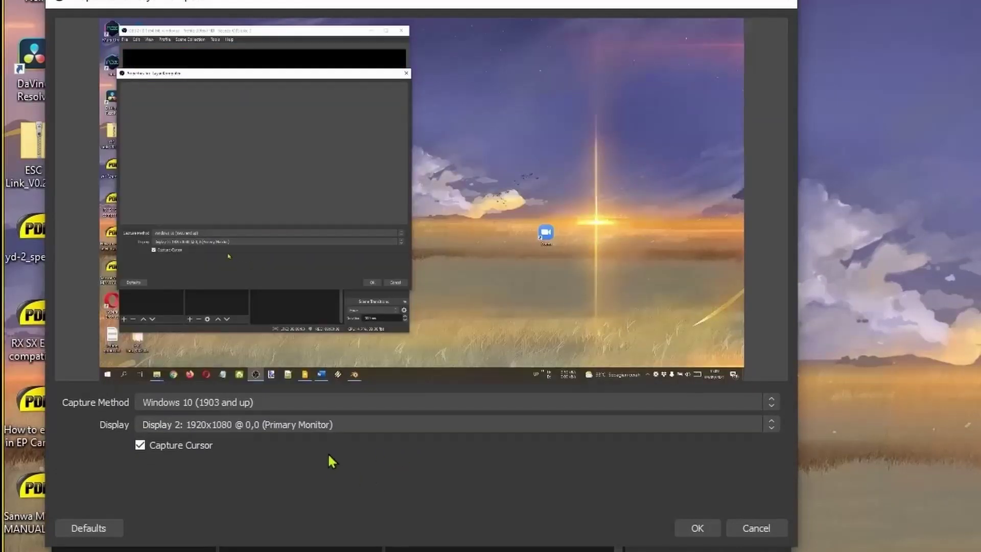
Keep Capture Cursor enabled and apply the display capture settings.
click(200, 449)
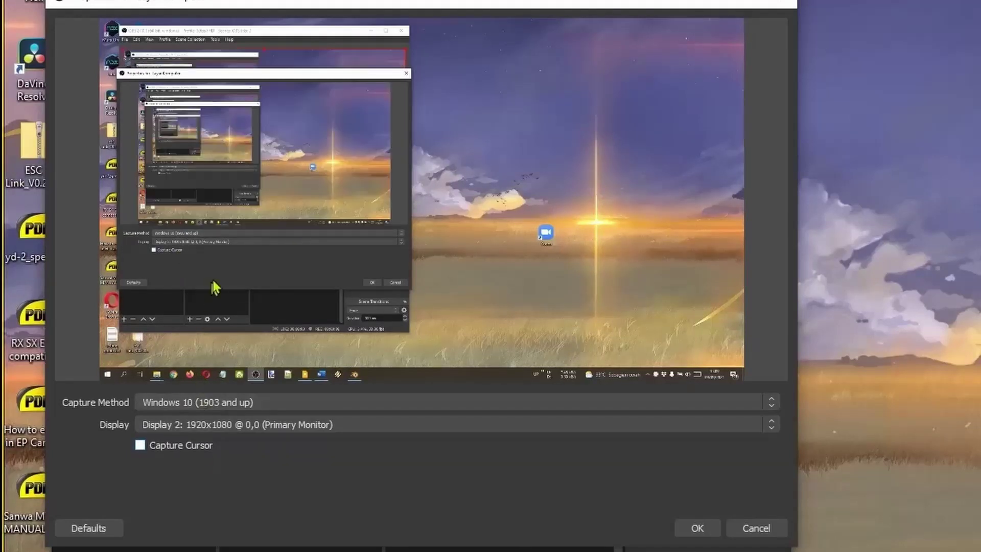
click(184, 446)
click(691, 526)
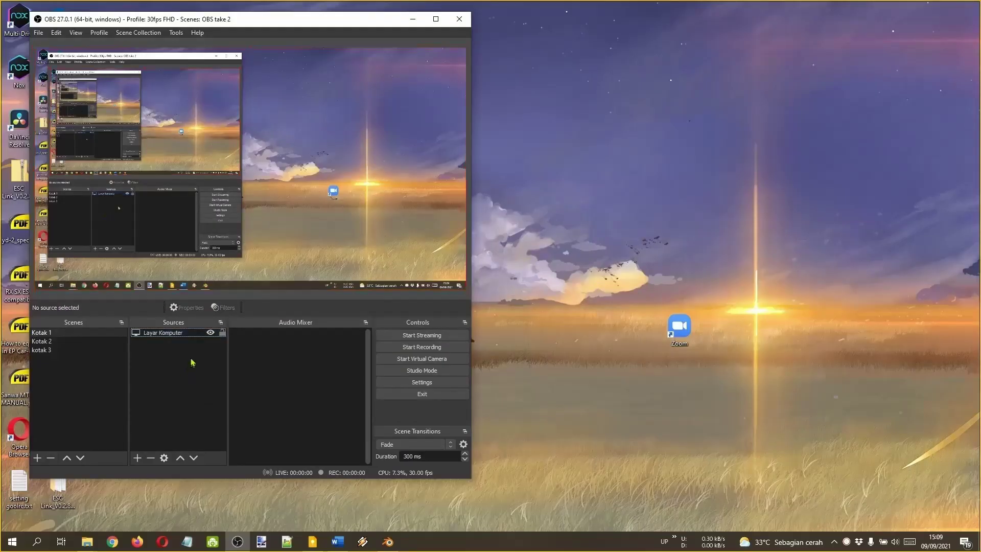
Select Layar Komputer, start recording, and bring the Blender wheel model to the front.
click(328, 122)
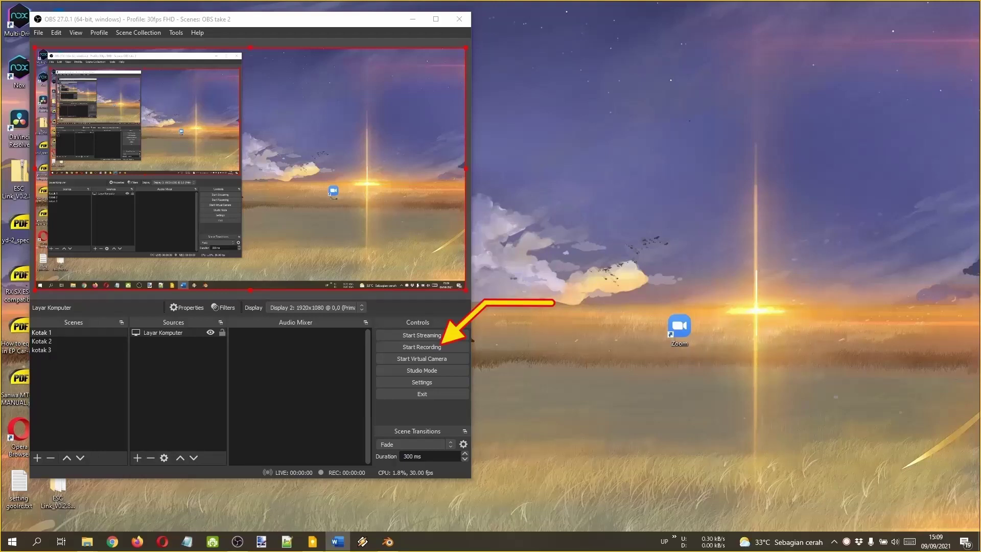
click(428, 348)
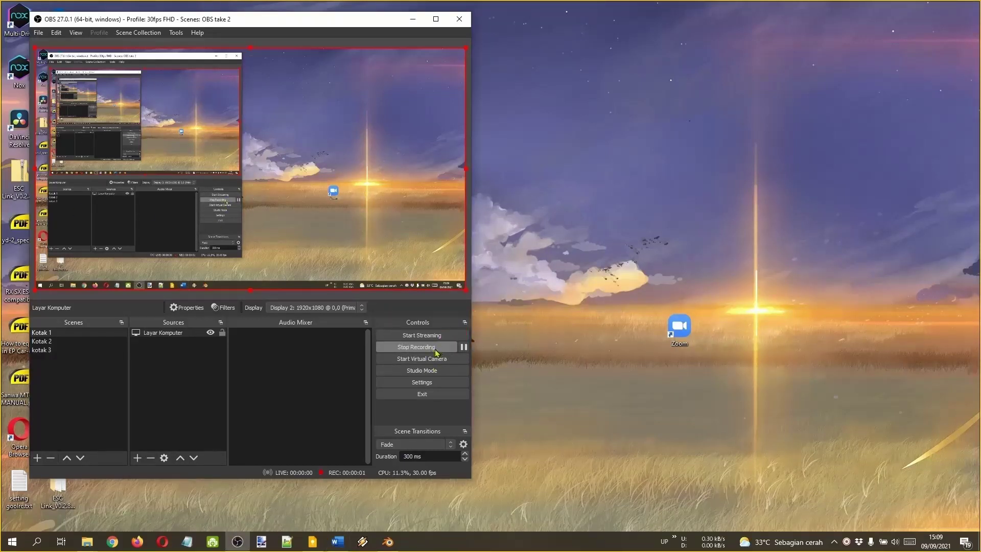
click(388, 541)
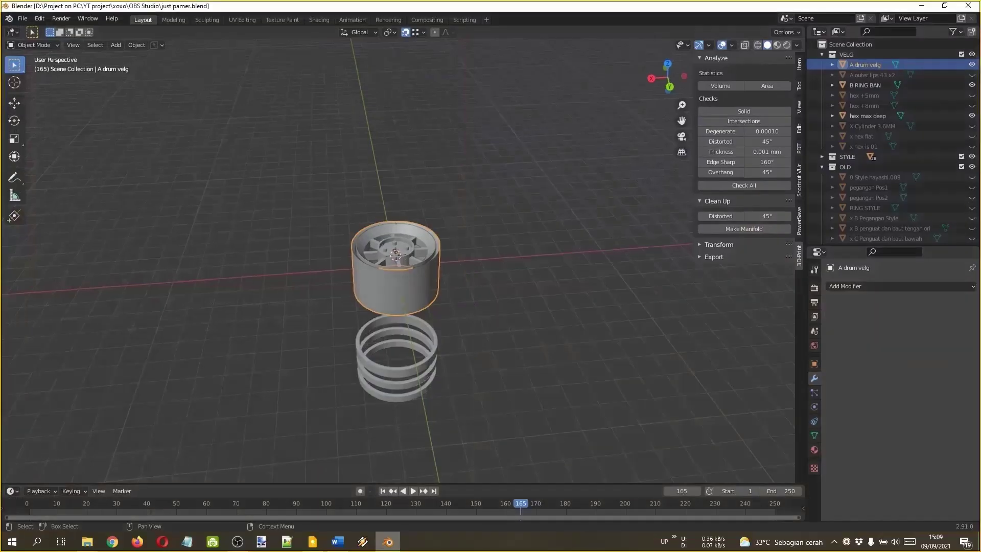
Raise the spoke disc along Z and shift the drum along X.
key(g)
key(z)
click(414, 197)
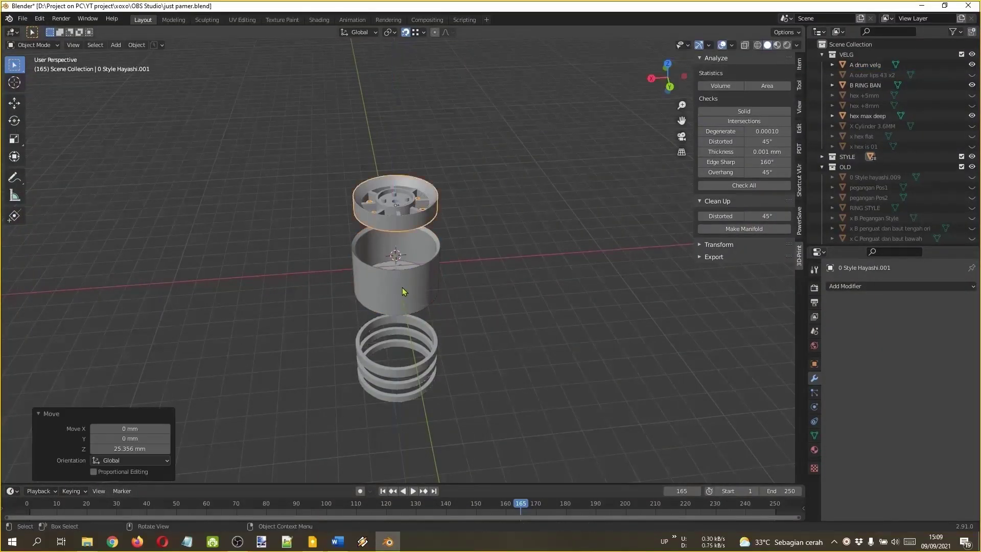
click(405, 290)
key(g)
key(x)
click(530, 286)
Reselect the spoke disc, switch to wireframe view, and minimize Blender.
click(409, 207)
key(shift+z)
drag(448, 389, 446, 361)
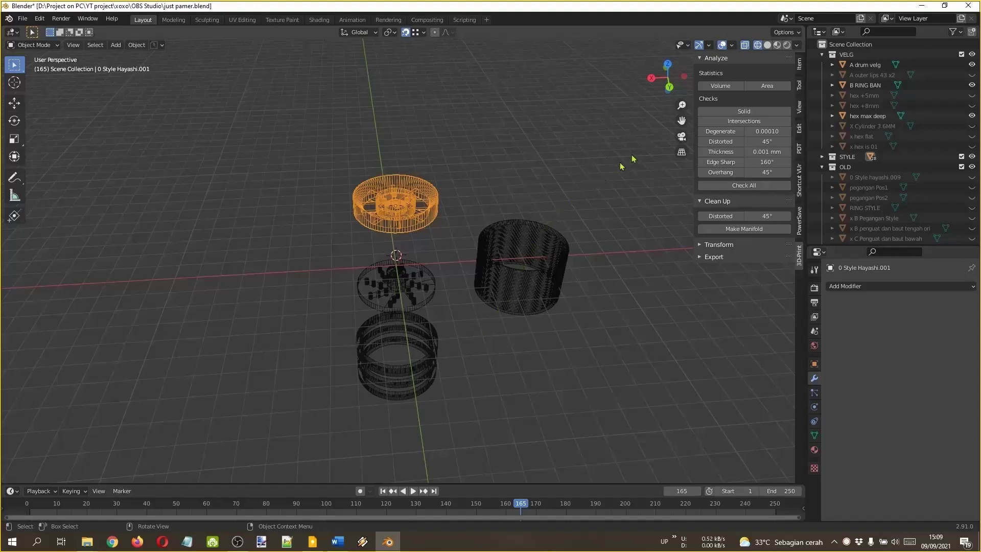
click(920, 6)
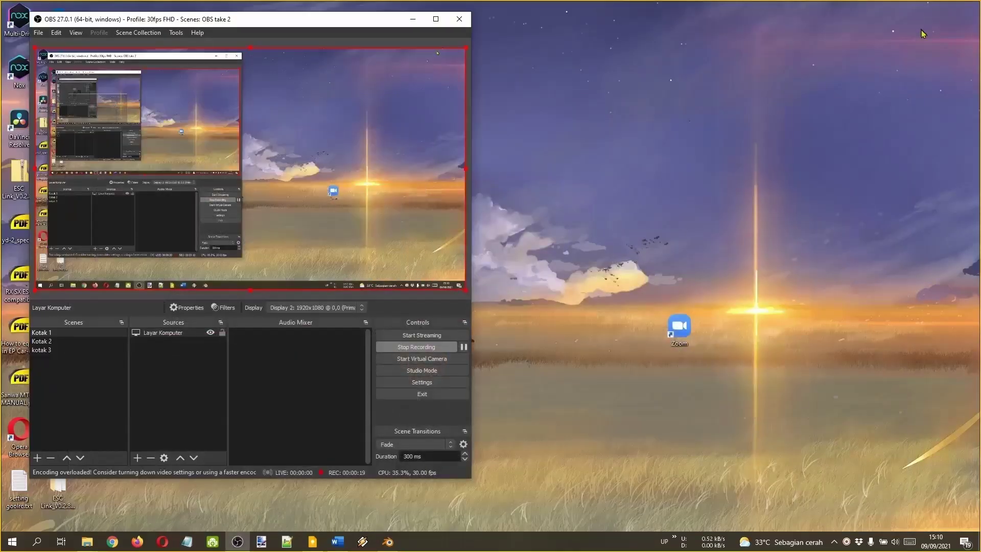
Stop the recording and open its folder via File > Show Recordings.
click(437, 351)
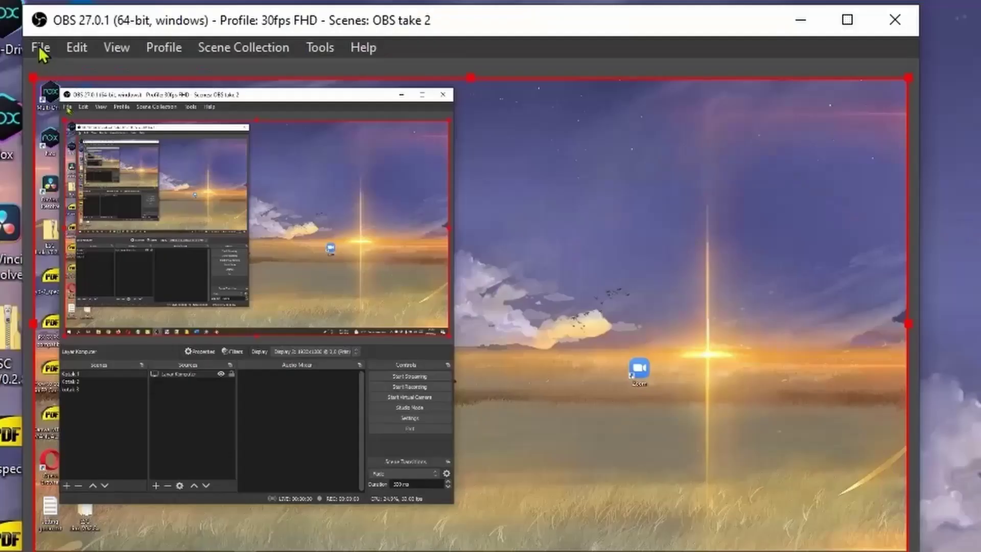
click(39, 33)
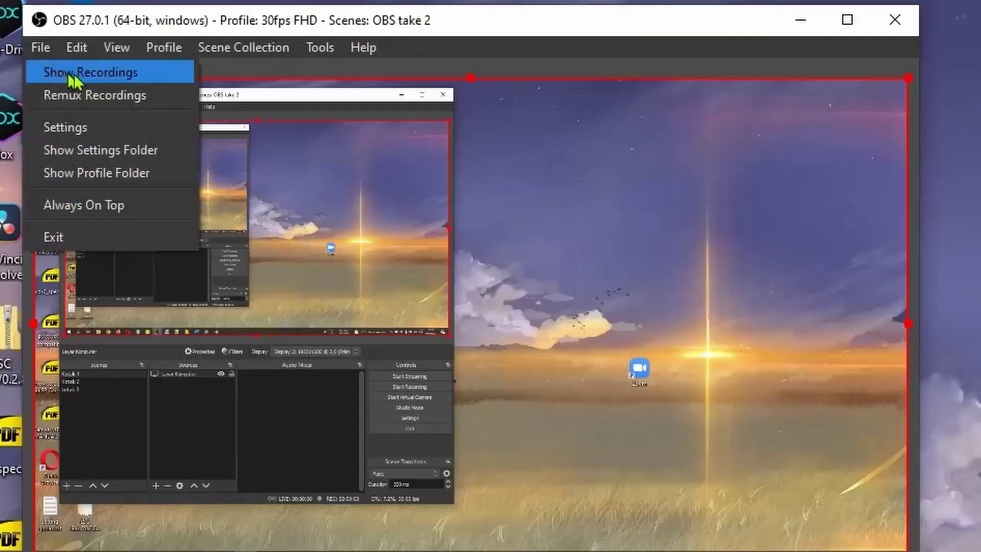
click(114, 74)
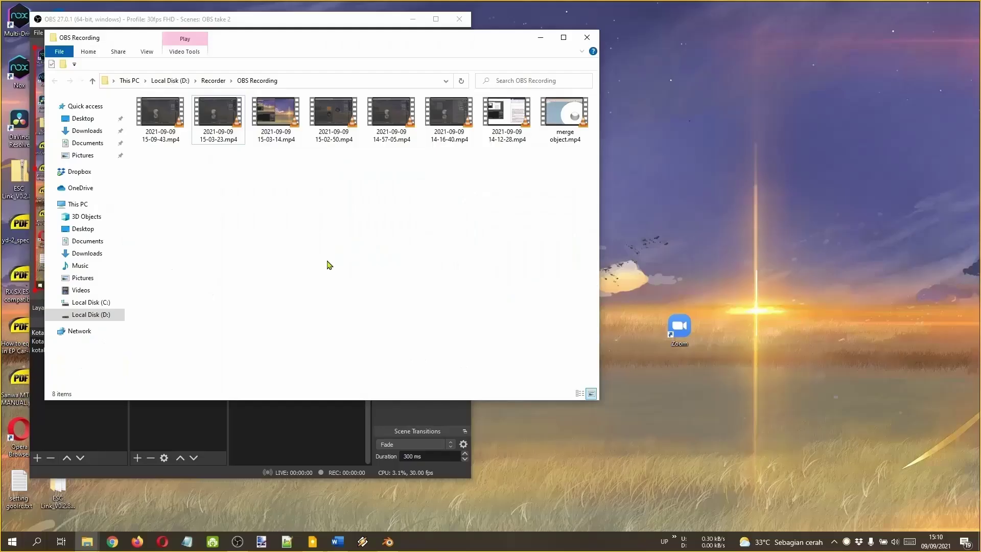
double_click(164, 128)
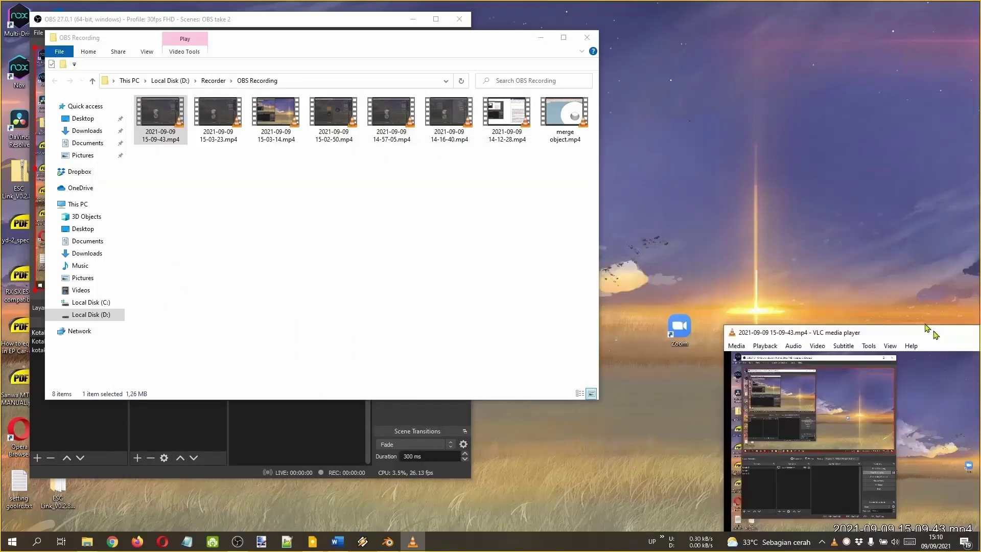
drag(934, 333, 743, 97)
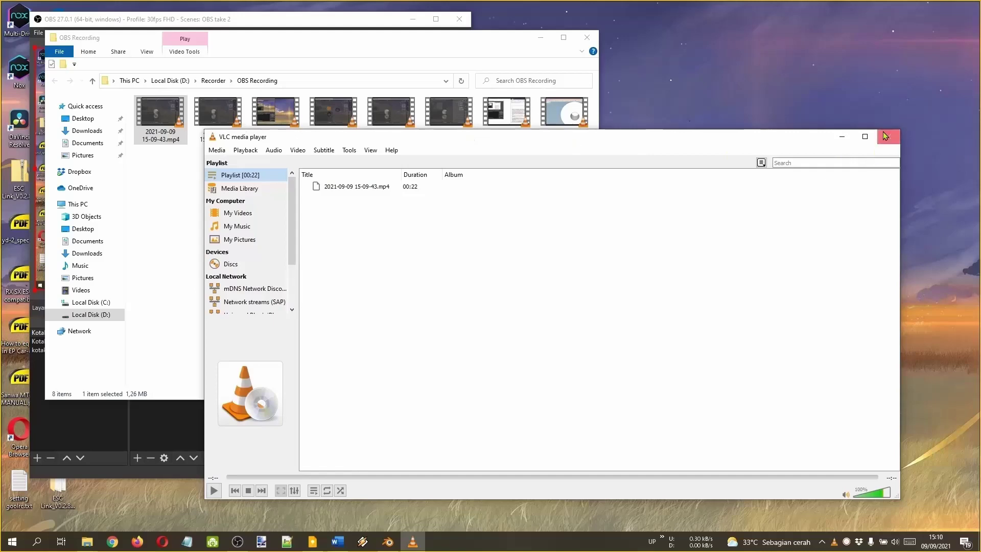
click(889, 137)
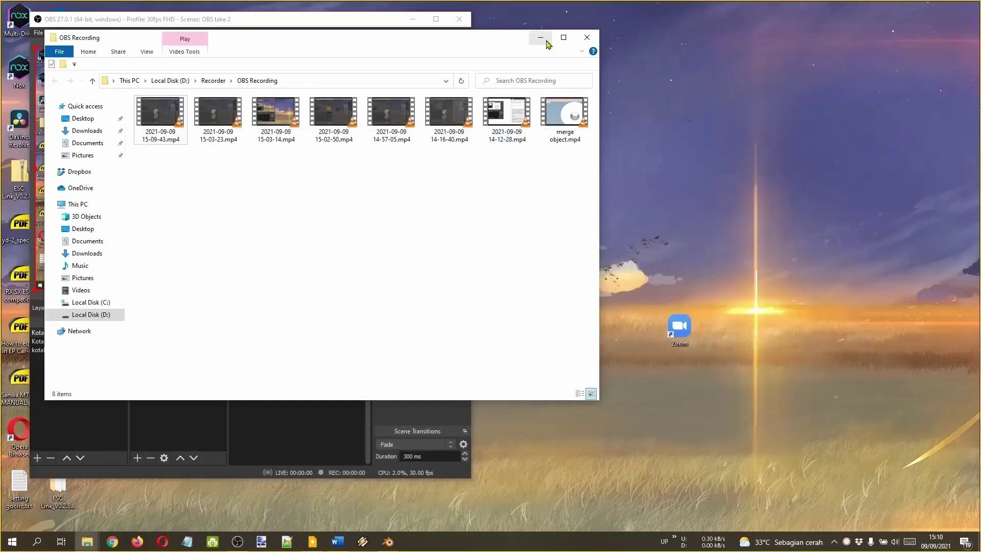
click(541, 37)
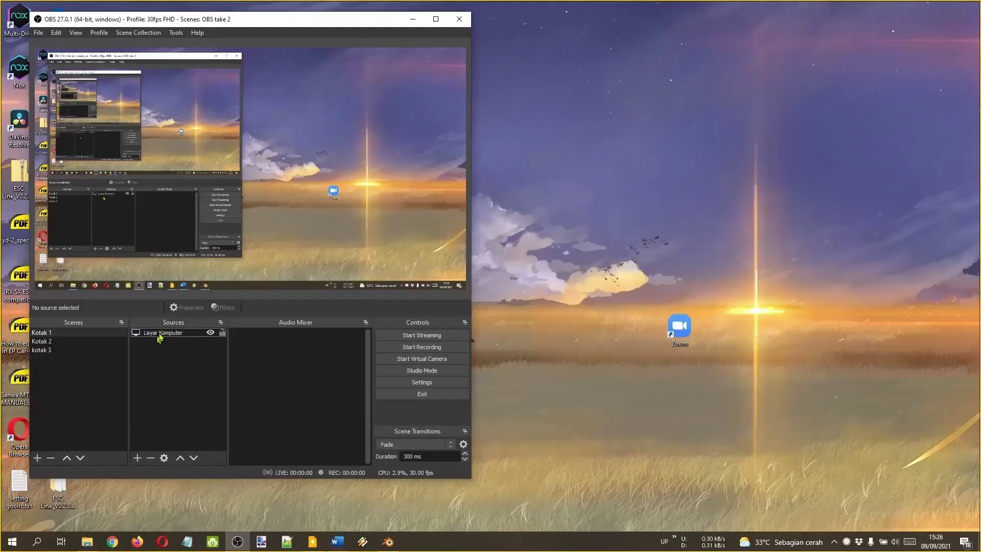
click(171, 333)
right_click(190, 335)
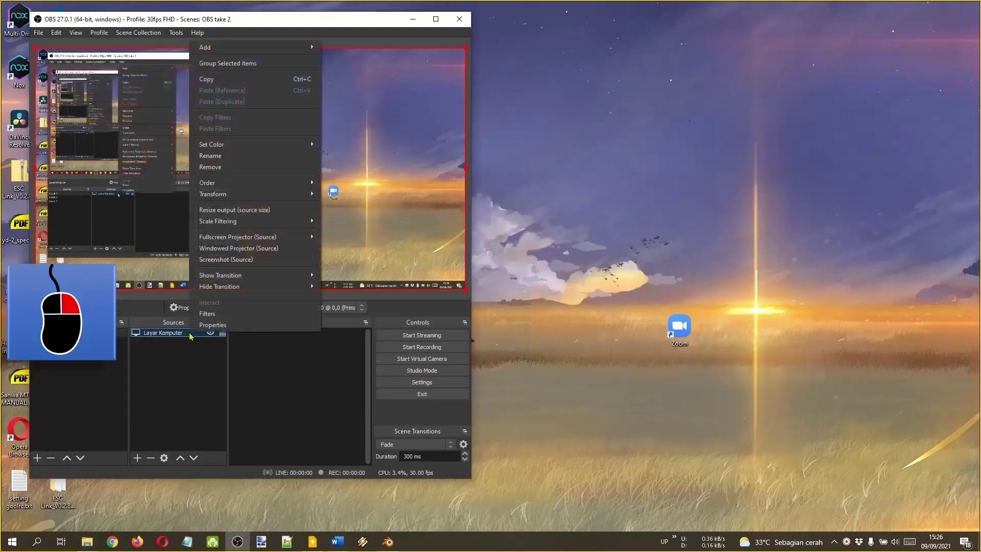
click(405, 443)
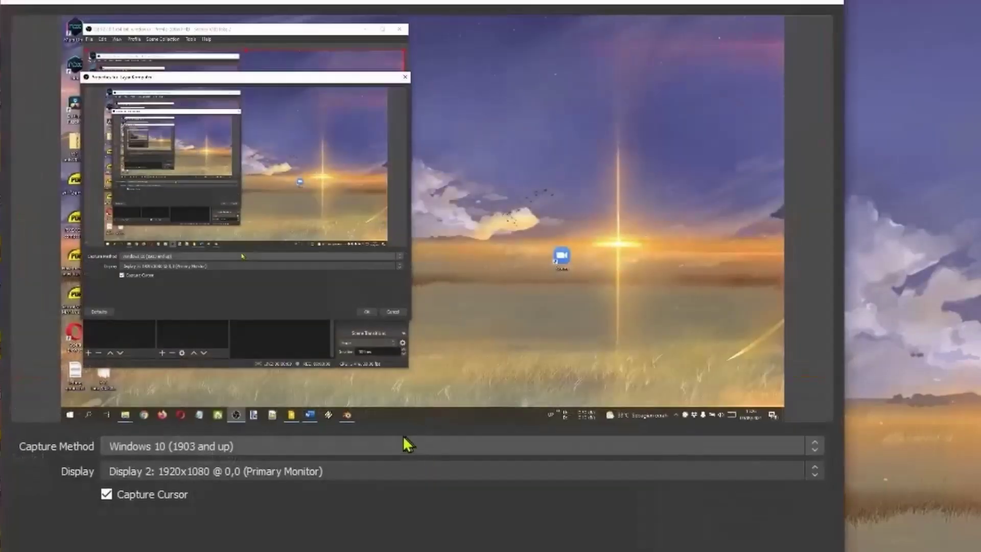
click(325, 453)
click(264, 474)
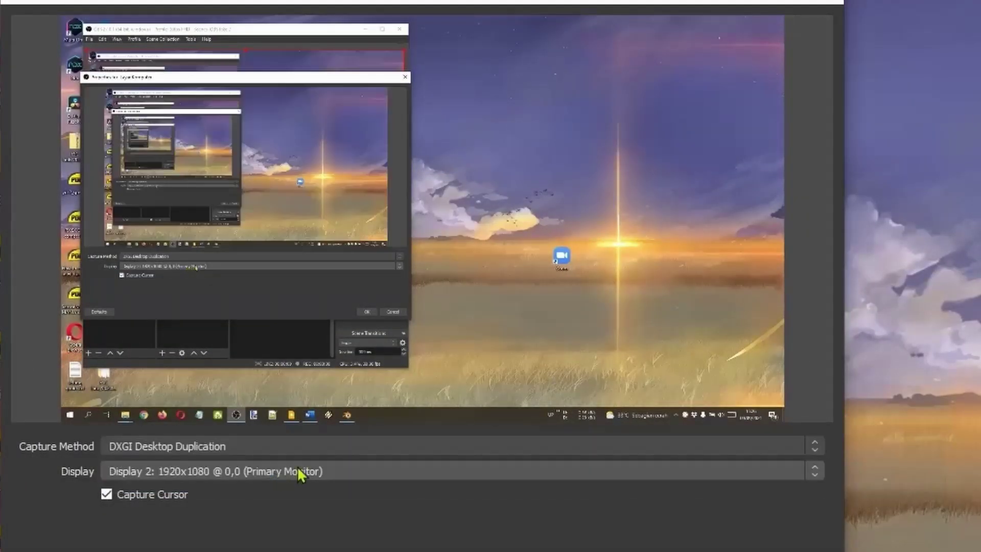
click(306, 446)
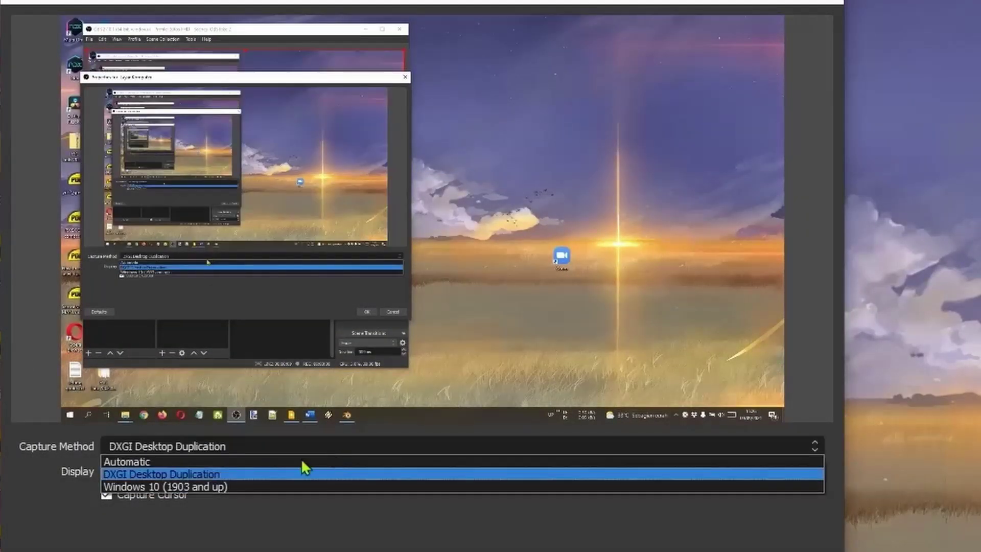
click(307, 487)
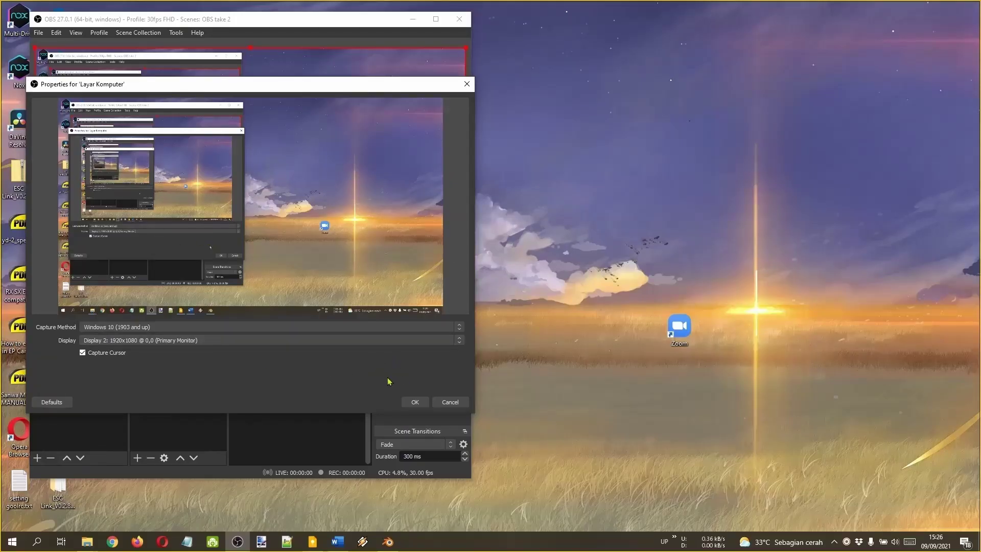
click(415, 402)
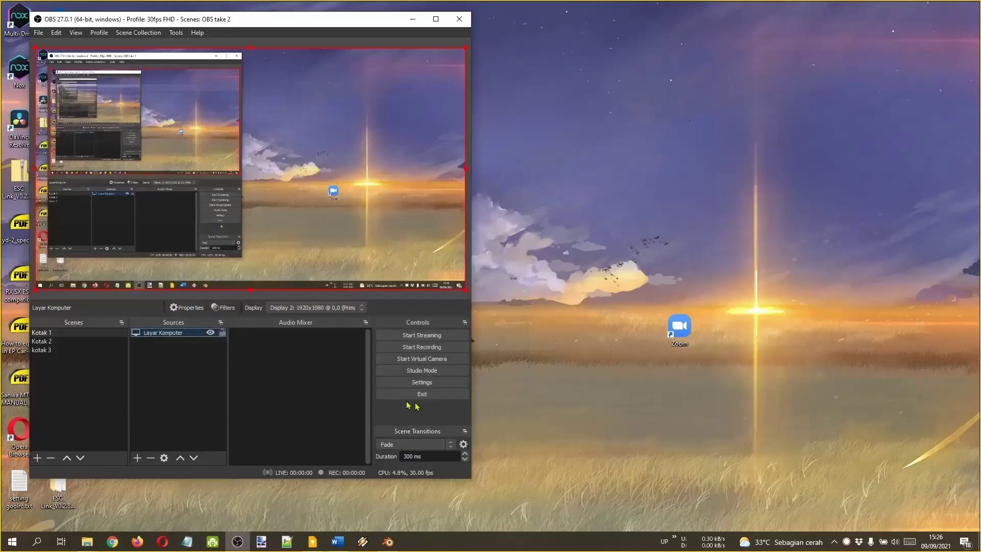
click(176, 382)
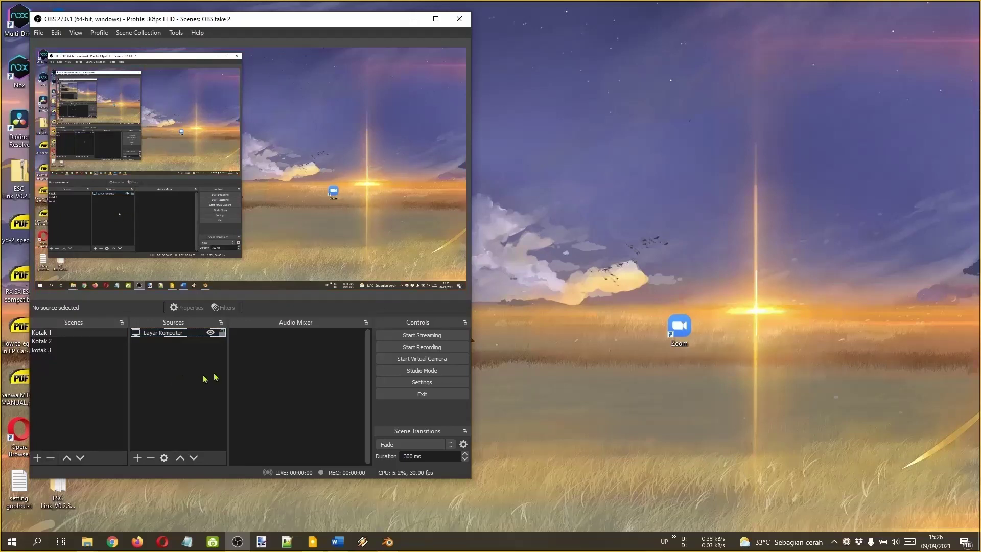
Add a Video Capture Device source named 'Webcam A' using the EasyCamera device.
click(138, 458)
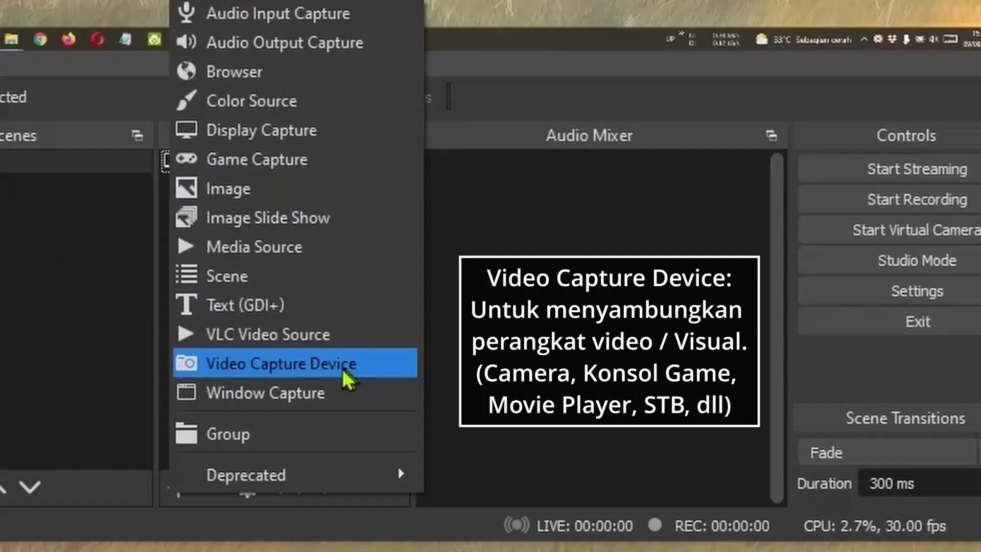
click(374, 365)
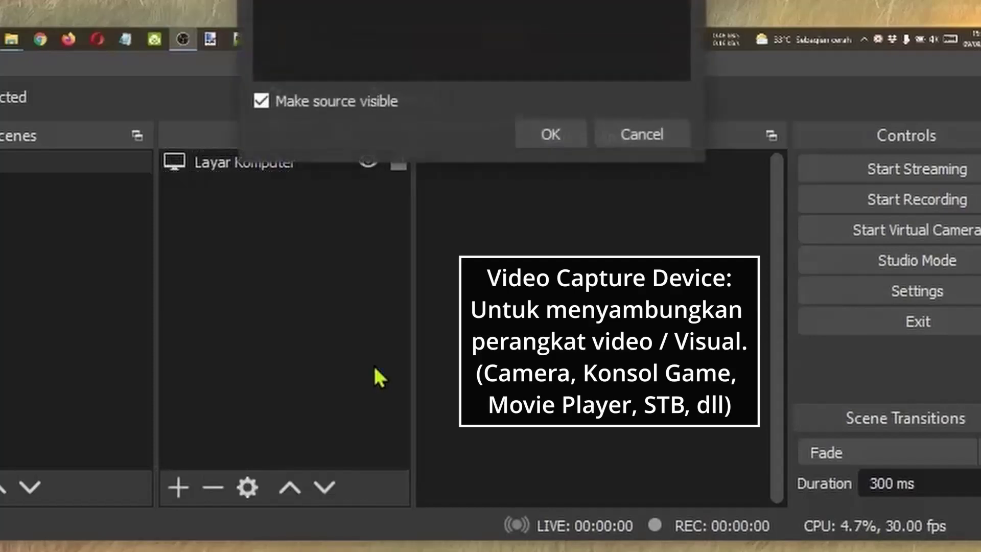
text(Webcam A)
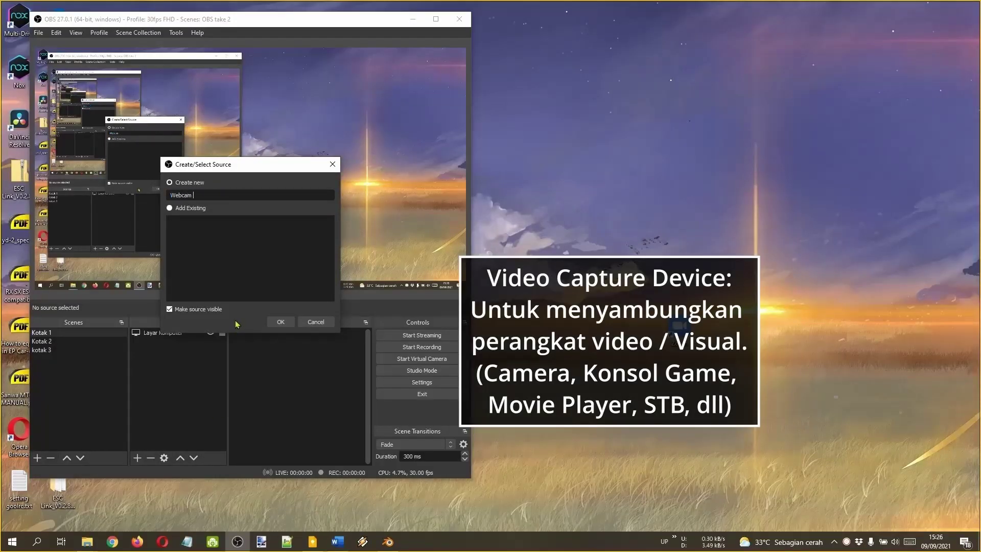
click(280, 321)
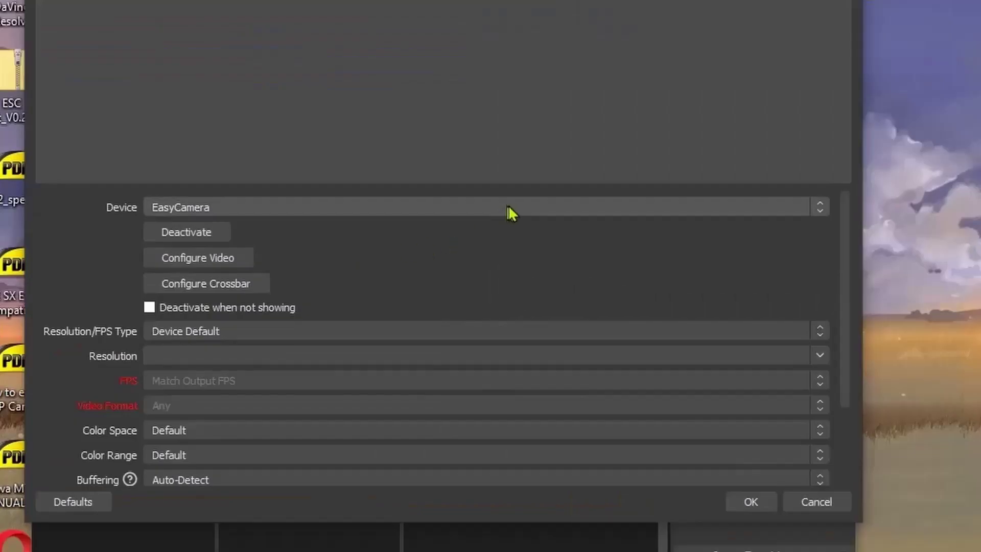
click(293, 243)
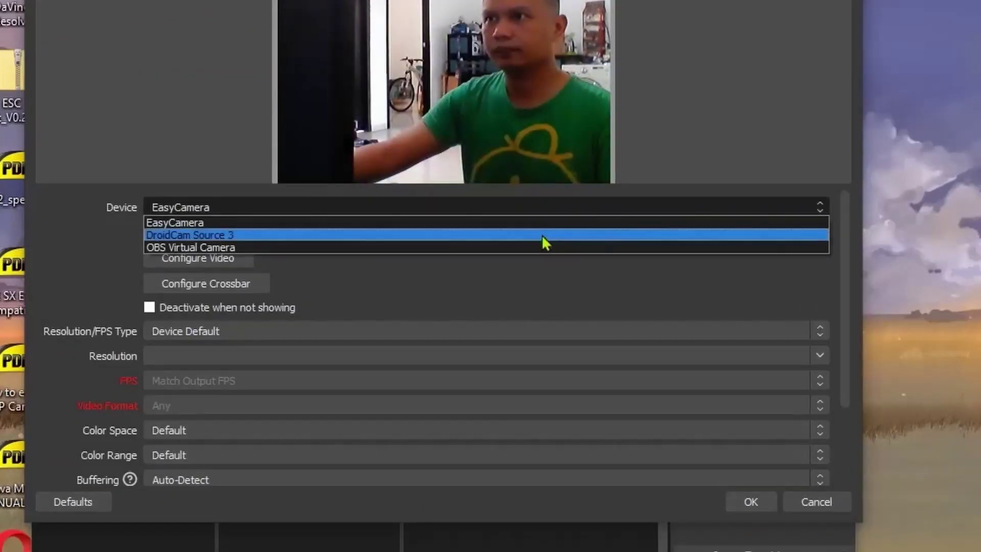
click(565, 223)
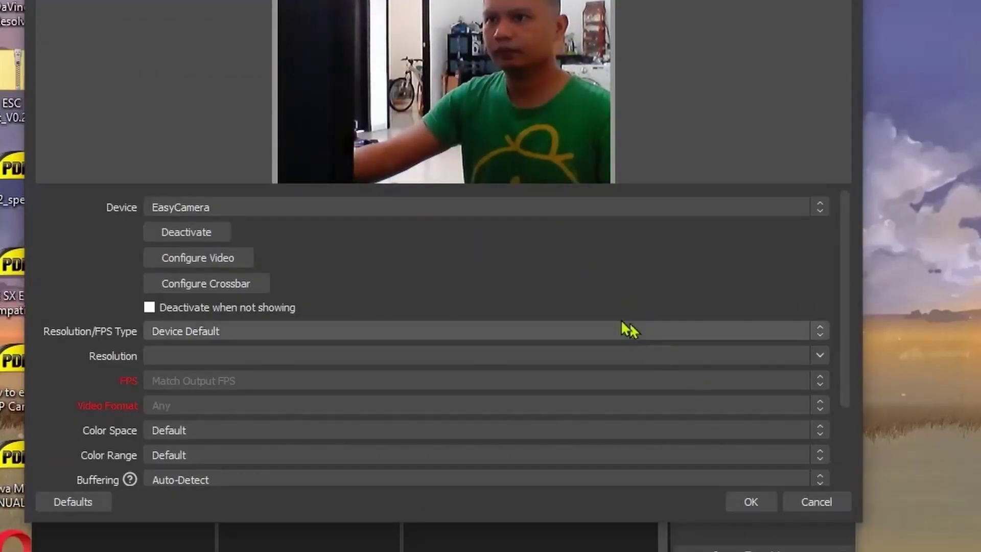
scroll(608, 397, down, 2)
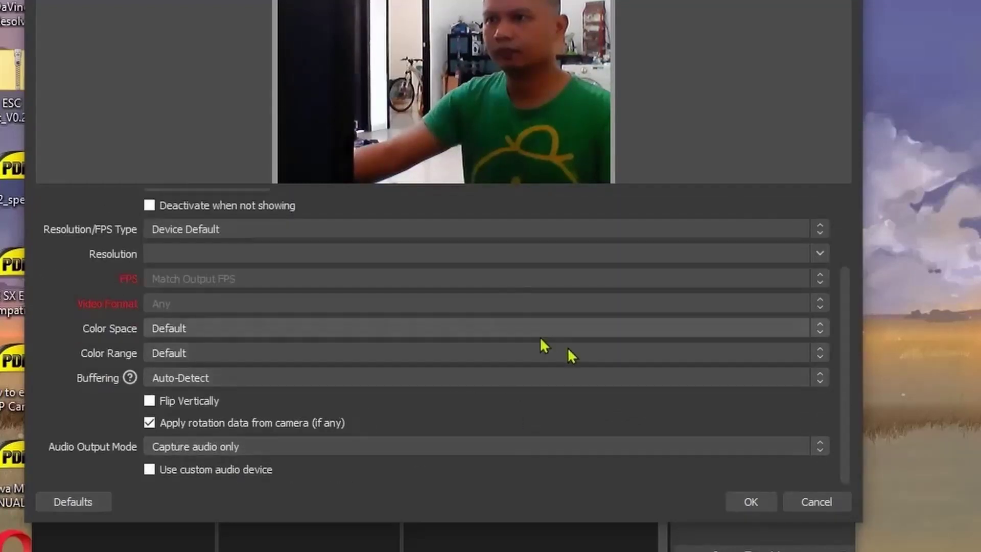
Accept the Webcam A settings and enlarge its image with the corner handles.
click(739, 502)
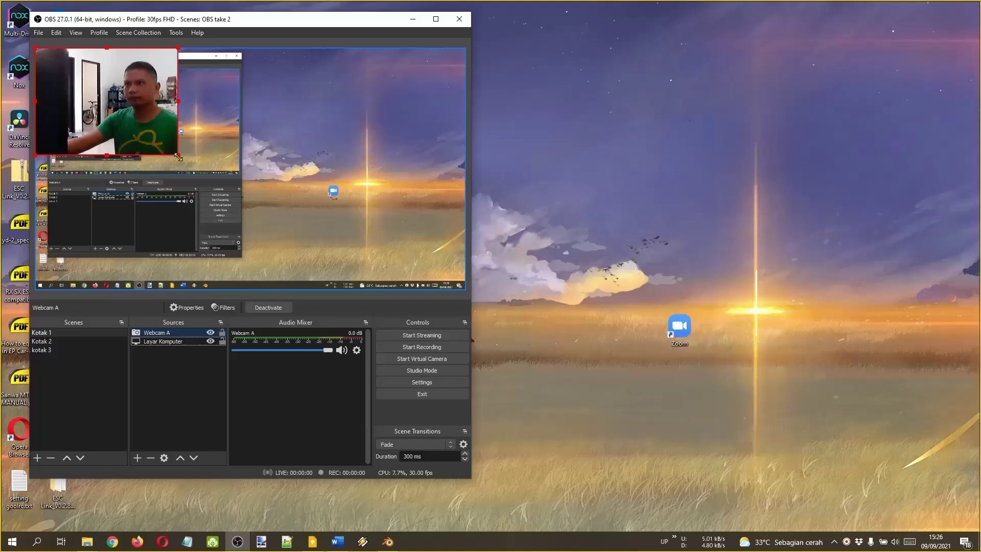
drag(179, 156, 220, 187)
drag(218, 117, 273, 127)
drag(179, 157, 316, 134)
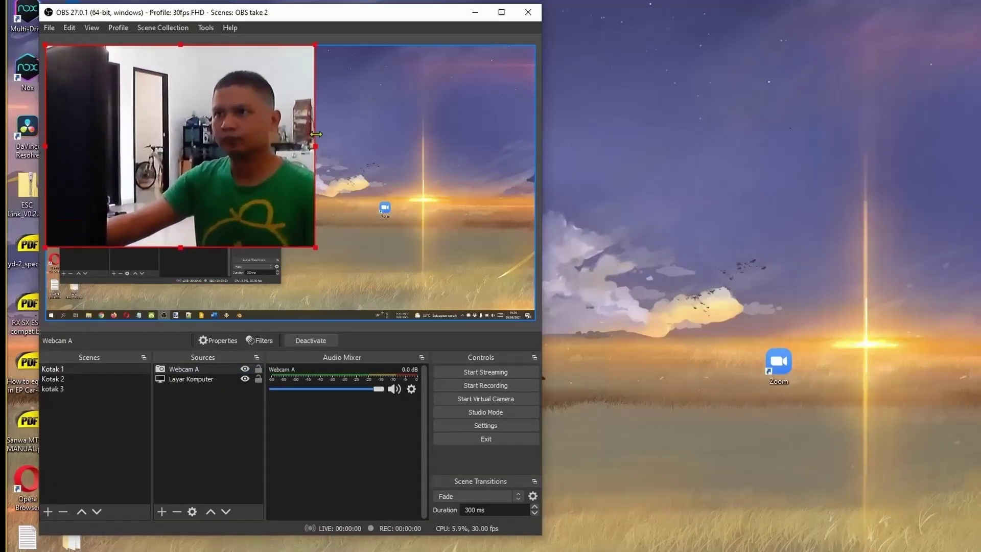
Move the webcam image right and down, then crop its left and top edges.
drag(263, 153, 316, 177)
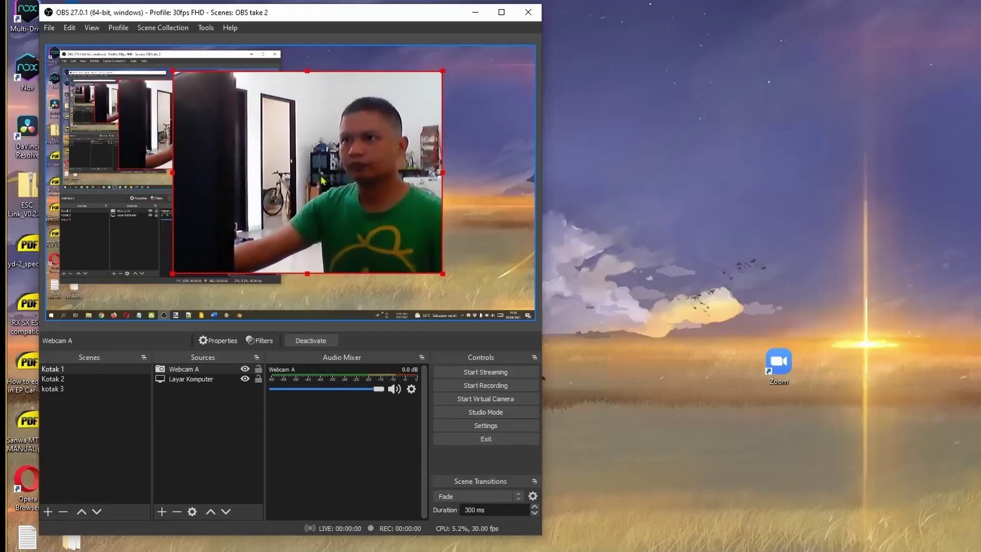
drag(172, 172, 298, 173)
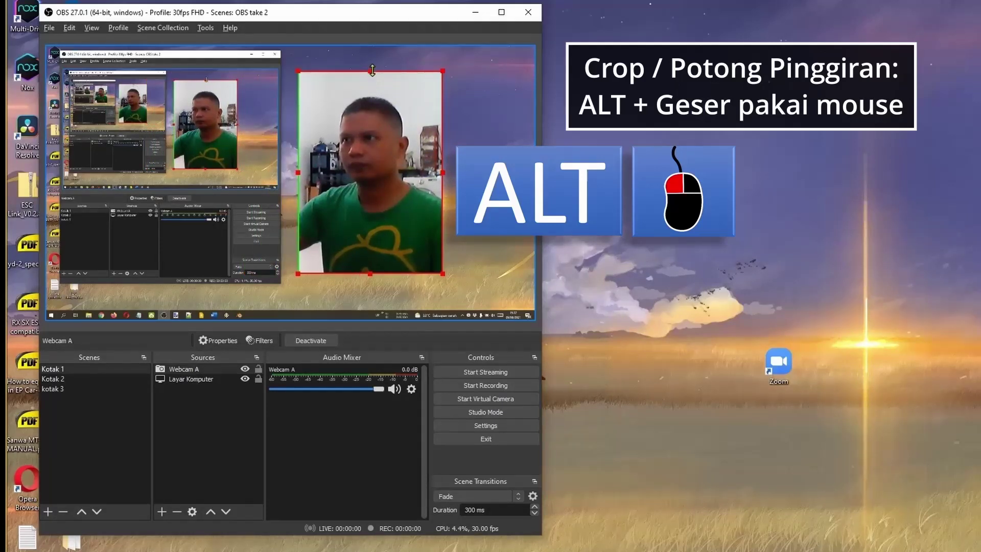
drag(372, 70, 372, 86)
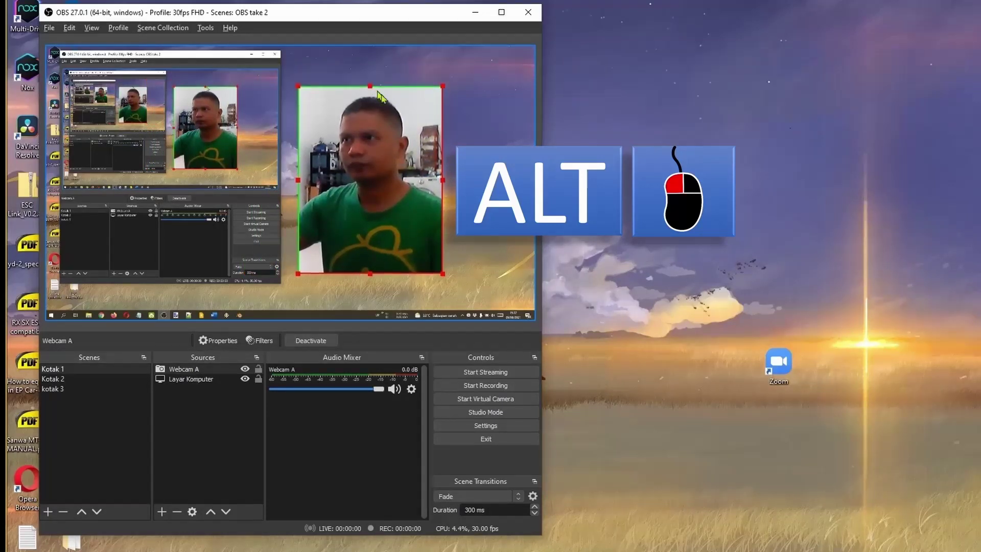
Fit the Webcam A source to the whole canvas.
right_click(214, 372)
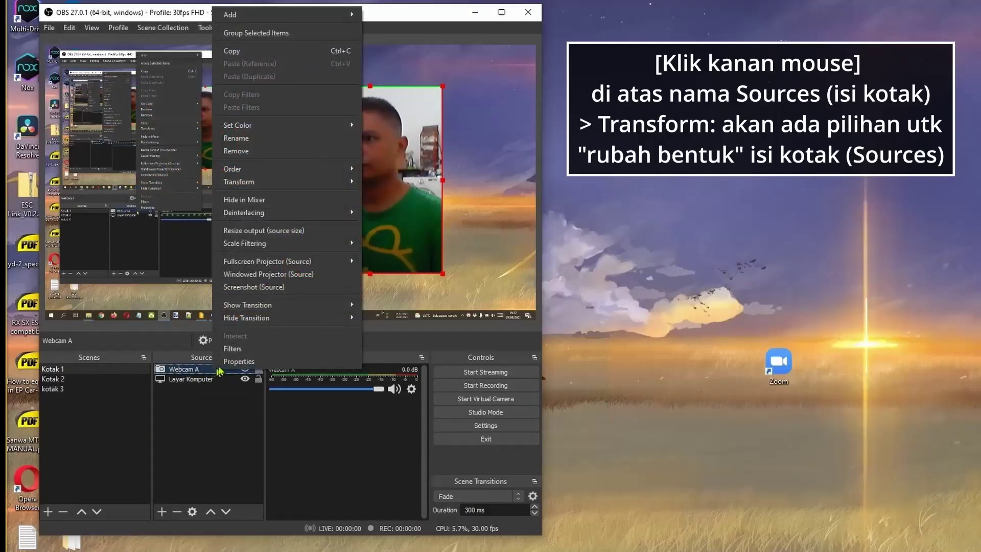
mouse_move(352, 183)
click(393, 313)
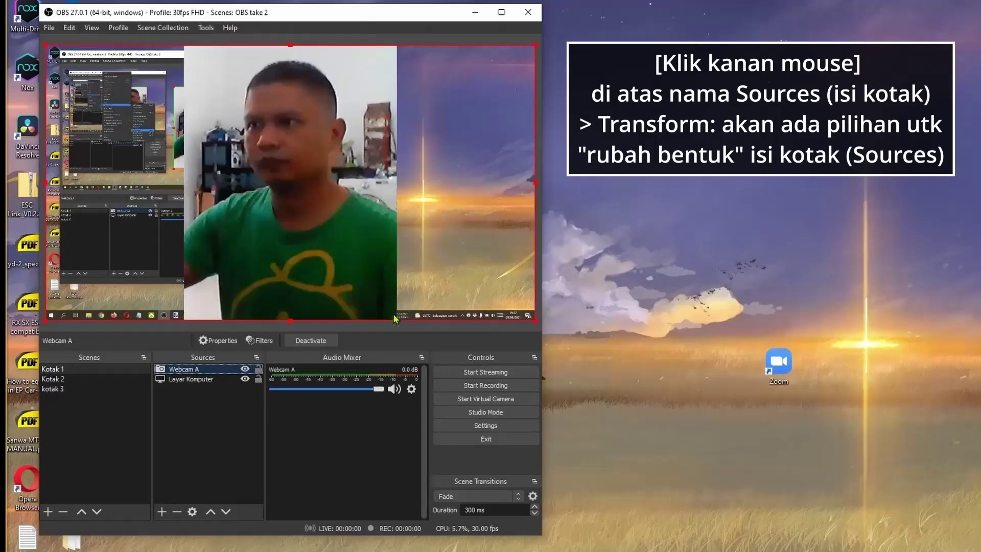
Flip the webcam horizontally and shrink it to a small box right of centre.
right_click(203, 372)
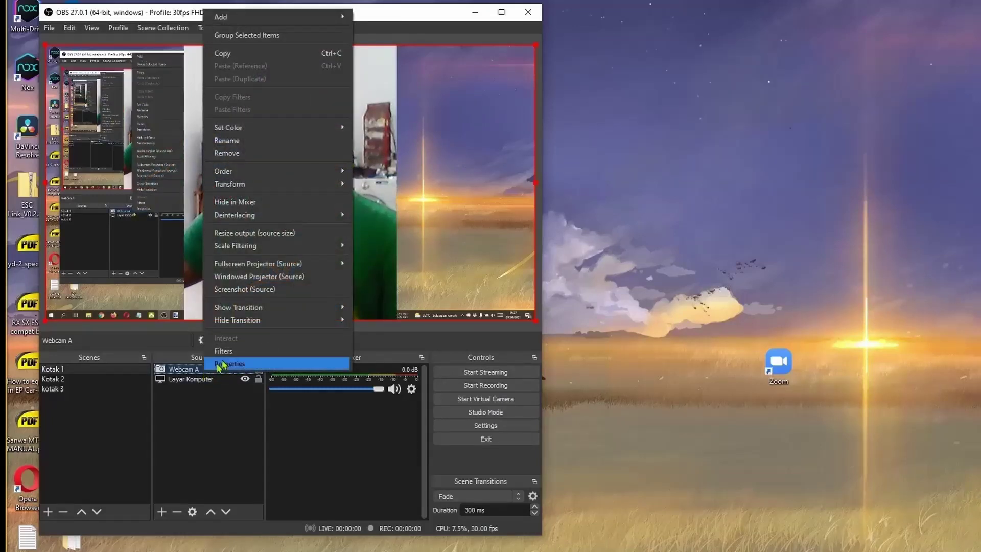
mouse_move(276, 187)
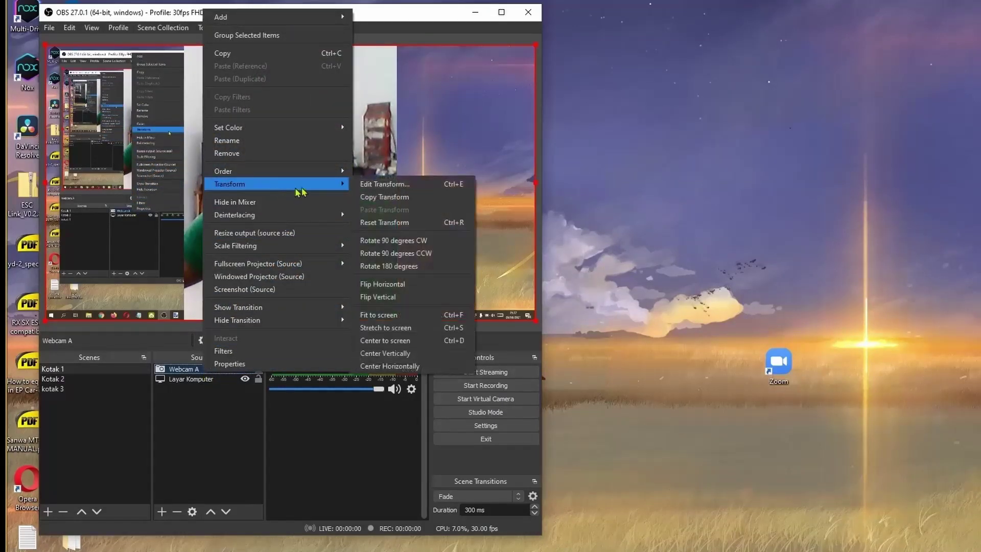
click(415, 289)
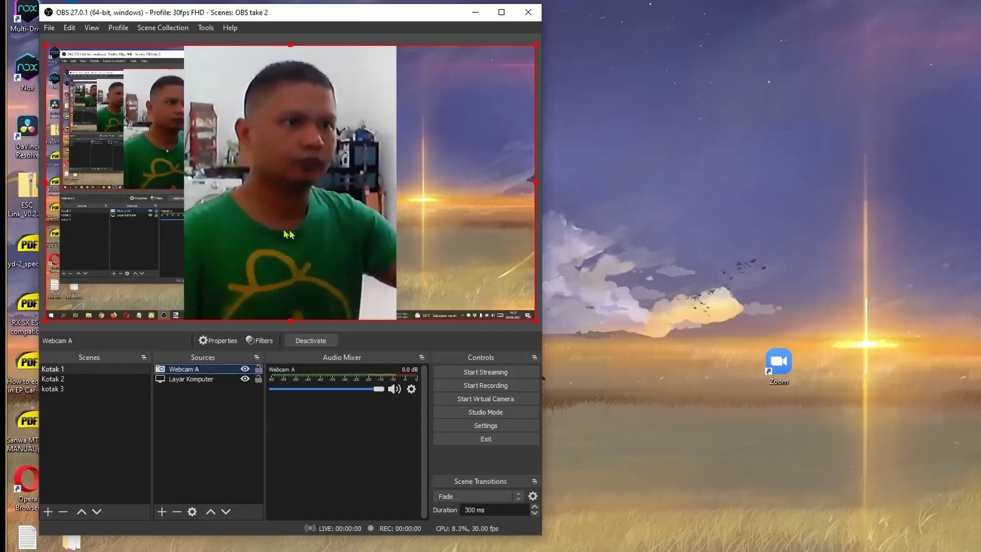
drag(45, 43, 403, 217)
drag(478, 264, 421, 205)
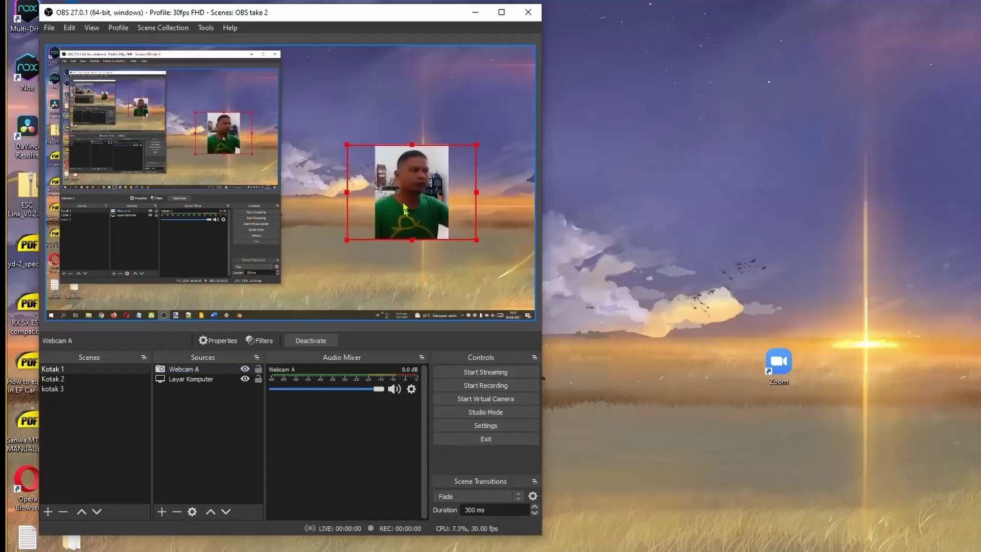
Add a Chroma Key effect filter to Webcam A, keeping the default name.
right_click(213, 372)
right_click(191, 373)
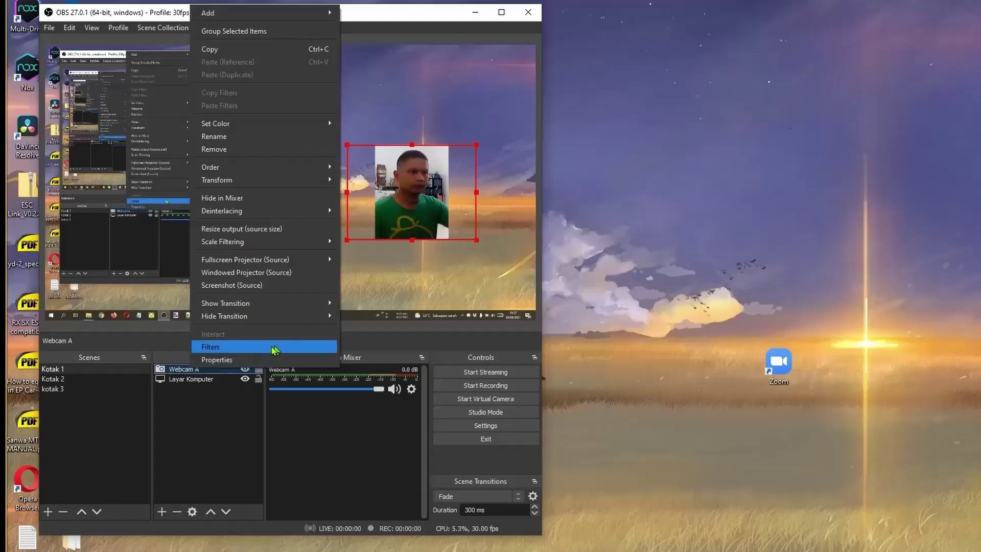
click(285, 348)
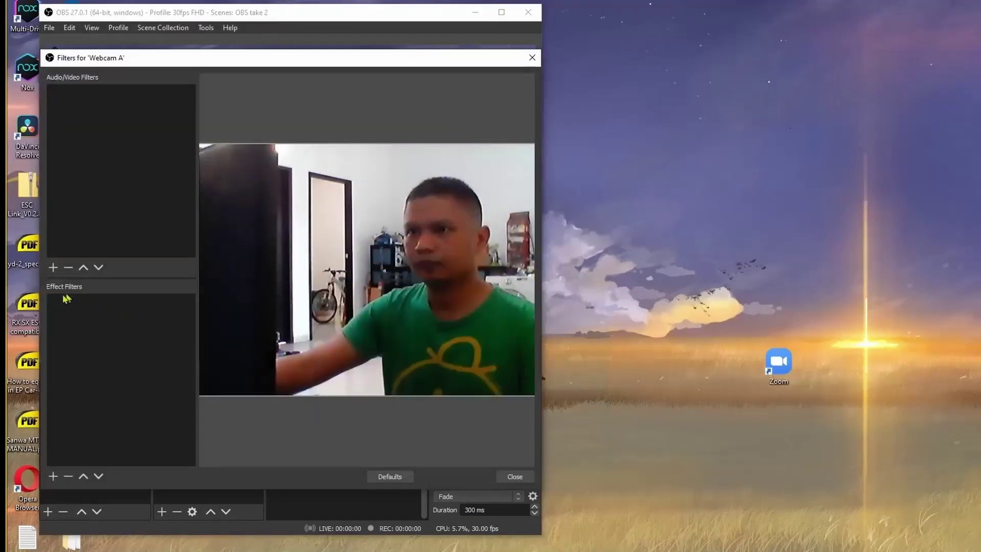
click(51, 476)
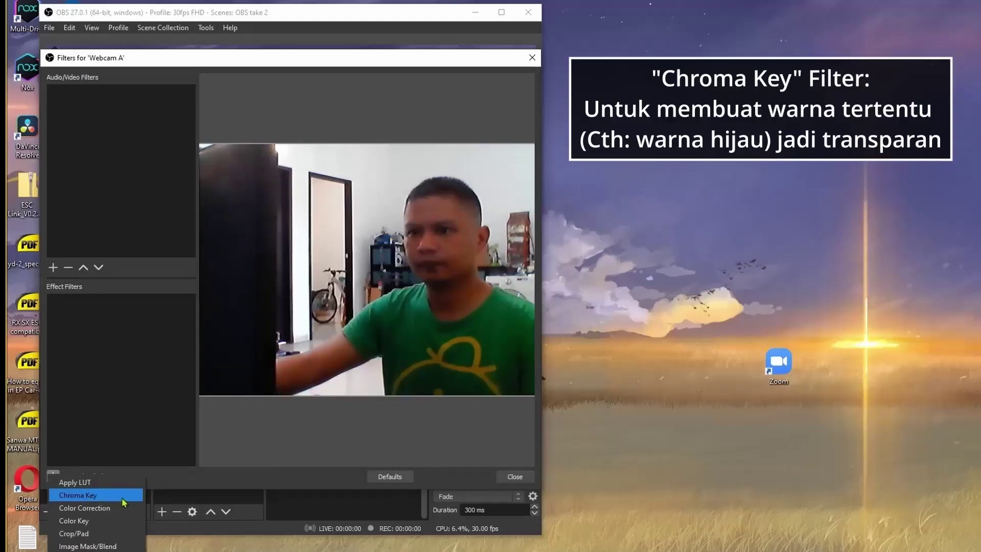
click(122, 496)
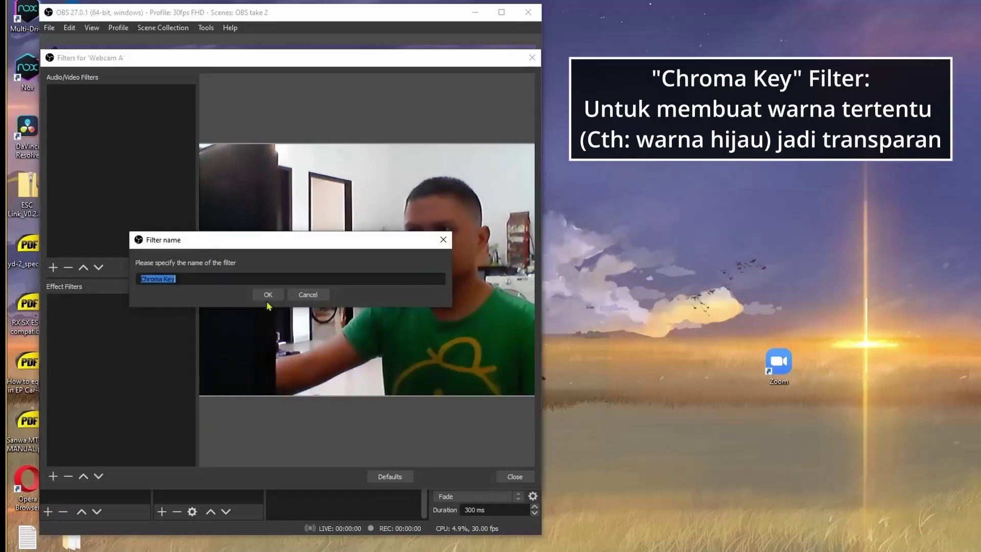
click(269, 295)
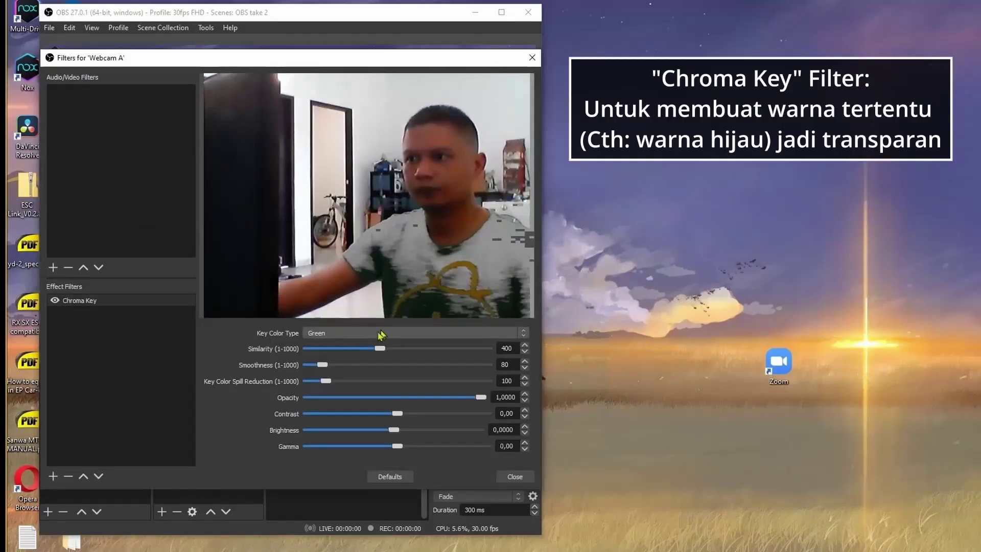
Raise the Chroma Key similarity to 437 and keep the key colour Green.
drag(379, 348, 384, 351)
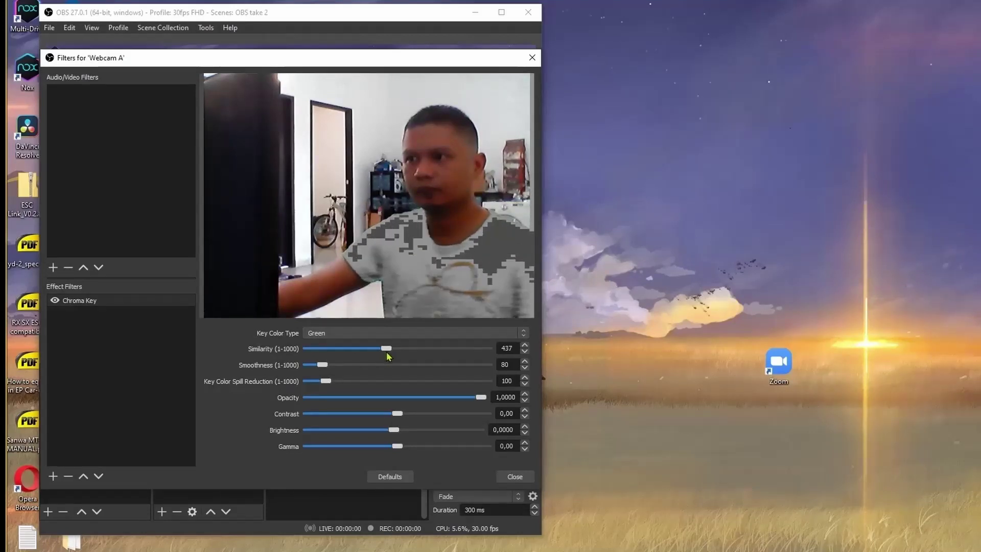
click(392, 333)
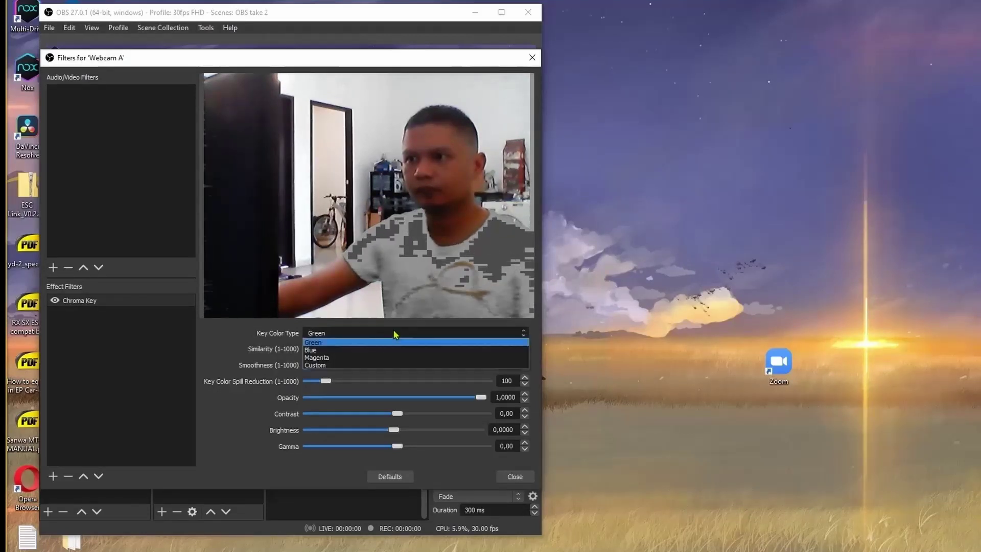
click(356, 350)
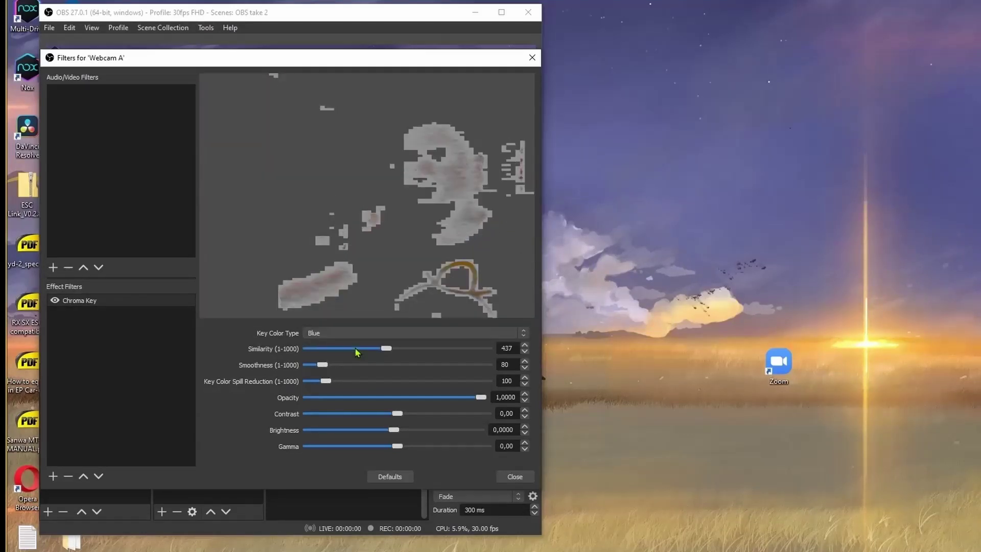
click(400, 336)
click(390, 344)
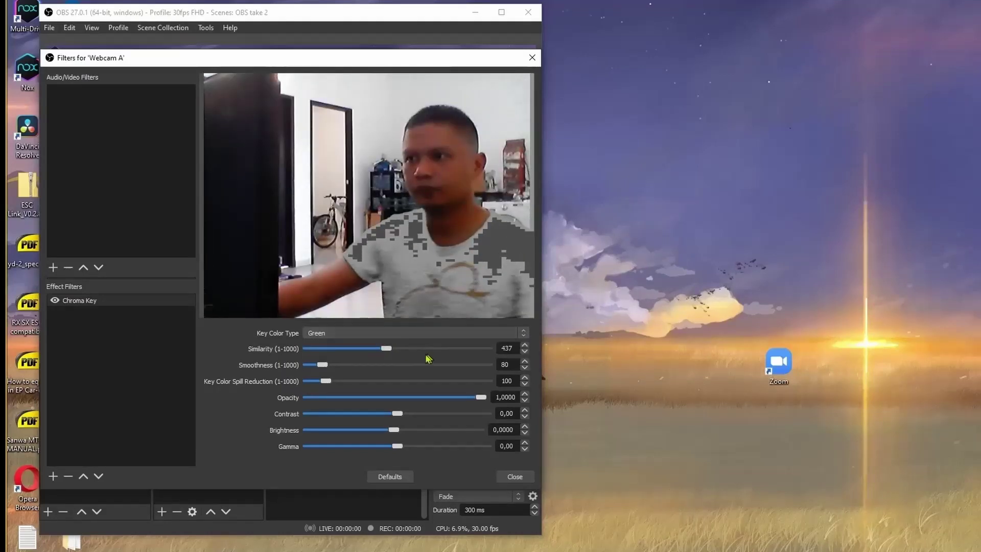
Close the Filters window and nudge the Webcam A box slightly left on the canvas.
click(515, 476)
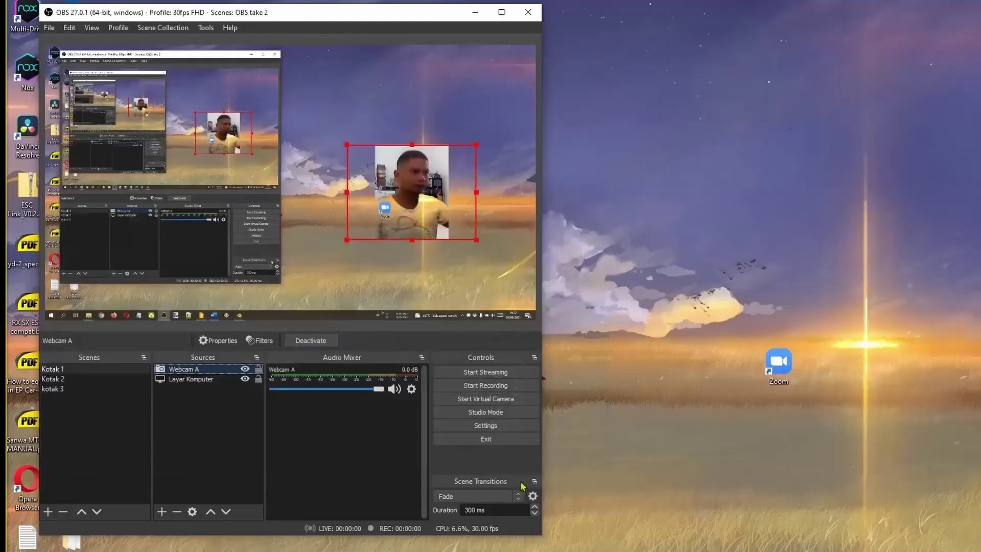
mouse_move(422, 206)
mouse_down()
mouse_move(214, 212)
mouse_move(285, 236)
mouse_move(213, 138)
mouse_move(121, 136)
mouse_move(291, 205)
mouse_move(393, 203)
mouse_move(409, 153)
mouse_move(408, 213)
mouse_move(363, 172)
mouse_move(435, 198)
mouse_move(407, 187)
mouse_move(402, 199)
mouse_move(422, 191)
mouse_up()
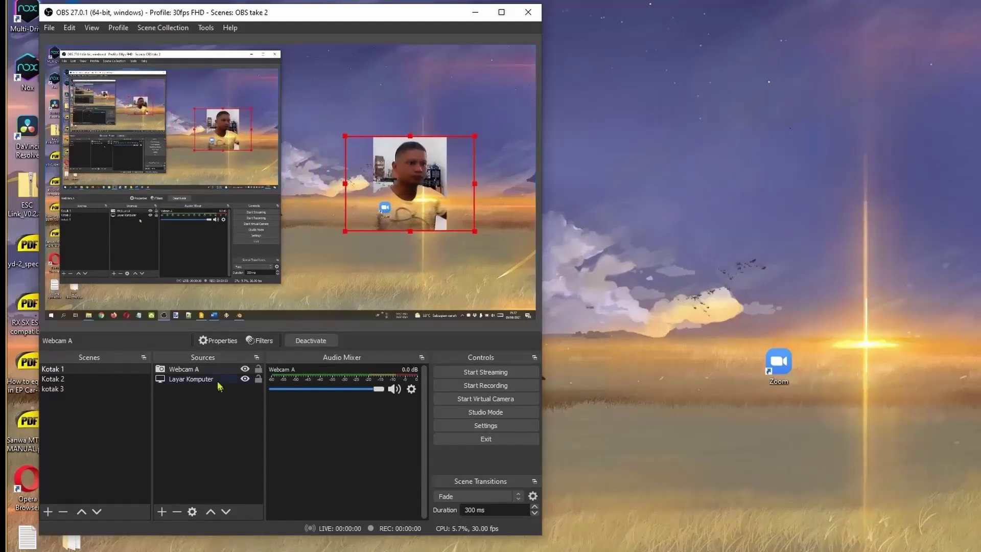
click(210, 381)
click(203, 372)
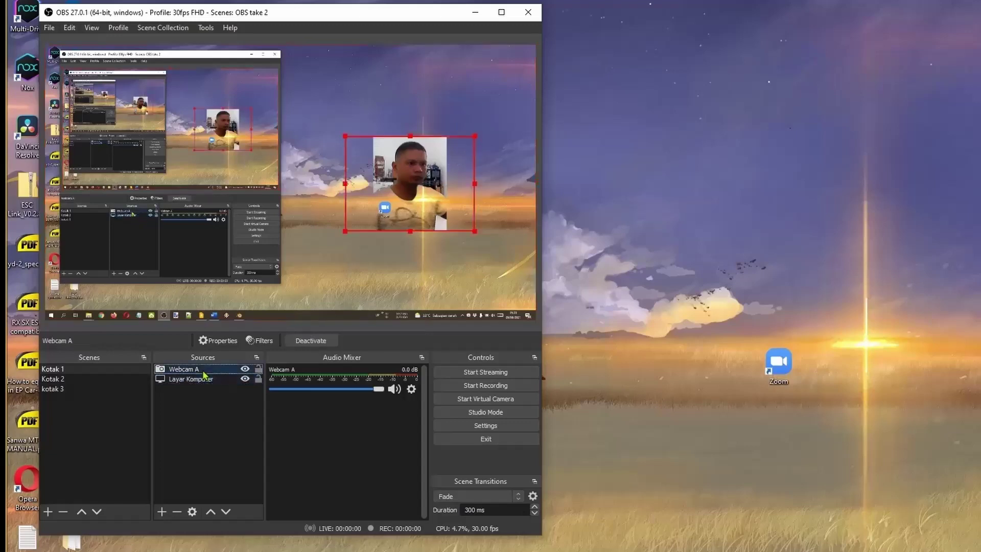
click(206, 379)
click(211, 370)
Switch off Webcam A's Chroma Key filter with its eye icon and close Filters.
click(260, 340)
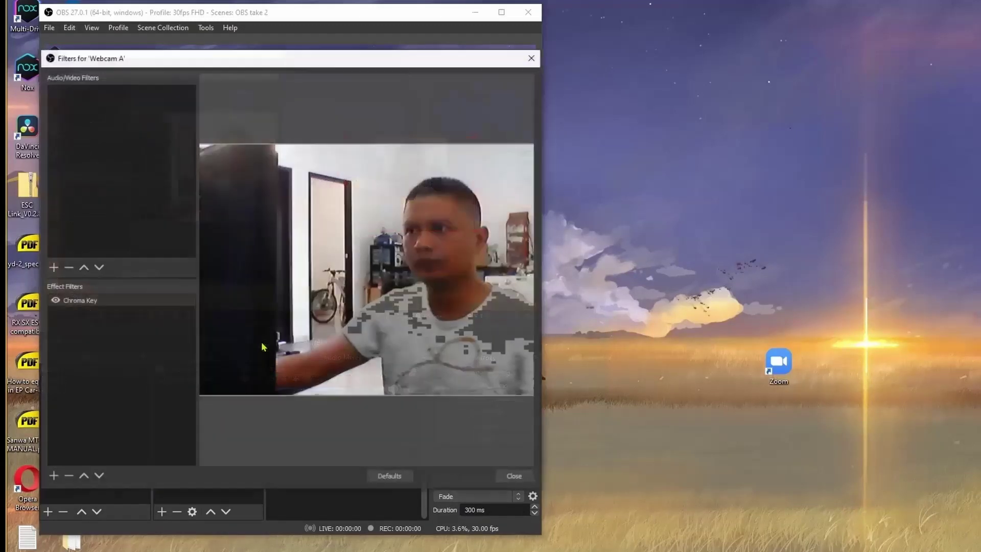
drag(317, 55, 842, 59)
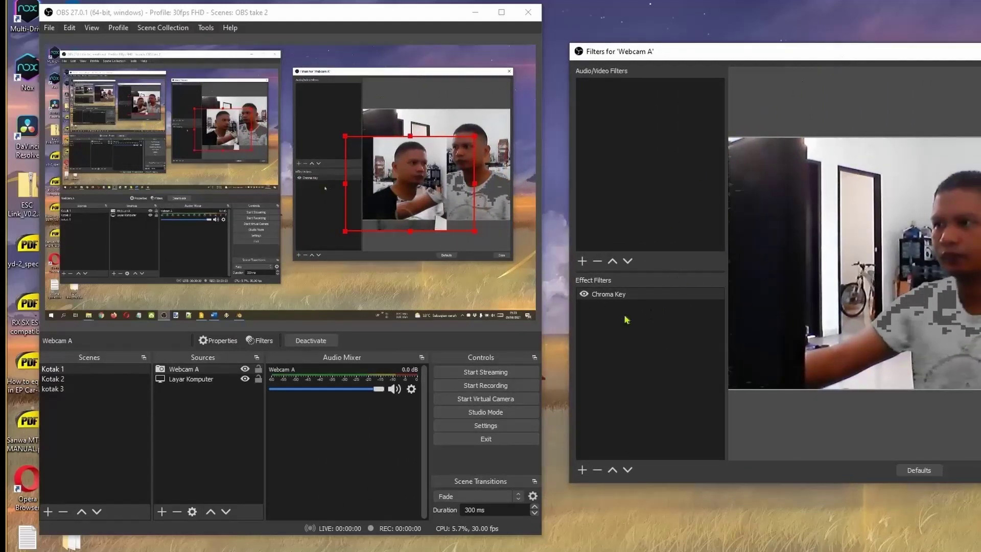
click(588, 295)
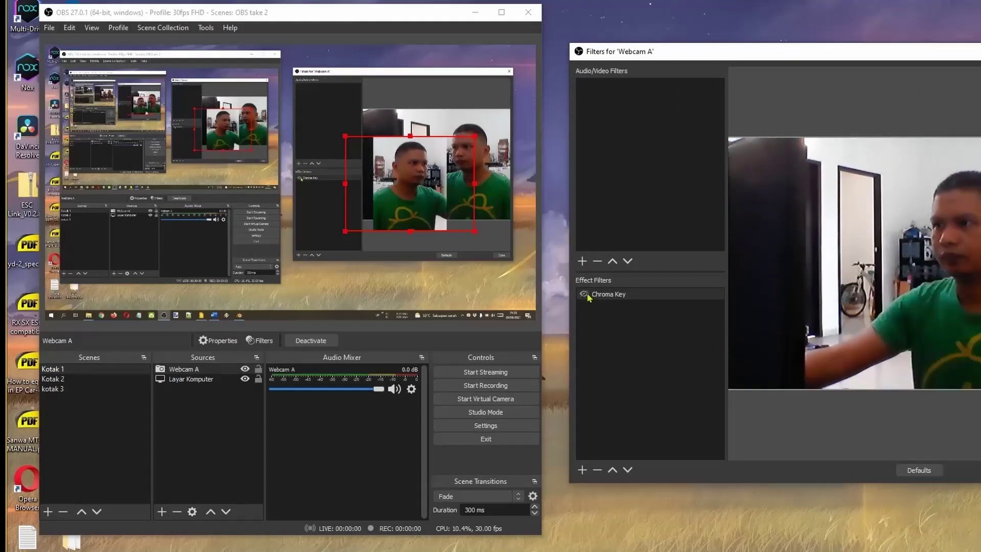
click(584, 294)
click(584, 294)
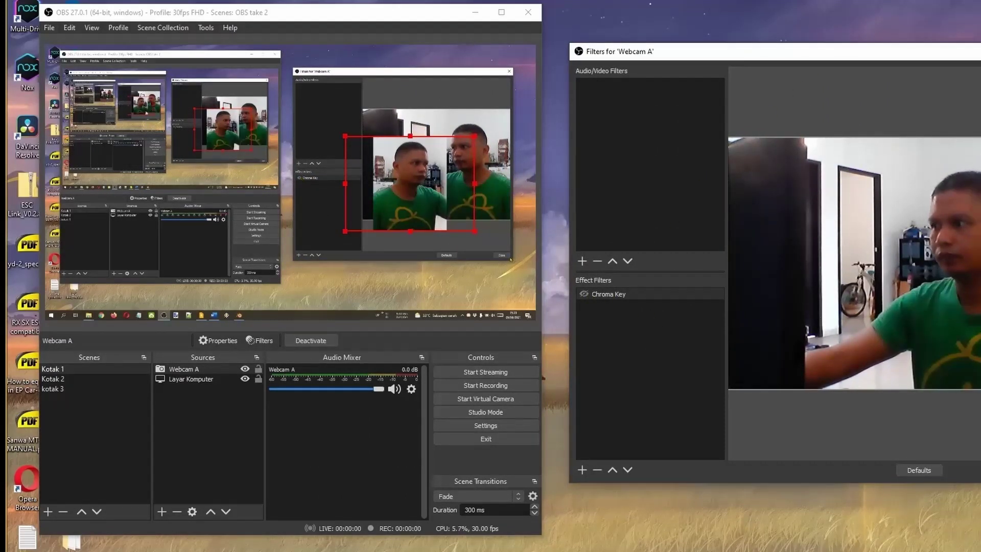
click(979, 470)
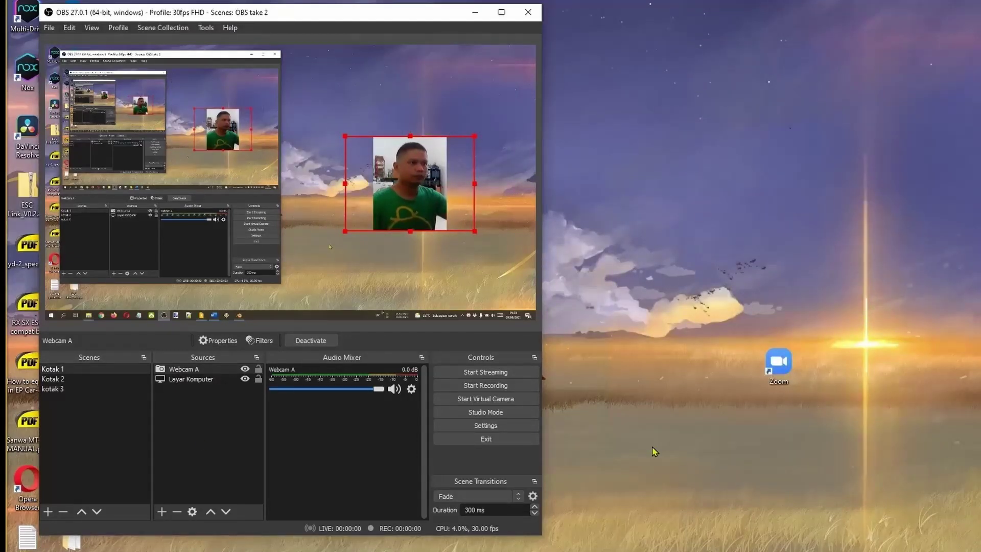
click(202, 443)
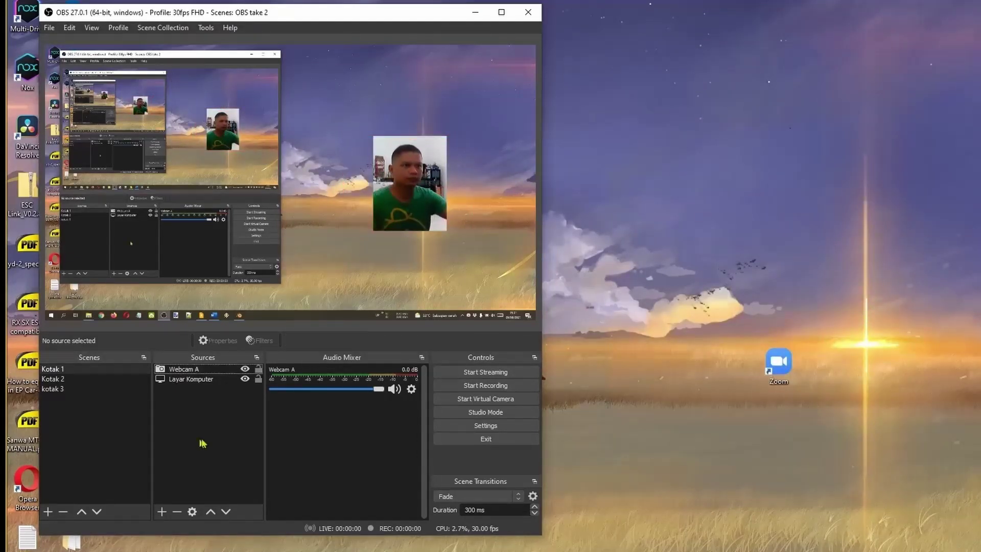
Shrink the Layar Komputer screen capture toward the upper left and lower it slightly.
click(191, 378)
click(193, 370)
click(193, 378)
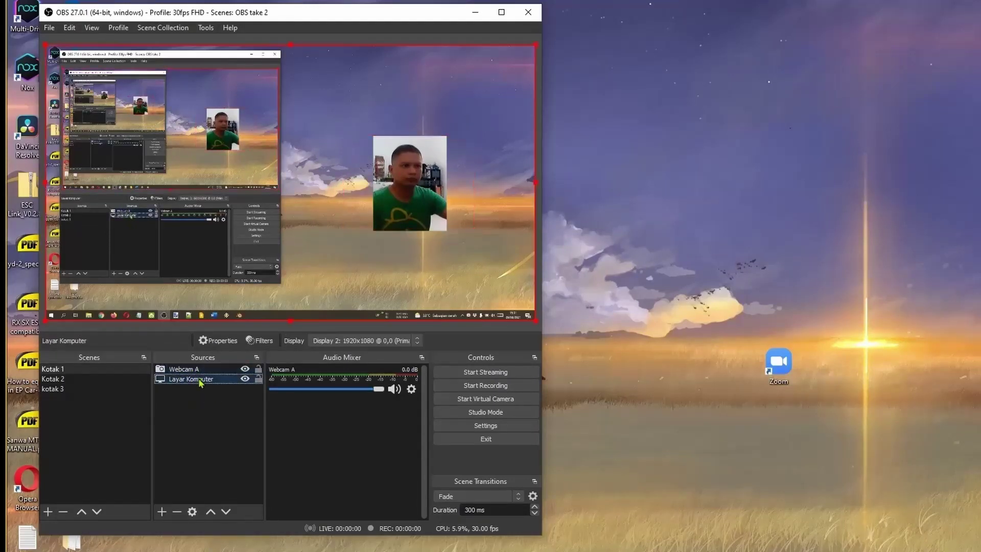
click(193, 369)
click(193, 378)
drag(536, 321, 360, 232)
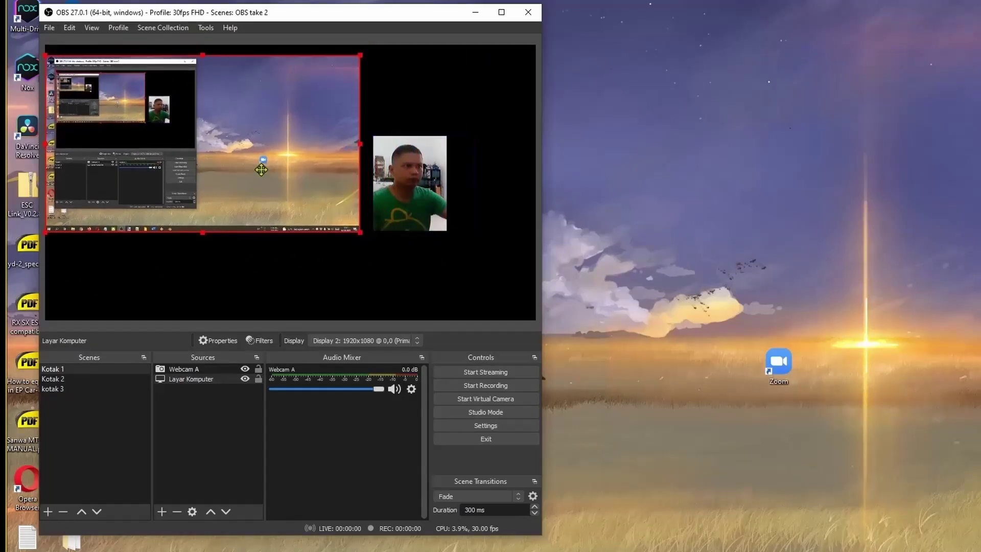
drag(261, 169, 261, 184)
Move Webcam A to the lower right, adjust the screen capture, and lock Layar Komputer.
click(202, 368)
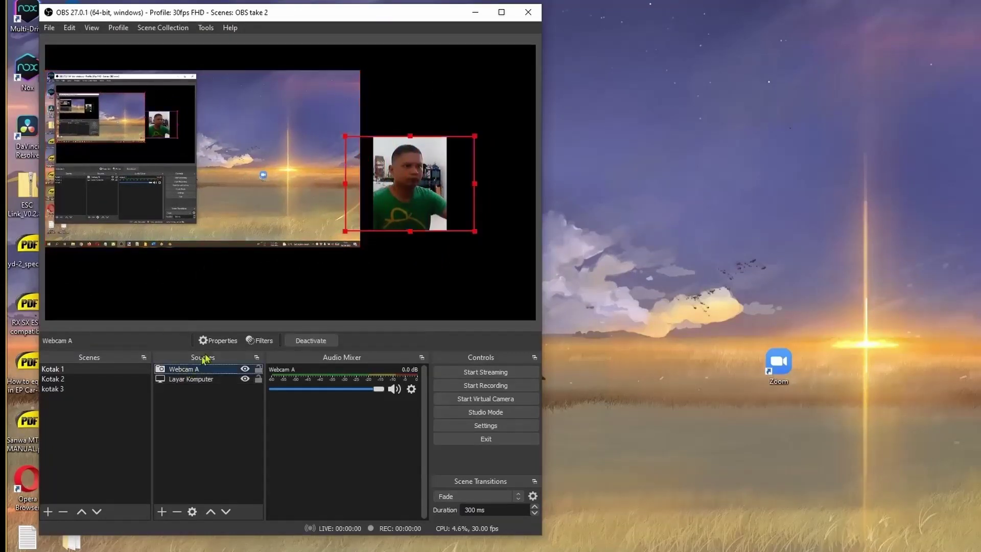
drag(399, 186, 438, 255)
drag(226, 204, 255, 217)
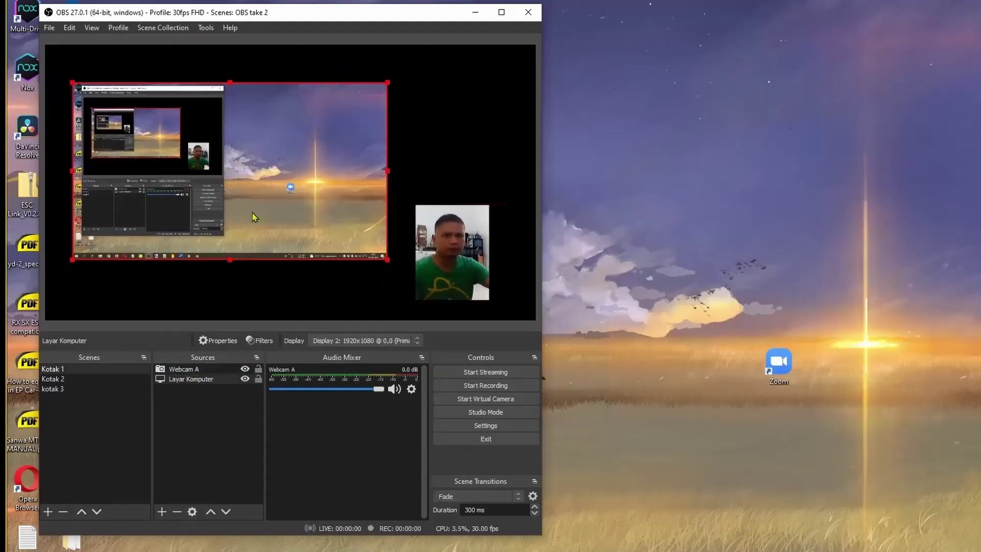
click(258, 379)
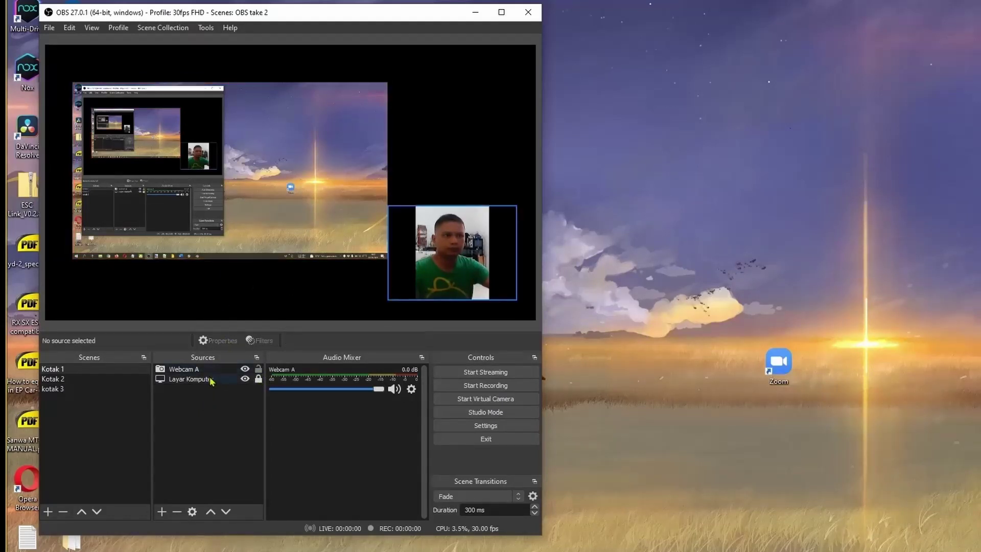
click(256, 197)
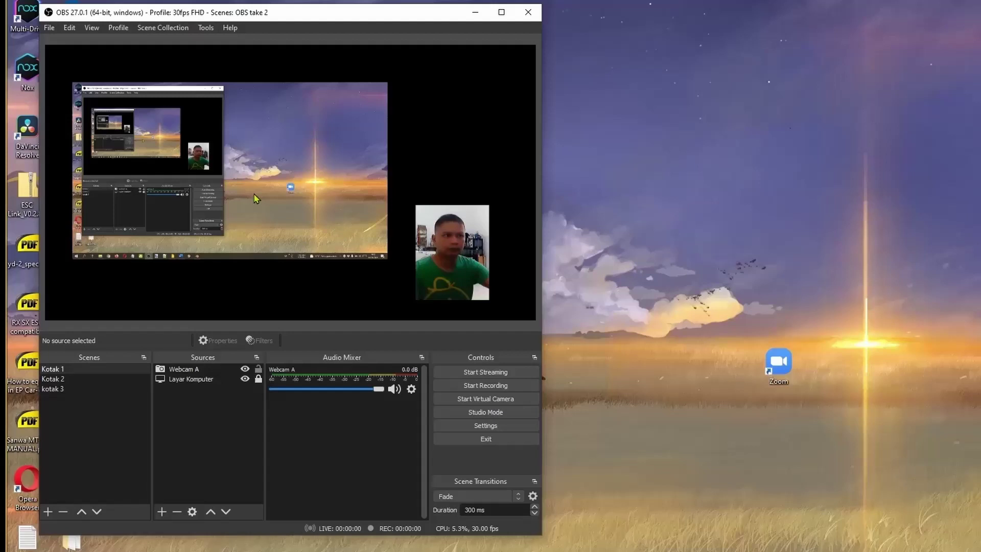
click(215, 380)
click(220, 312)
click(208, 381)
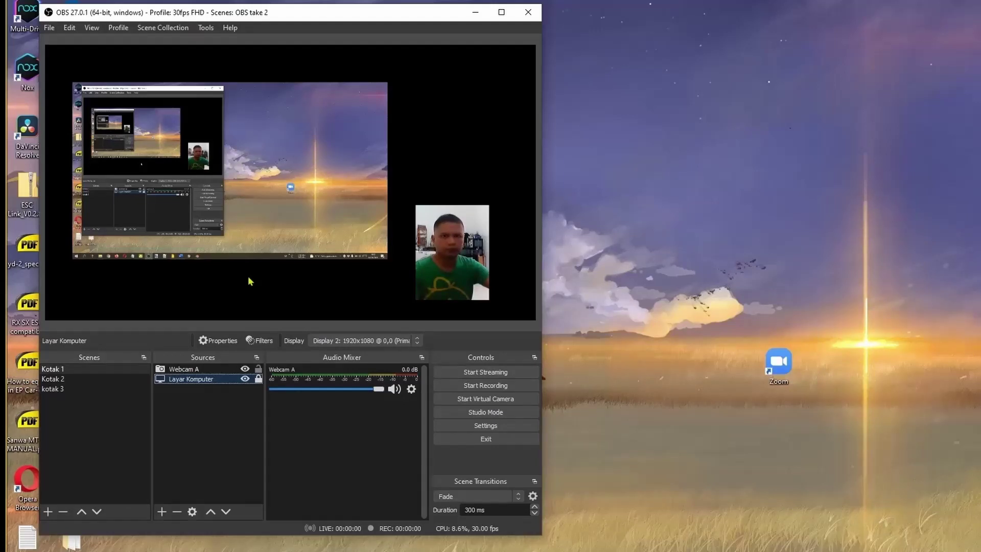
Add a Color Source named 'warna latar' with pale yellow #ffff7f.
click(251, 281)
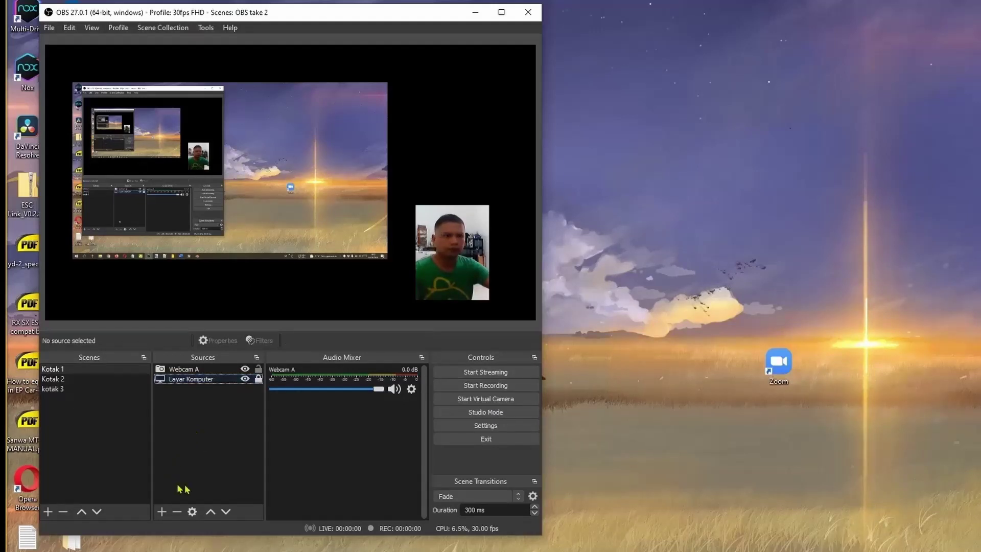
click(162, 512)
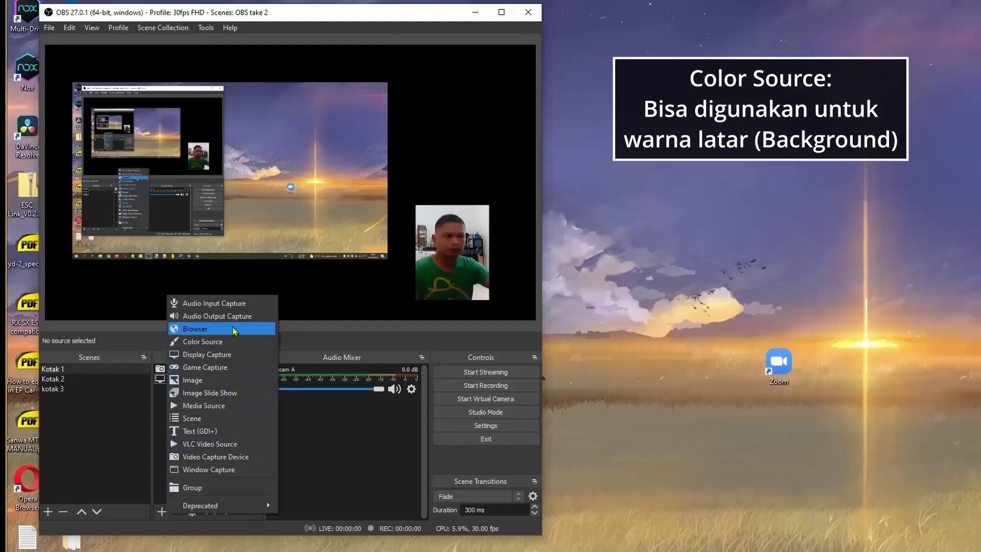
click(254, 341)
text(warna latar)
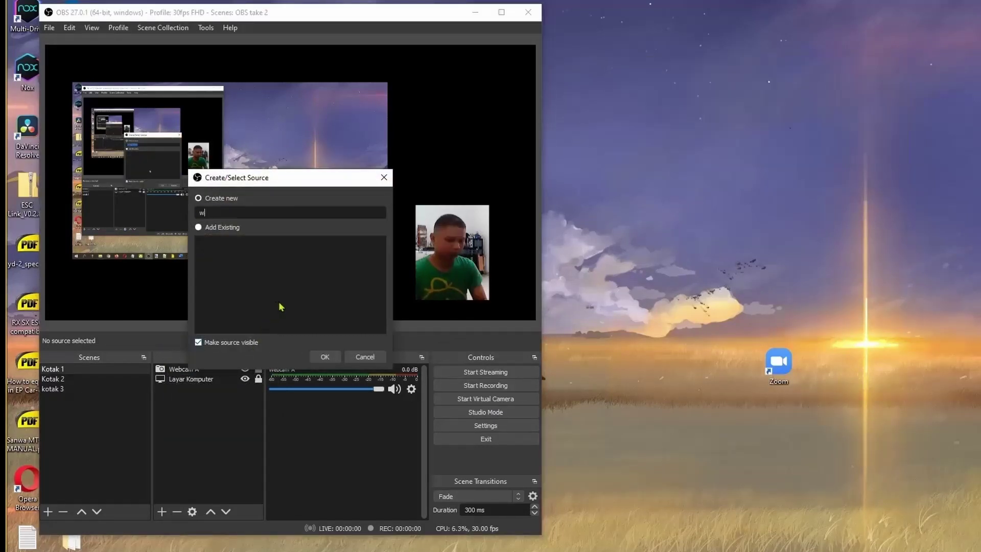
click(325, 357)
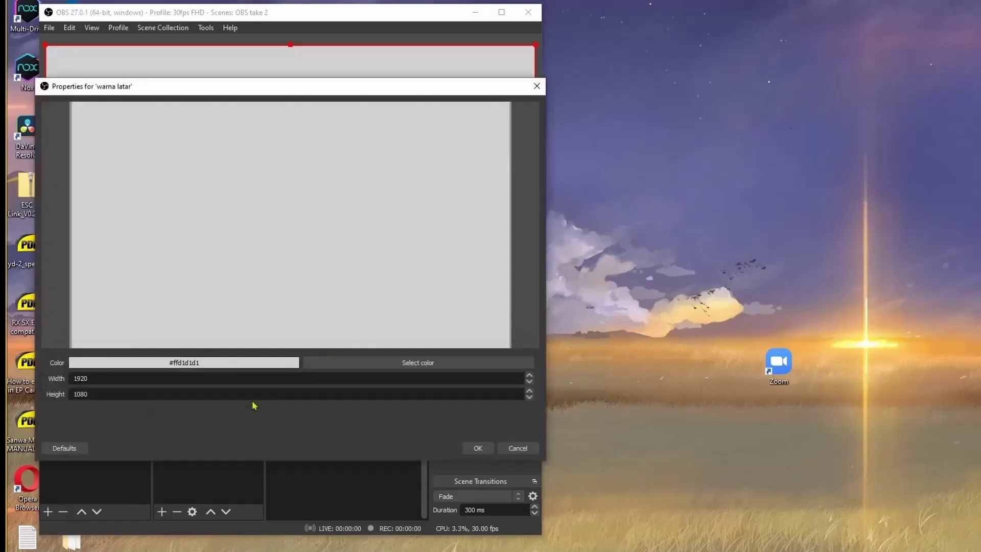
click(414, 363)
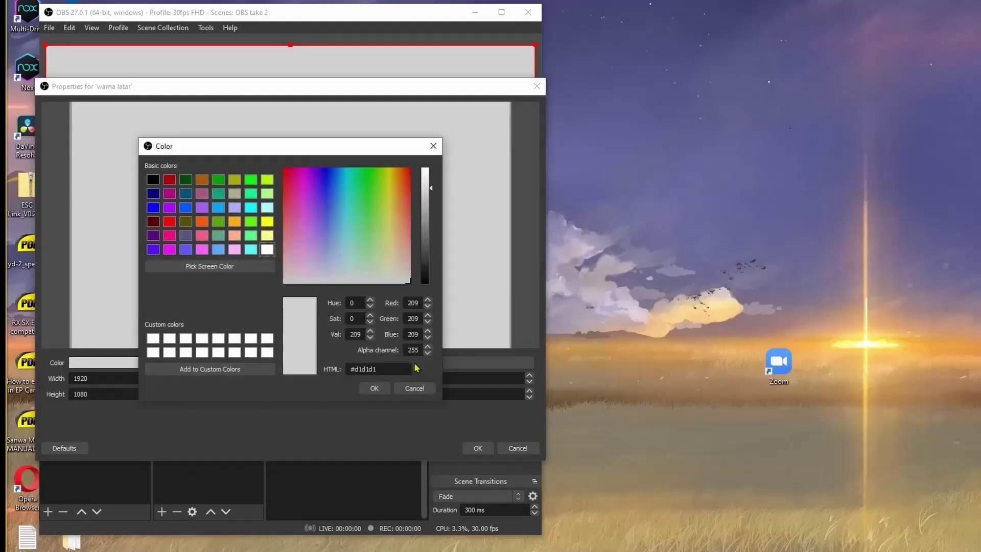
click(267, 235)
click(374, 388)
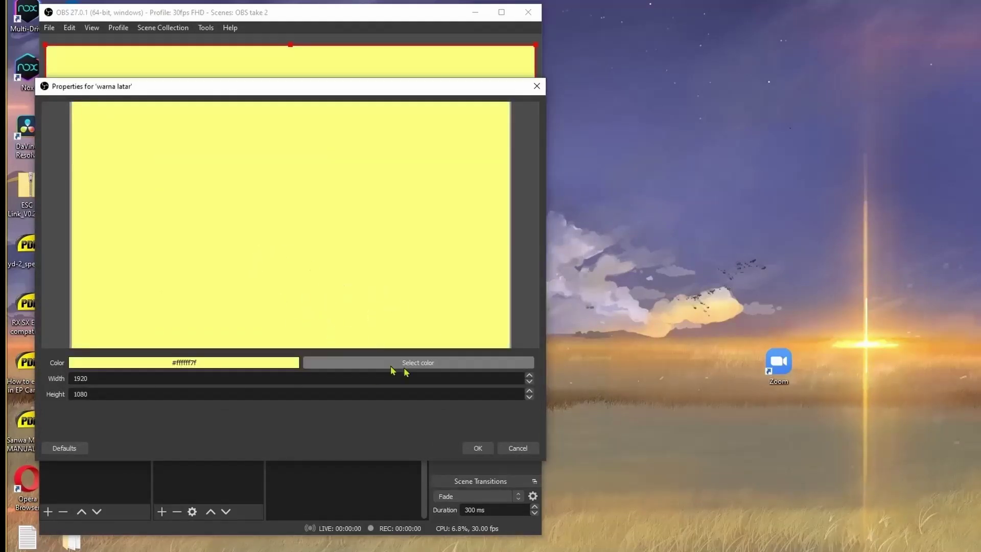
click(478, 449)
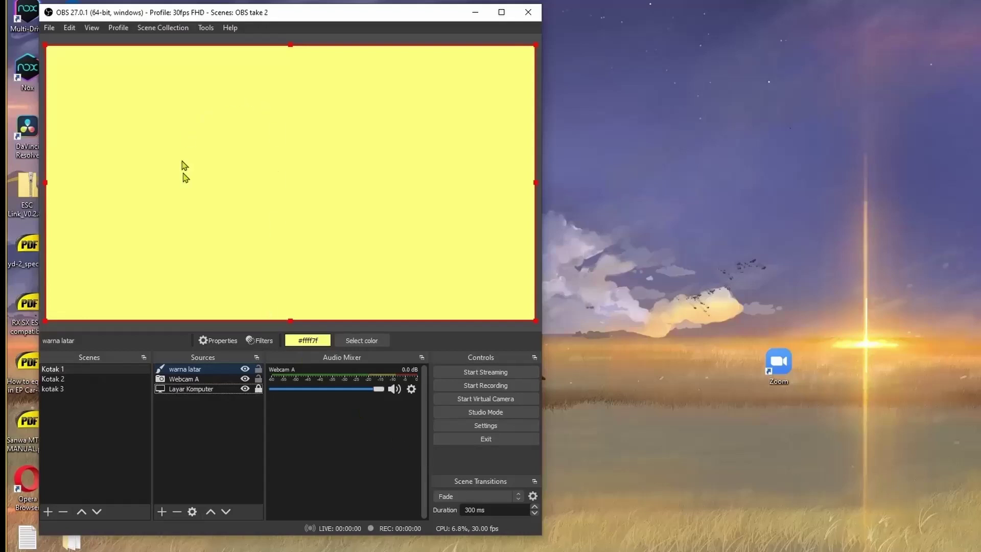
Move warna latar to the bottom of the Sources list as the background layer.
click(217, 372)
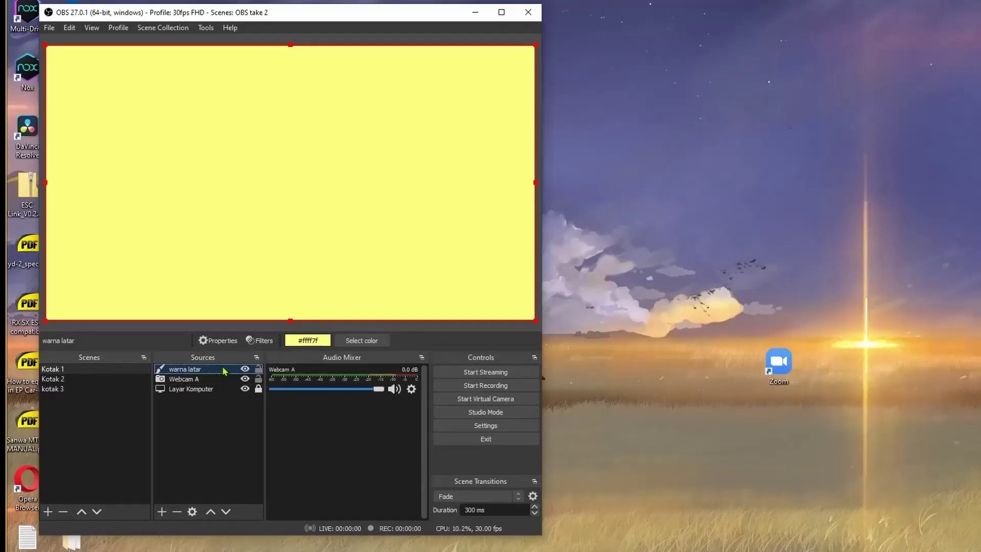
drag(225, 374, 224, 388)
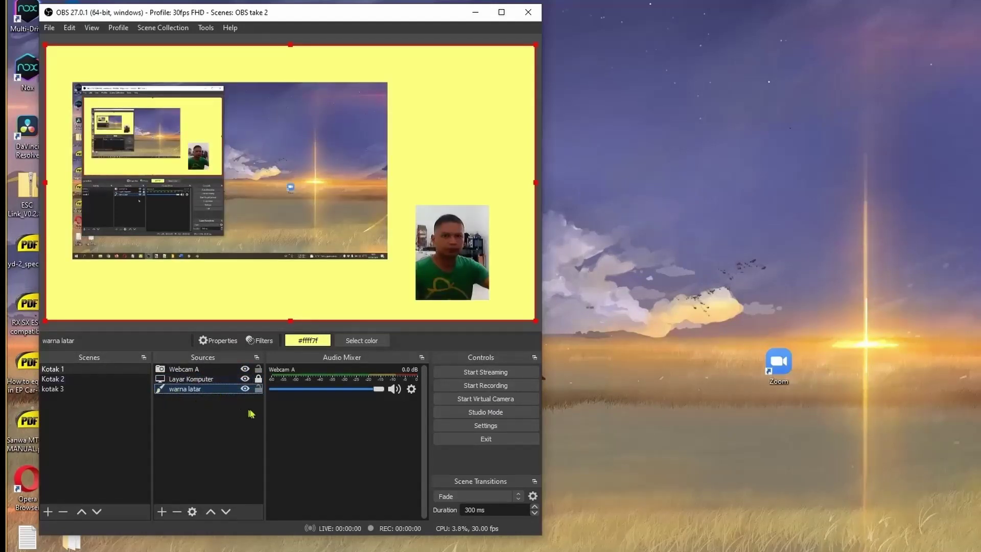
click(211, 513)
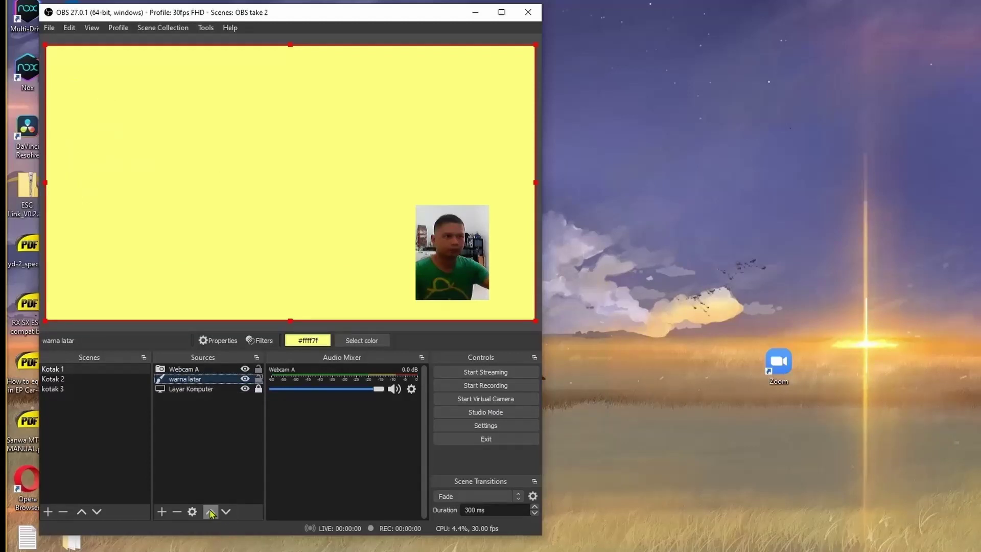
click(211, 512)
click(225, 512)
click(224, 512)
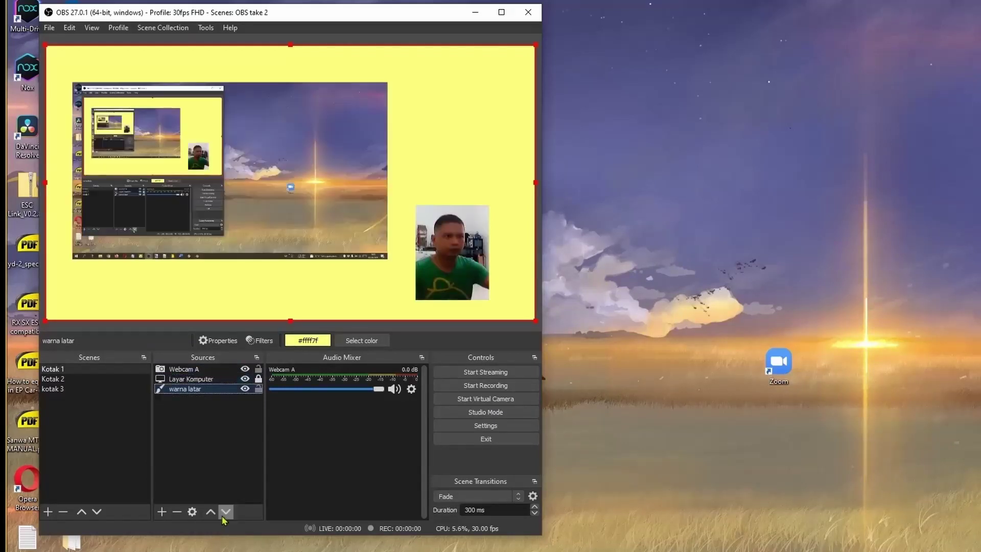
click(213, 435)
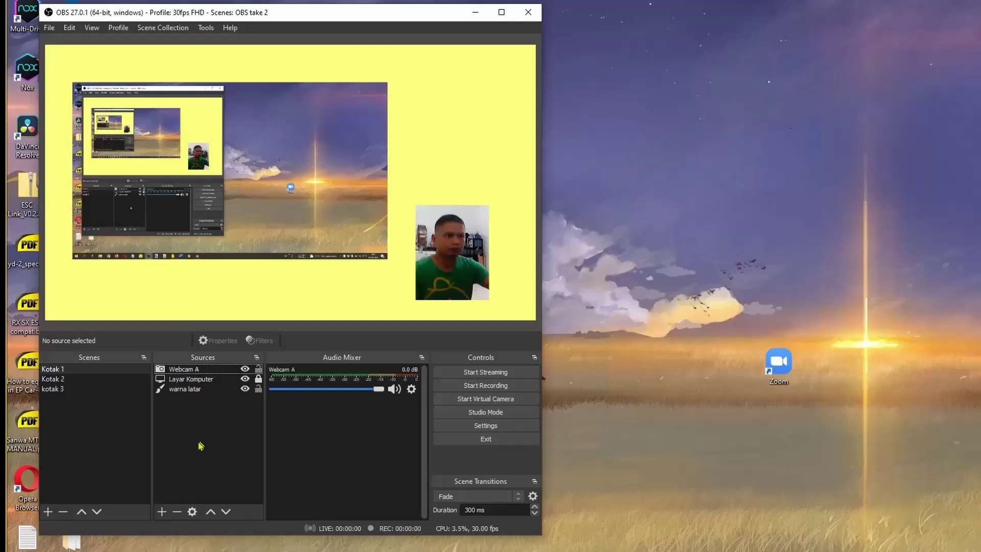
Add an Image source named 'Background Image' loading bg.png.
click(162, 511)
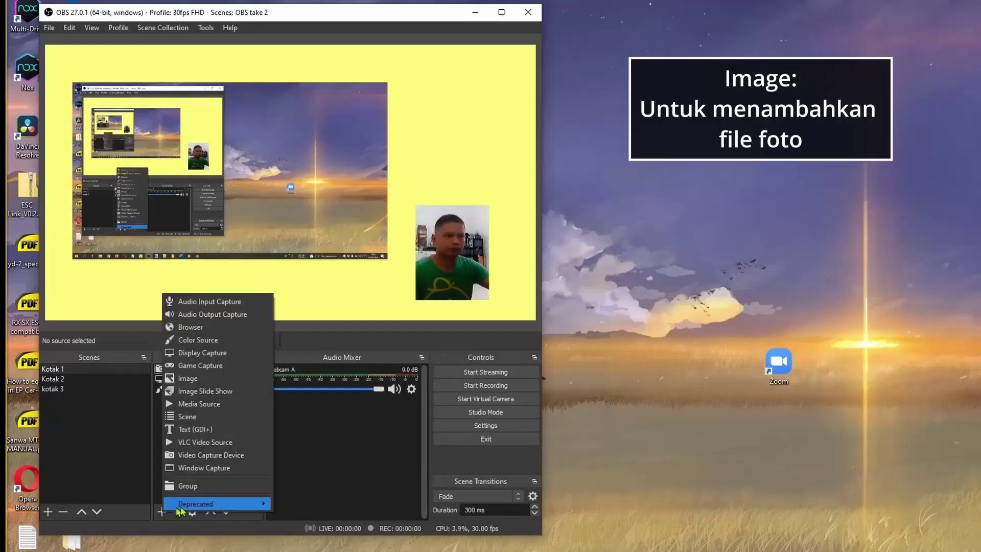
click(205, 378)
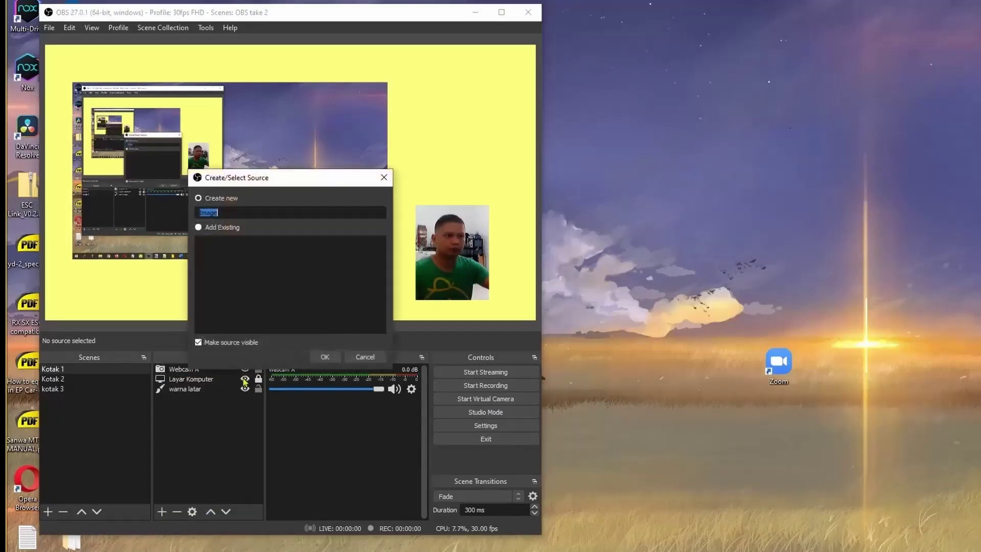
text(Background Image)
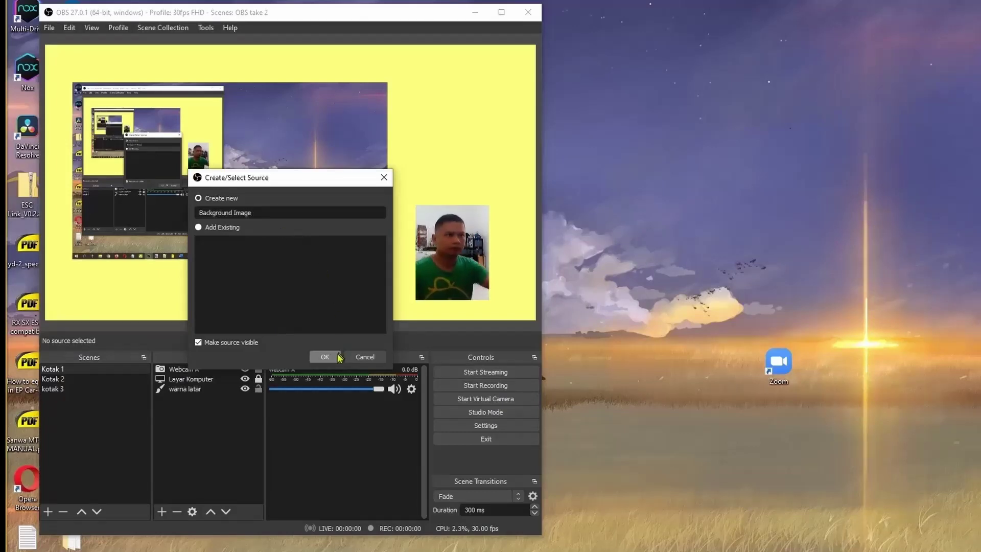
click(327, 358)
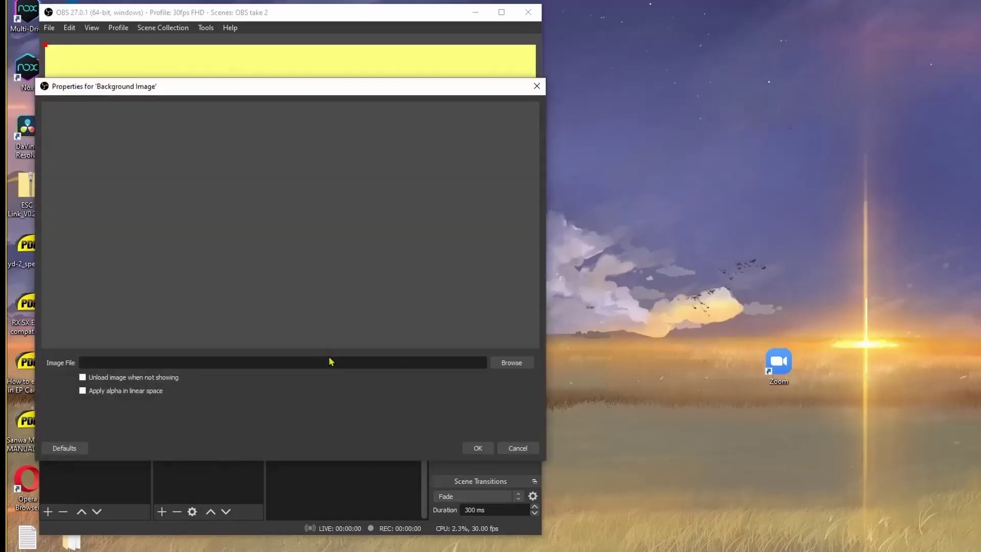
click(501, 363)
click(172, 214)
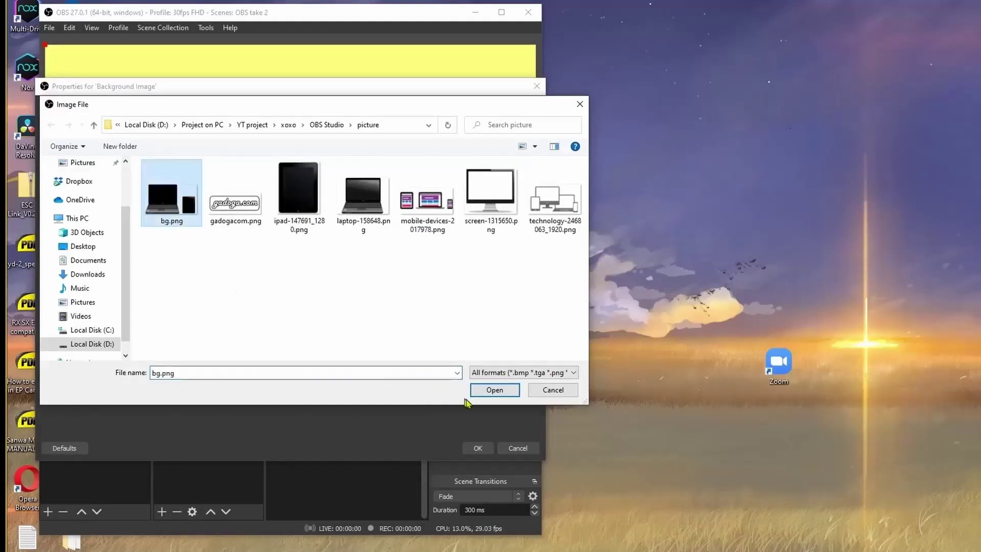
click(473, 394)
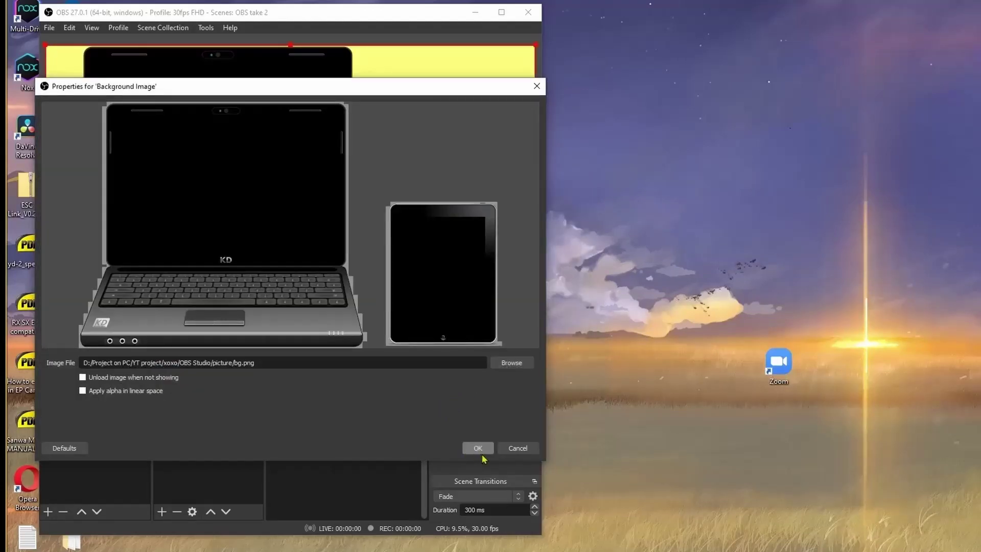
click(478, 448)
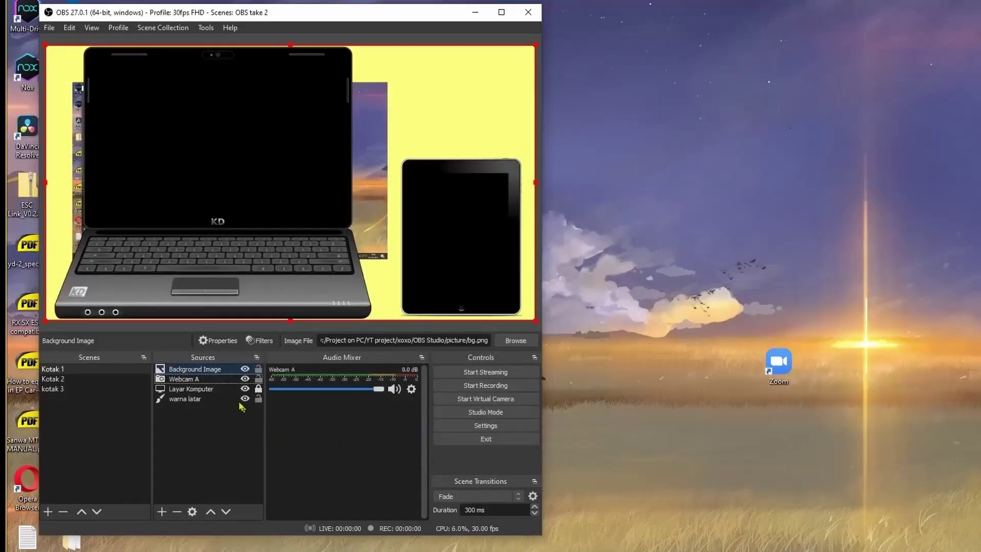
Move Background Image below Webcam A and Layar Komputer, and fit the capture onto the laptop screen.
click(218, 373)
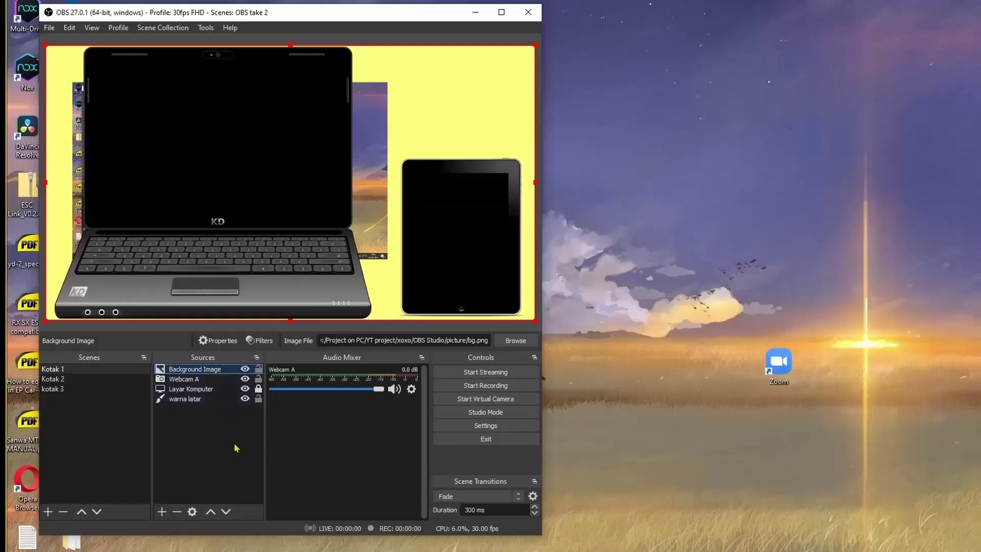
click(227, 512)
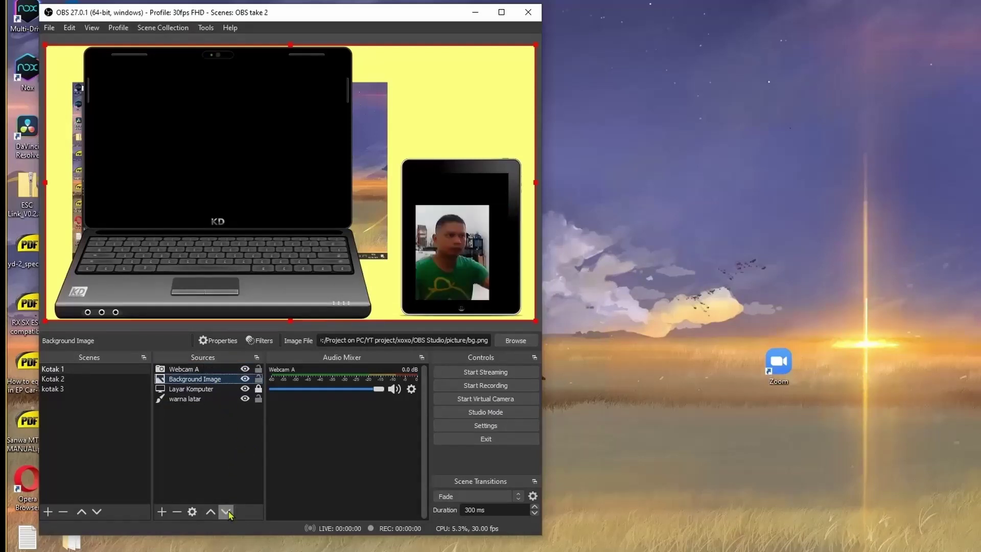
click(227, 512)
click(196, 379)
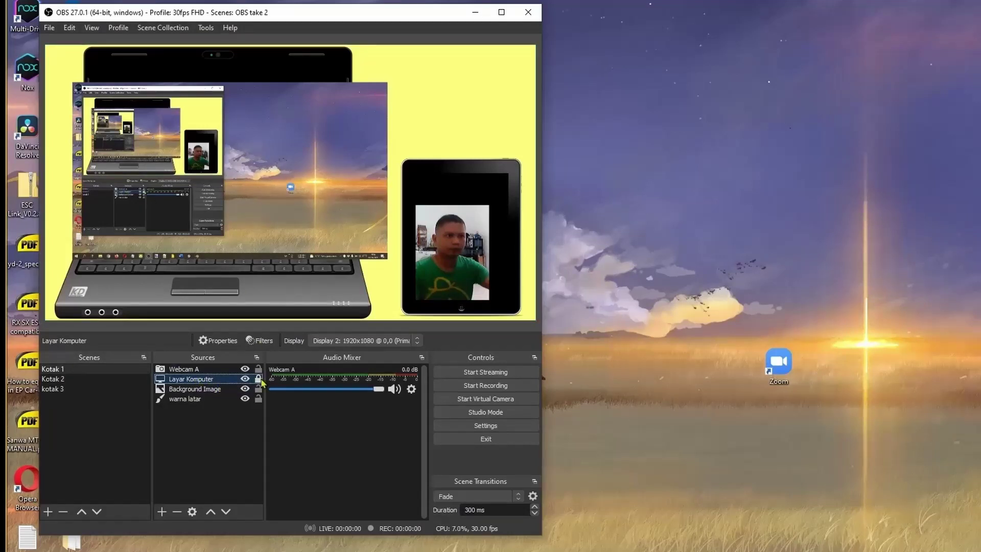
click(240, 153)
drag(388, 259, 319, 213)
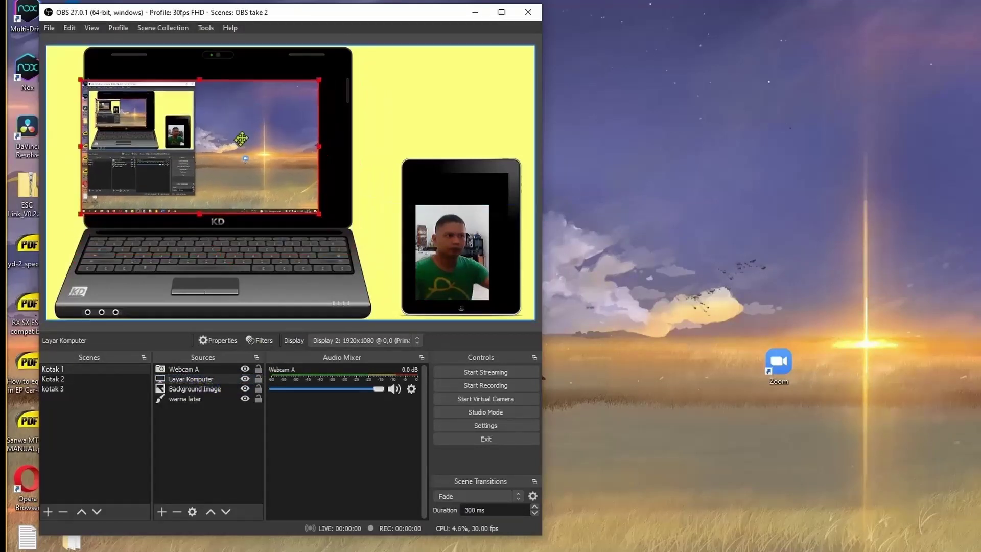
drag(241, 138, 254, 126)
Fit Webcam A into the tablet screen, then lock the screen capture, laptop image and yellow background.
click(405, 284)
drag(404, 284, 404, 253)
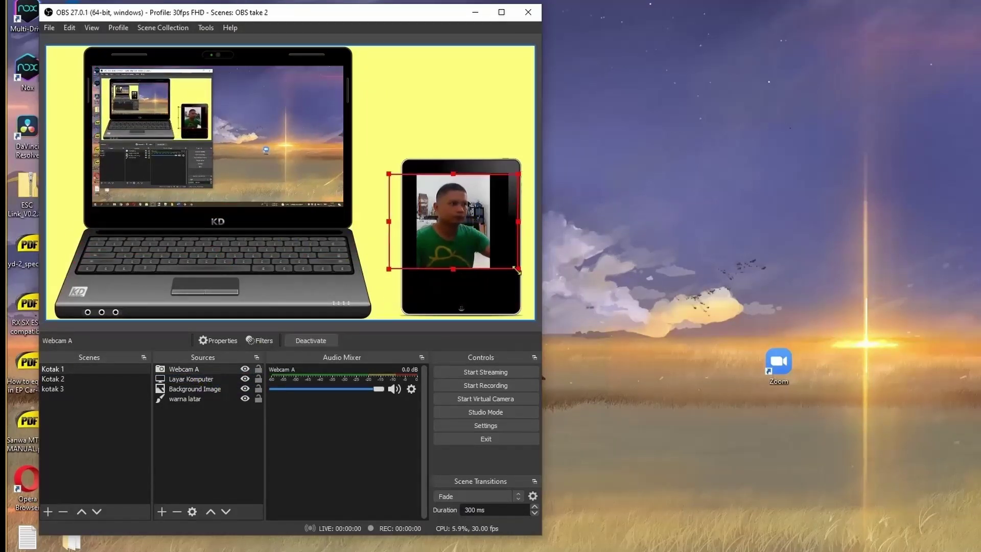
drag(518, 270, 535, 296)
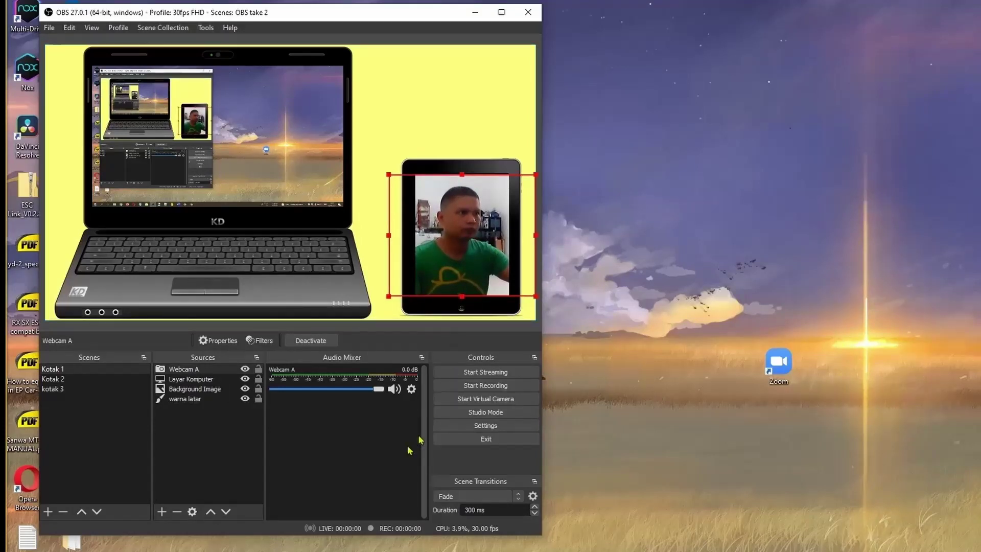
click(259, 370)
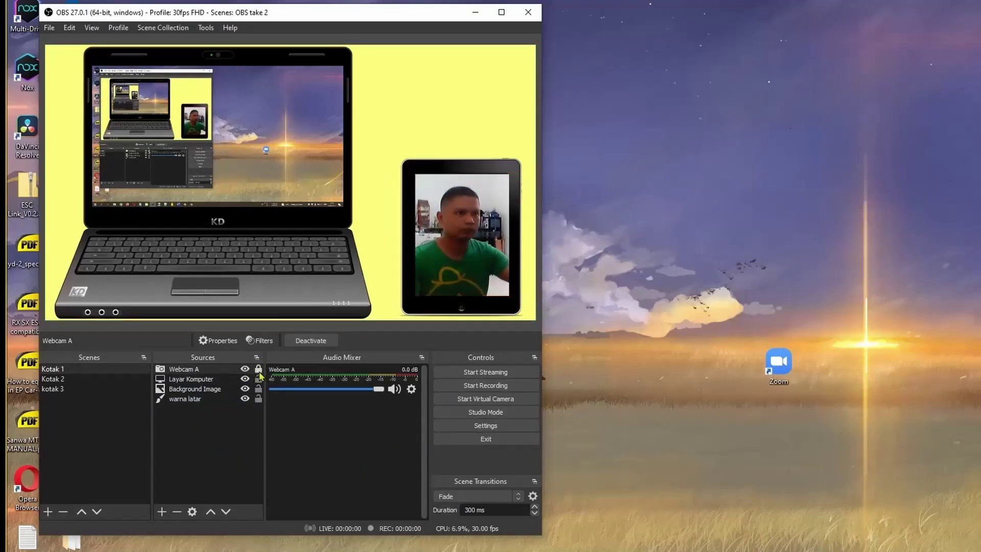
click(259, 379)
click(259, 388)
click(259, 399)
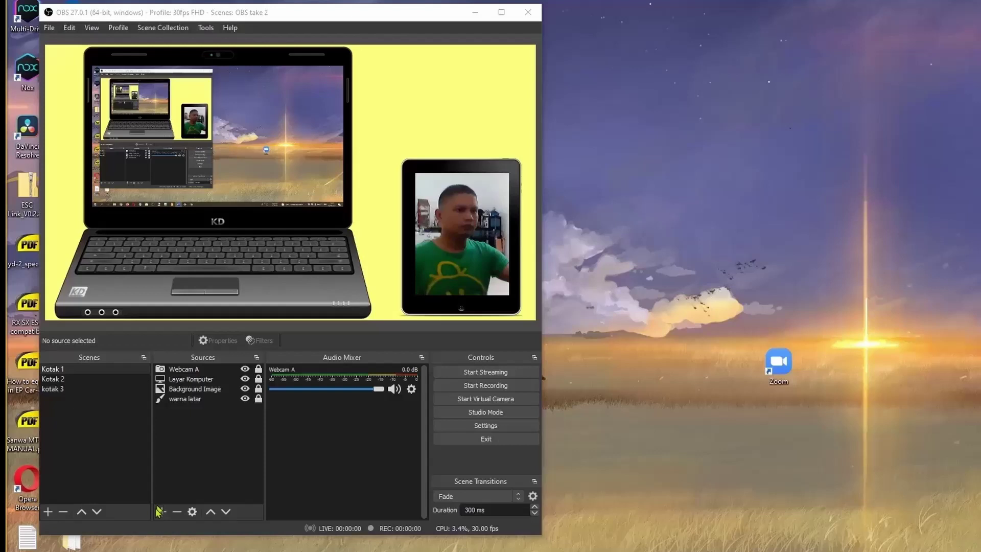
Add a 'Logo' image source from gadogacom.png, place it above the tablet, and lock it.
click(162, 511)
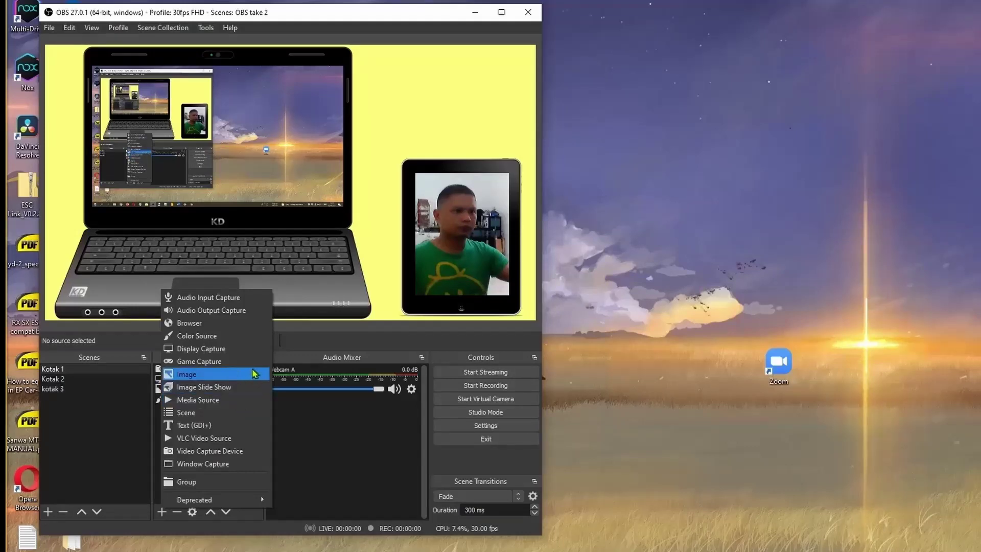
click(242, 375)
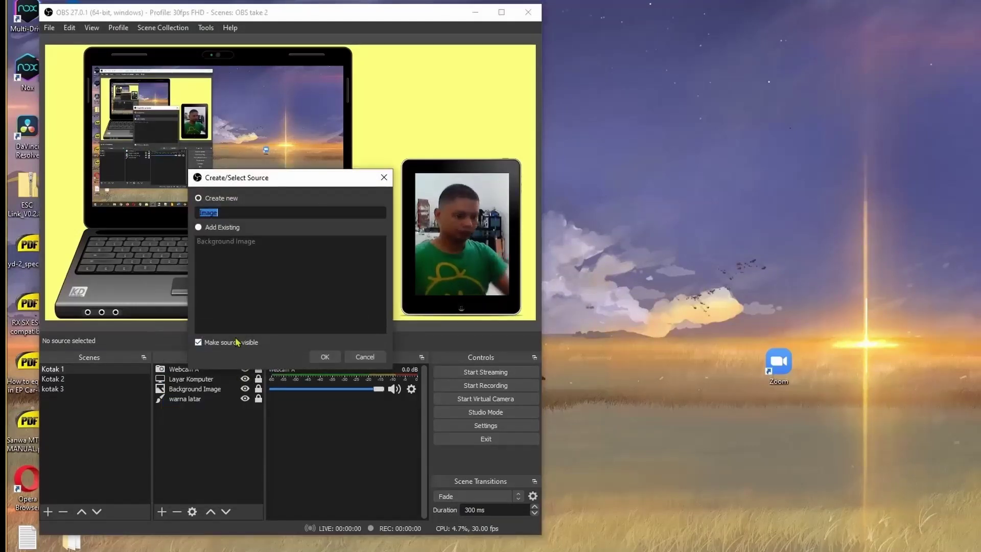
text(Logo)
click(324, 356)
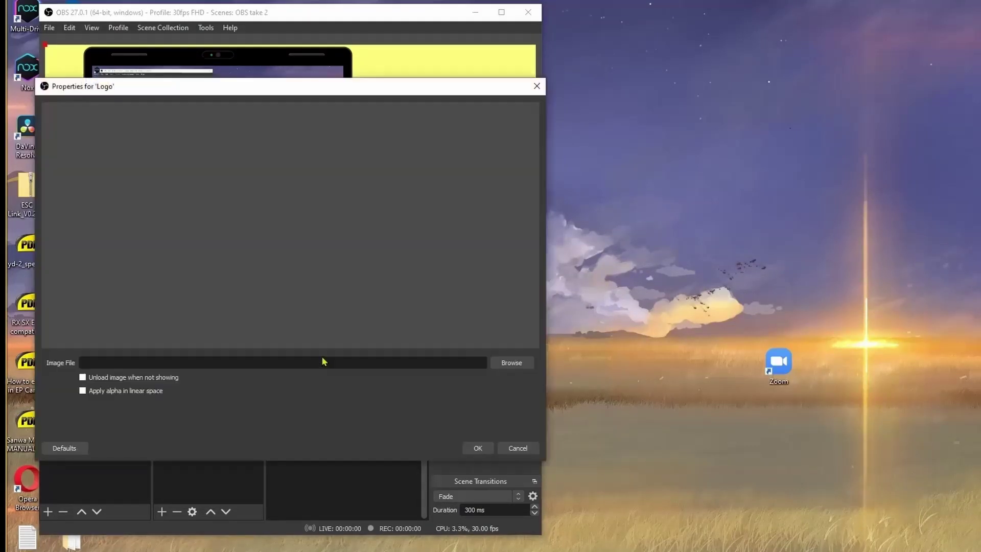
click(511, 363)
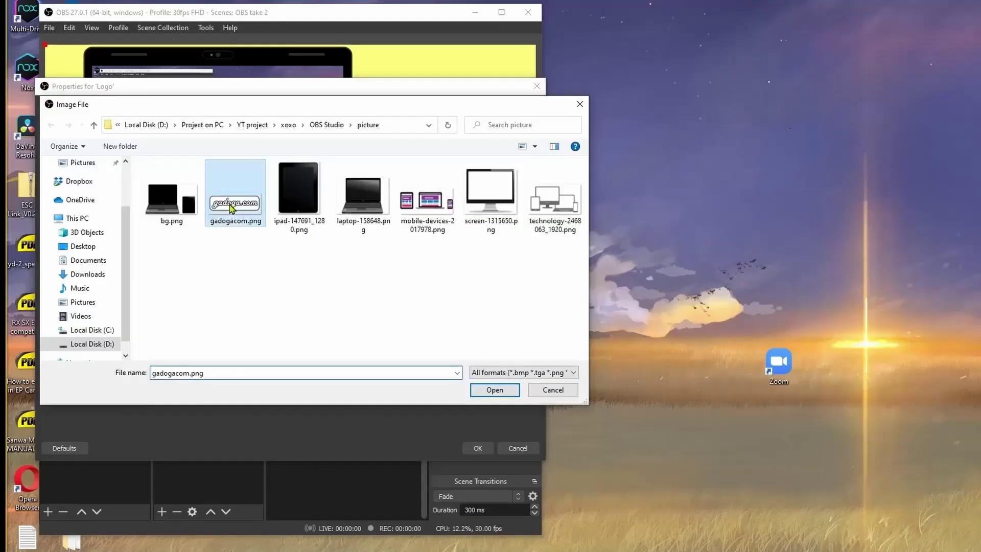
click(495, 390)
click(477, 448)
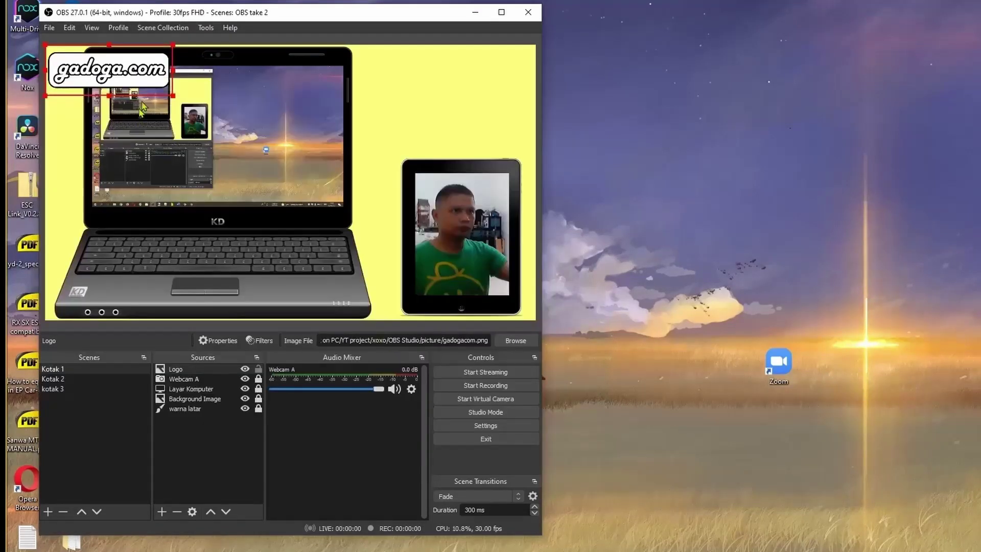
drag(174, 86, 524, 153)
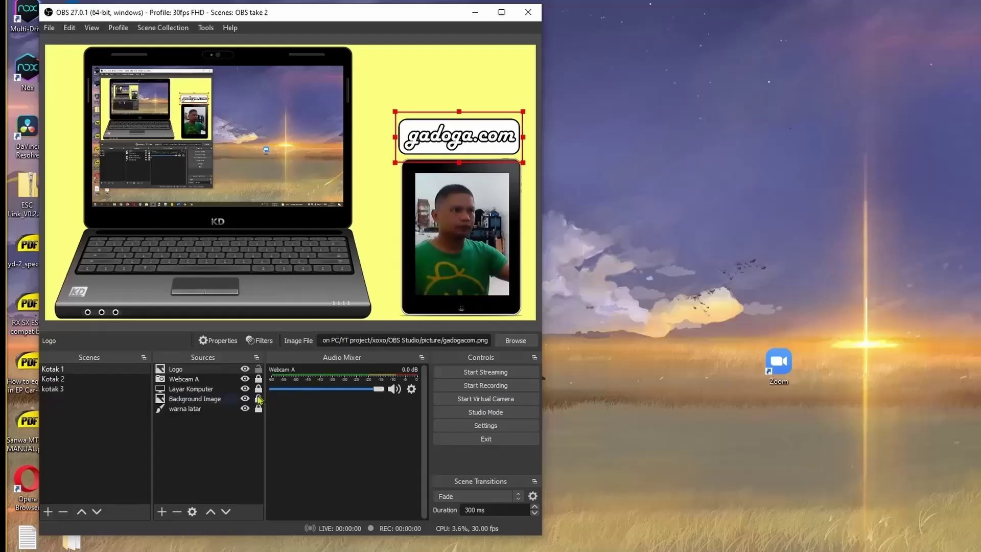
click(258, 369)
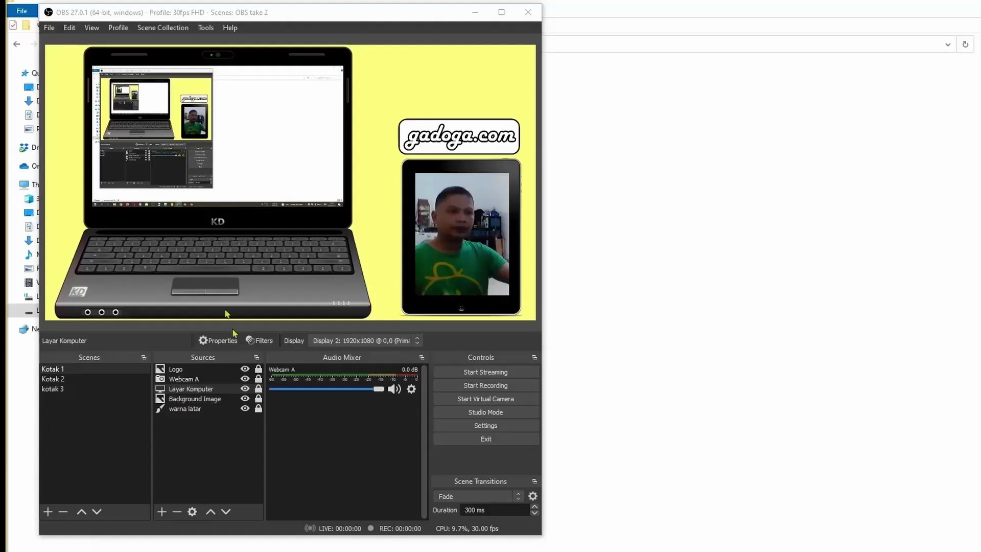
Hide the Layar Komputer screen capture so the laptop screen shows black.
click(207, 392)
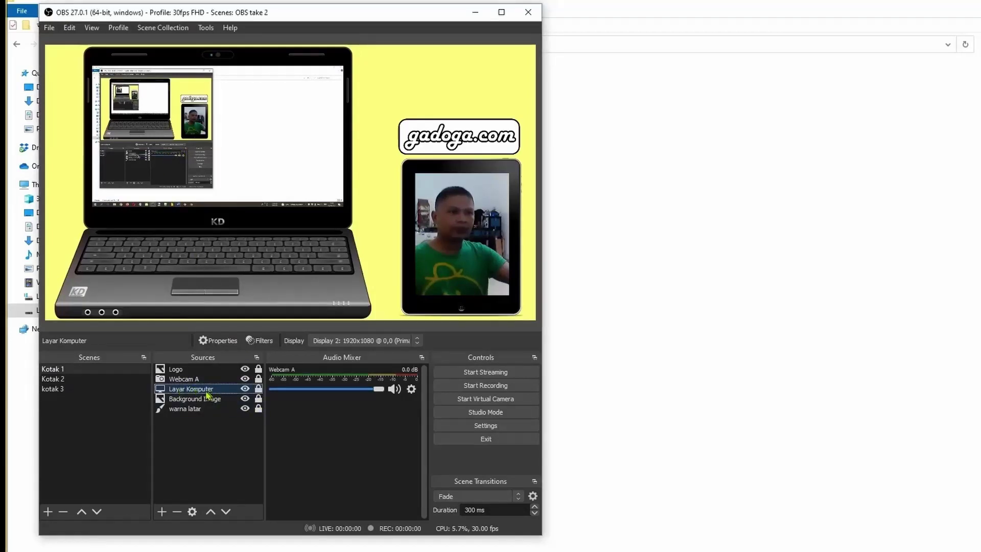
click(245, 389)
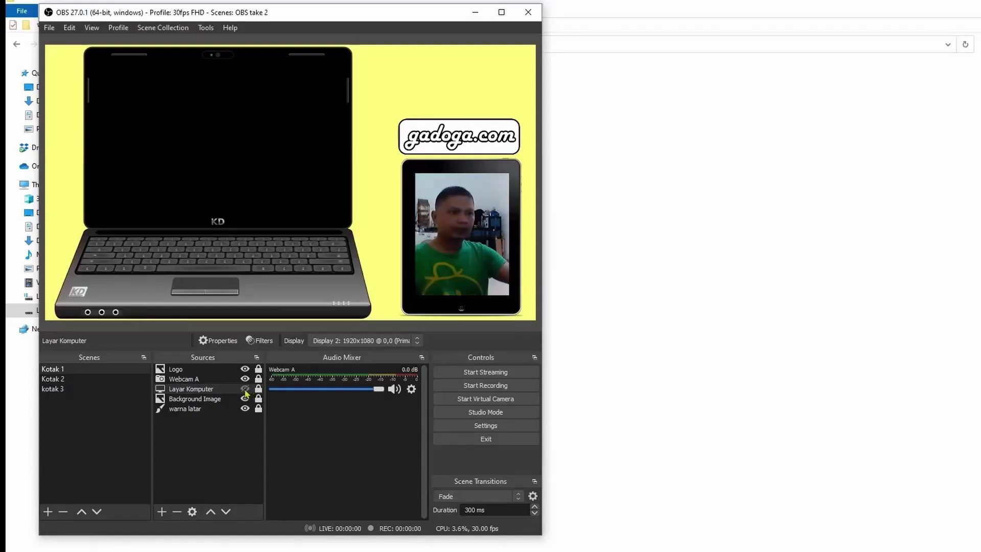
click(245, 388)
click(245, 389)
click(245, 389)
click(245, 389)
click(215, 391)
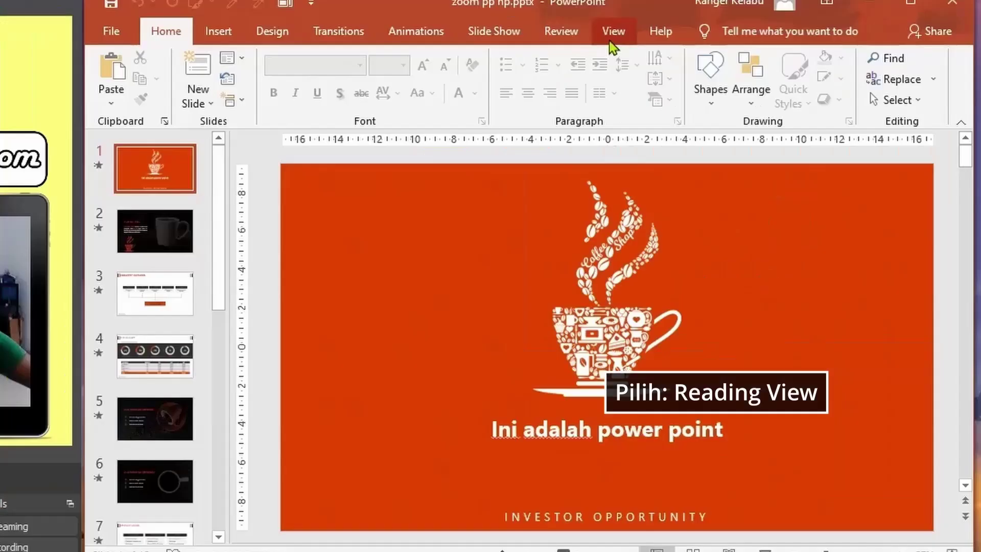
Show the presentation in Reading View, stopped on slide 2, OUR BIG IDEA.
click(771, 57)
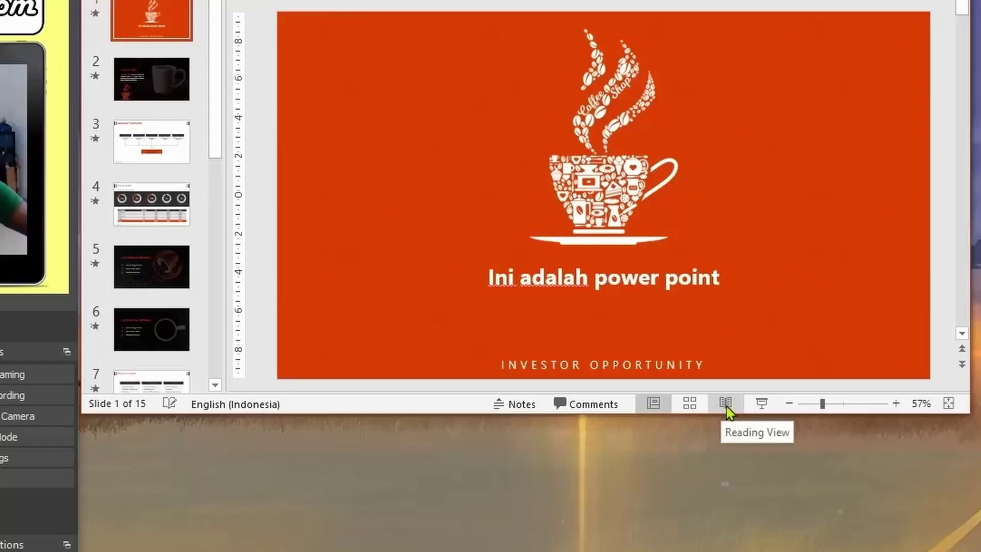
click(726, 406)
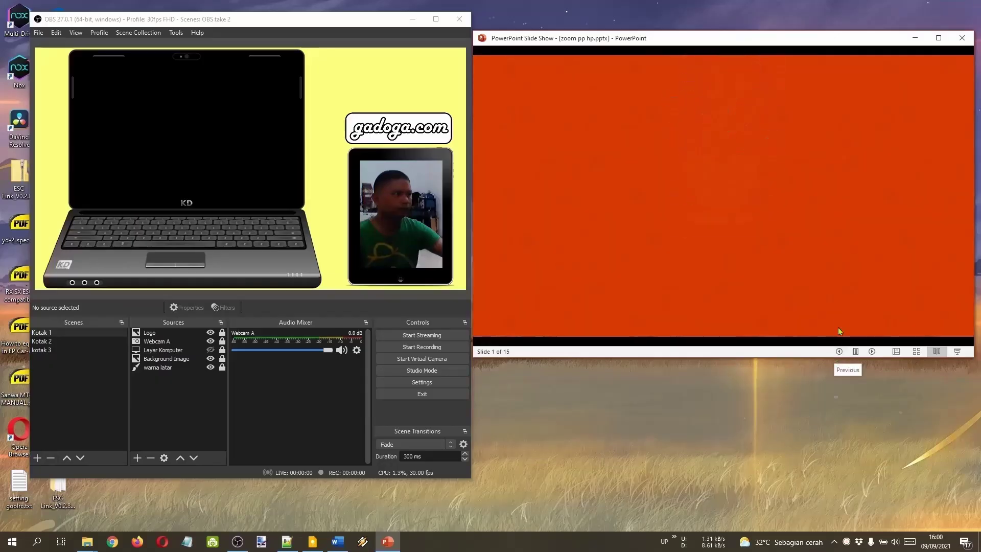
click(871, 351)
click(873, 352)
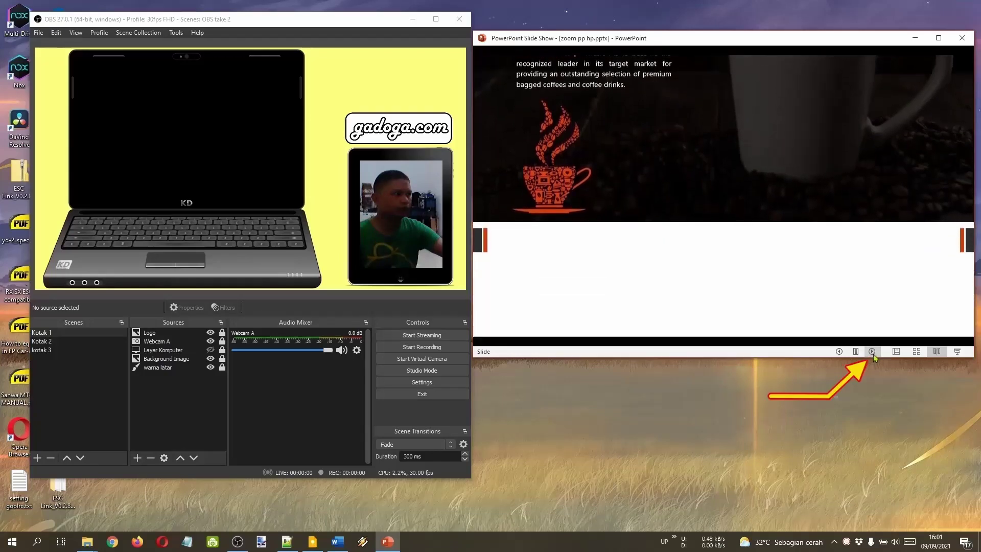
click(840, 352)
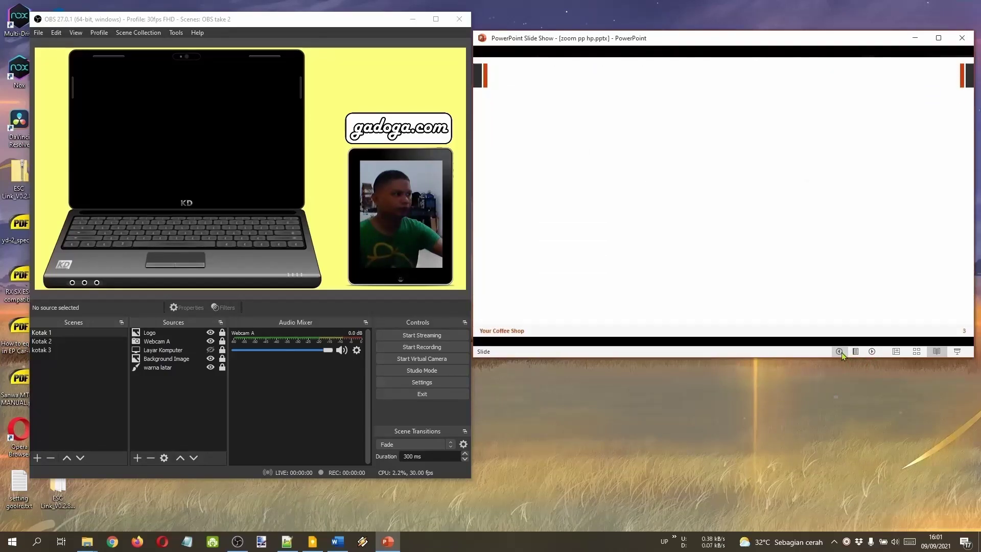
click(840, 351)
click(191, 402)
click(137, 458)
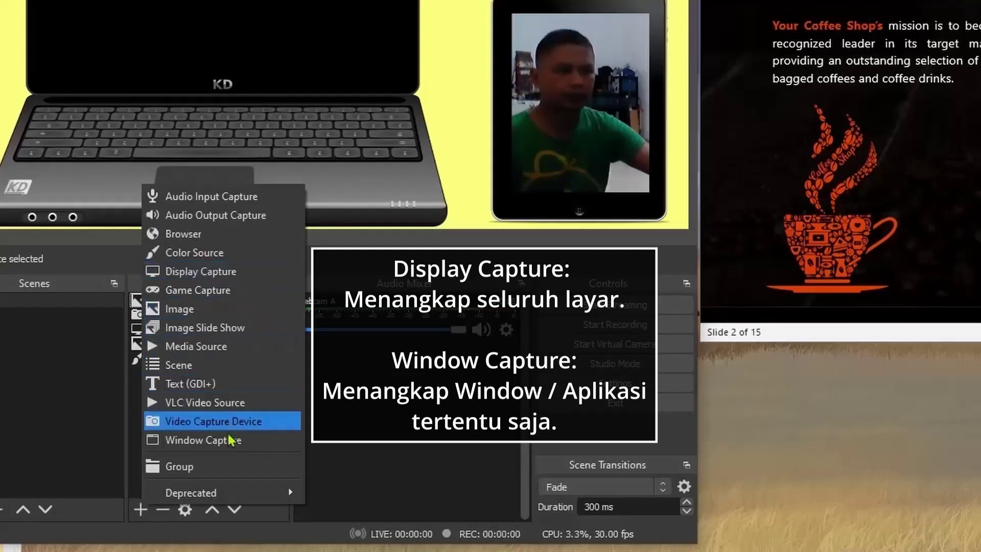
Add a Window Capture source named 'Powerpoint'.
click(256, 447)
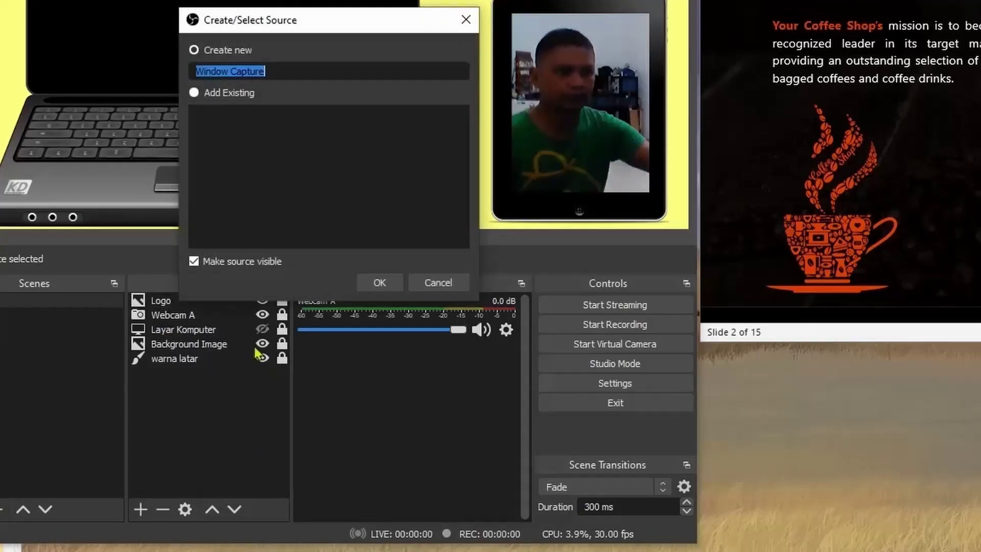
text(Powerpointy)
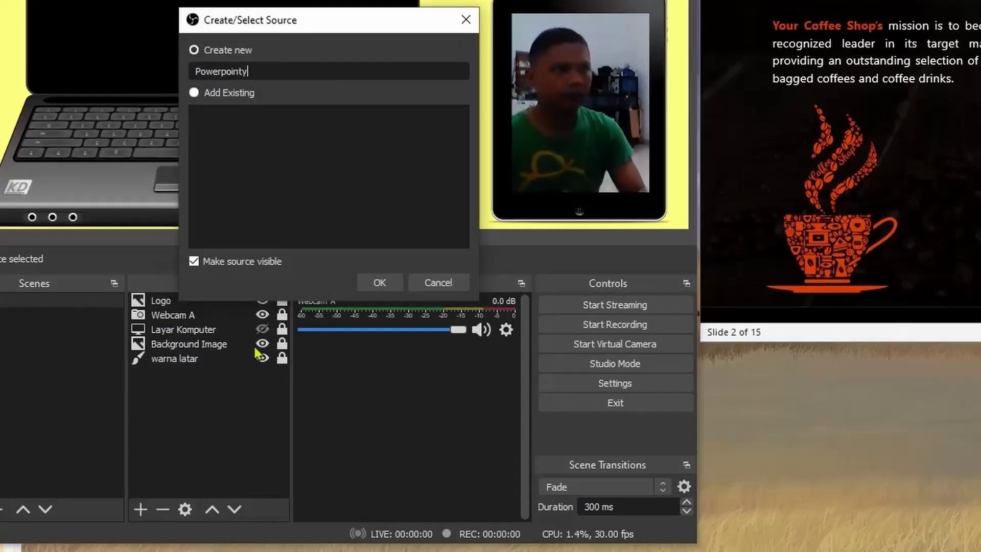
key(BackSpace)
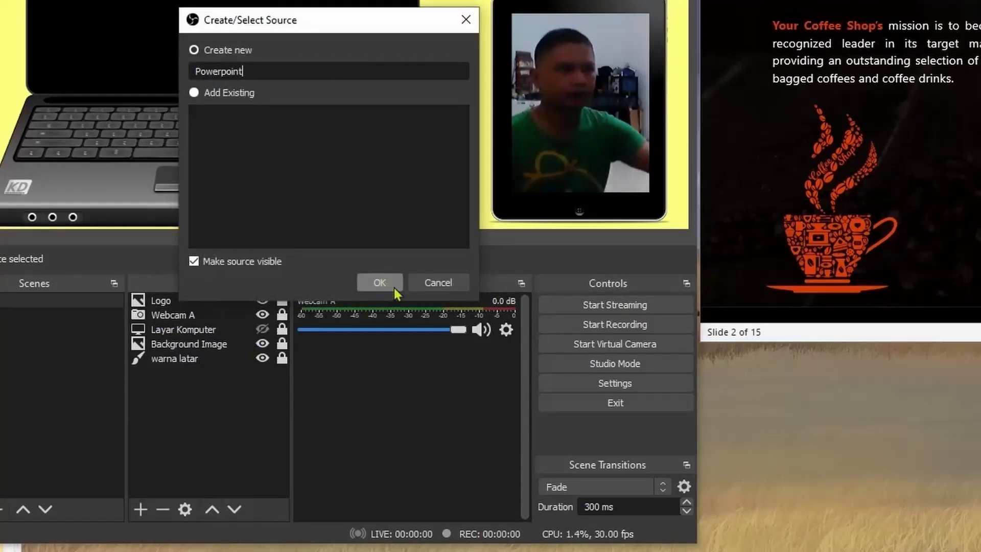
click(380, 282)
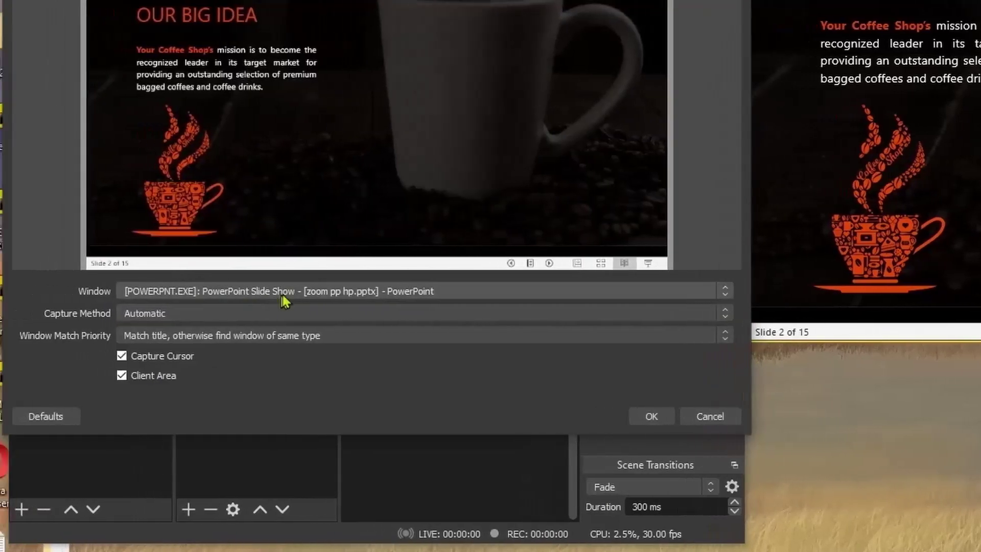
Capture the POWERPNT Slide Show window using the Windows 10 (1903 and up) method.
click(262, 292)
click(332, 313)
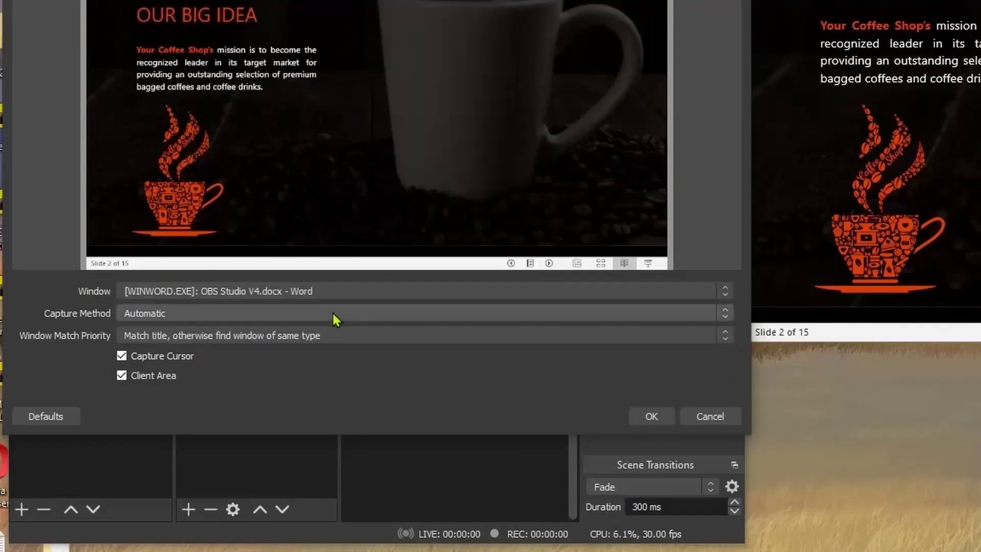
click(383, 290)
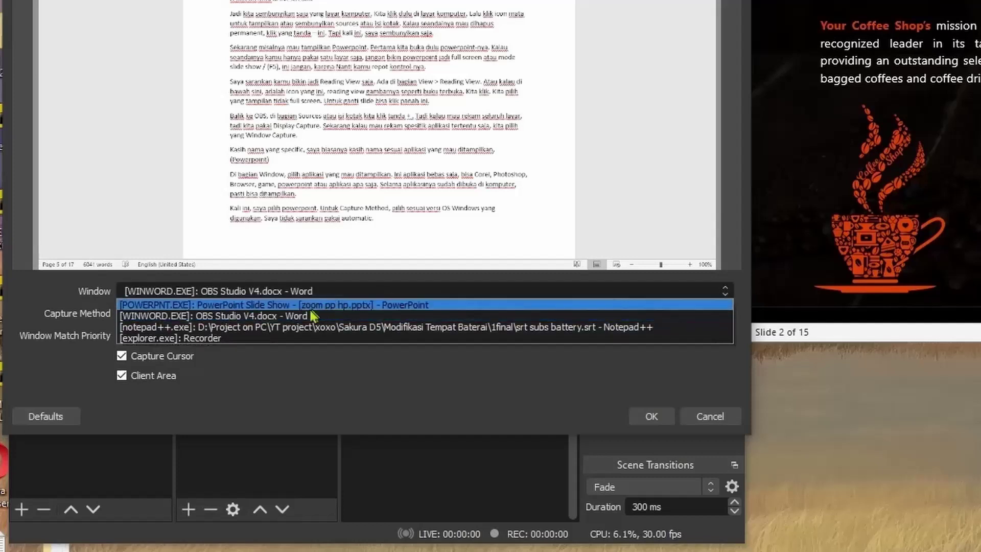
click(342, 327)
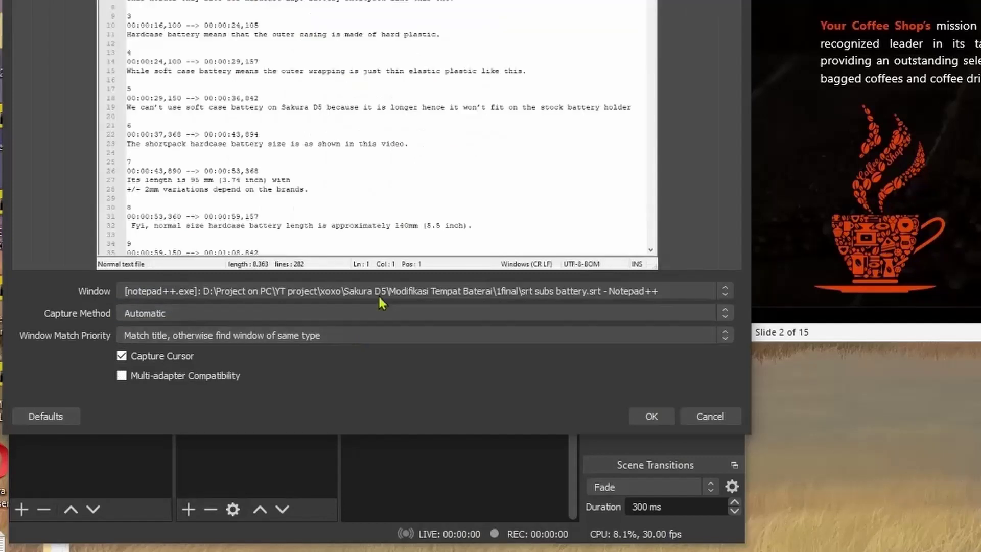
click(359, 294)
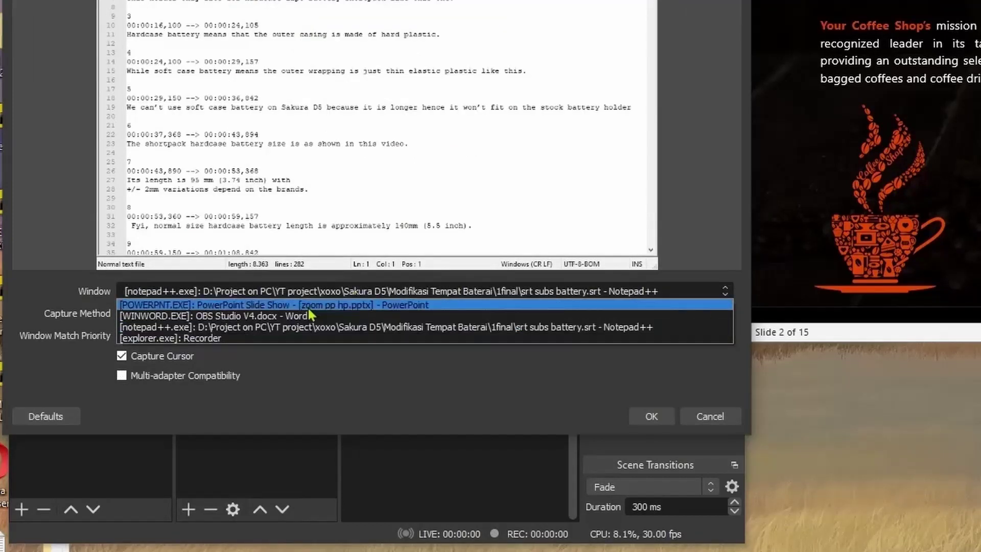
click(258, 338)
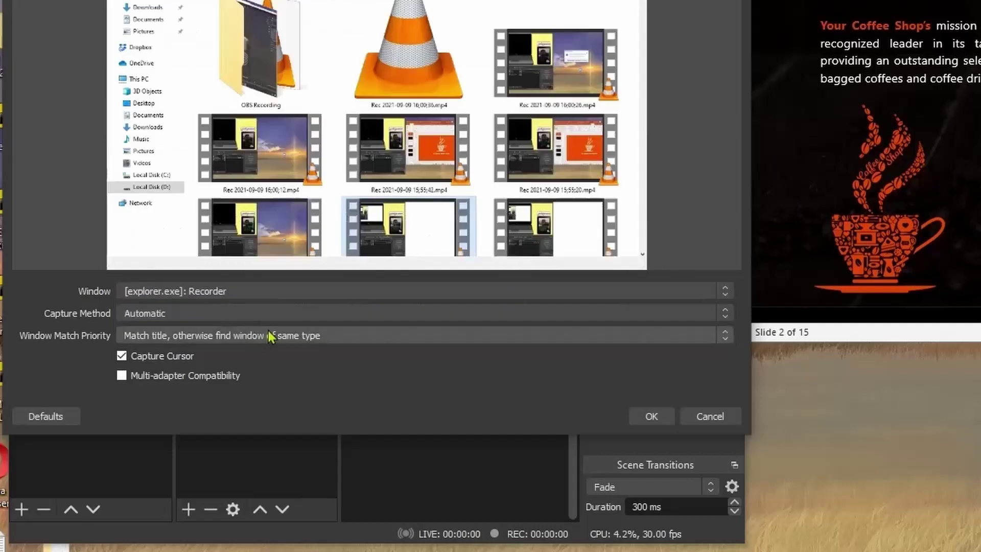
click(342, 291)
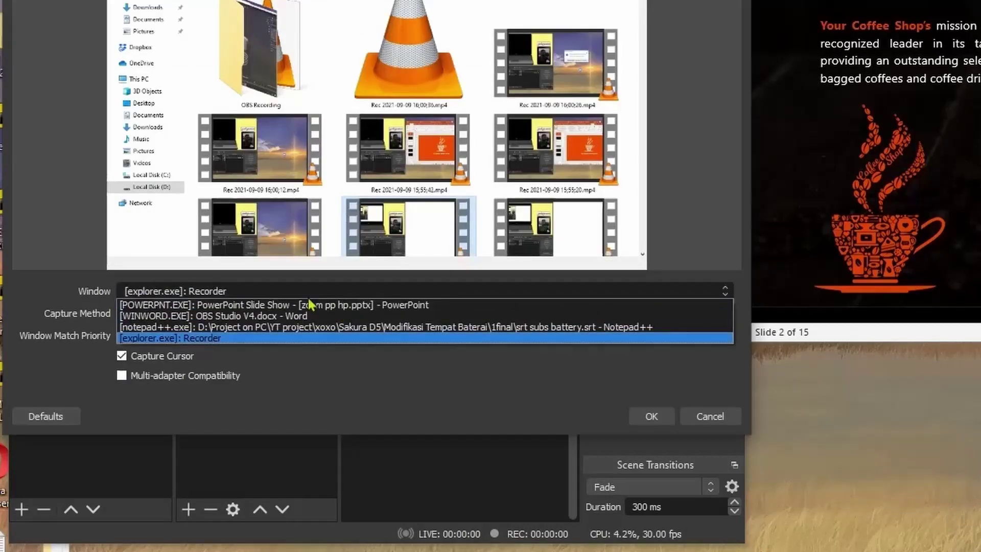
click(396, 305)
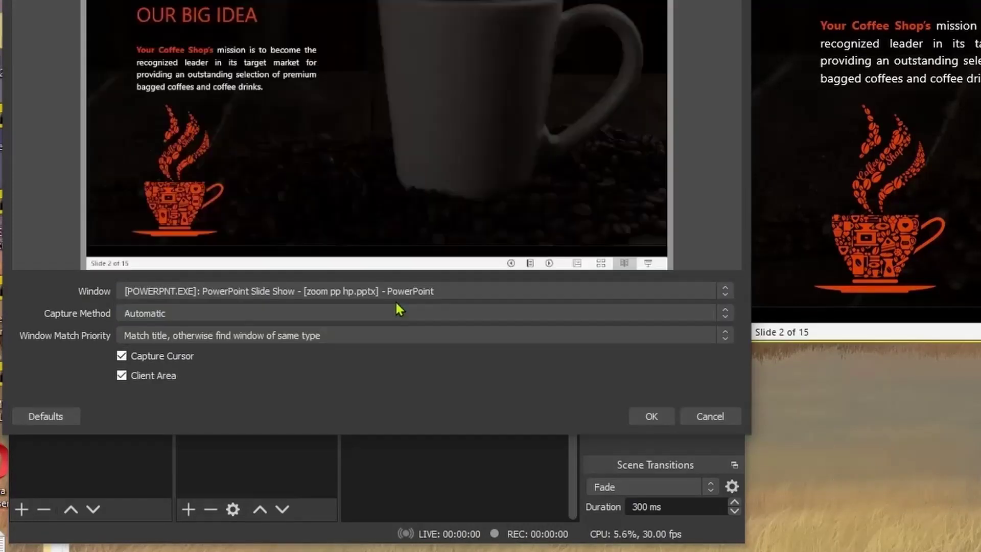
click(346, 313)
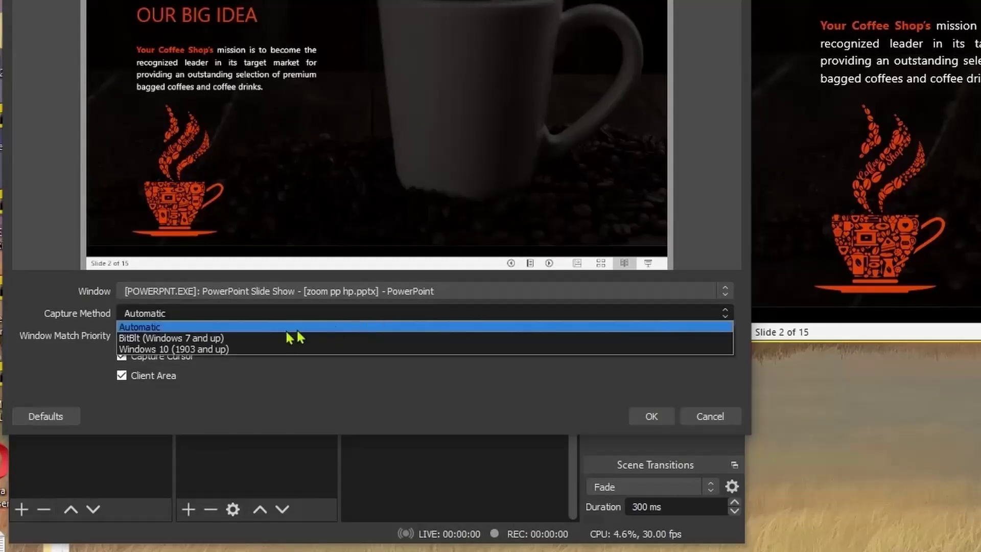
click(245, 349)
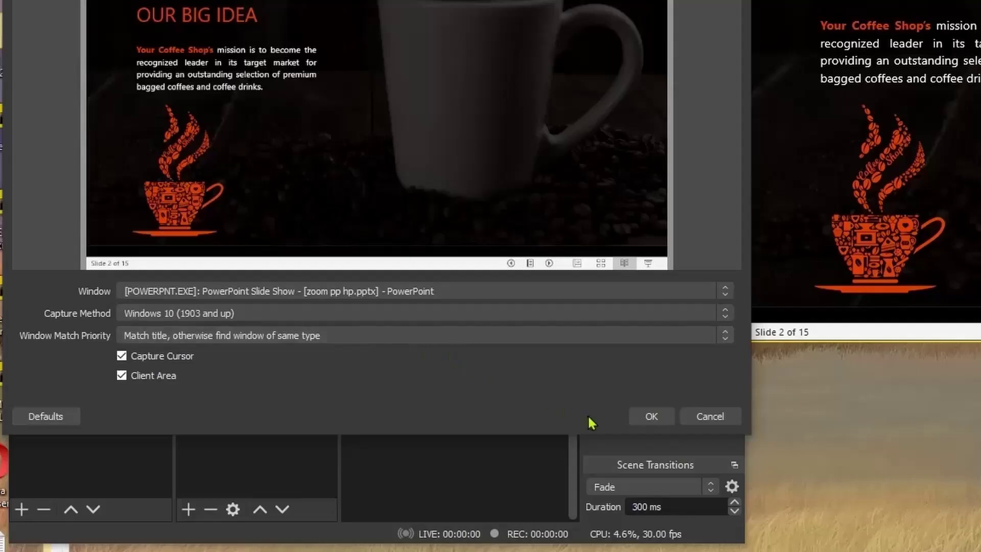
click(646, 418)
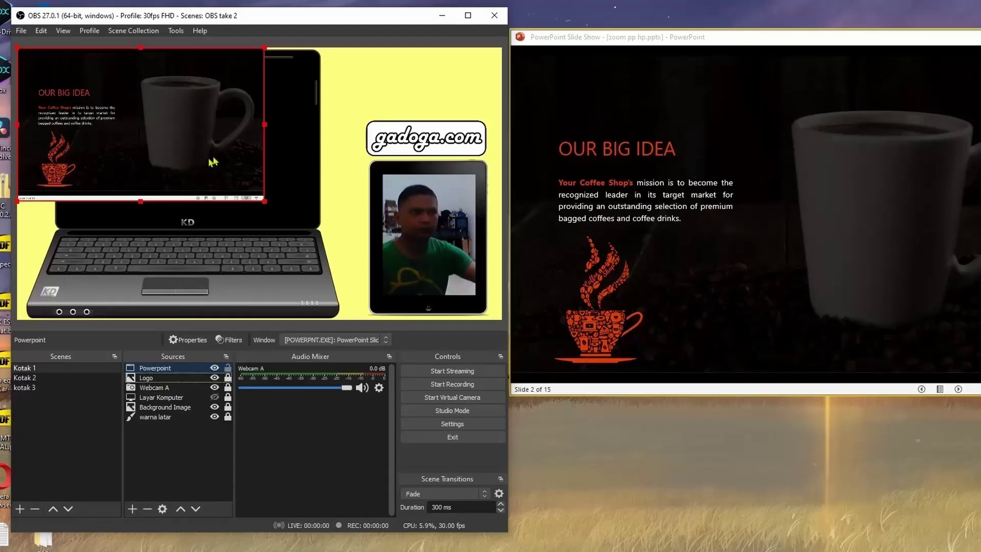
click(188, 369)
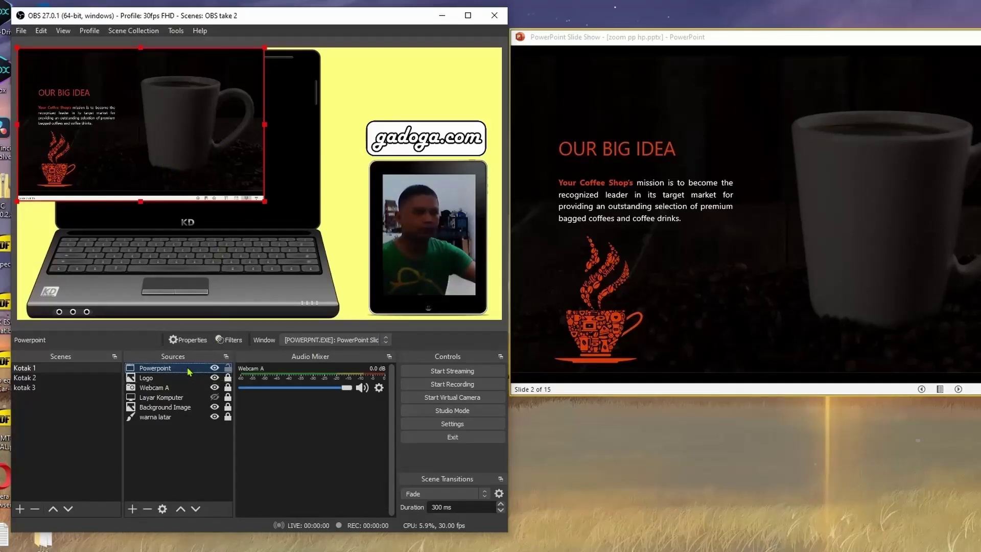
right_click(192, 369)
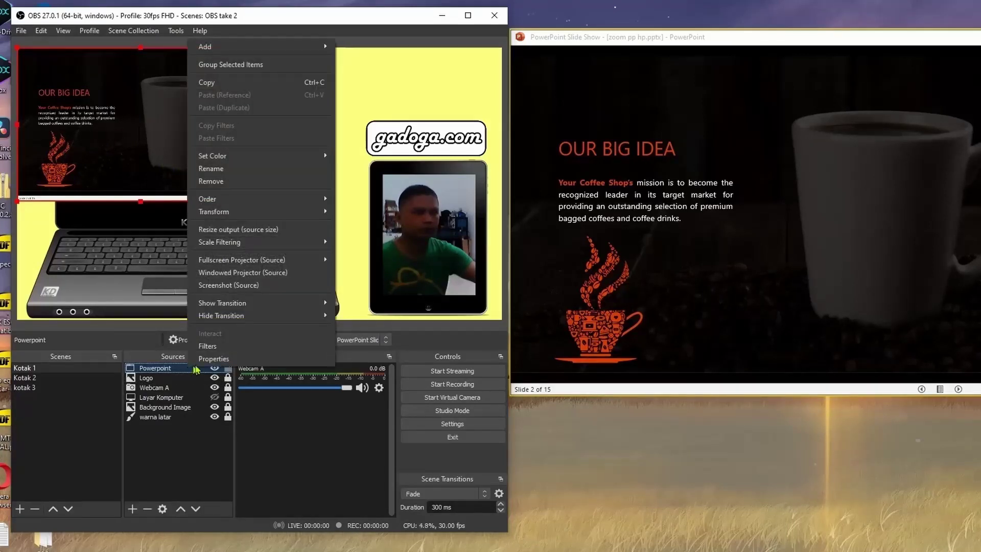
click(207, 359)
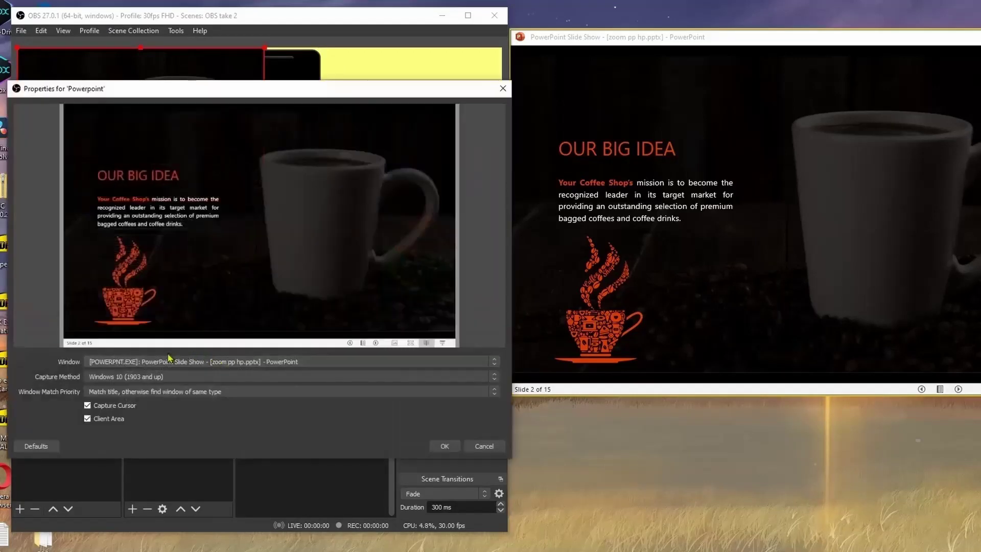
click(172, 378)
click(173, 378)
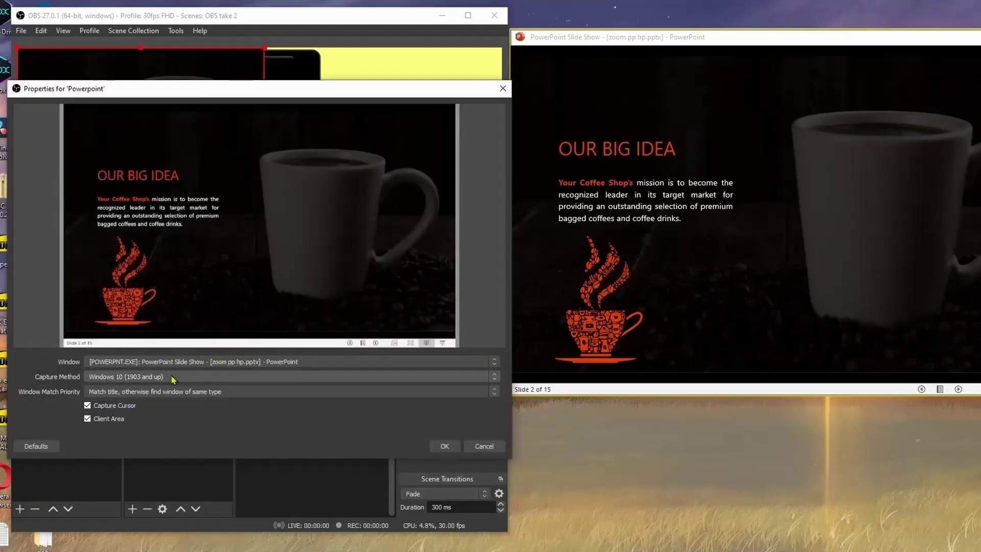
click(199, 362)
click(198, 363)
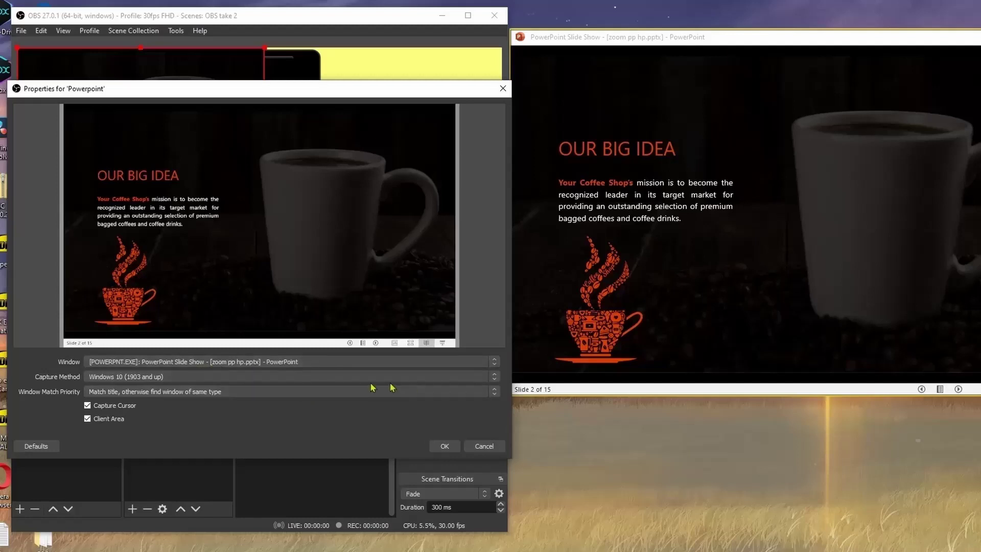
click(444, 445)
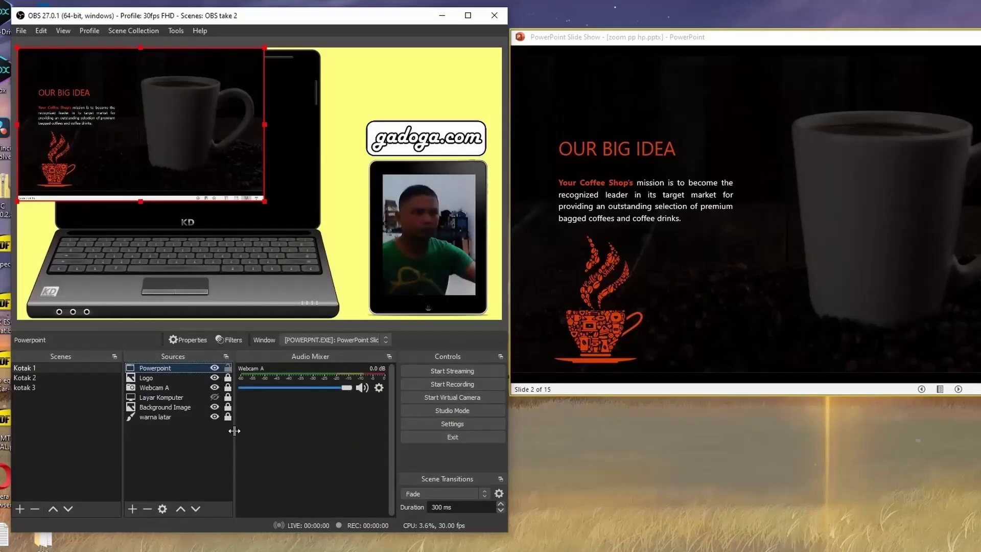
Enlarge the slide capture onto the laptop and adjust the slideshow window's height.
drag(316, 141, 322, 201)
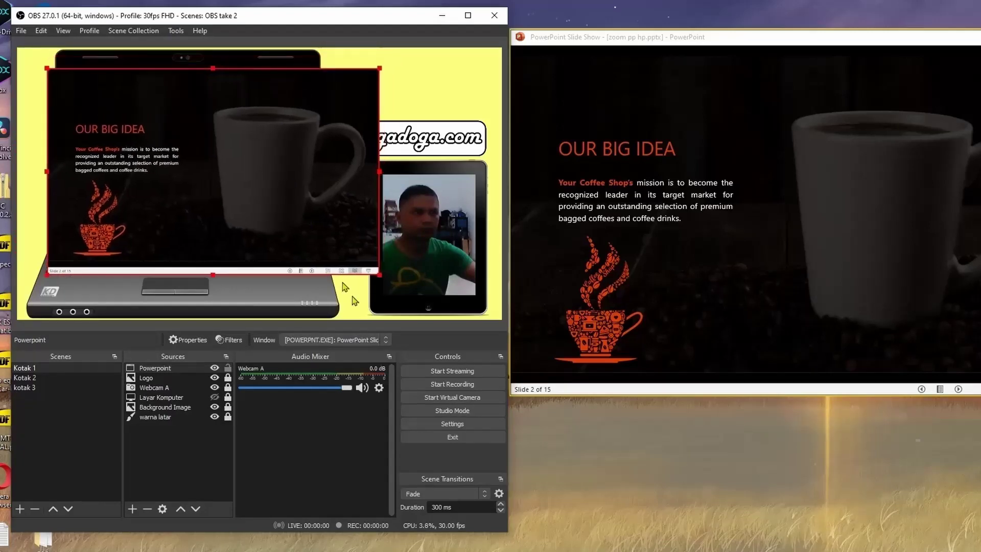
drag(380, 276, 315, 234)
click(698, 110)
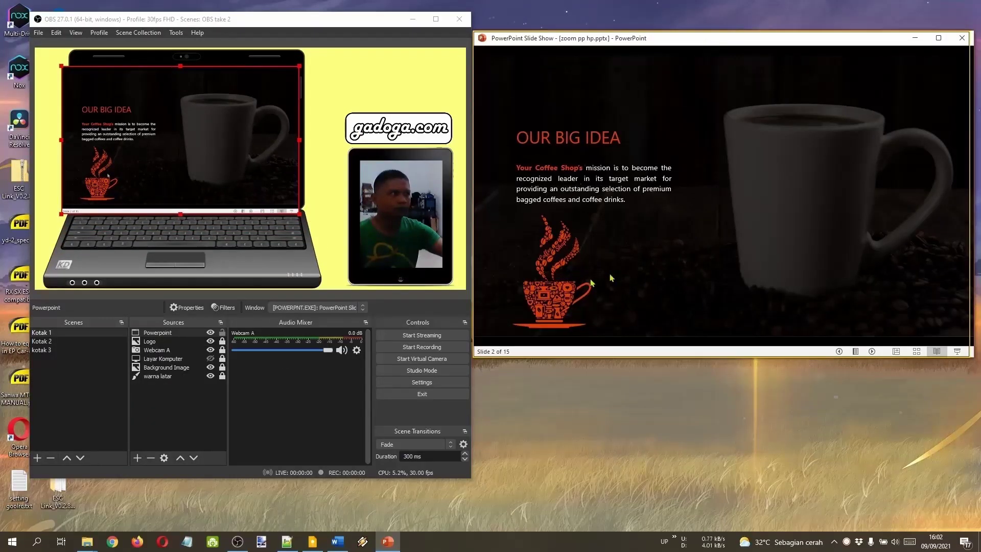
drag(552, 359, 631, 321)
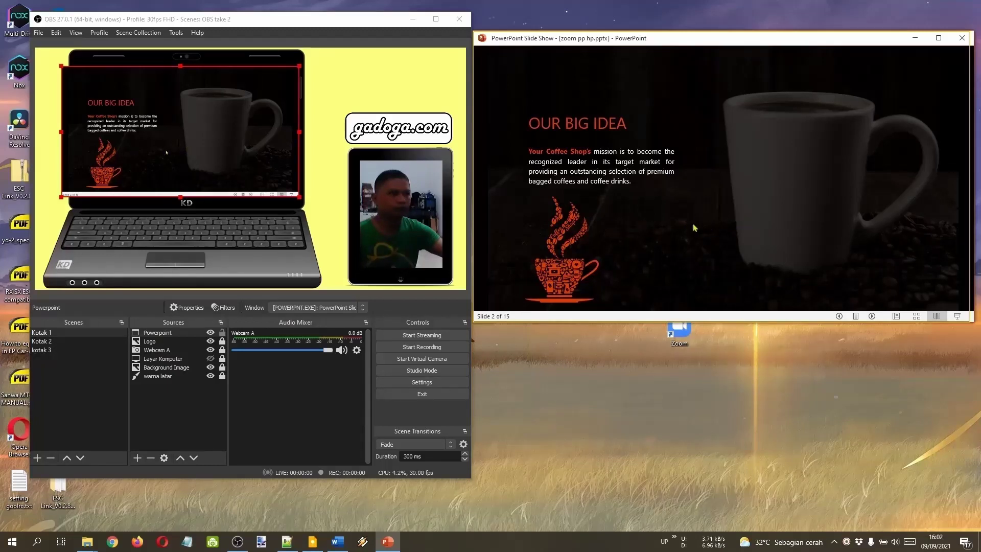
Crop the capture's bottom strip, shrink it into the laptop screen, and lock it.
alt+click(218, 147)
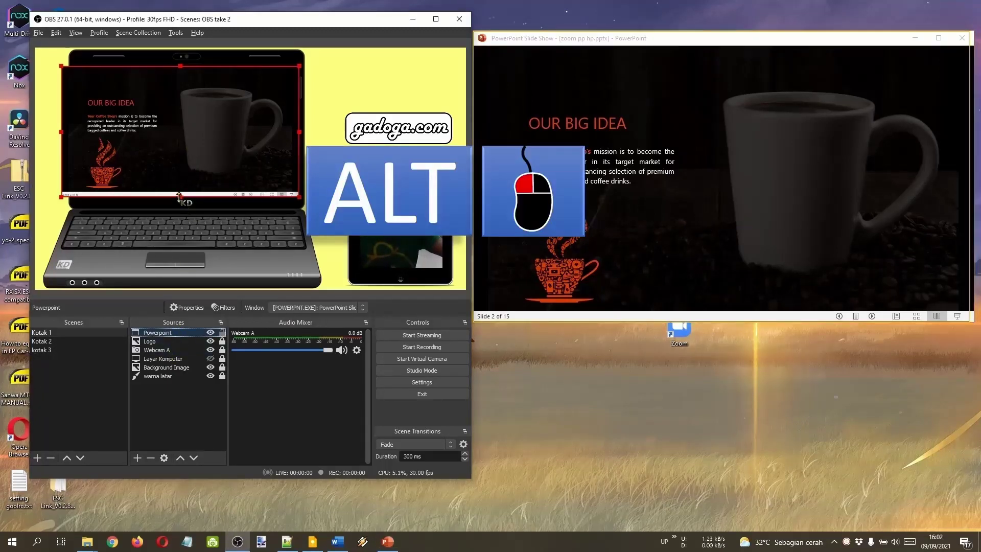
drag(179, 196, 185, 192)
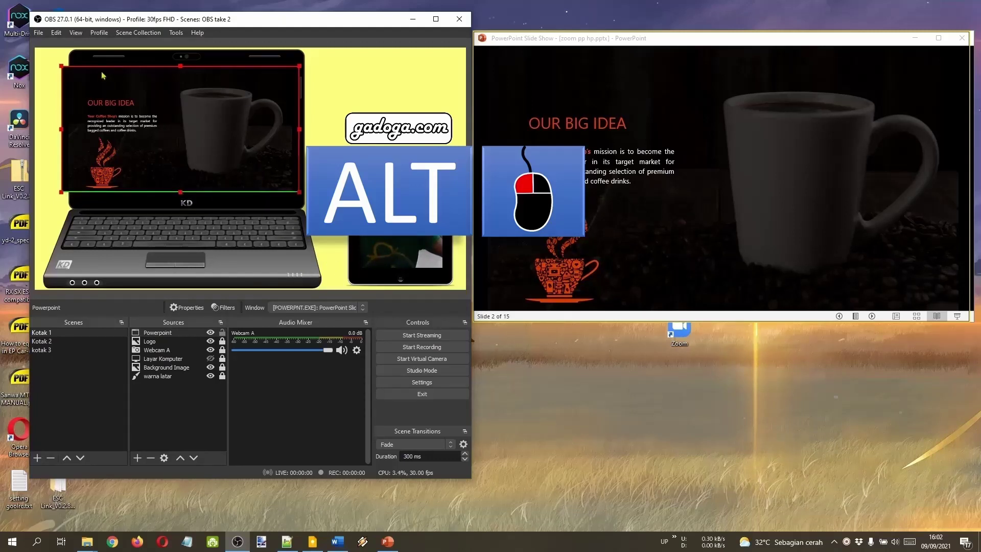
drag(62, 66, 79, 75)
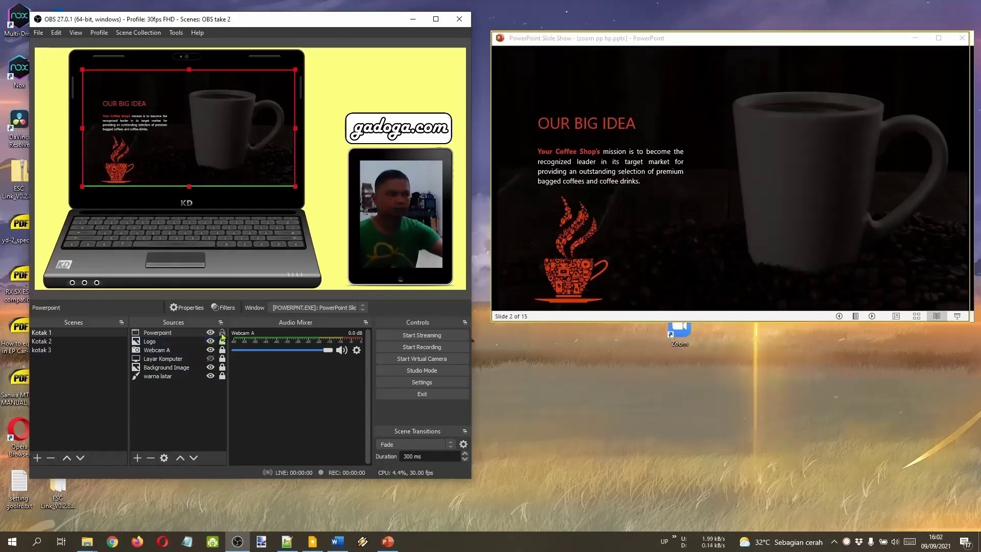
click(222, 333)
click(872, 316)
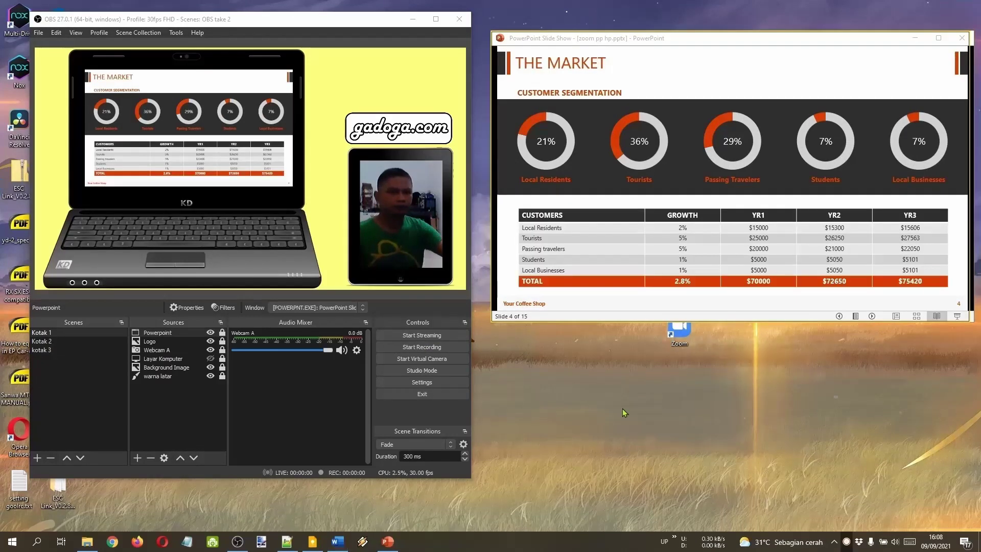
Hide the Powerpoint capture and minimize the PowerPoint slideshow window.
click(142, 423)
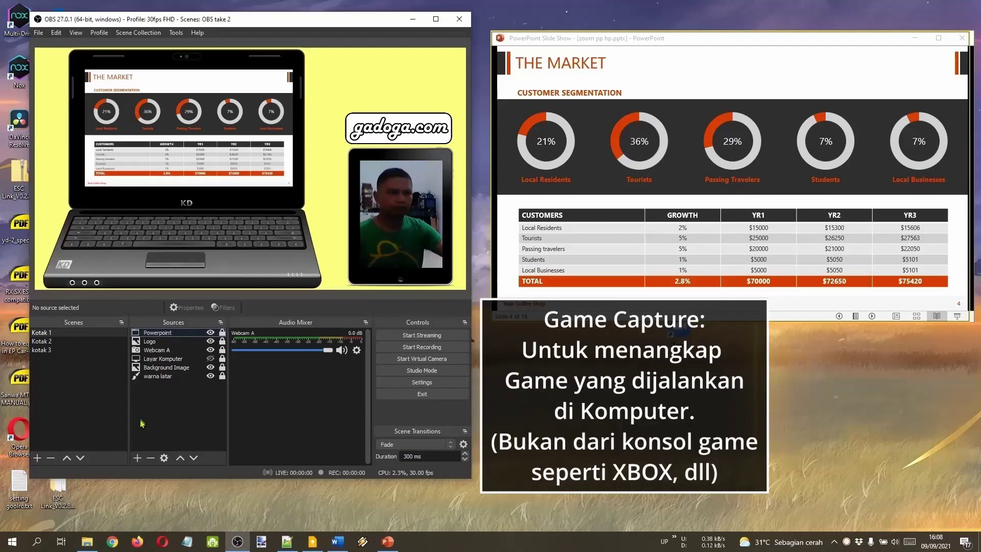
click(137, 457)
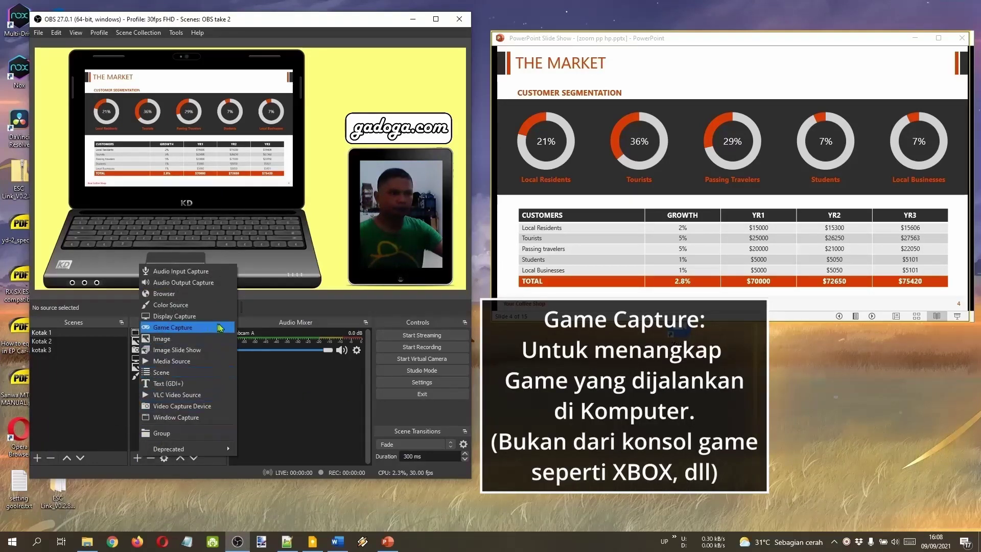
key(Escape)
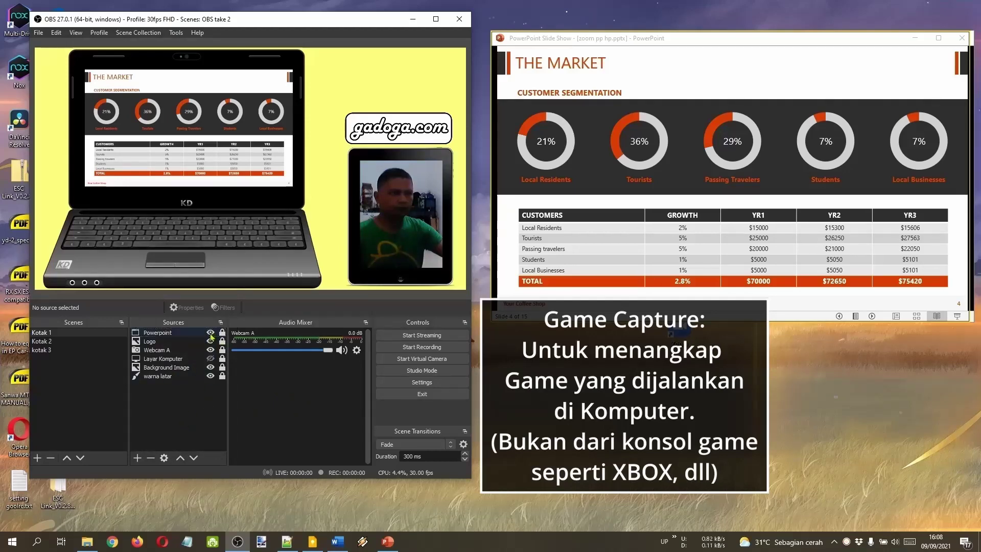
click(210, 332)
click(918, 45)
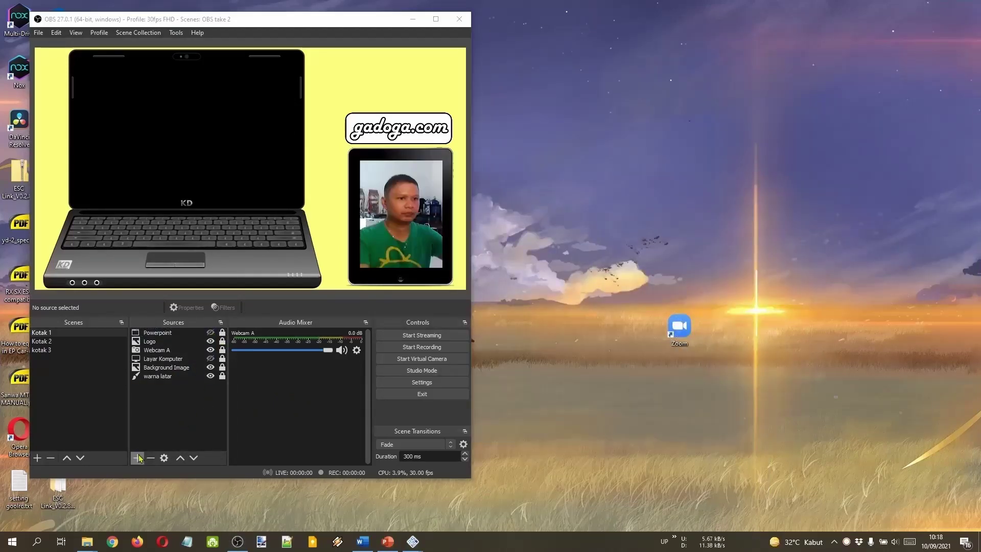
Add a Game Capture source named 'Gaming'.
click(137, 458)
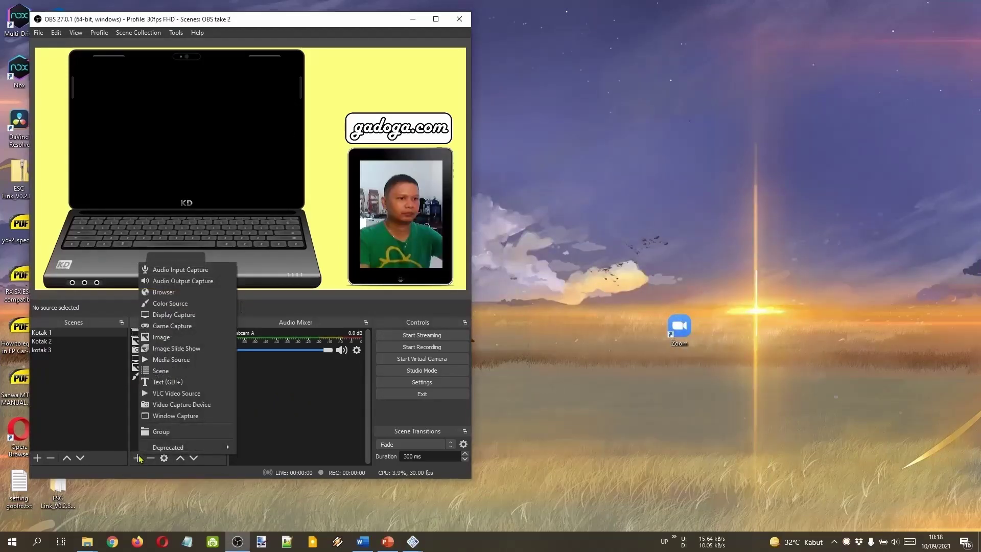
click(194, 326)
text(Gaming)
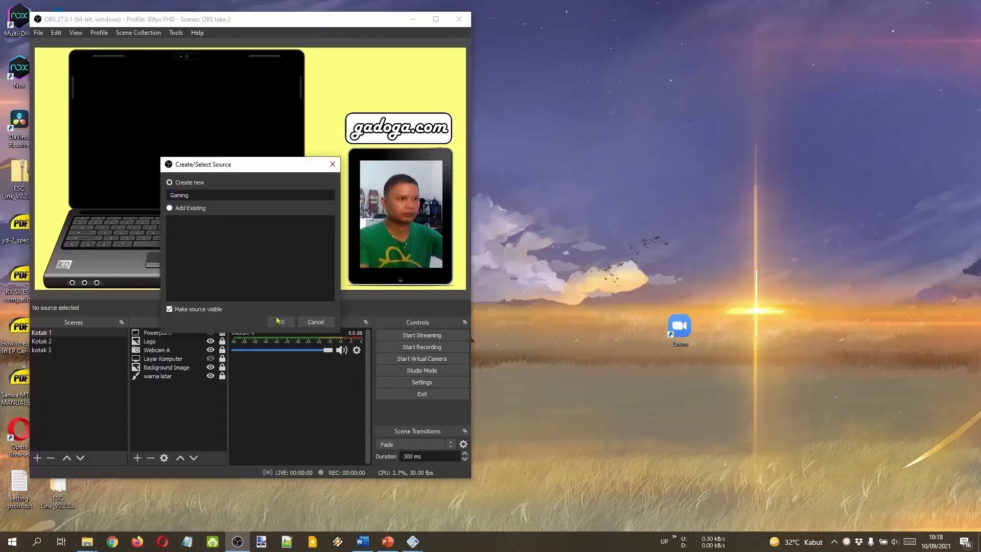
click(280, 321)
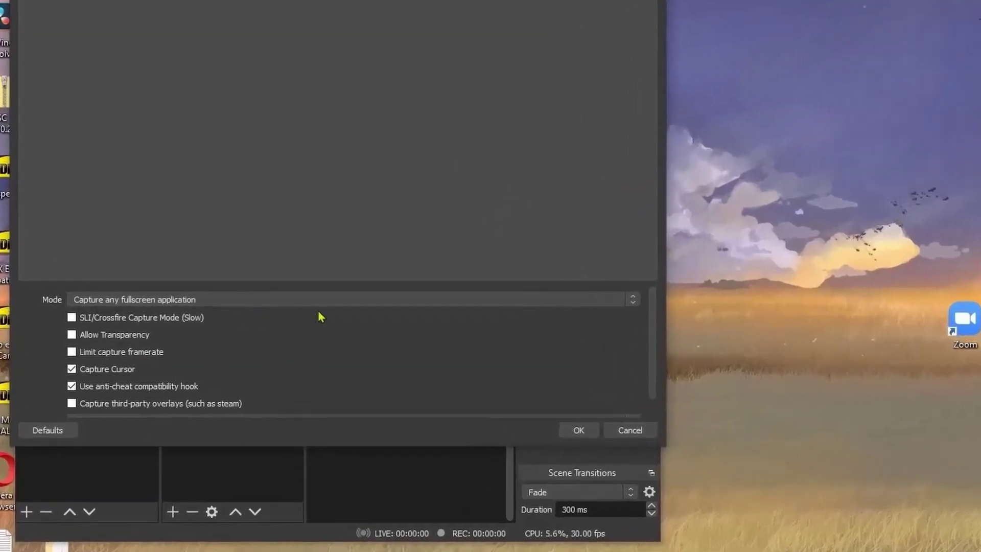
Capture the pcsx2 window with SLI/Crossfire mode on, and move it onto the laptop screen.
click(338, 301)
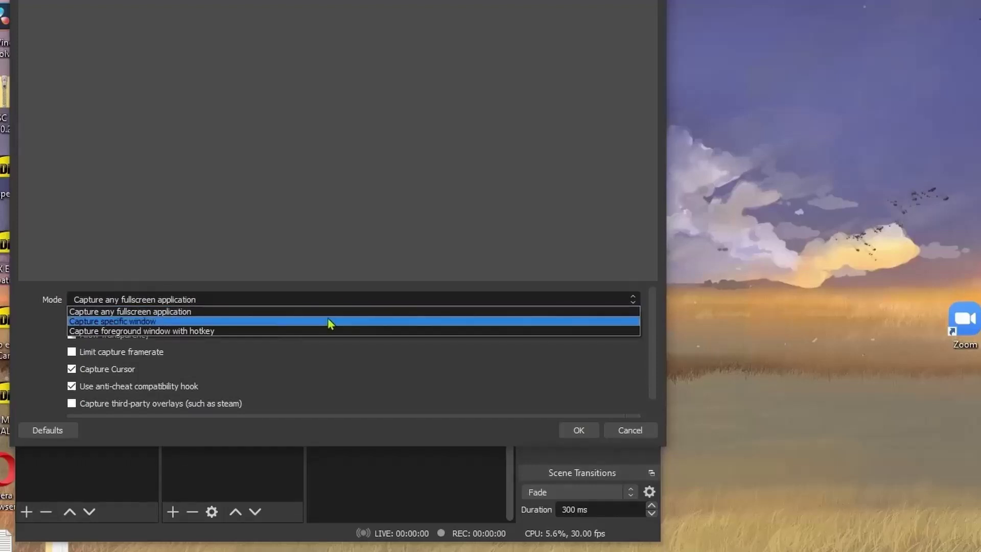
click(357, 322)
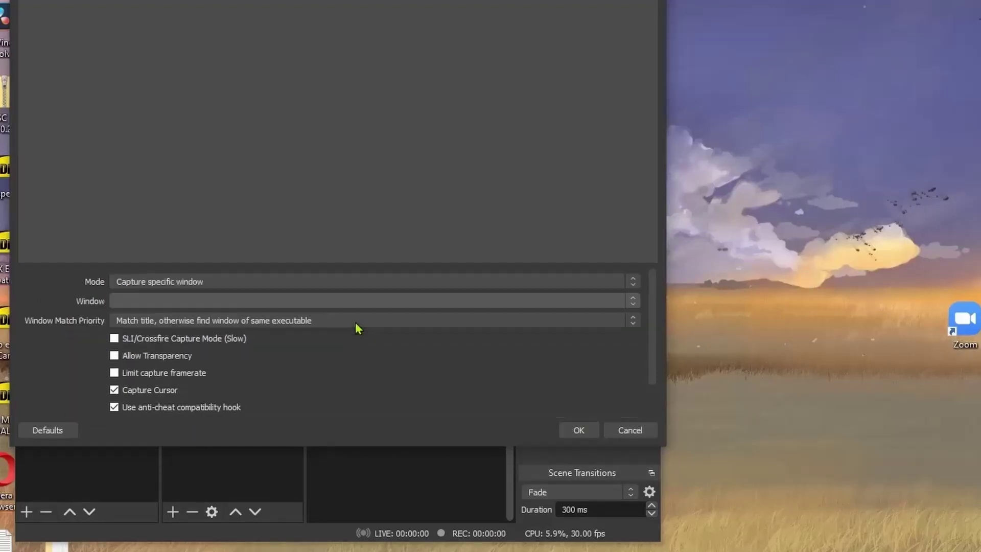
click(341, 302)
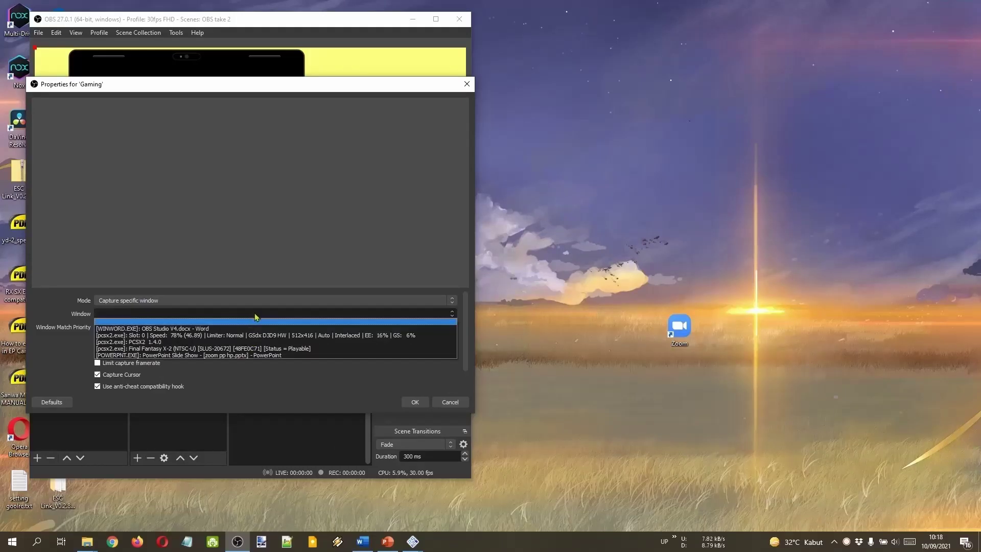
click(402, 335)
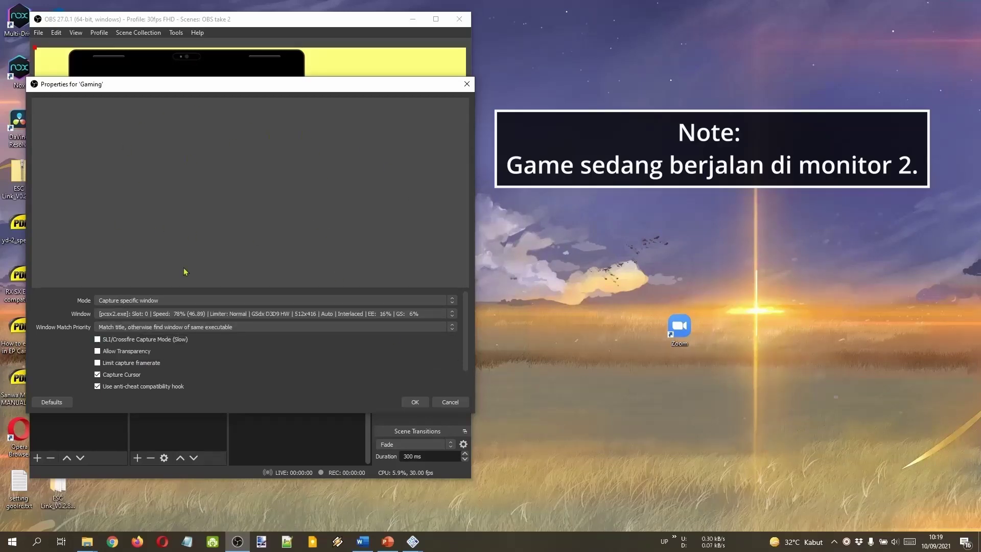
click(132, 343)
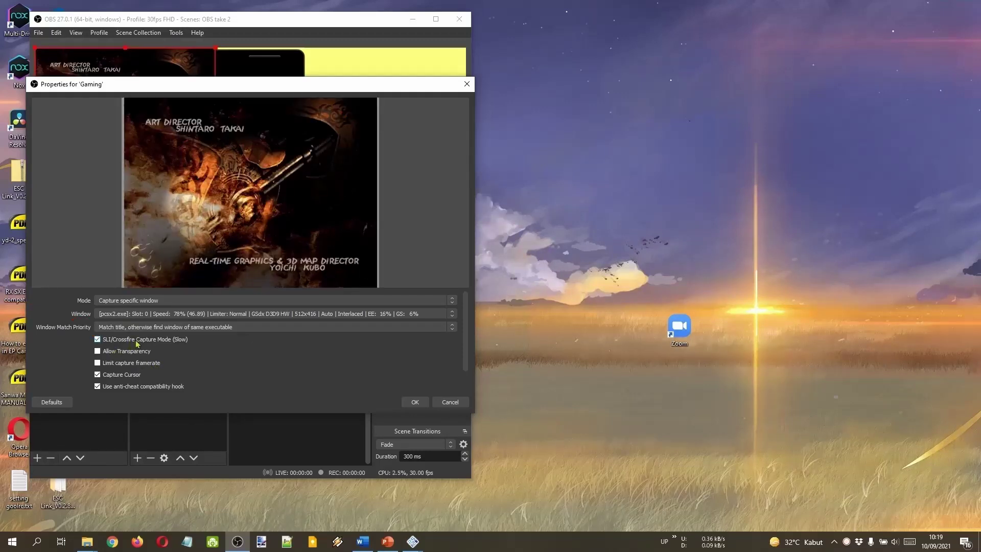
scroll(263, 357, down, 2)
scroll(186, 353, up, 2)
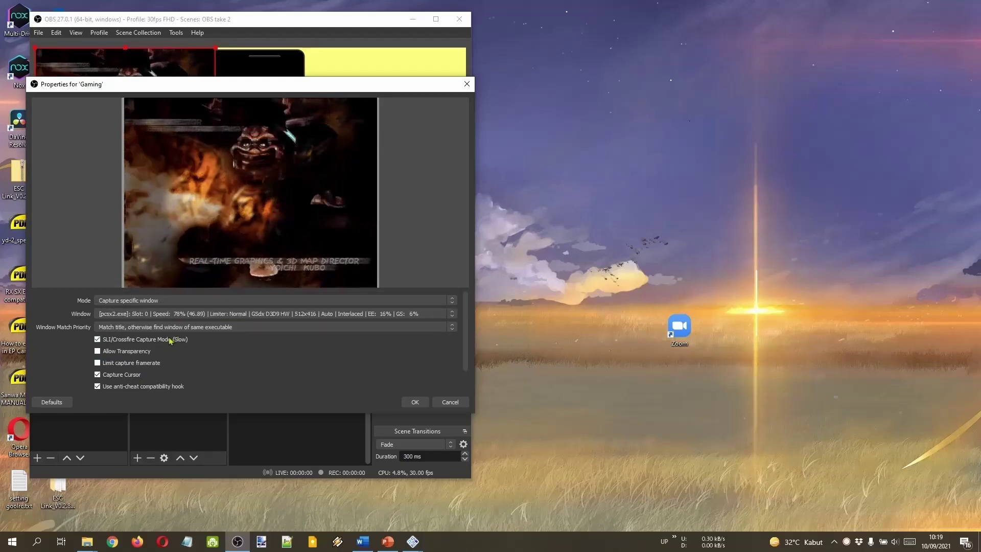
click(415, 402)
drag(160, 143, 219, 154)
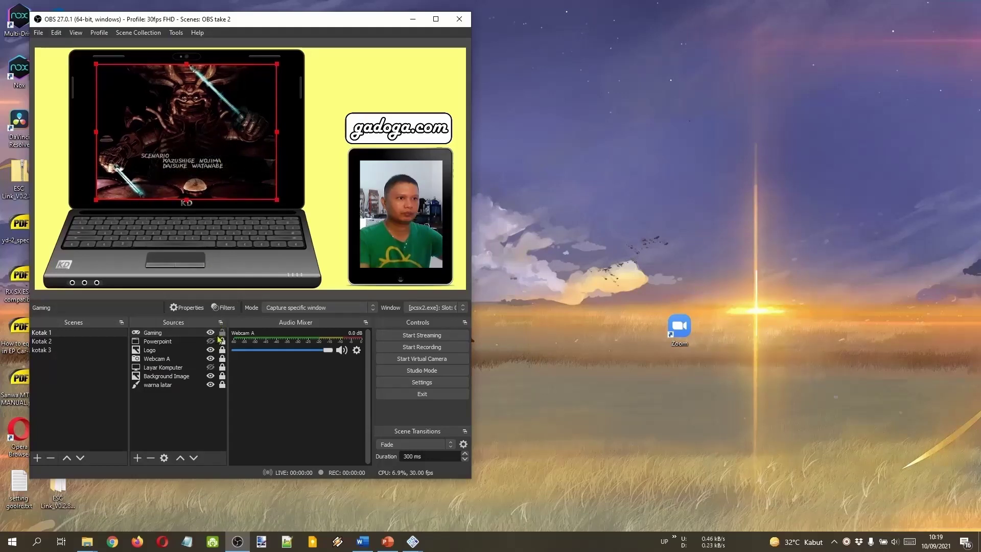
Lock and hide the Gaming capture, then show the Powerpoint capture at slide 1 again.
click(222, 333)
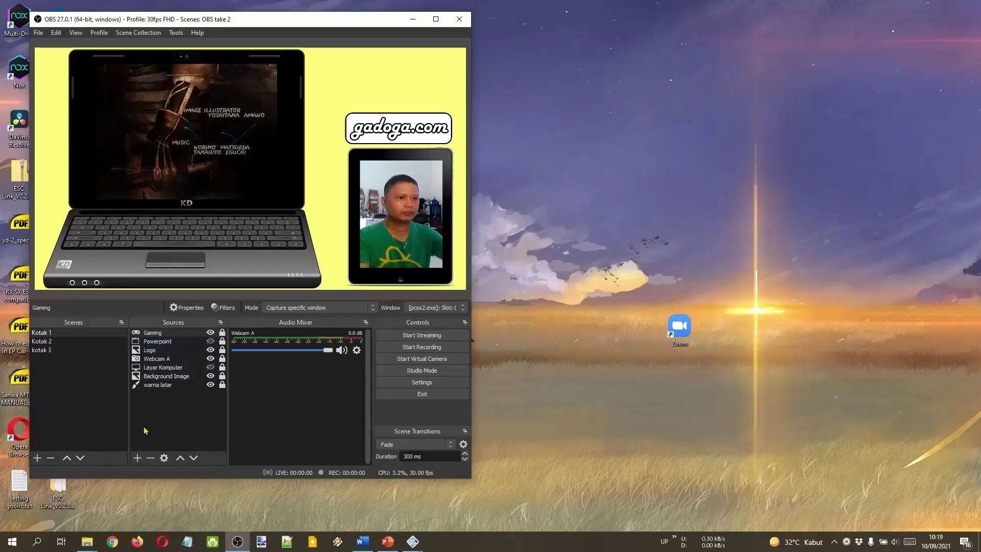
click(137, 457)
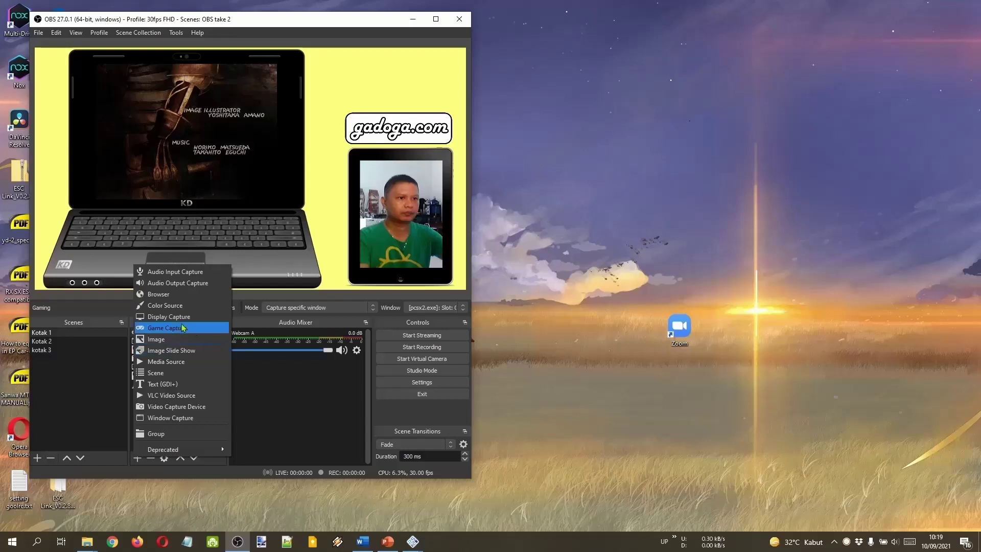
click(302, 414)
click(175, 427)
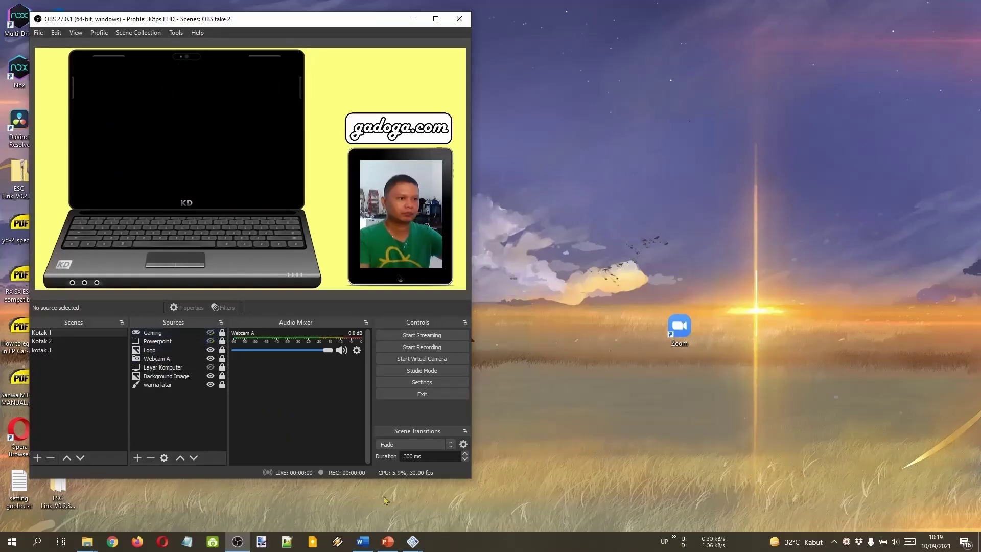
click(387, 543)
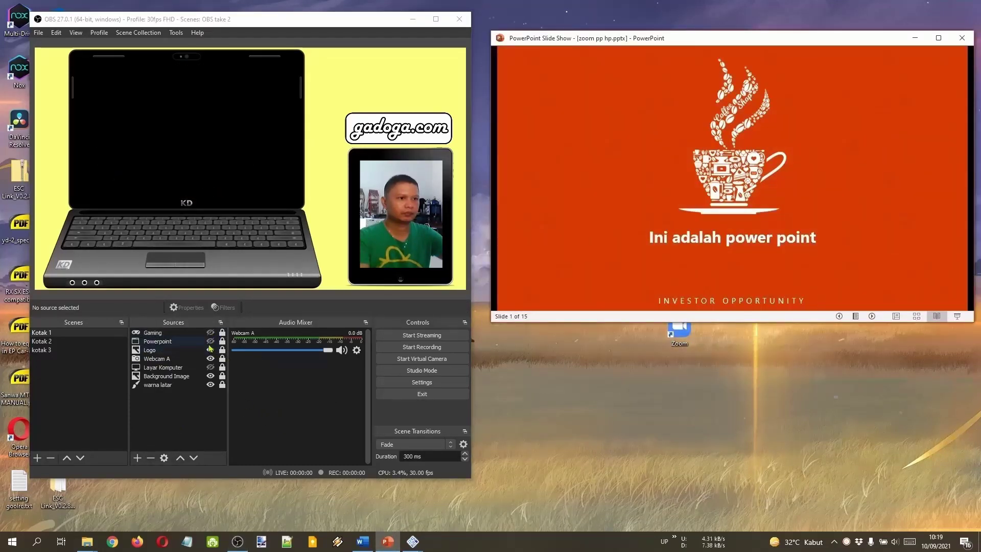
click(210, 341)
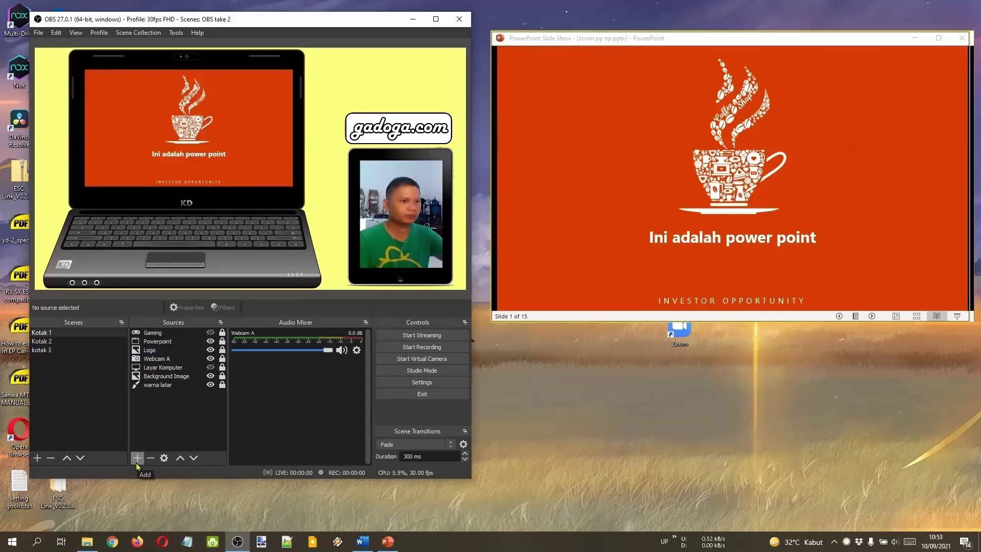
Add a Text (GDI+) source named 'Text Pengumuman'.
click(137, 458)
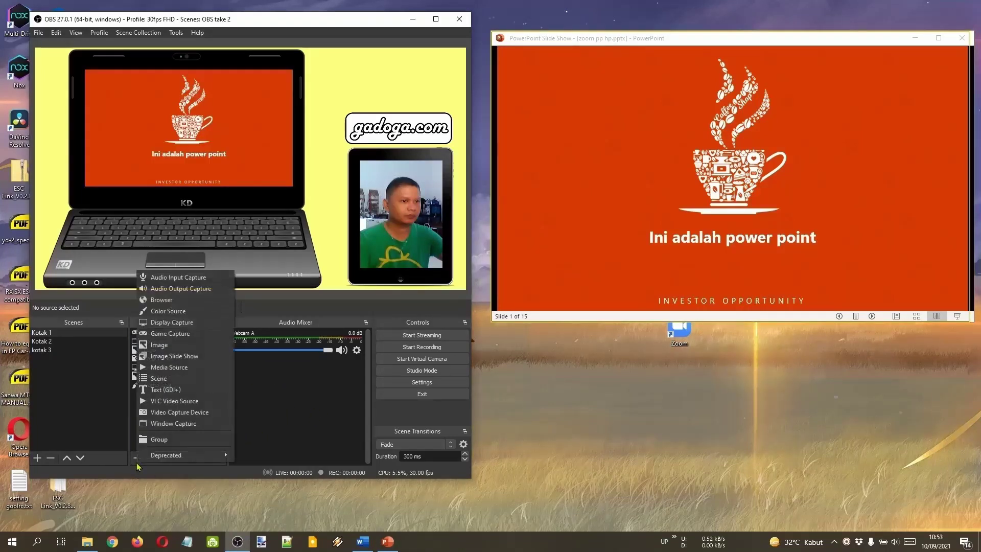
click(195, 391)
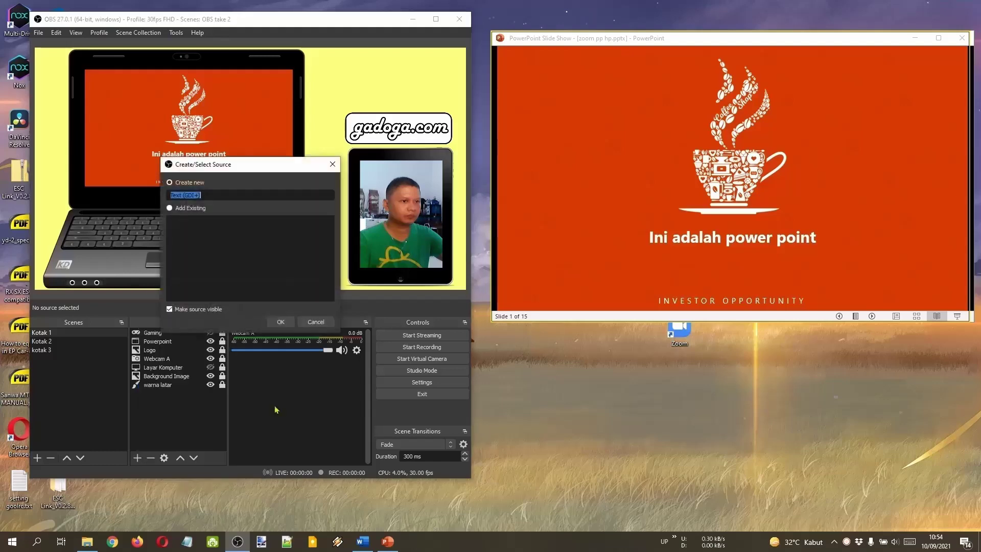
text(Text Pengumuman)
click(281, 322)
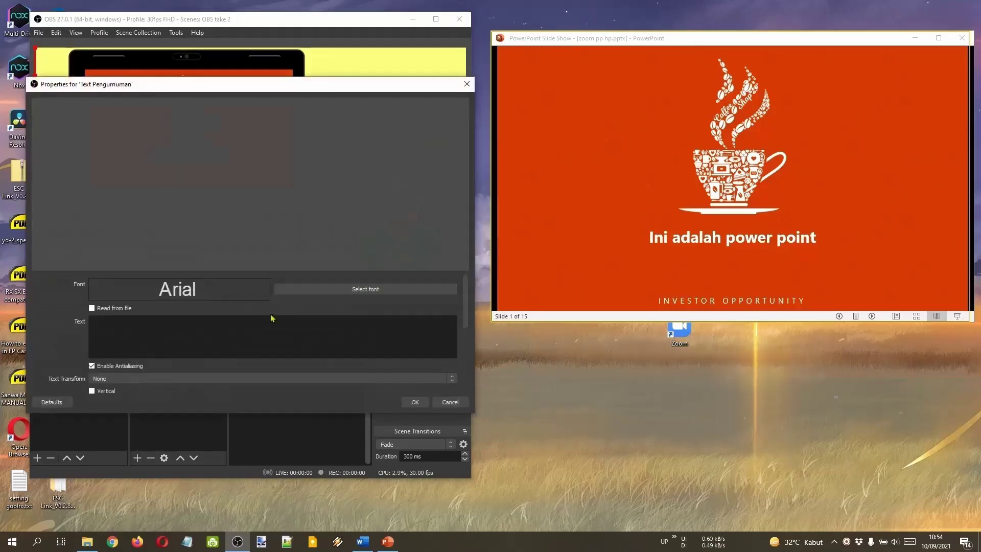
Set the font to Arial Regular and the text to 'Pada hari minggu kuturut ayah ke kota'.
click(324, 290)
click(318, 333)
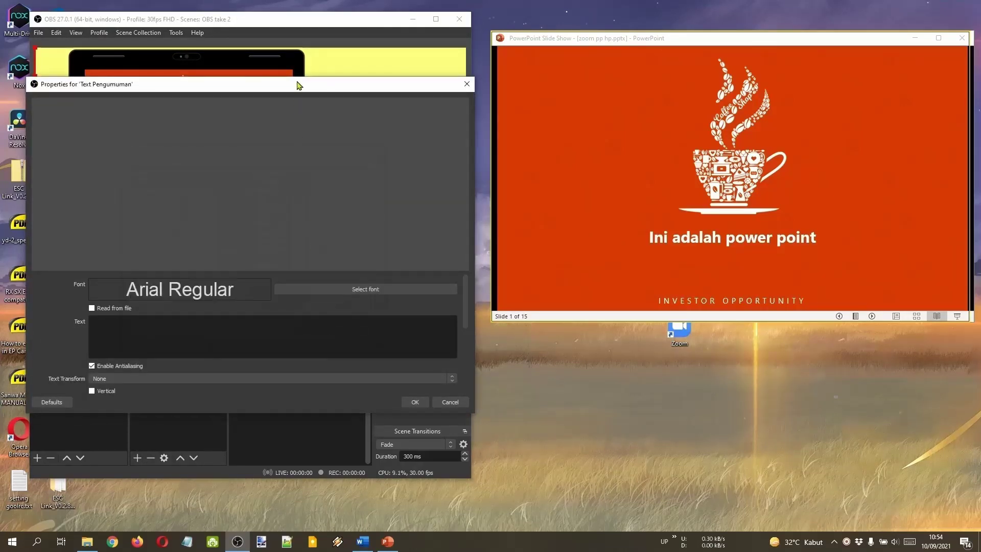
drag(204, 84, 599, 48)
click(521, 289)
text(Pada hari minggu kuturut ayah ke kota)
Make the text blue, adjust its opacity, and enable a colour gradient.
scroll(673, 257, down, 2)
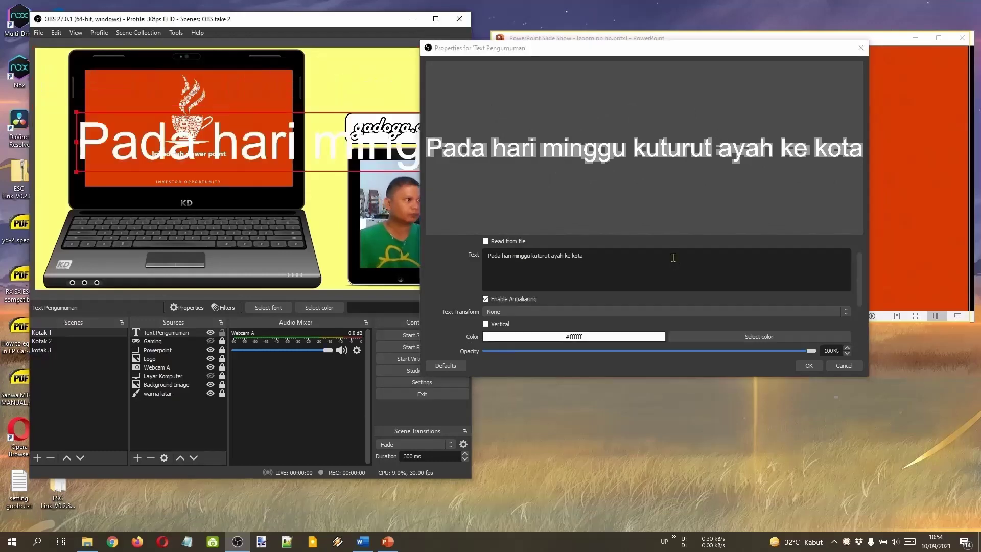
click(758, 336)
click(596, 174)
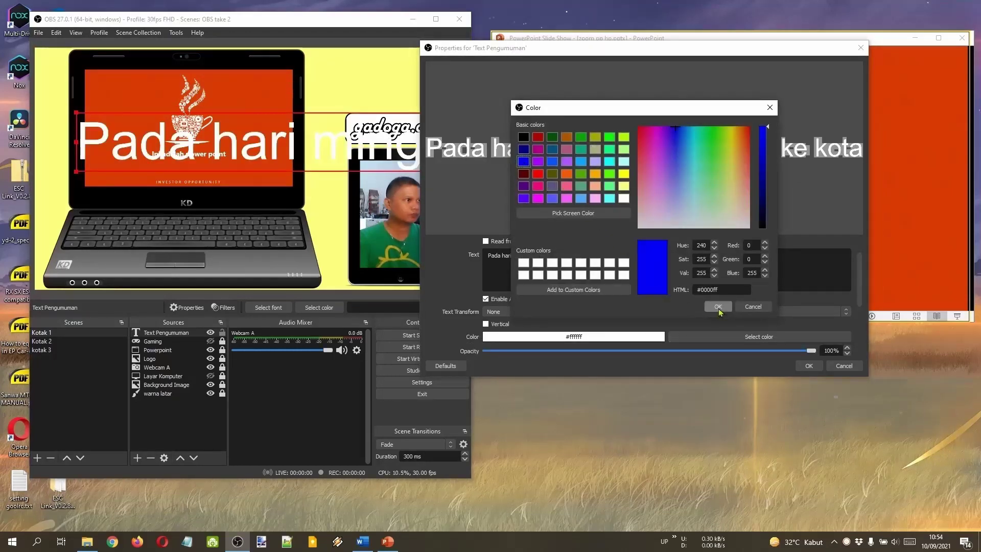
click(719, 305)
scroll(632, 279, down, 2)
scroll(632, 279, down, 2)
drag(634, 48, 752, 36)
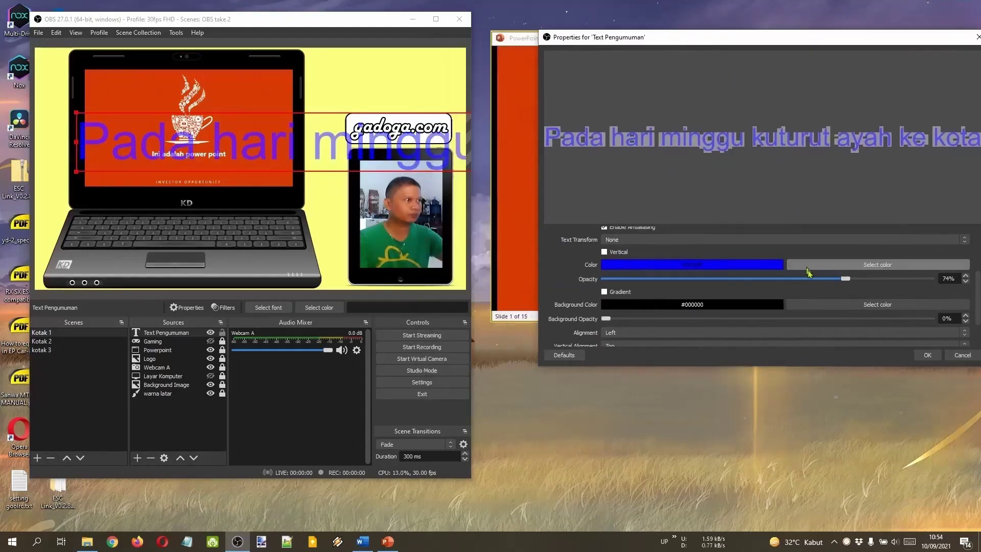
mouse_move(934, 278)
mouse_down()
mouse_move(716, 296)
mouse_move(934, 296)
mouse_up()
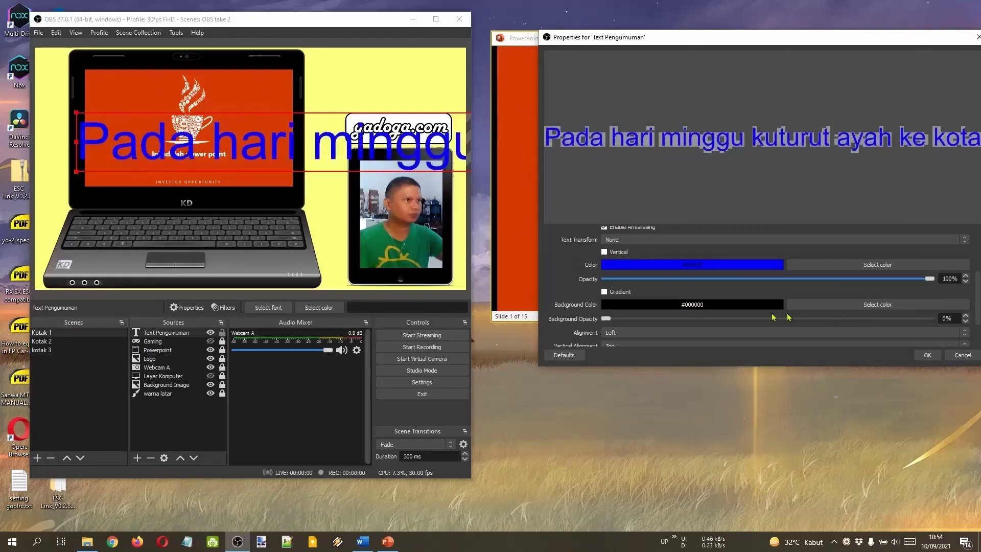
scroll(743, 316, down, 2)
click(619, 261)
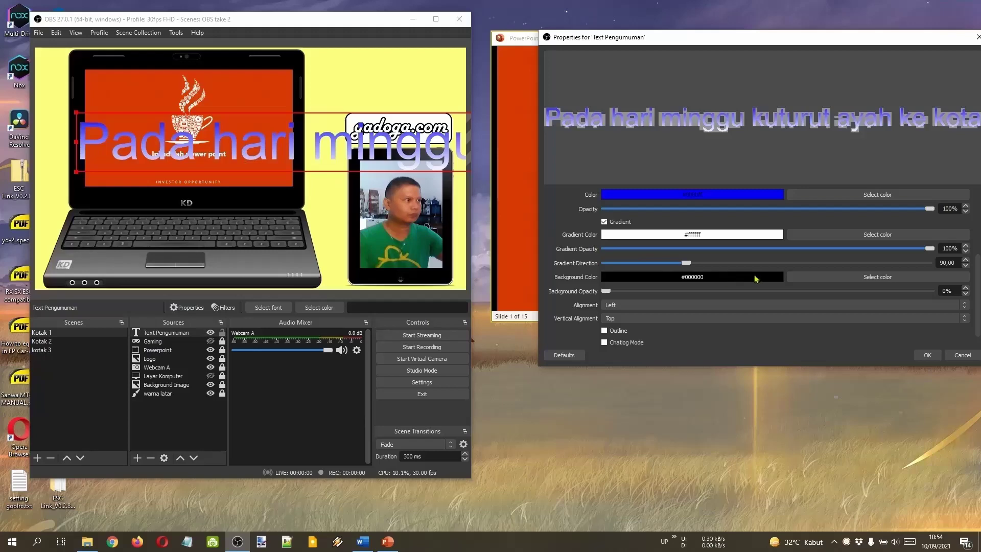
scroll(755, 278, down, 1)
Give the text a dark red #550000 background at 62% opacity.
click(834, 266)
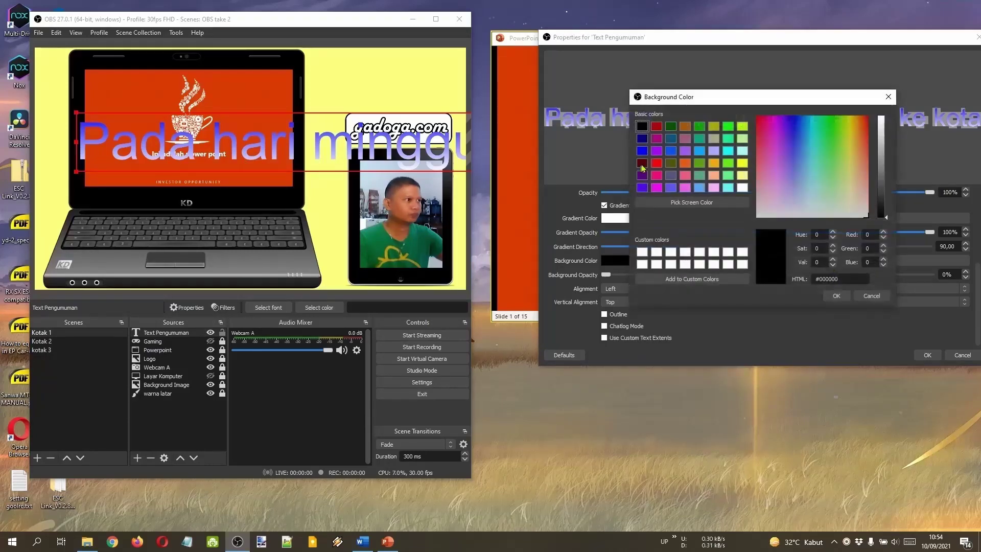
click(642, 164)
click(836, 295)
drag(607, 274, 806, 275)
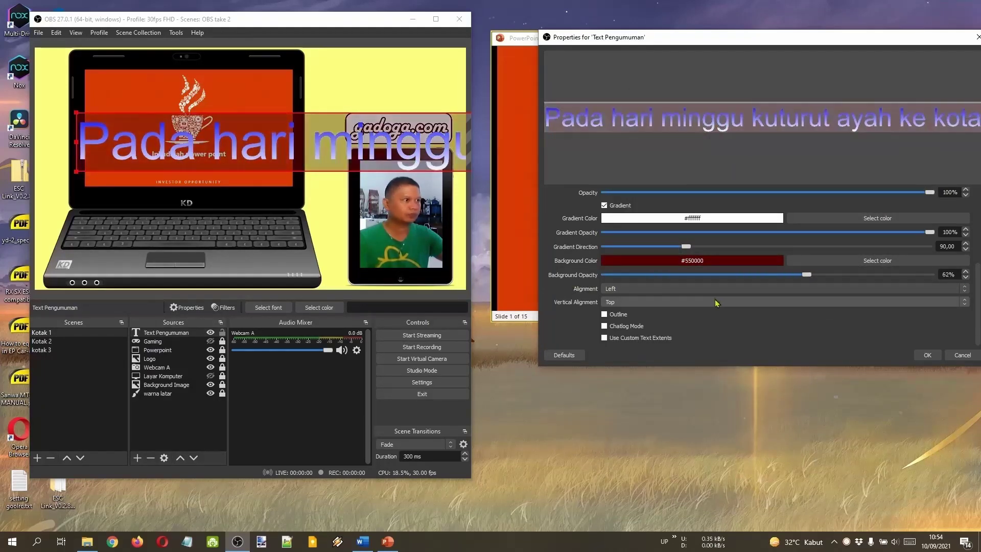
Enable a size-20 outline in dark blue #00007f.
click(604, 313)
scroll(709, 319, down, 2)
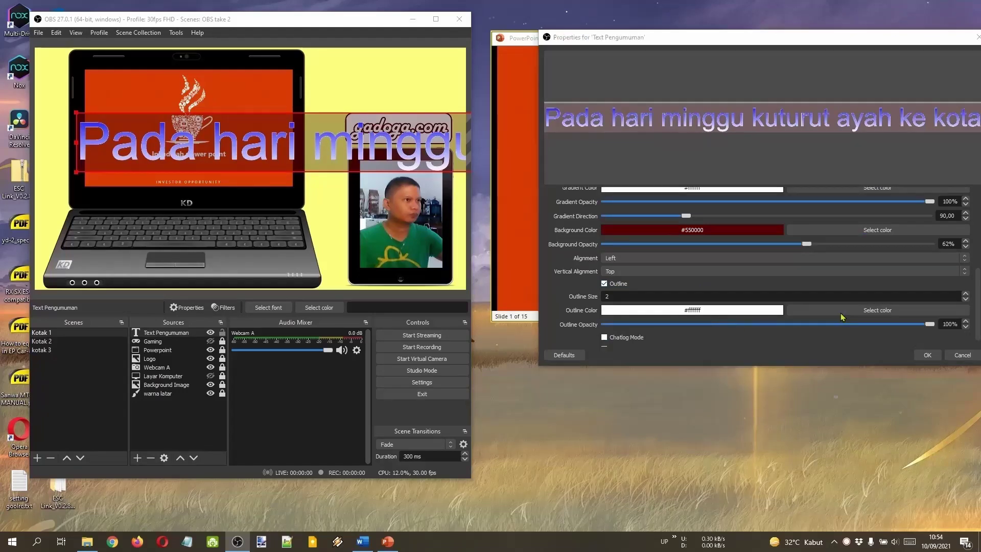
click(837, 310)
click(742, 164)
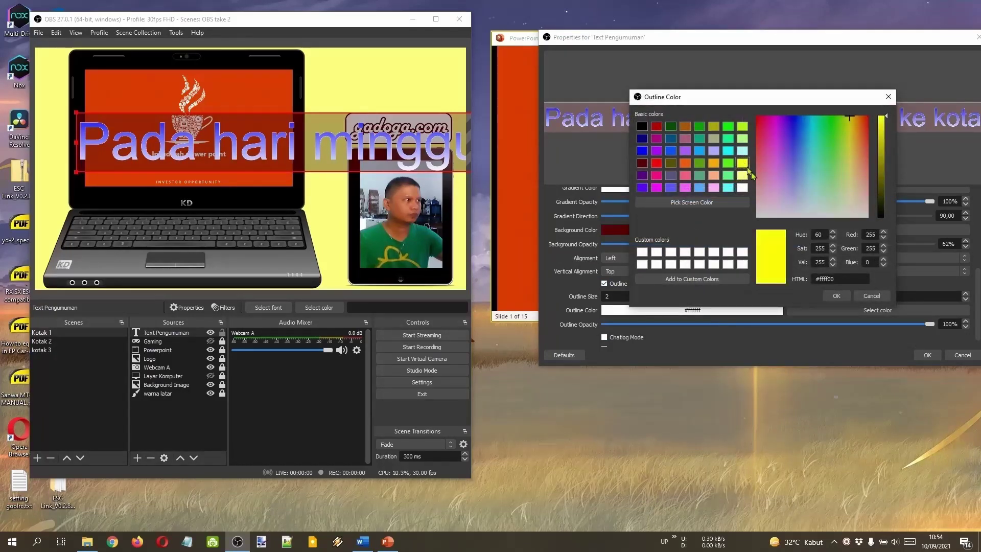
click(836, 296)
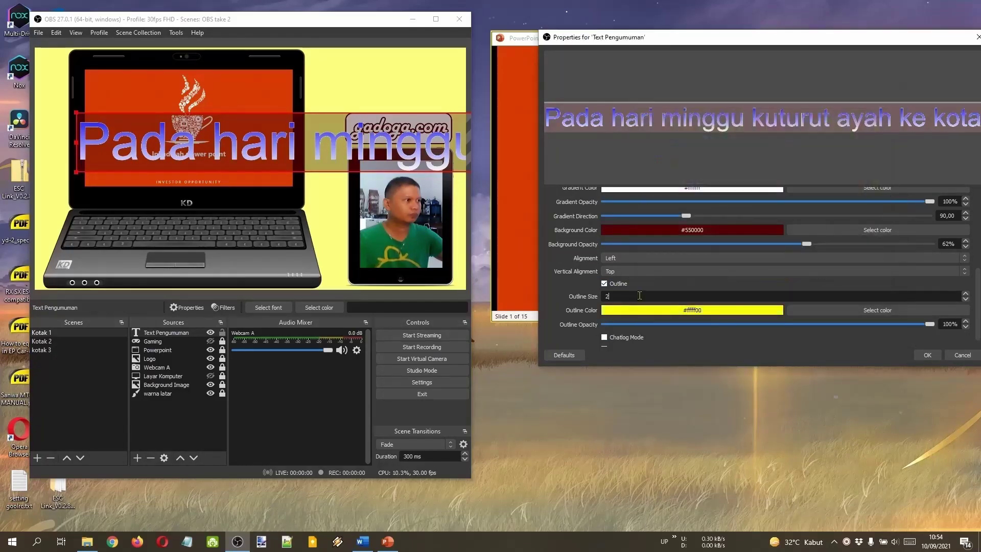
text(0)
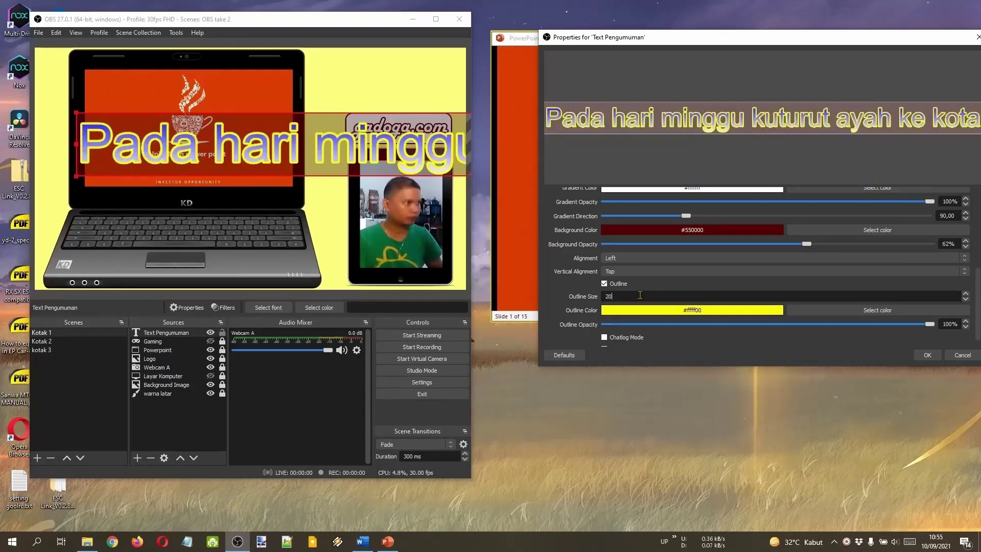
click(879, 310)
click(643, 139)
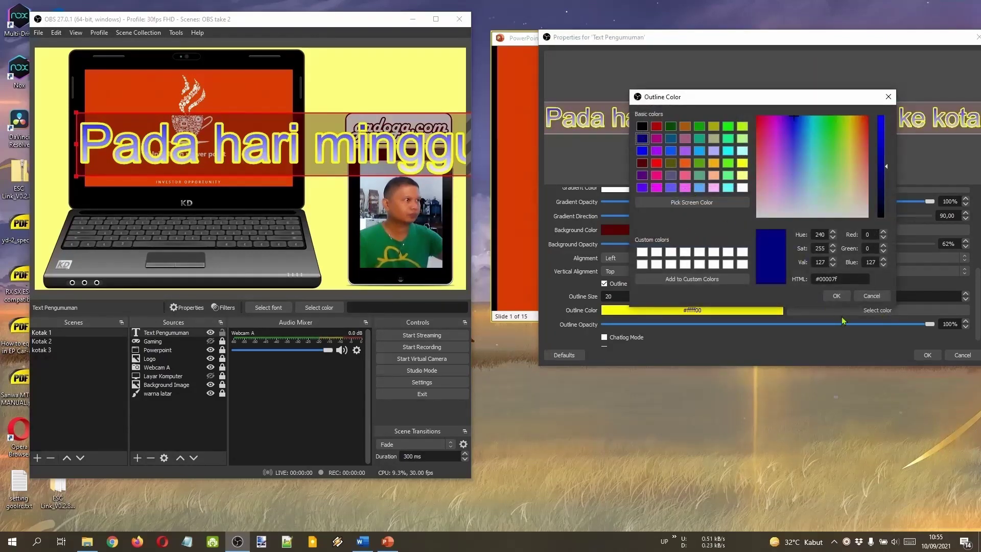
click(836, 297)
Leave chatlog mode and custom text extents off, and apply the text properties.
scroll(674, 306, down, 1)
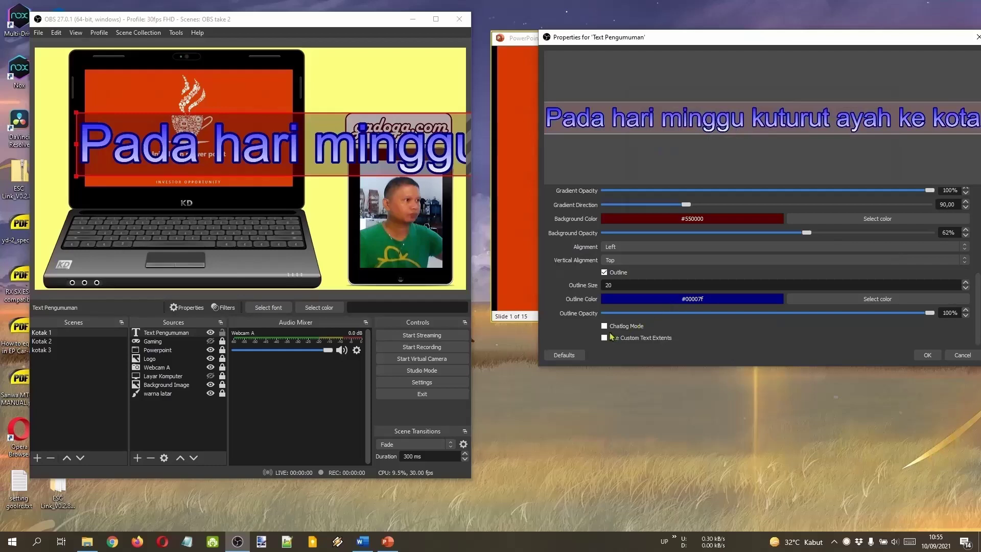
click(624, 326)
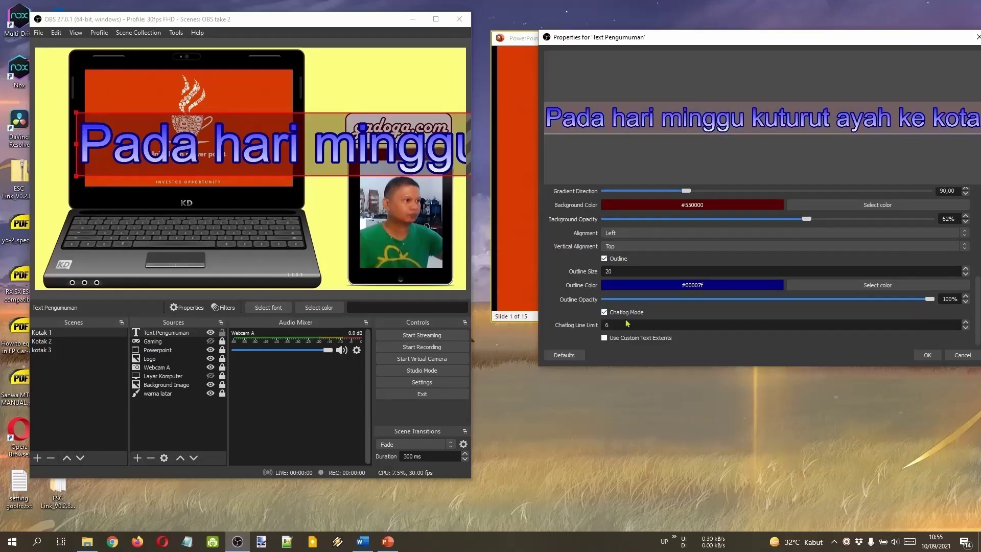
click(632, 316)
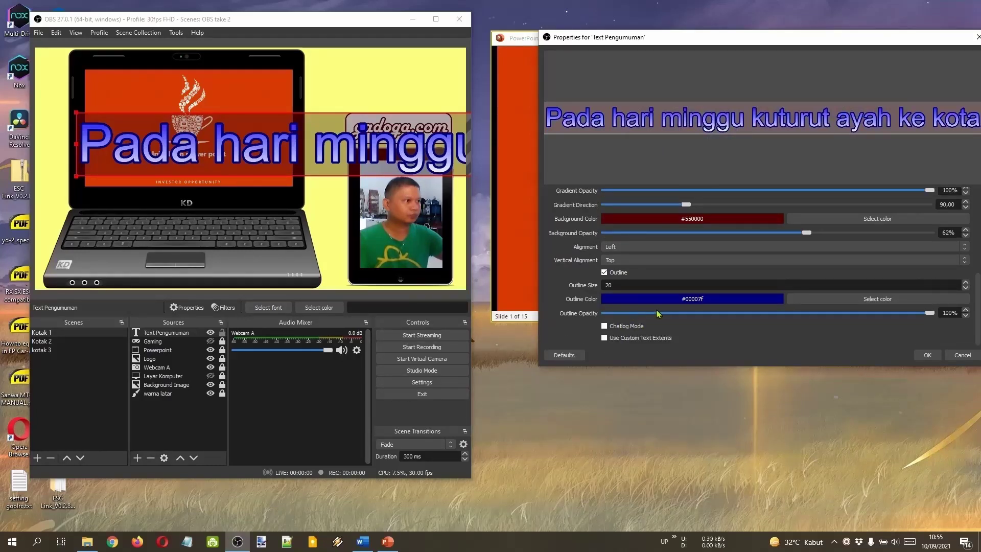
click(614, 340)
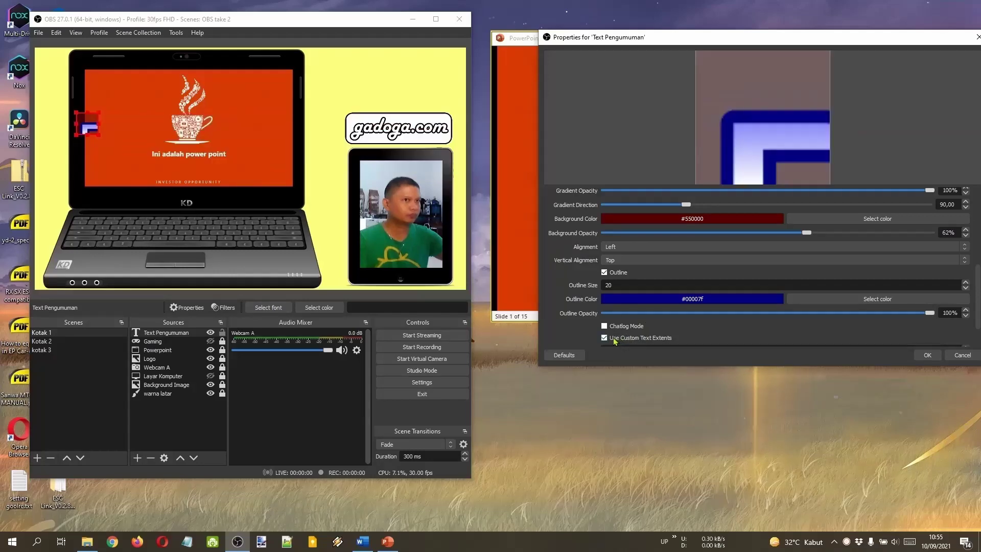
click(608, 294)
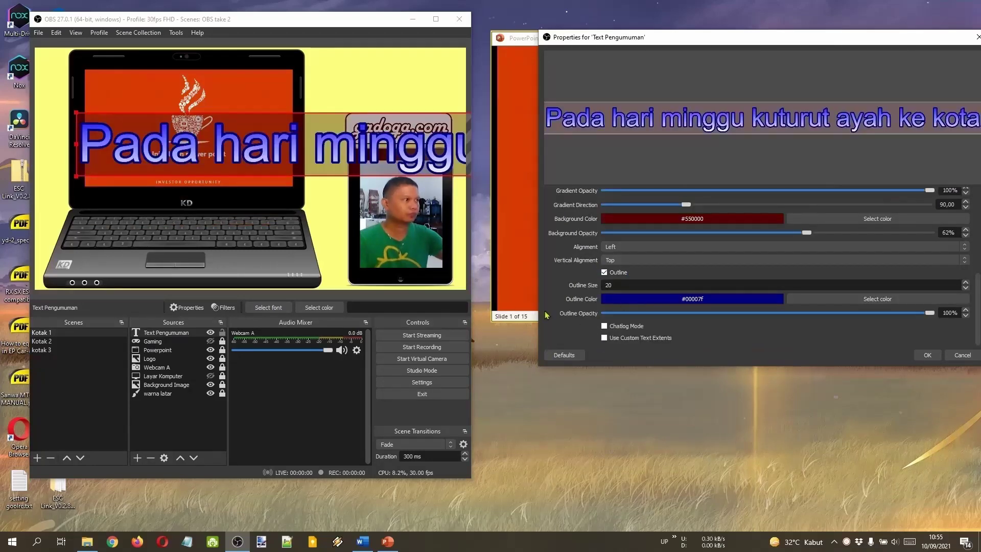
click(927, 355)
Shrink the announcement text into the top right, move it three layers down, and lock it.
drag(365, 162, 508, 98)
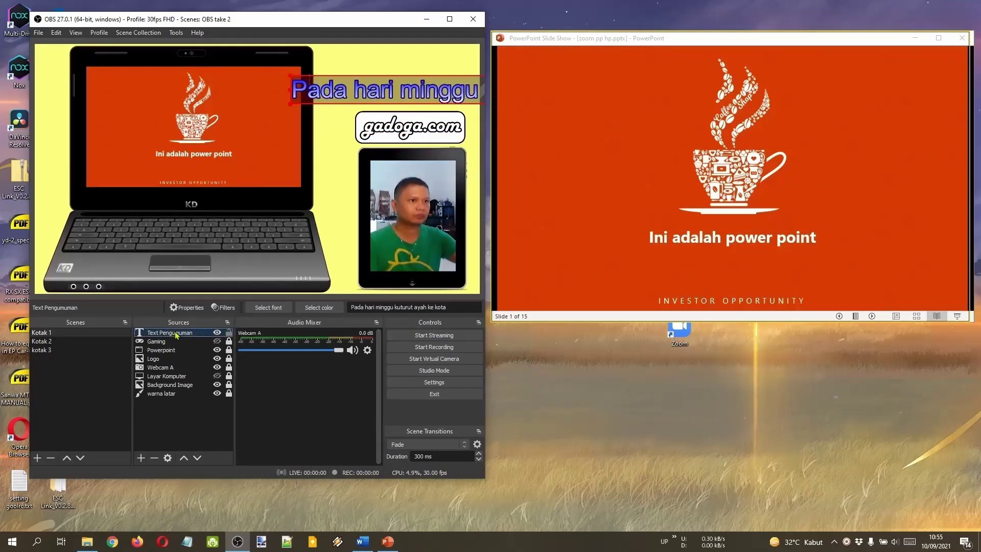
click(196, 457)
click(197, 457)
click(197, 457)
click(197, 457)
click(197, 457)
click(197, 457)
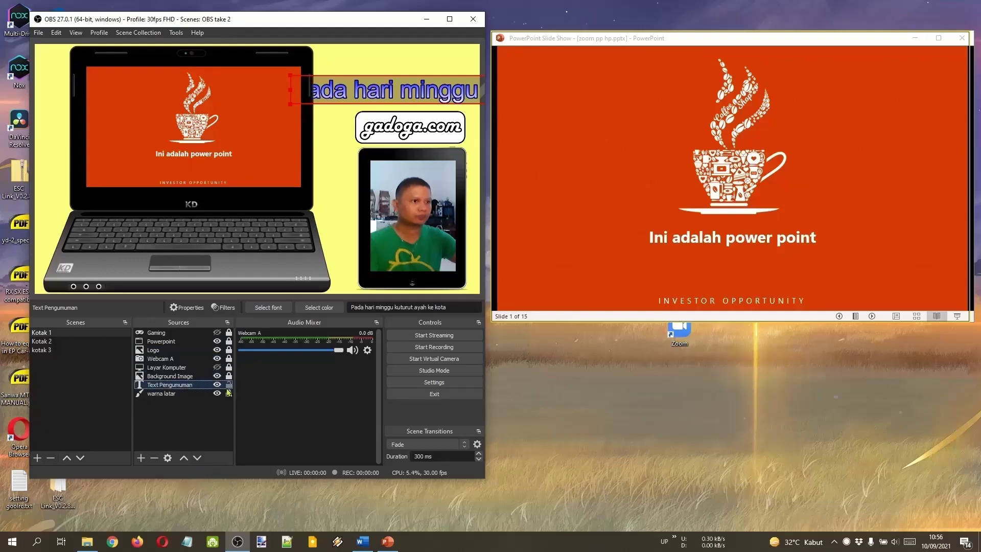
click(228, 387)
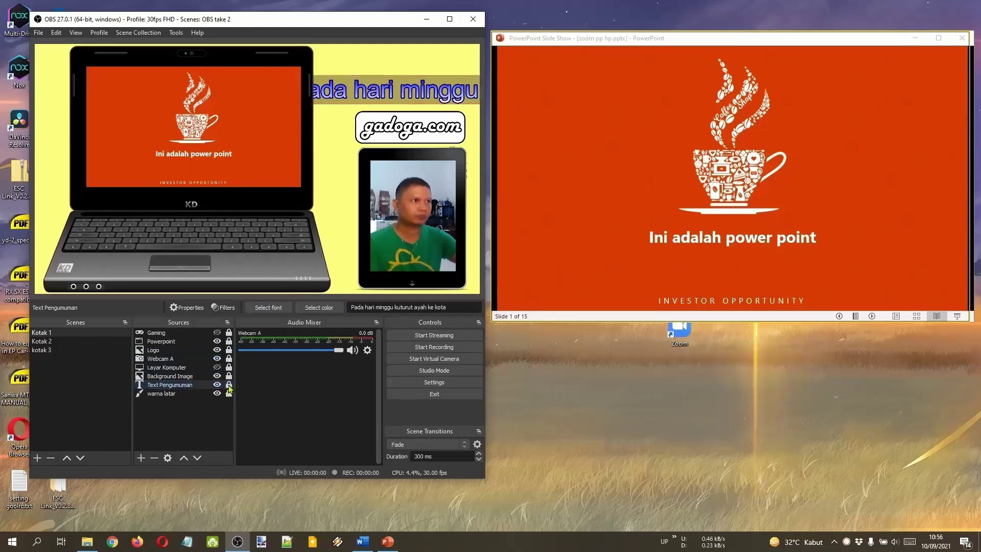
Add a looping Scroll filter to the text with horizontal speed 436.
right_click(199, 386)
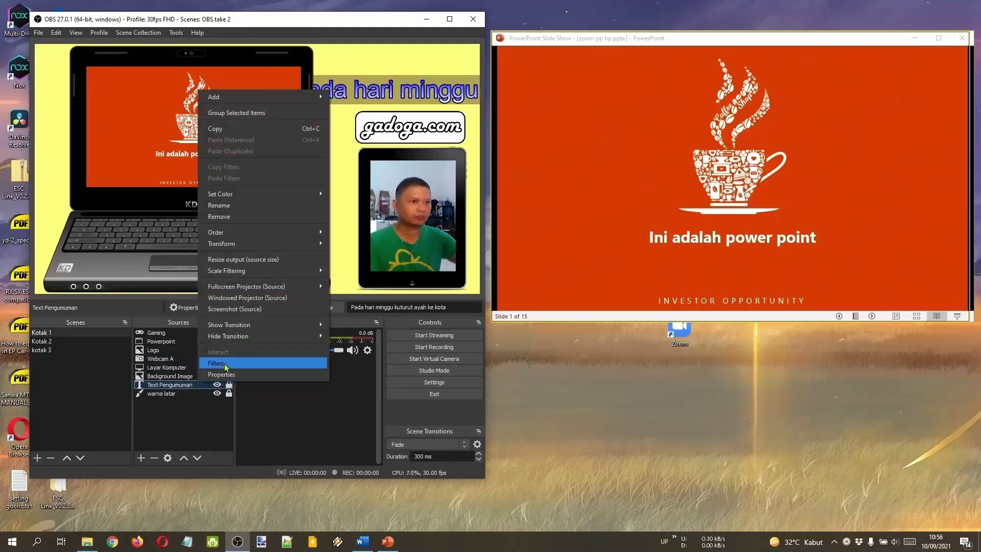
click(228, 363)
click(53, 426)
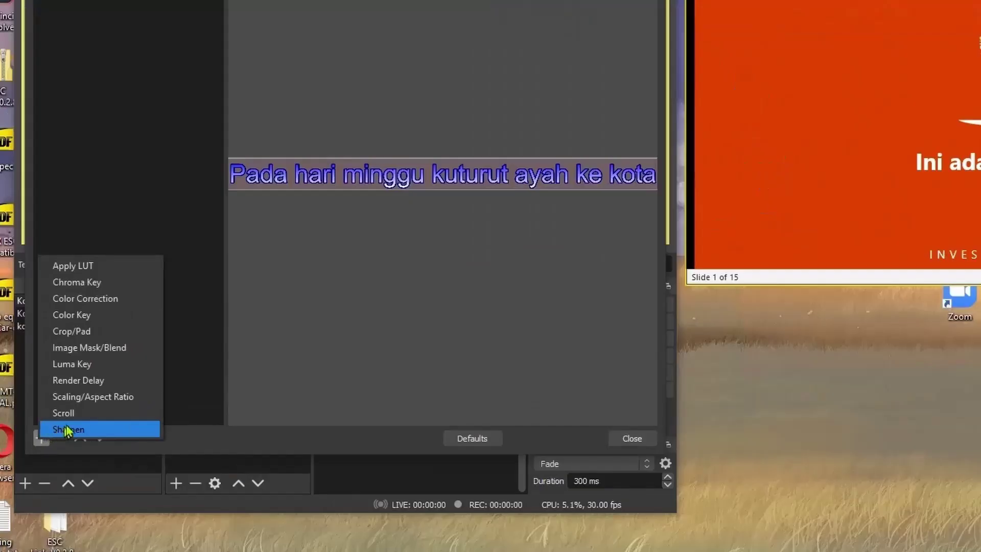
click(97, 414)
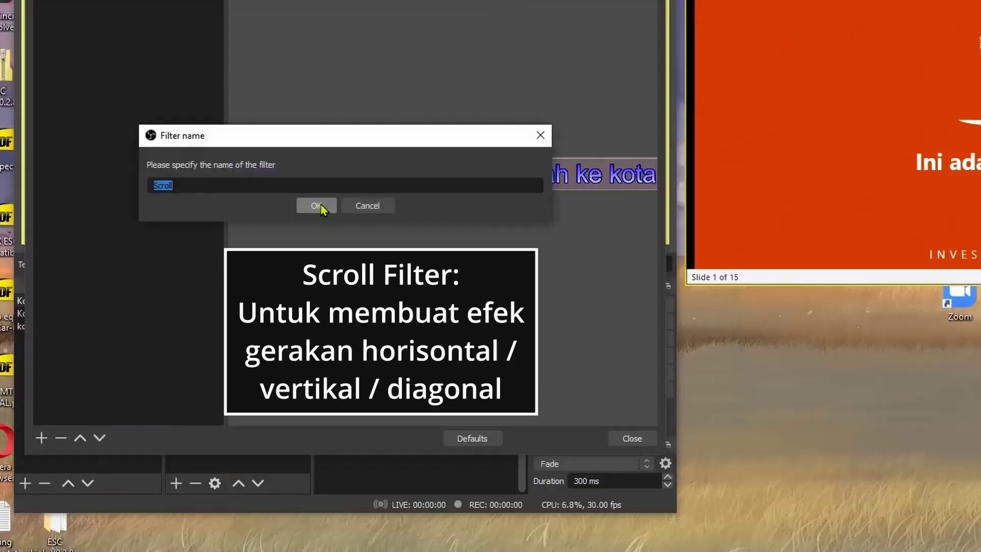
click(313, 204)
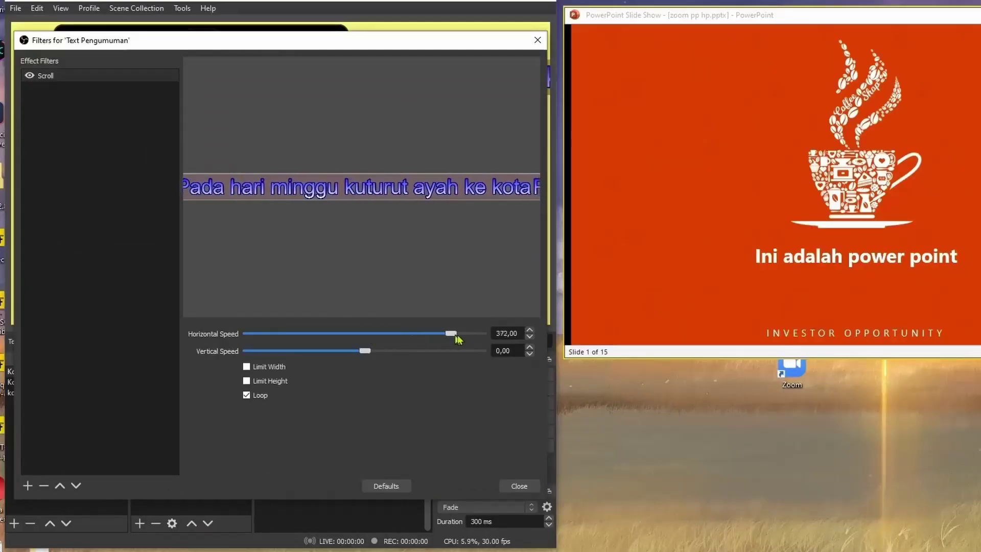
drag(448, 336, 317, 340)
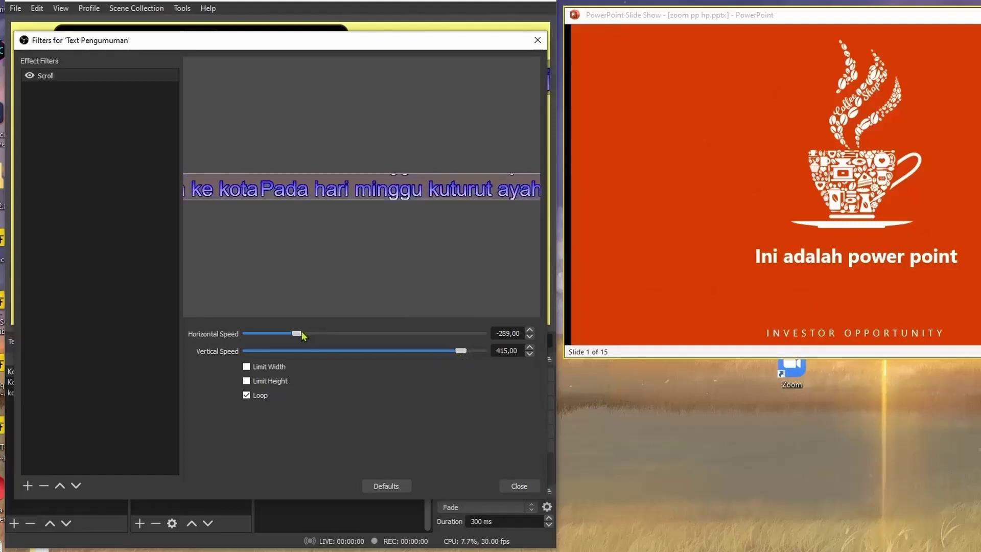
drag(440, 343, 393, 346)
double_click(501, 350)
click(458, 335)
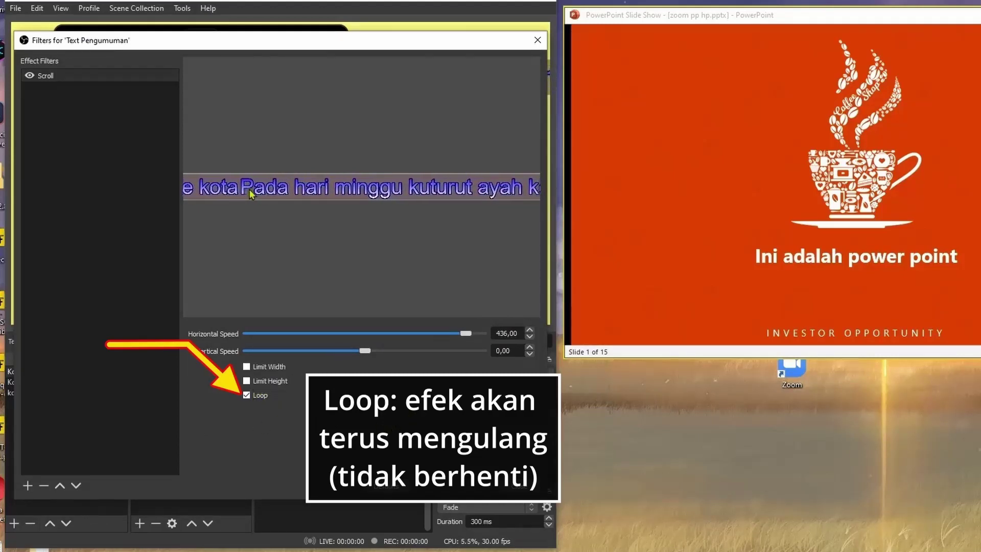
click(526, 488)
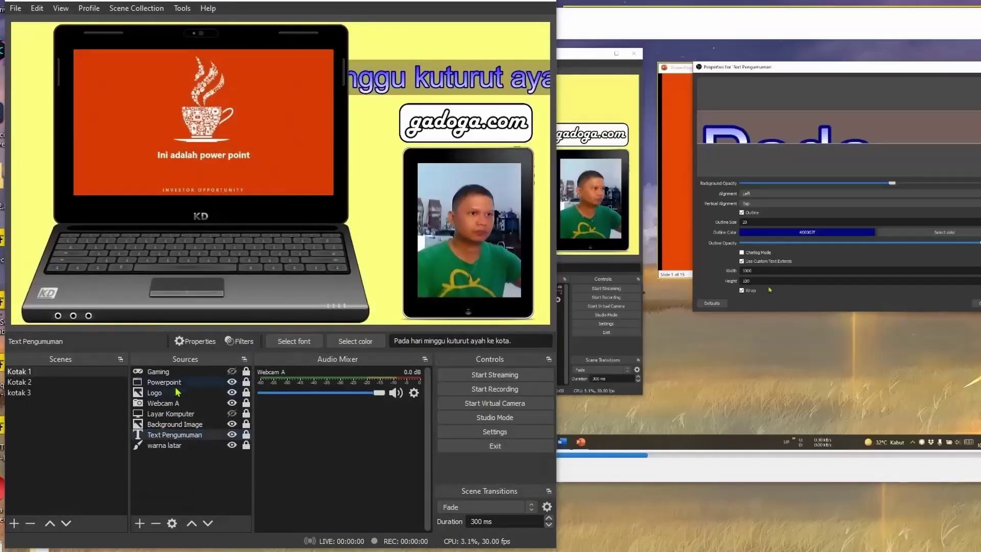
Add a looping Scroll filter with vertical speed -252 to the Powerpoint source, then reopen its filters.
click(178, 383)
right_click(184, 382)
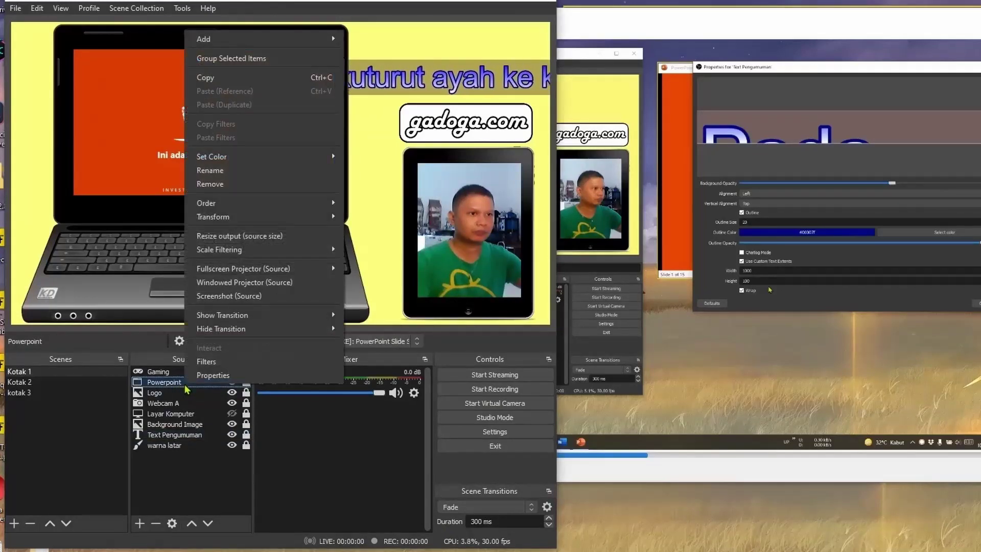
click(273, 362)
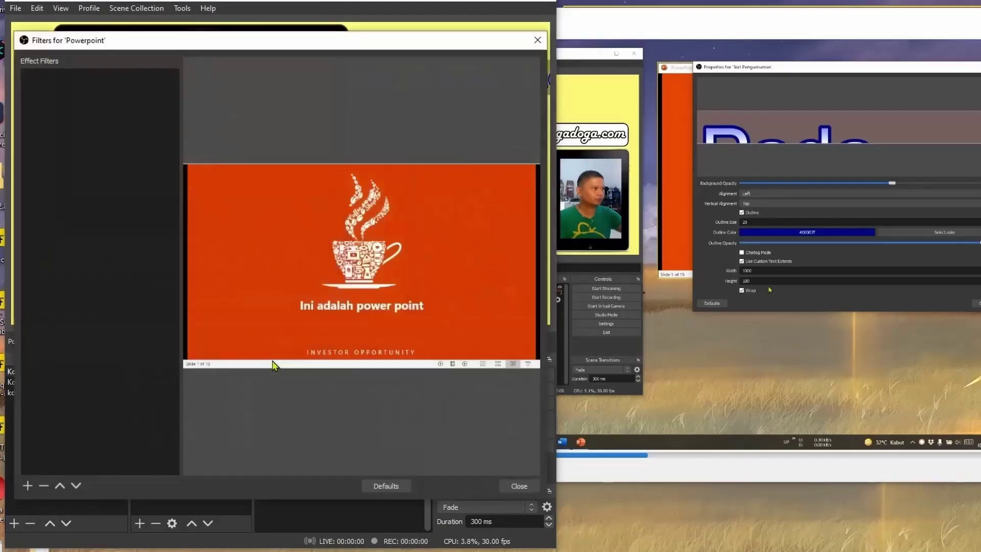
click(28, 486)
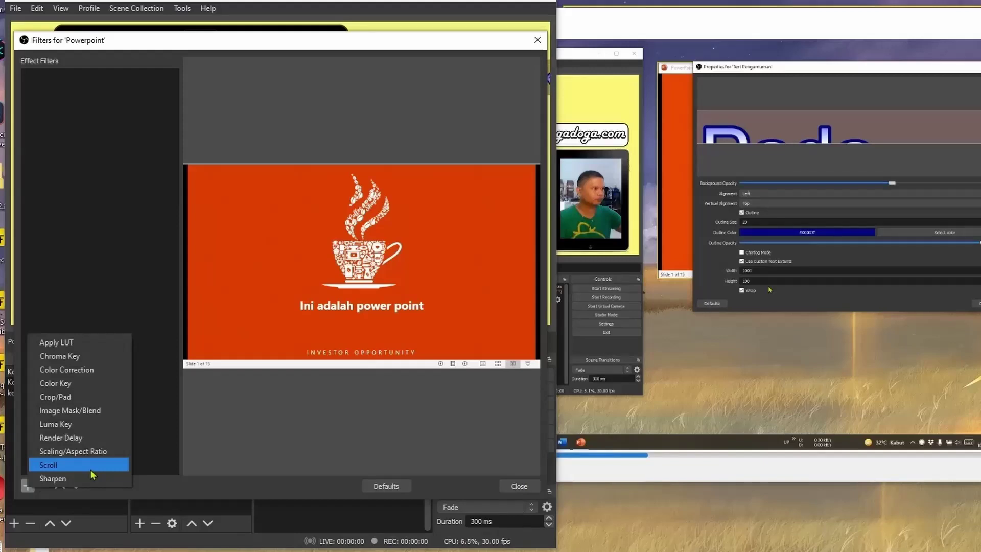
click(91, 470)
click(254, 295)
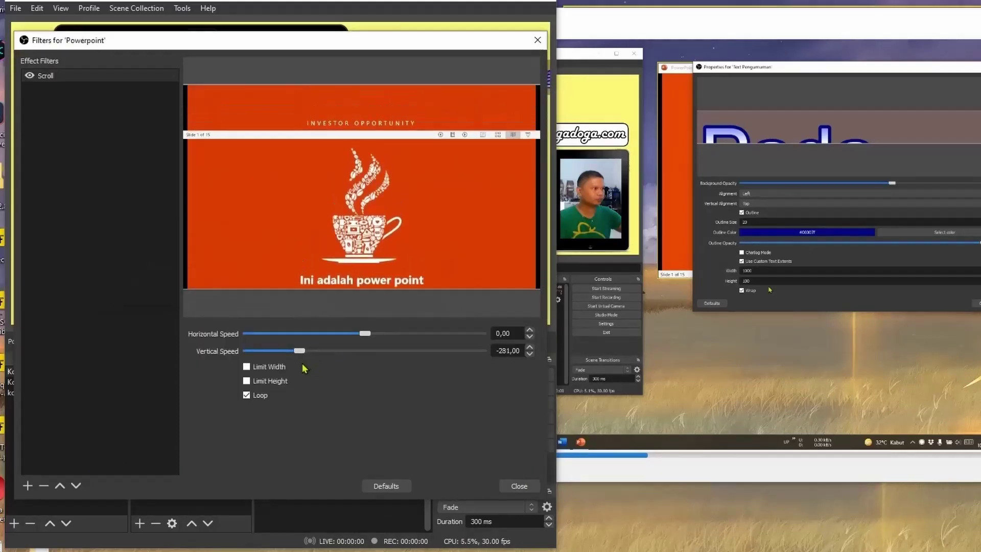
drag(299, 351, 306, 350)
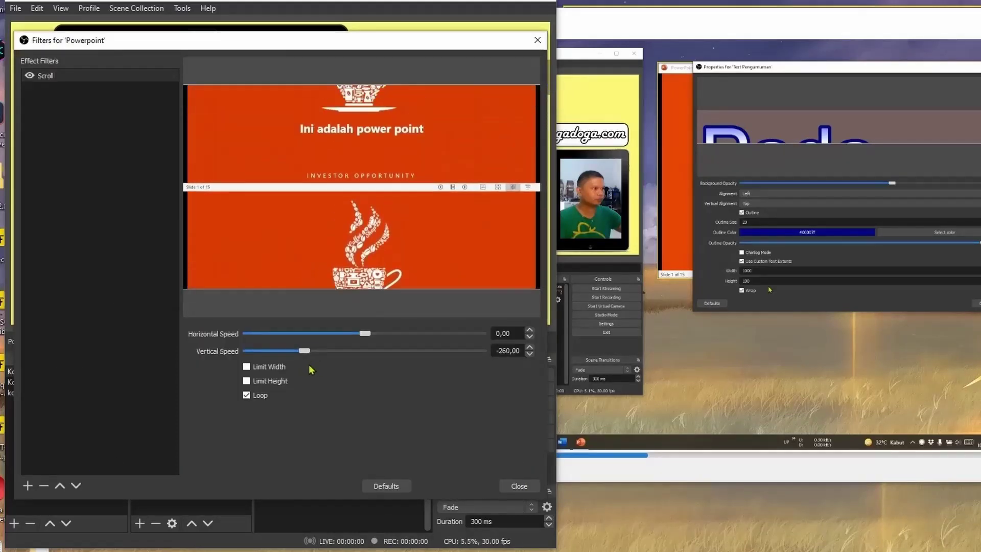
click(519, 486)
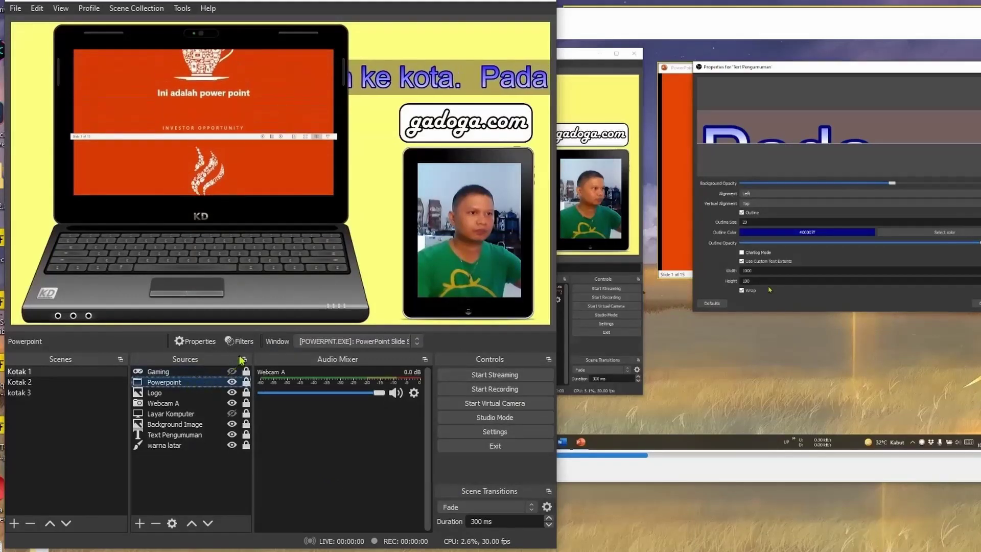
click(240, 341)
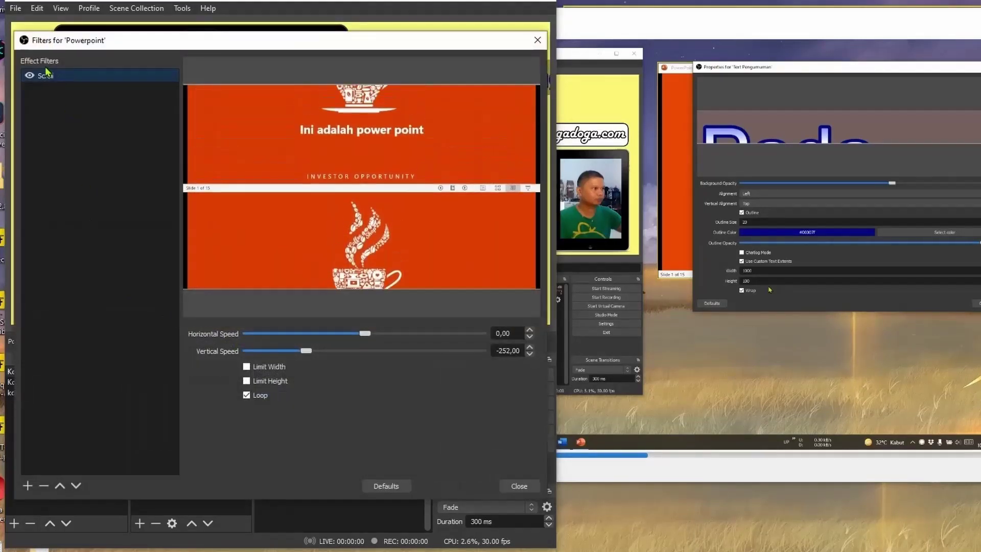
Close the Powerpoint filters and play Winamp's three-track playlist, starting with 'Peacefully'.
click(518, 485)
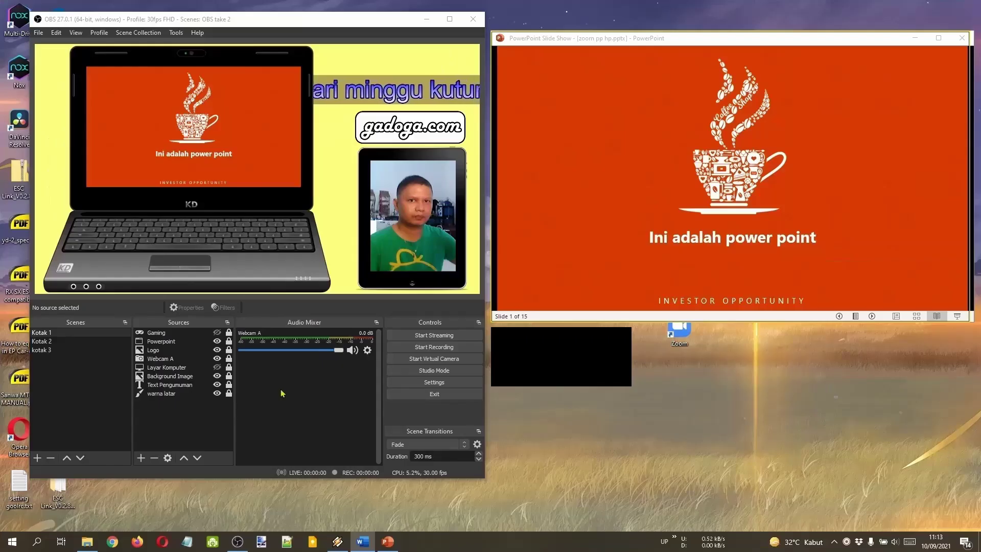
click(346, 544)
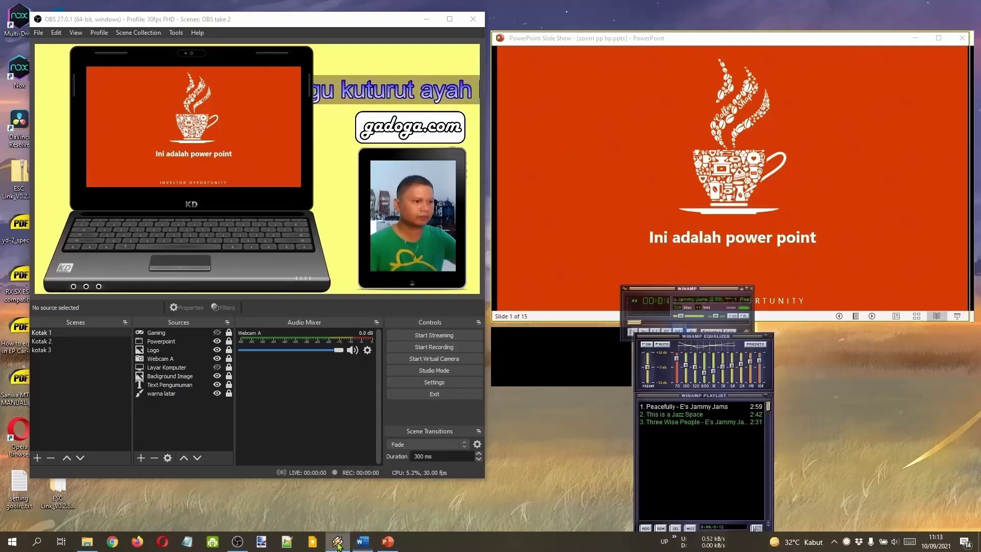
click(659, 322)
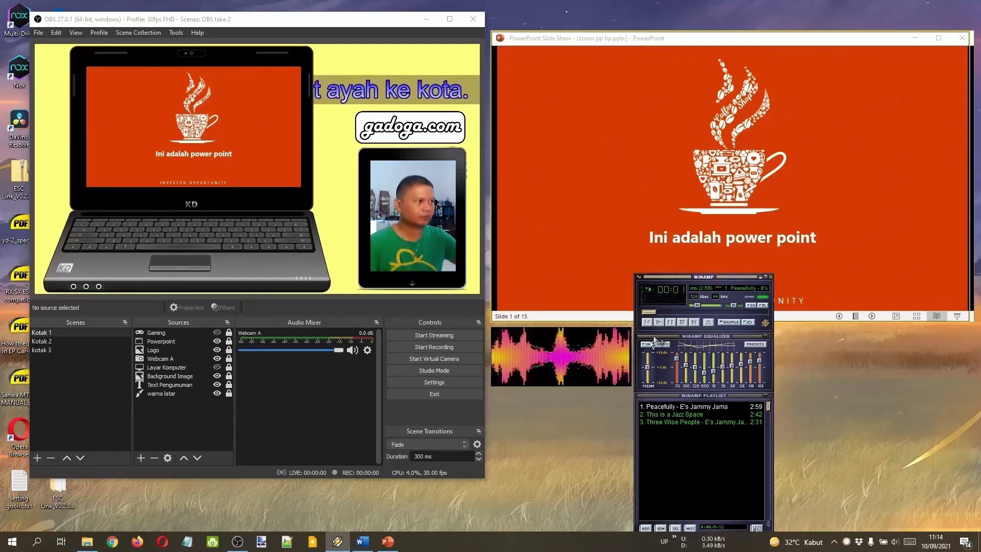
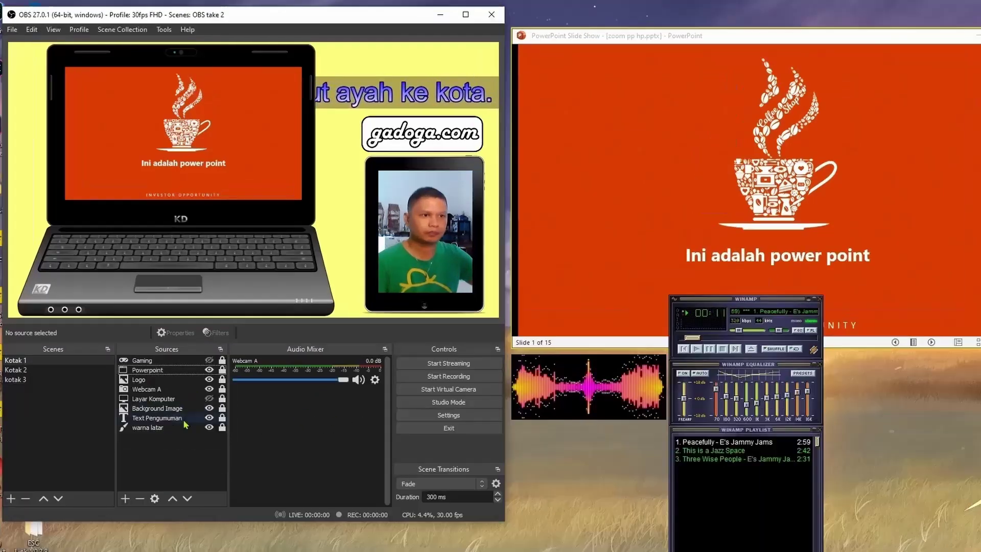
Add an Audio Output Capture named 'Suara komputer' using the POLYTRON-TV (Intel(R) Display Audio) device.
click(125, 498)
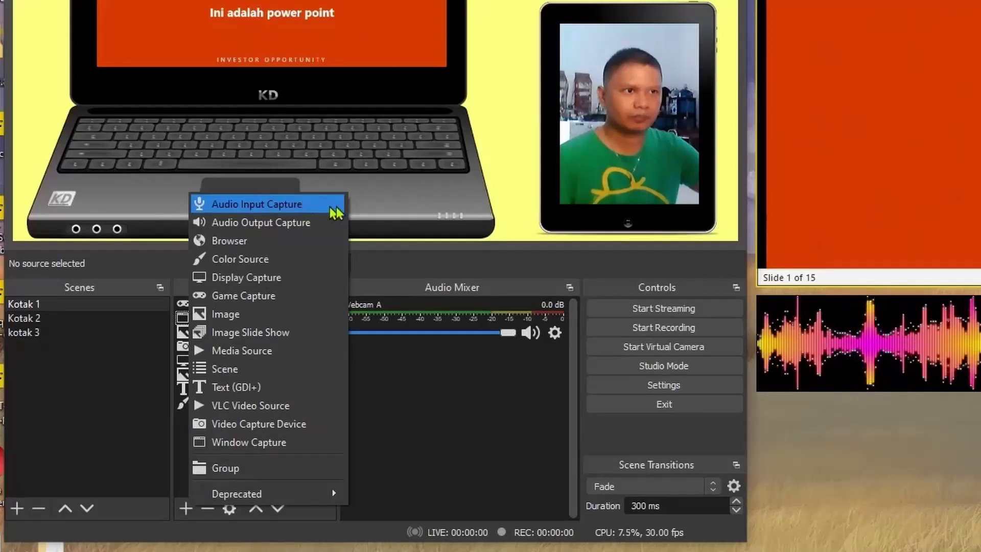
click(292, 222)
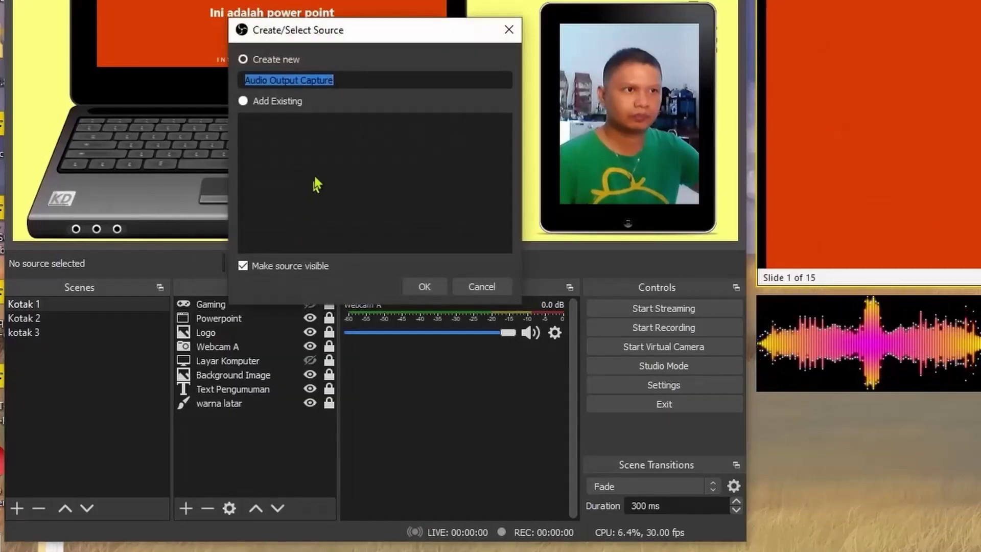
text(Suara )
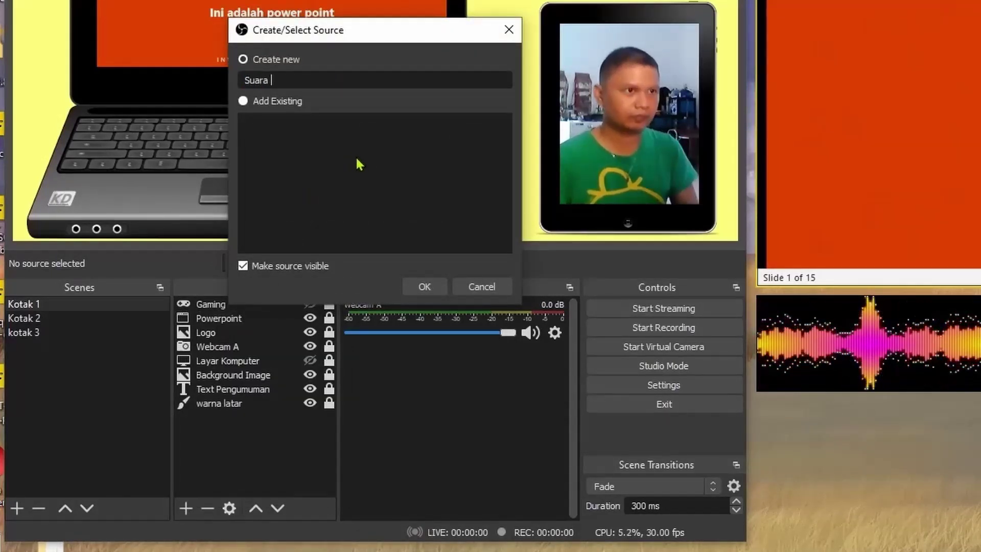
text(komputer)
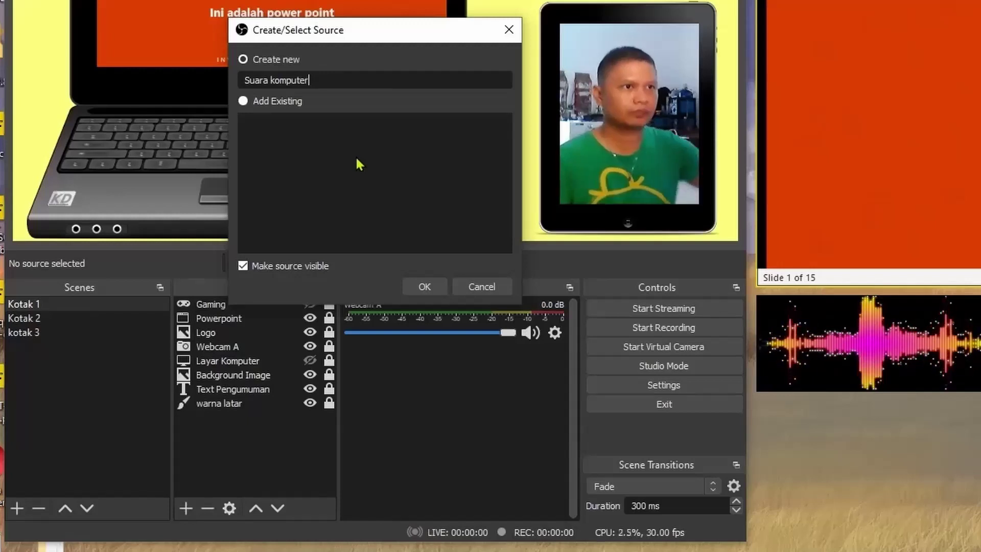
click(431, 287)
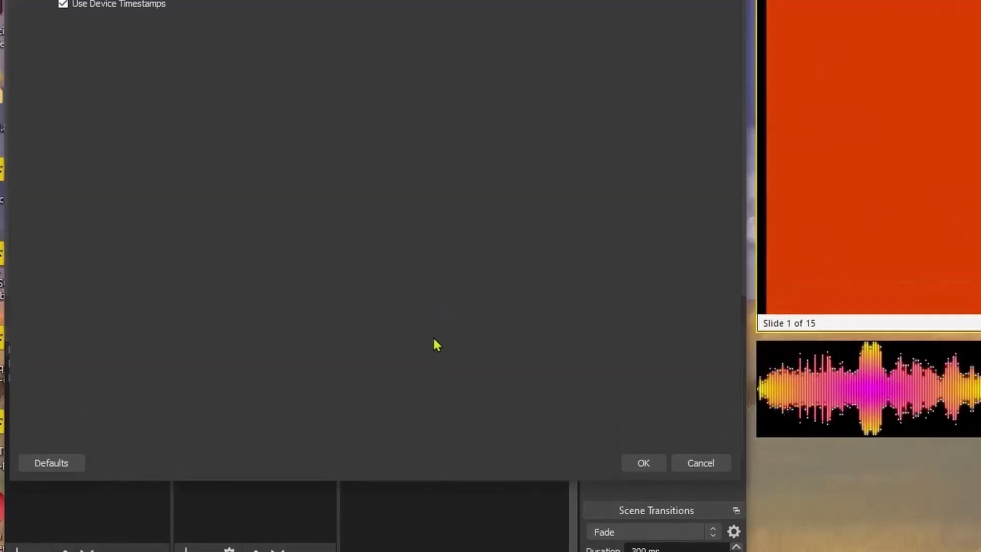
click(321, 51)
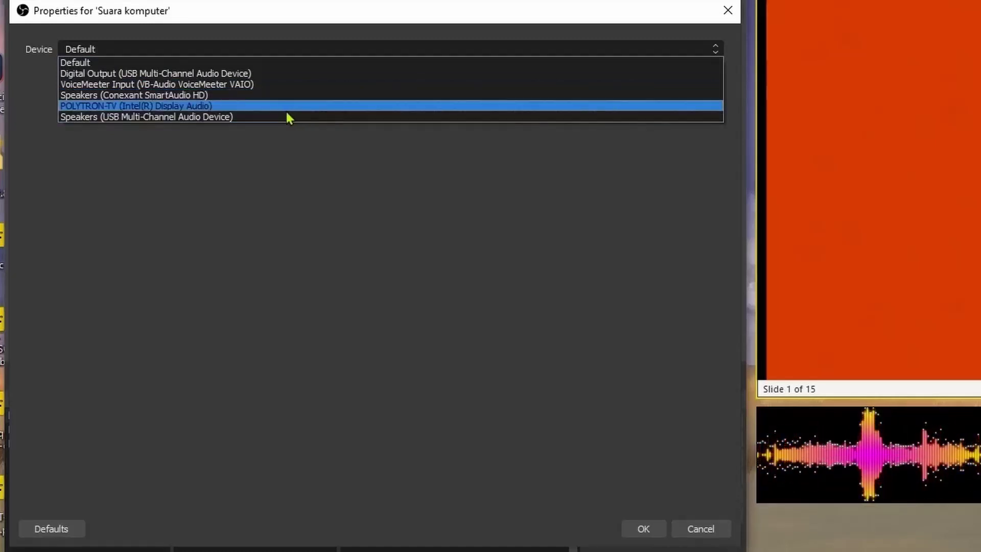
click(285, 108)
click(638, 529)
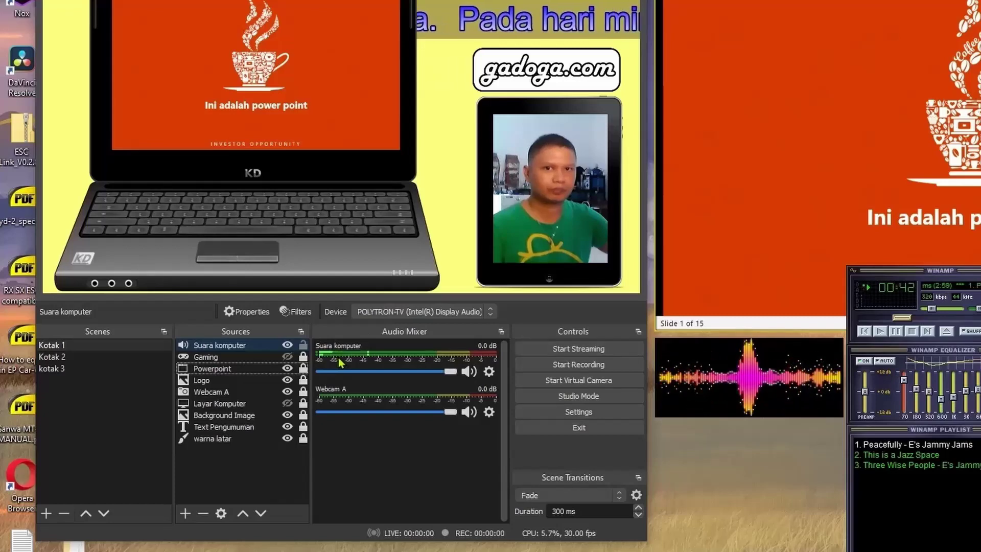
right_click(247, 345)
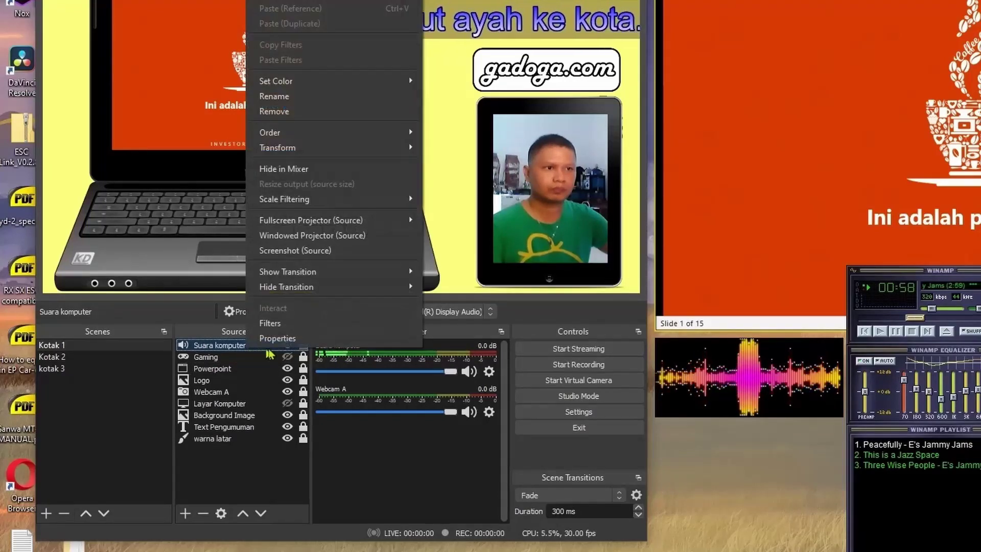
click(233, 347)
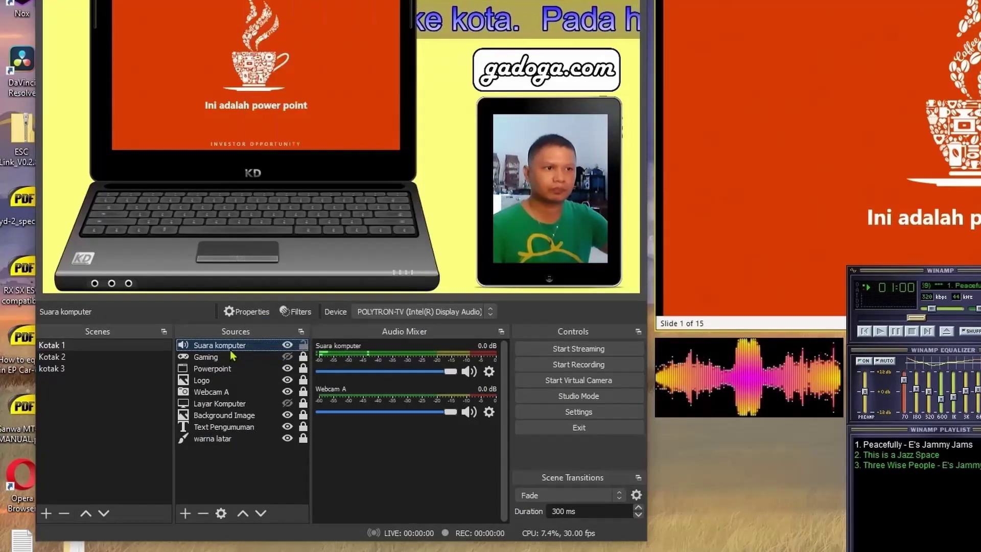
right_click(232, 347)
click(320, 341)
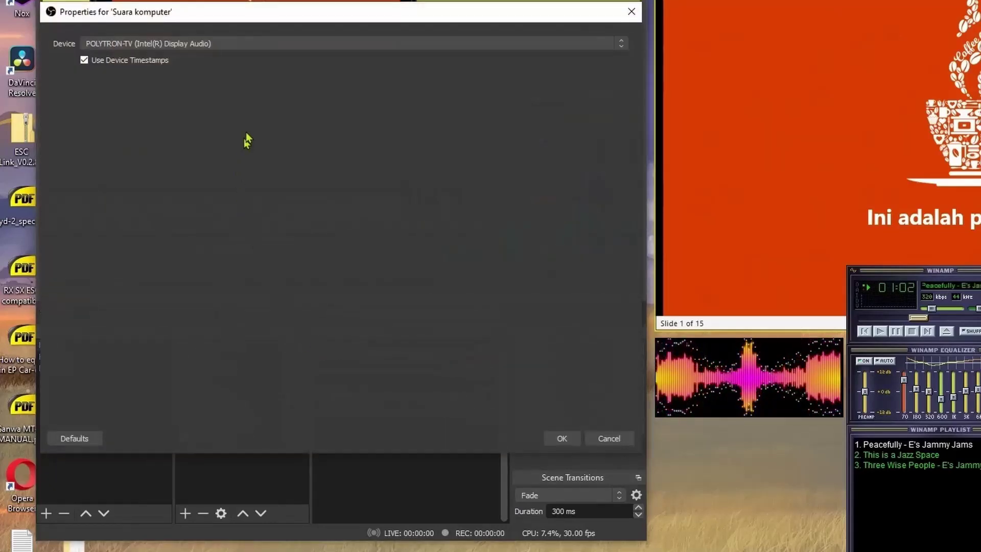
click(309, 43)
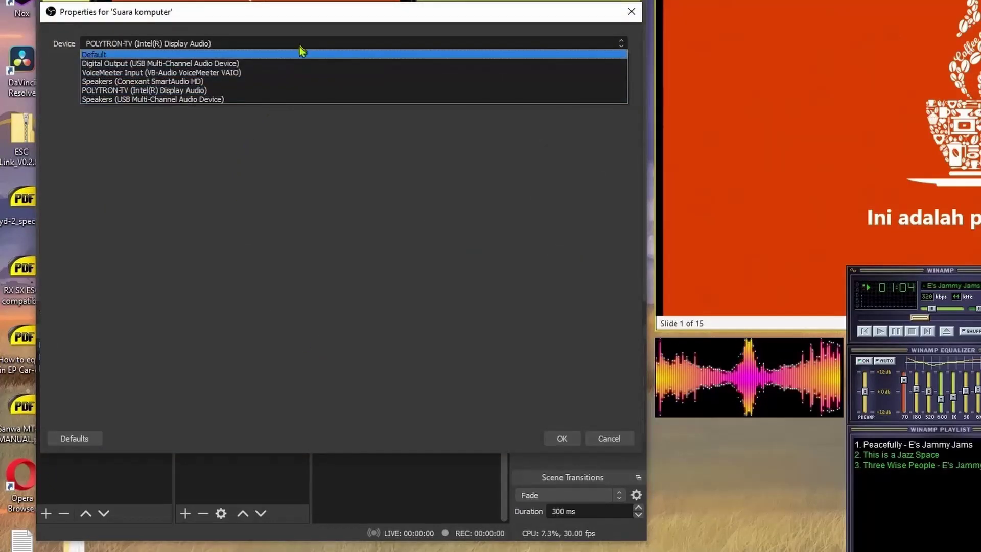
click(287, 90)
click(562, 439)
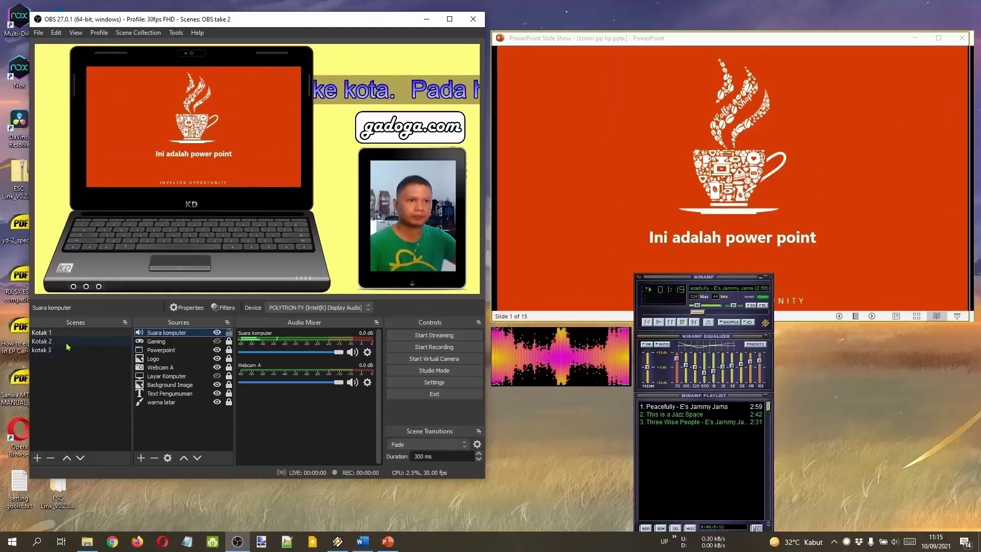
Check scenes Kotak 2 and kotak 3, then delete the Suara komputer source from Kotak 1.
click(85, 357)
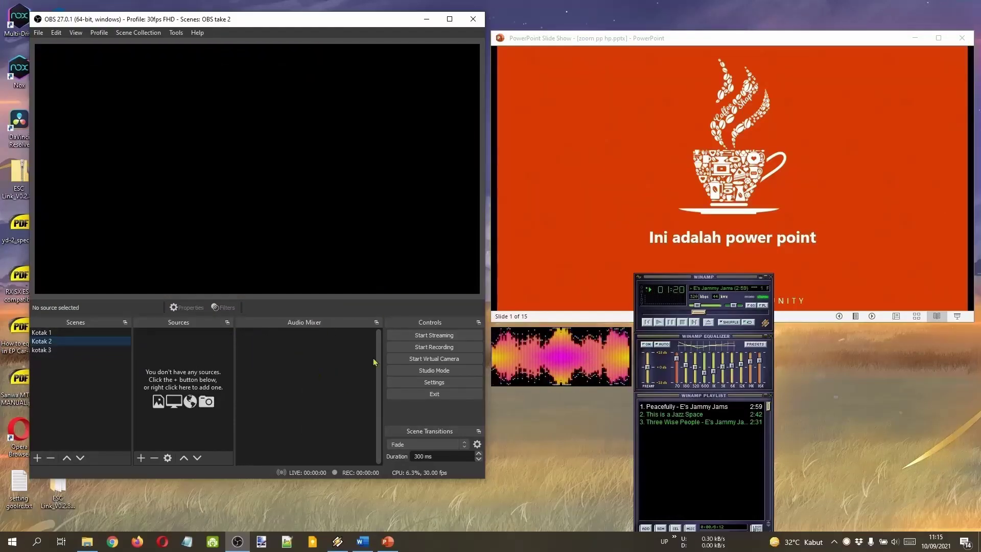
click(39, 350)
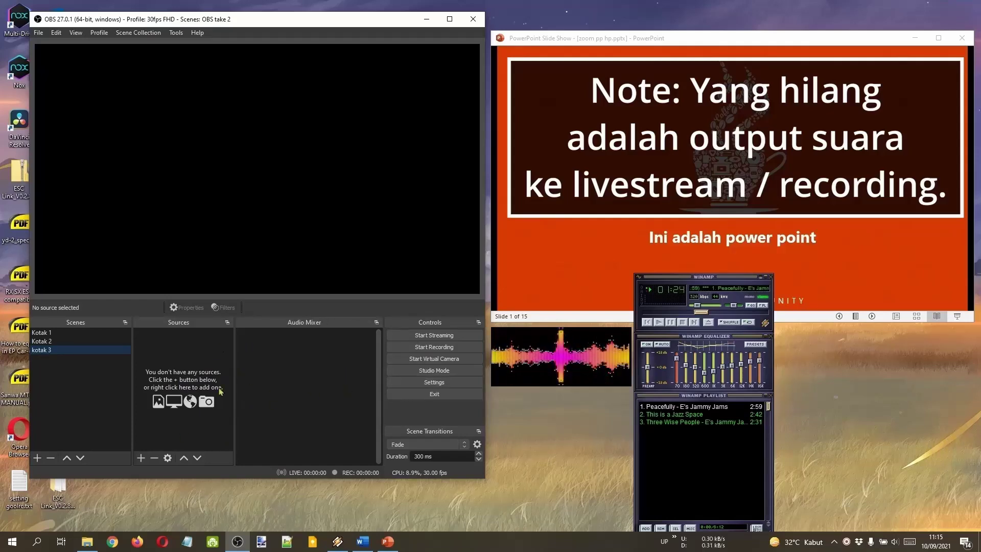
click(54, 332)
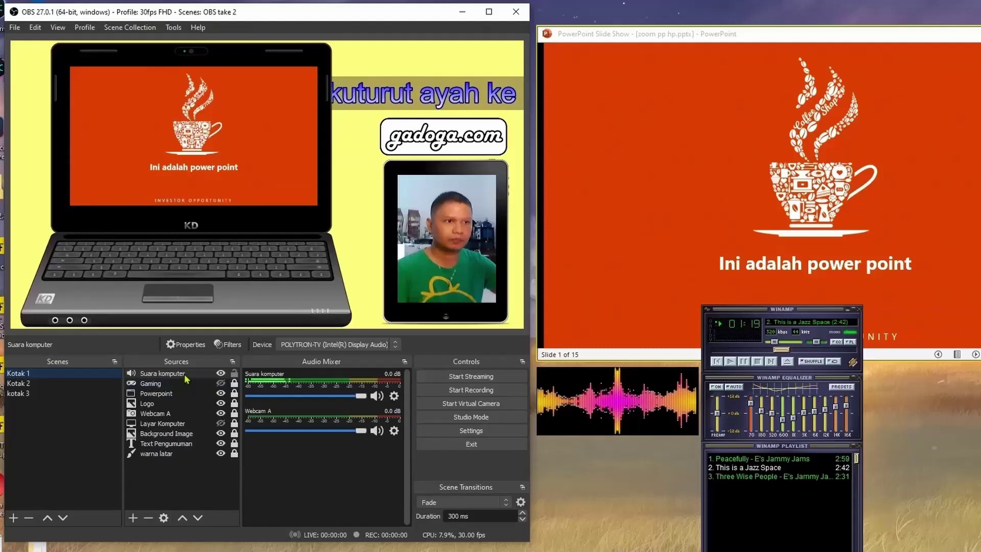
click(186, 378)
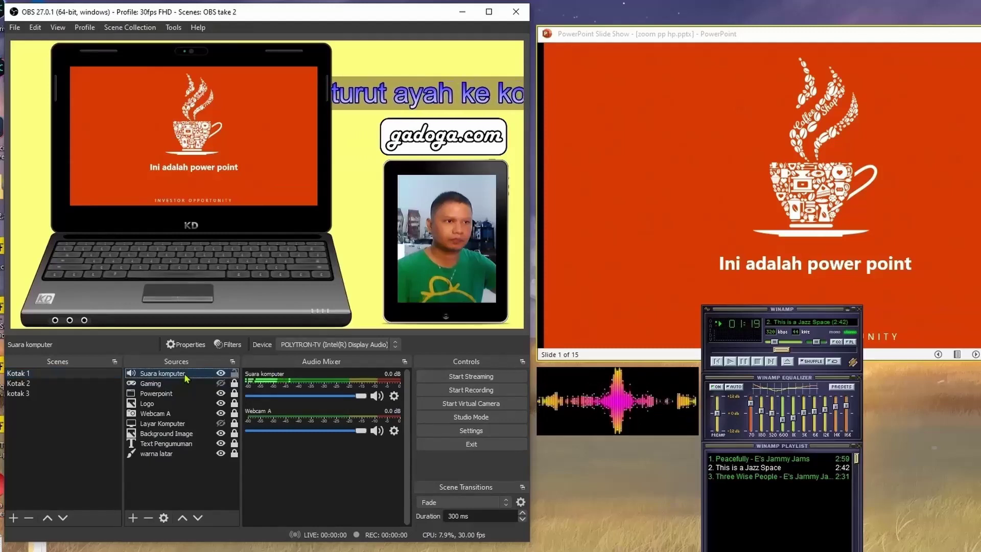
click(149, 519)
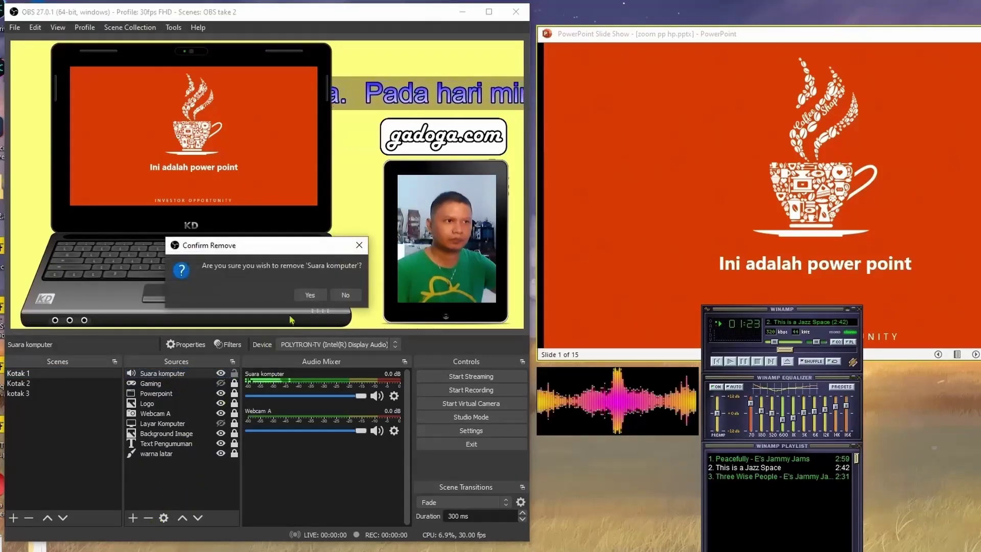
click(310, 296)
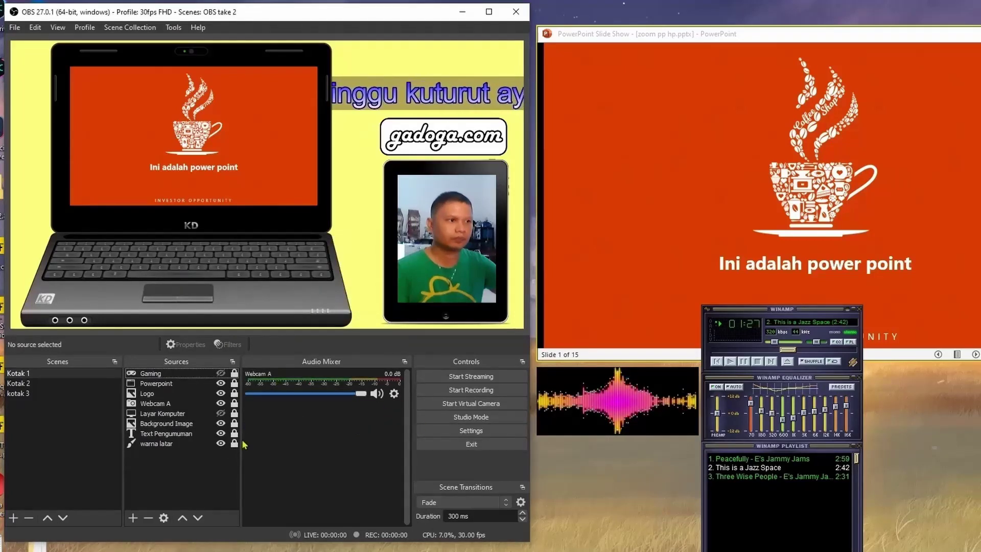
click(503, 434)
Set Desktop Audio to POLYTRON-TV, Mic/Aux to the Conexant mic, and Mic/Aux 2 to the USB mic.
drag(267, 37, 810, 38)
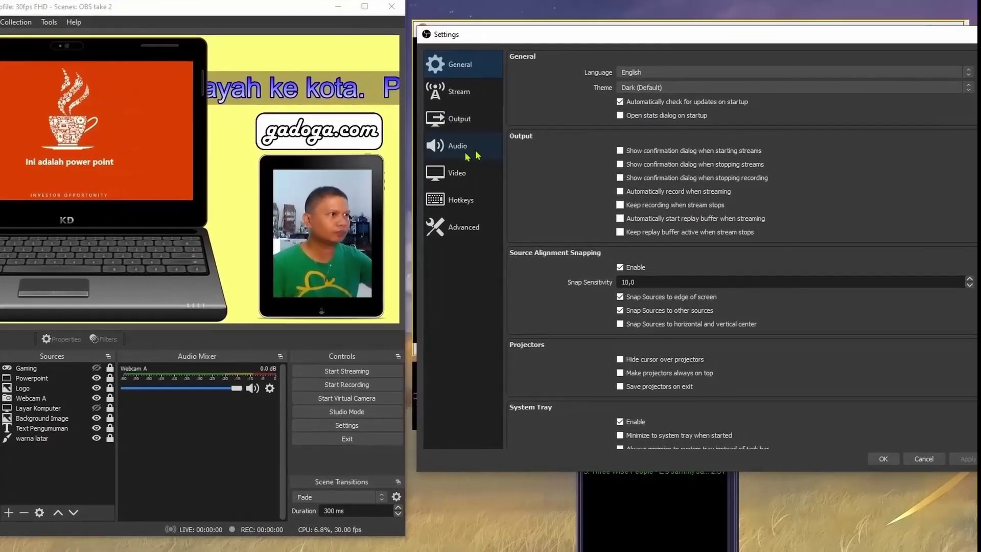
click(469, 152)
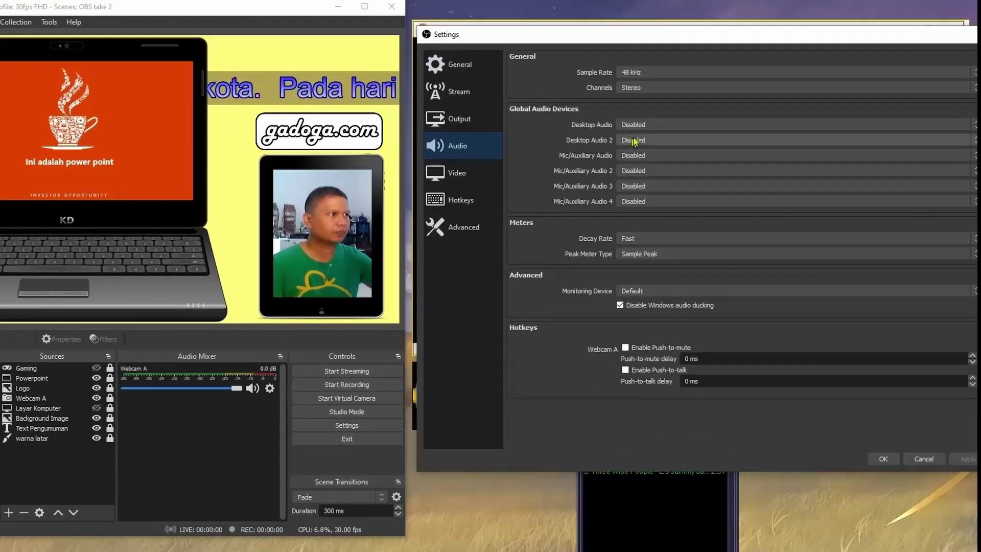
click(673, 127)
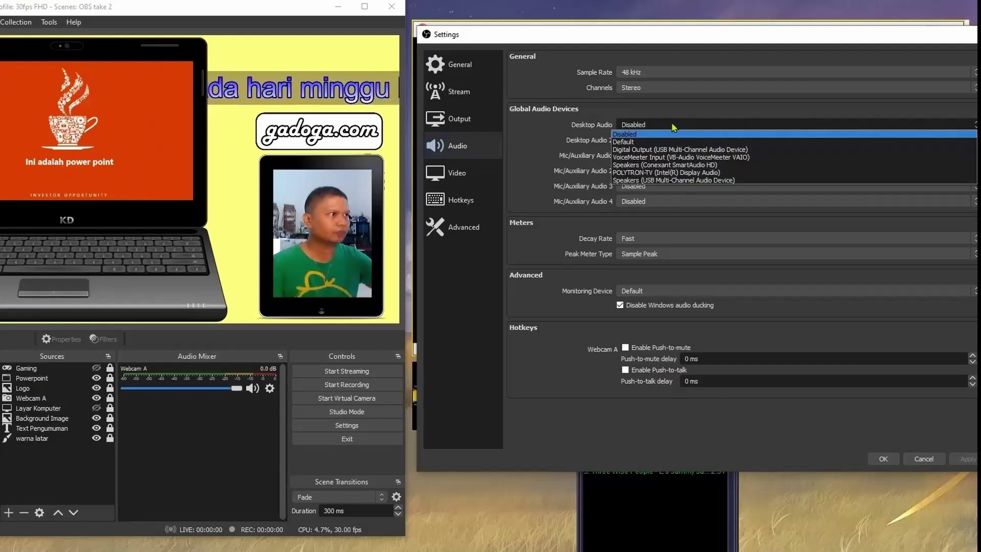
click(696, 175)
click(696, 157)
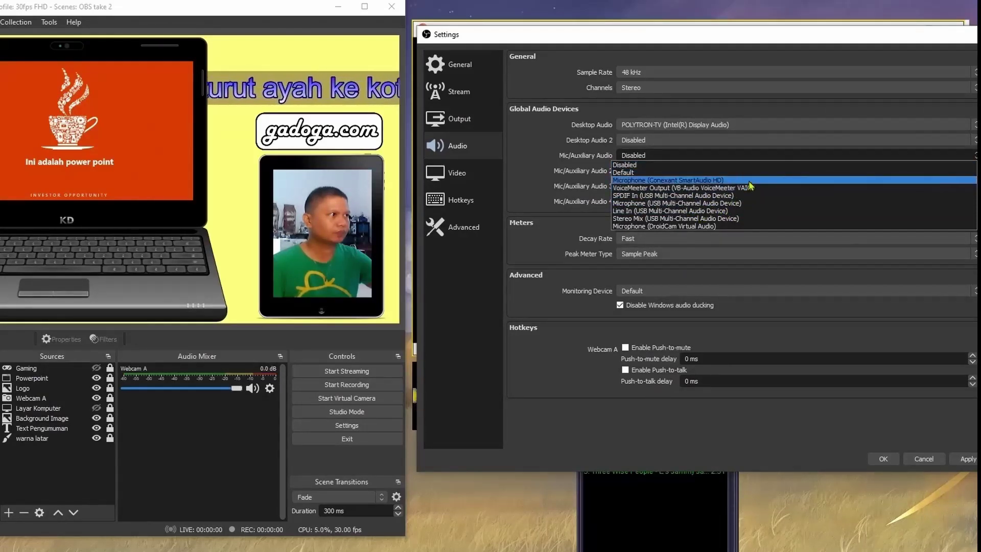
click(747, 181)
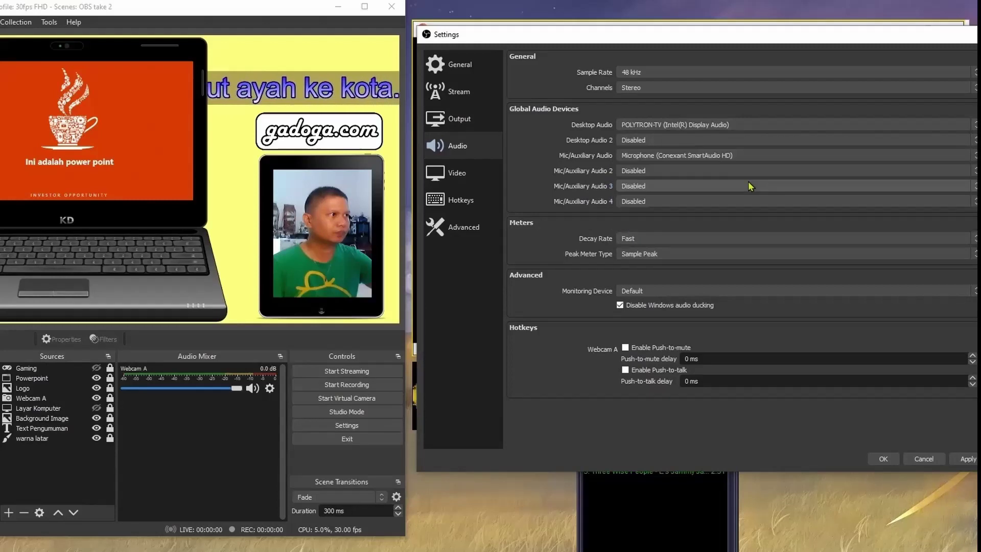
click(720, 176)
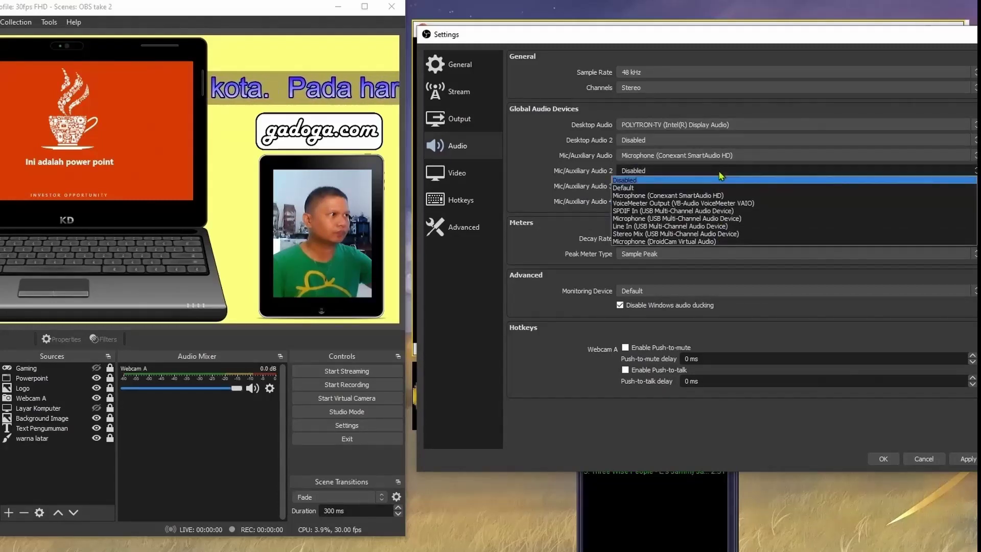
click(749, 223)
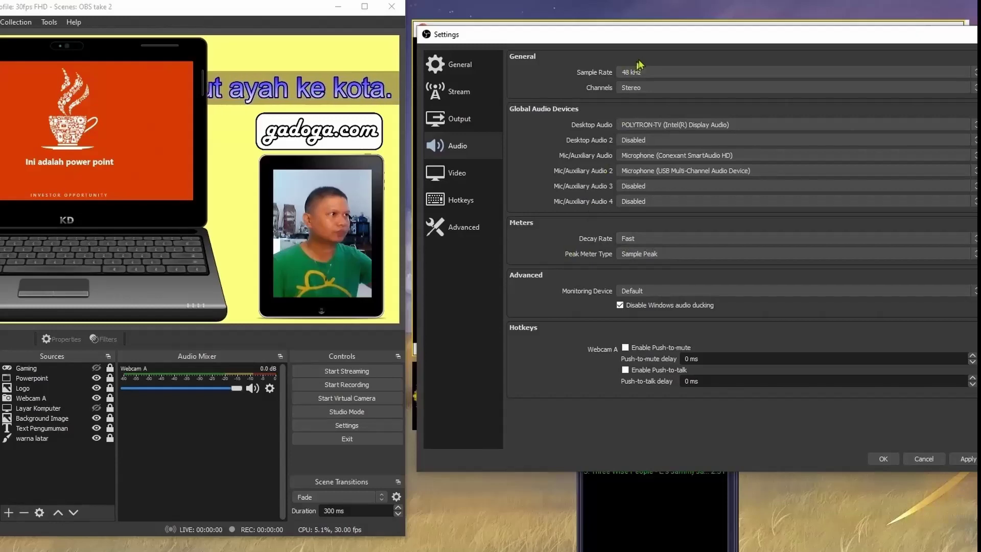
drag(673, 36, 562, 22)
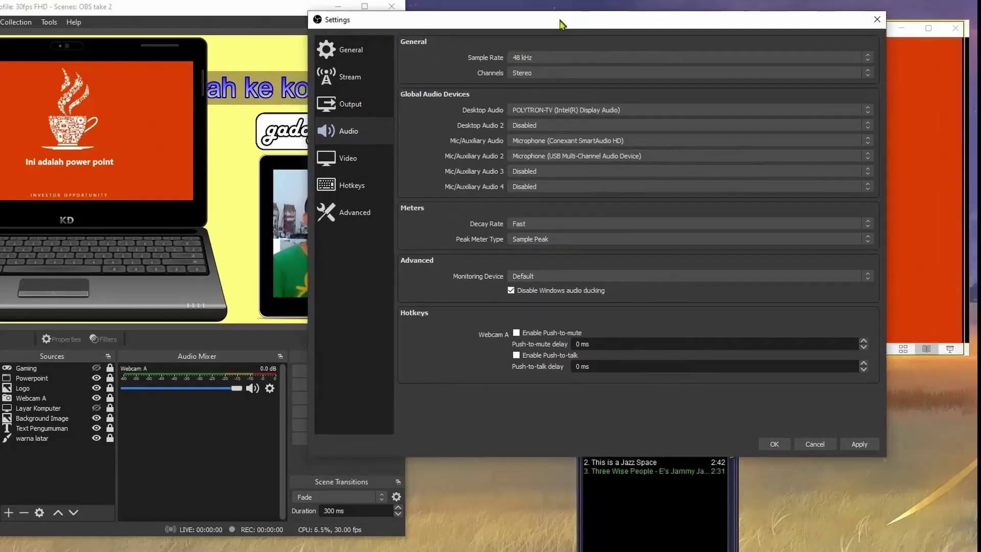
click(774, 444)
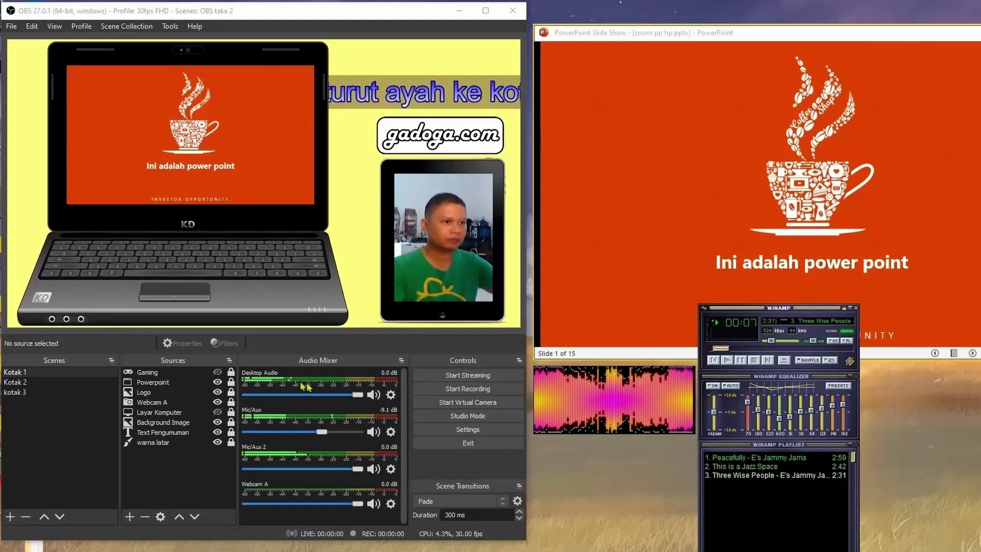
Cycle through Kotak 2 and kotak 3, select Webcam A, and finish on Kotak 1.
click(12, 384)
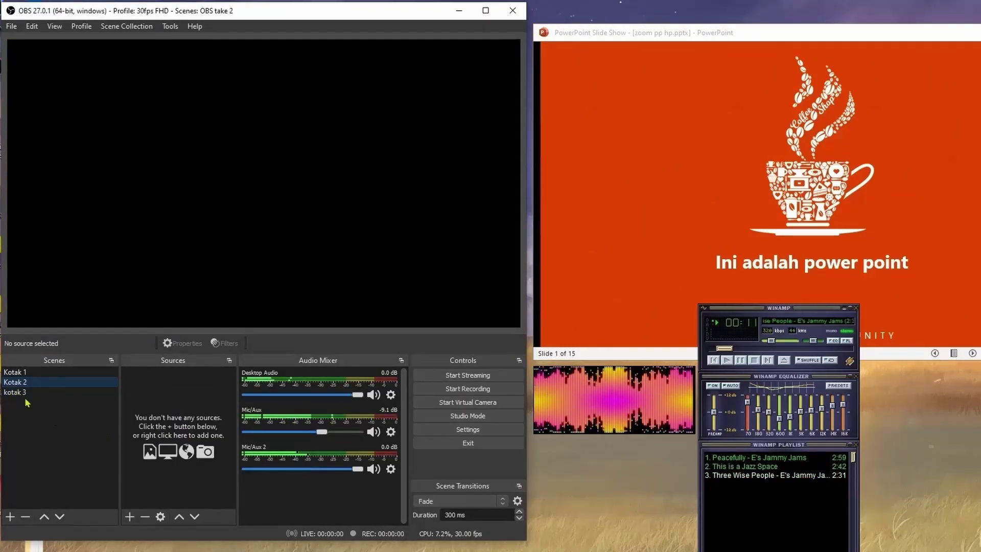
click(21, 393)
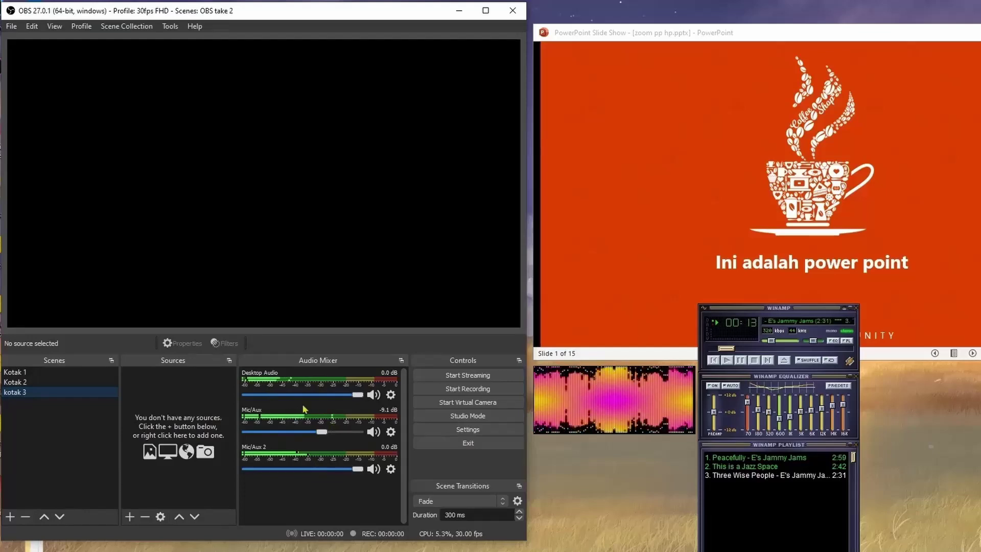
click(26, 373)
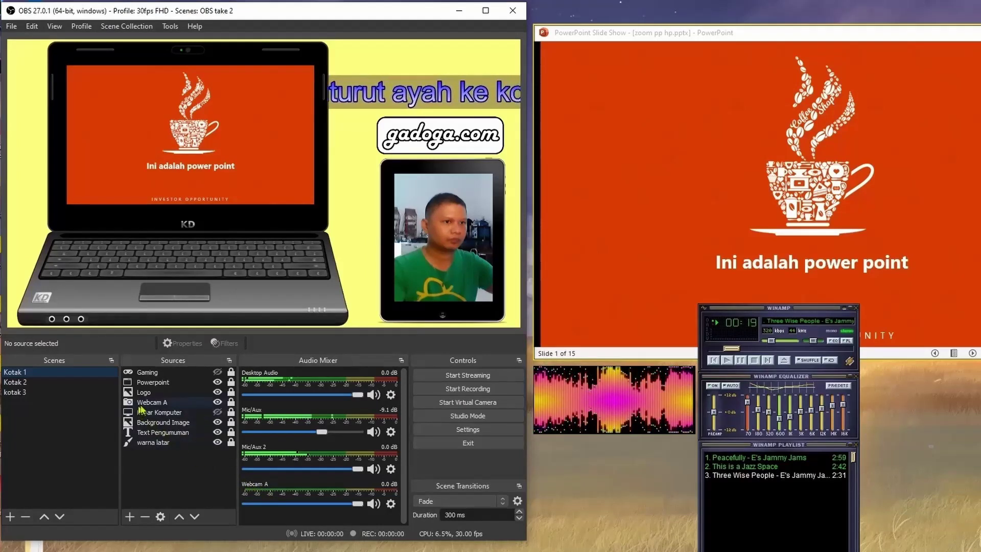
click(172, 404)
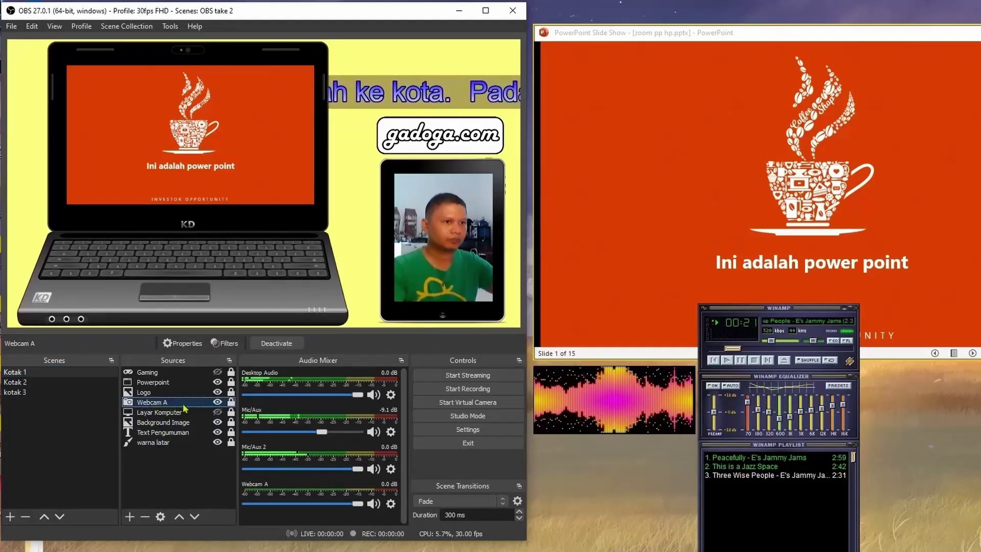
click(16, 383)
click(28, 393)
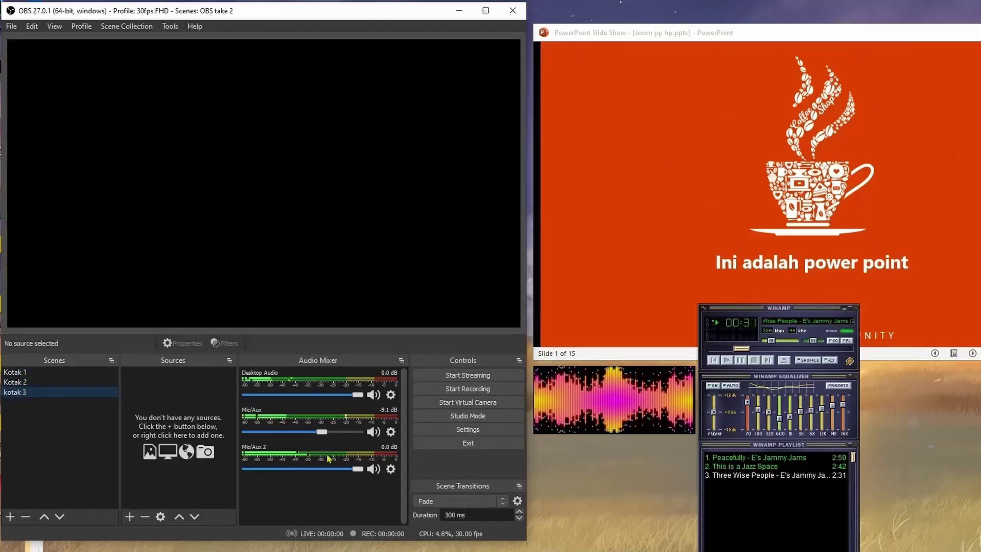
key(Up)
key(Up)
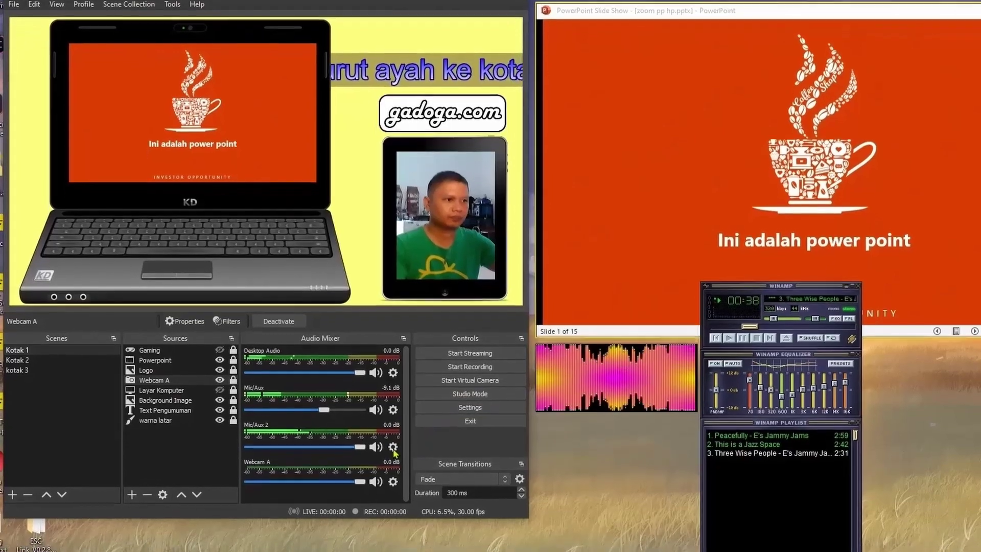
click(391, 468)
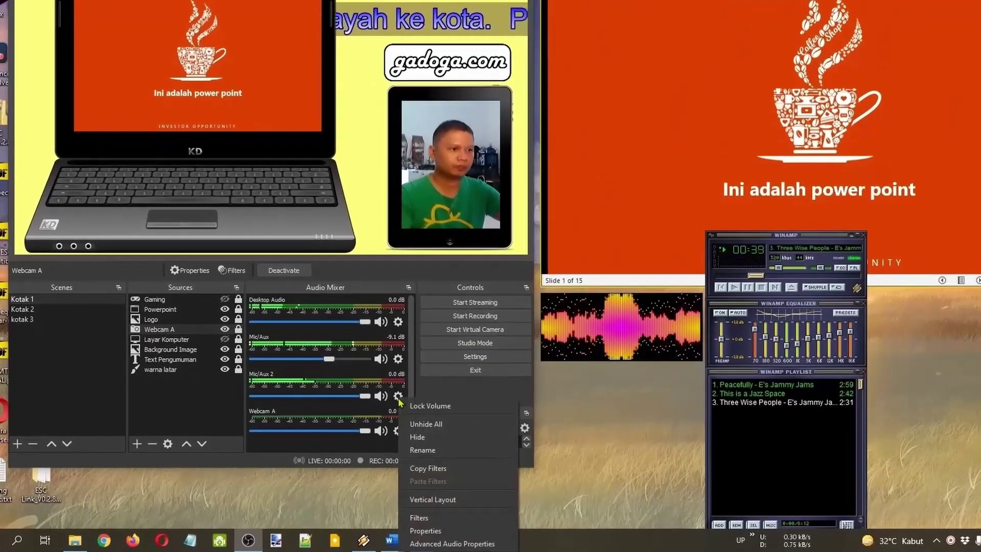
click(439, 530)
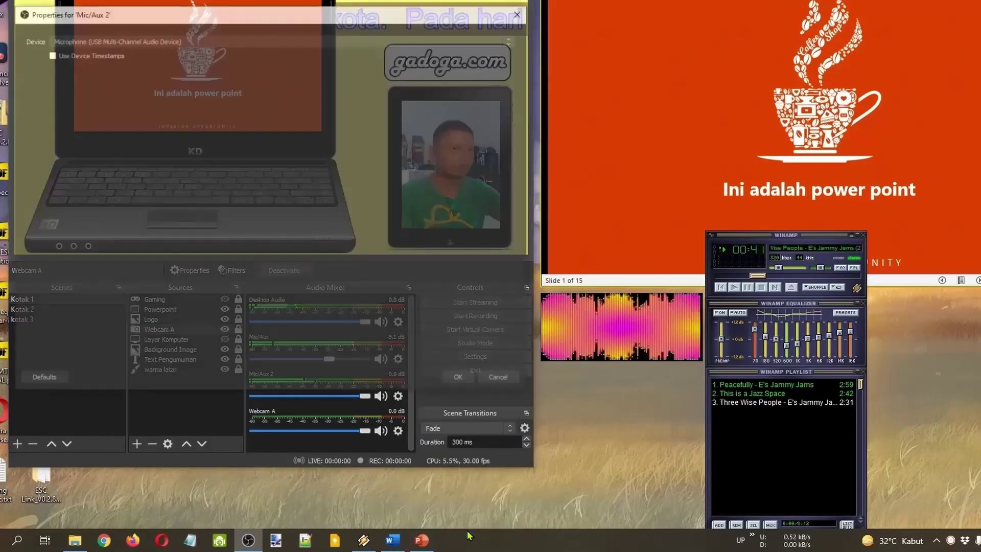
click(207, 41)
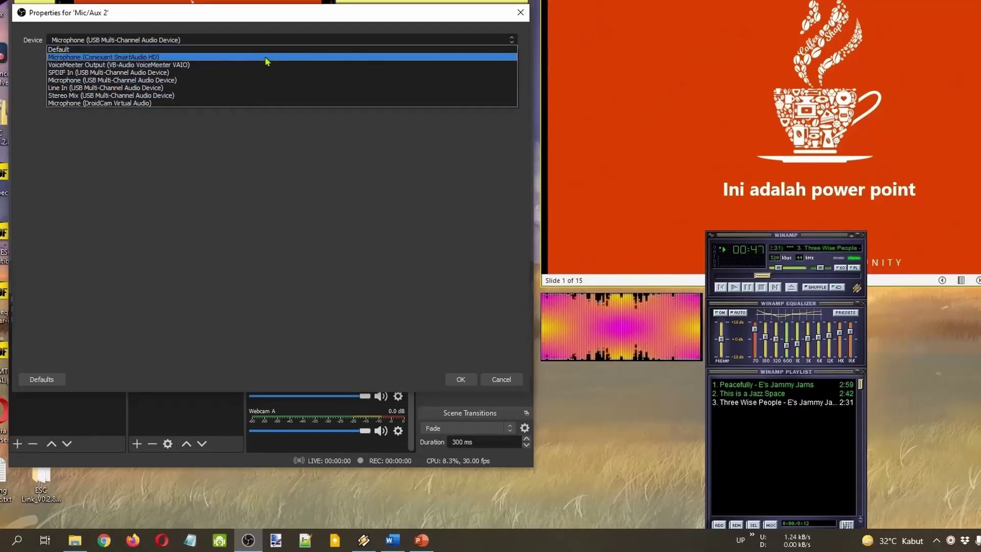
click(262, 179)
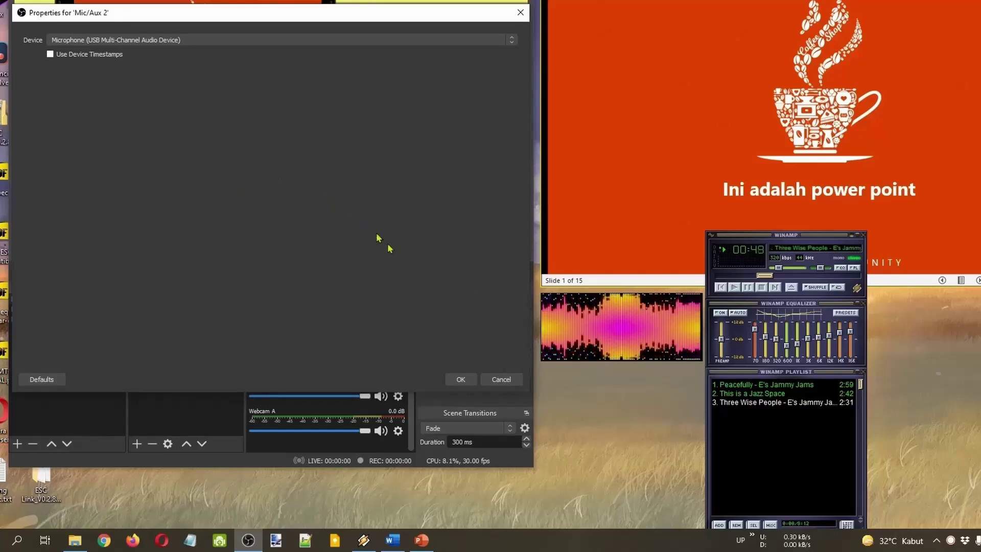
click(507, 381)
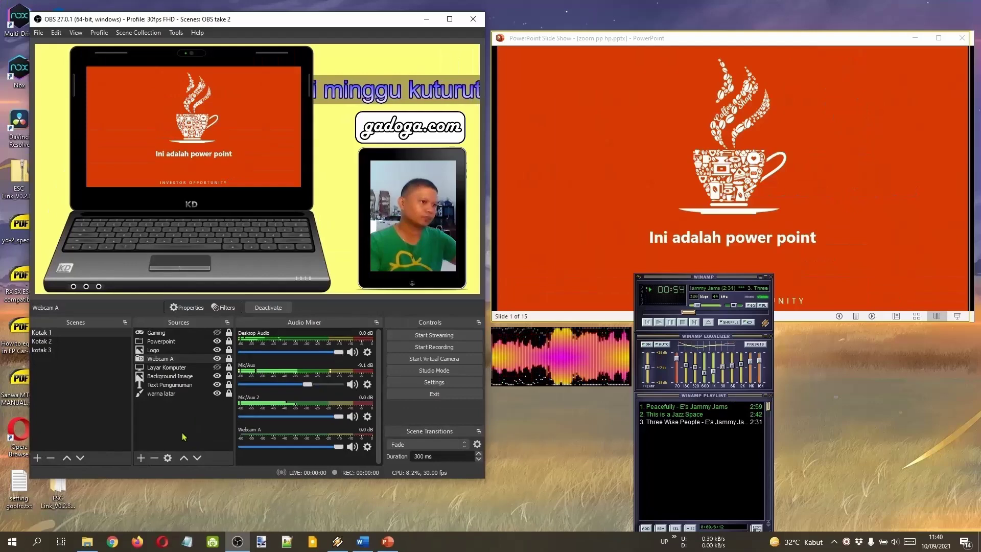
click(193, 427)
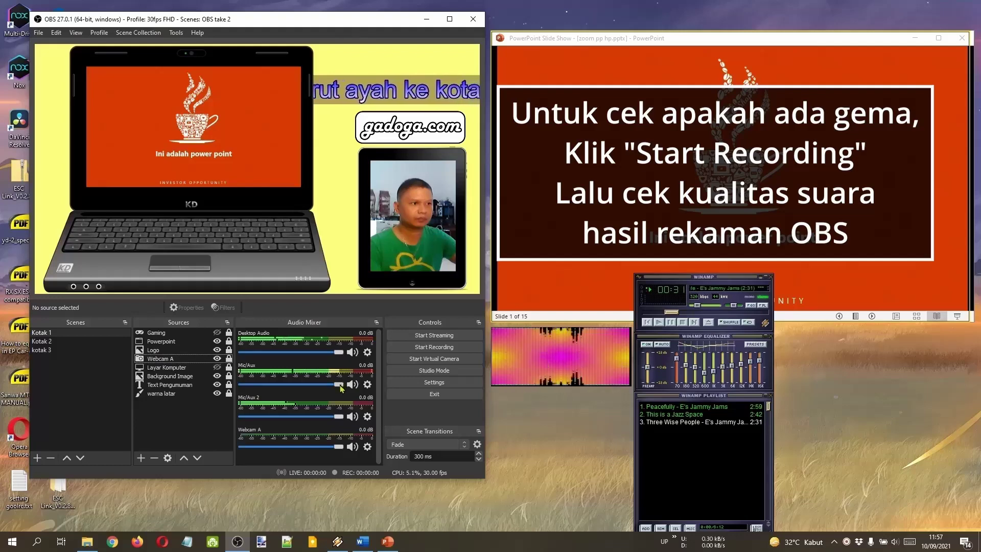
Lower Mic/Aux to -21.3 dB, adjust the Windows volume flyout, and mute Mic/Aux.
drag(341, 386, 293, 392)
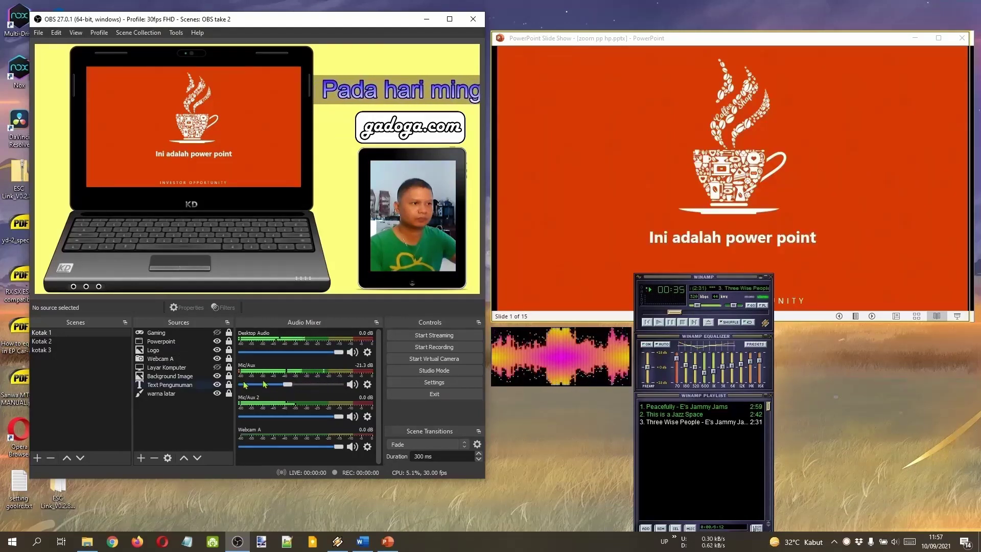
click(895, 542)
scroll(898, 547, down, 3)
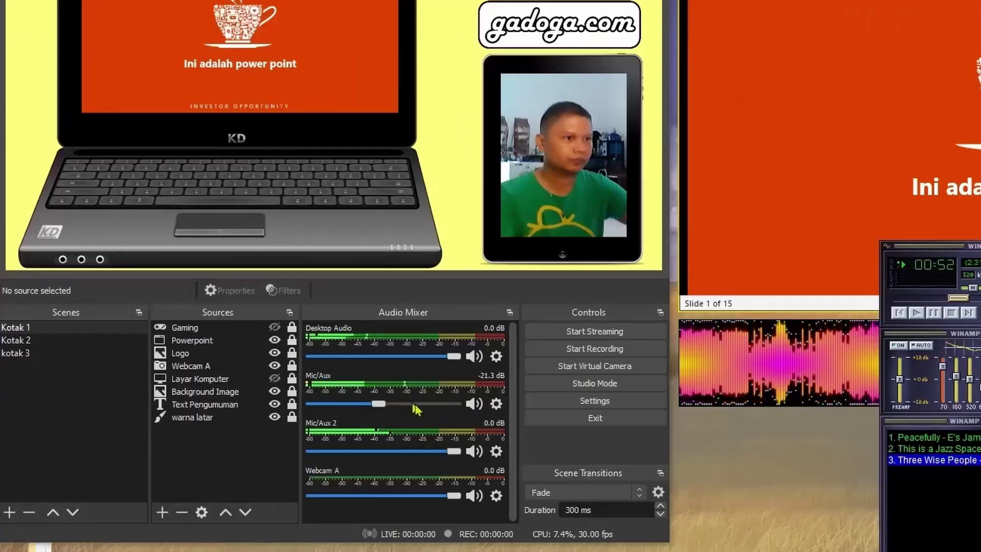
click(472, 404)
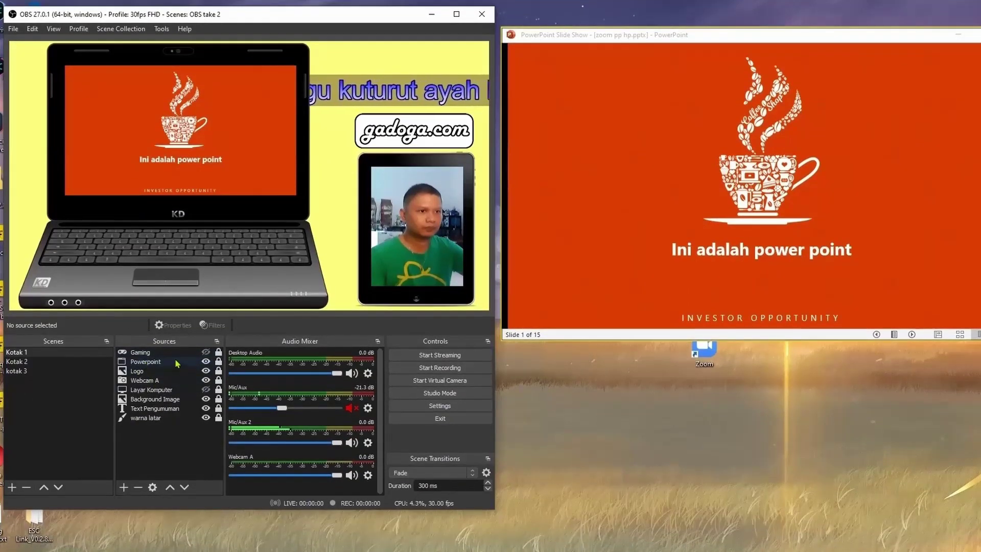
right_click(178, 364)
click(193, 343)
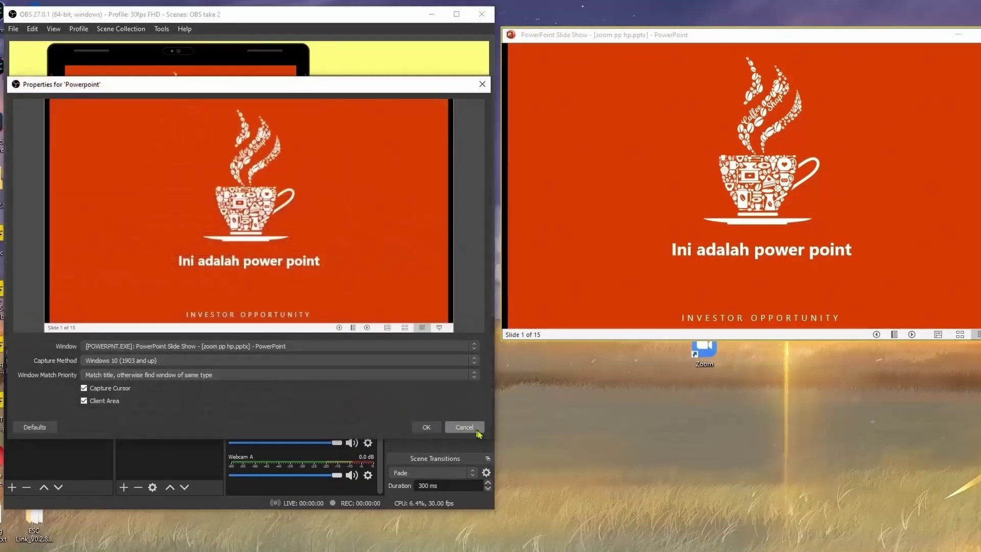
click(481, 427)
right_click(145, 372)
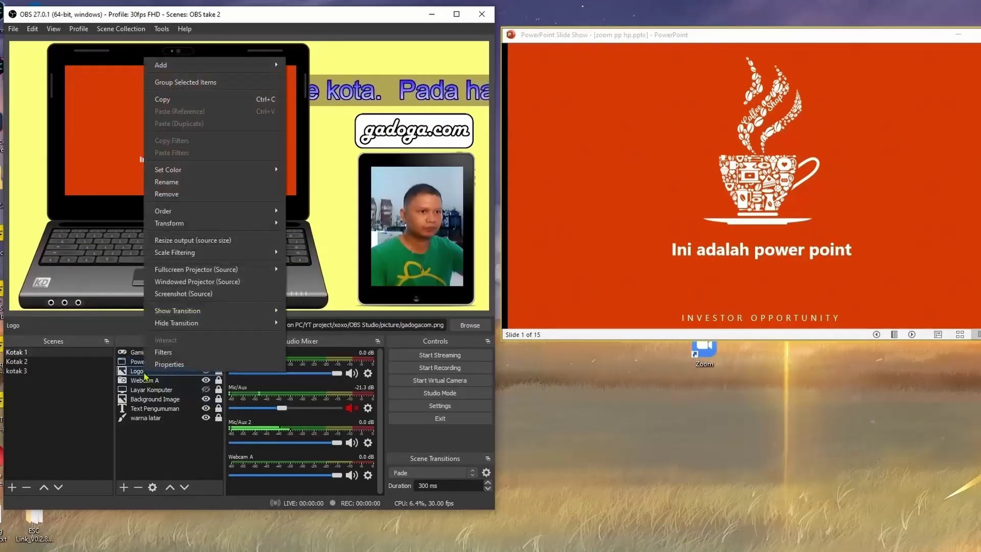
click(164, 366)
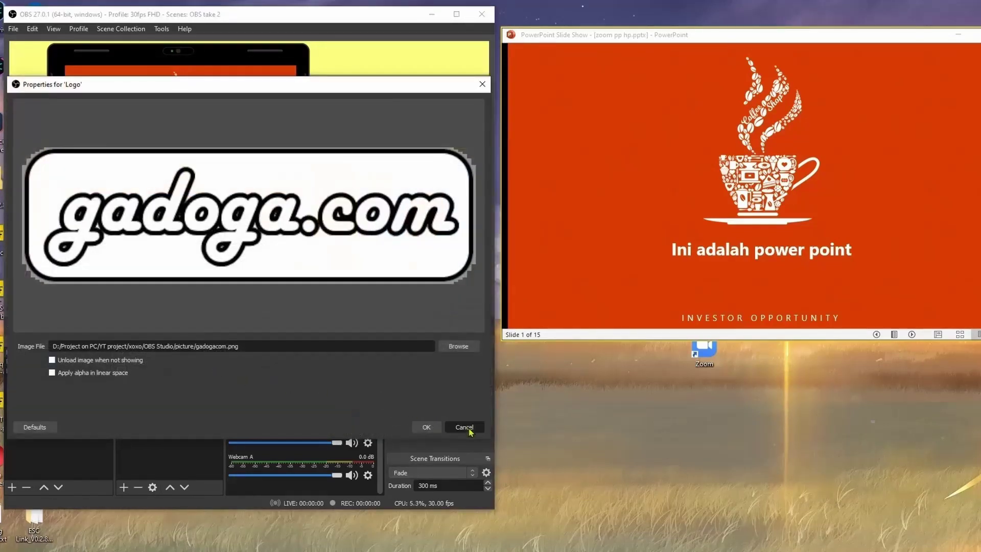
click(464, 427)
click(161, 380)
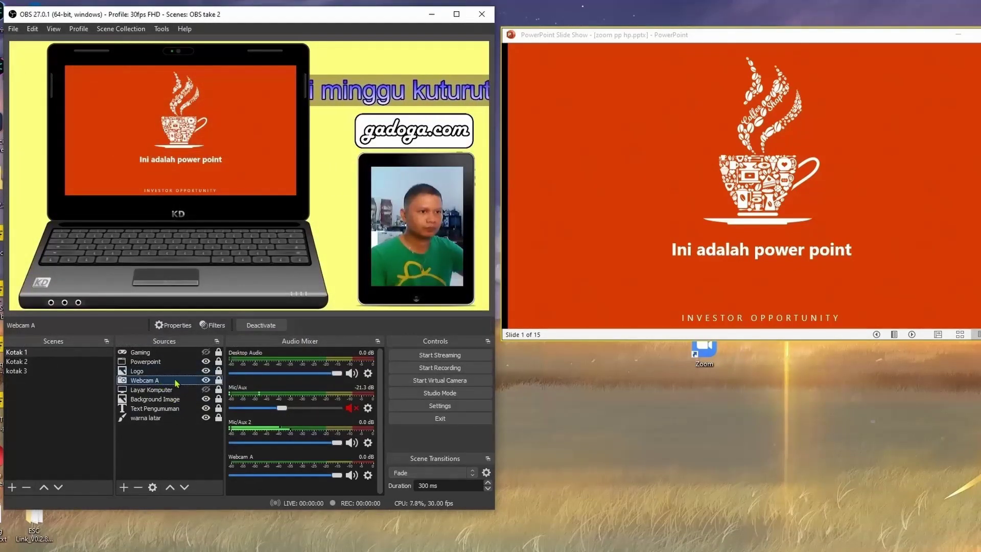
double_click(176, 382)
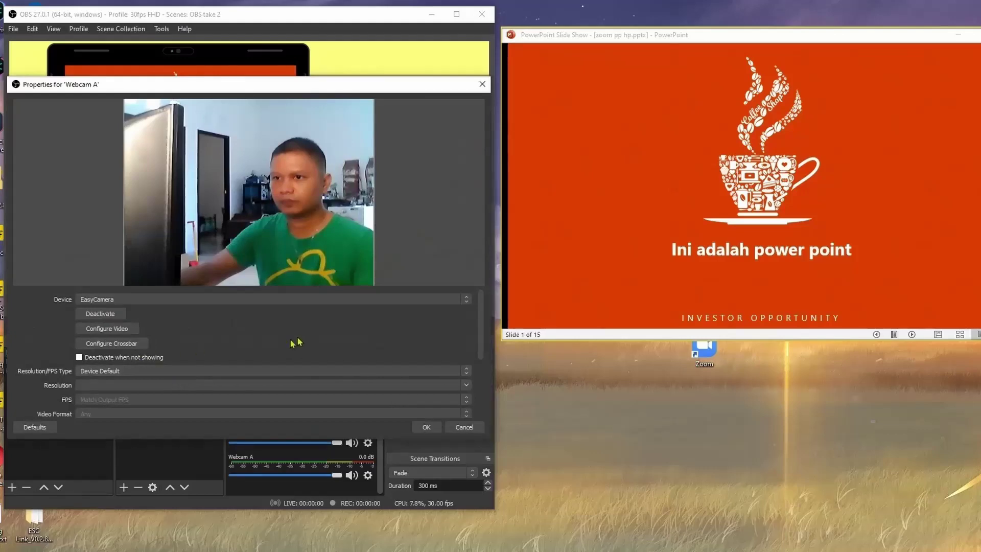
Close Webcam A properties and browse Background Image's video filters without adding any.
click(464, 427)
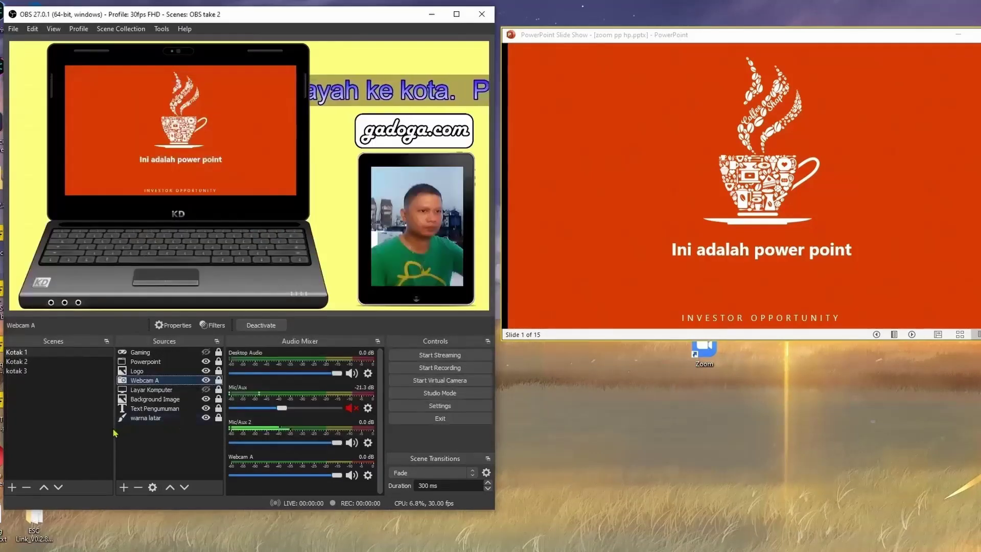
click(172, 444)
right_click(164, 401)
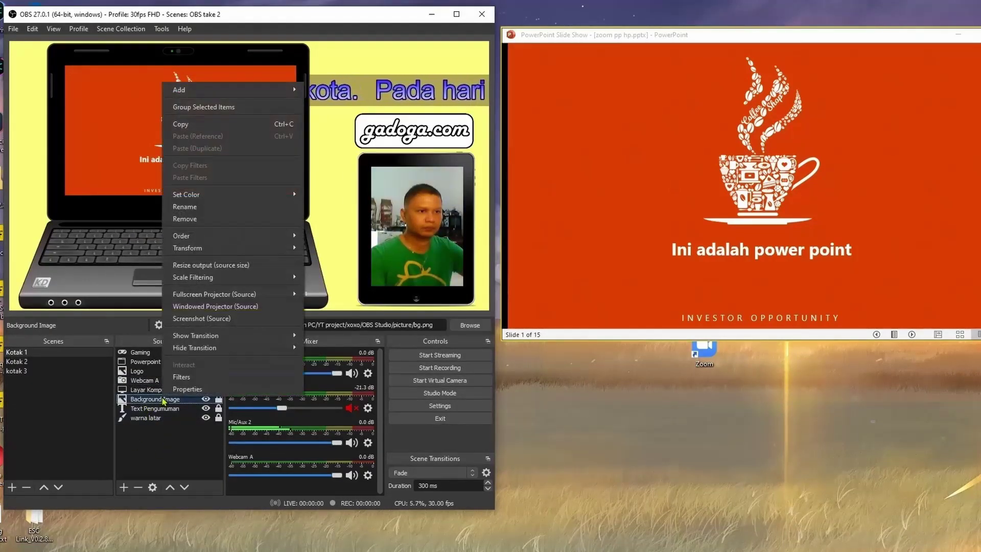
click(253, 378)
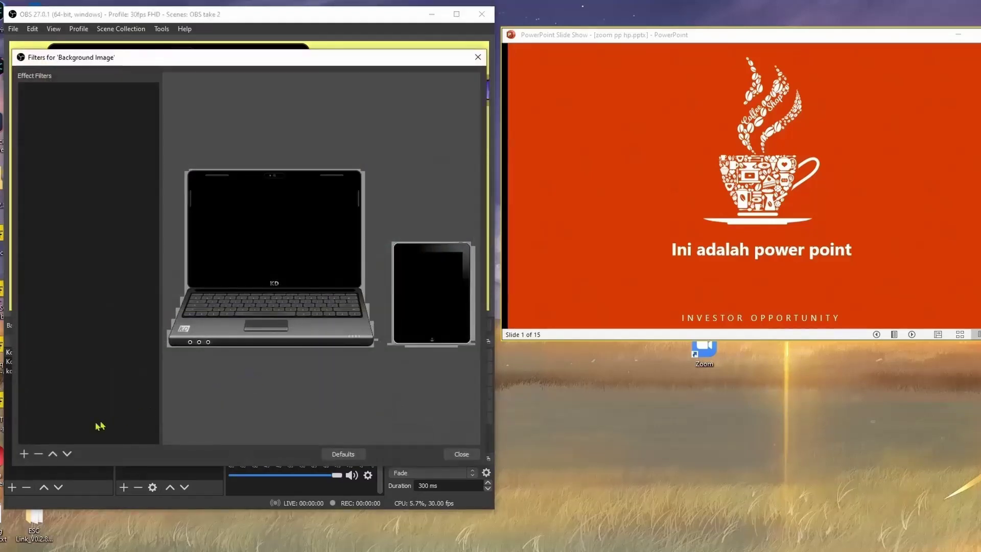
click(24, 454)
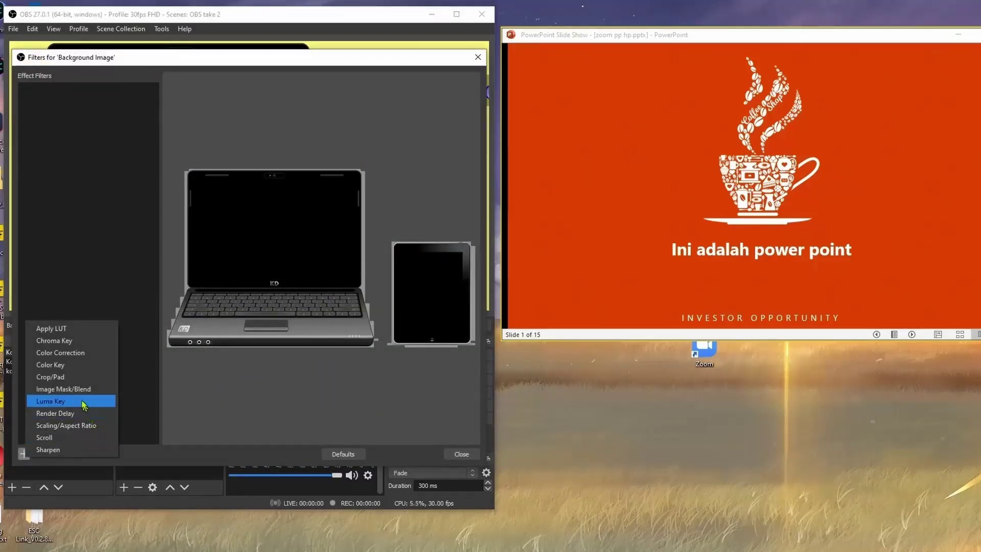
click(466, 455)
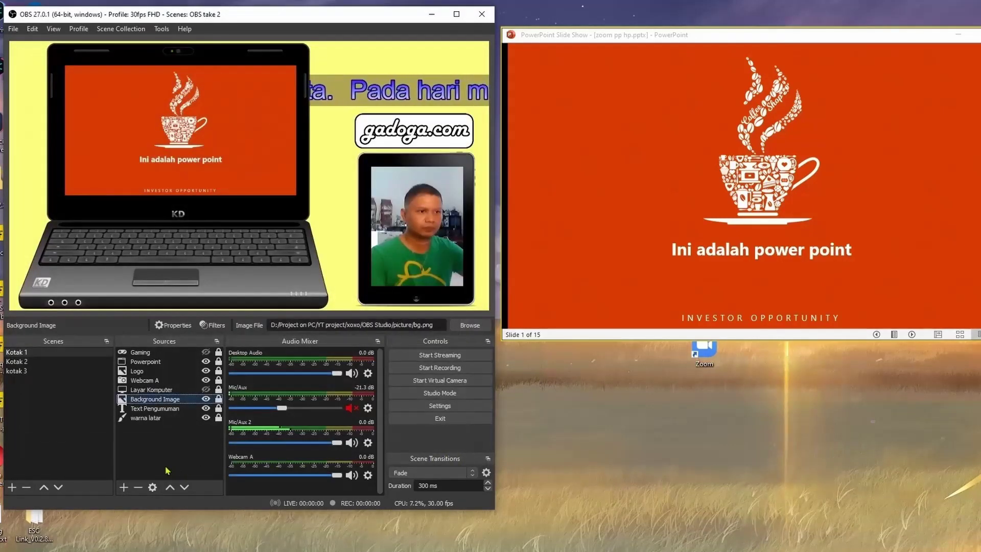
Unmute Mic/Aux and add a Gain filter boosted to 11,10 dB.
click(353, 408)
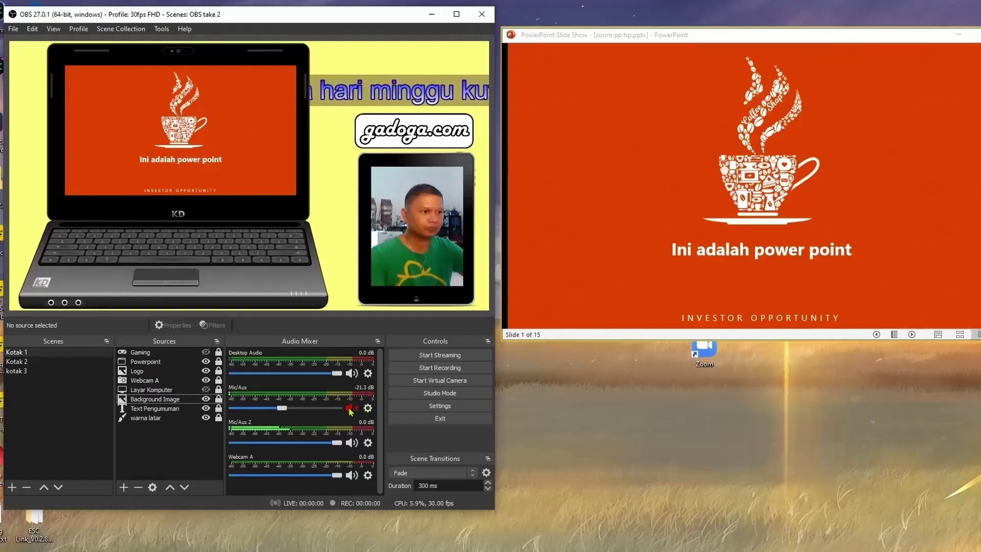
click(368, 409)
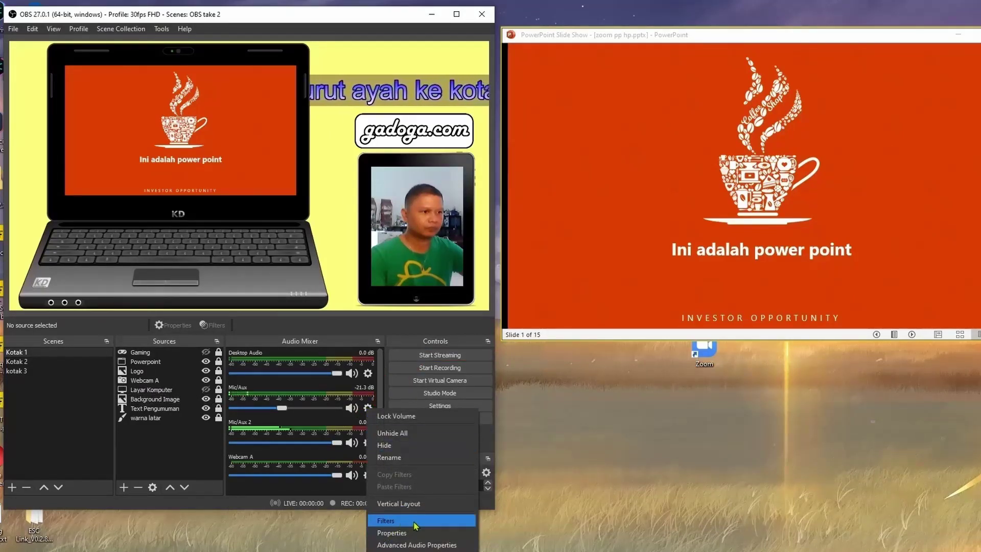
click(386, 521)
click(24, 453)
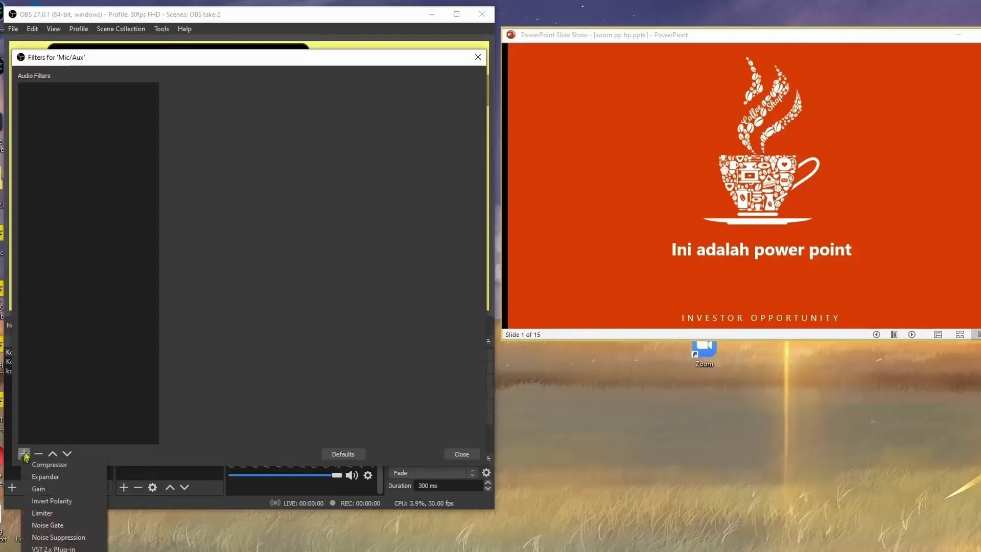
click(59, 488)
click(227, 282)
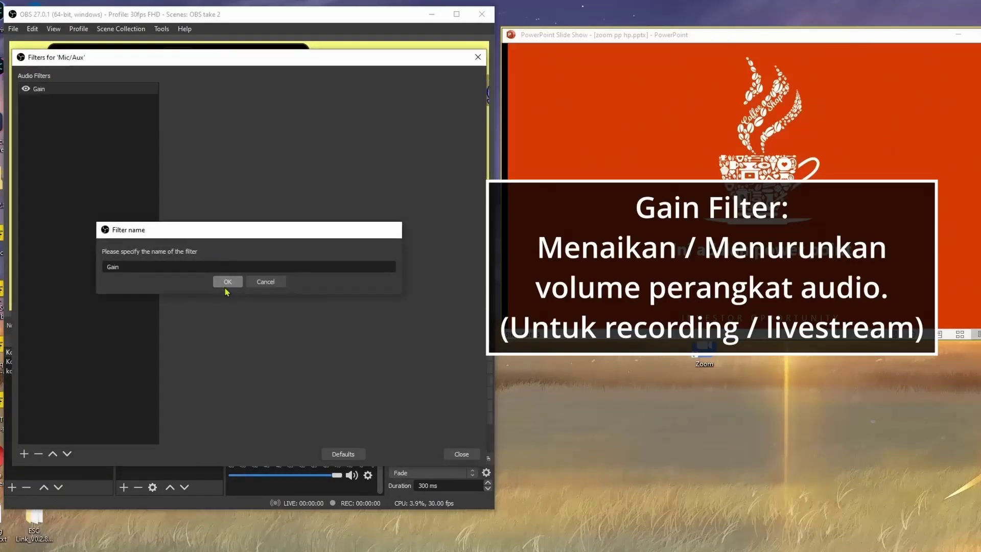
drag(309, 92, 350, 95)
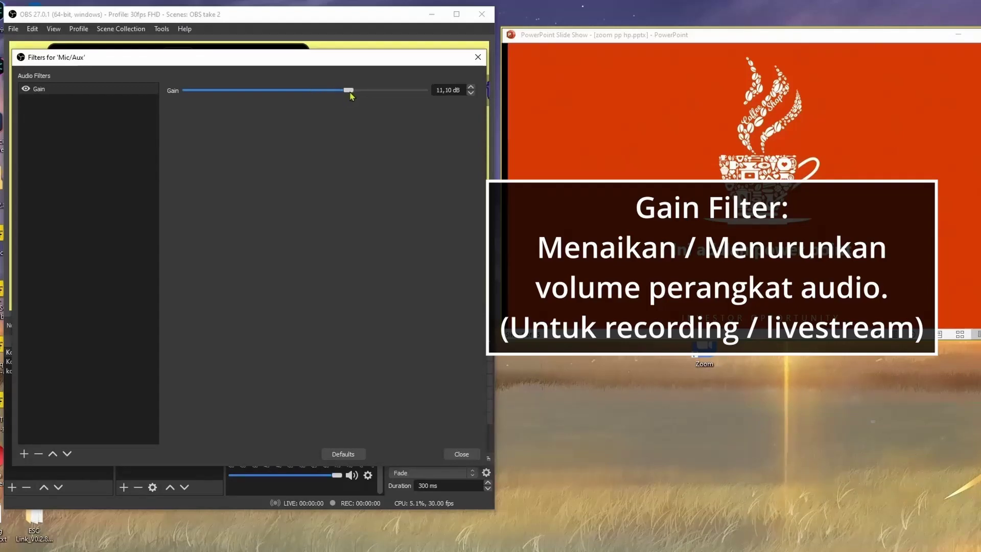
click(465, 454)
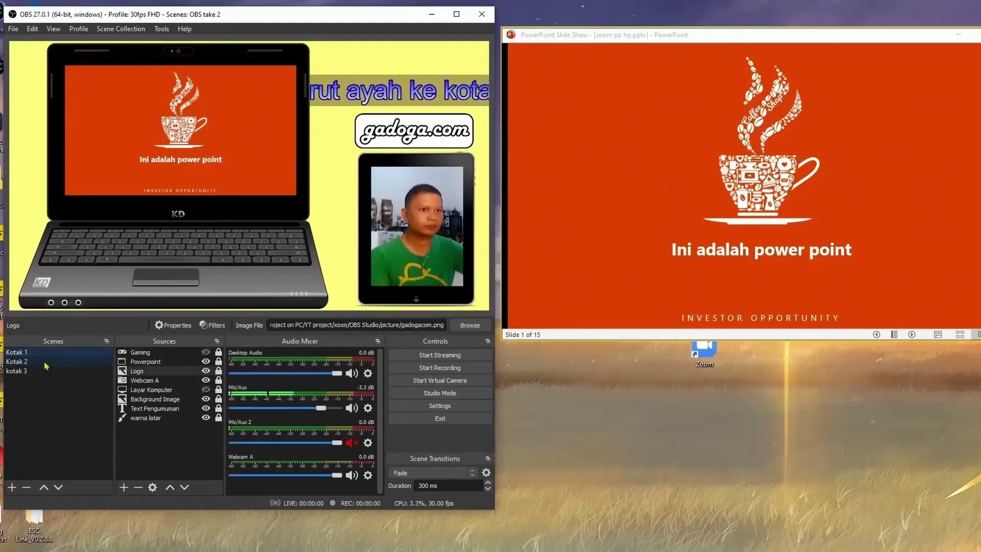
Add the existing Webcam A video capture device to the Kotak 2 scene.
click(18, 362)
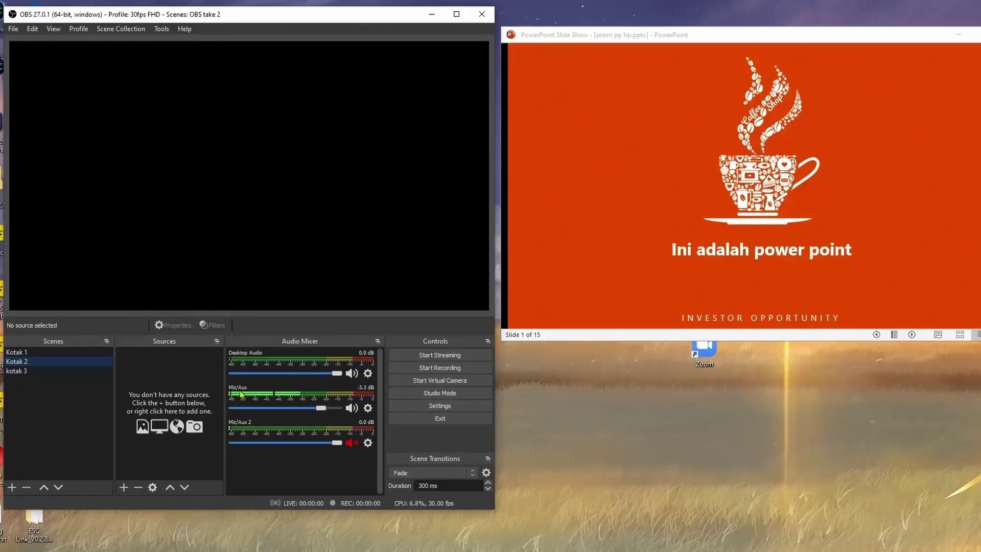
click(123, 487)
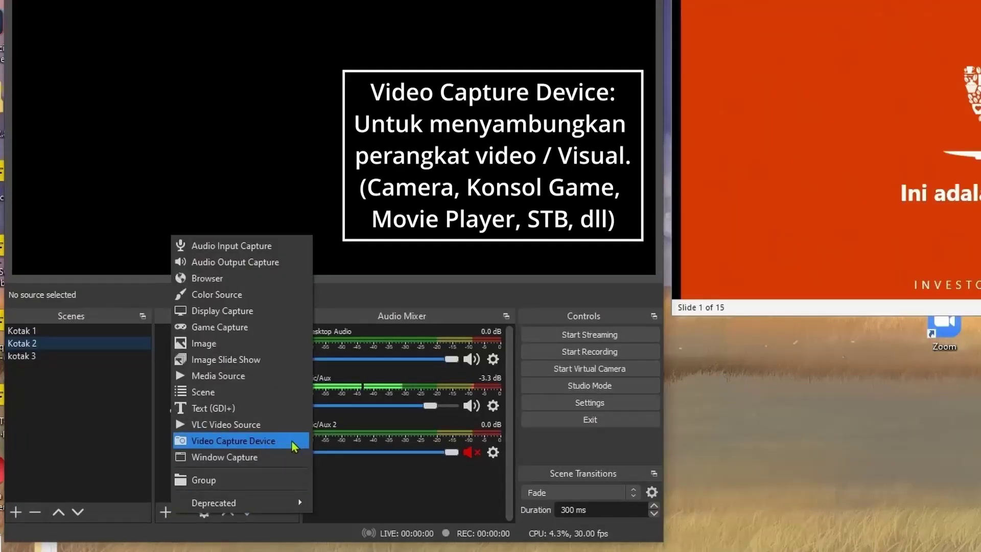
click(293, 443)
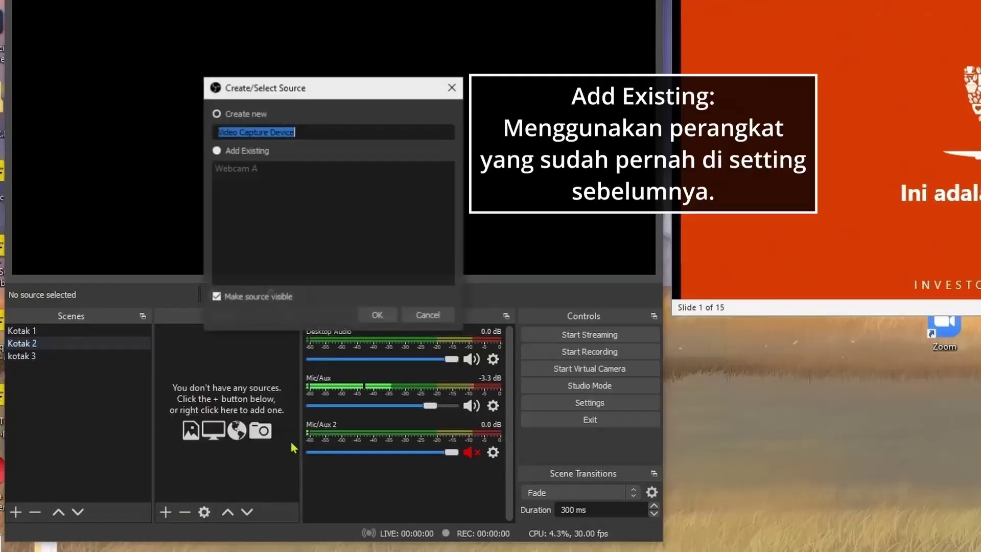
click(253, 153)
click(245, 174)
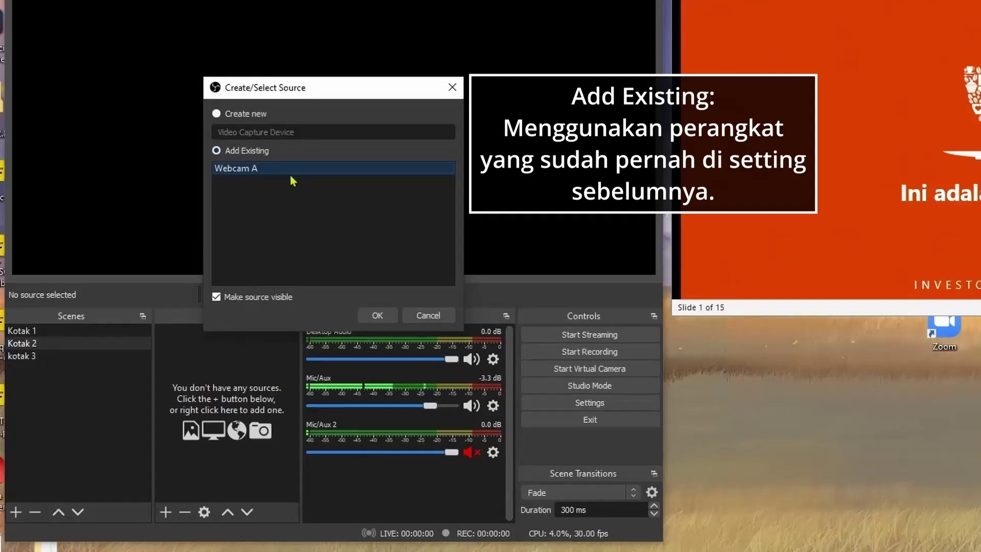
click(376, 315)
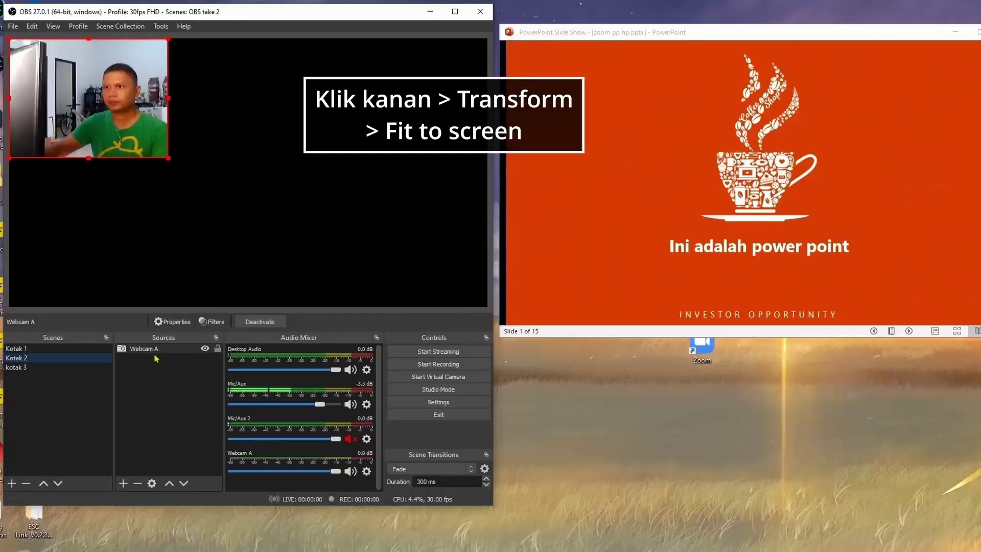
Fit the Webcam A feed to the full canvas with Transform > Fit to screen.
right_click(210, 345)
right_click(151, 352)
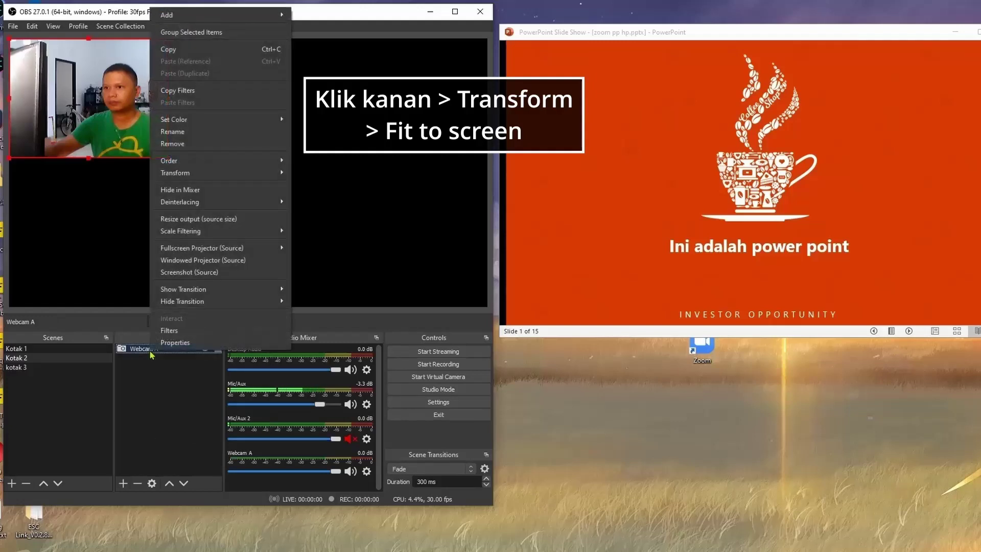
mouse_move(194, 172)
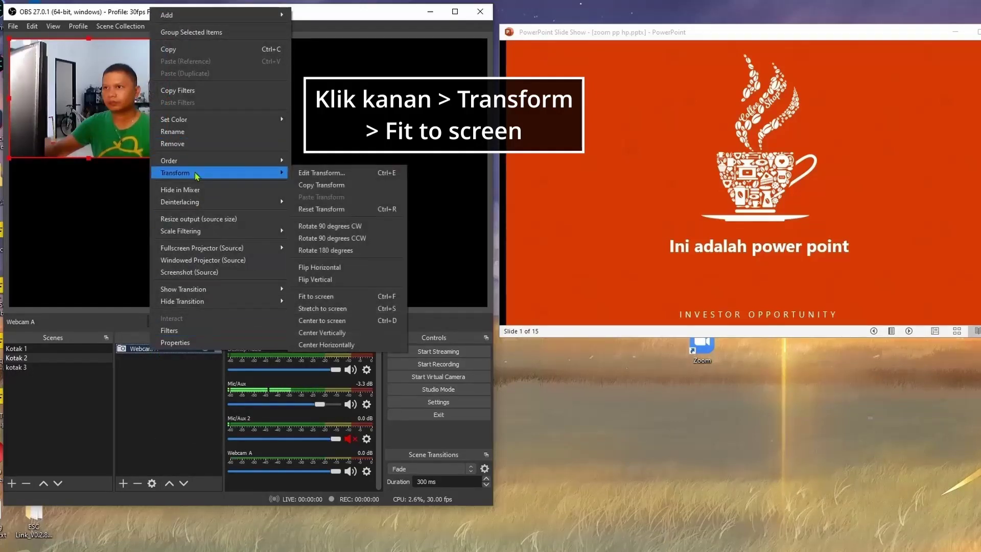
click(321, 297)
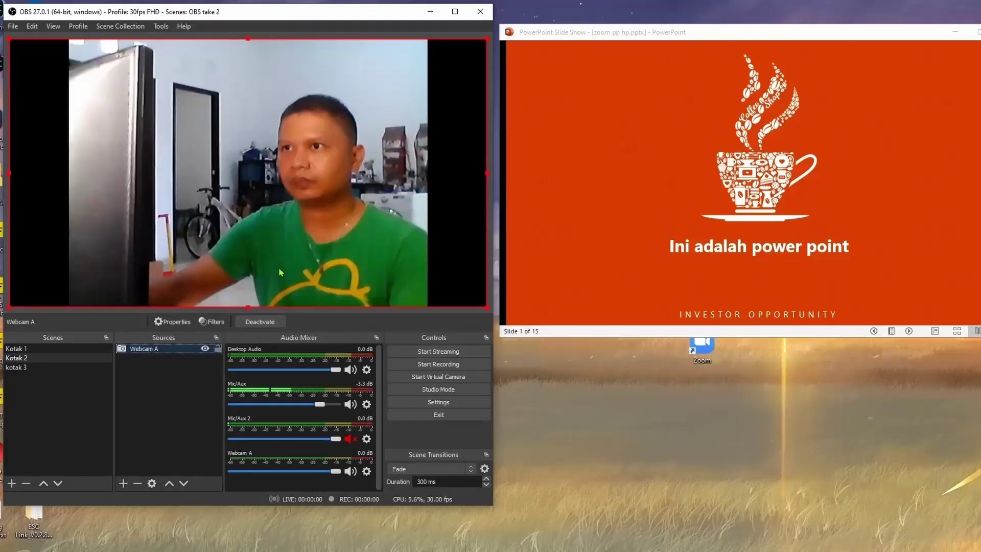
click(163, 417)
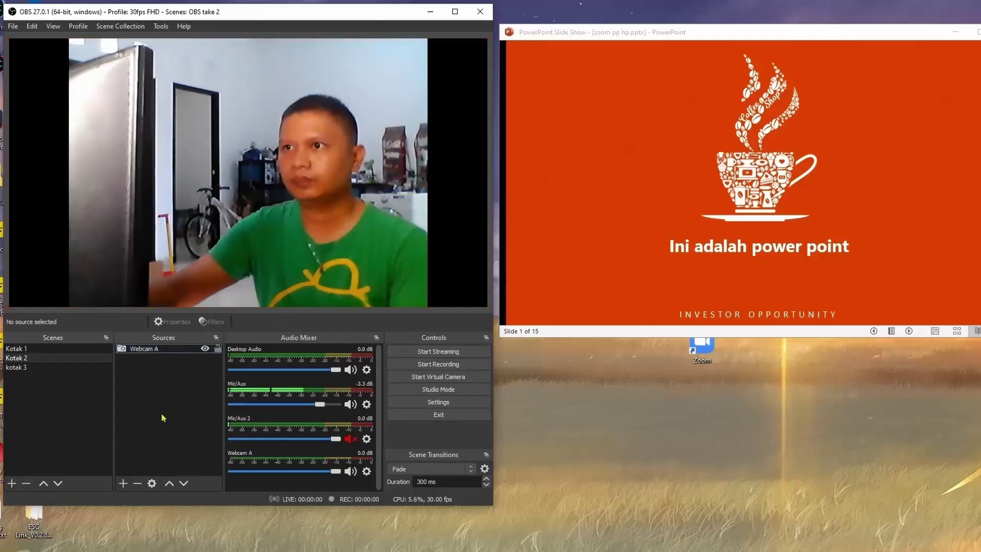
Add the existing Logo image source to Kotak 2, after comparing it with Background Image.
click(122, 483)
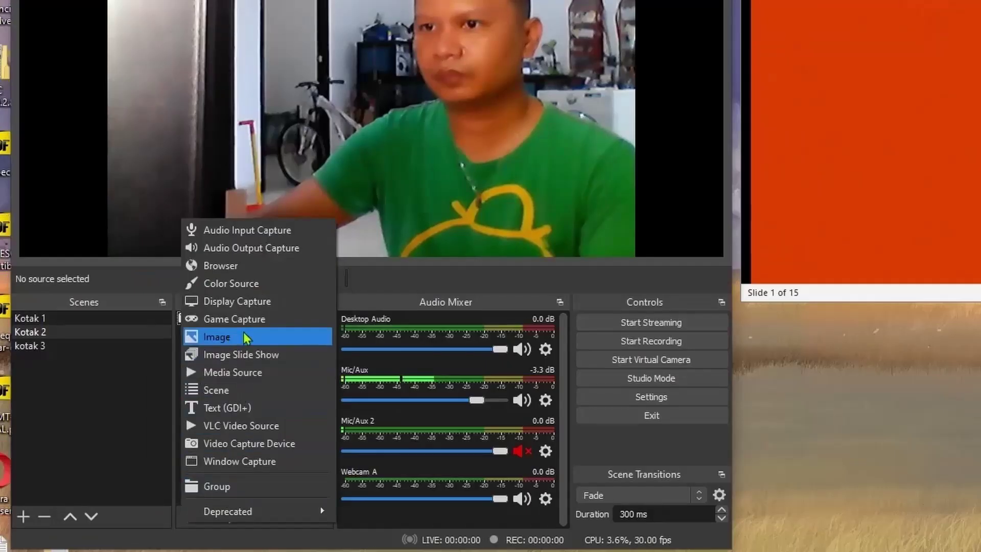
click(293, 336)
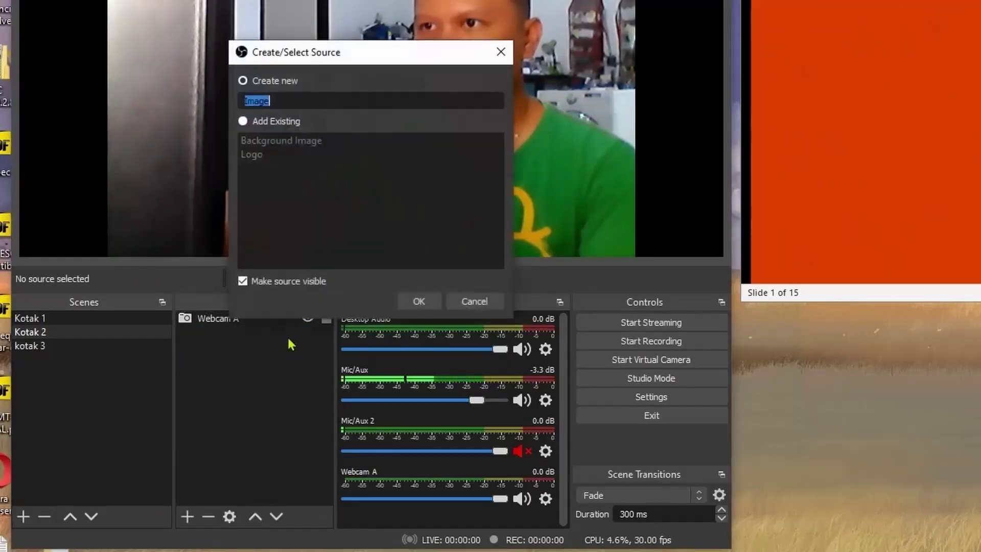
click(271, 125)
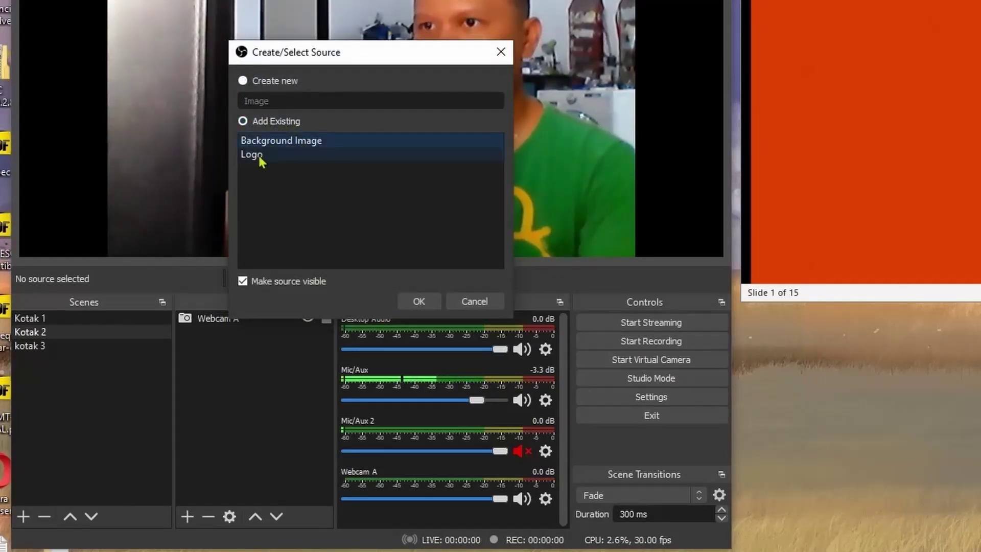
click(291, 143)
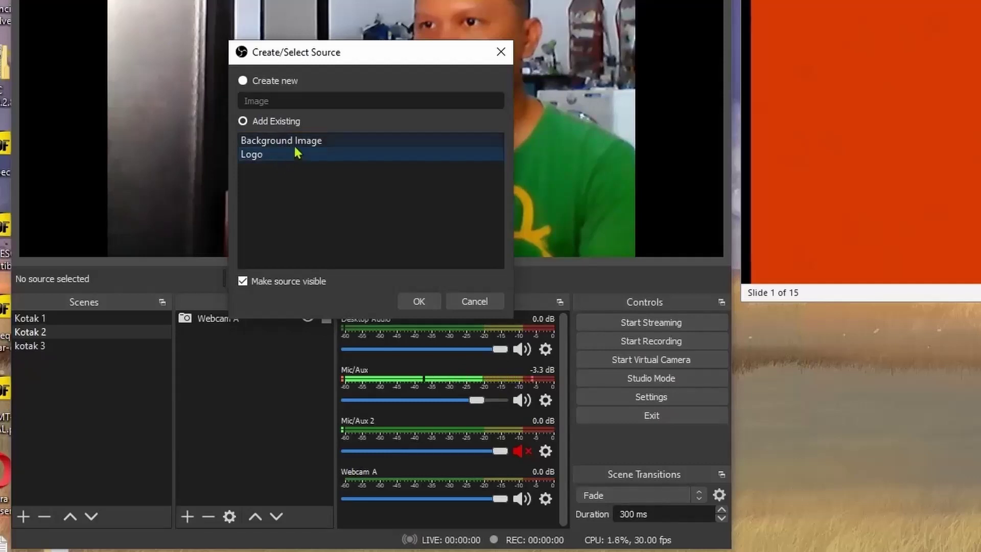
click(294, 158)
click(300, 145)
click(295, 155)
click(307, 145)
click(260, 156)
click(292, 143)
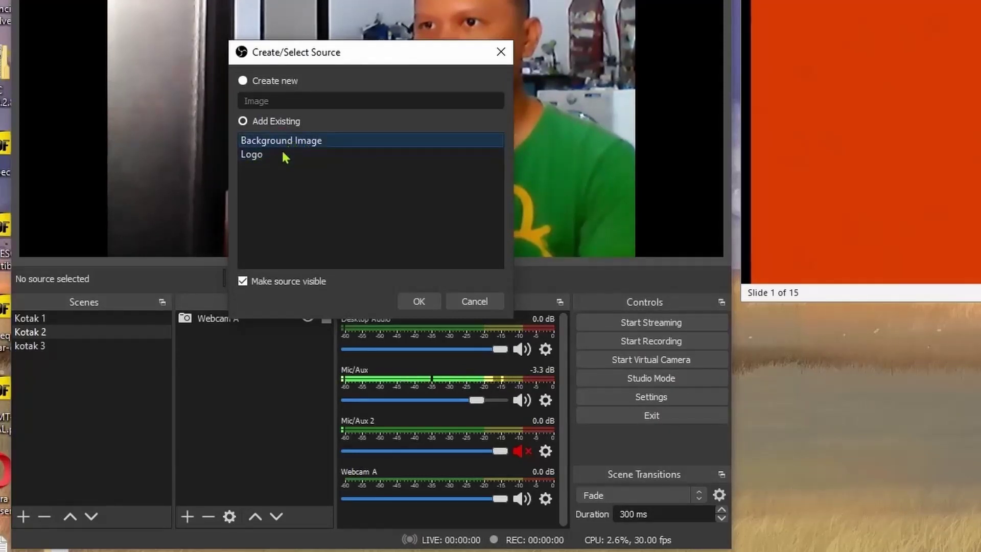
click(292, 155)
click(295, 145)
click(299, 154)
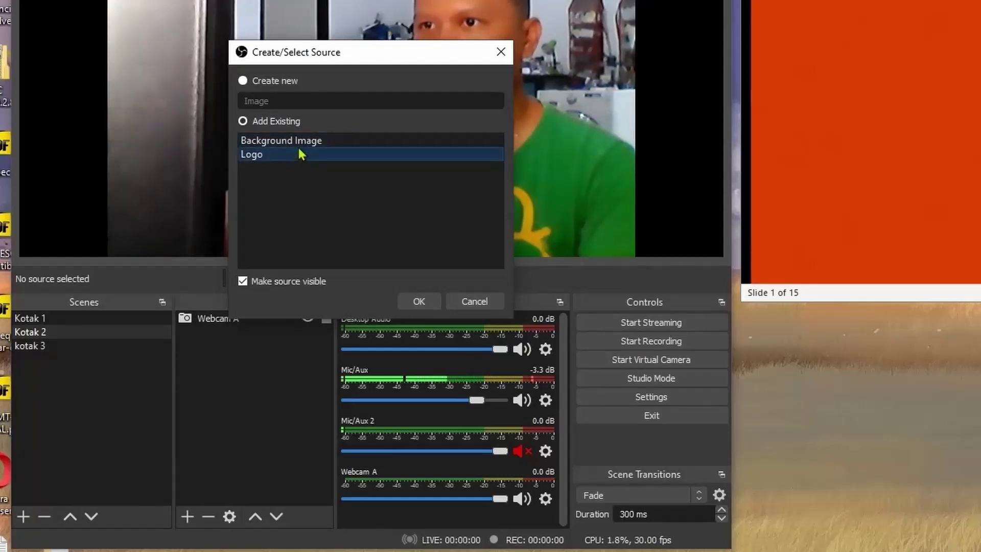
click(297, 145)
click(301, 155)
click(284, 159)
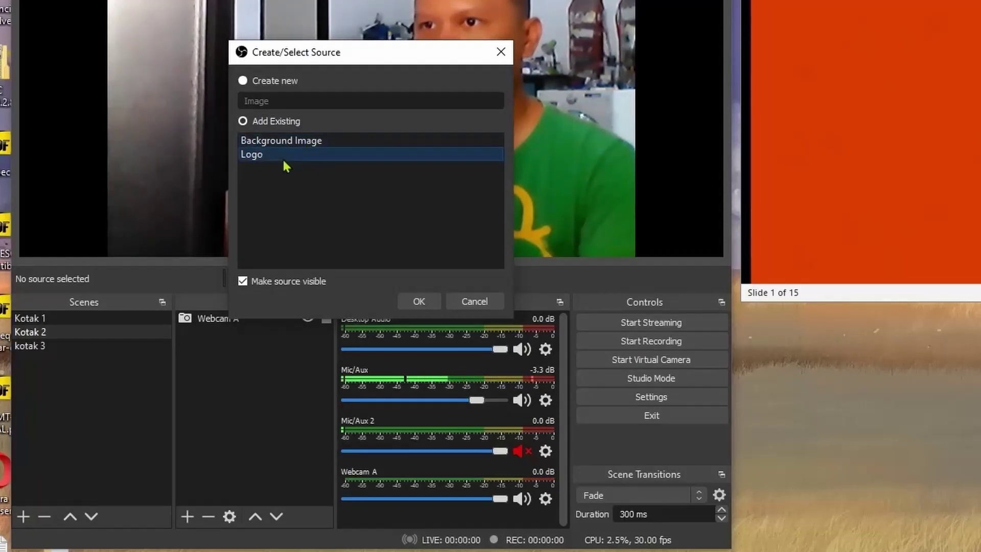
click(418, 302)
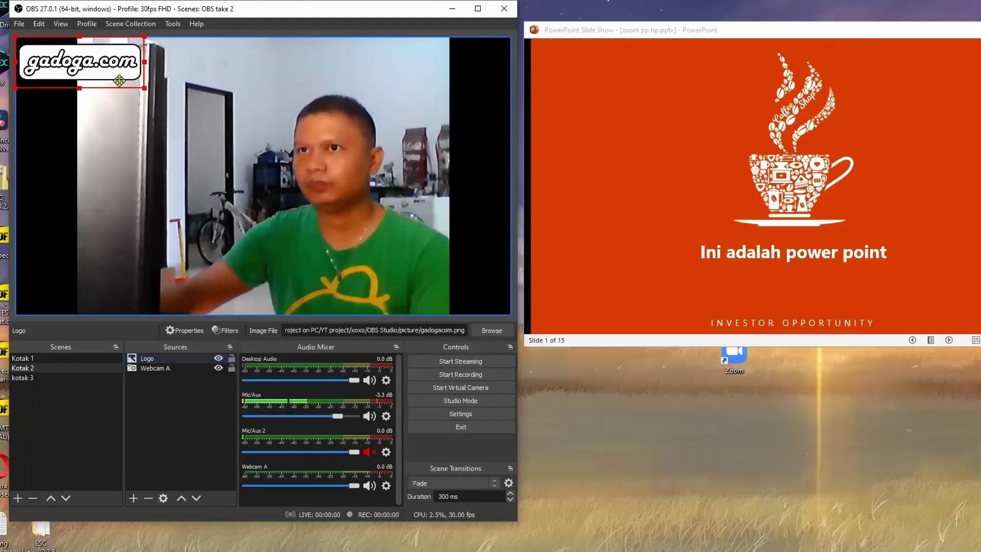
Move the gadoga.com logo to the bottom-left of the preview.
drag(119, 80, 126, 292)
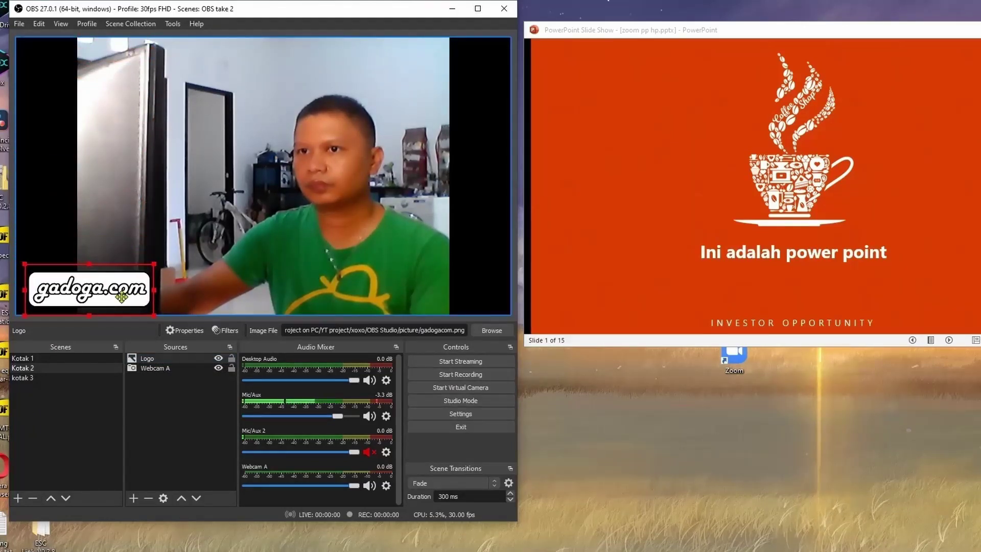
click(184, 418)
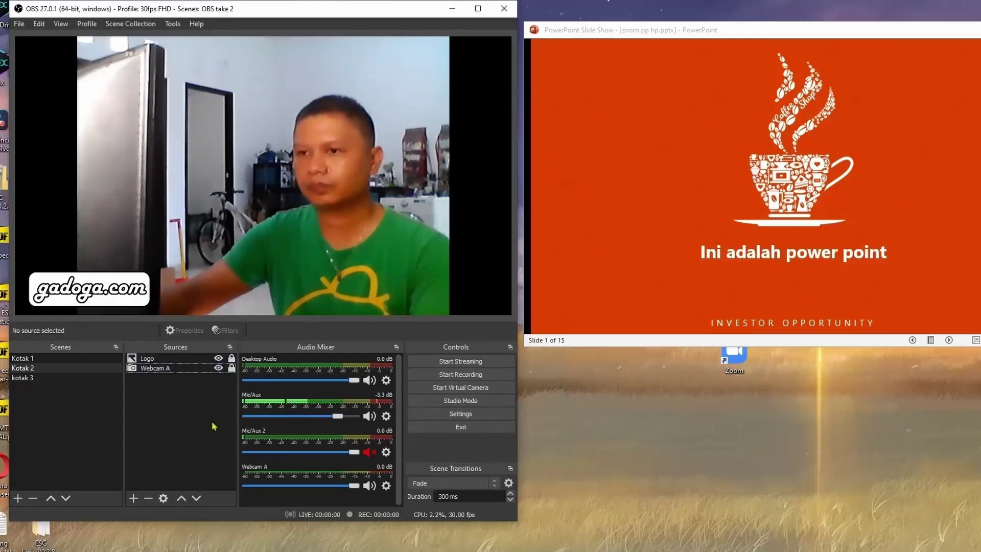
click(199, 532)
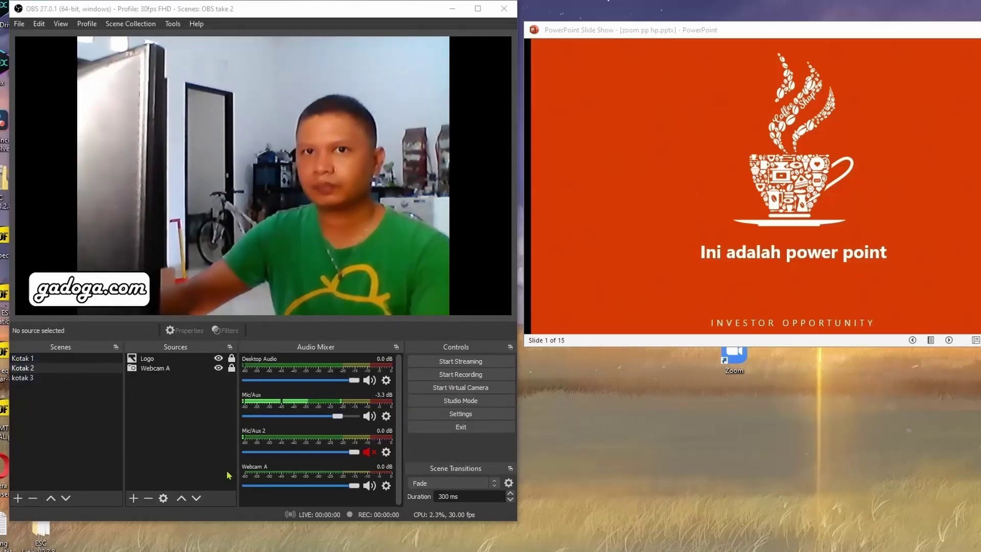
Switch between Kotak 2 and Kotak 1 to preview the current Fade transition.
click(89, 369)
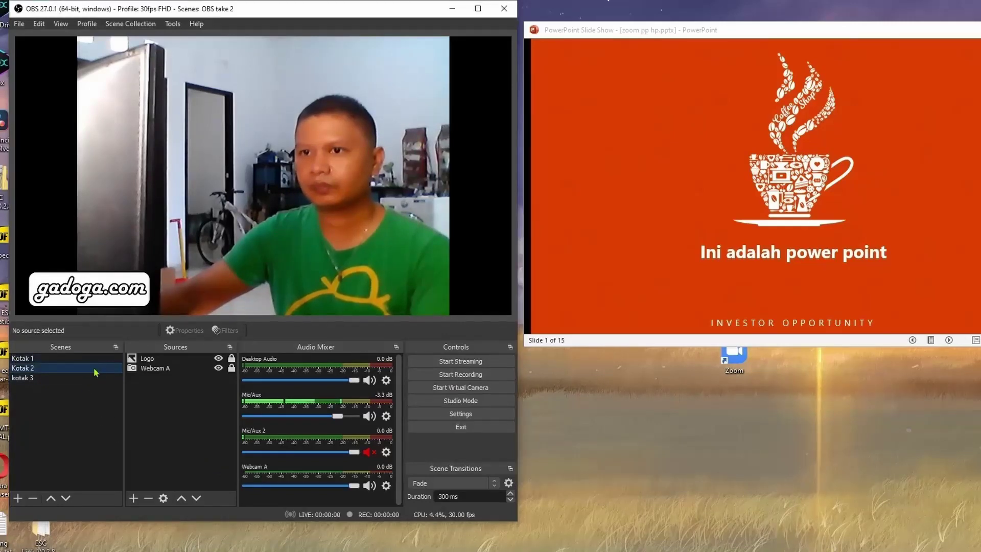
click(77, 361)
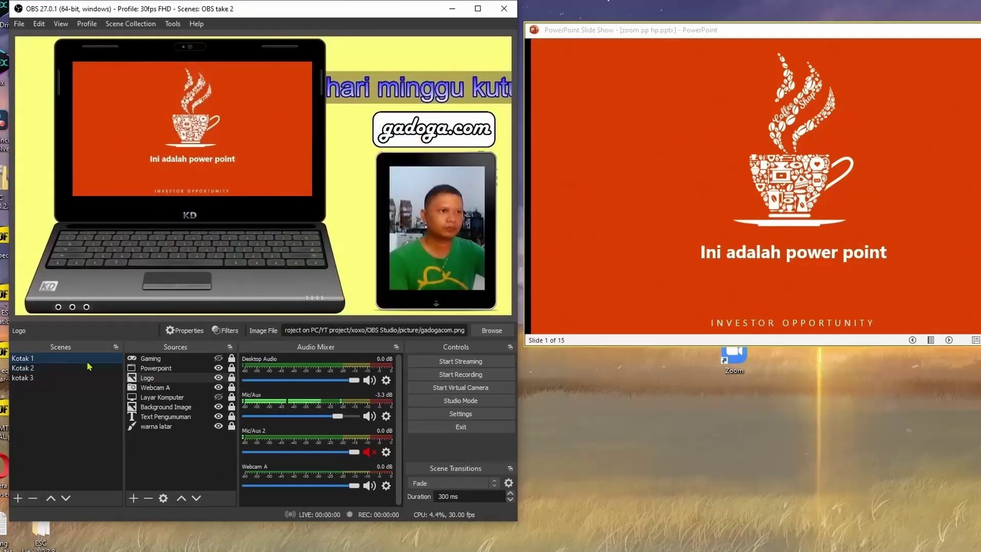
click(84, 367)
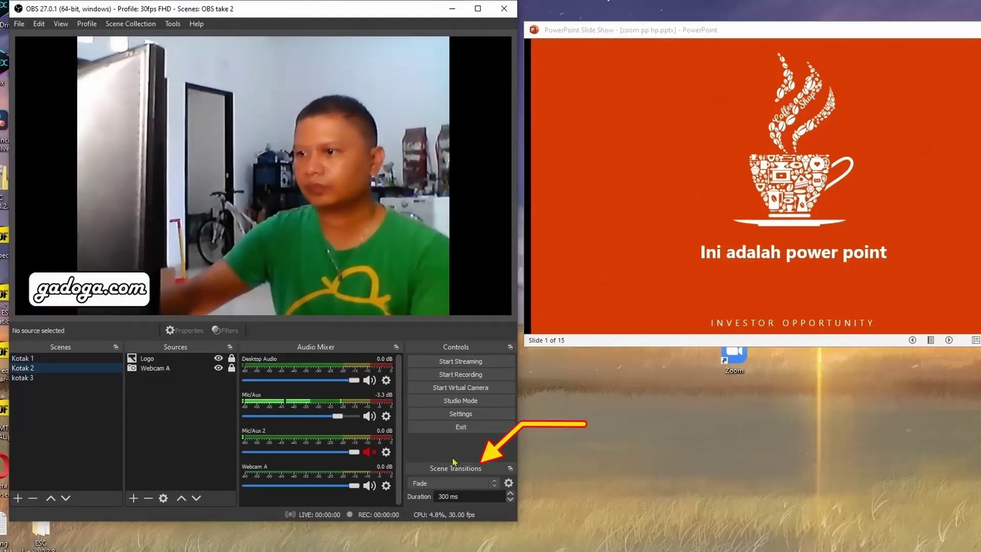
Set the scene transition to Slide and test it, ending on Kotak 1.
click(465, 486)
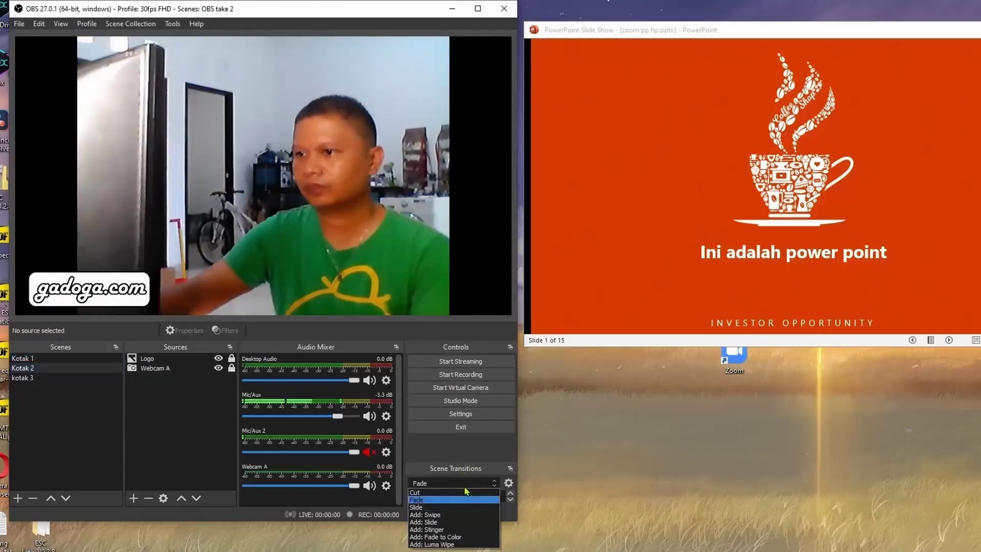
click(433, 510)
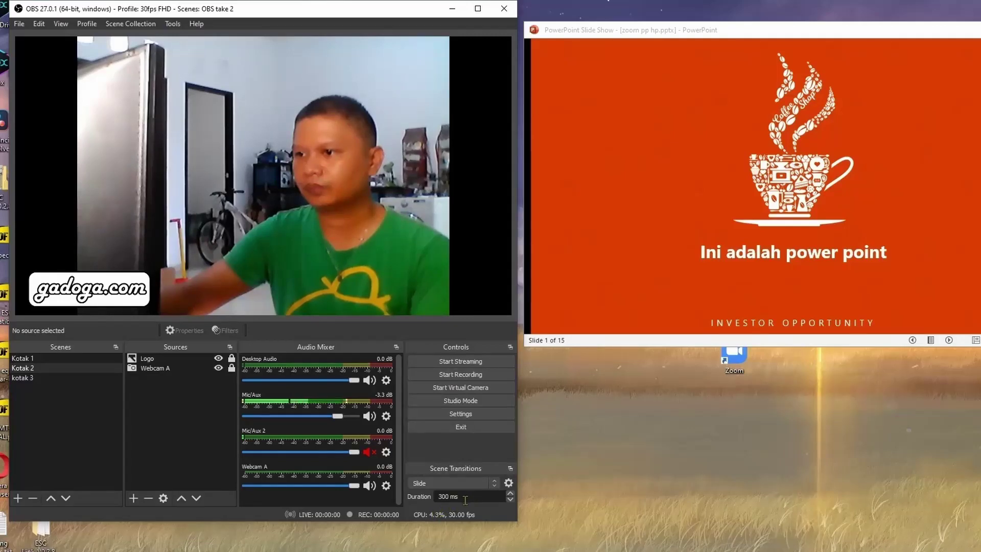
click(55, 361)
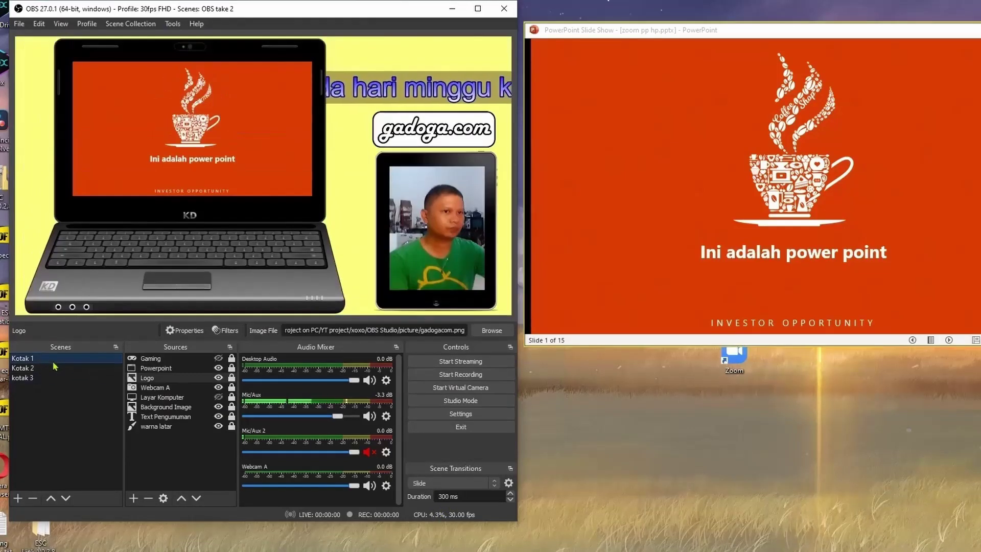
click(54, 368)
click(54, 362)
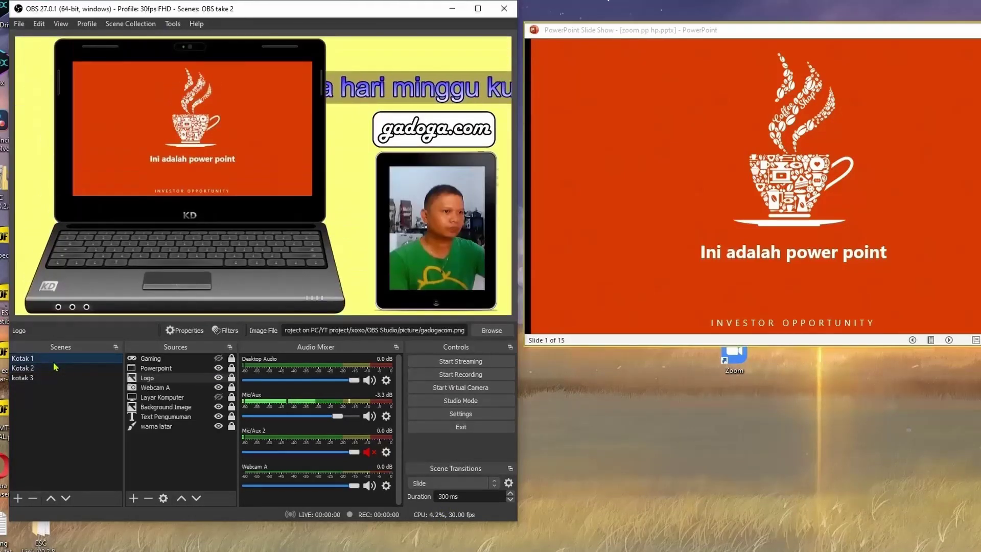
click(61, 24)
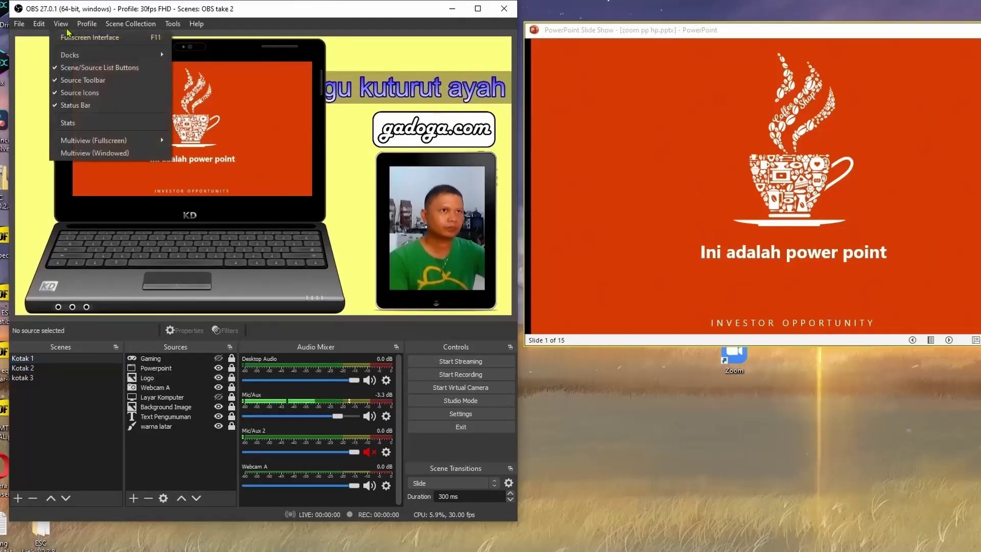
mouse_move(95, 58)
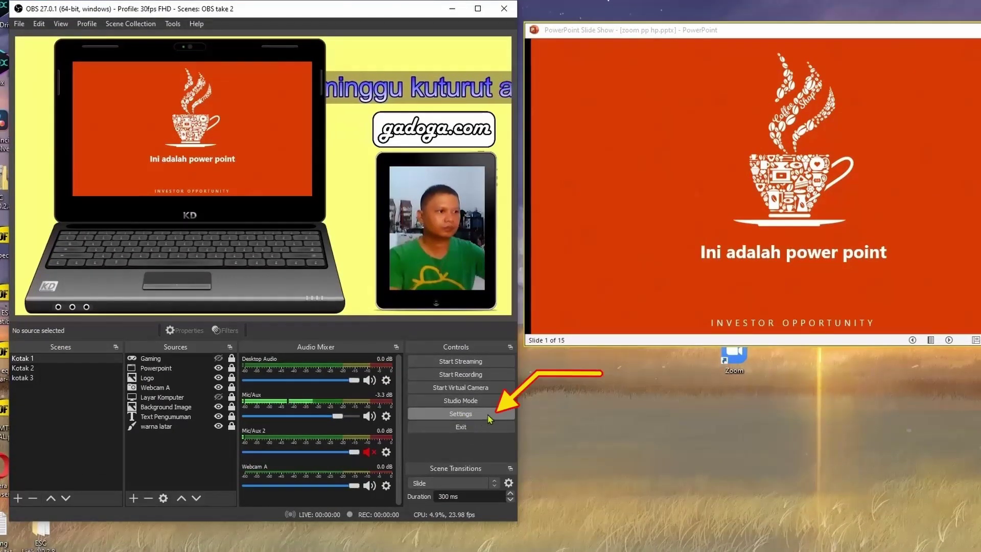
Keep 1920x1080 canvas and output with Bicubic downscaling, set 30 FPS, and apply.
click(470, 414)
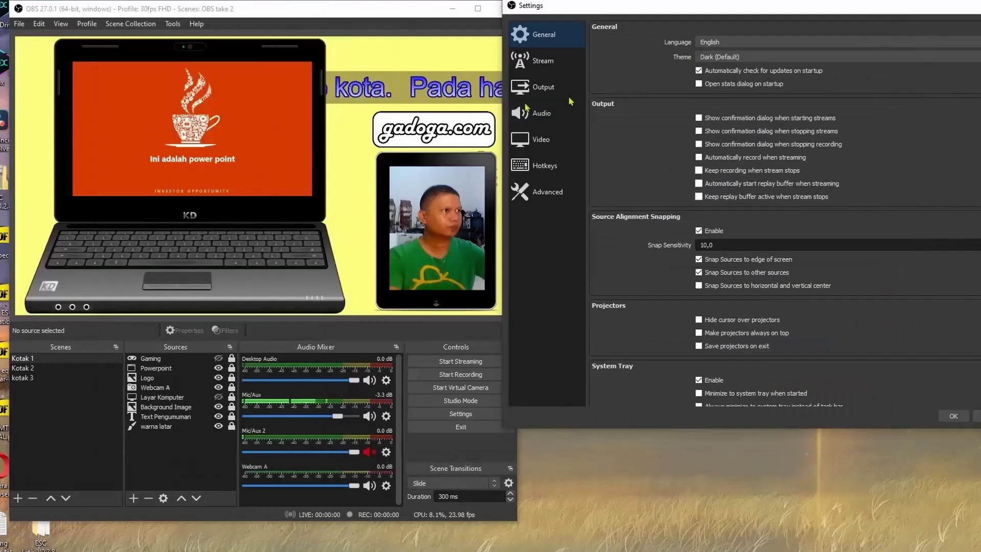
click(566, 143)
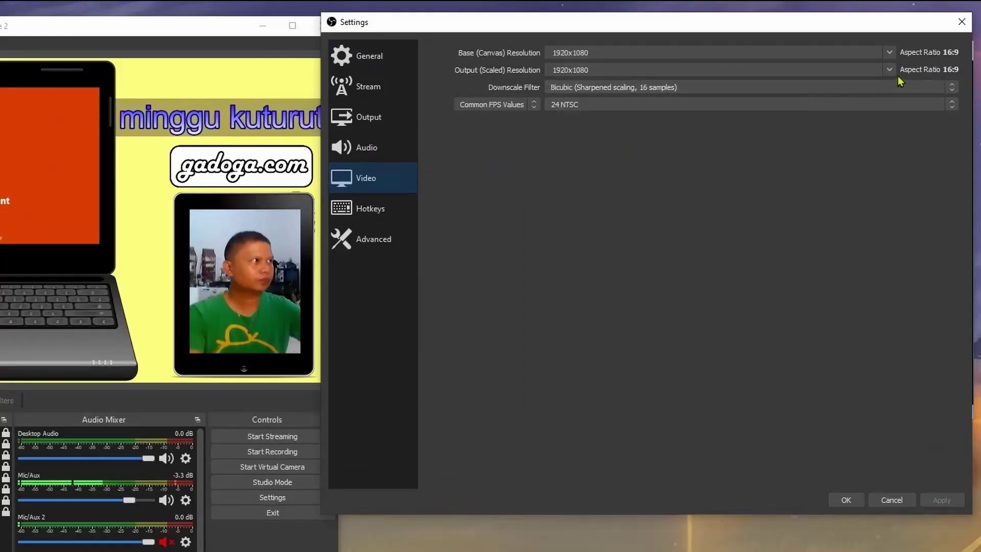
click(889, 70)
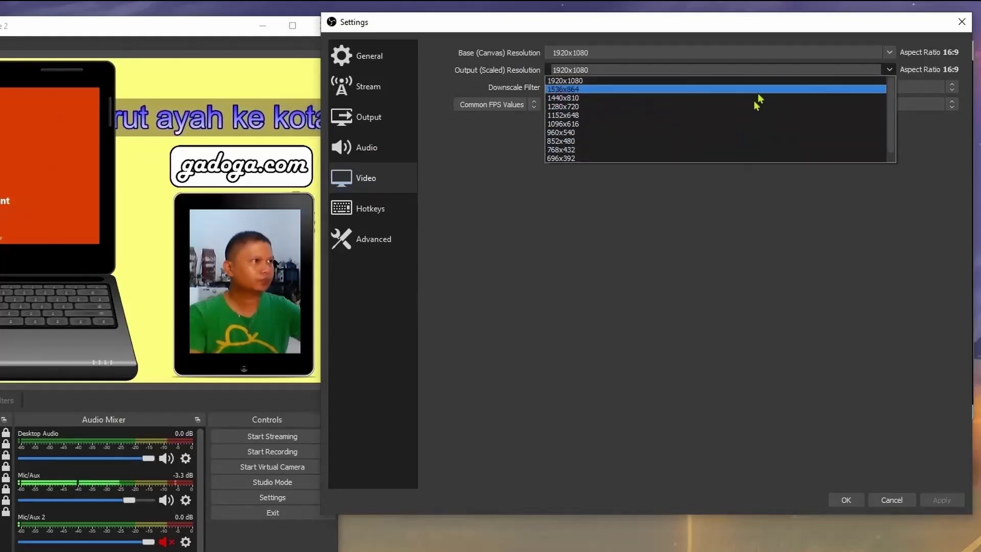
click(728, 81)
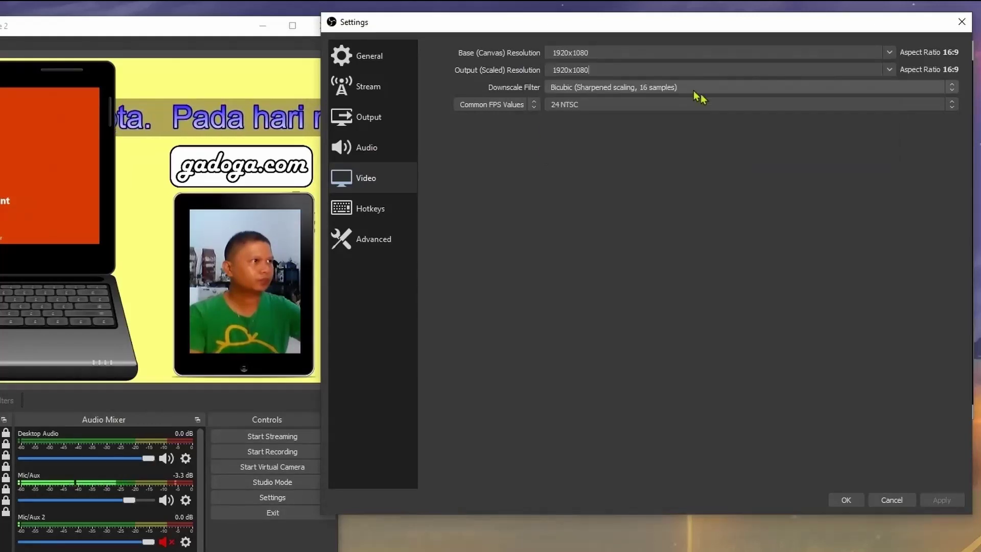
click(889, 52)
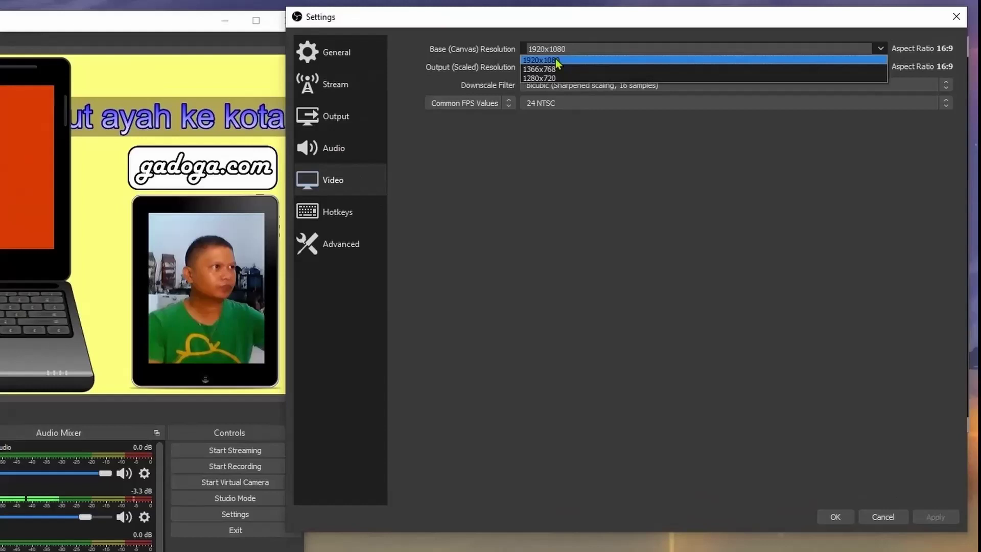
click(541, 60)
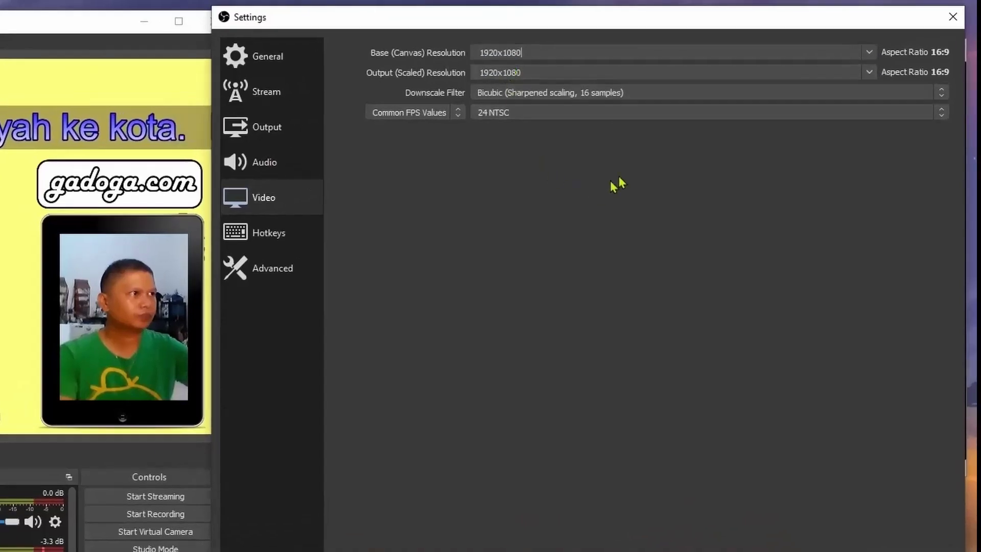
click(943, 93)
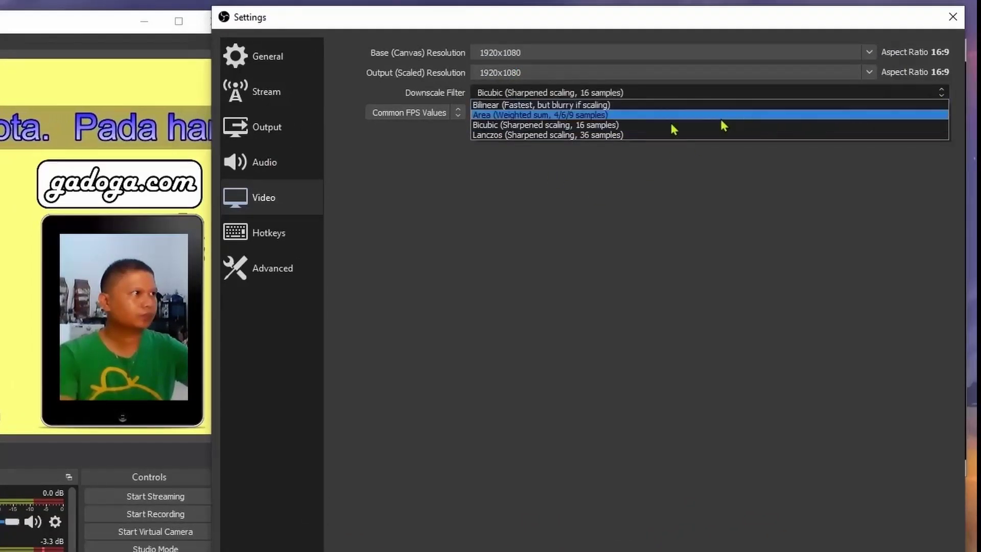
click(606, 126)
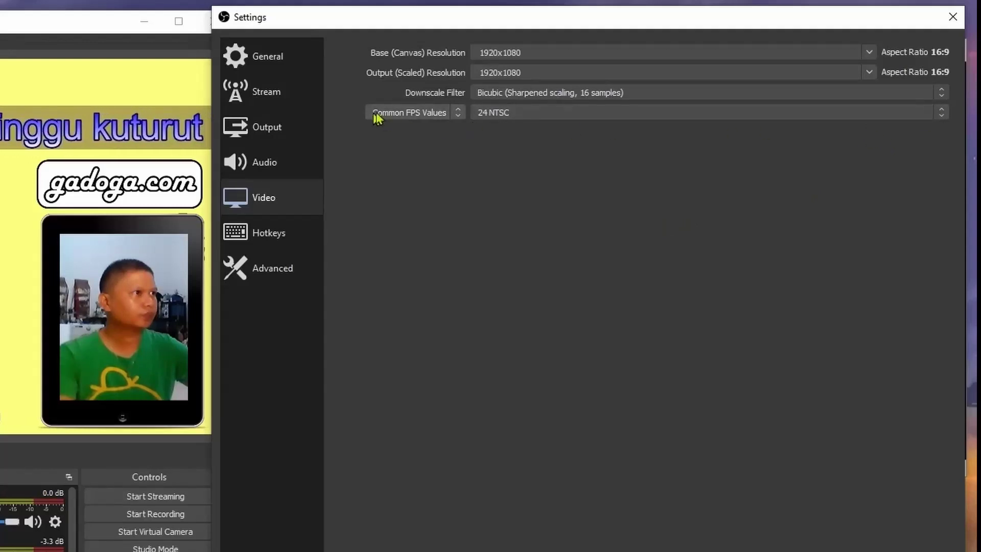
click(941, 113)
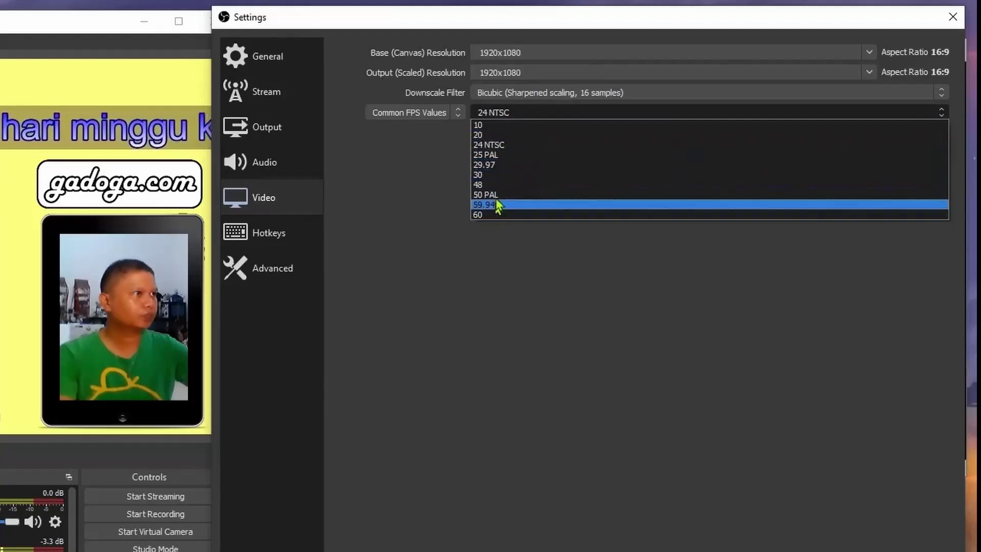
click(502, 175)
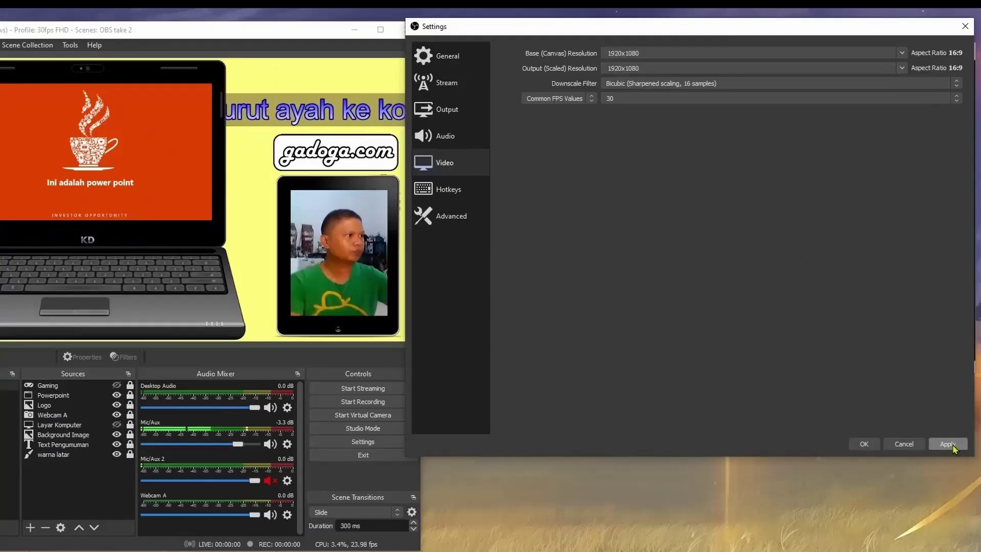
click(948, 444)
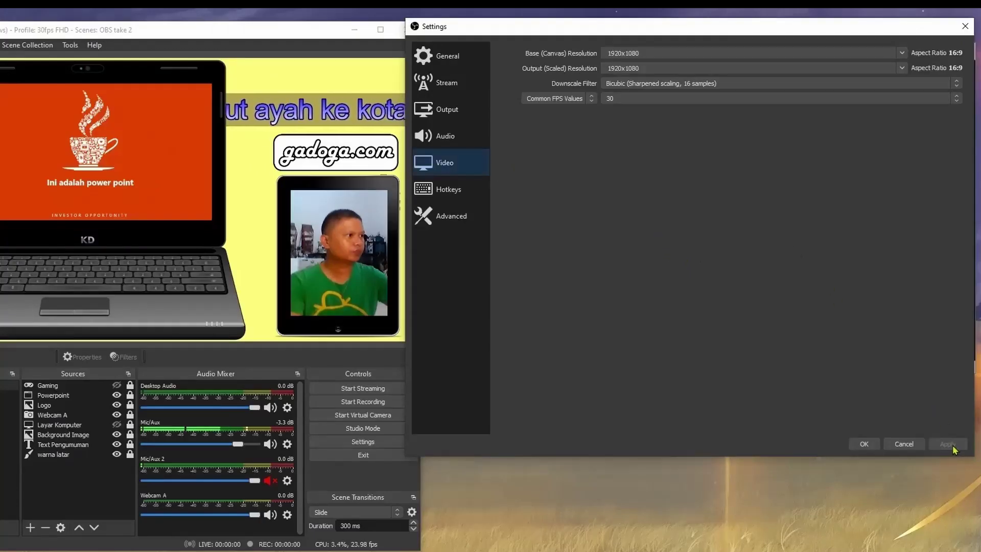
In Output settings, confirm the recording path is D:/Recorder/OBS Recording without changing it.
click(465, 117)
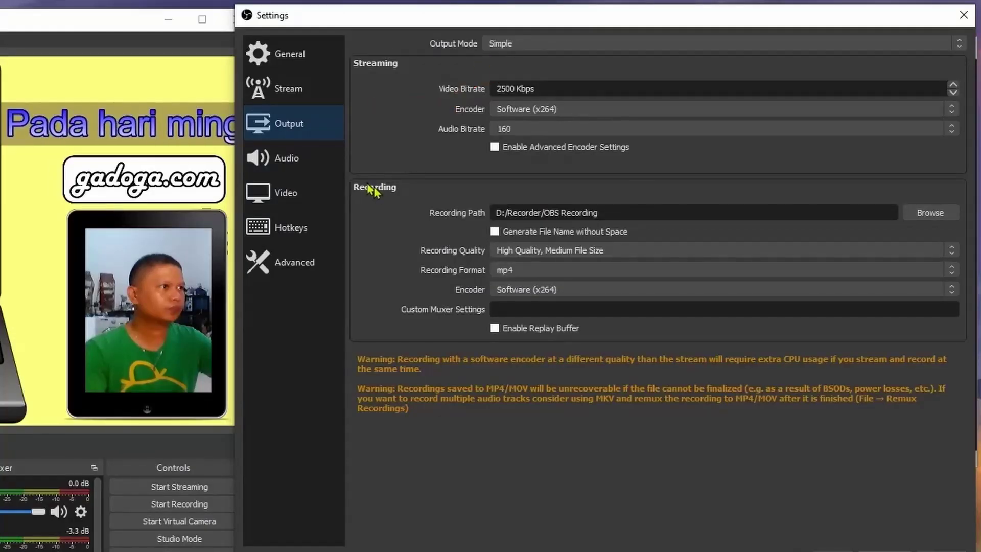
click(928, 215)
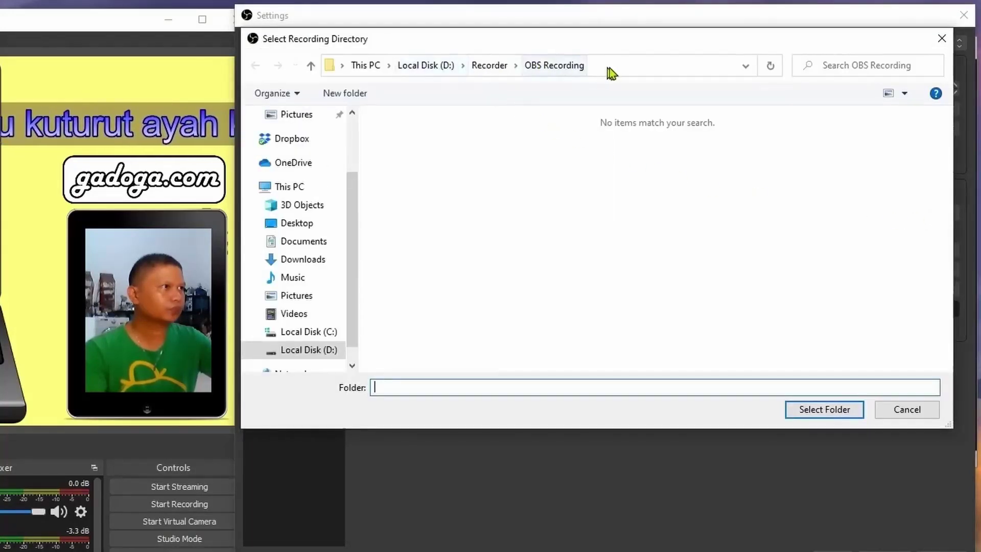
click(612, 66)
click(575, 192)
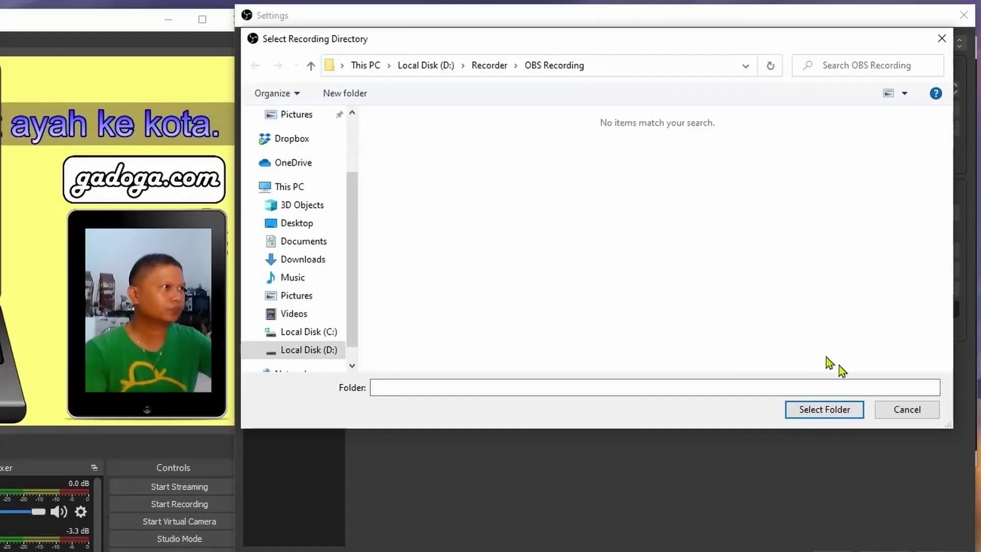
click(914, 414)
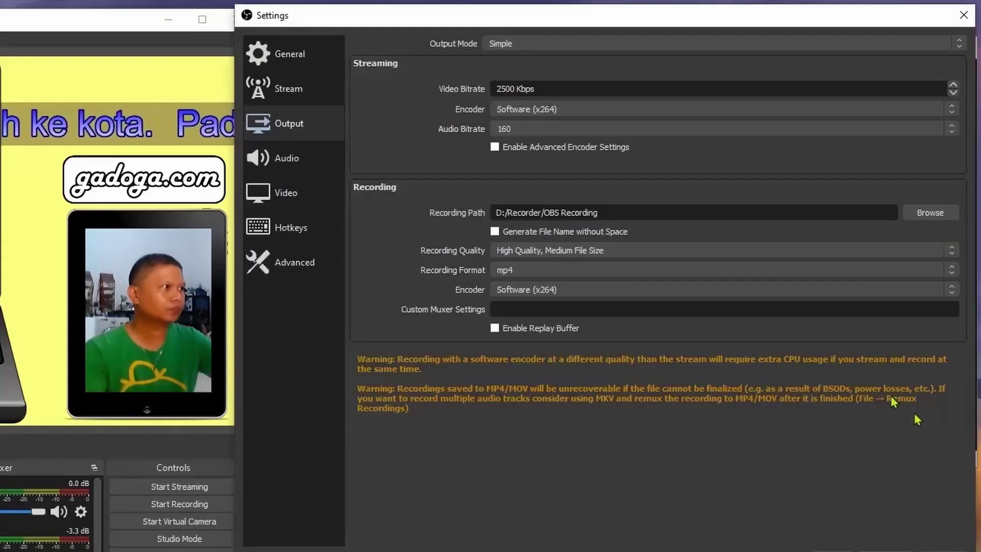
Keep recording quality and mp4 format, trying other encoders before returning to Software (x264).
click(581, 253)
click(567, 271)
click(564, 275)
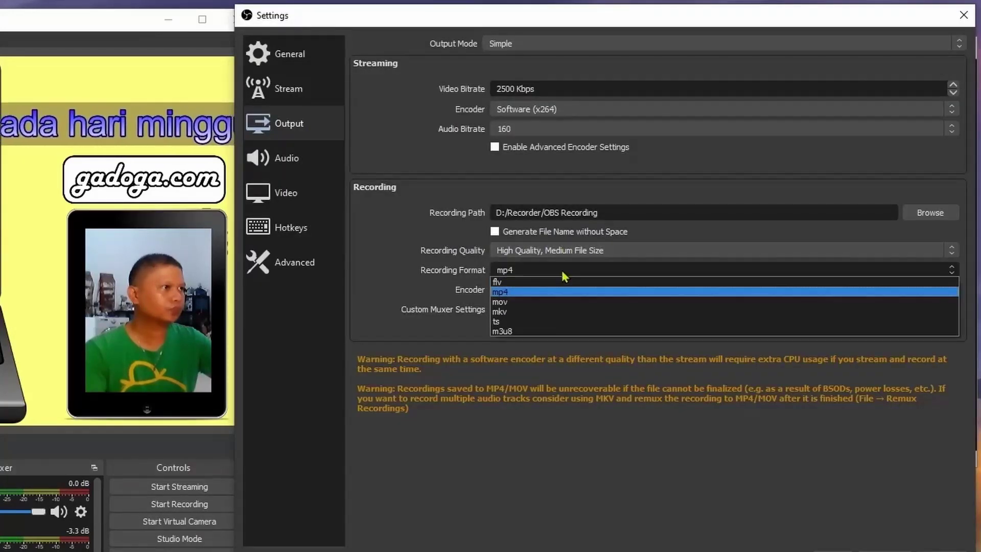
click(563, 276)
click(572, 289)
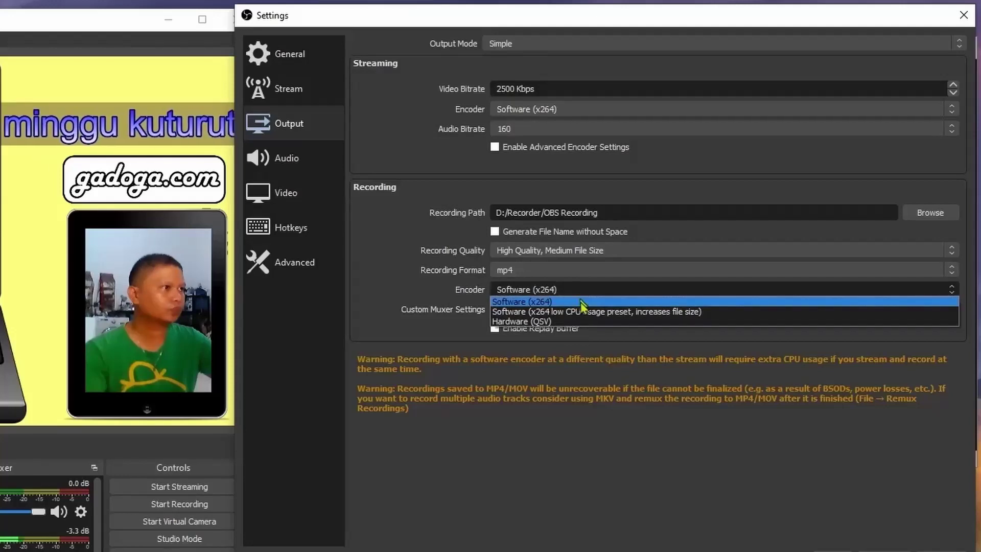
click(581, 322)
click(582, 290)
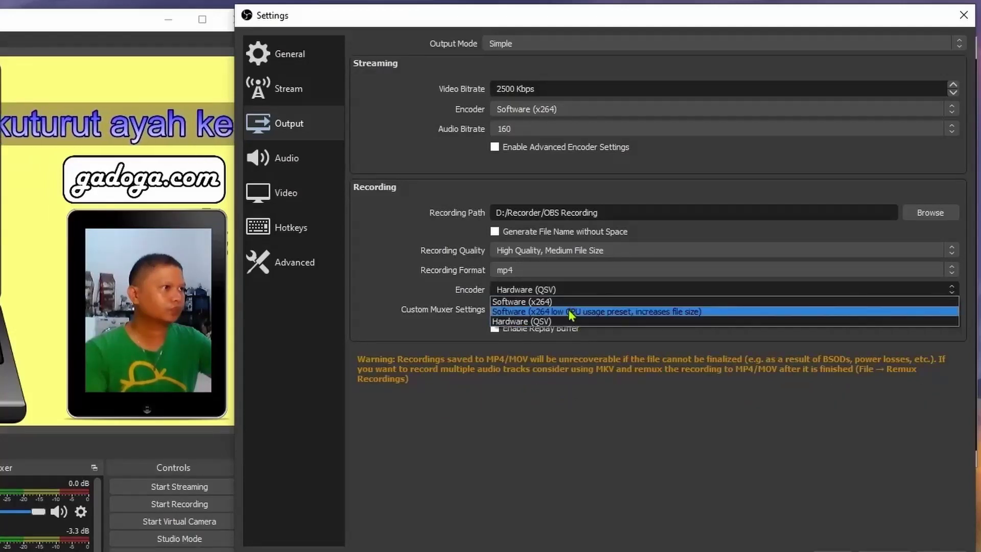
click(579, 310)
click(579, 290)
click(566, 300)
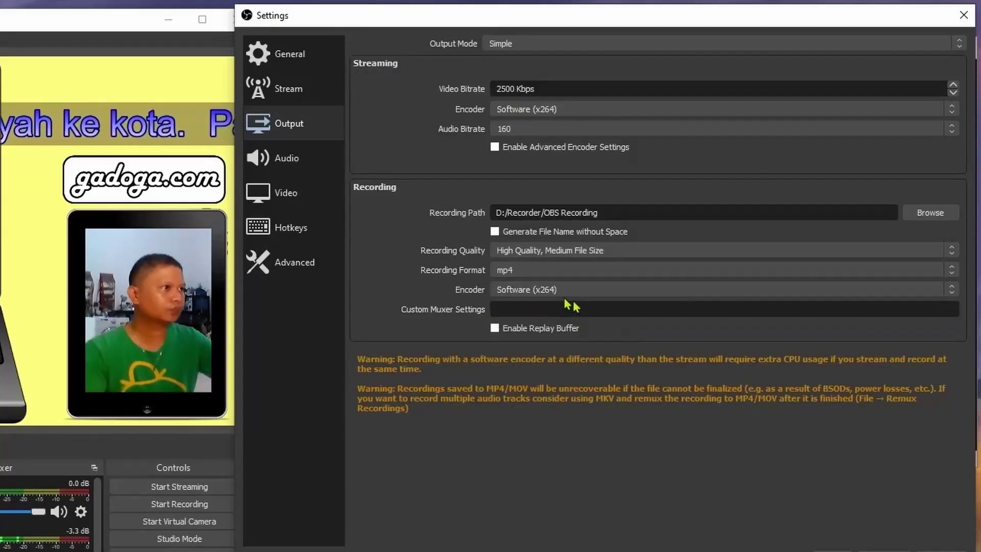
Keep the 2500 Kbps video bitrate and 160 audio bitrate, then apply the output settings.
click(594, 115)
click(594, 115)
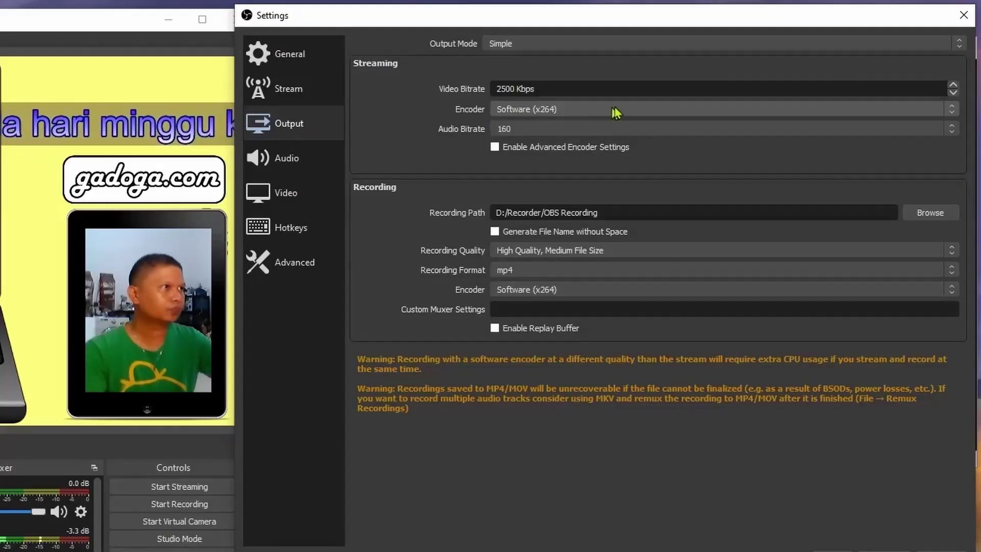
click(579, 88)
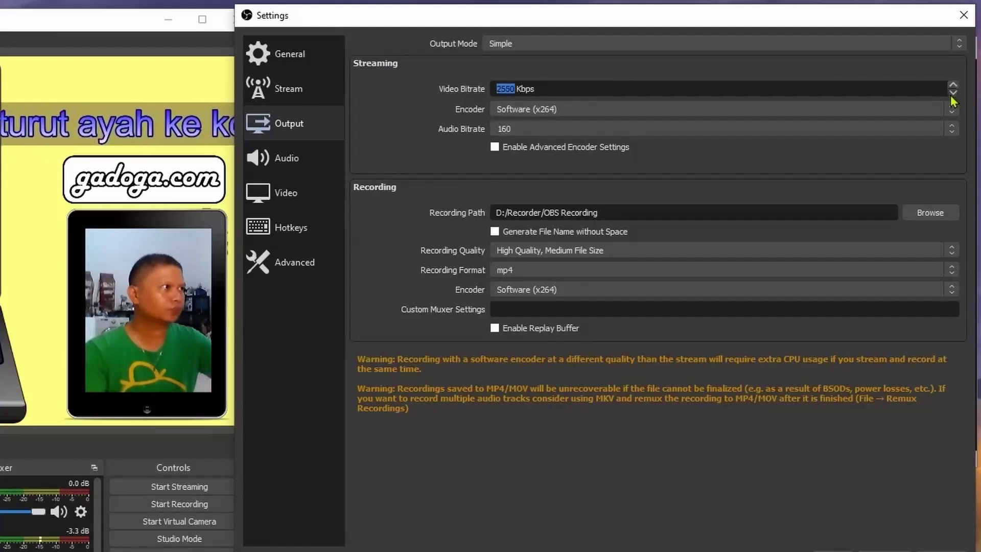
click(586, 130)
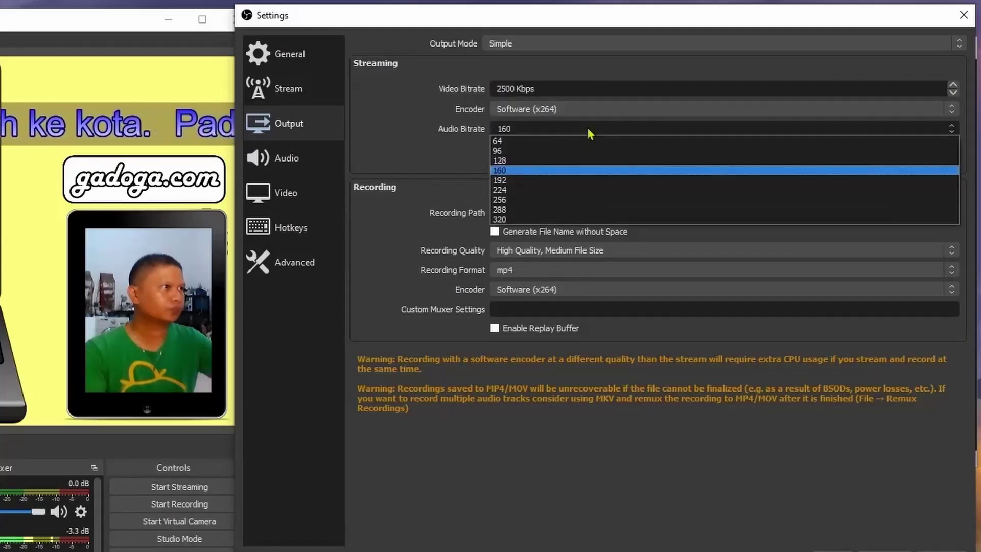
click(543, 174)
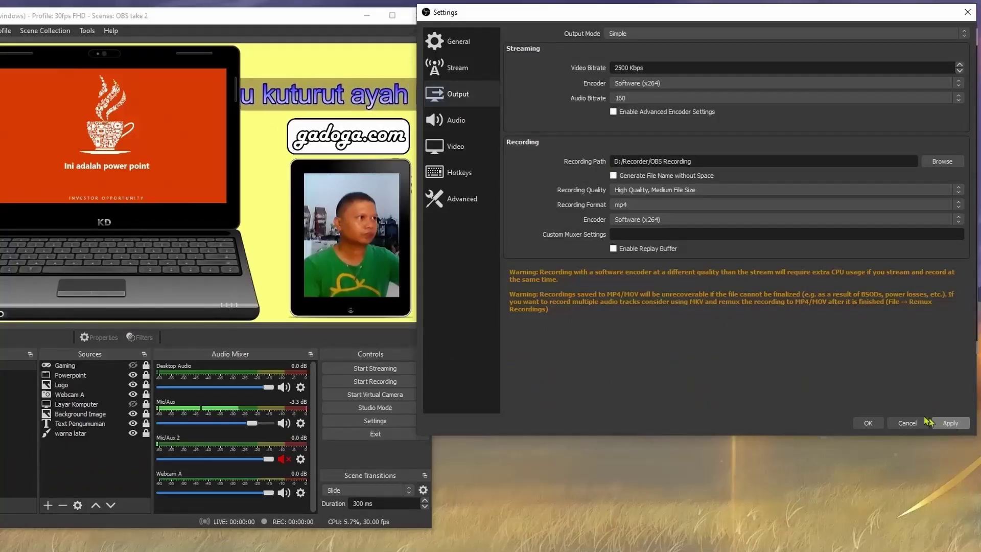
click(951, 424)
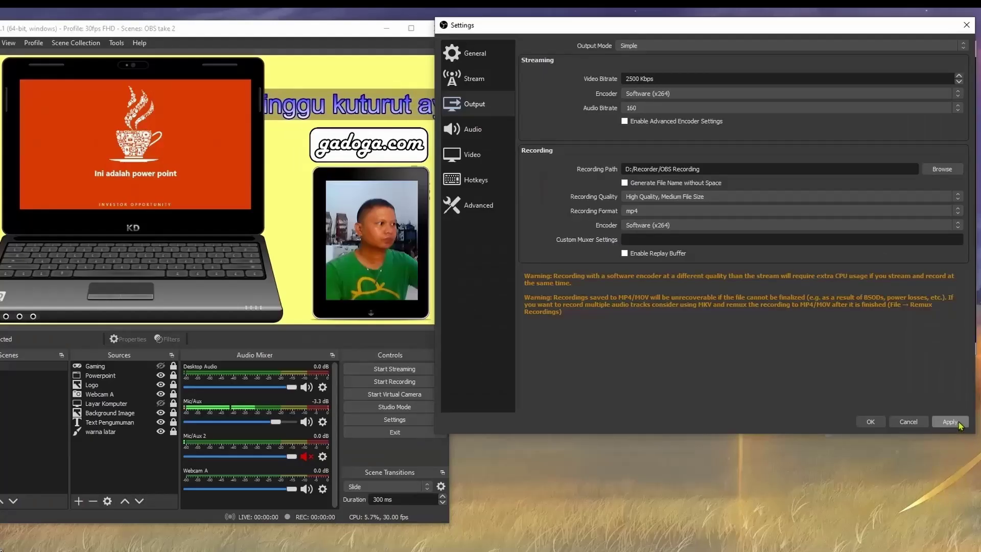
click(959, 423)
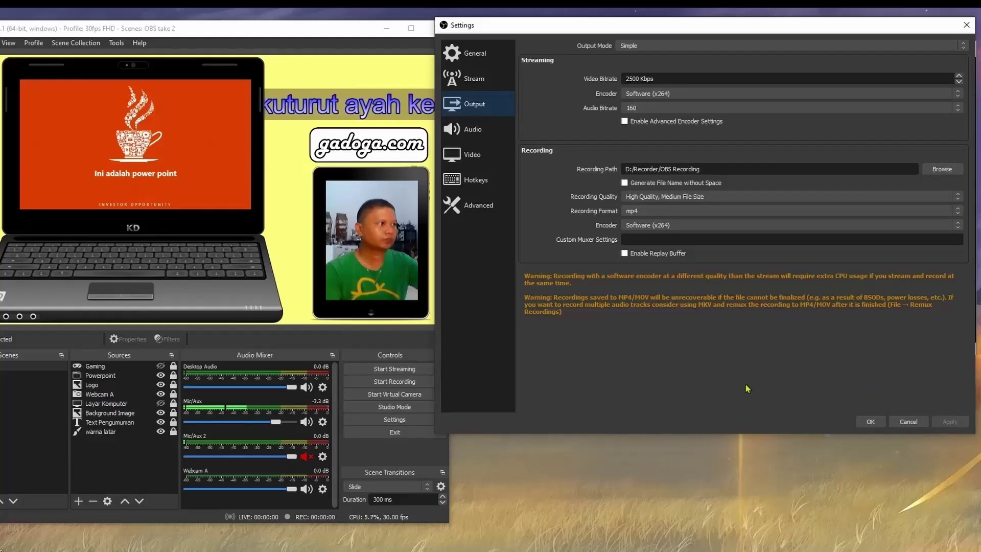
Set the stream service to YouTube - RTMPS, decline 1280x720, and keep the Primary ingest server.
click(491, 83)
click(678, 53)
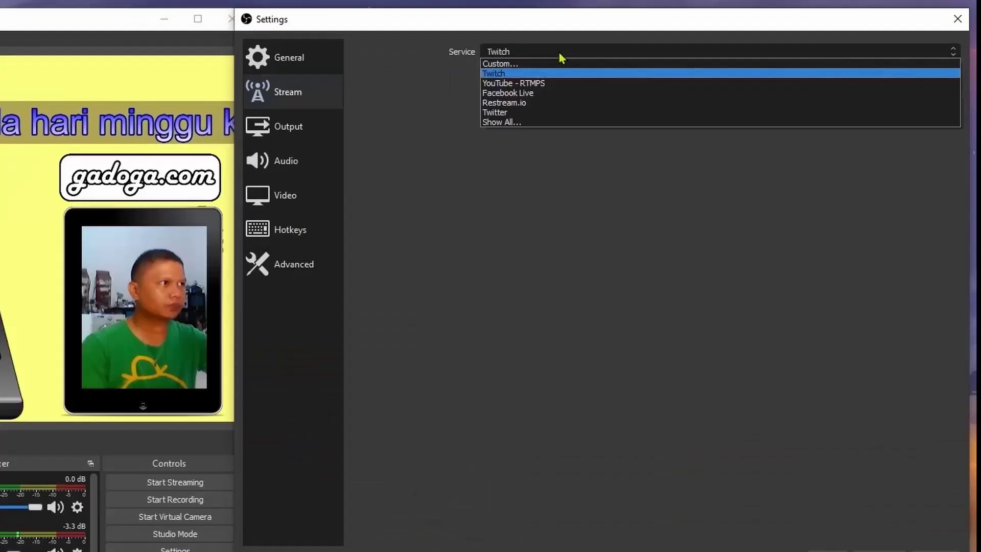
click(537, 123)
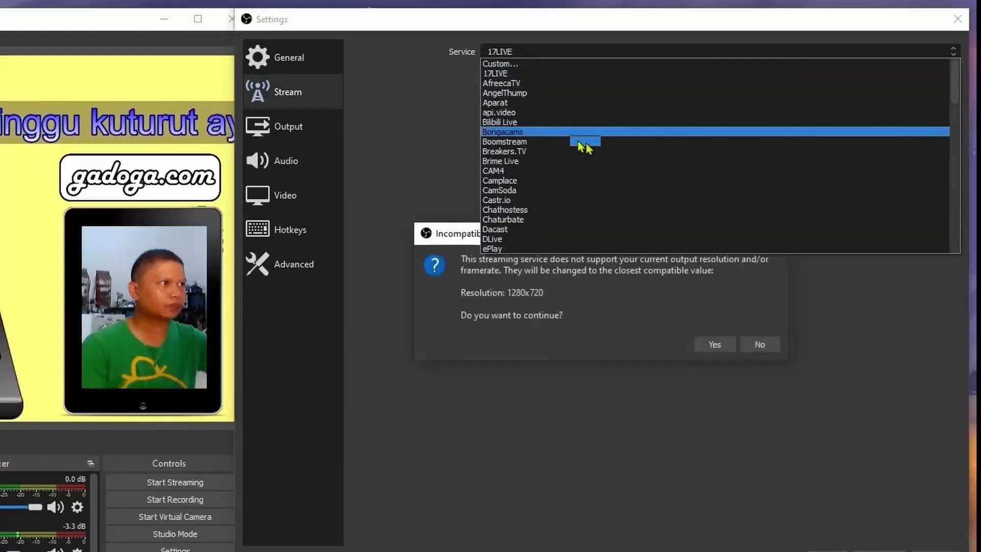
scroll(592, 162, down, 10)
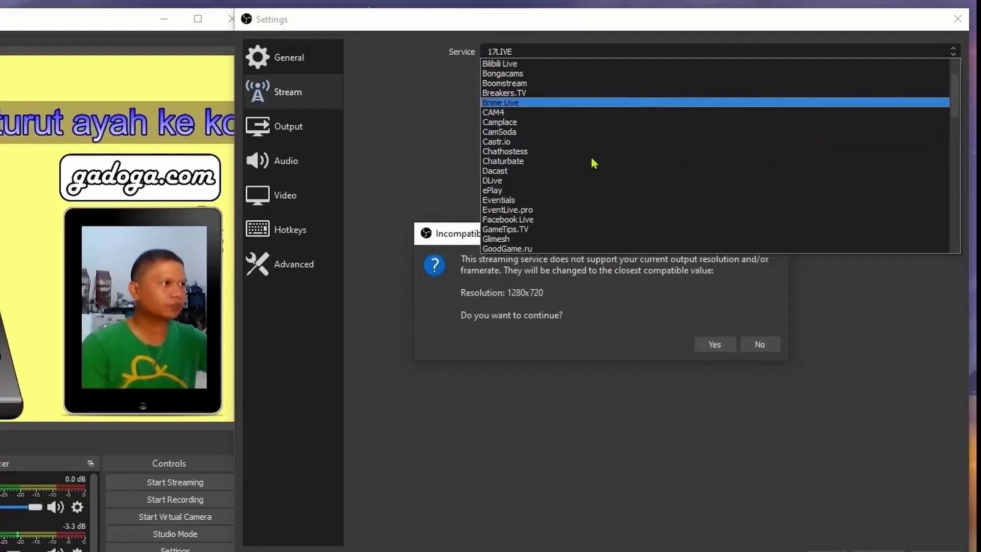
scroll(594, 165, down, 12)
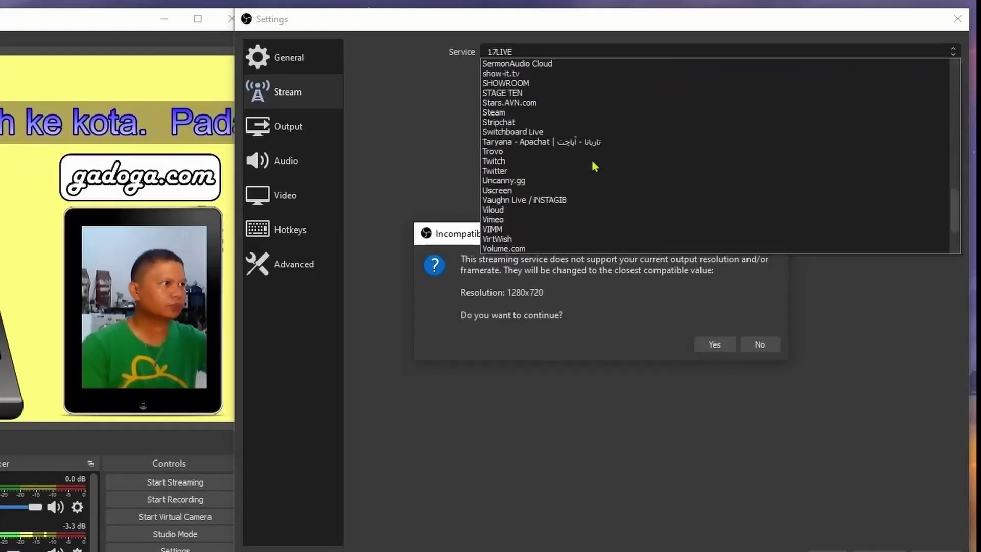
scroll(594, 166, down, 3)
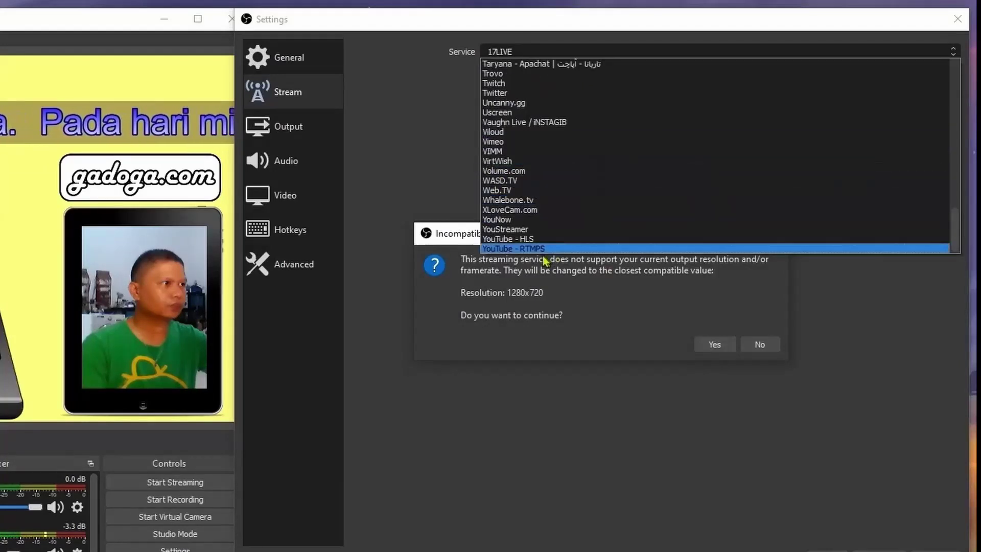
click(562, 251)
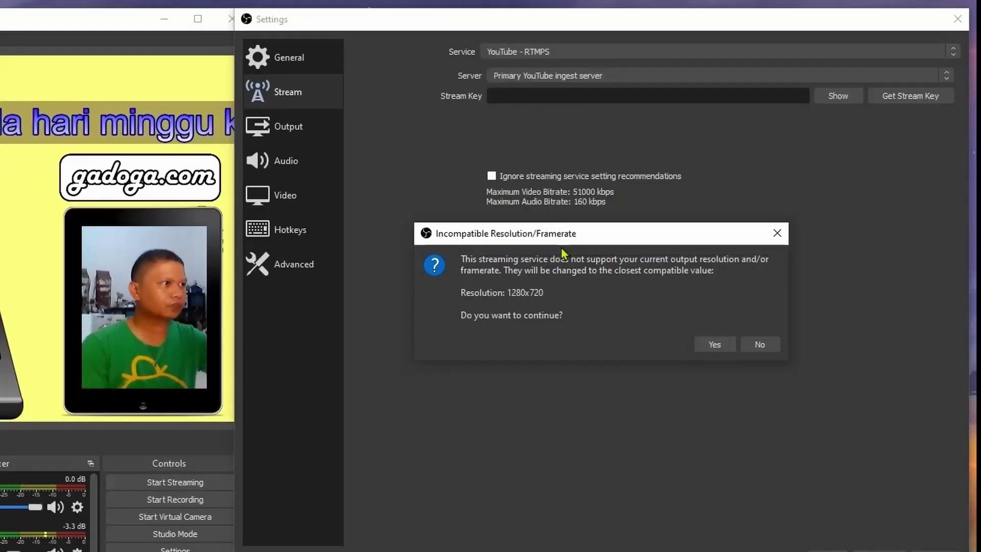
click(755, 344)
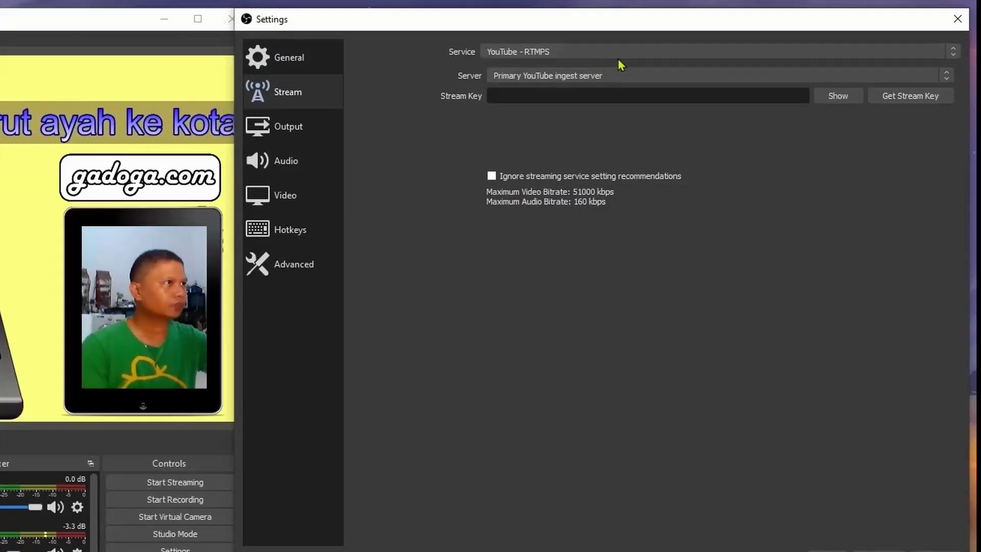
click(622, 85)
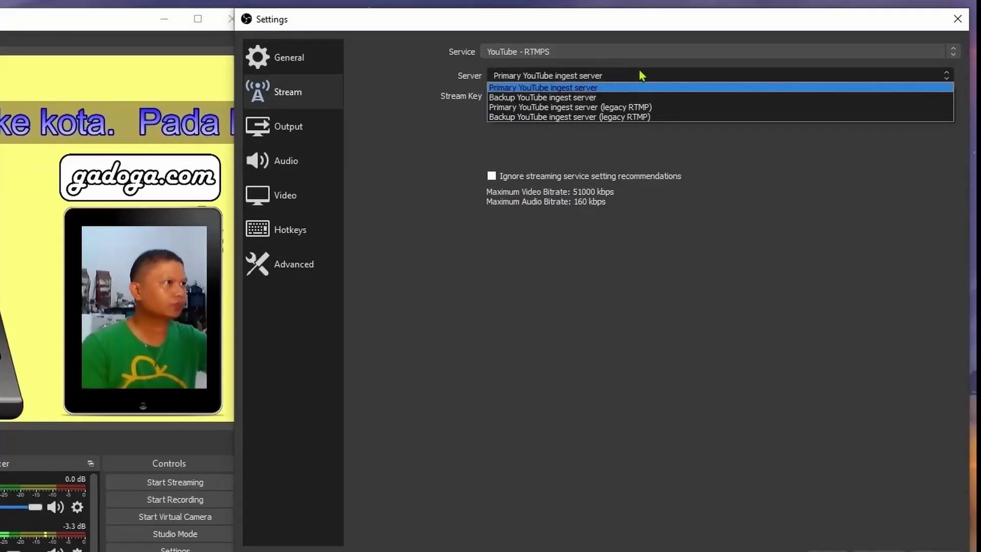
click(629, 78)
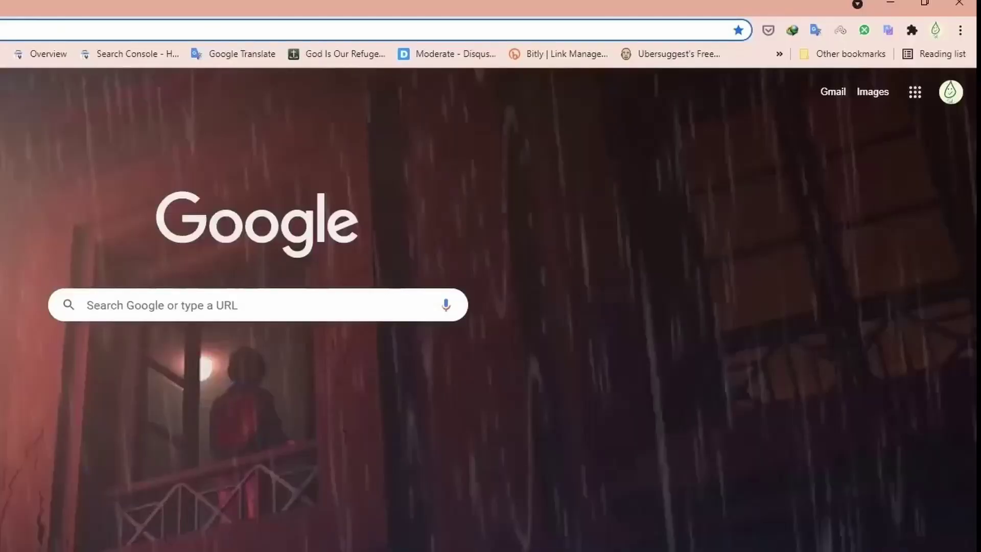
Load studio.youtube.com, go through Create > Go live, Stream and Webcam, ending on Manage.
text(studio)
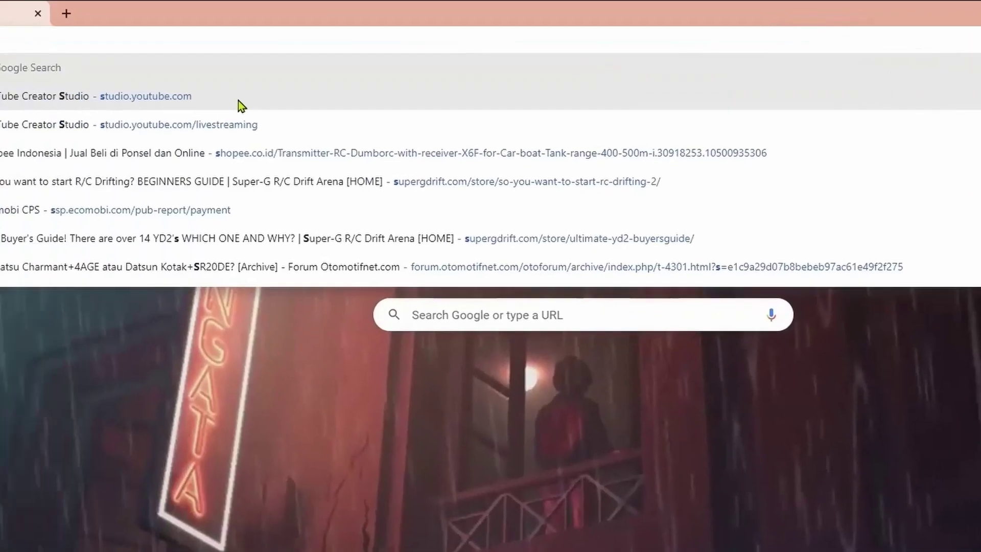
click(241, 102)
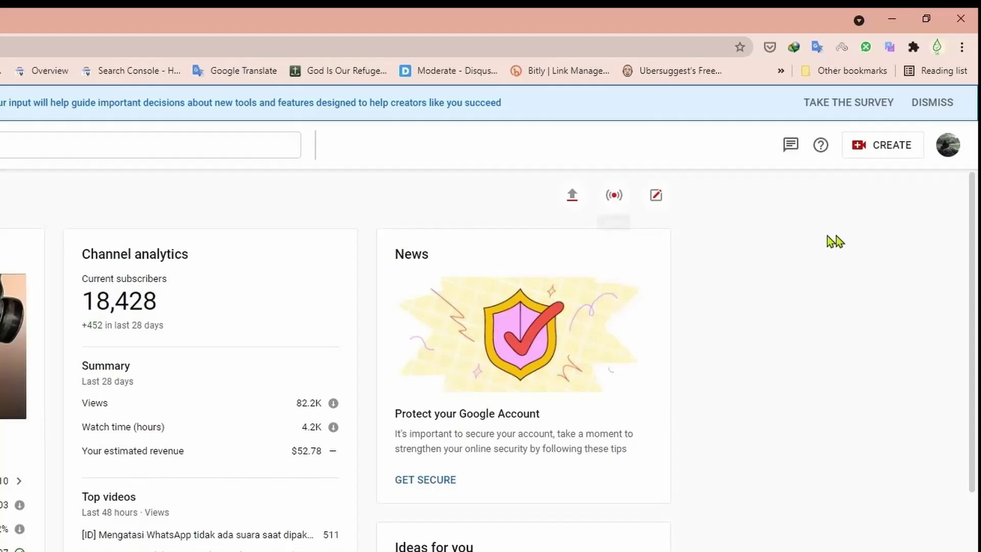
click(882, 154)
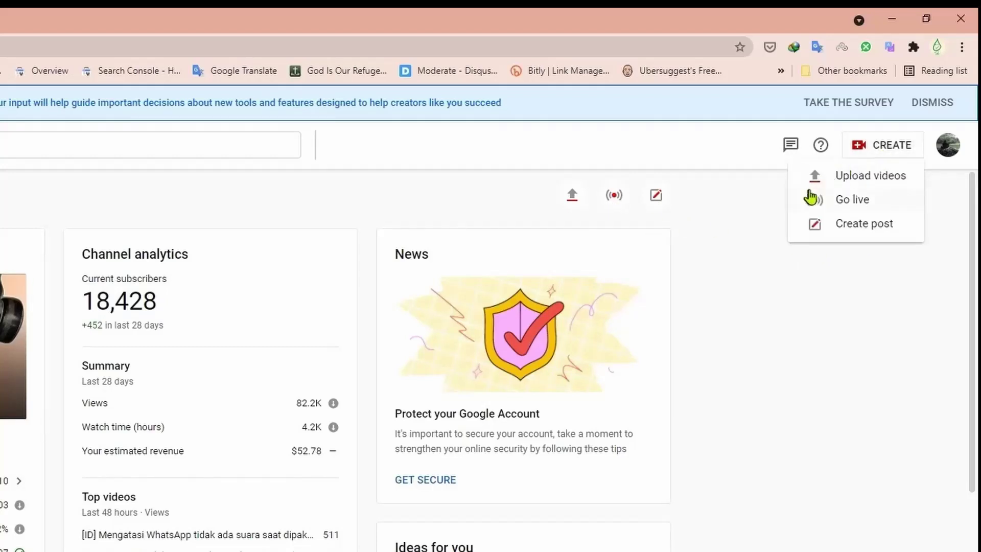
click(870, 206)
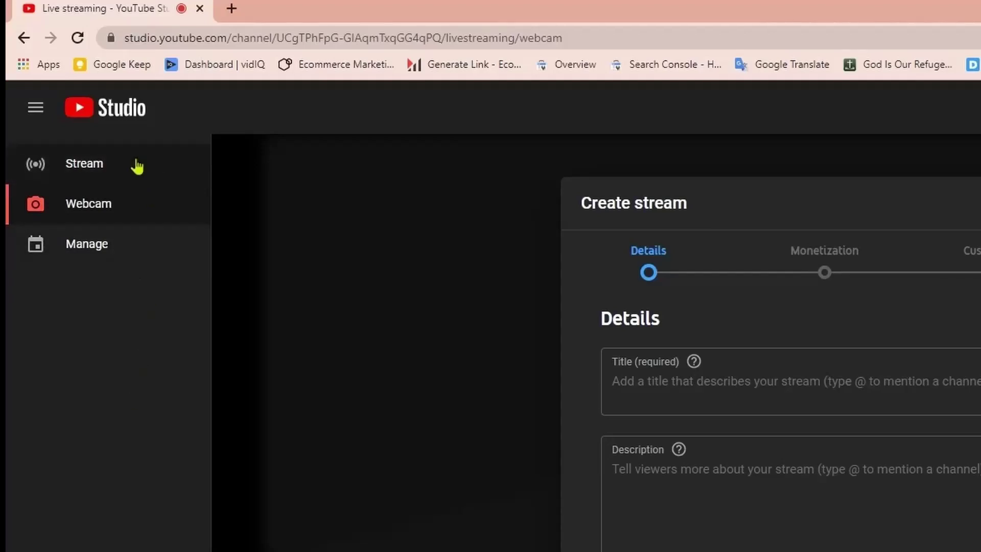
click(136, 164)
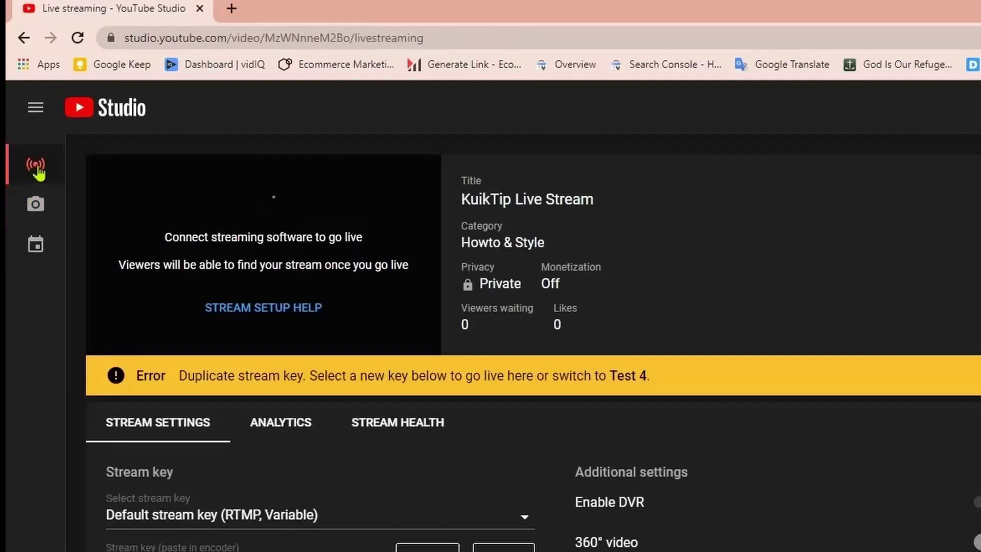
click(48, 214)
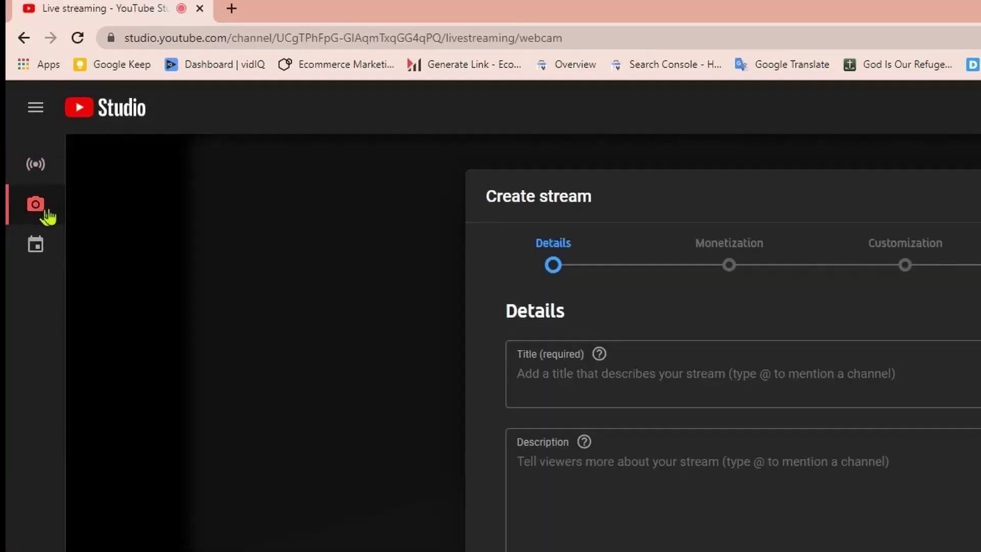
click(41, 251)
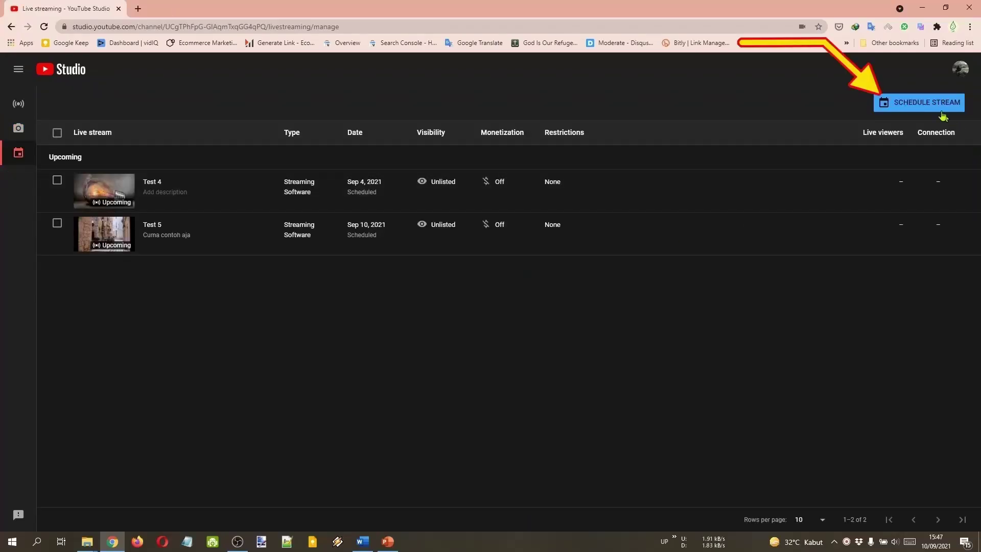
Schedule a new stream titled Seminar Sesi 1, described 'Tulis deskripsi disini', in Howto & Style.
click(922, 102)
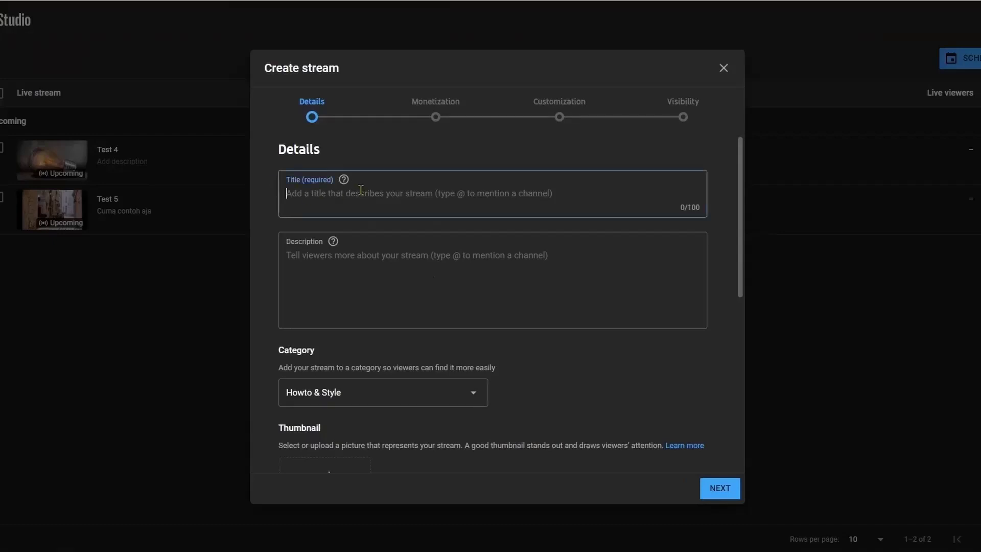
text(Seminar Seo 1)
click(420, 270)
text(Tulis deskripsi disini)
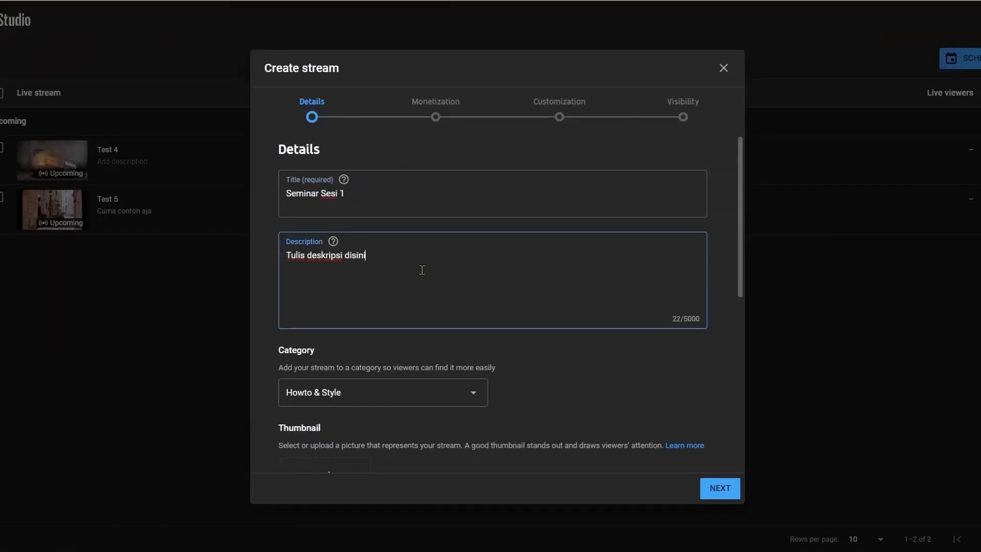
scroll(474, 277, down, 2)
click(474, 276)
click(408, 480)
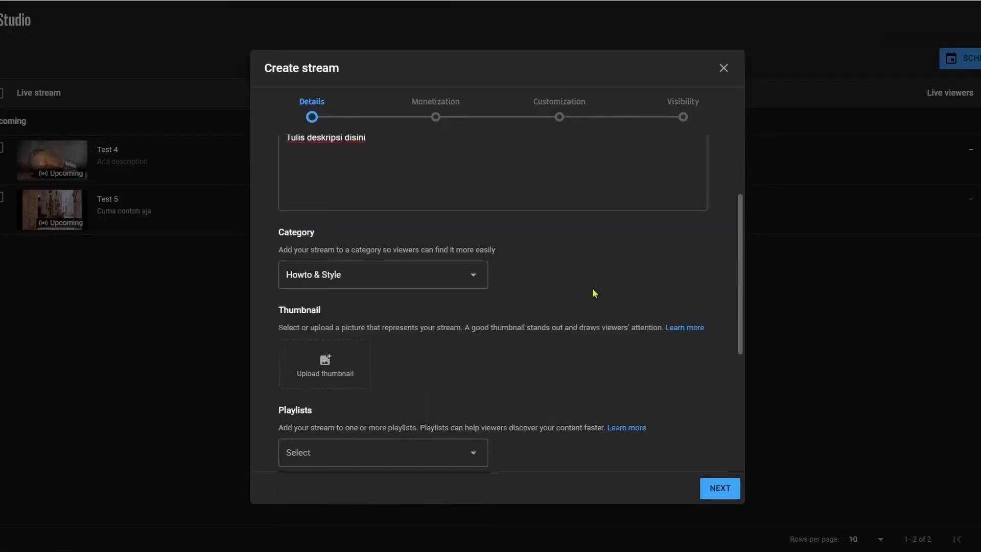
scroll(285, 253, down, 2)
Use the grass image as thumbnail, add no playlist, and mark it not made for kids.
click(328, 247)
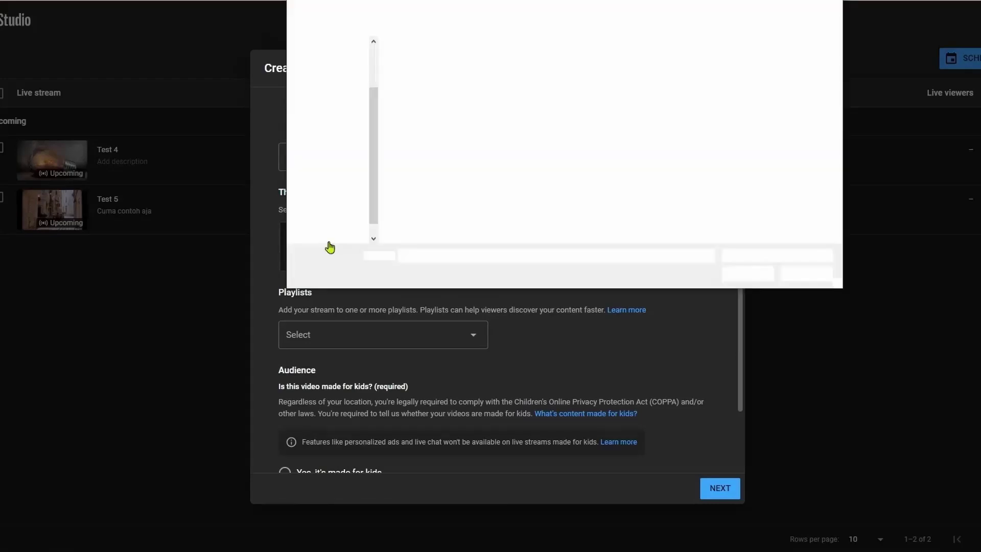
click(497, 103)
click(747, 273)
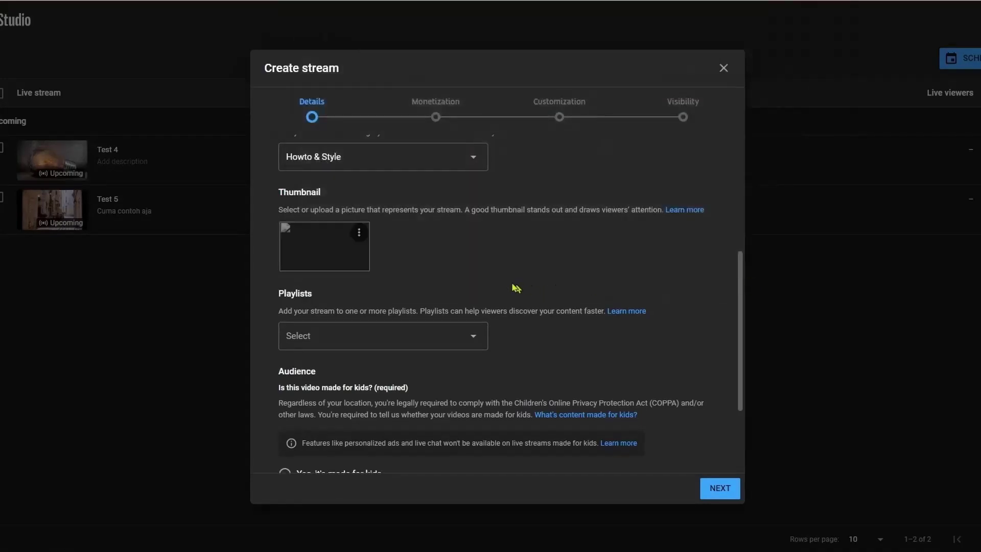
scroll(471, 278, down, 1)
click(471, 279)
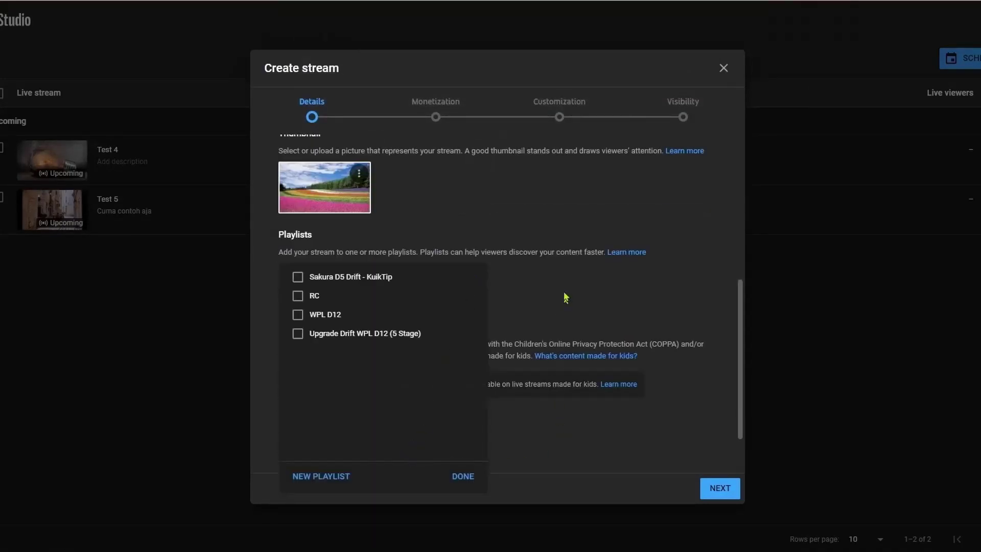
click(571, 278)
scroll(542, 302, down, 1)
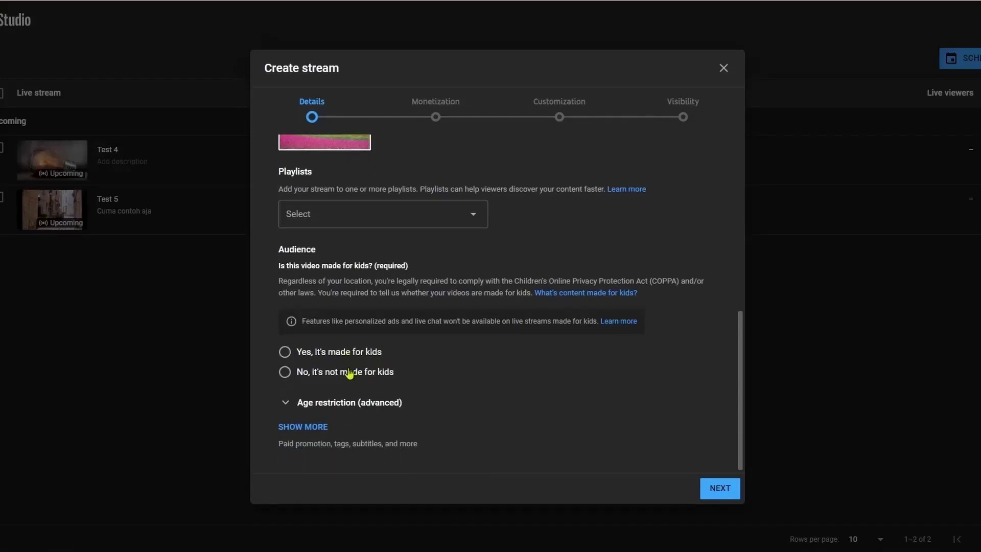
click(349, 373)
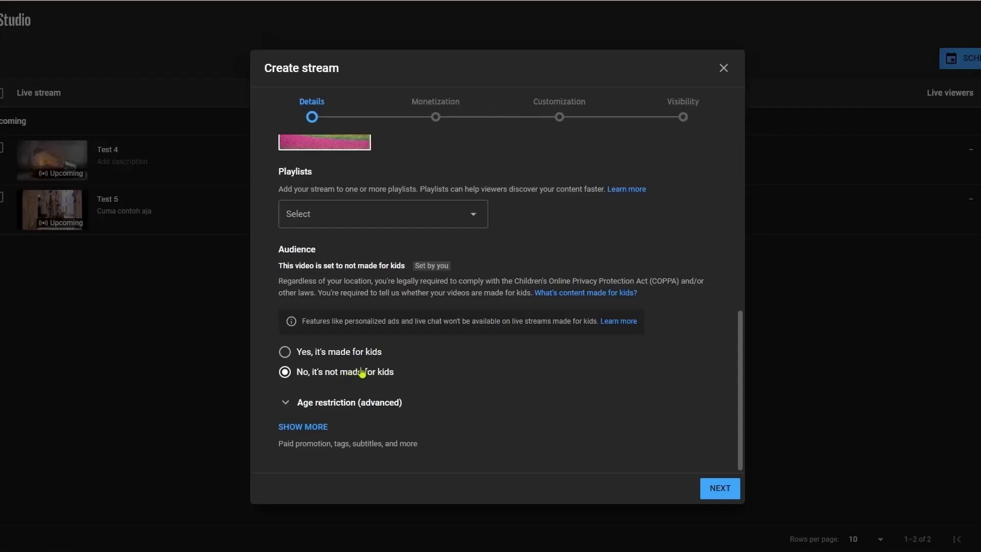
Review the extra settings and keep monetization off on the next step.
click(322, 430)
scroll(592, 367, down, 4)
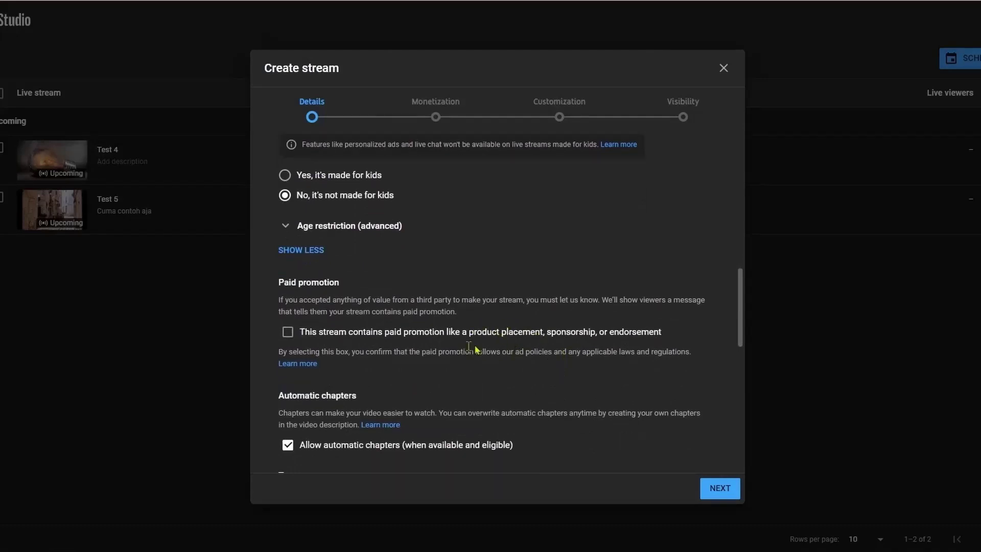
scroll(499, 347, down, 2)
scroll(562, 337, down, 4)
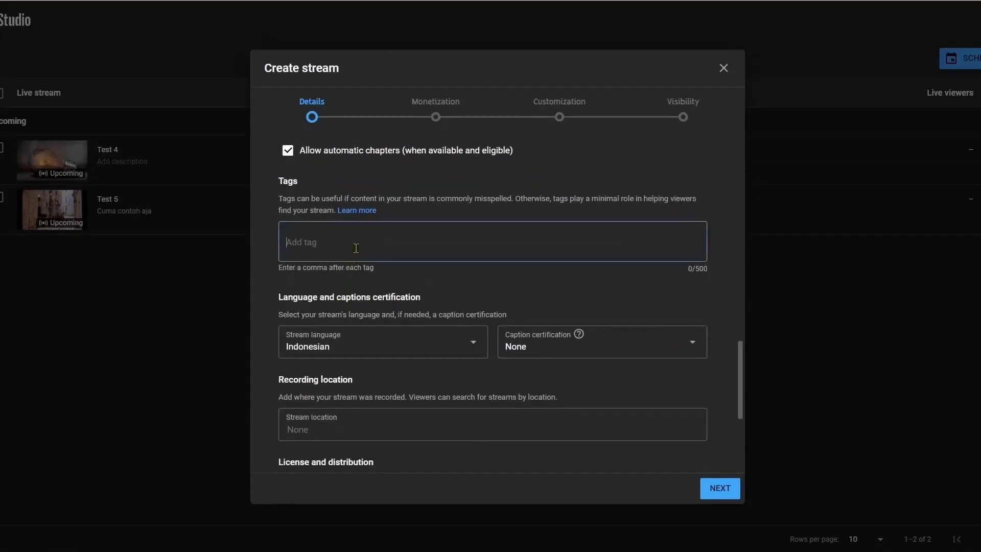
scroll(440, 246, down, 4)
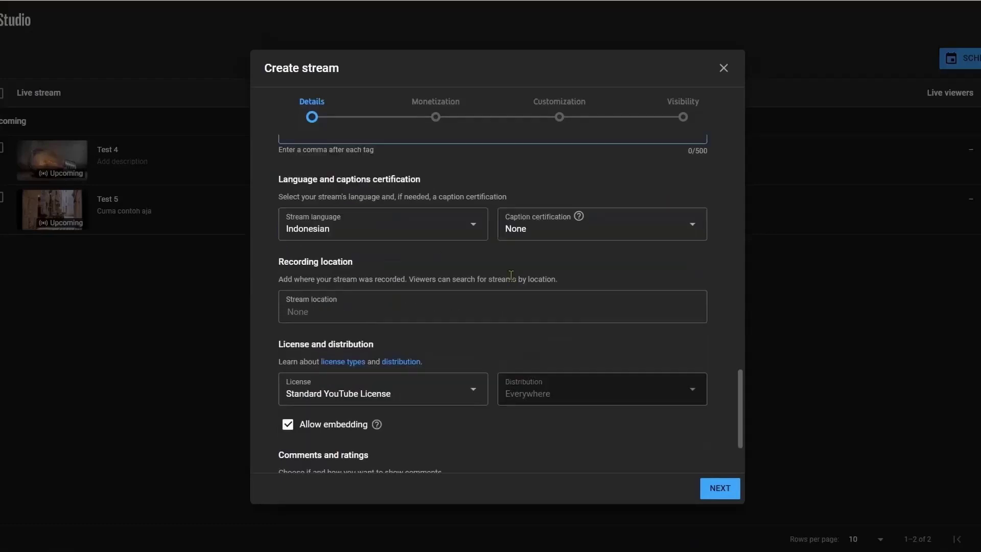
click(723, 492)
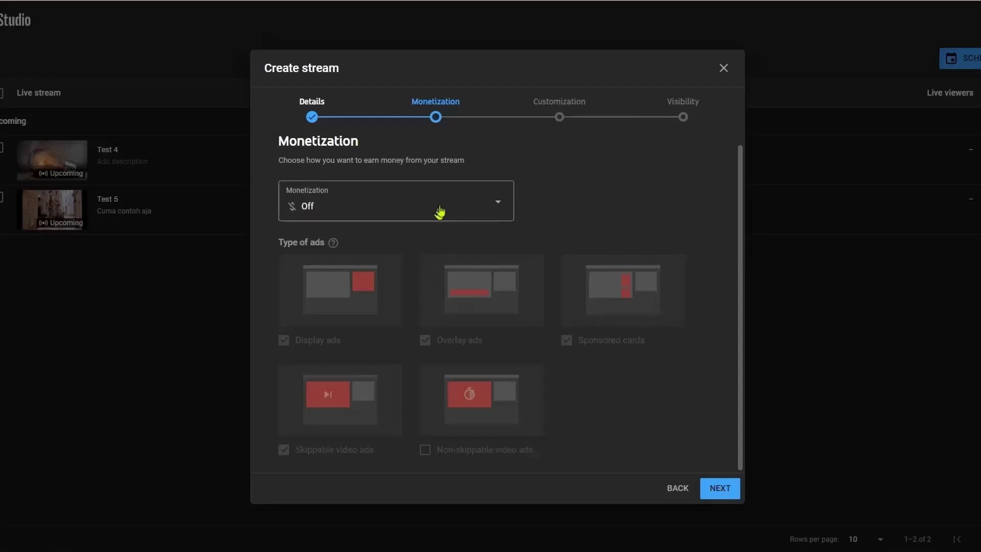
click(469, 203)
click(444, 257)
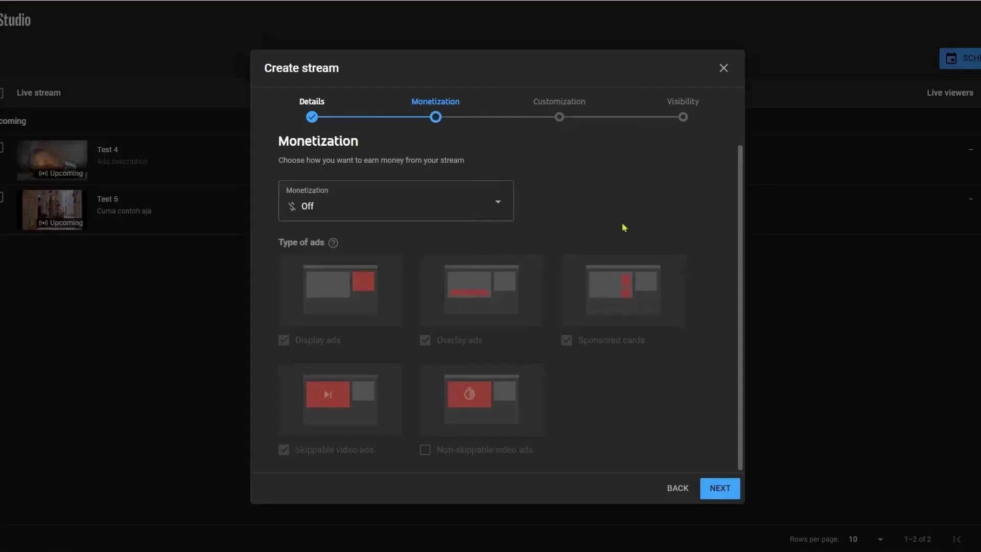
click(715, 490)
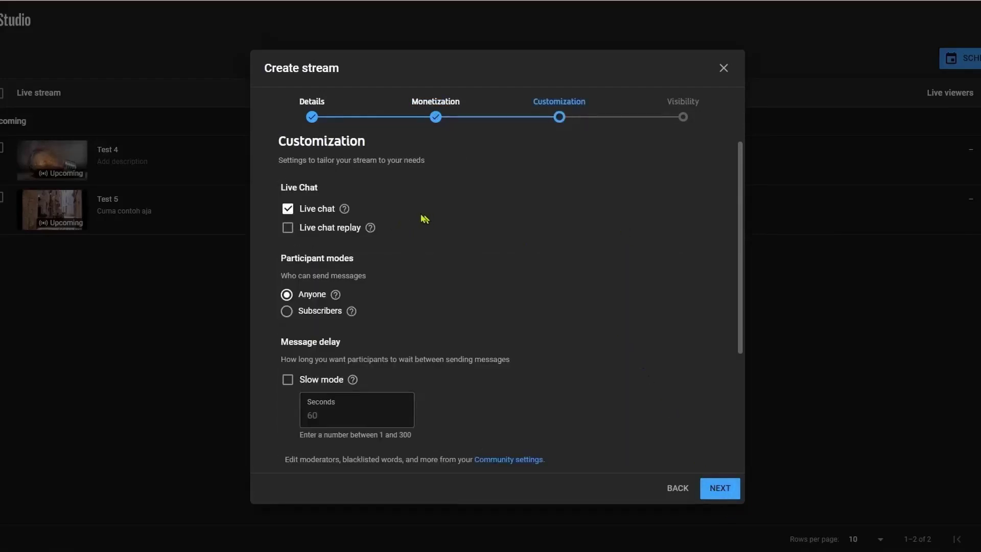
Keep live chat and live chat replay on, letting anyone chat, with 5-minute subscribe option left.
click(318, 211)
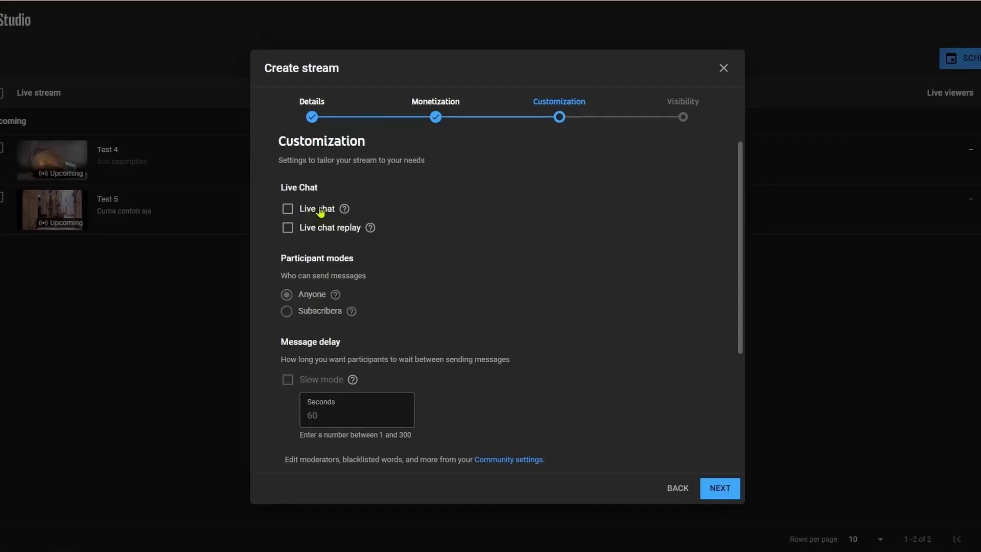
click(325, 209)
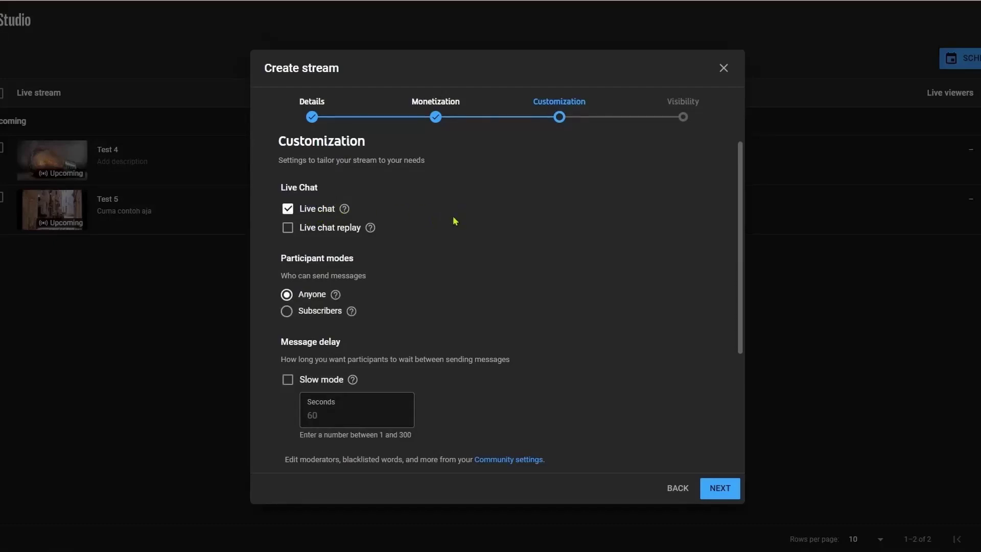
click(333, 212)
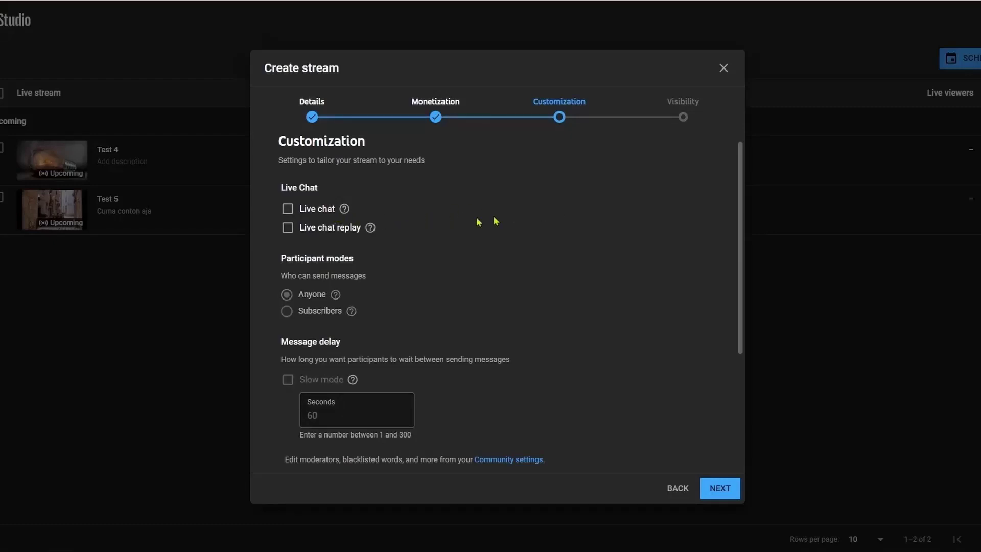
click(288, 210)
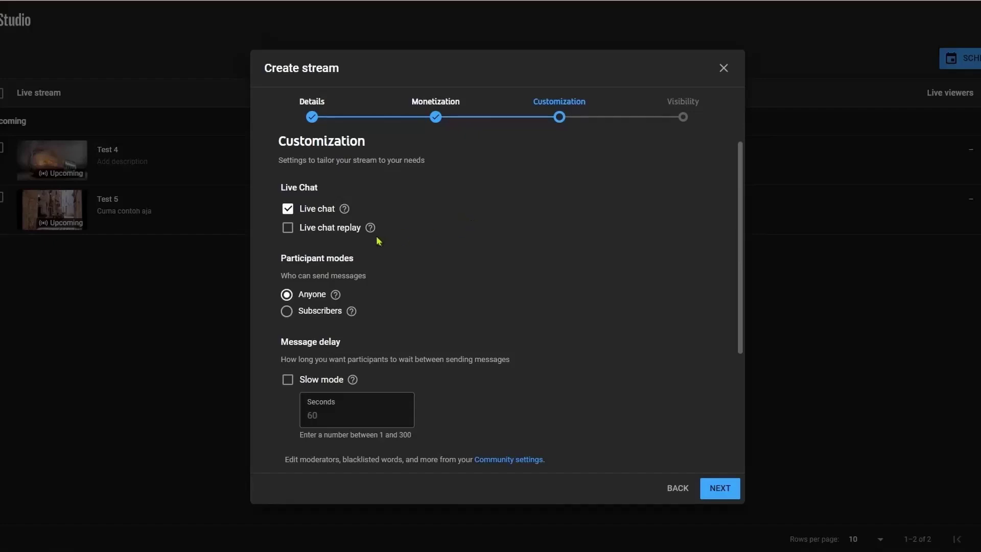
click(336, 229)
scroll(485, 238, down, 2)
click(319, 254)
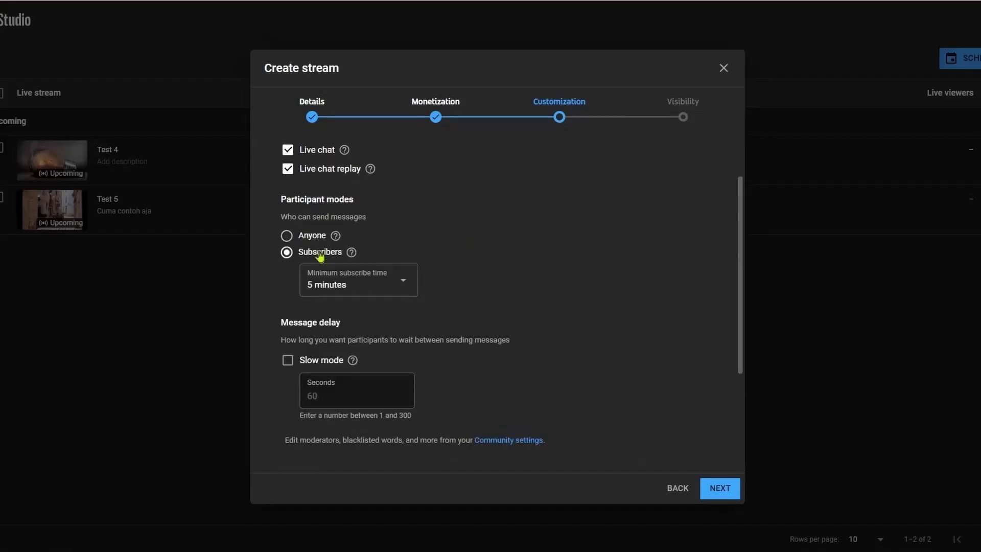
click(318, 240)
click(321, 253)
click(409, 283)
click(476, 271)
click(313, 235)
Leave chat slow mode off after trying it, and continue to Visibility.
scroll(485, 245, down, 2)
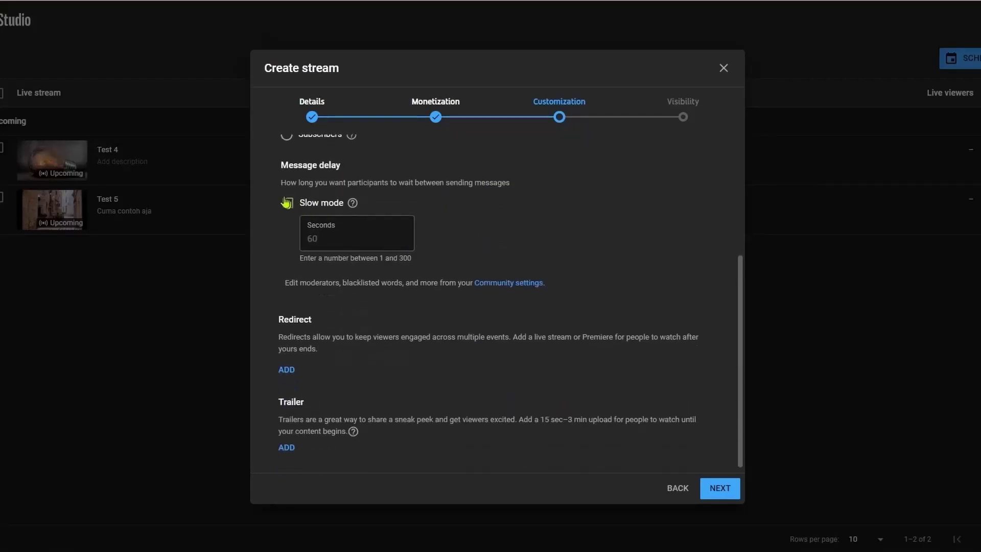
click(307, 204)
click(349, 238)
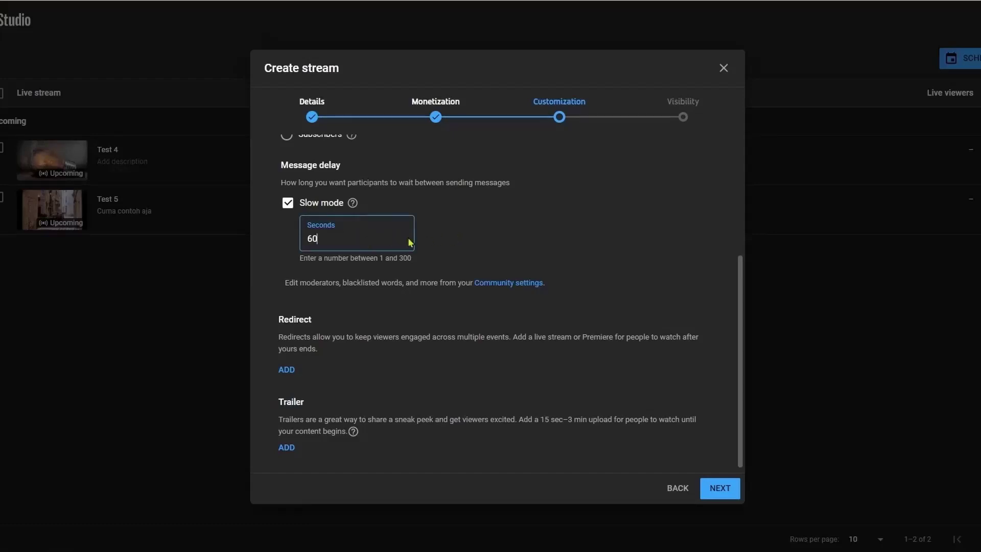
click(318, 211)
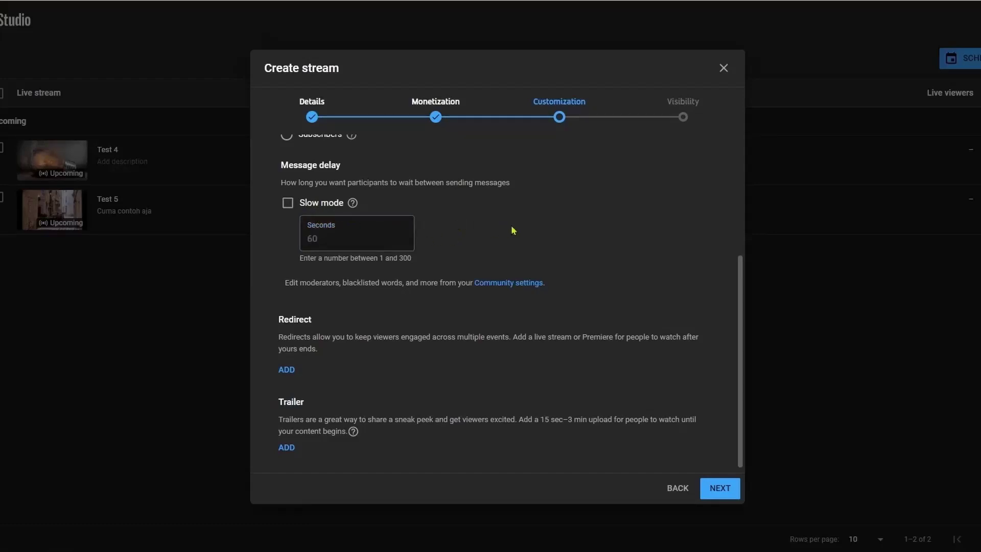
scroll(463, 281, down, 1)
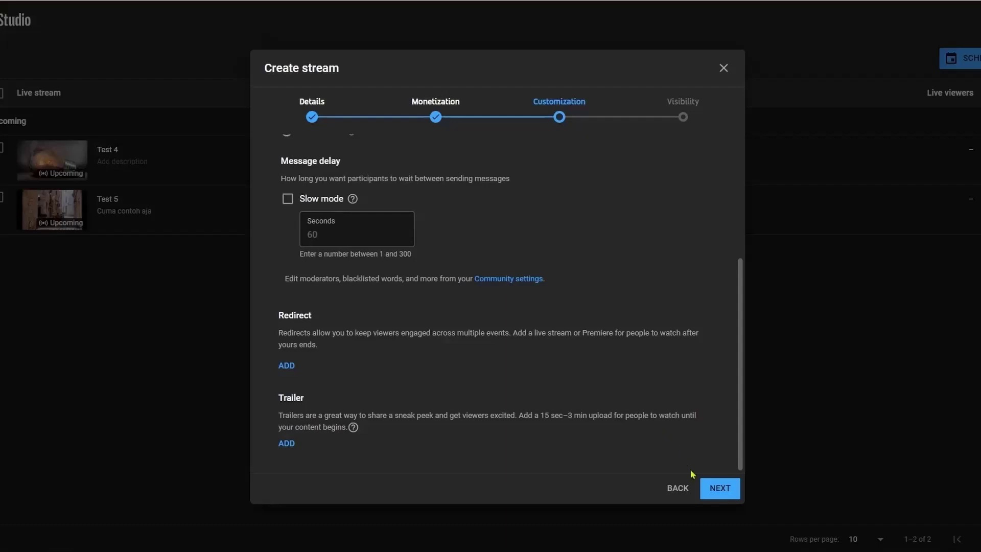
click(719, 488)
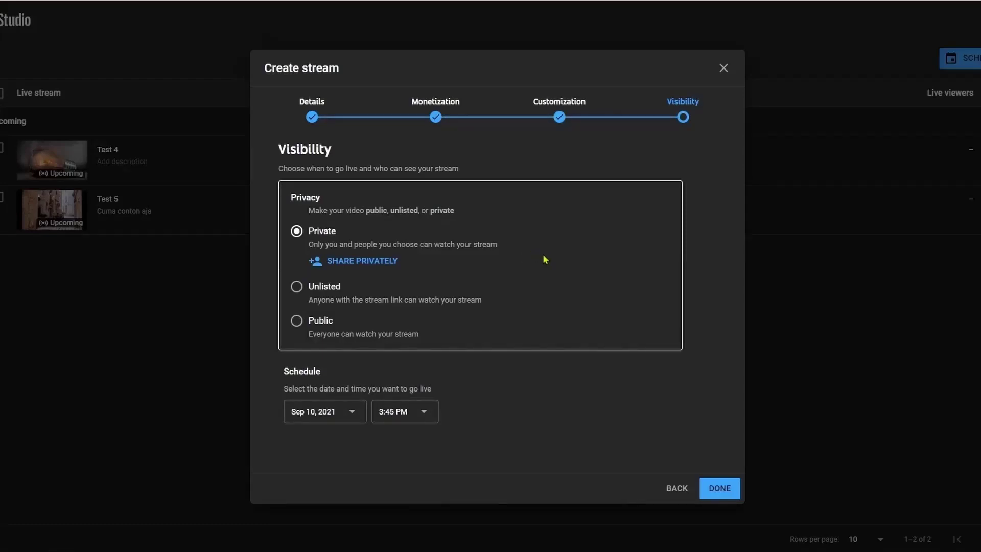
Share the private stream with two invitees' e-mail addresses, notifying them by e-mail.
click(391, 263)
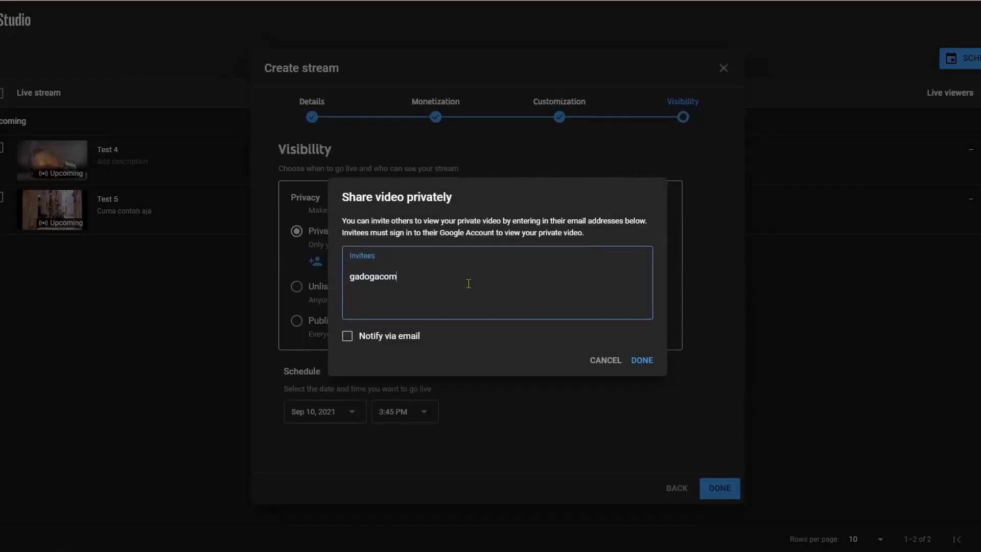
key(Return)
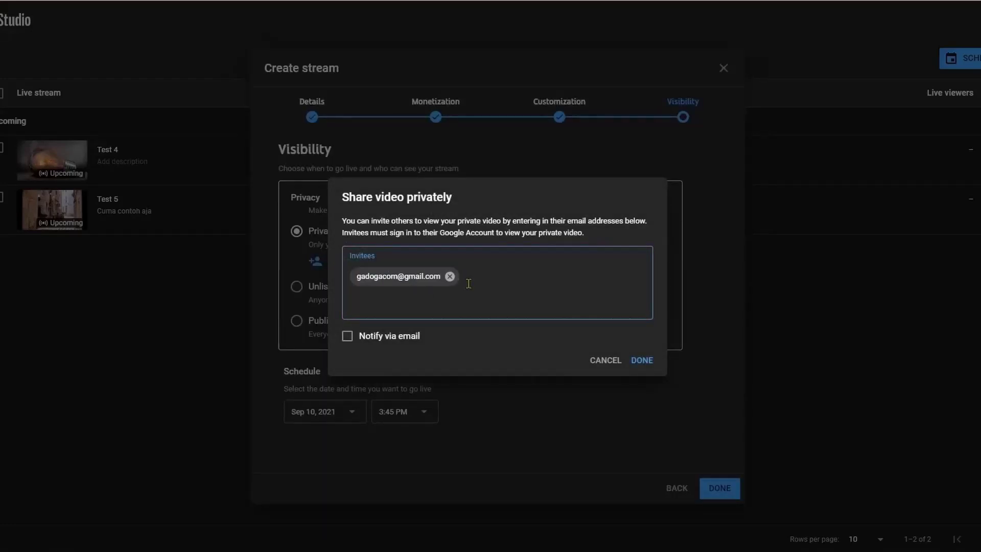
key(Return)
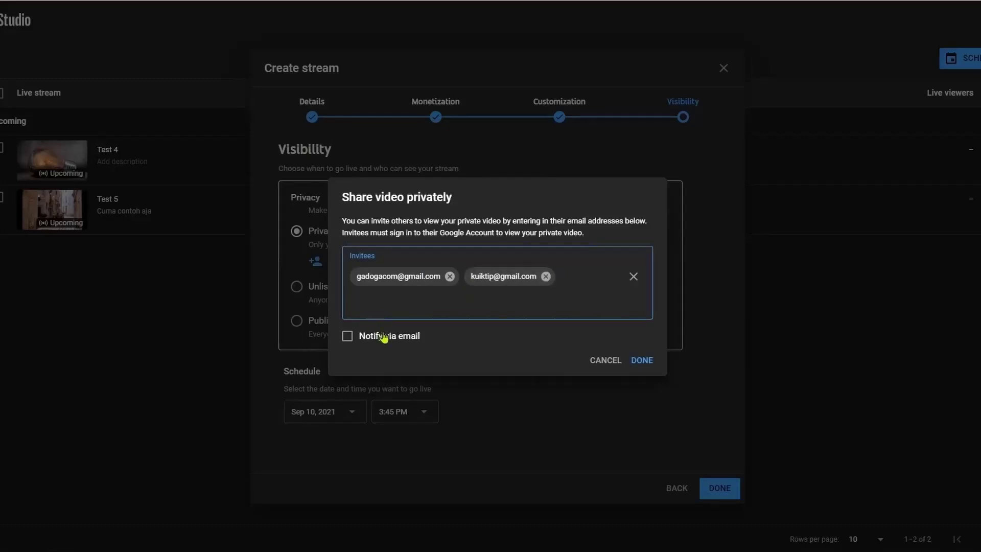
click(388, 340)
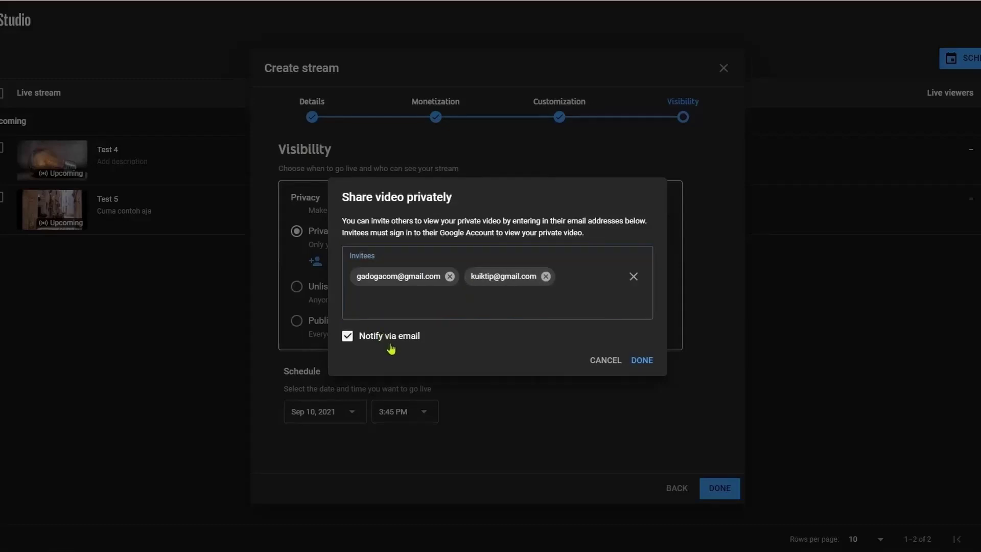
click(641, 360)
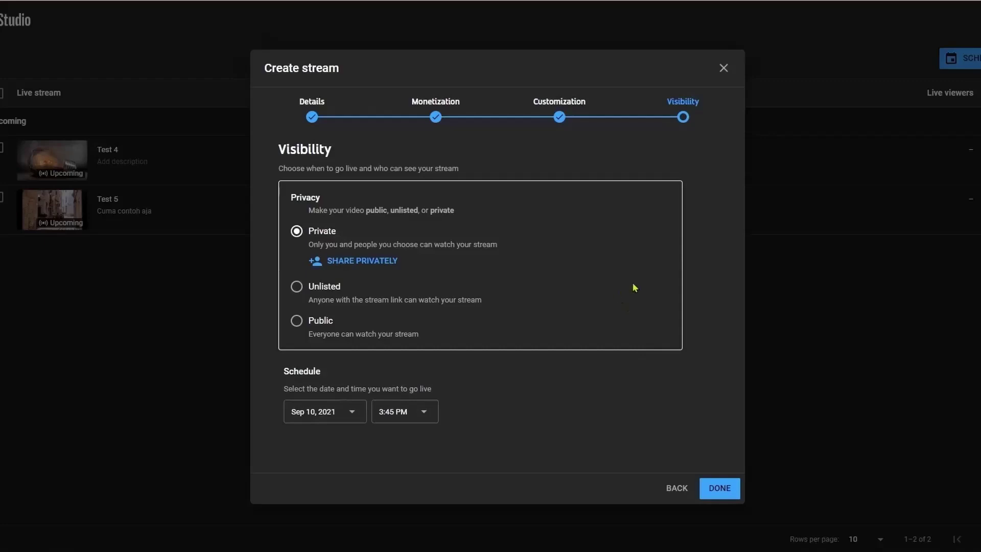
Set visibility to Unlisted, schedule it for Sep 30, 2021 at 5:00 PM, and finish.
click(339, 285)
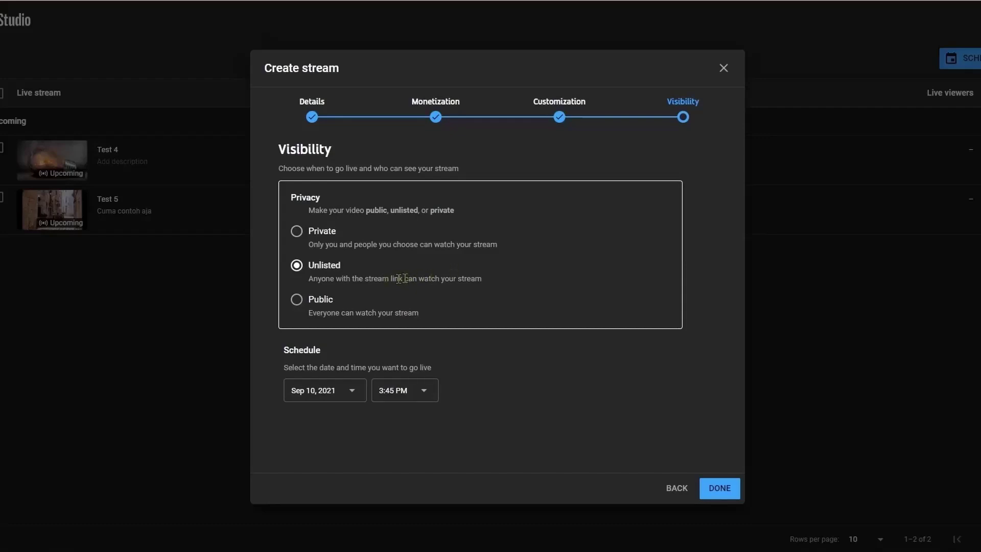
click(324, 305)
click(332, 265)
click(345, 398)
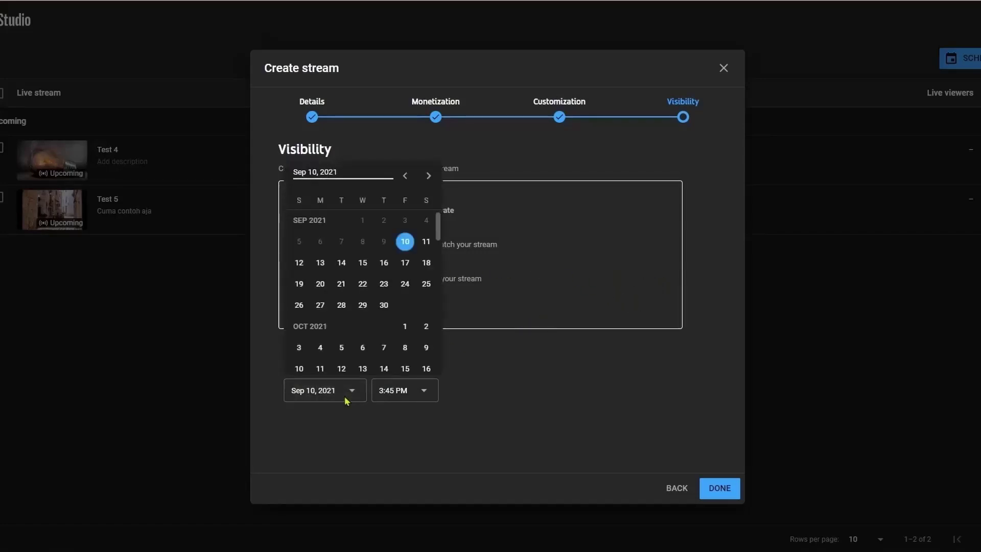
click(384, 309)
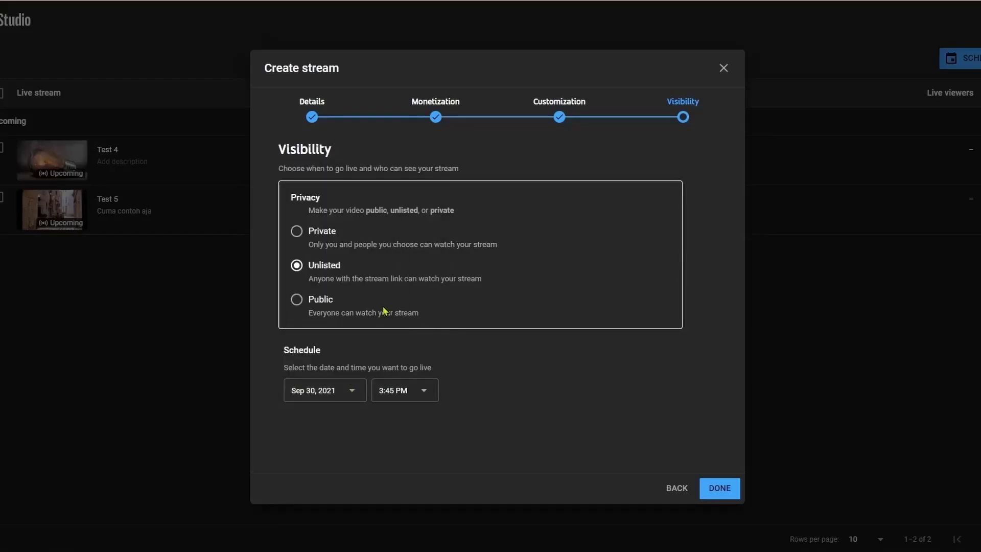
click(408, 394)
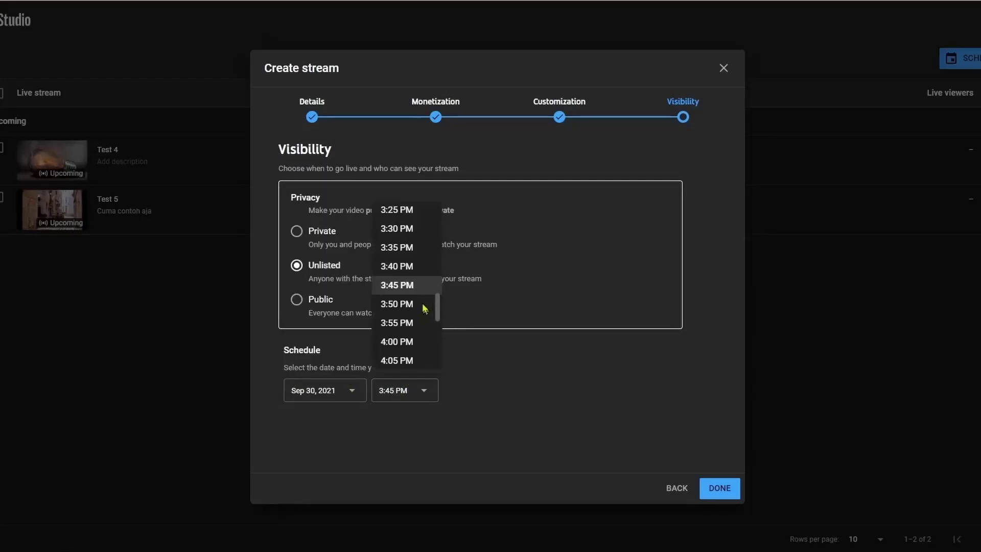
scroll(430, 307, down, 3)
click(428, 307)
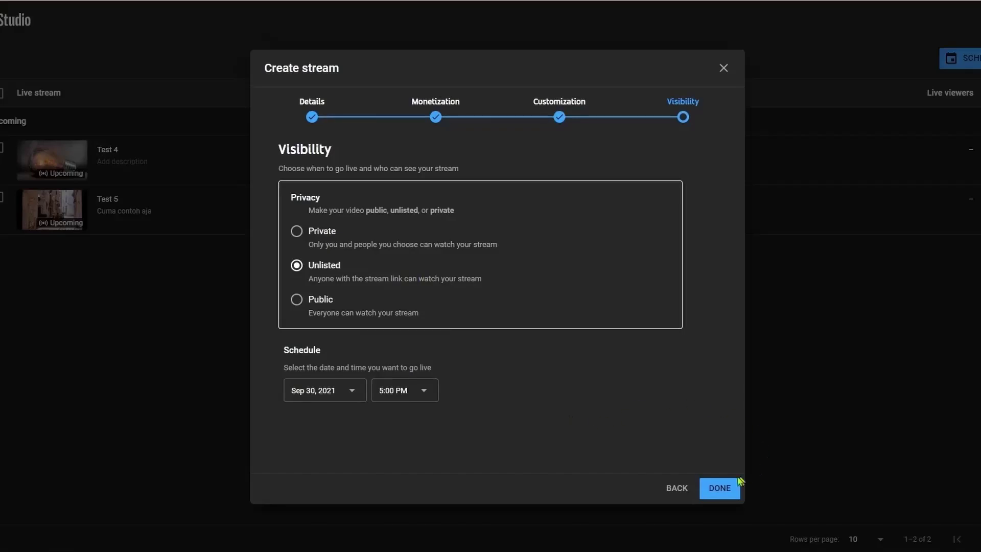
click(725, 490)
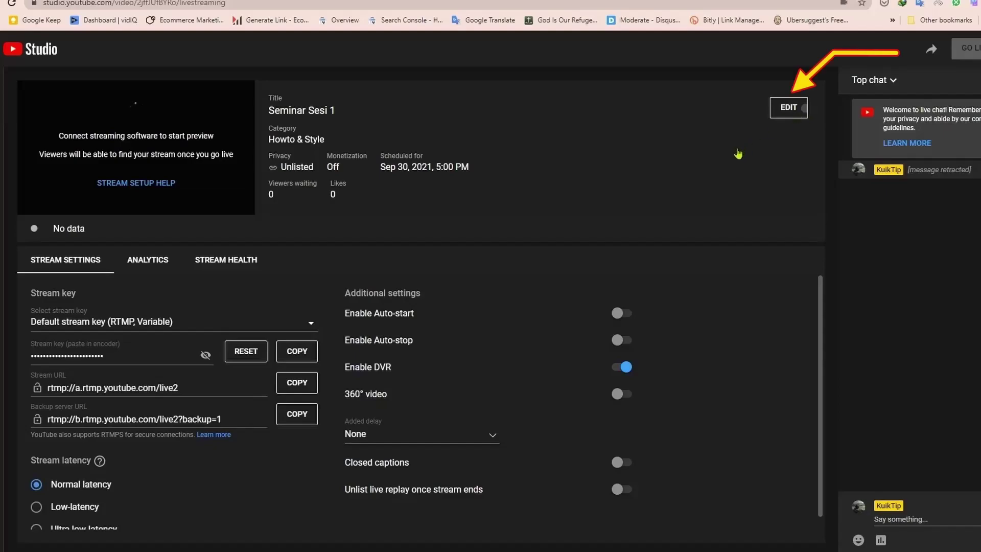
Look through Seminar Sesi 1's date, time, Customization and Monetization, then cancel back to Manage.
click(785, 112)
click(455, 404)
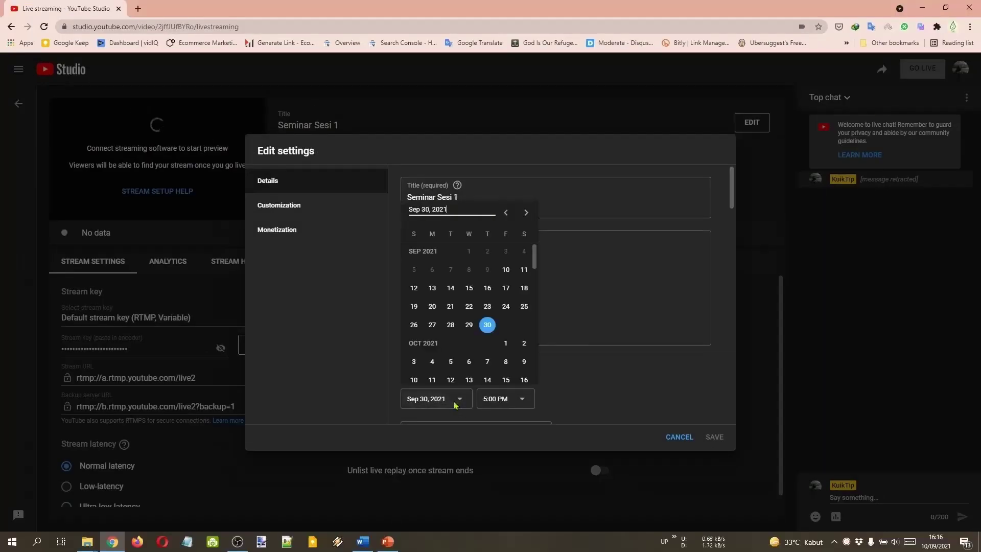
click(554, 381)
click(519, 399)
click(645, 385)
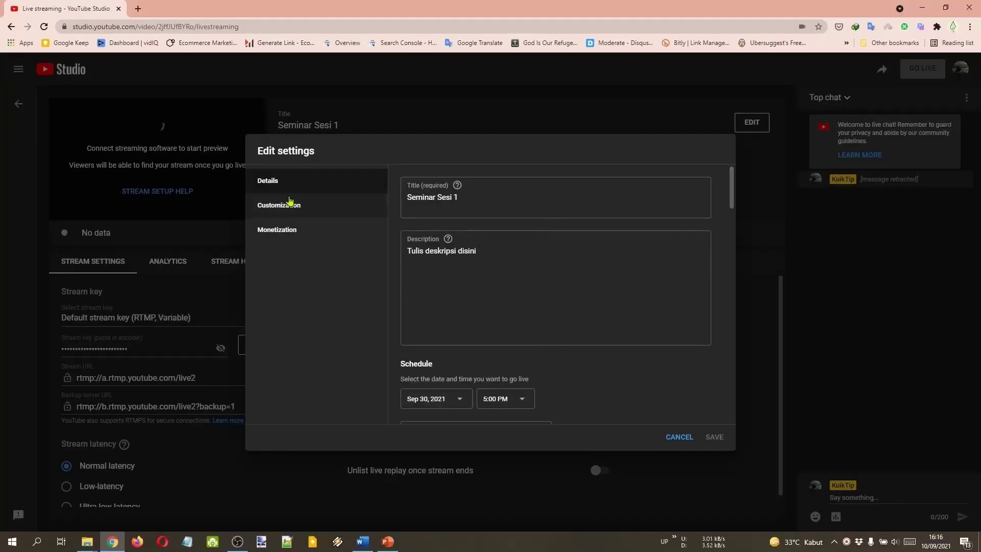
click(292, 204)
click(301, 229)
click(282, 190)
click(679, 437)
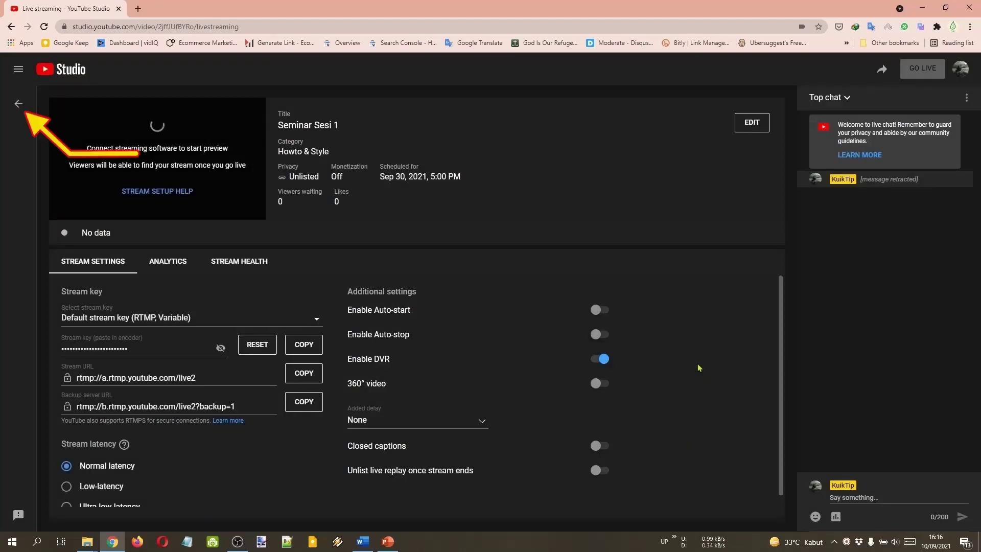
click(23, 106)
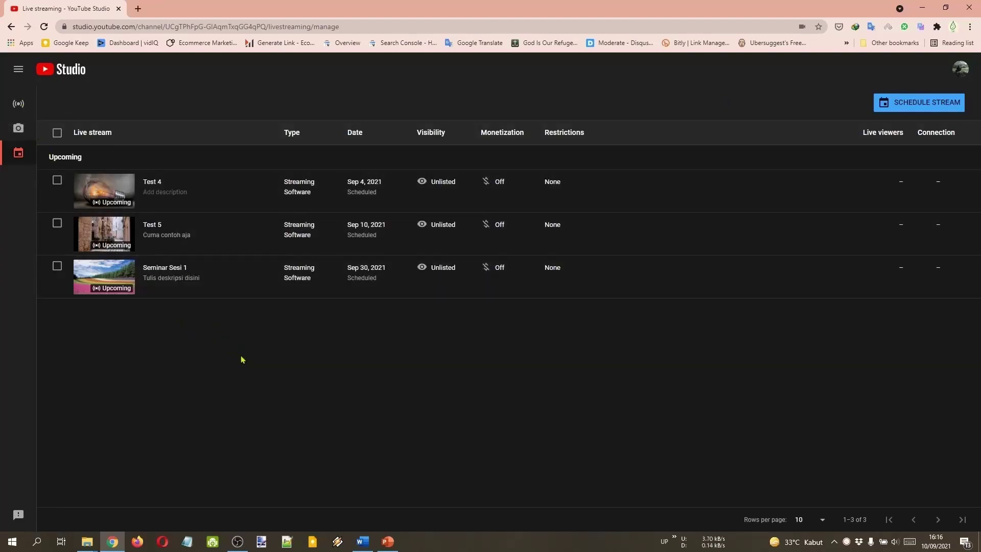
Schedule a stream titled Seminar Sesi 2 with fish.jpg thumbnail, not made for kids.
click(894, 104)
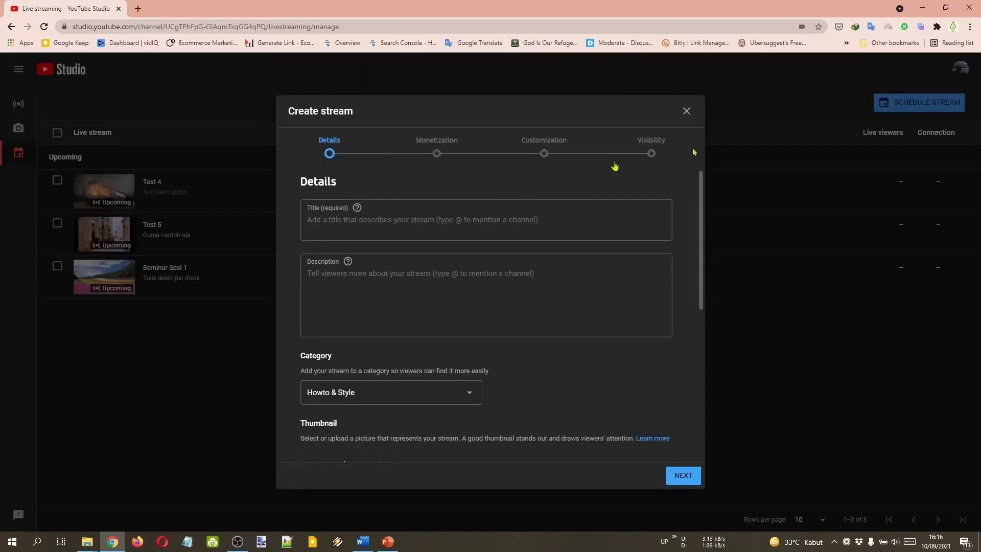
text(Seminar Sesi 2)
key(Return)
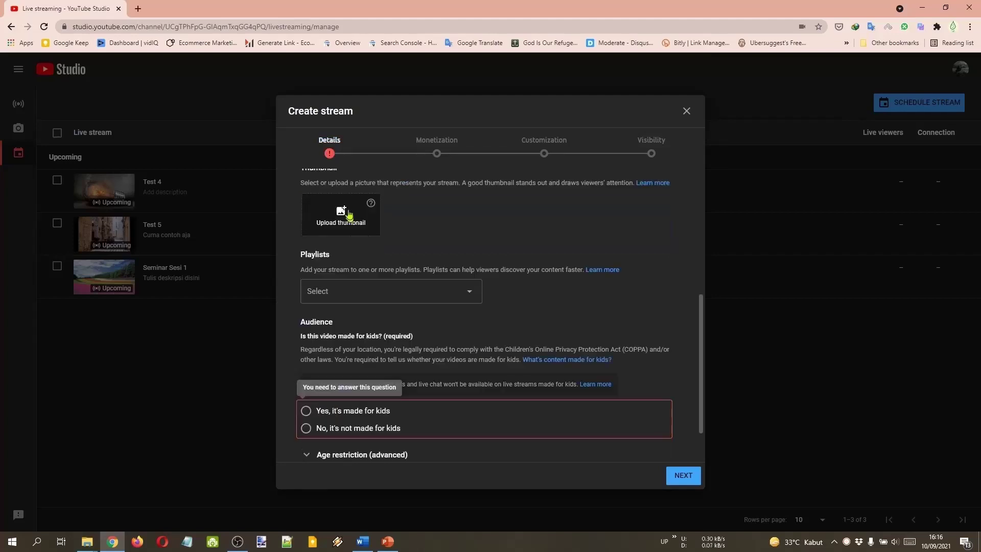
click(346, 207)
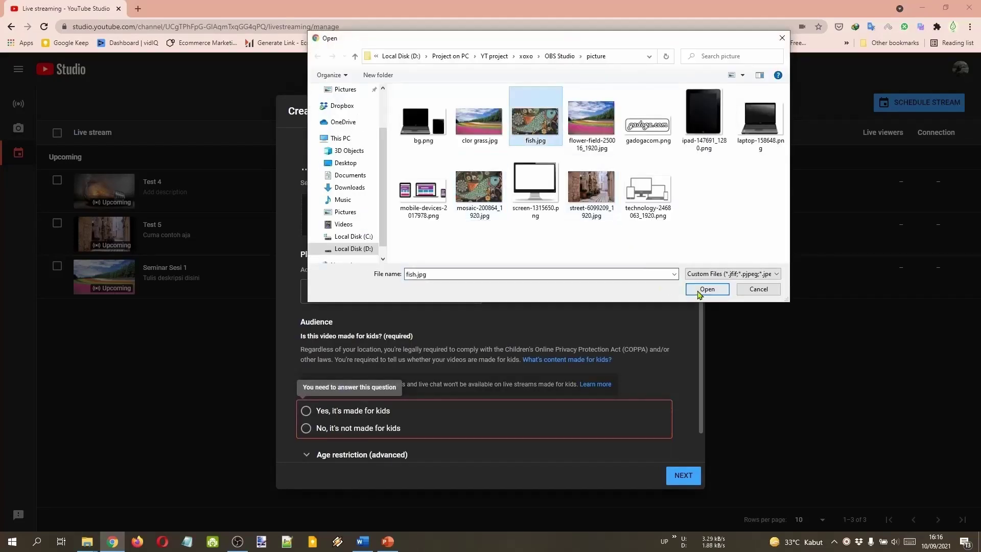
click(700, 287)
scroll(510, 353, down, 1)
click(550, 369)
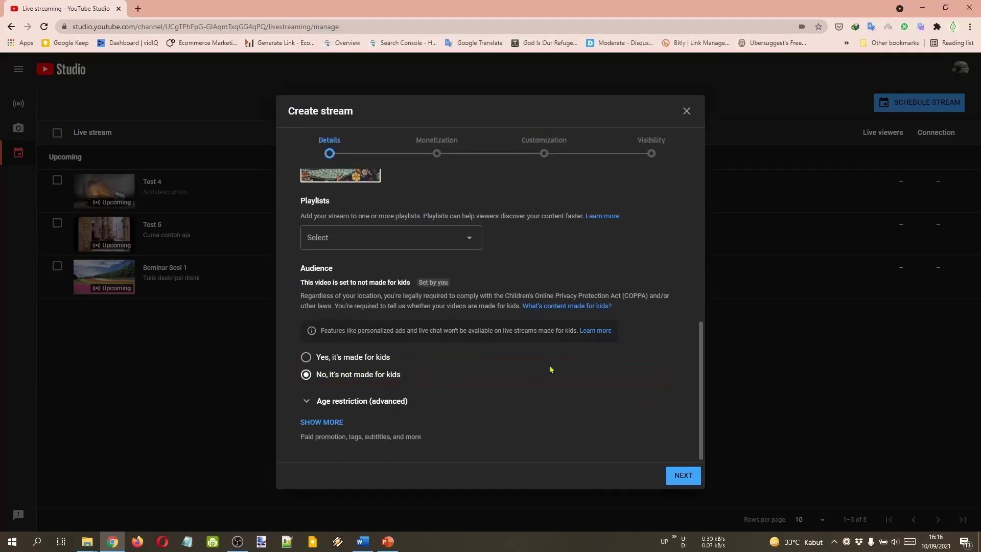
Make Seminar Sesi 2 Unlisted, finish creating it, and return to the upcoming list.
click(672, 477)
click(679, 475)
click(683, 475)
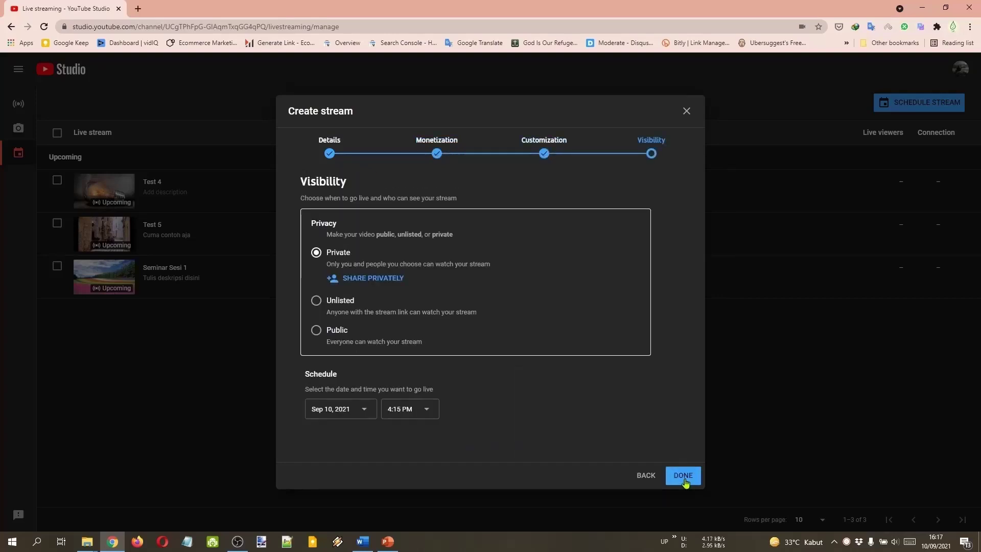
click(340, 305)
click(696, 477)
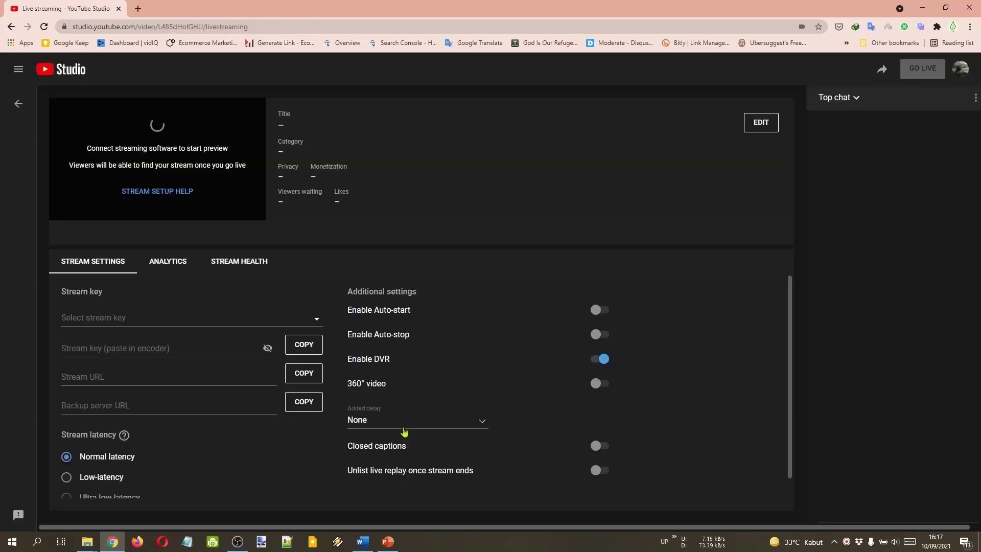
click(18, 103)
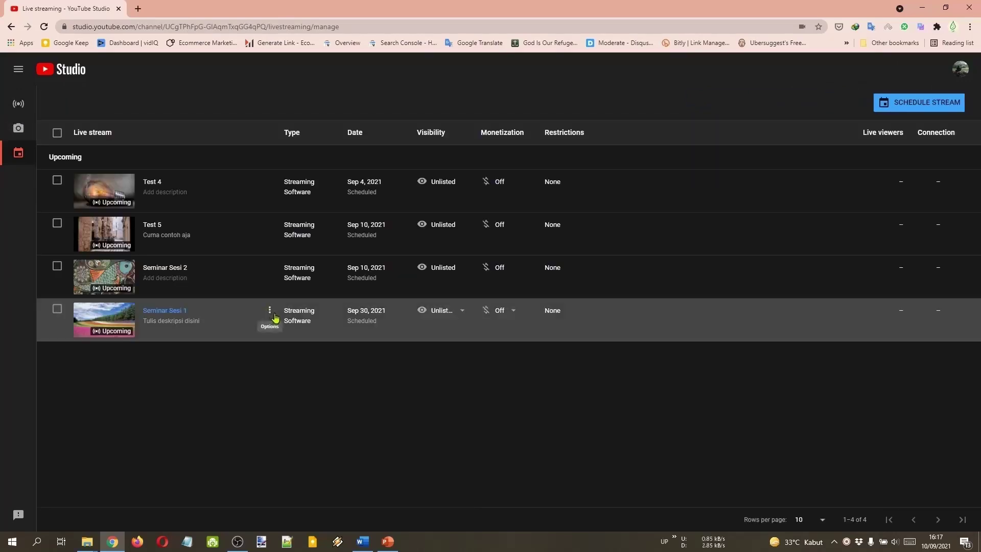
Paste Seminar Sesi 1's shareable link after its label in the Notepad link list.
click(276, 318)
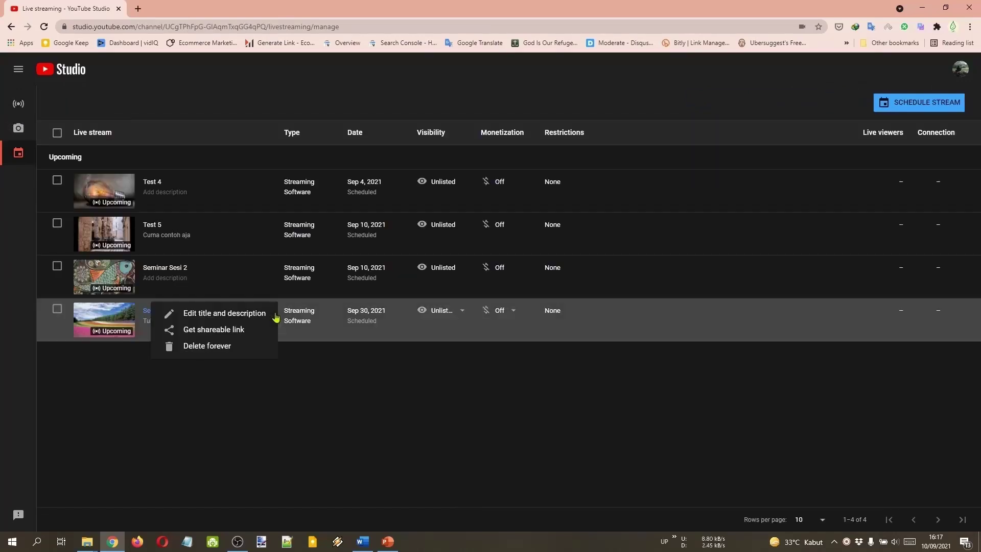
click(239, 330)
key(alt+Tab)
click(425, 166)
key(ctrl+v)
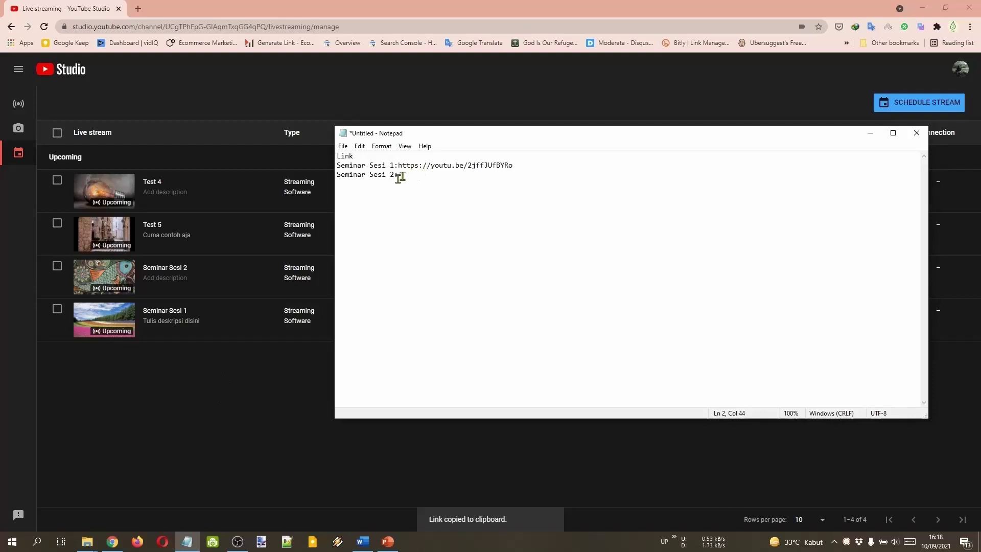
key(alt+Tab)
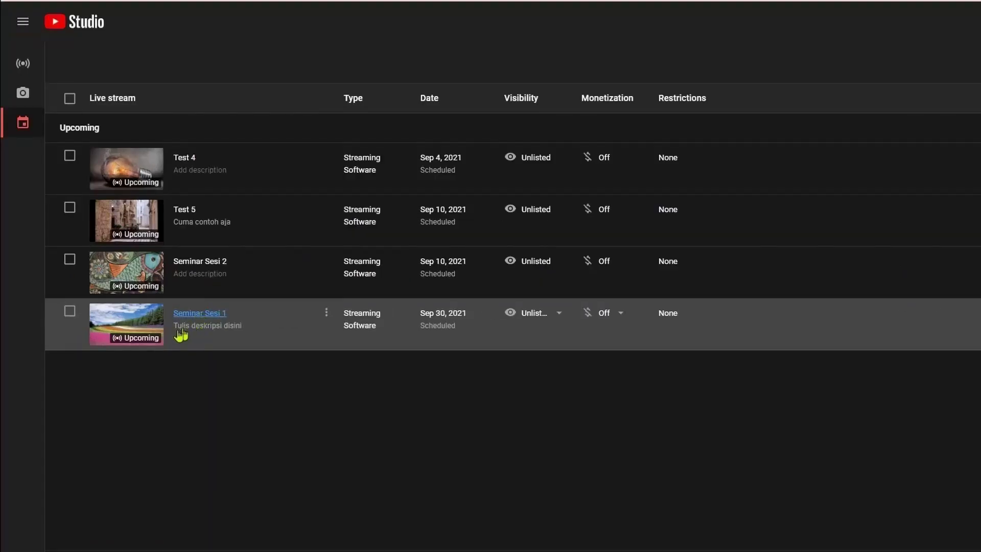
Copy Seminar Sesi 1's revealed stream key, then open OBS Settings.
click(179, 329)
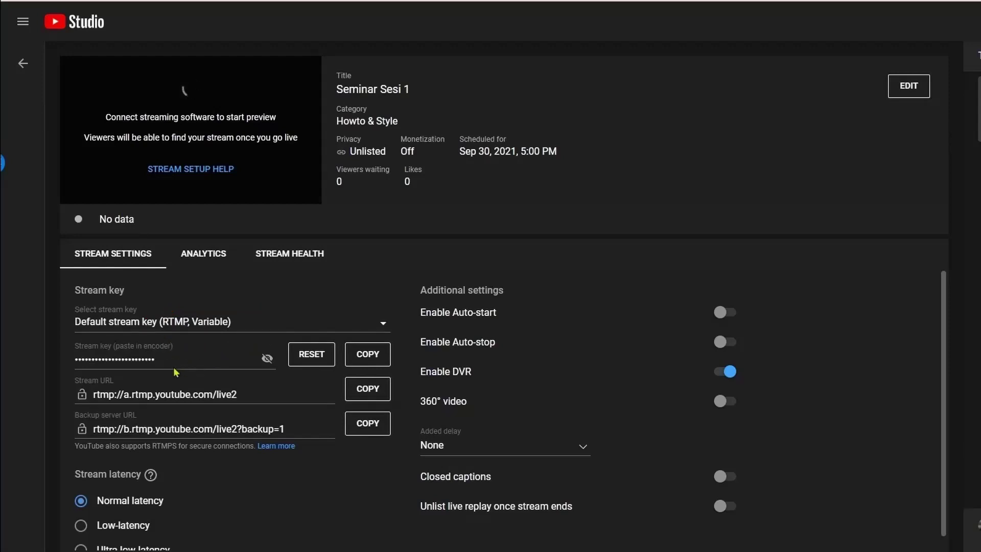
click(267, 359)
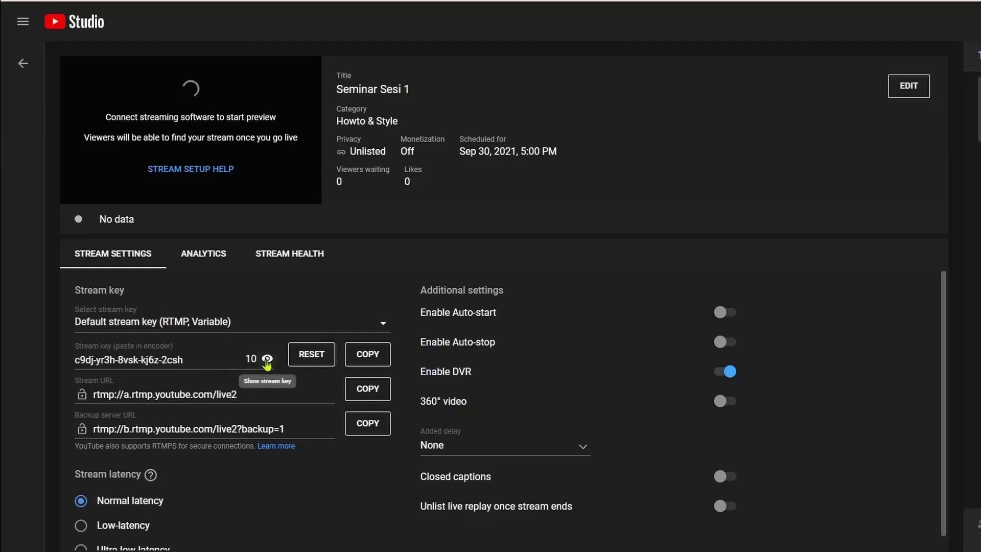
click(369, 358)
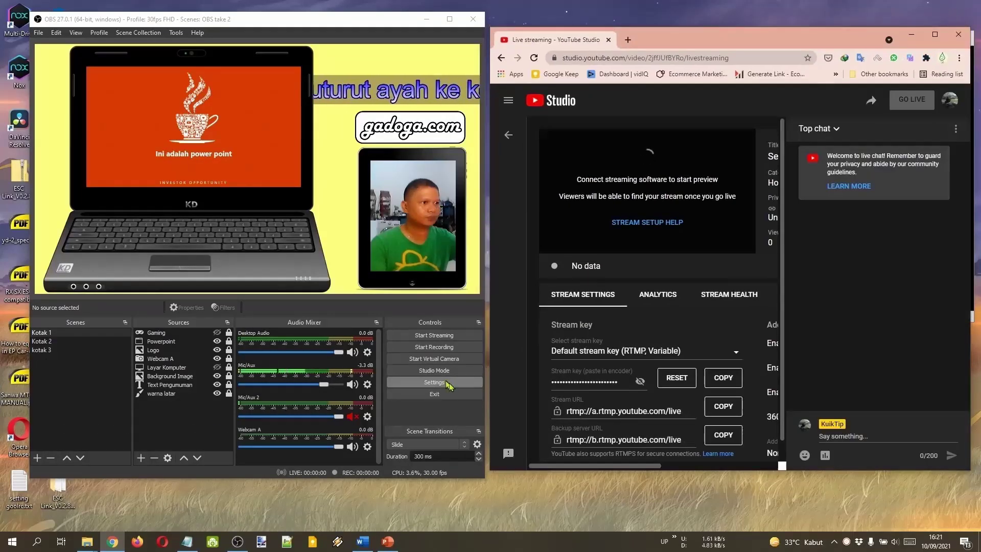
click(435, 382)
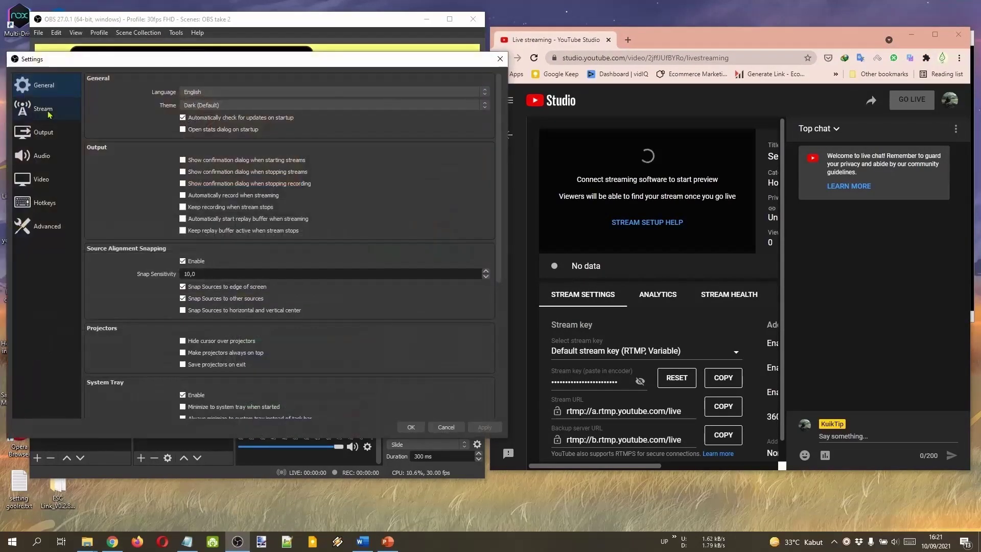
Choose YouTube - RTMPS as the streaming service and paste the copied stream key.
click(43, 108)
click(265, 81)
click(278, 97)
right_click(286, 110)
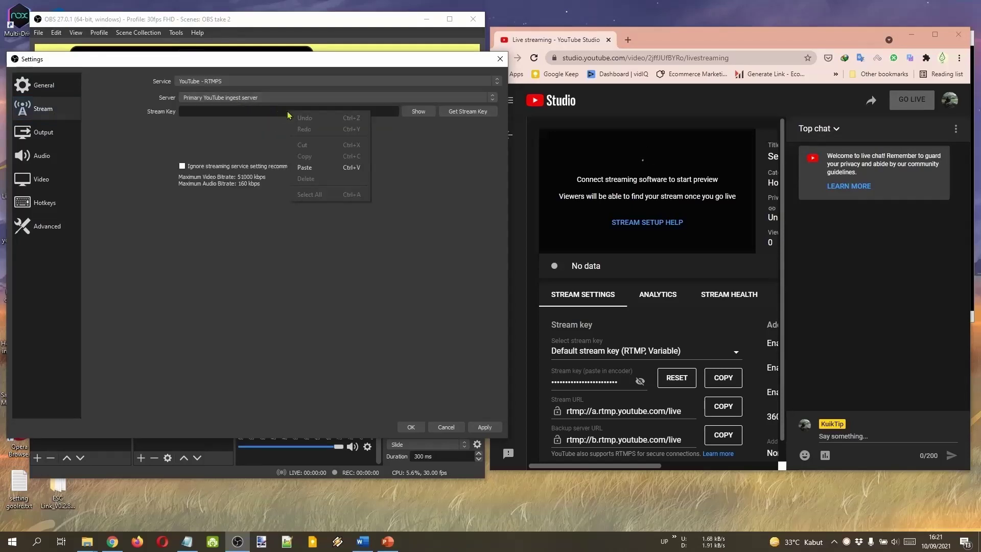
click(352, 172)
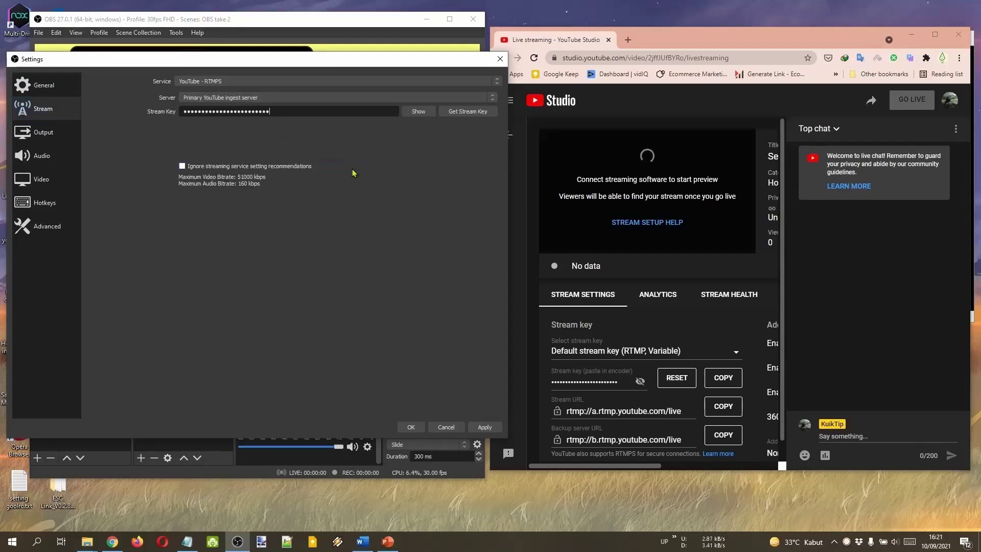
Check the pasted key against YouTube's stream key, then apply and save the settings.
click(417, 111)
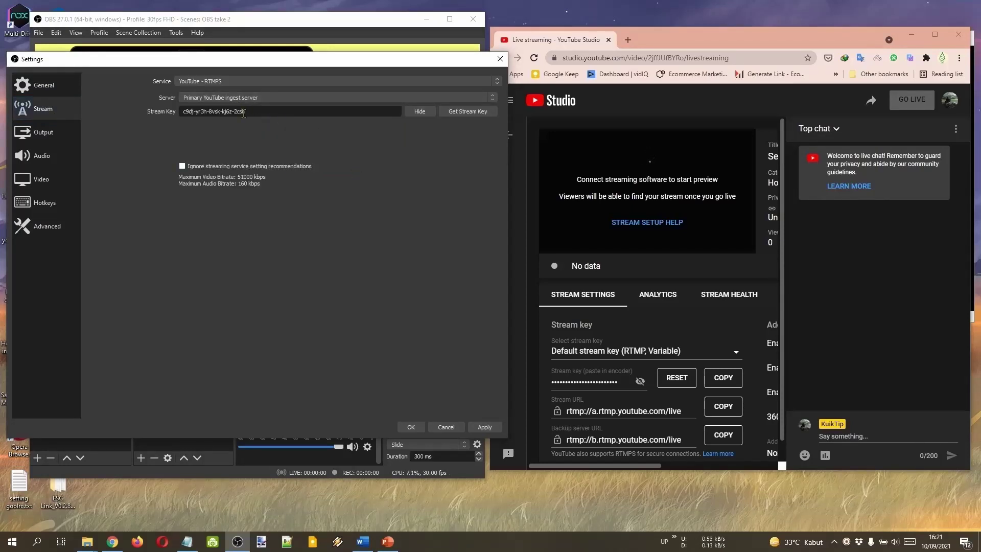
drag(243, 112, 178, 114)
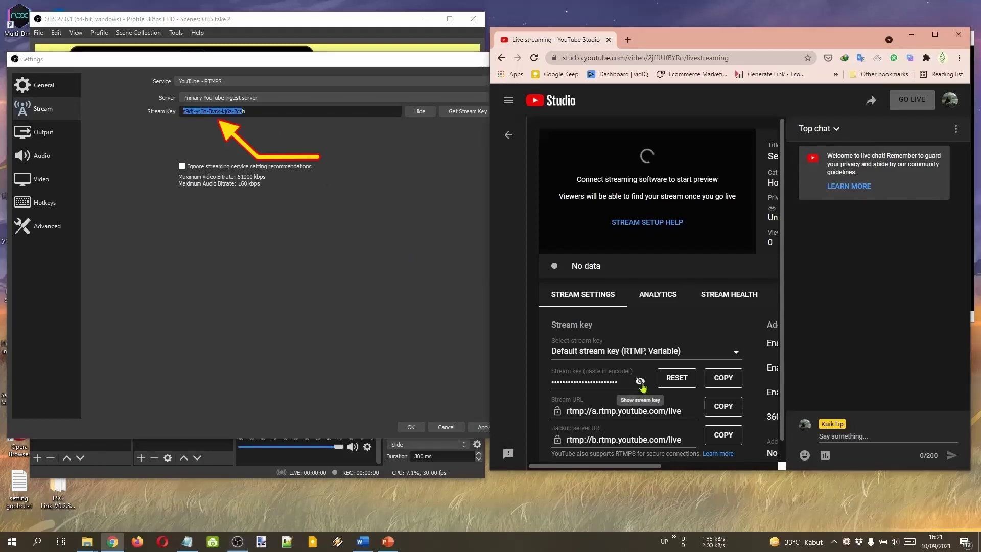
click(639, 382)
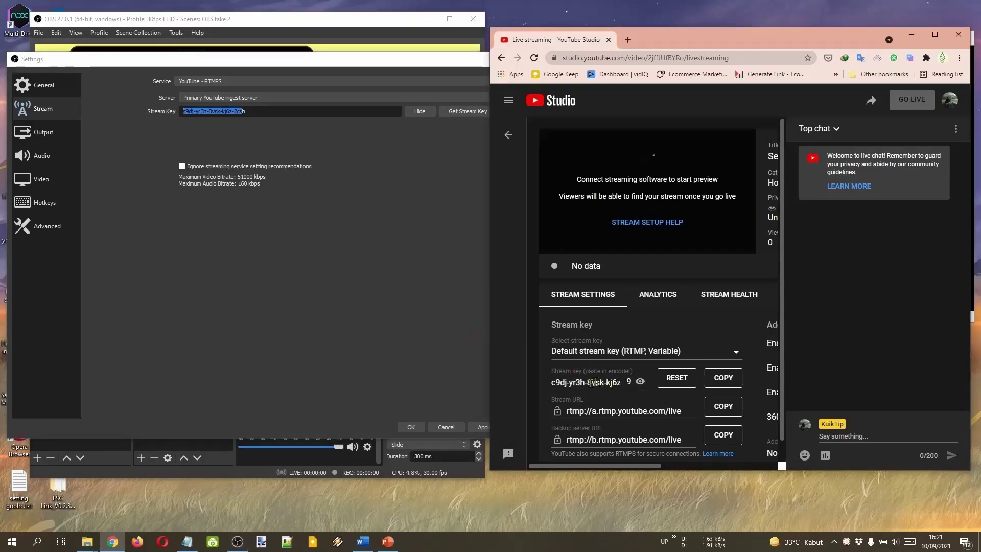
click(482, 275)
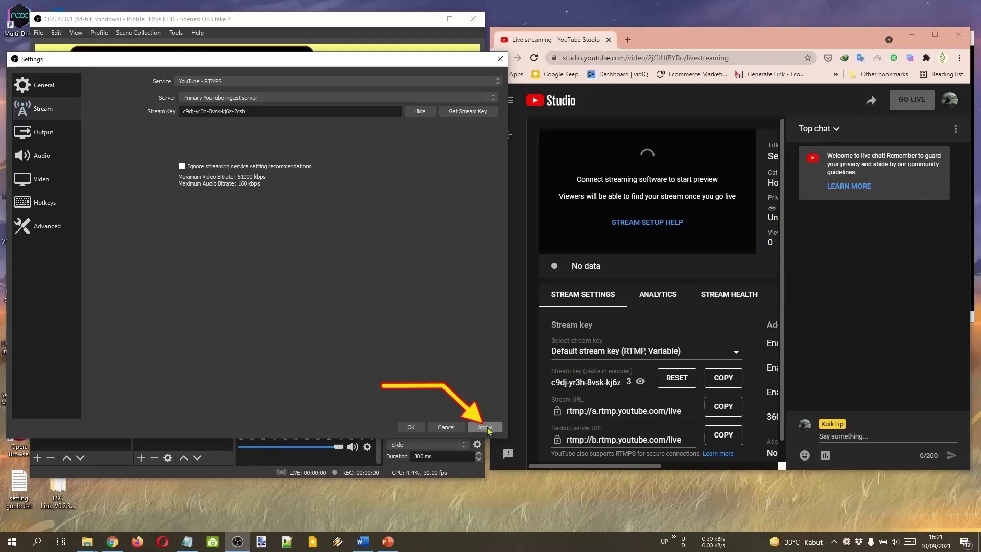
click(410, 426)
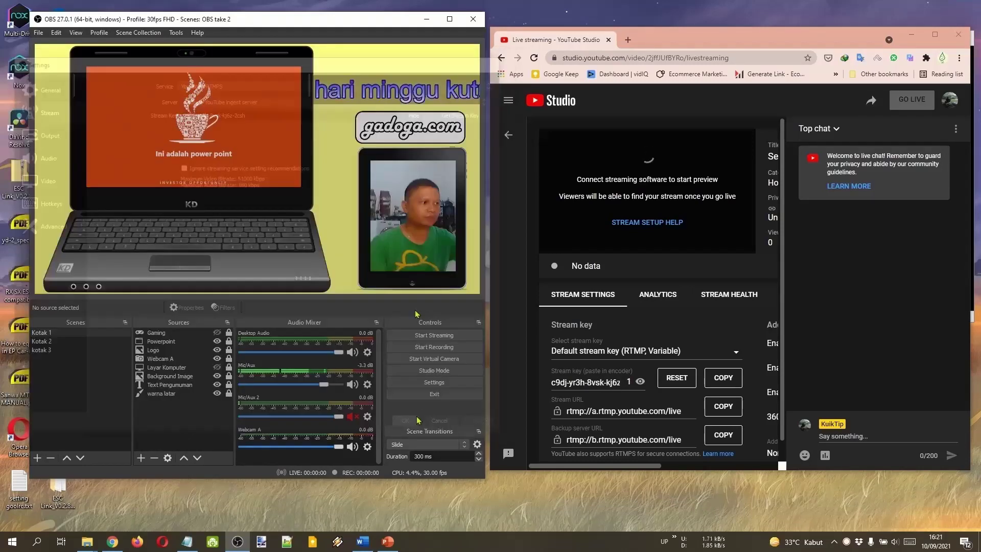
Start streaming to YouTube and pop the YouTube live chat out into its own window.
click(466, 335)
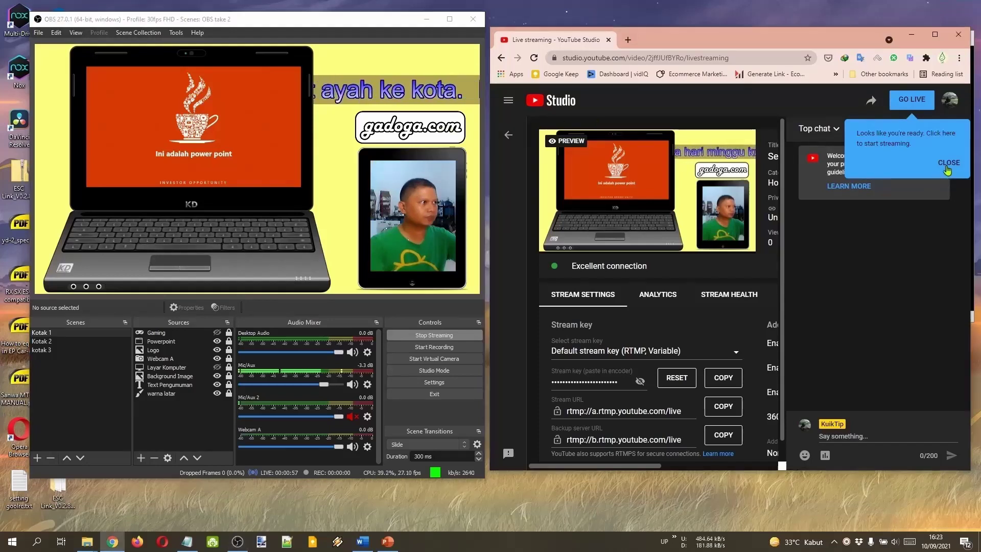
click(948, 162)
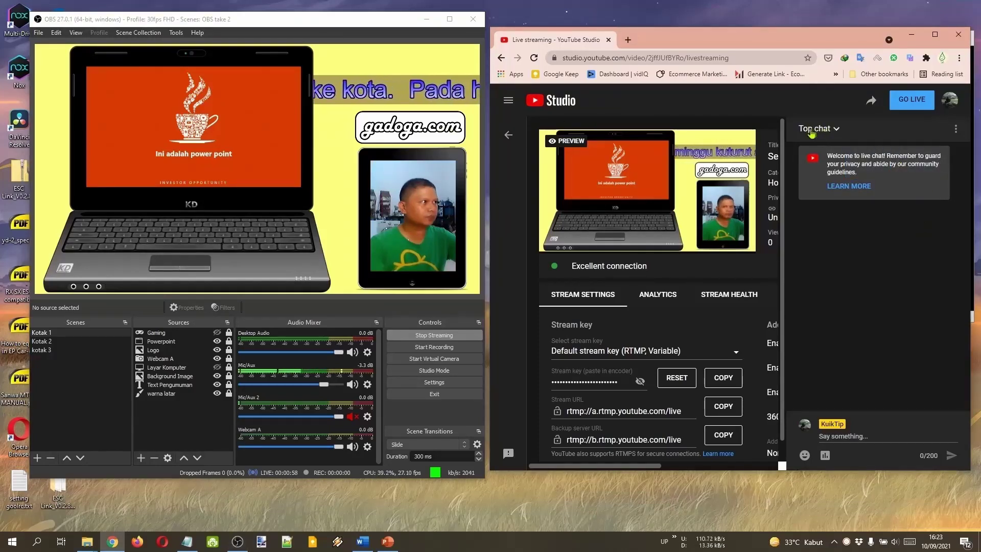
click(955, 132)
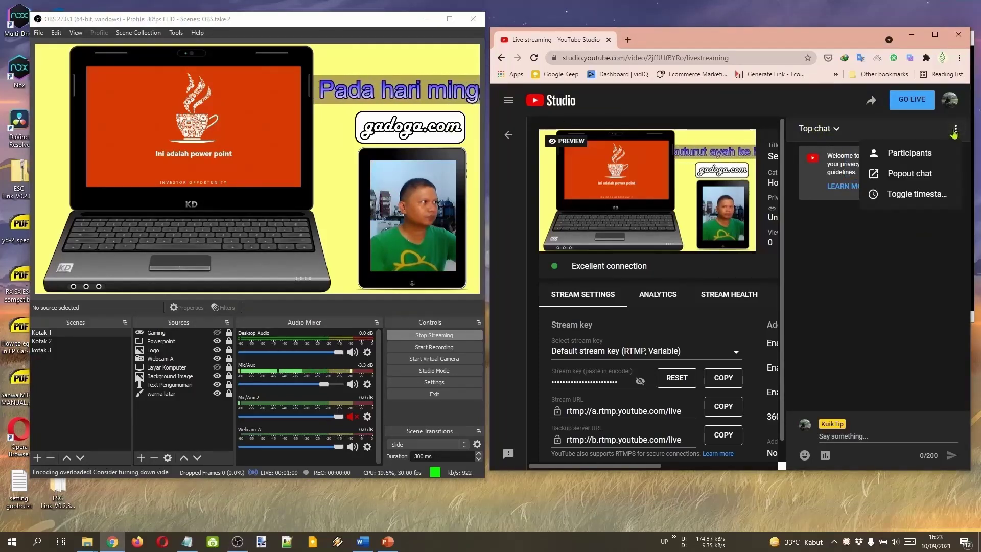
click(907, 174)
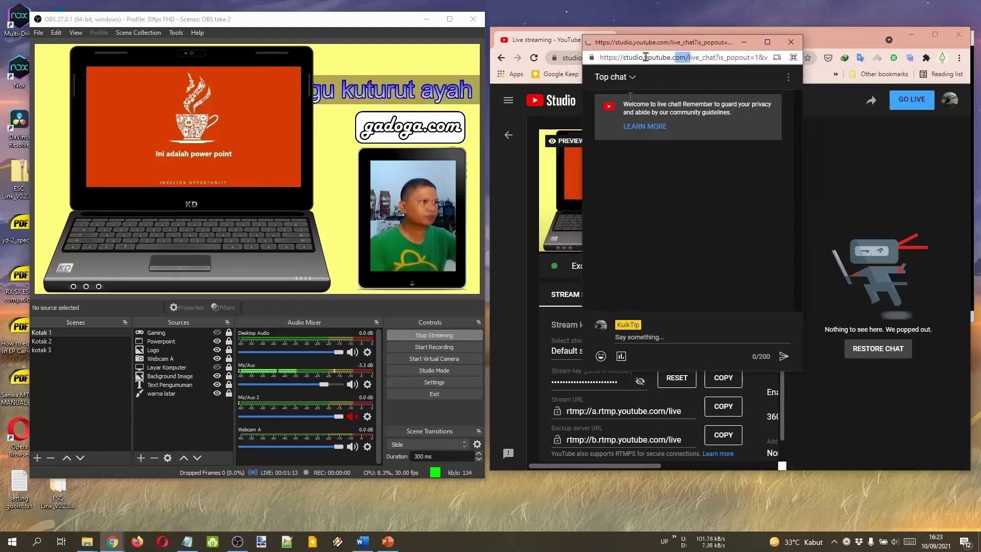
Add a 'Chat YT' Window Capture of the popout chat using Windows 10 (1903 and up) capture, cropping the browser bar.
click(910, 34)
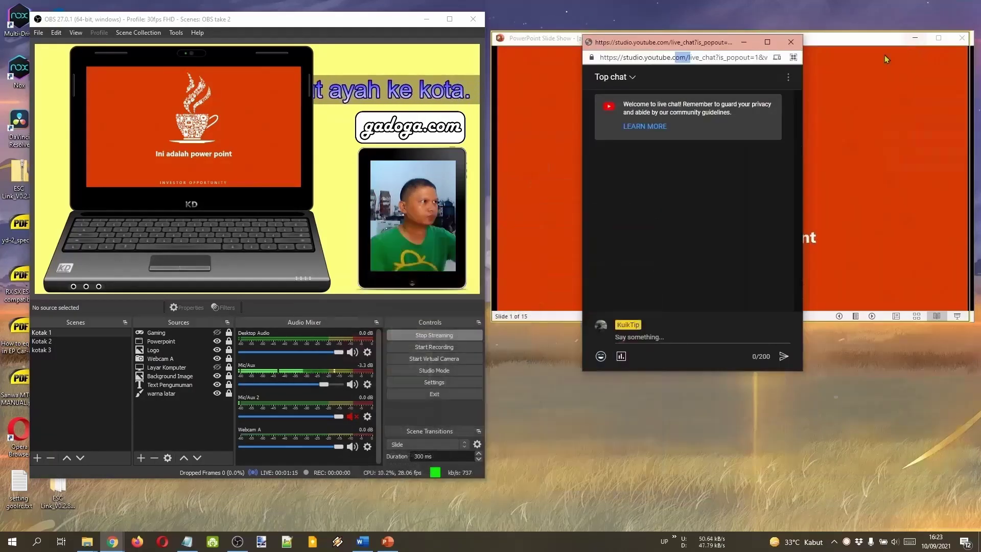
click(141, 458)
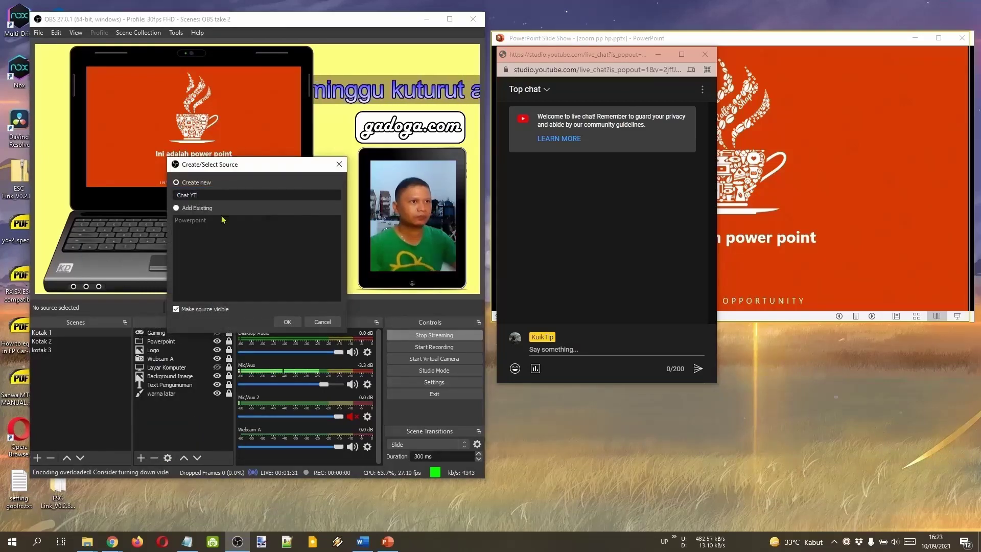
click(287, 322)
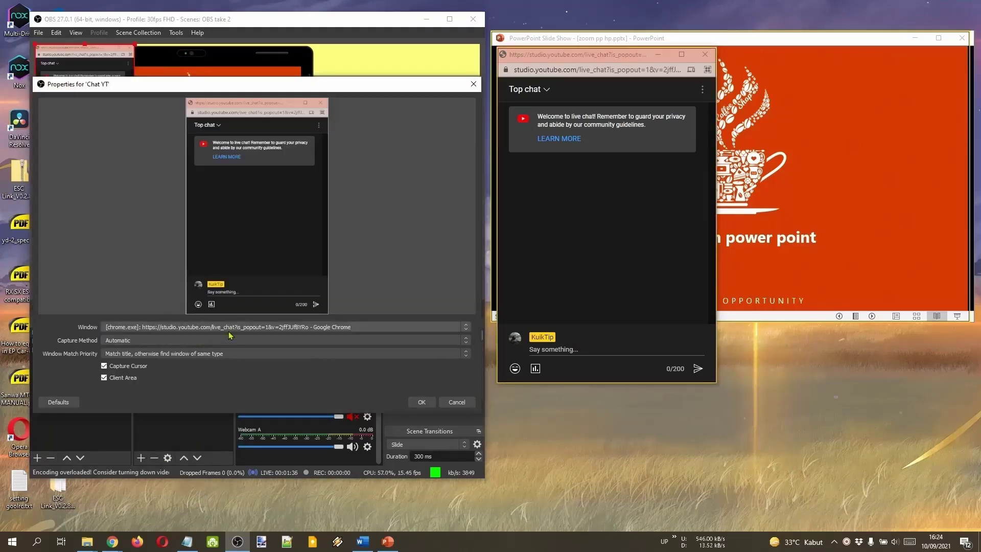
click(237, 339)
click(258, 364)
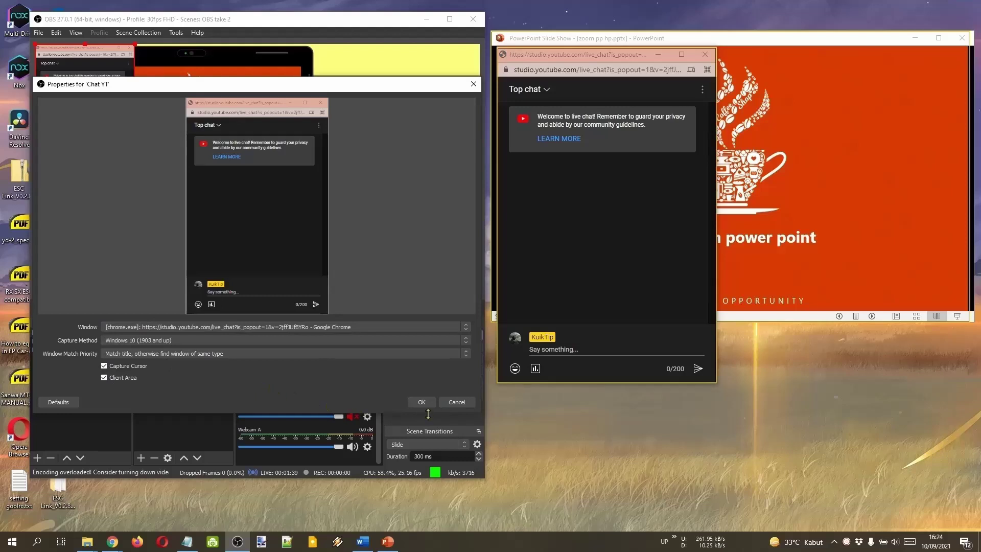
click(422, 402)
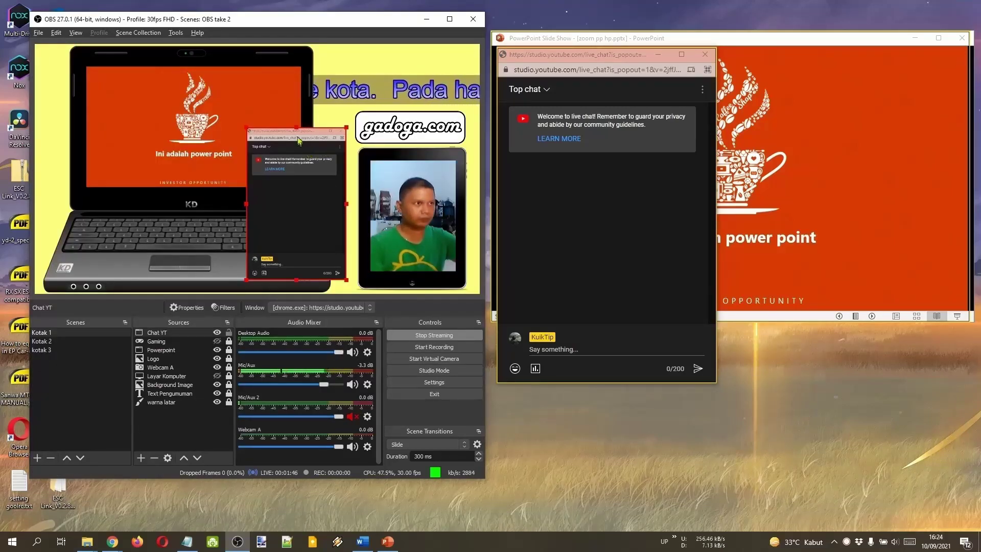
drag(297, 128, 297, 149)
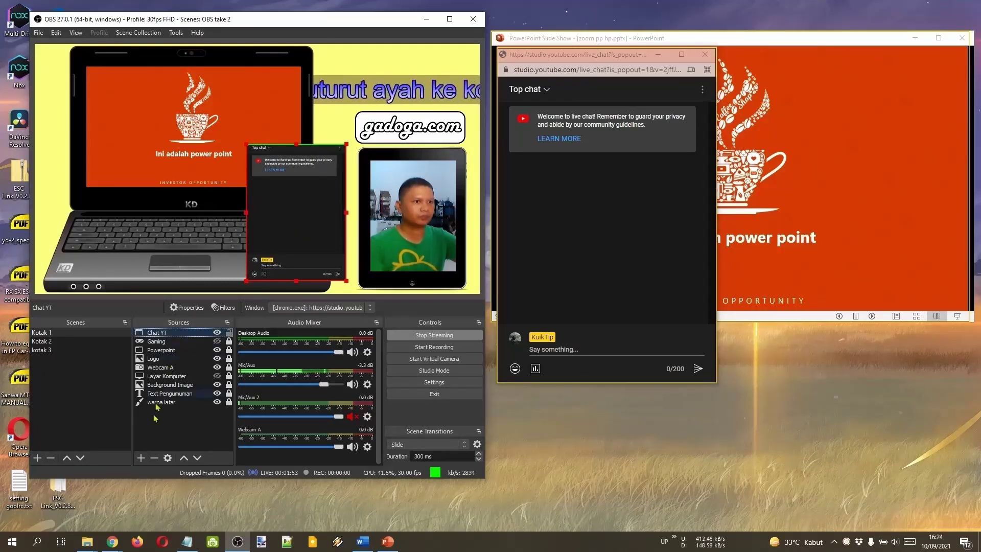
Remove the Chat YT source and copy the popout chat's web address from Chrome.
click(153, 458)
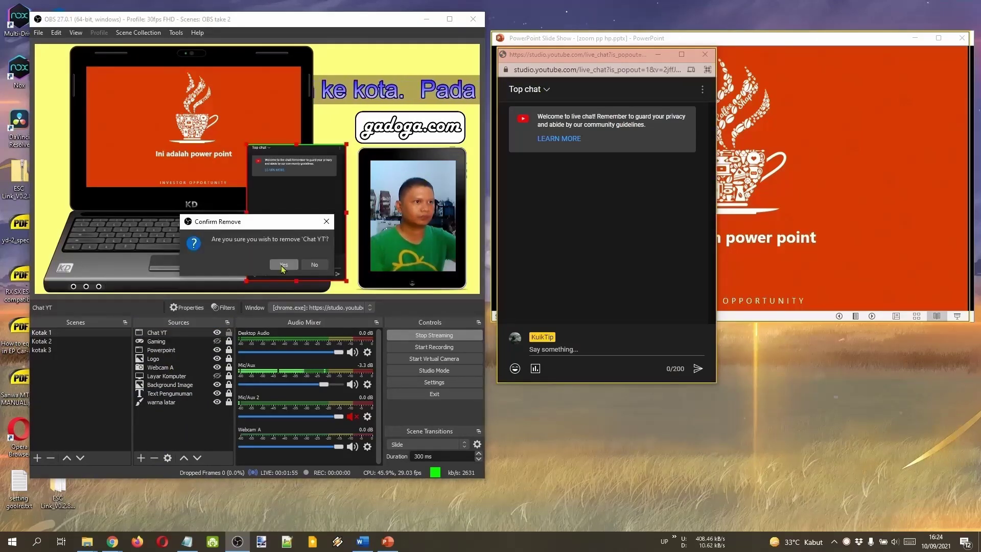
click(282, 264)
click(588, 70)
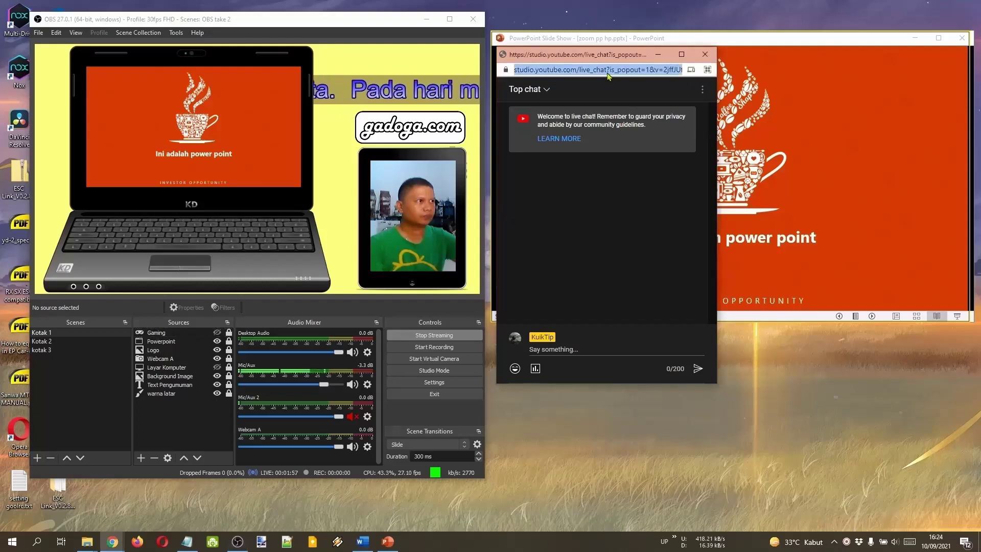
right_click(623, 70)
click(654, 127)
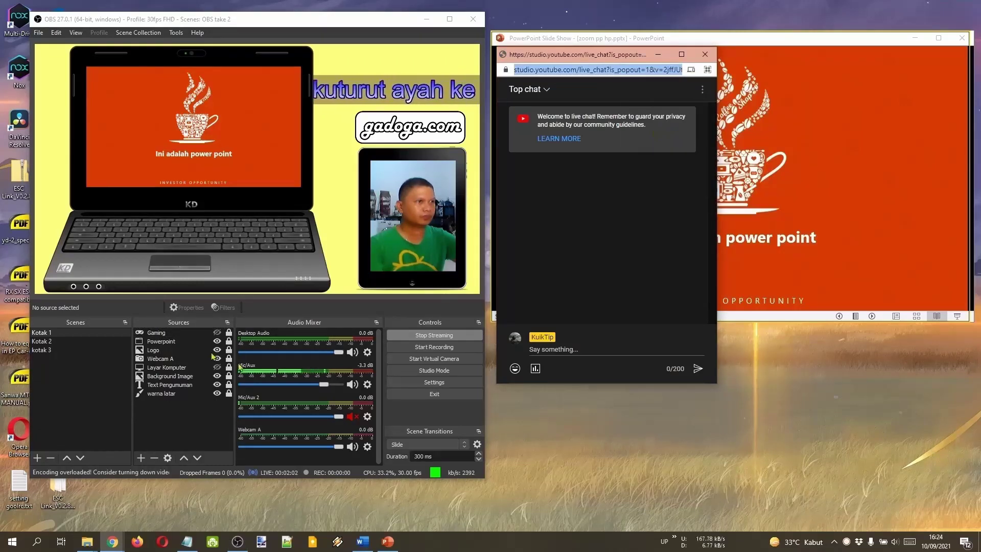
click(141, 457)
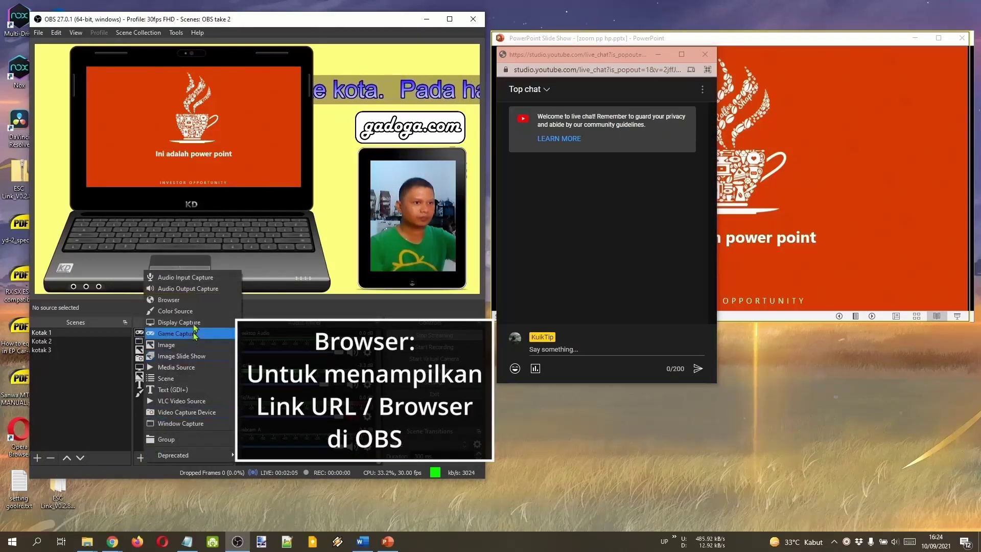
Add a 'Browser Chat YT' browser source using the pasted YouTube popout chat URL.
click(189, 301)
text(Browser Chat YT)
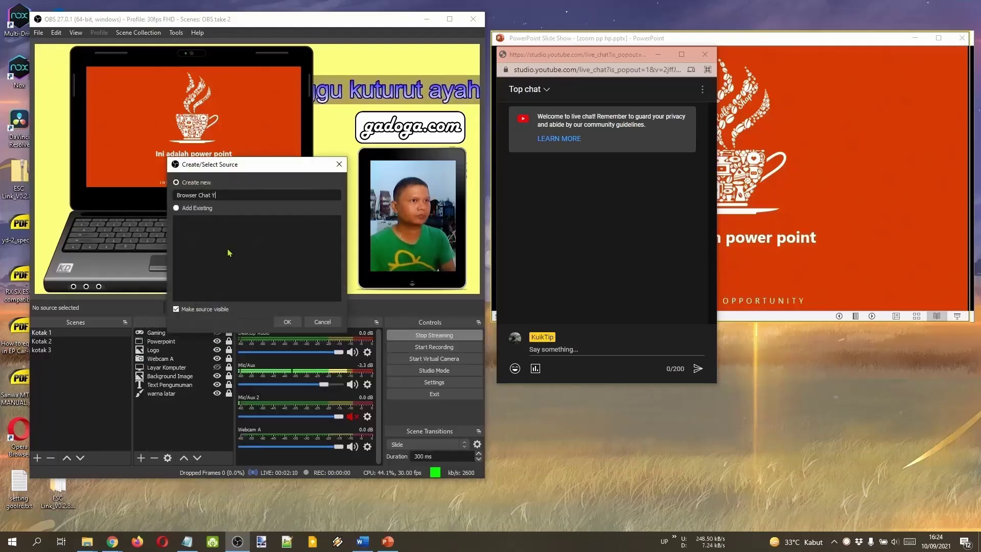
click(283, 324)
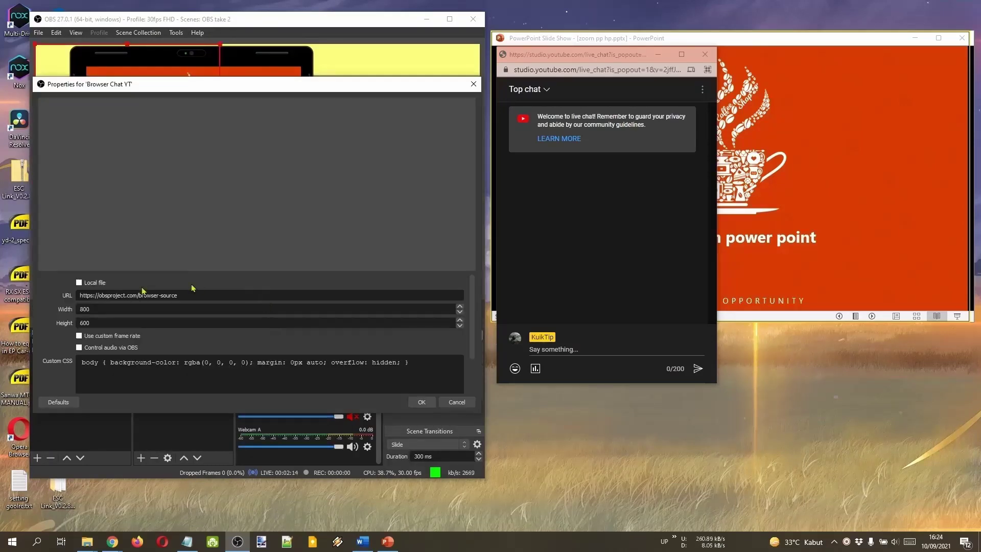
drag(197, 298, 61, 288)
key(ctrl+v)
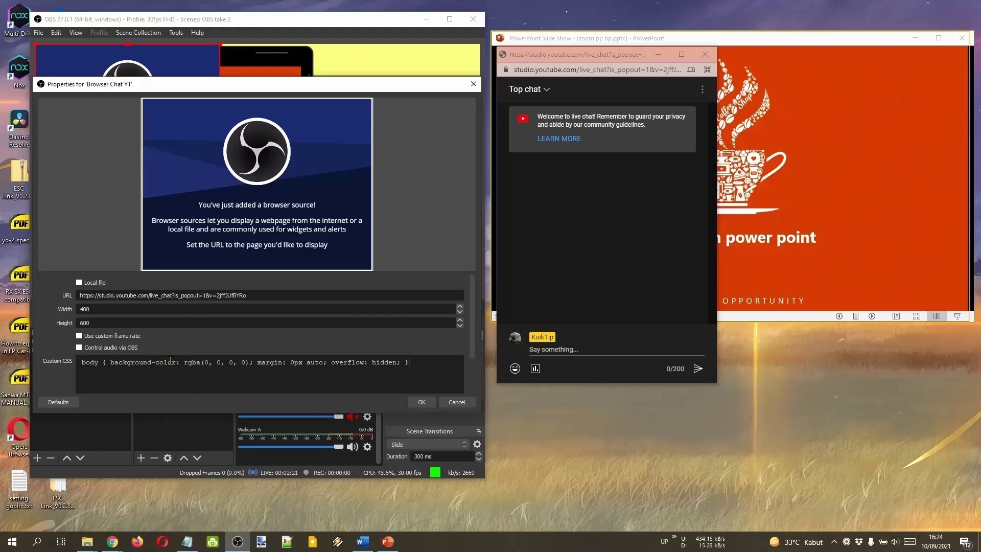
click(422, 402)
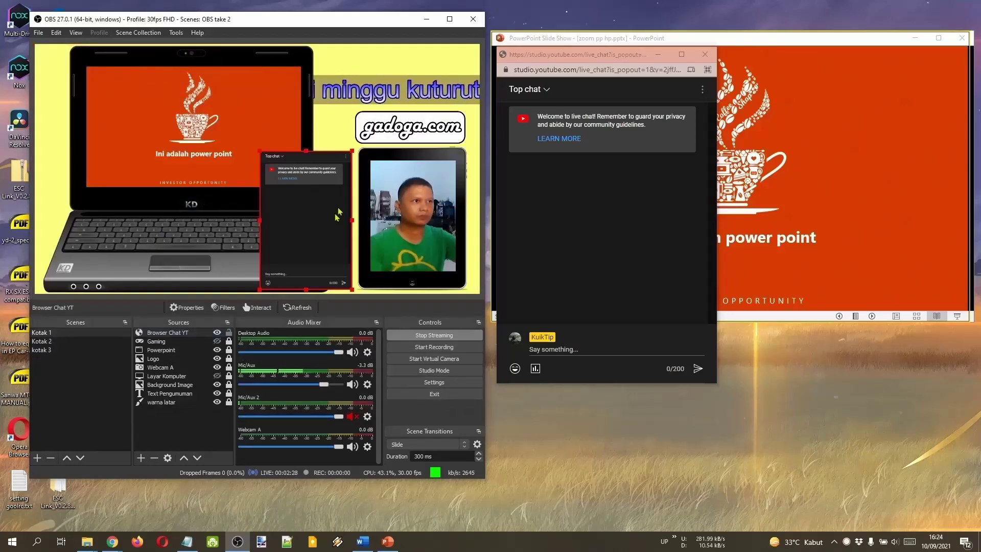
click(86, 493)
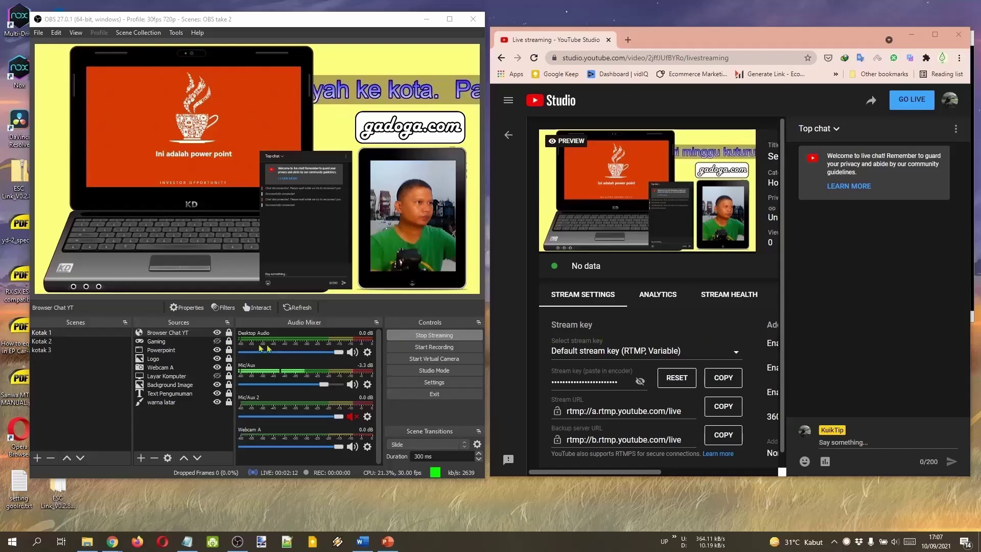
Hide the Browser Chat YT overlay and stop streaming to YouTube.
click(217, 333)
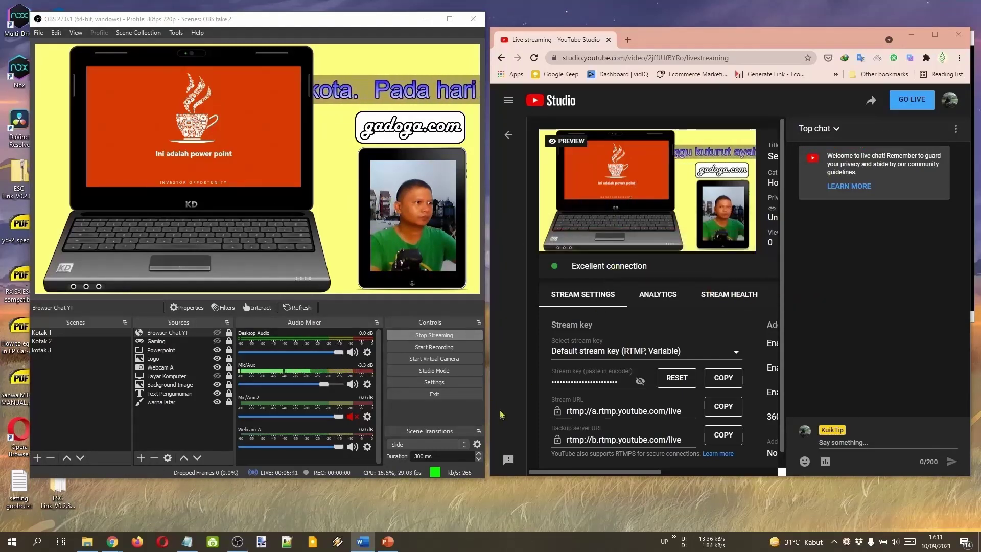
click(462, 338)
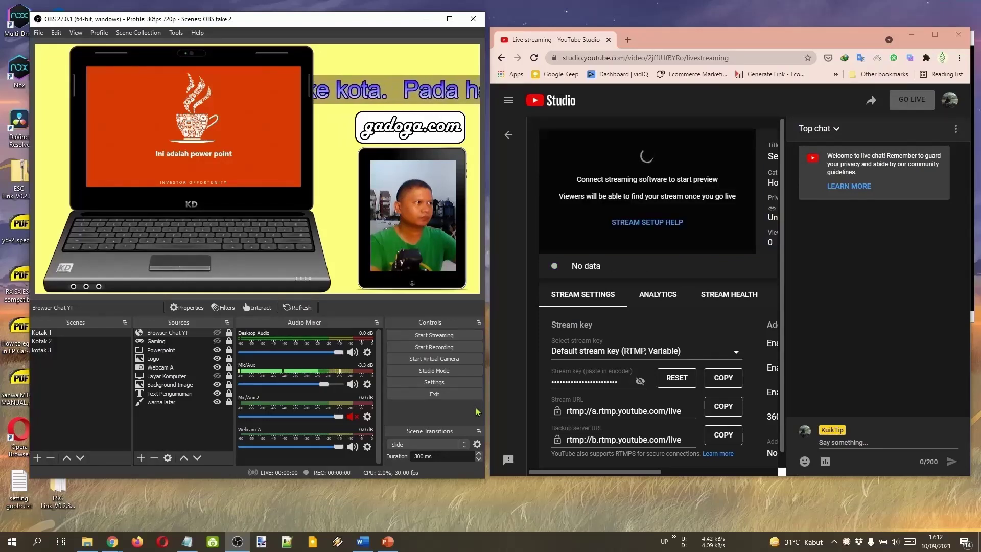
Open OBS's Stream settings and copy the stream key from YouTube Studio.
click(451, 384)
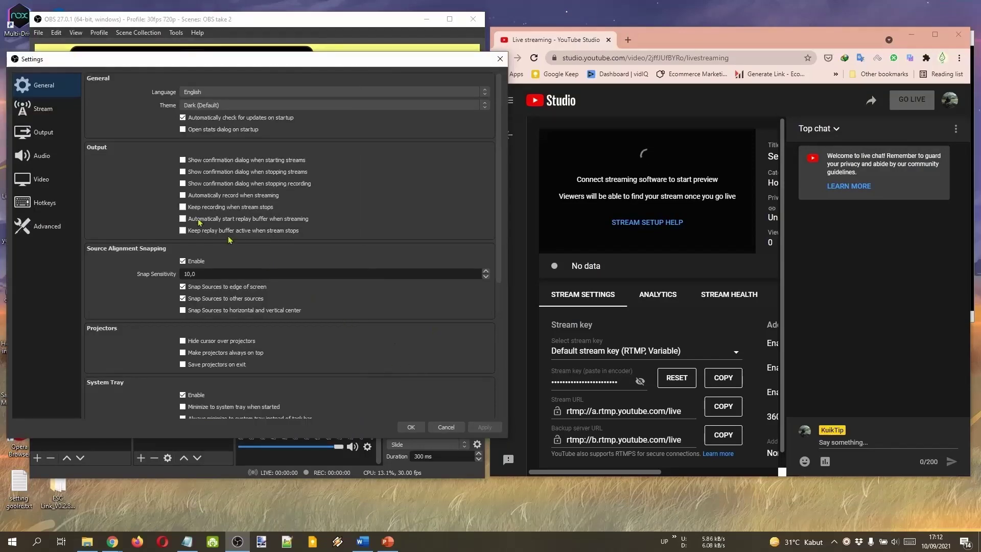
click(38, 115)
click(416, 111)
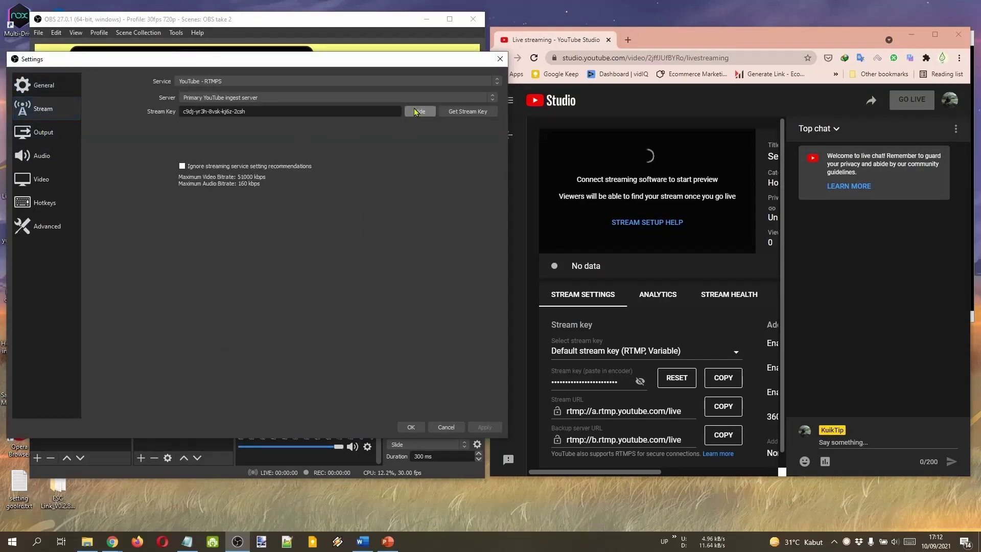
click(639, 381)
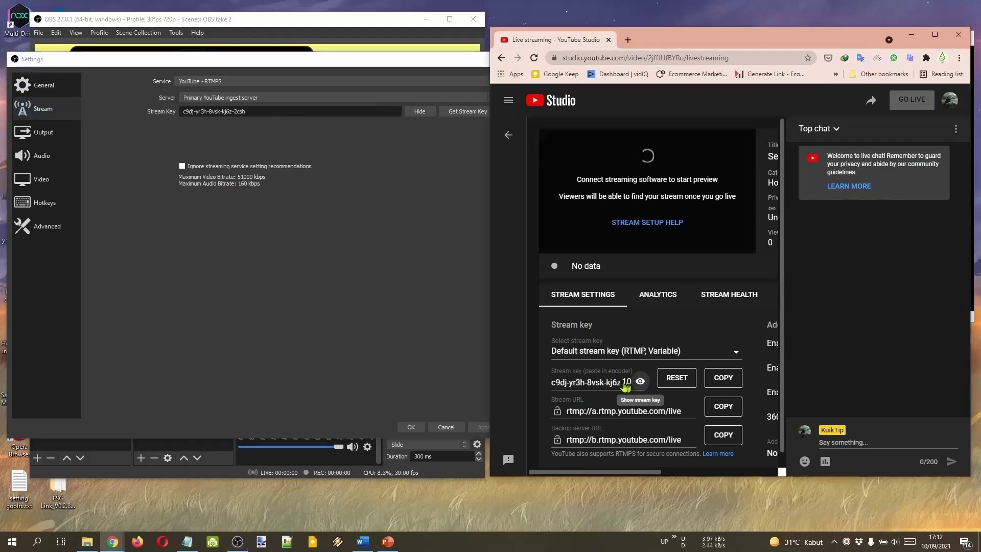
click(721, 387)
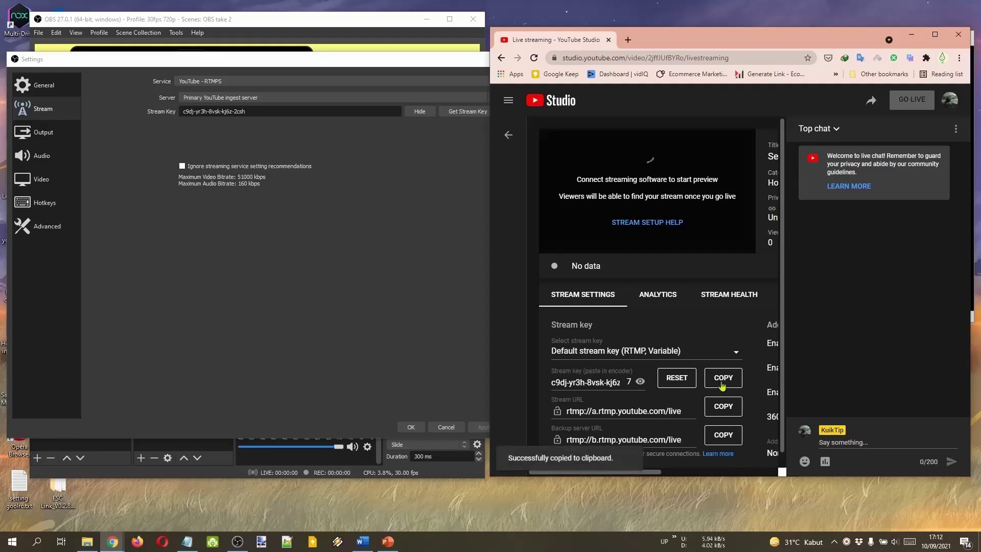
Replace OBS's Stream Key with the copied key, save the settings, and start streaming again.
drag(256, 112, 158, 110)
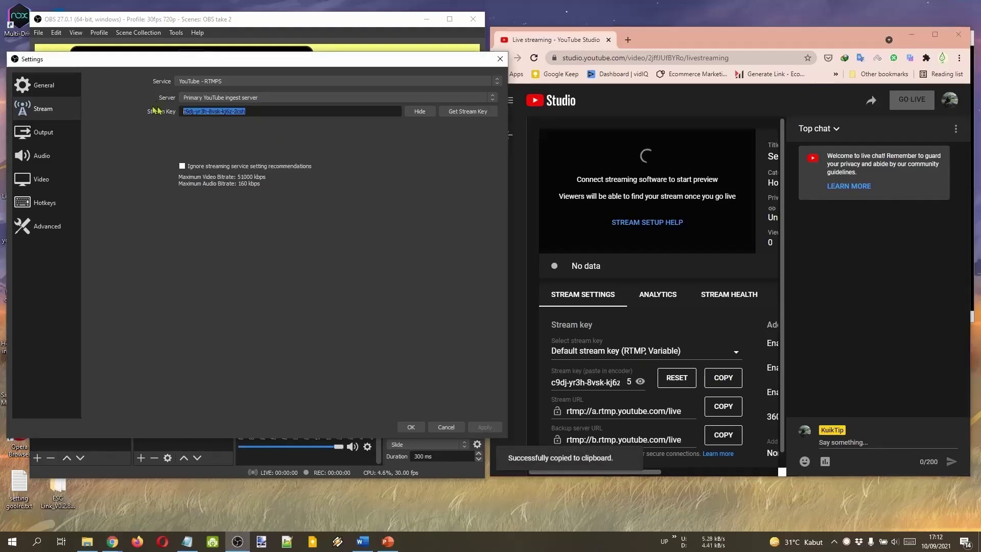
right_click(195, 116)
click(215, 170)
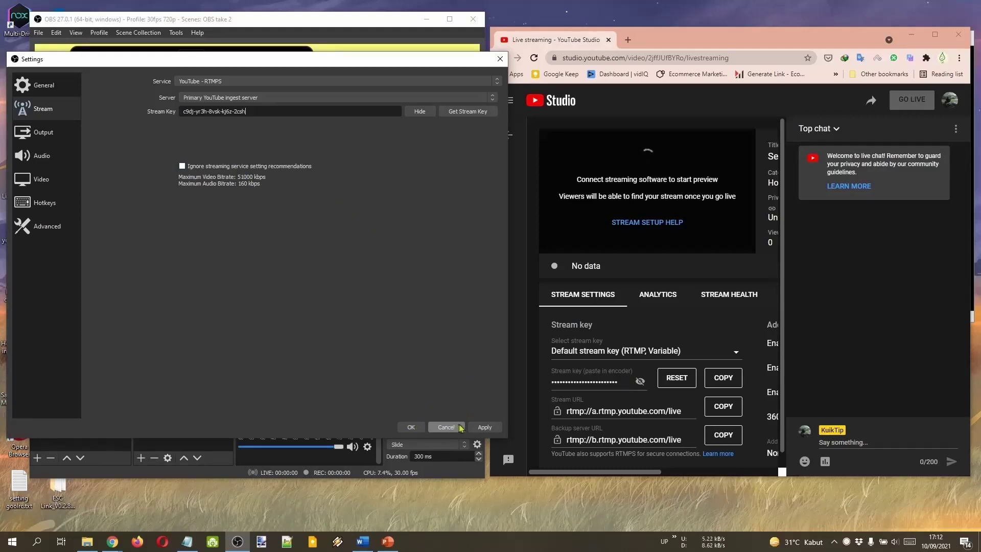
click(485, 427)
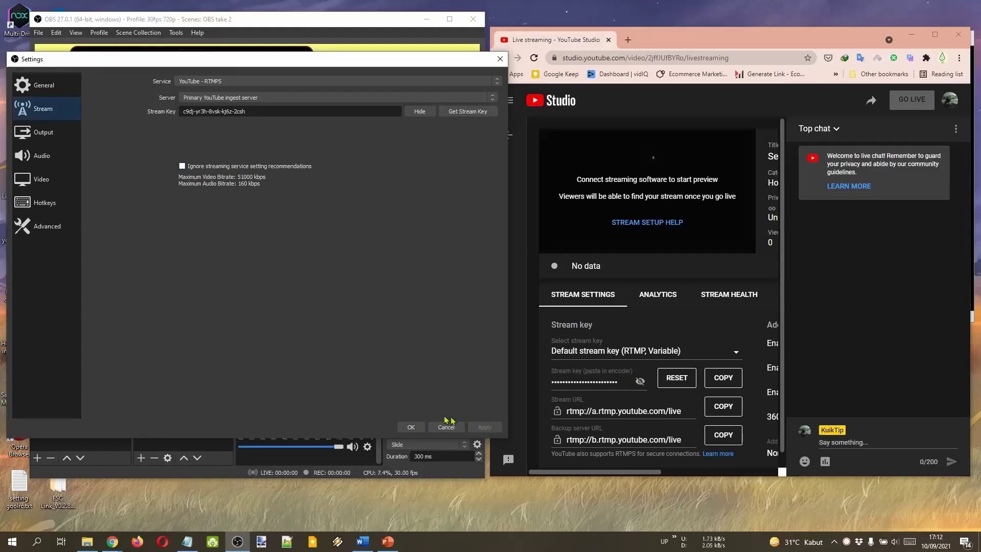
click(413, 428)
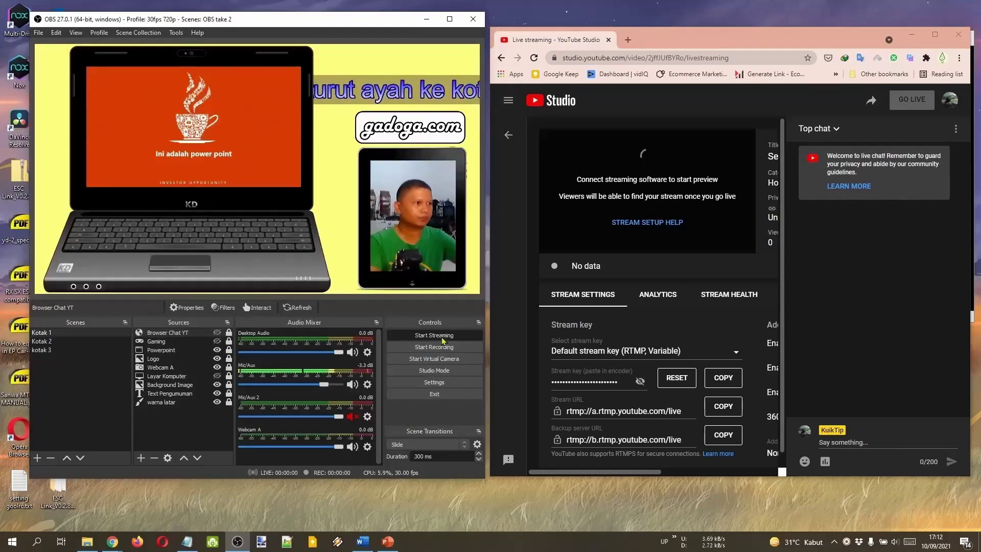
click(441, 336)
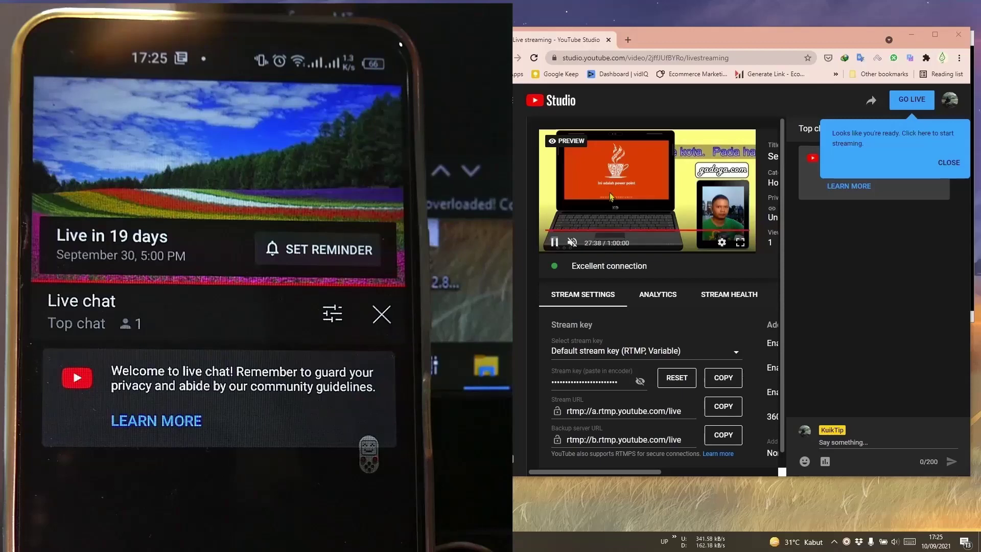
Take the broadcast live in YouTube Studio, then request to end the stream.
click(909, 107)
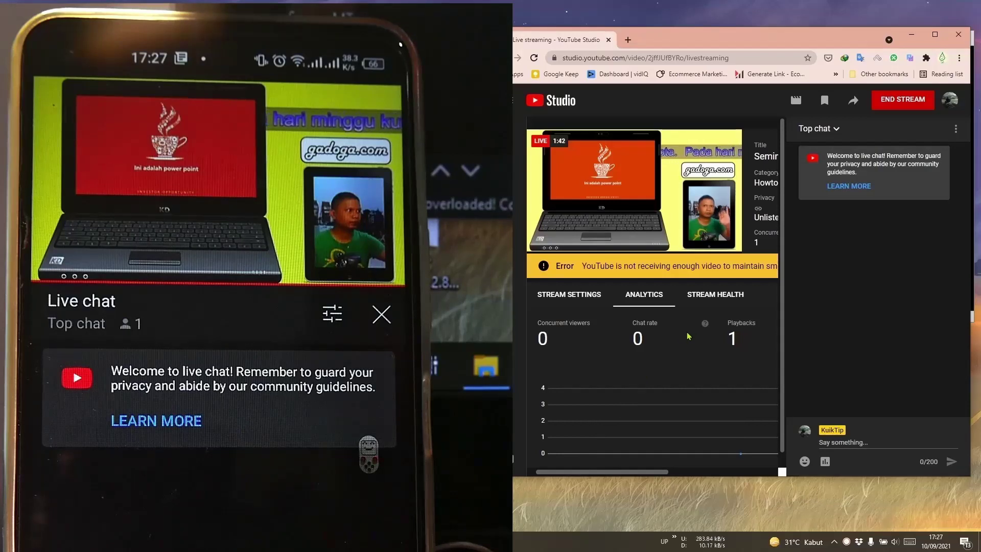
mouse_move(734, 234)
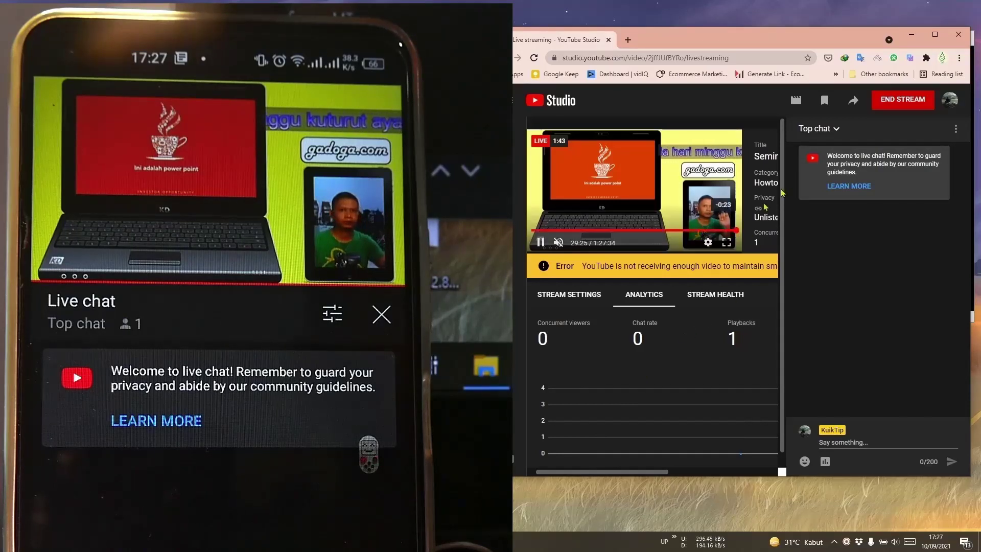
click(894, 112)
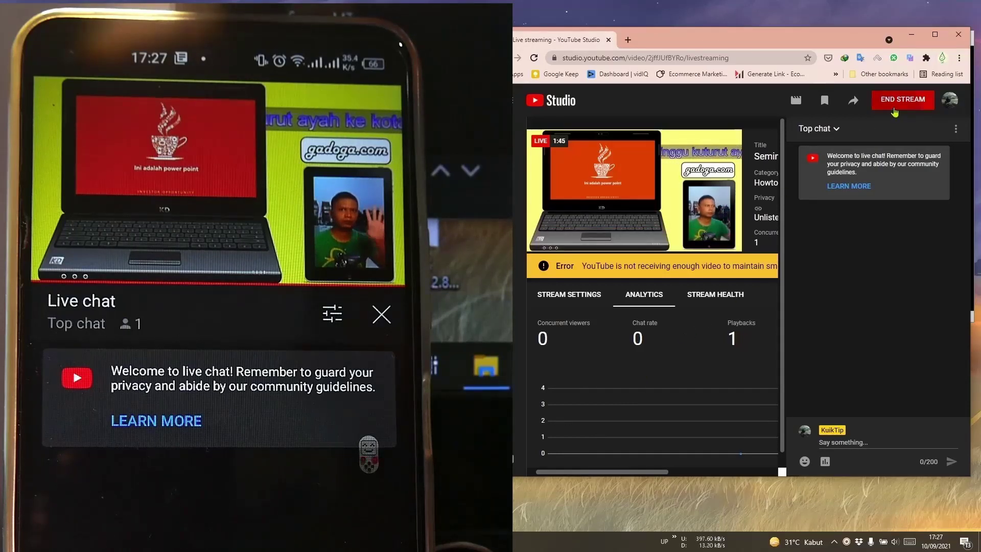
Confirm ending the Seminar Sesi 1 broadcast and dismiss the stream summary.
click(821, 320)
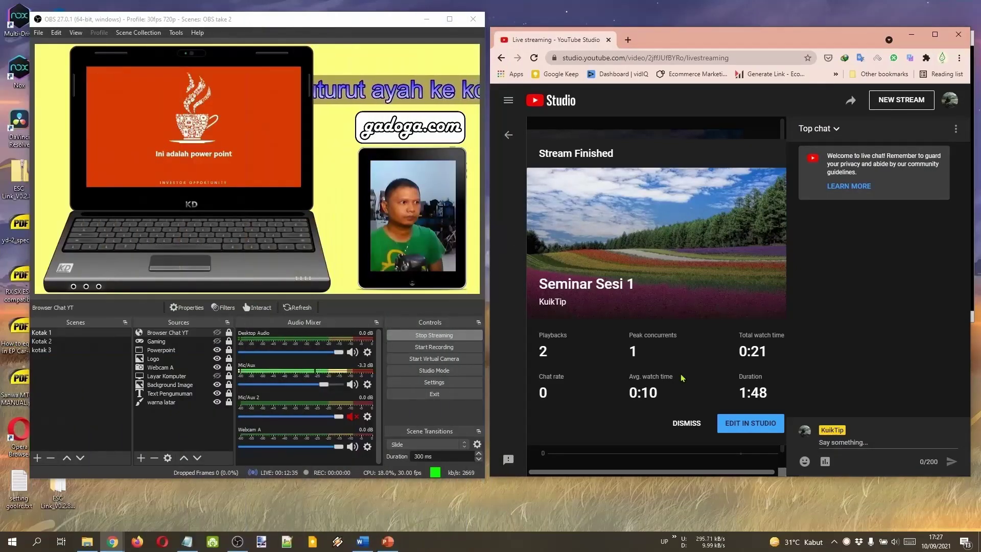
click(934, 34)
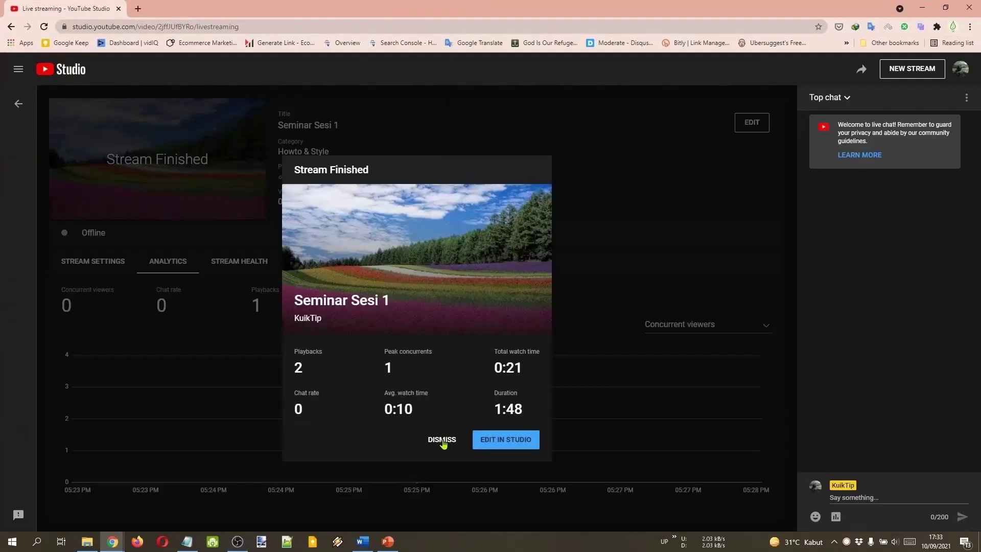
click(442, 440)
Load studio.youtube.com in a new browser tab.
key(ctrl+t)
text(studio.youtube.com)
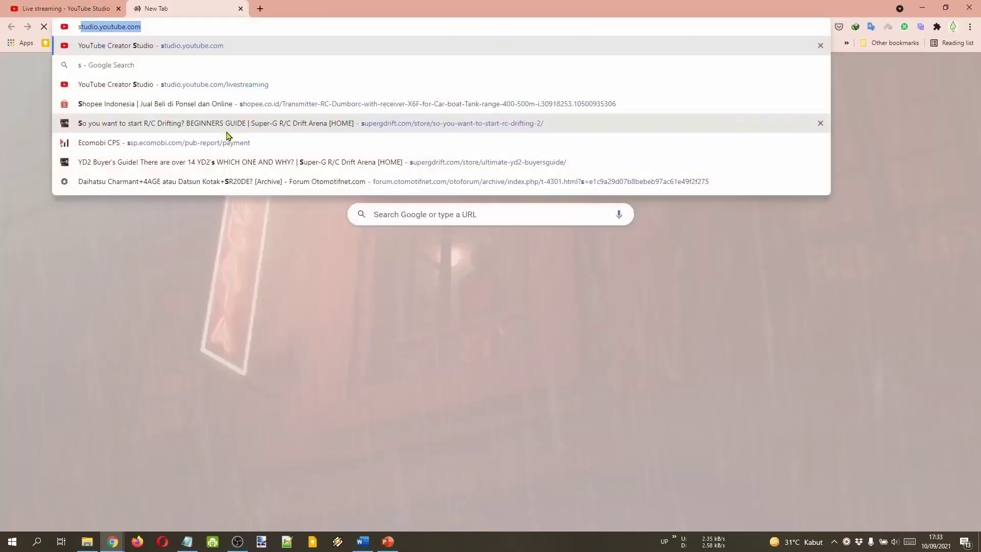
key(Return)
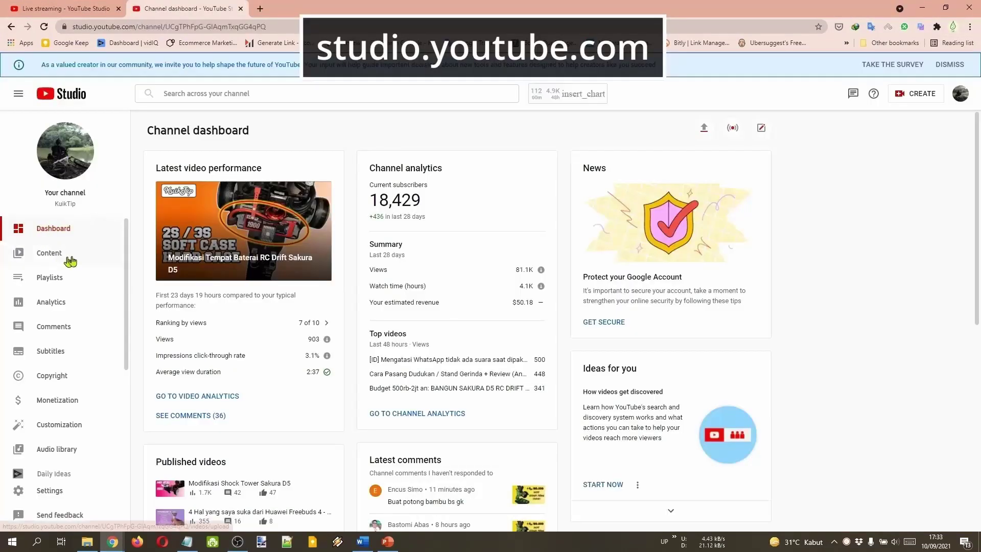
Go to Content > Live, inspect Seminar Sesi 1's visibility and actions menus unchanged, and open its details.
click(69, 257)
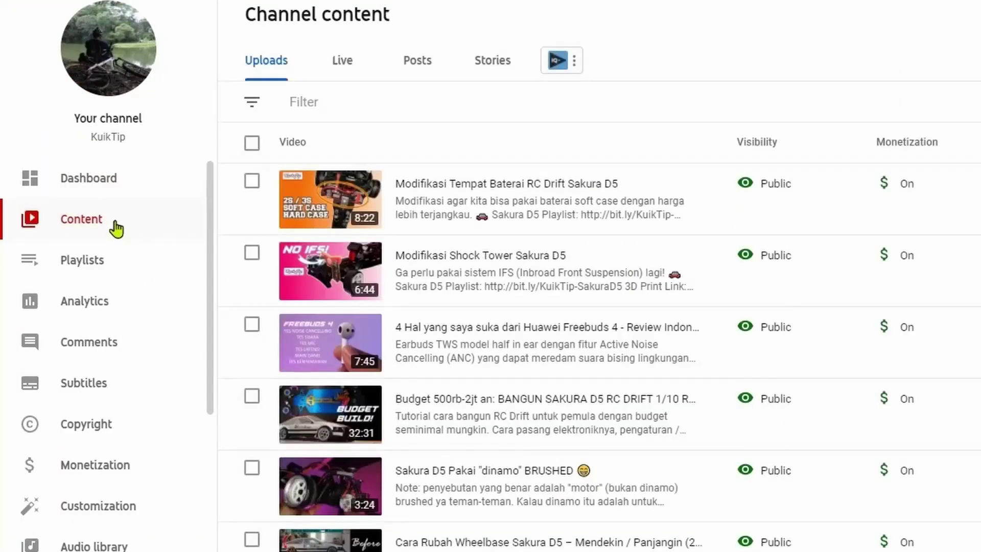
click(350, 70)
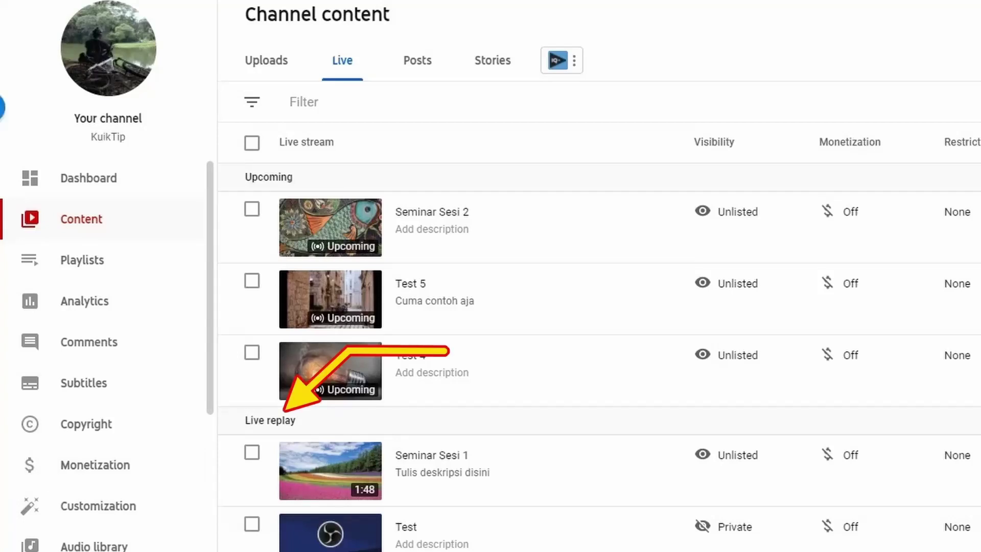
mouse_move(773, 457)
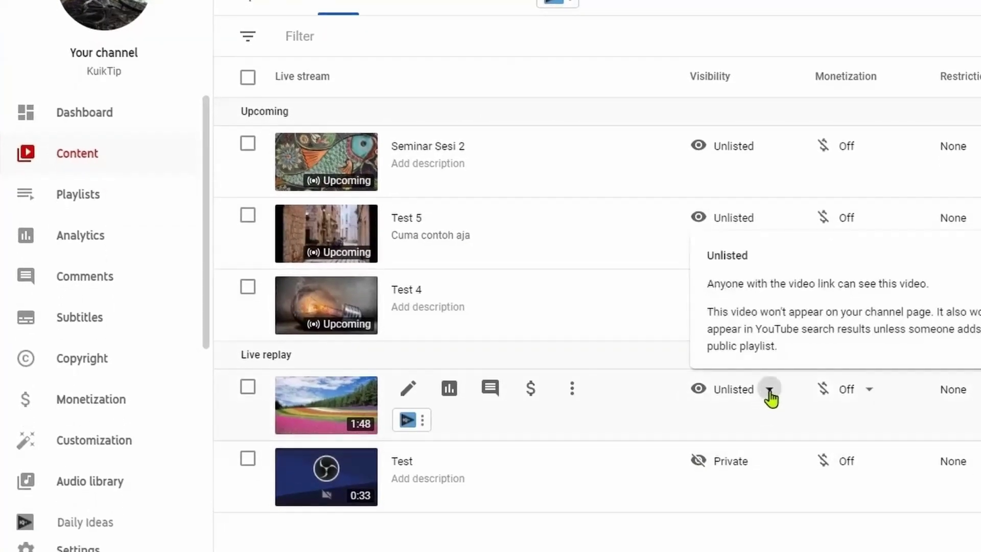
click(769, 392)
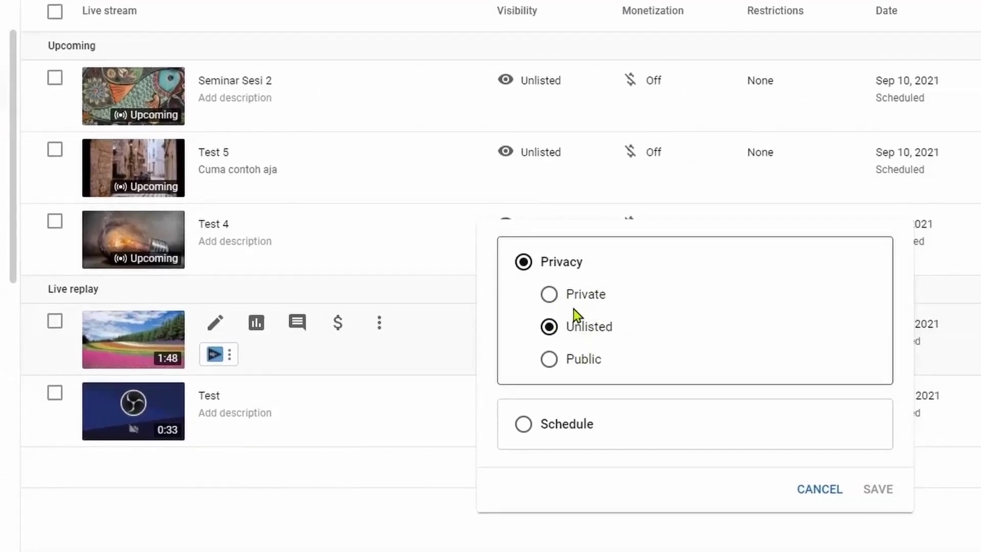
click(818, 496)
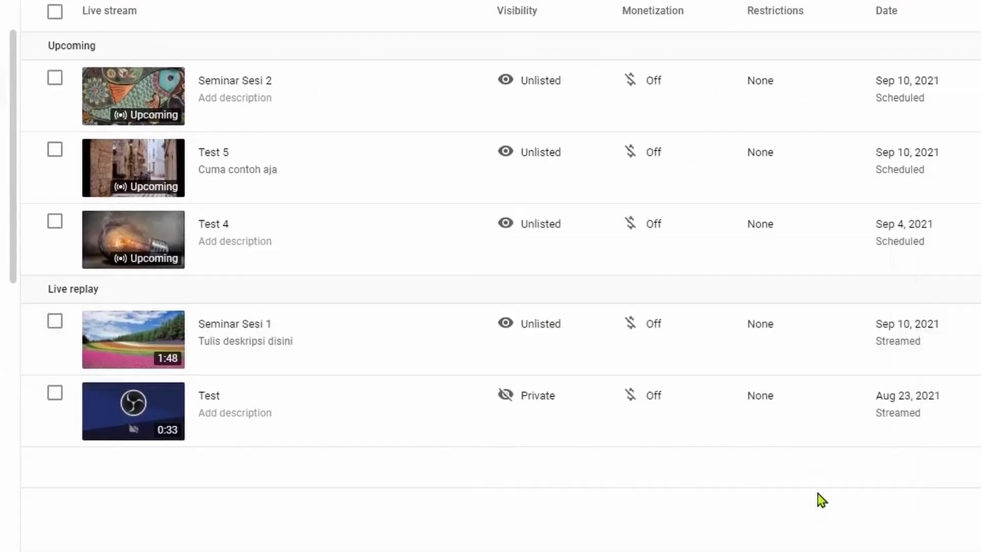
mouse_move(580, 333)
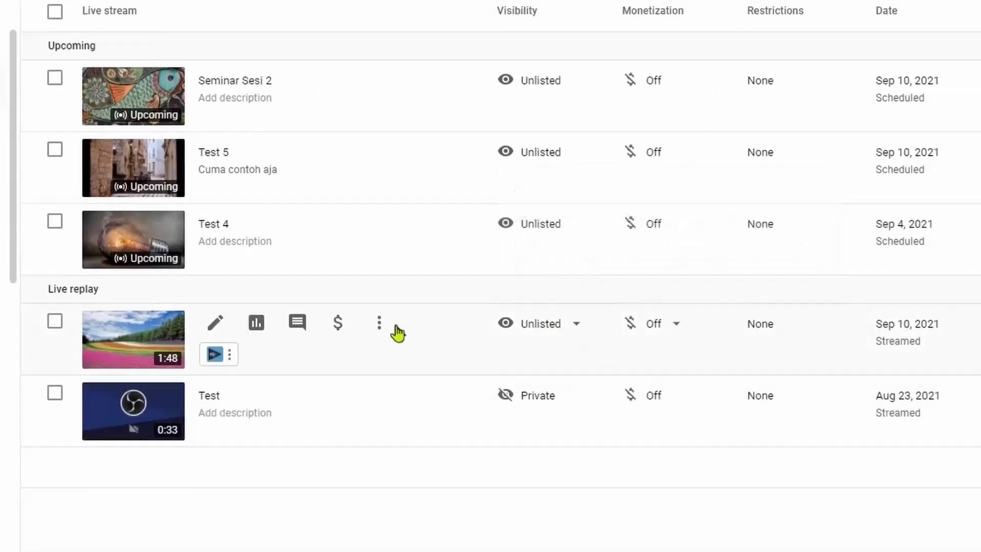
click(380, 323)
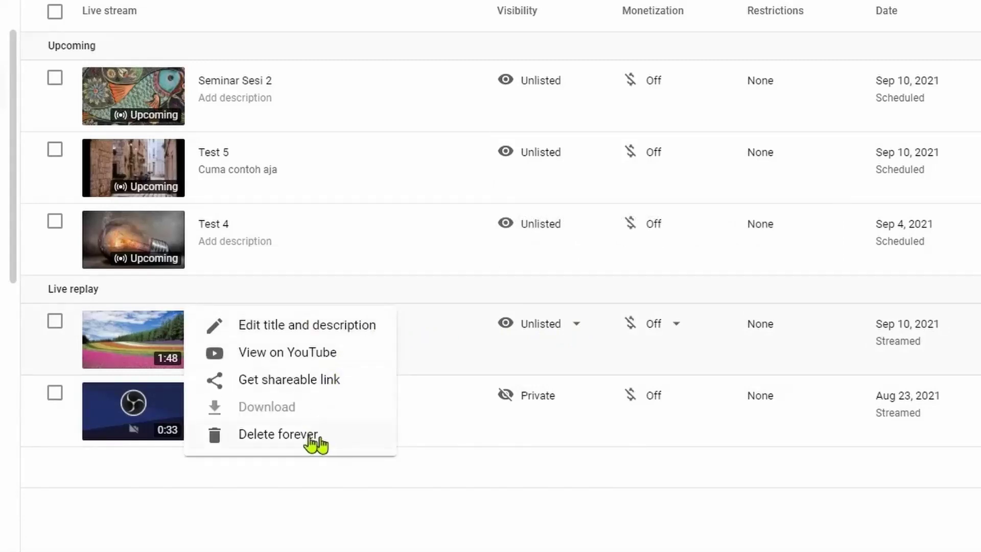
click(580, 461)
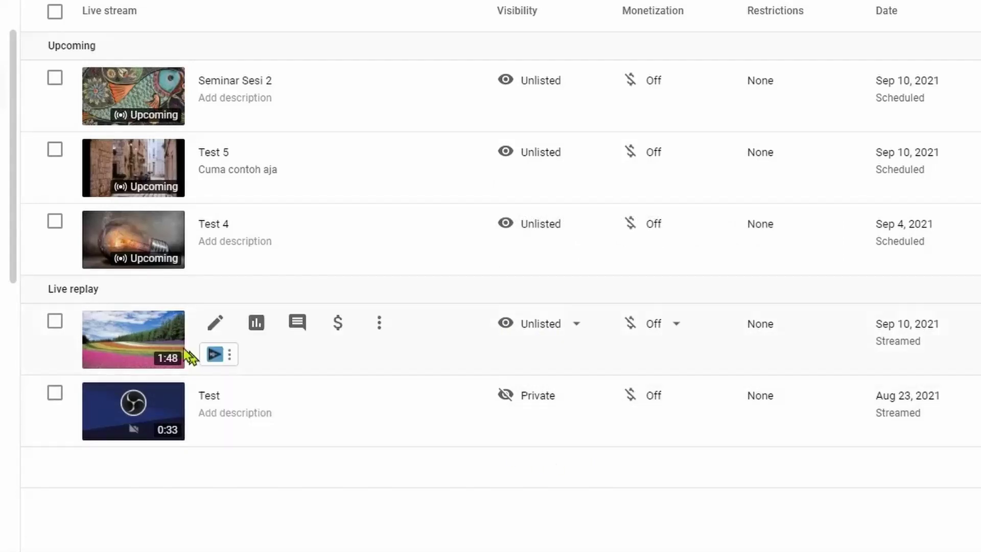
click(144, 338)
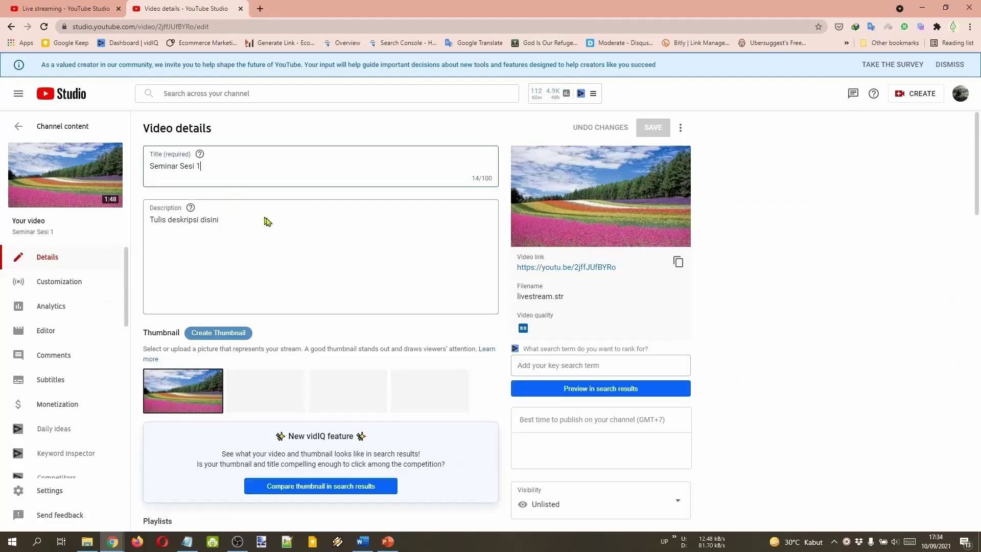
Open Seminar Sesi 1 in the Editor, return to the list, and start editing Seminar Sesi 2's description.
click(47, 329)
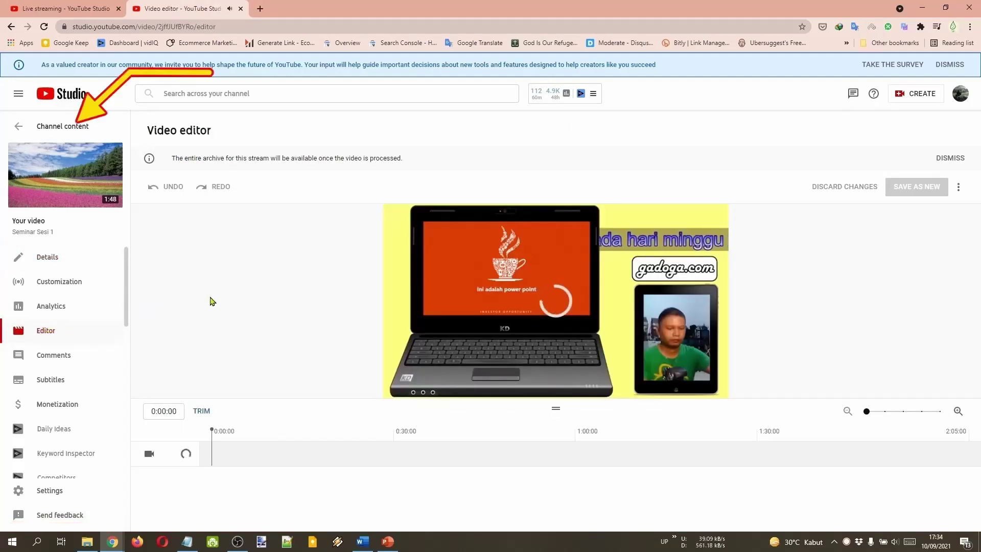
click(71, 130)
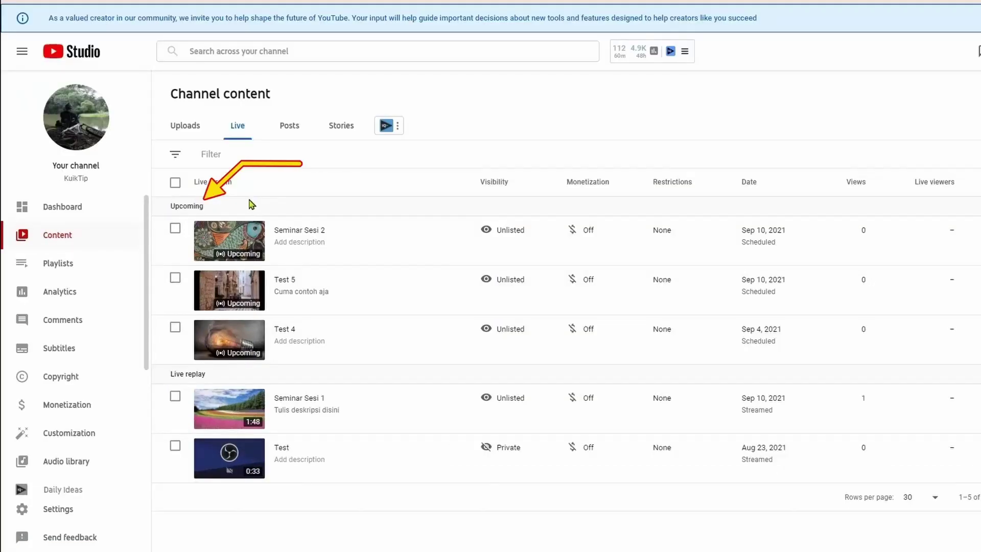
click(227, 240)
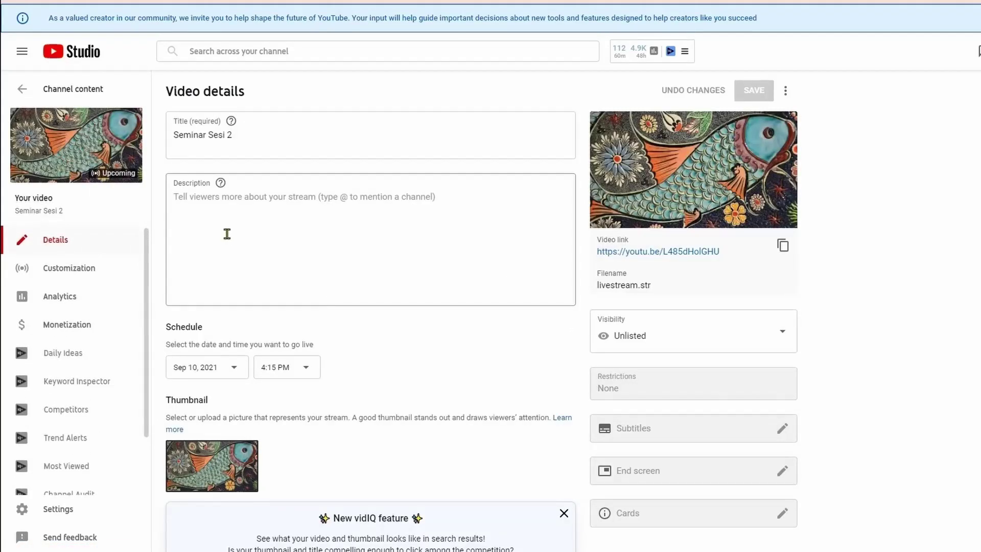
click(227, 234)
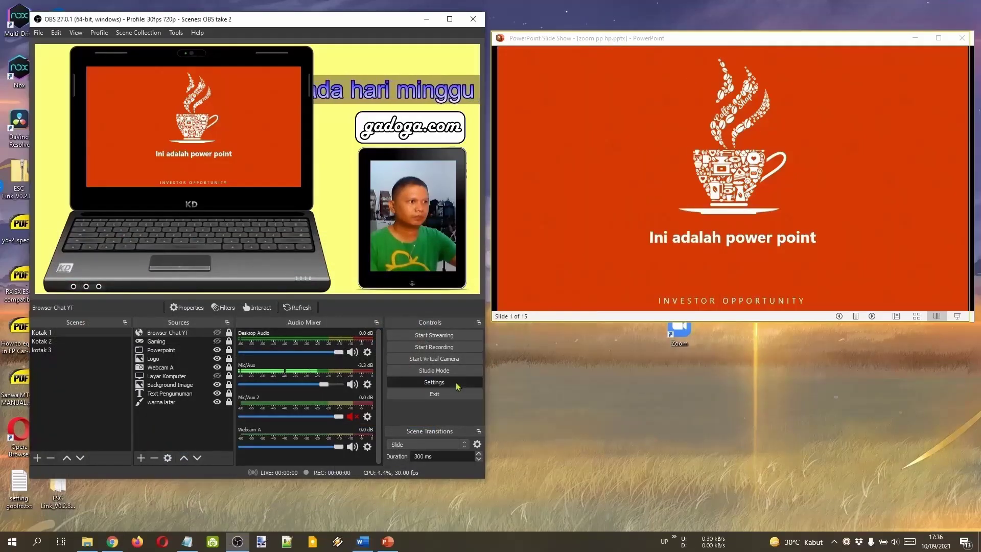
click(456, 385)
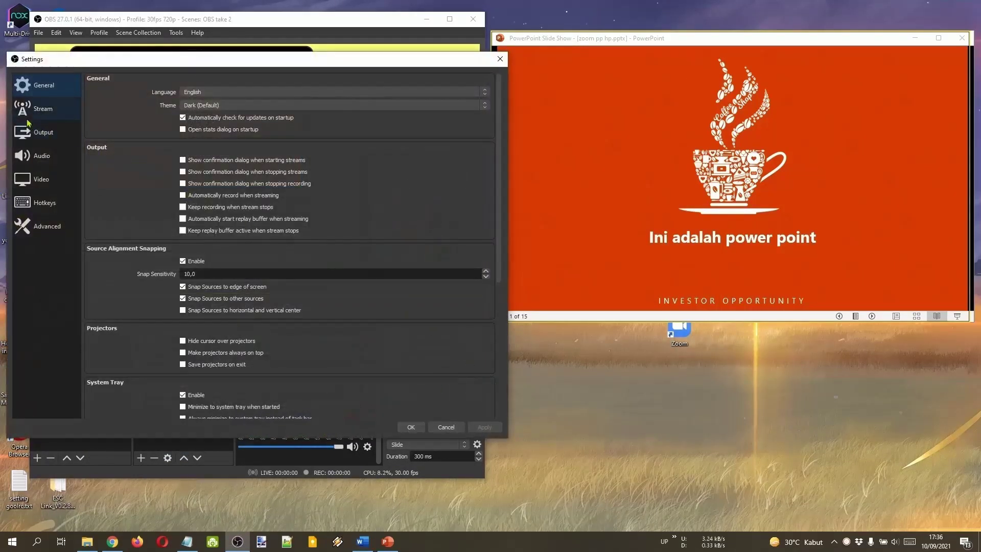
click(42, 110)
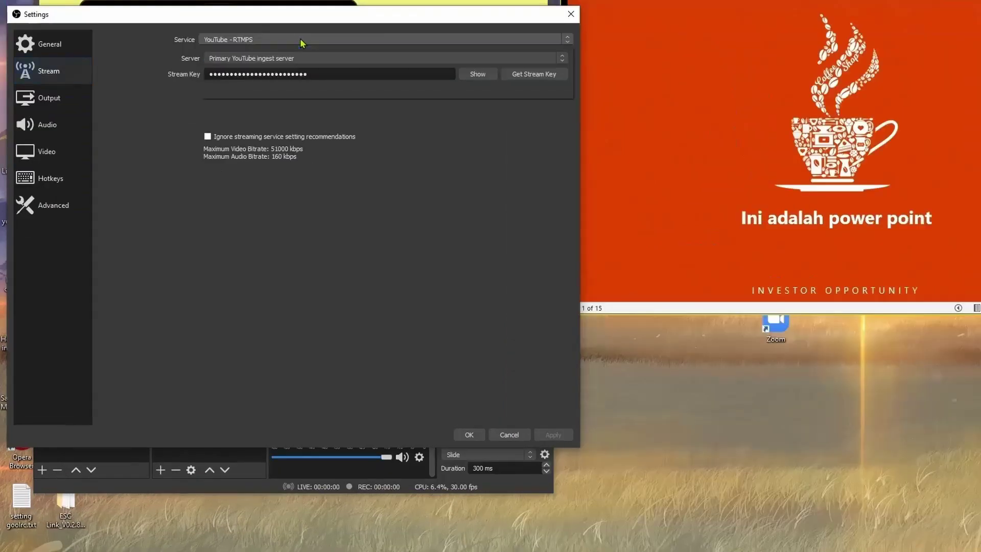
click(264, 80)
click(233, 56)
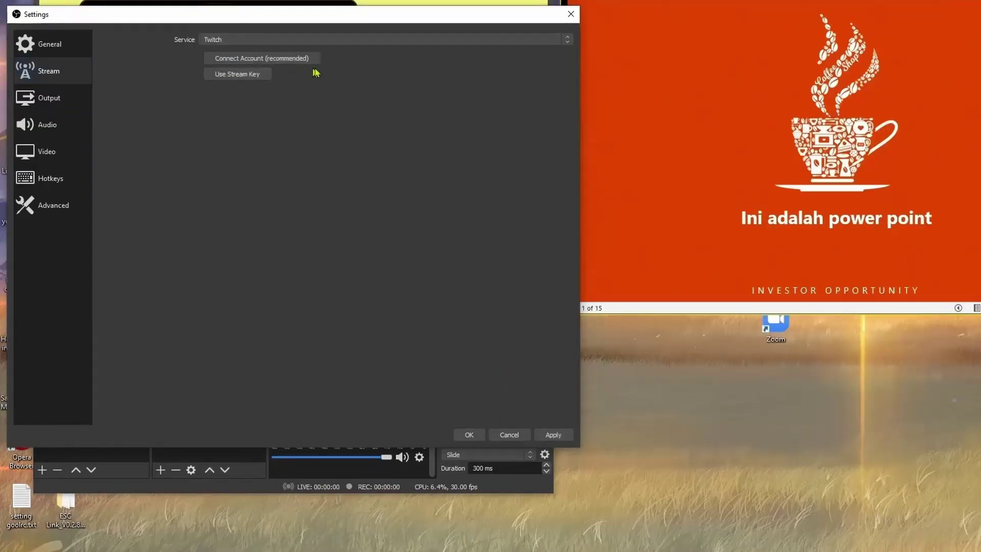
click(298, 62)
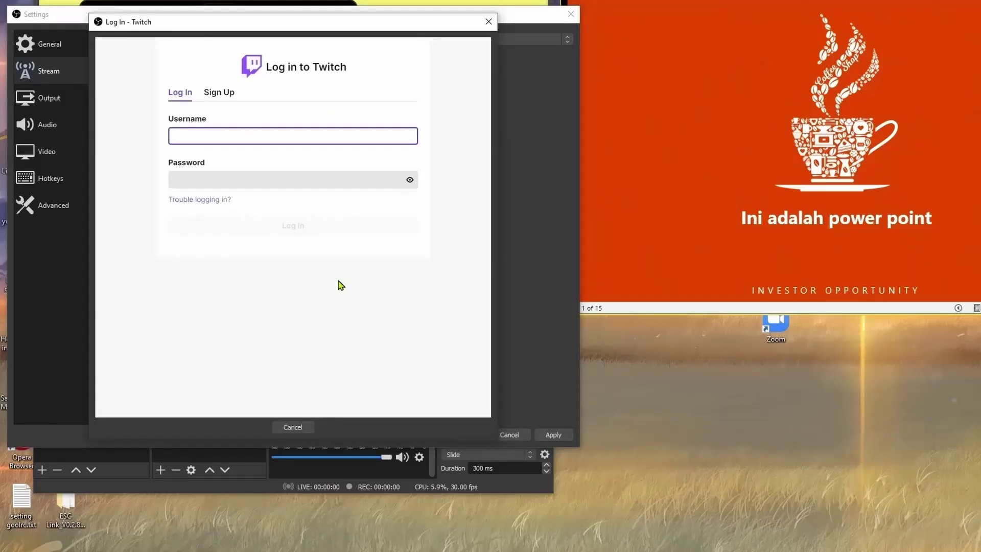
click(488, 21)
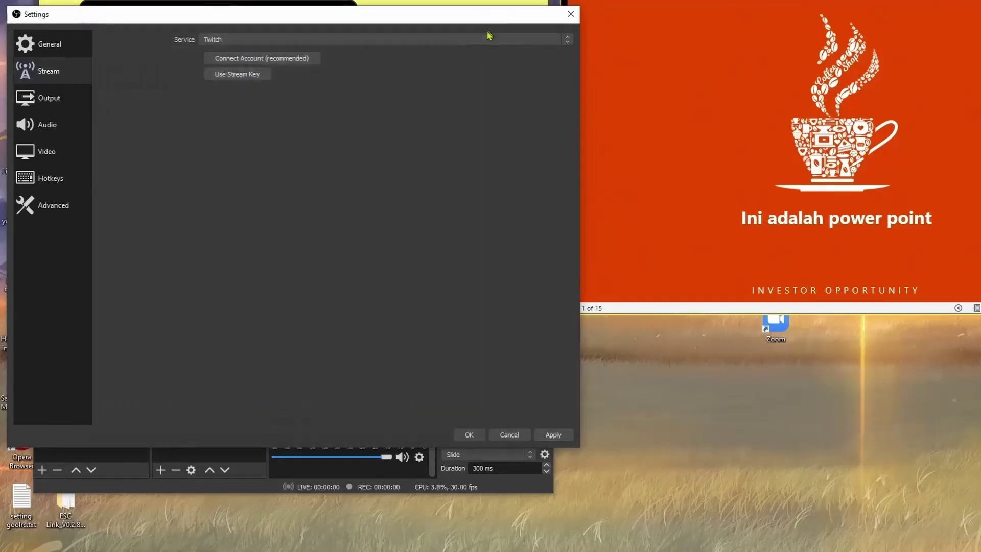
click(508, 435)
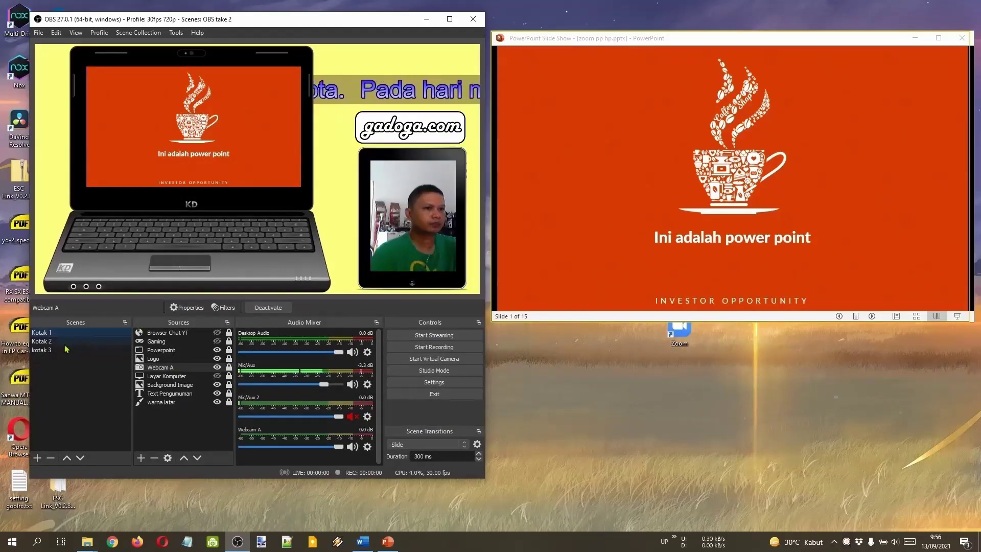
Record a short clip of the Kotak 2 scene with Logo hidden, then show kotak 3.
click(51, 341)
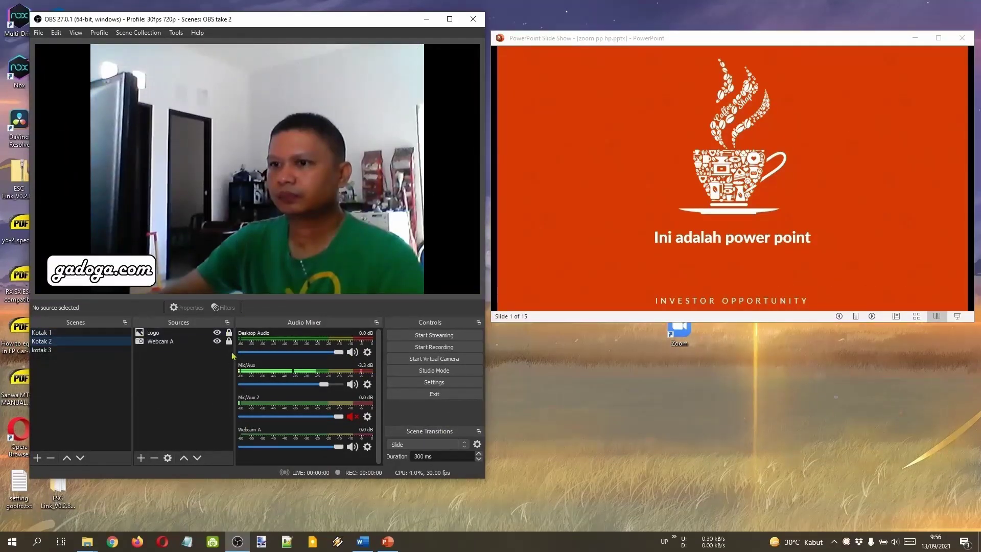
click(217, 333)
click(416, 347)
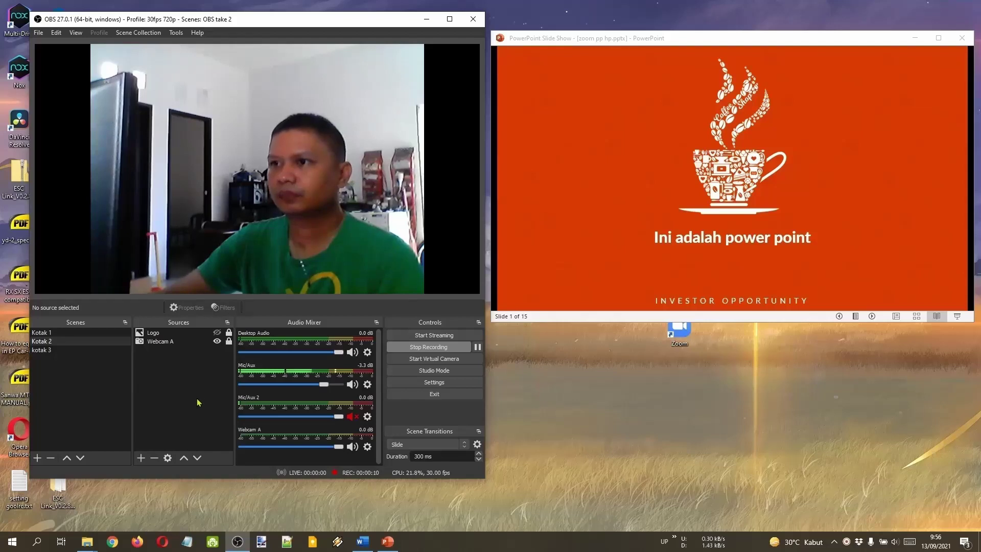
click(433, 350)
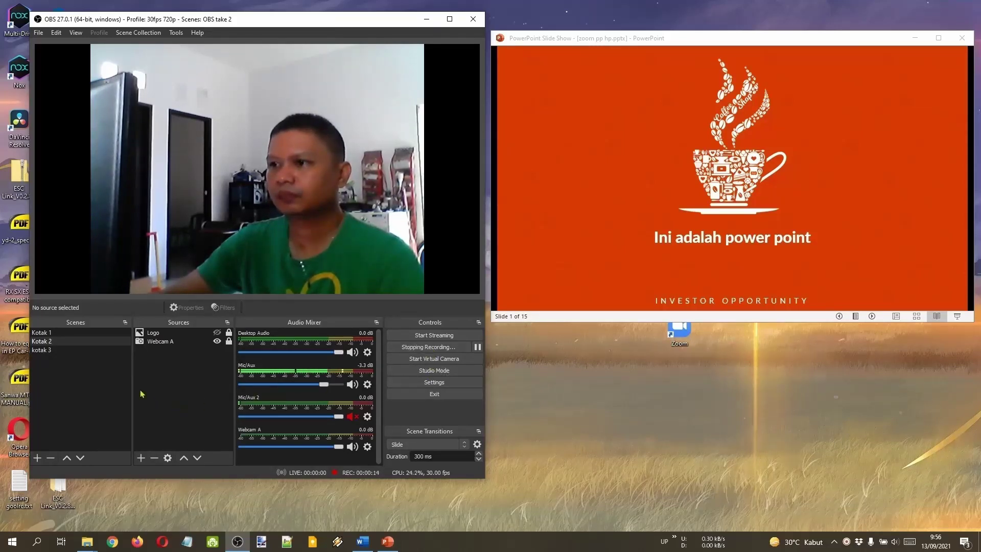
click(64, 351)
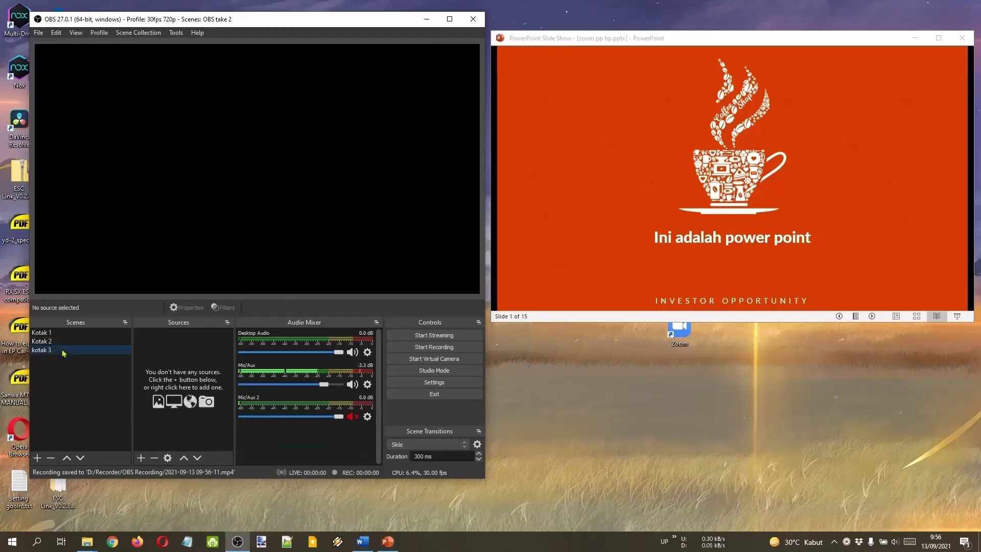
click(140, 458)
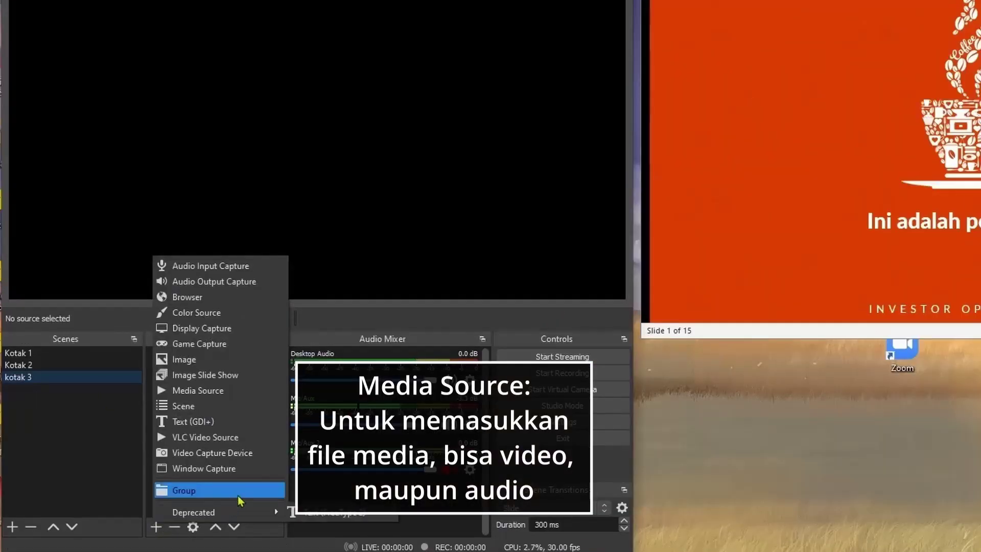
click(253, 394)
text(Rekaman)
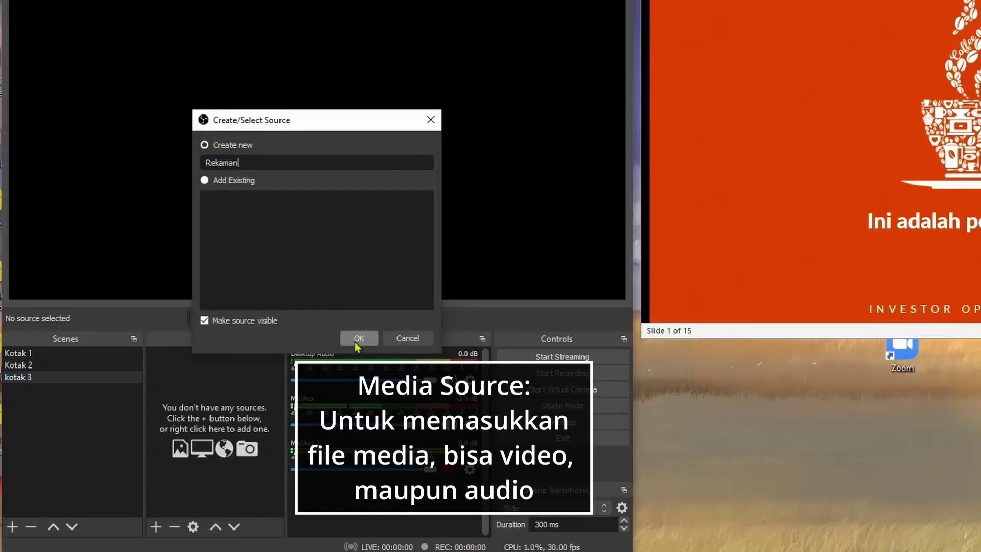
click(357, 339)
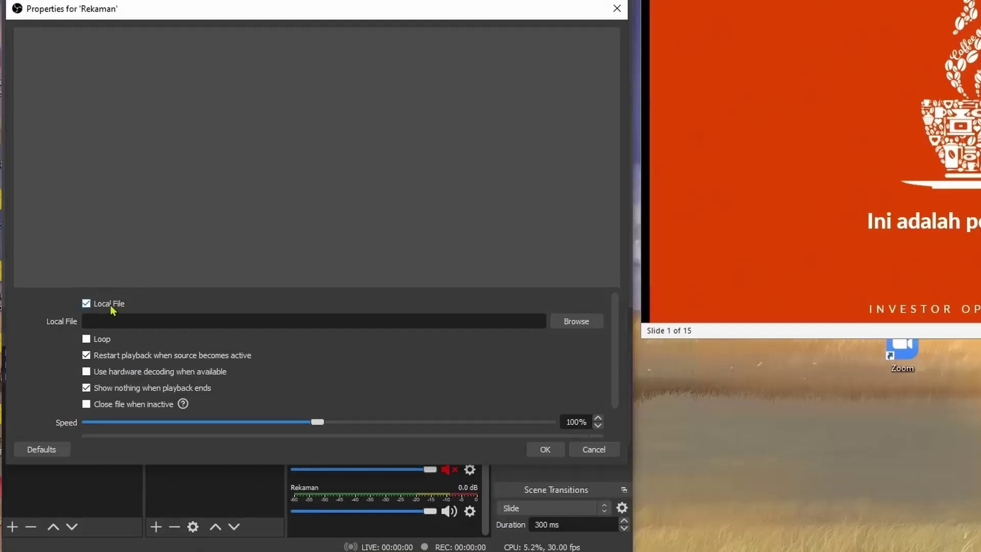
click(558, 322)
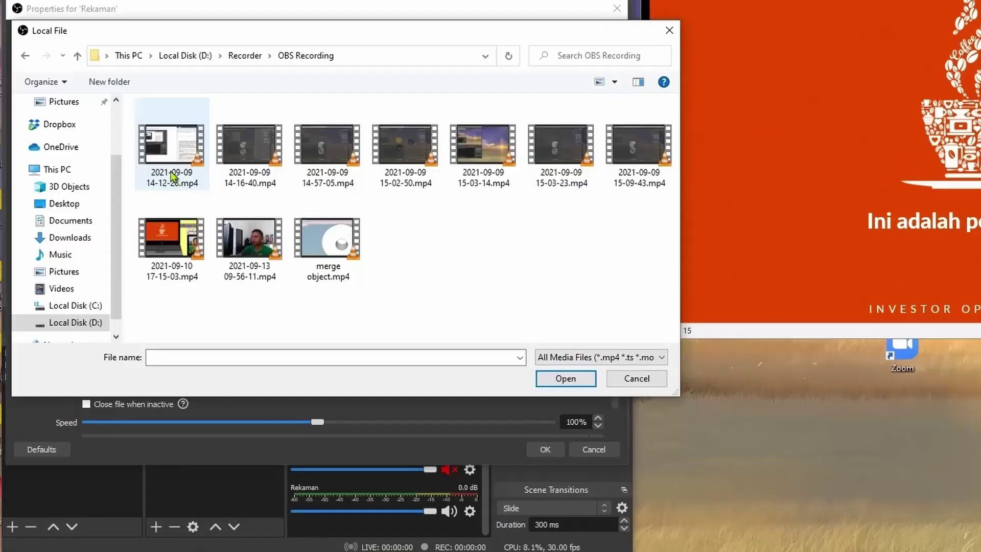
click(257, 272)
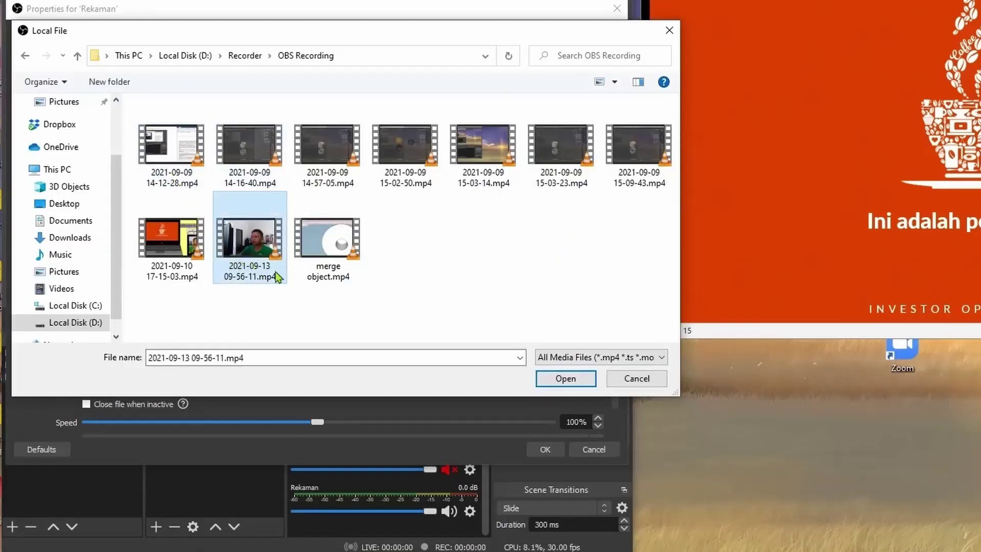
click(558, 379)
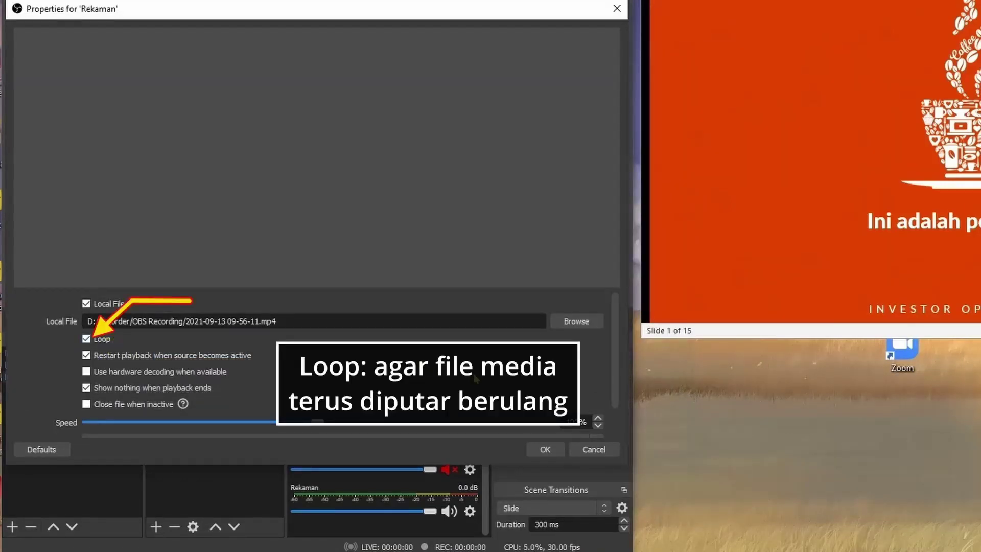
scroll(474, 378, down, 1)
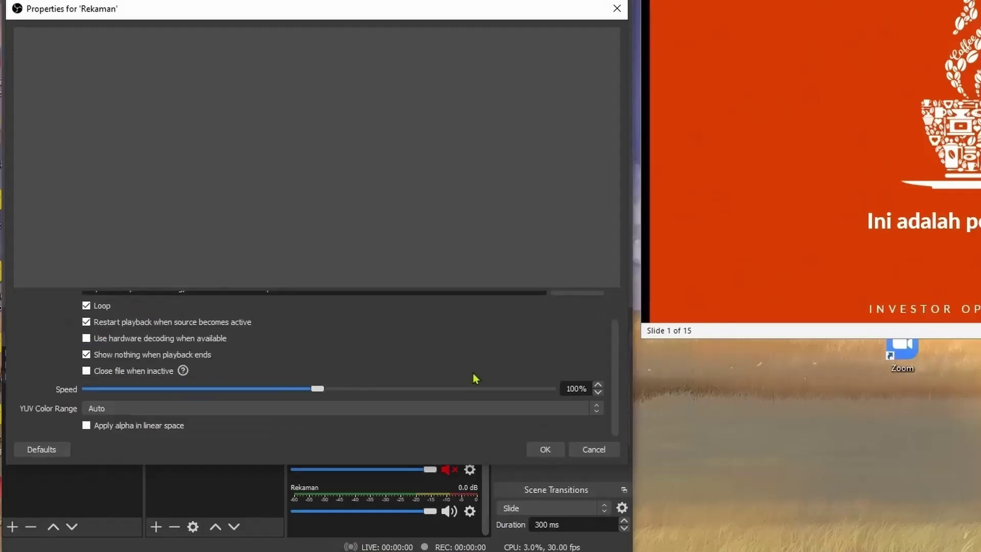
click(537, 449)
Fit the Rekaman source to screen so it fills the canvas.
right_click(207, 354)
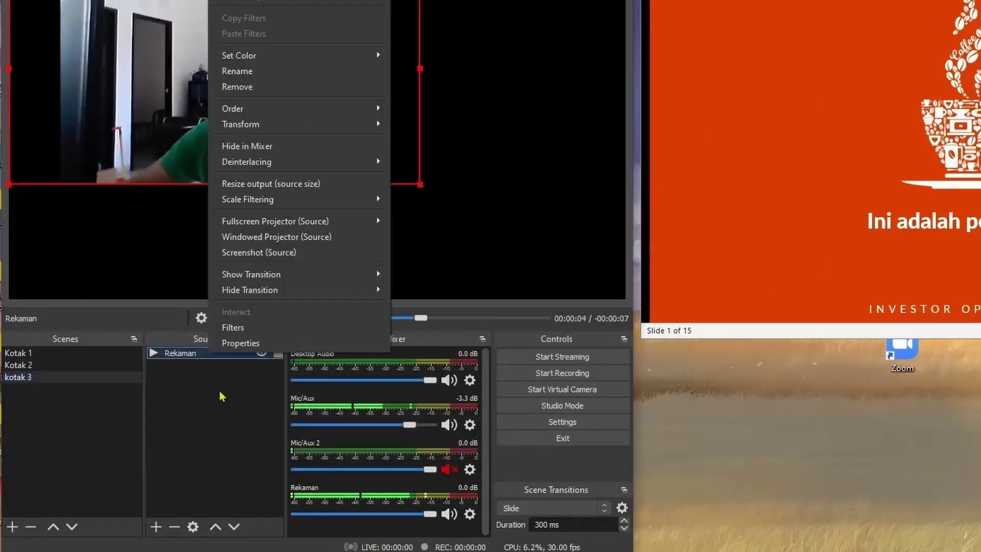
click(228, 402)
click(228, 402)
click(210, 354)
right_click(209, 356)
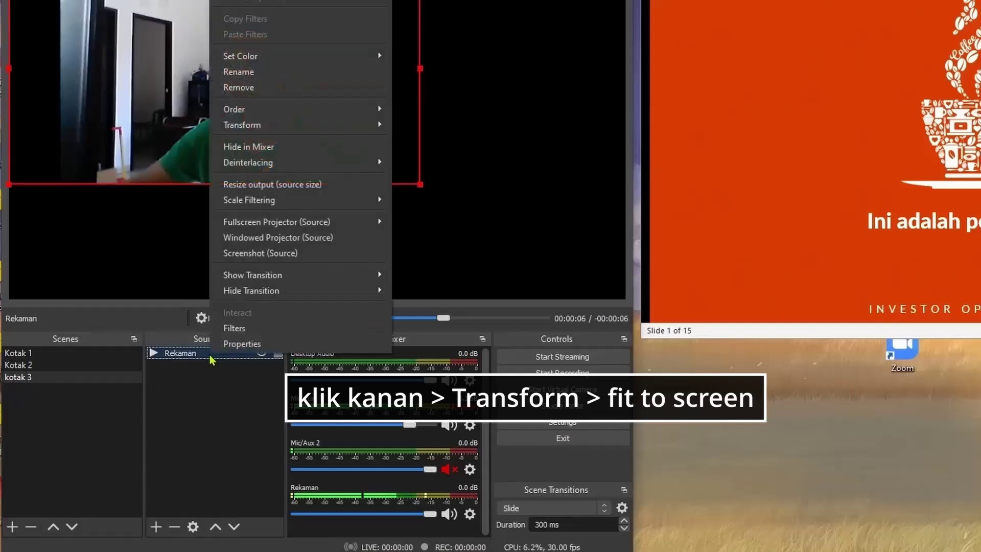
mouse_move(294, 132)
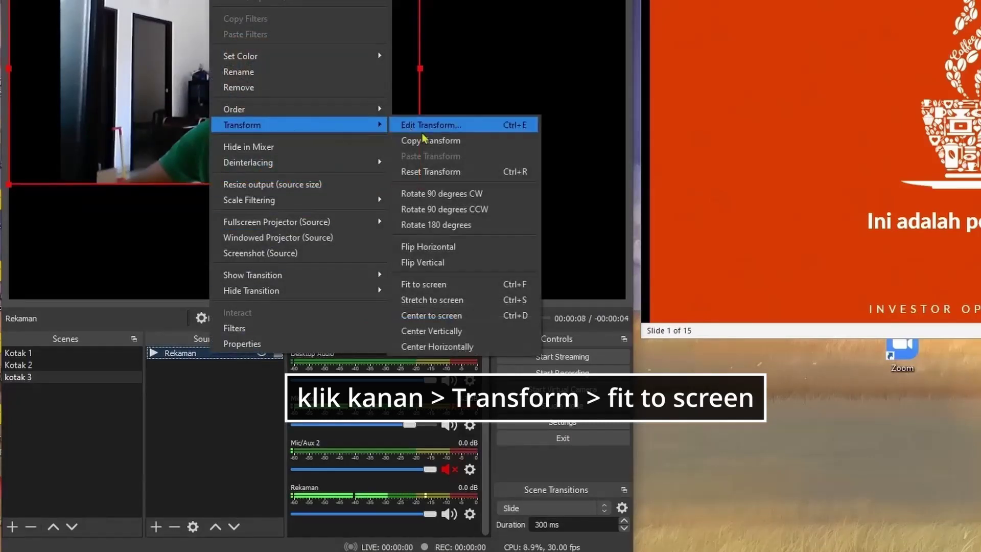
click(432, 284)
Set the scene transition to Cut so switching between Kotak 2 and Kotak 3 is instant.
click(74, 378)
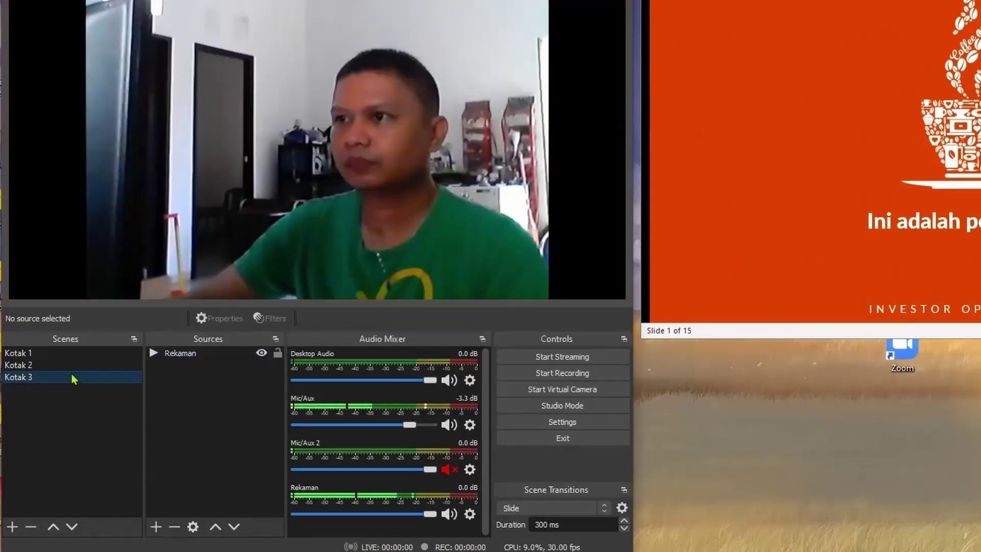
click(57, 365)
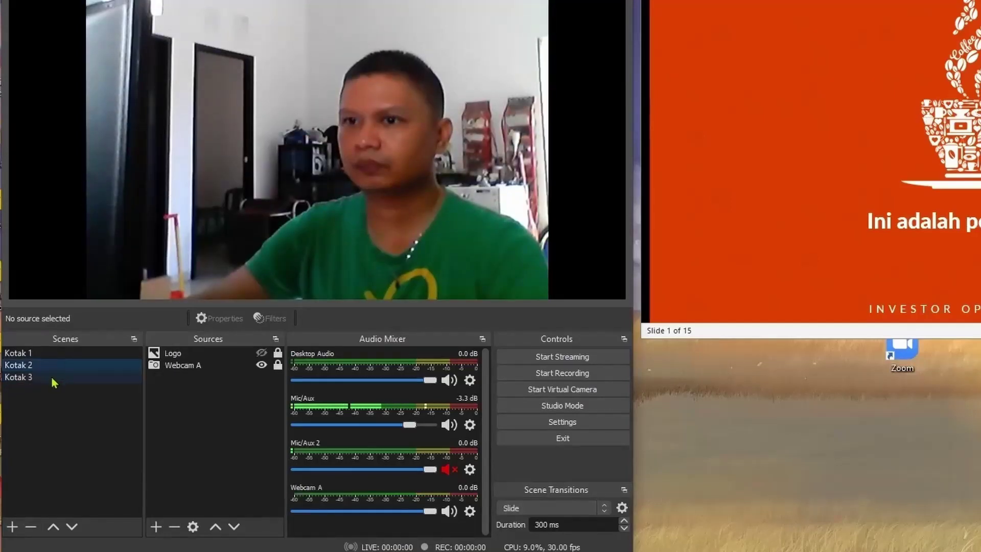
click(51, 377)
click(57, 364)
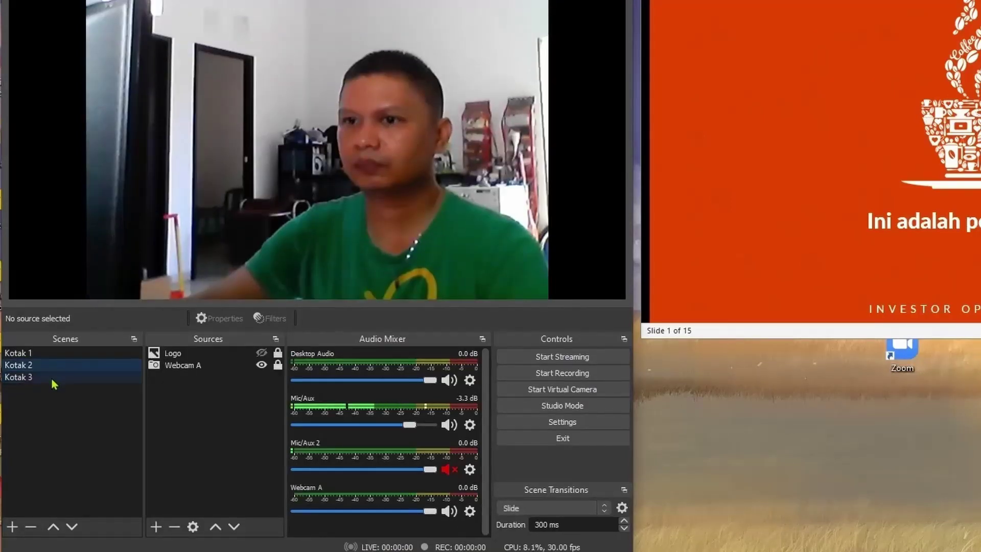
click(51, 378)
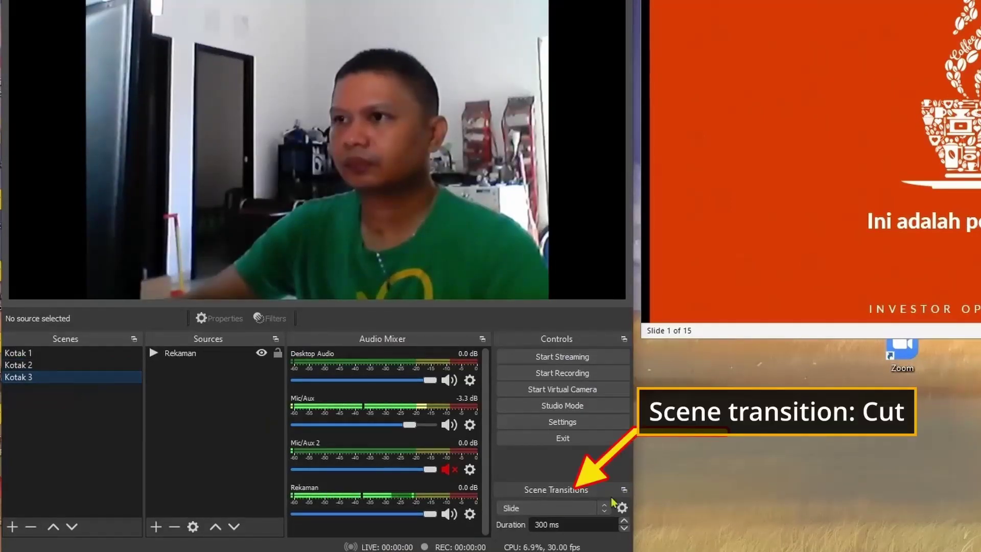
click(573, 509)
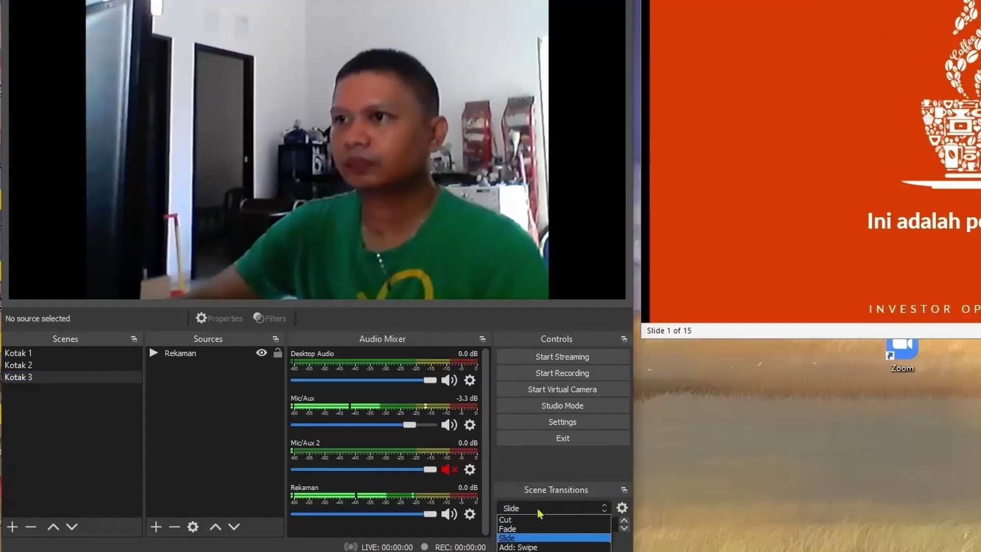
click(542, 521)
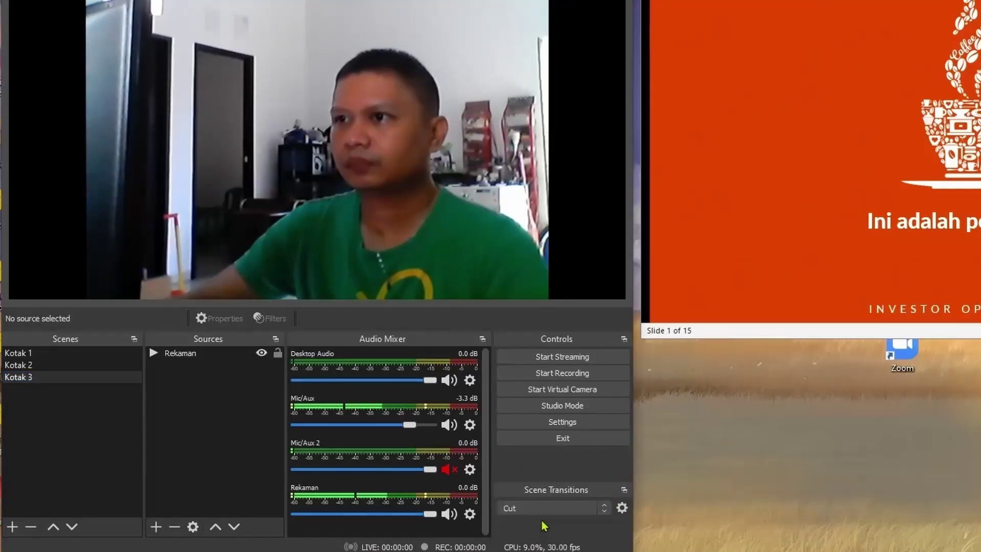
Rename scene Kotak 3 to 'Rekaman Gw' and Kotak 2 to 'Webcam Aktif'.
right_click(60, 378)
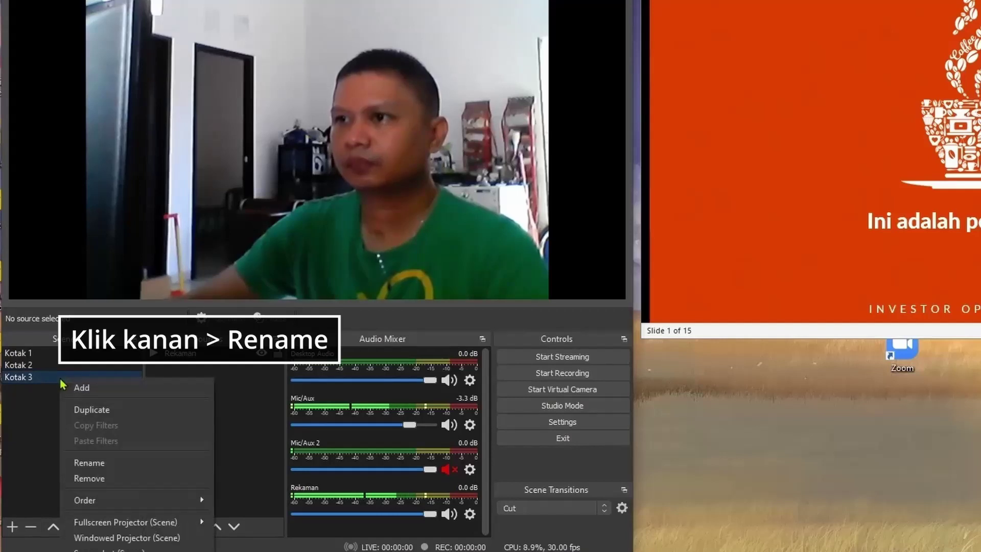
click(135, 459)
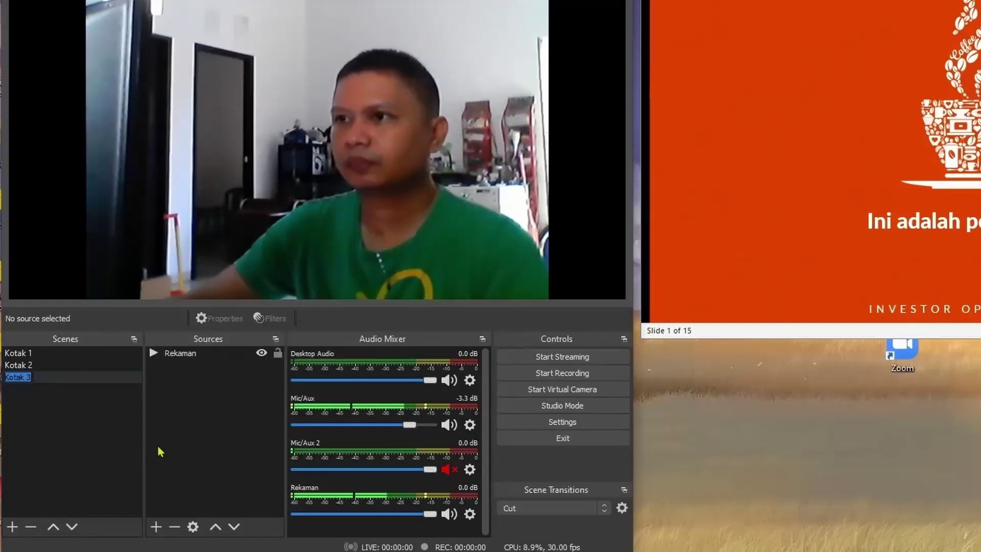
text(Rekaman Gw)
key(Return)
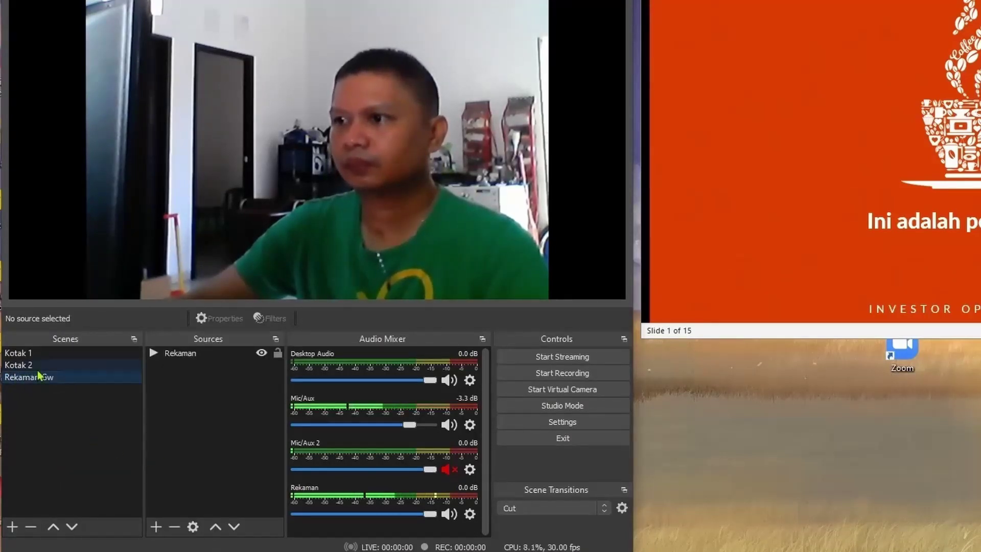
right_click(40, 366)
click(149, 460)
text(Webcam Aktif)
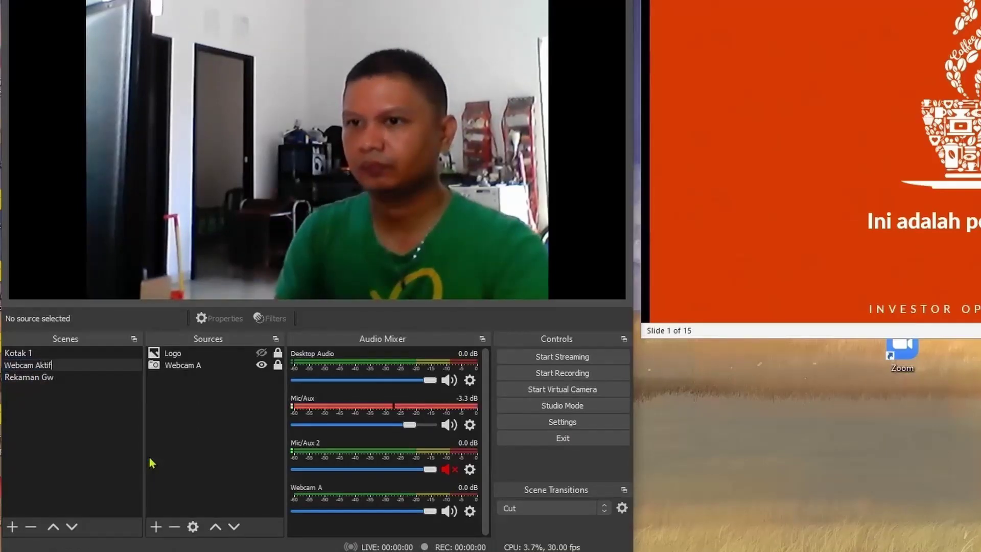
key(Return)
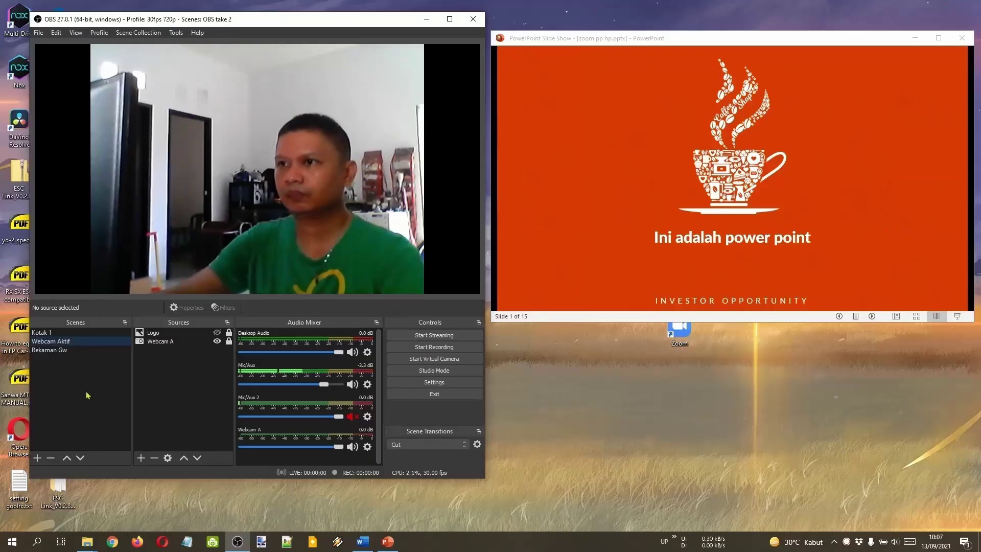
Check Zoom's camera list and start the OBS Virtual Camera.
click(69, 351)
key(Up)
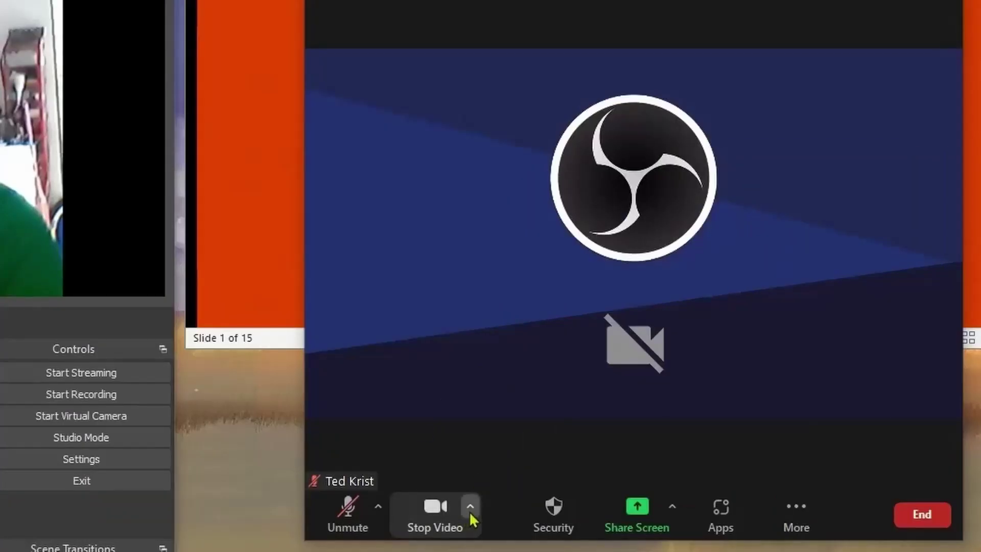
click(469, 511)
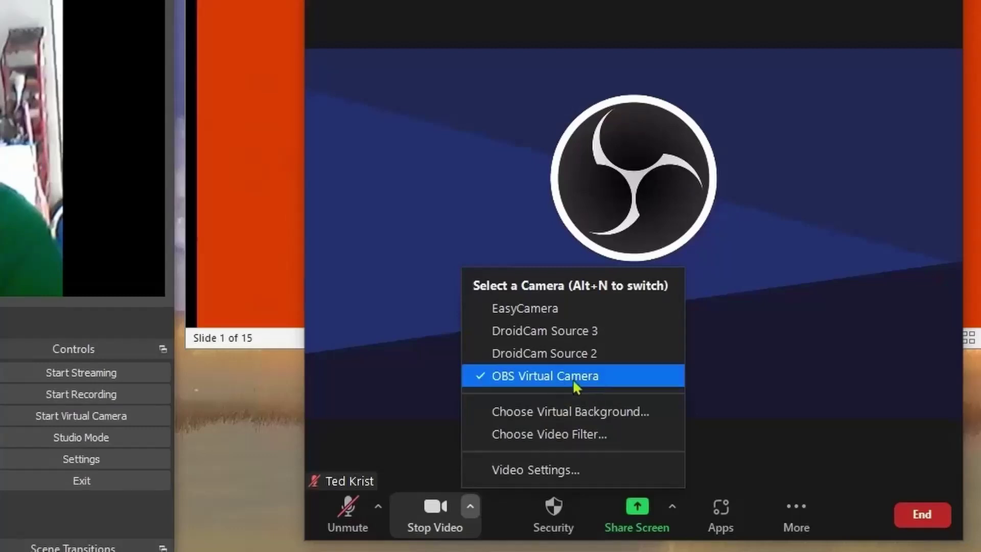
click(769, 352)
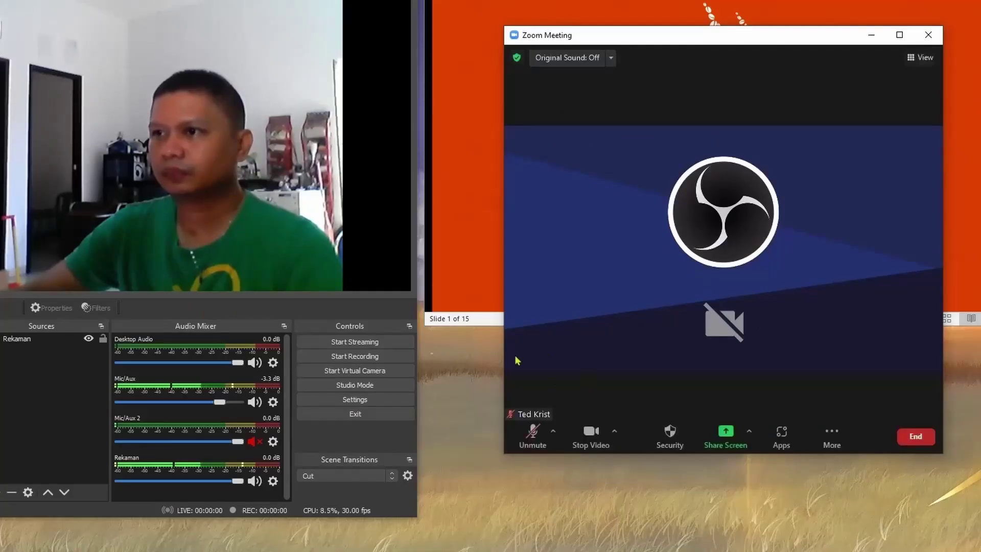
click(390, 372)
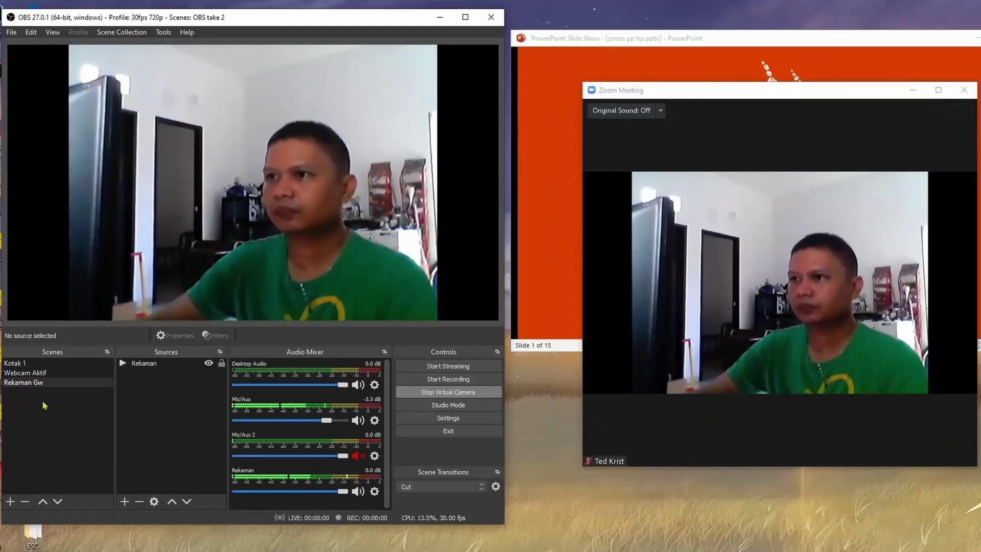
Switch between Webcam Aktif and Rekaman Gw, verify Zoom's camera choice, and end the meeting.
click(30, 377)
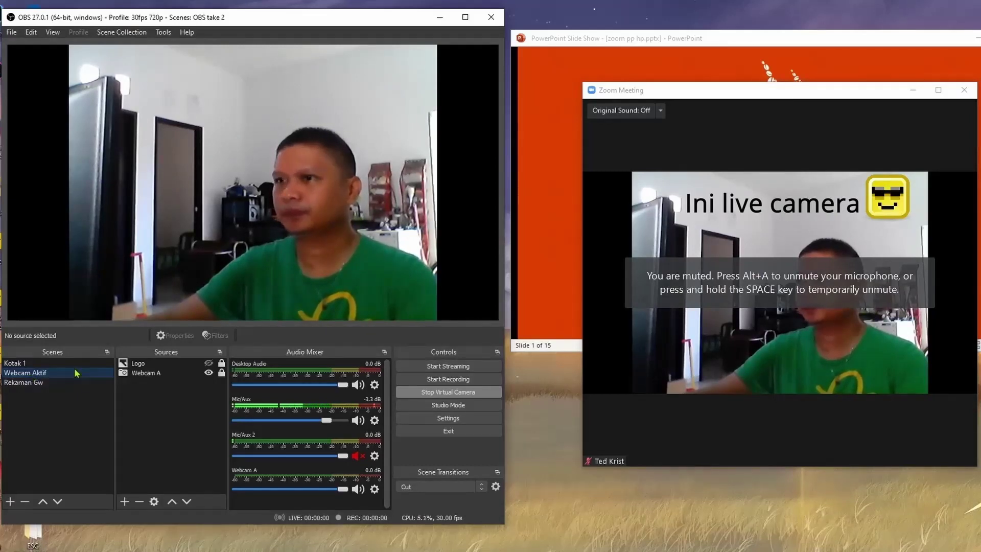
click(48, 387)
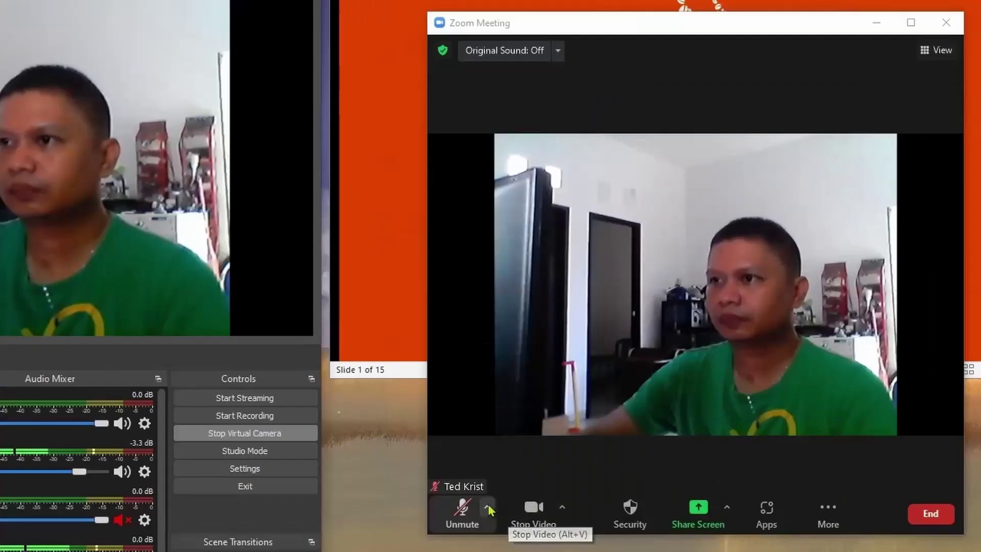
click(486, 509)
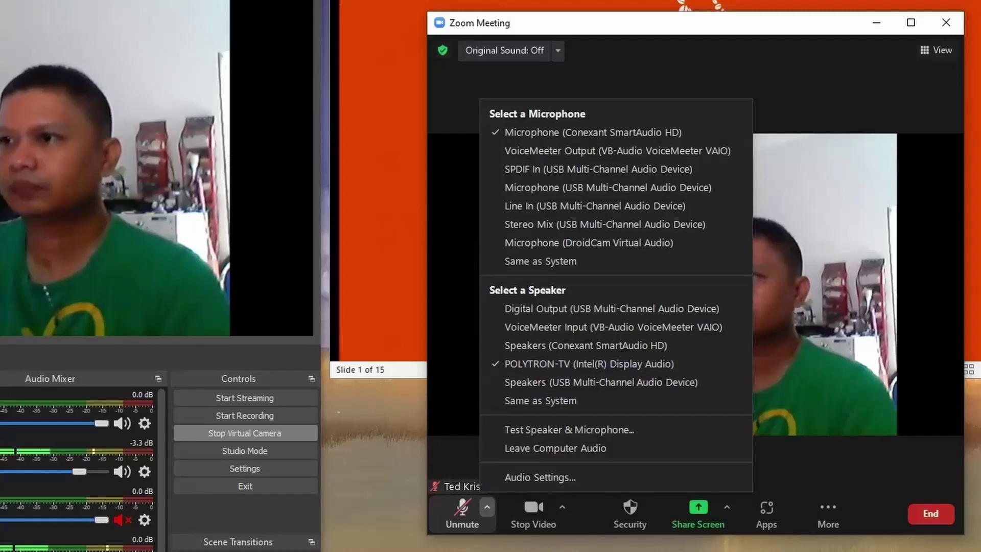
click(562, 513)
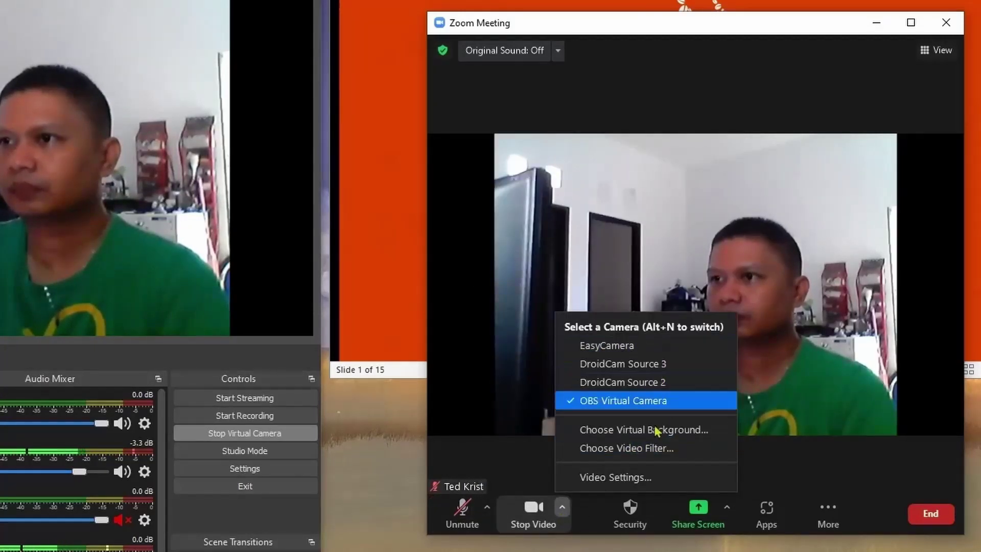
click(507, 452)
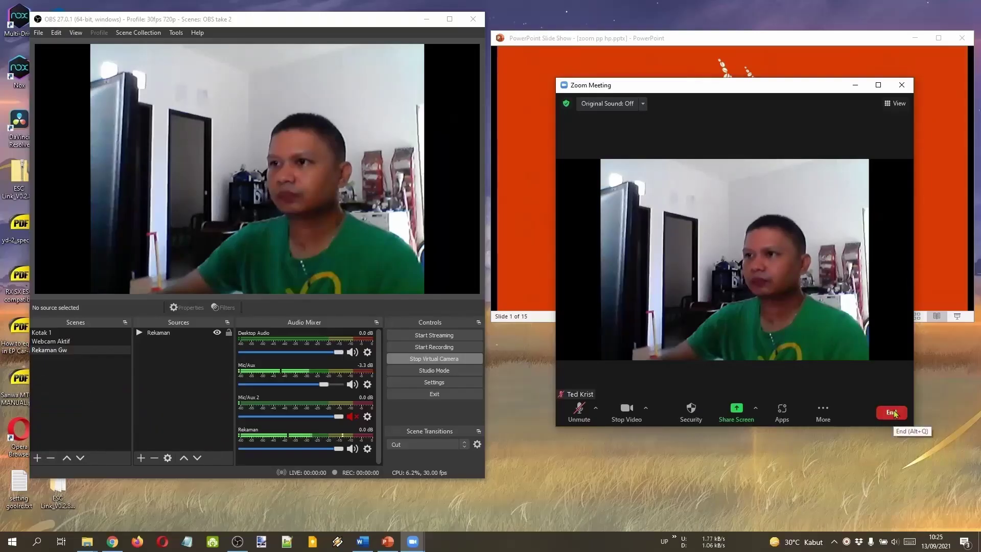
click(892, 413)
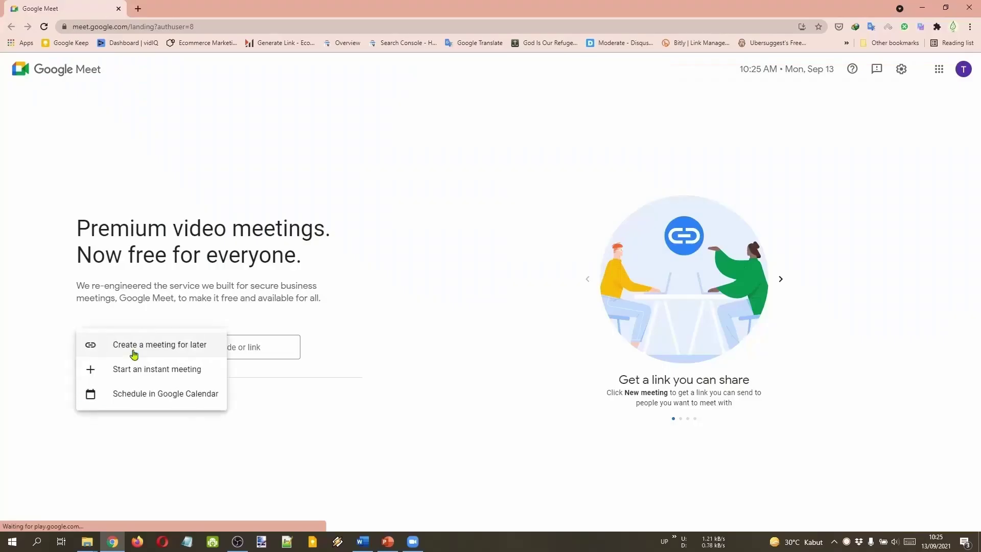
Start an instant Meet call, restart OBS Virtual Camera and show the Webcam Aktif scene.
click(174, 370)
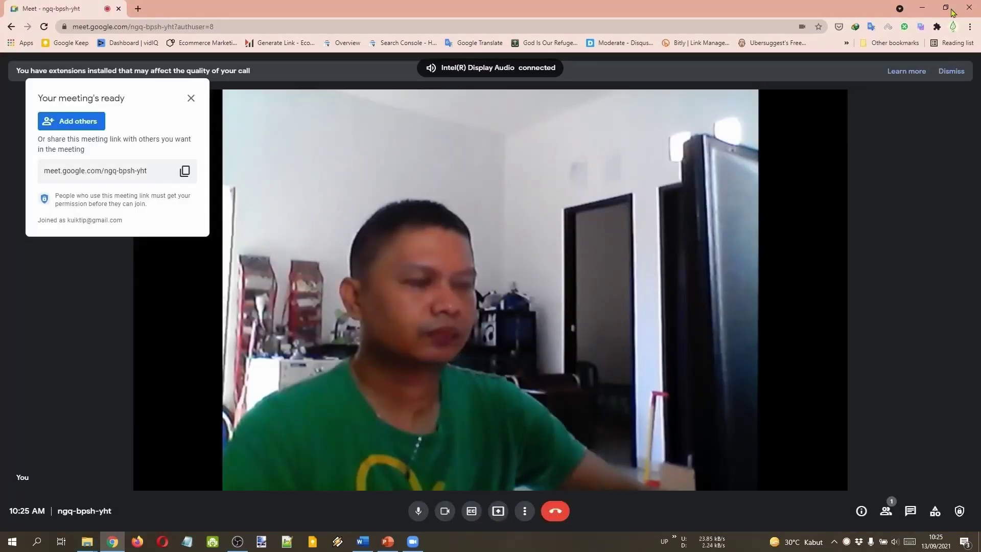
click(946, 7)
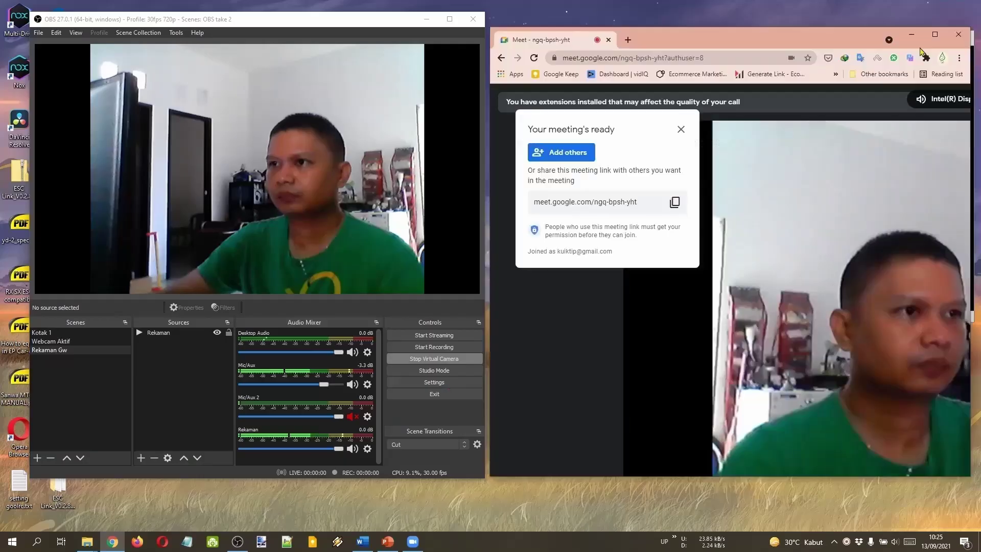
click(680, 130)
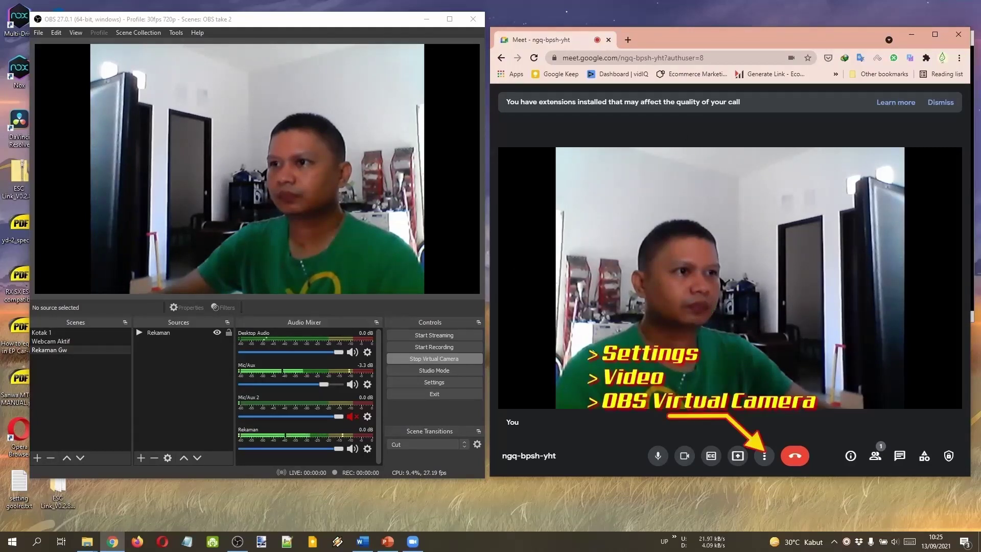
click(438, 359)
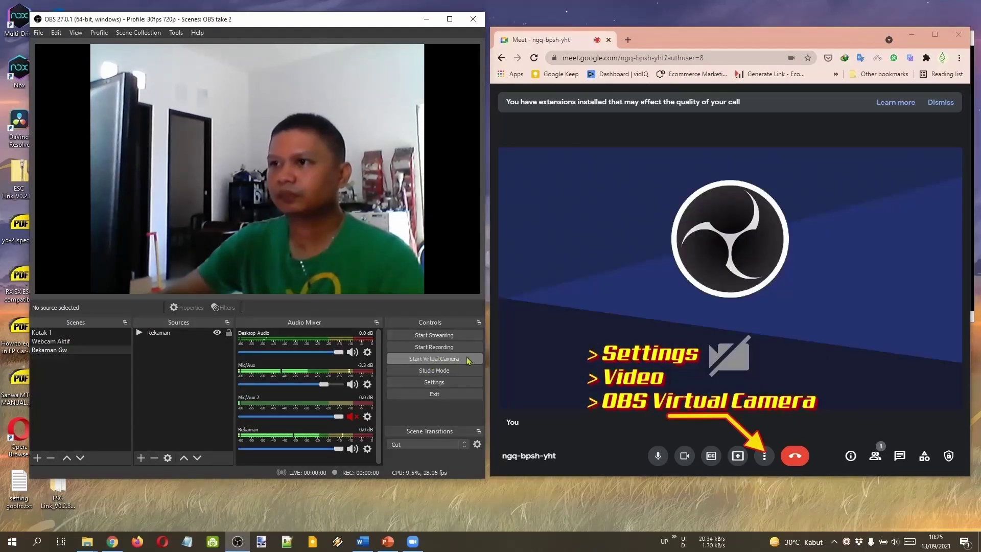
click(458, 364)
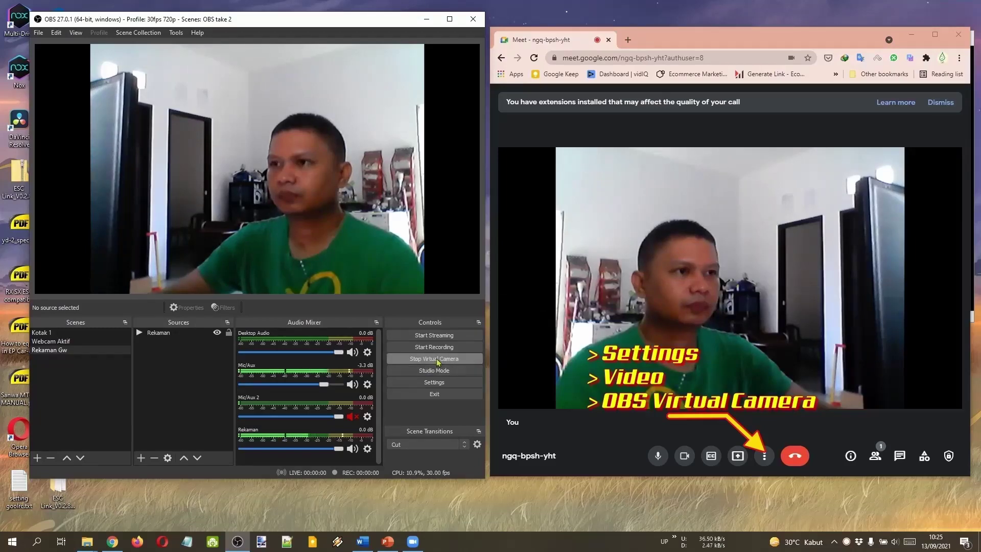
click(91, 342)
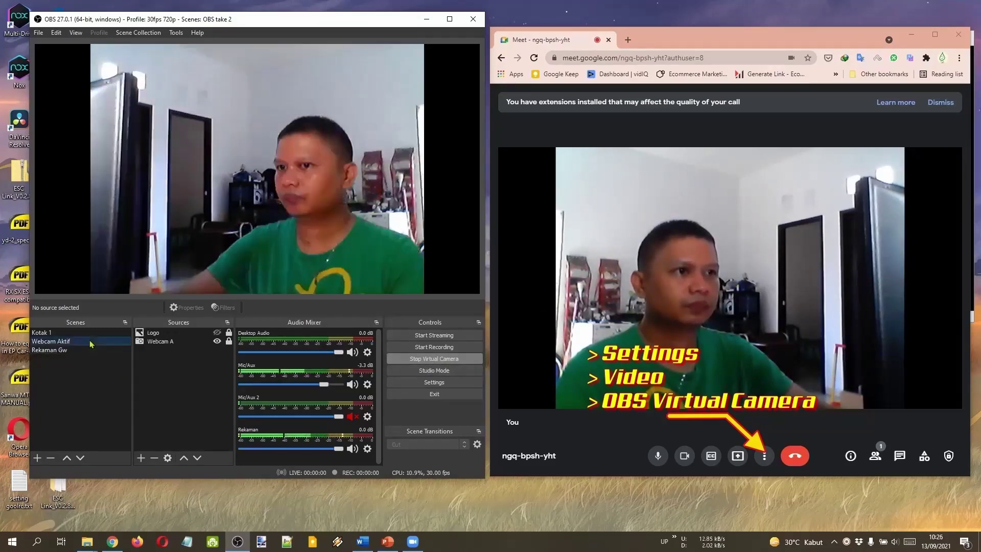
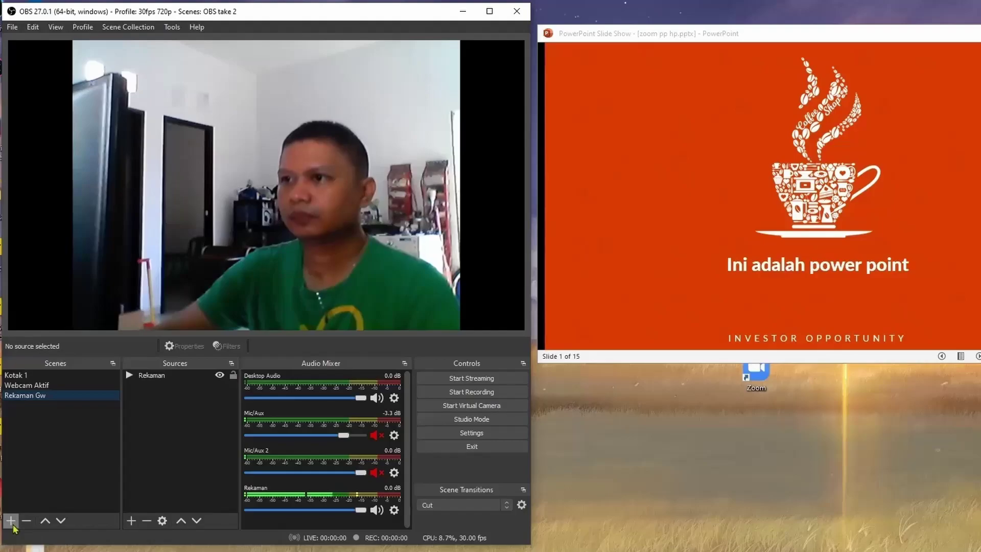
Create a new scene named Kamera Mirrorless.
click(11, 521)
text(Kamera Mirrorless)
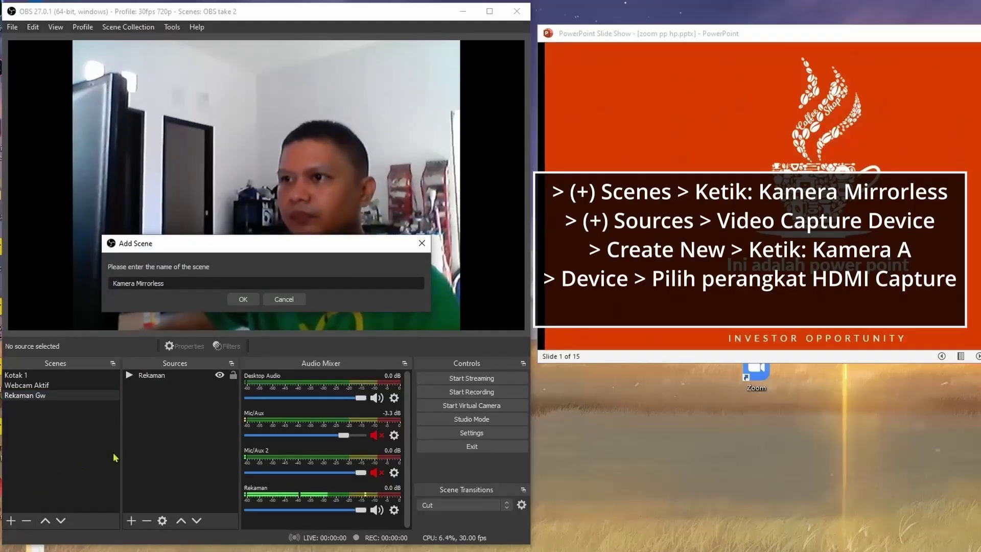
click(241, 299)
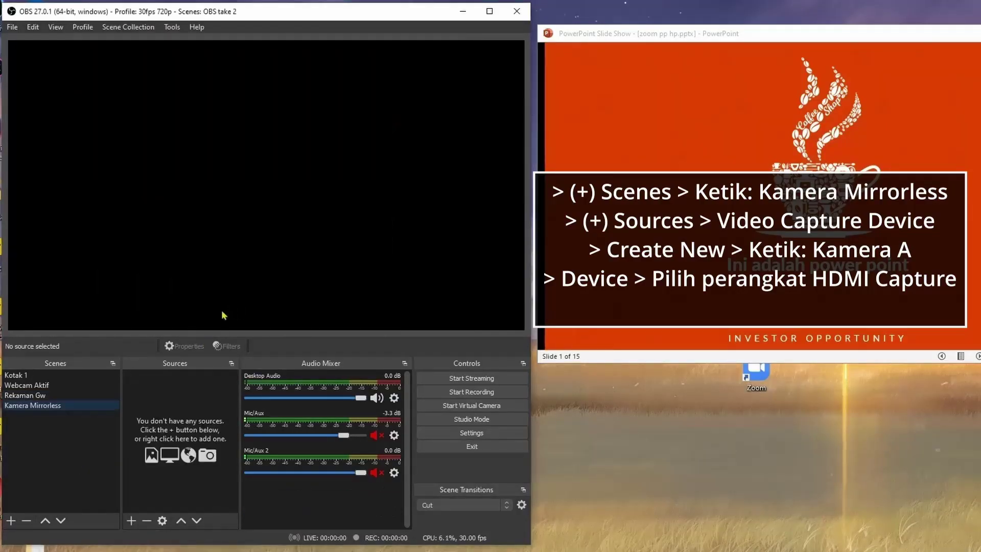
Add a Video Capture Device source named Kamera A using the USB Video device.
click(131, 520)
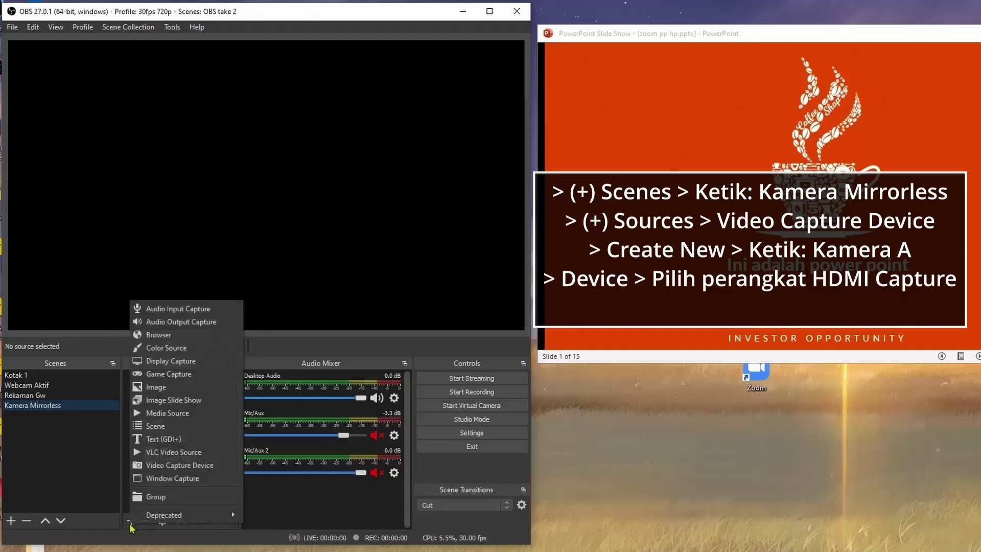
click(225, 465)
text(Kamera A)
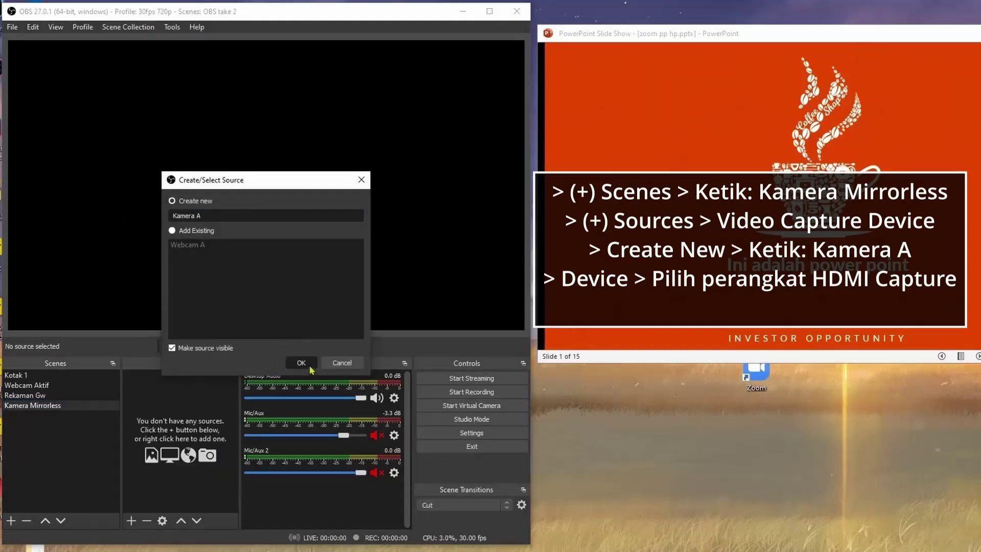
click(310, 367)
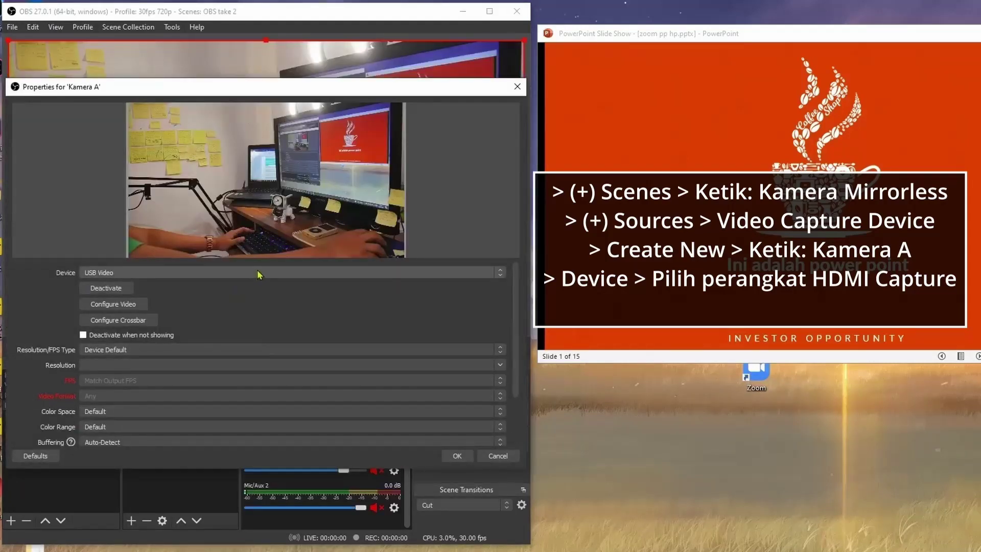
click(258, 272)
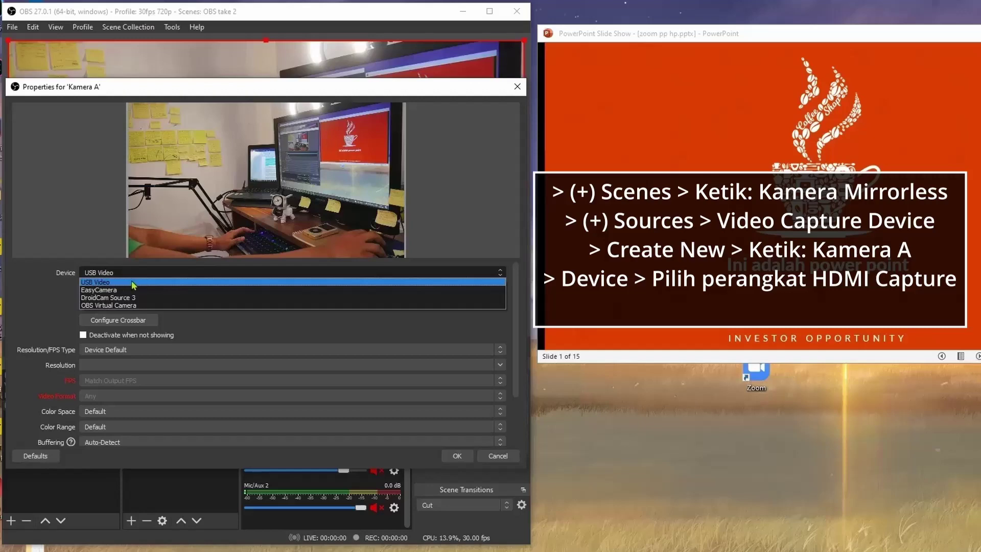
click(159, 285)
scroll(306, 376, down, 2)
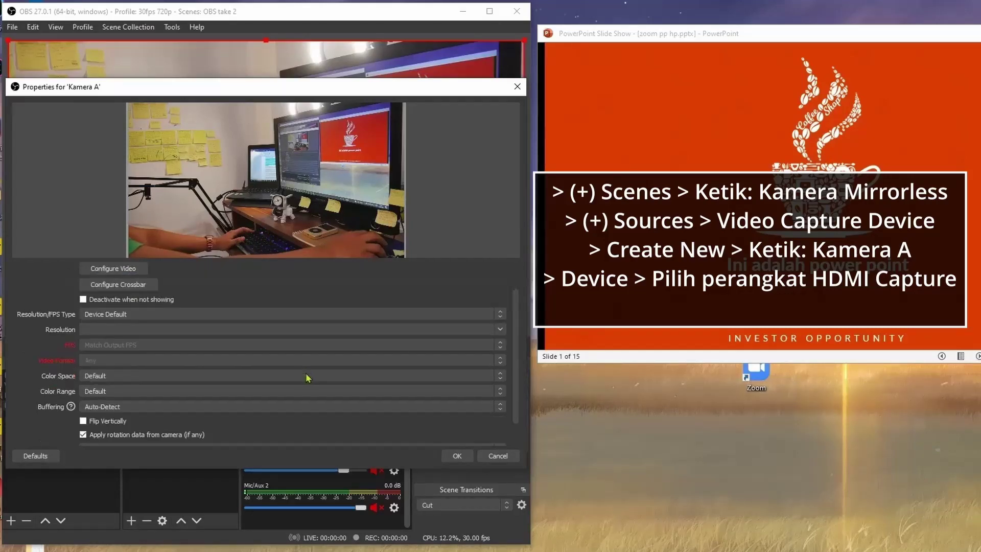
click(456, 456)
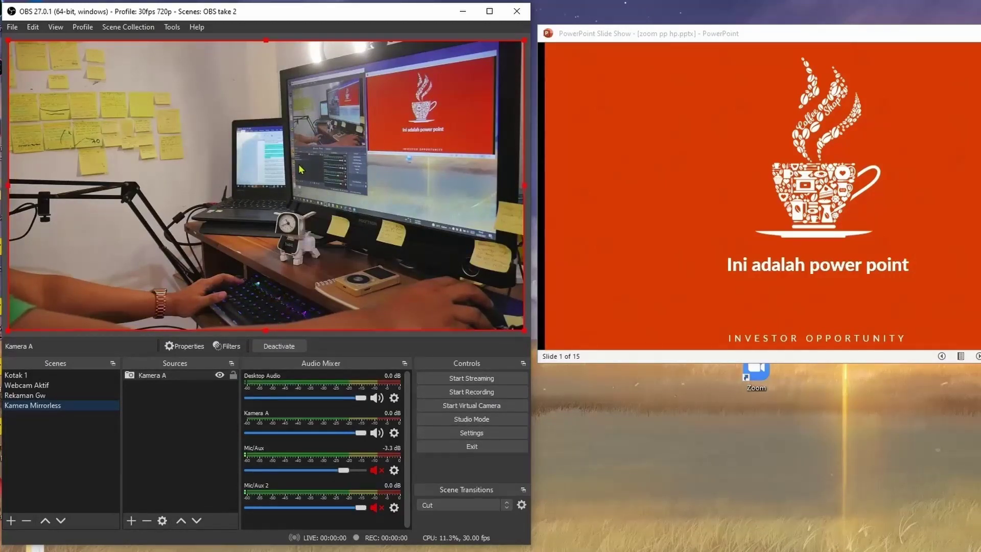
Check Webcam Aktif, return to the Kamera Mirrorless scene and start recording.
click(54, 389)
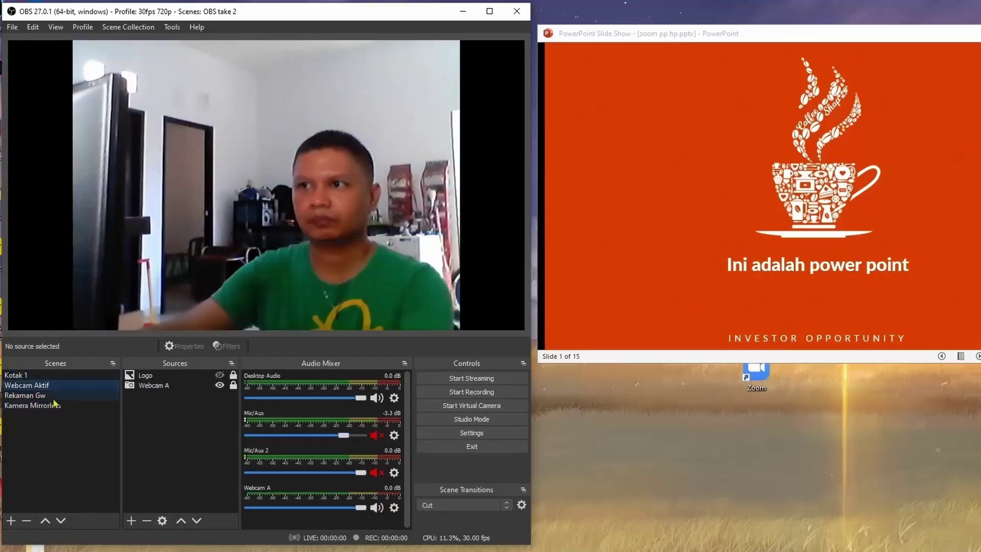
click(55, 405)
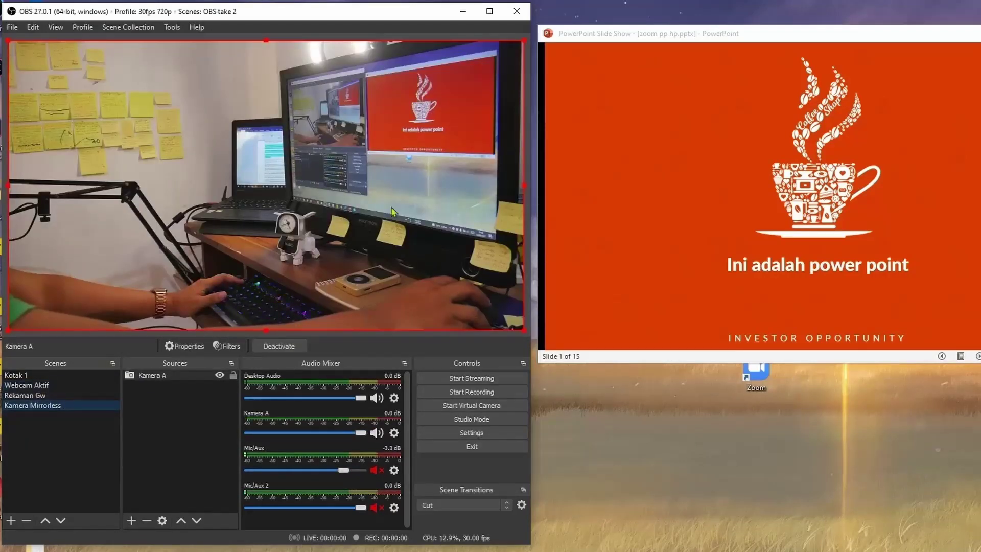
click(494, 397)
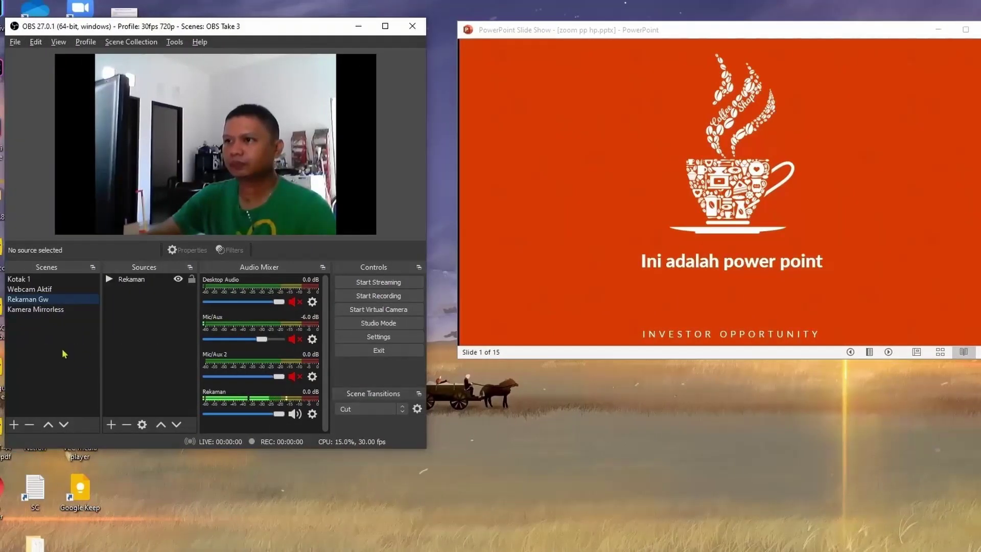
Create a Multi Kamera scene with a Droidcam capture source from DroidCam Source 3, moved right.
click(15, 427)
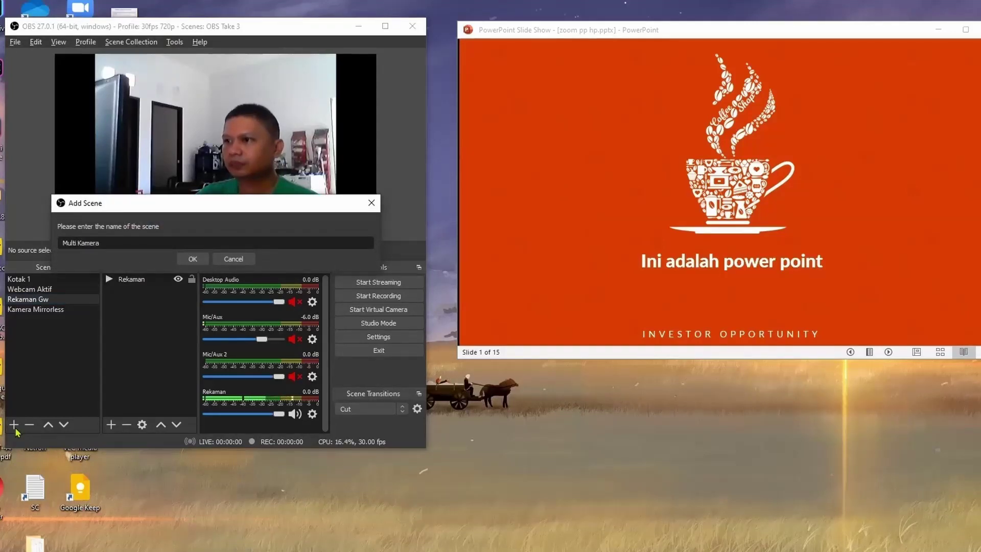
click(193, 259)
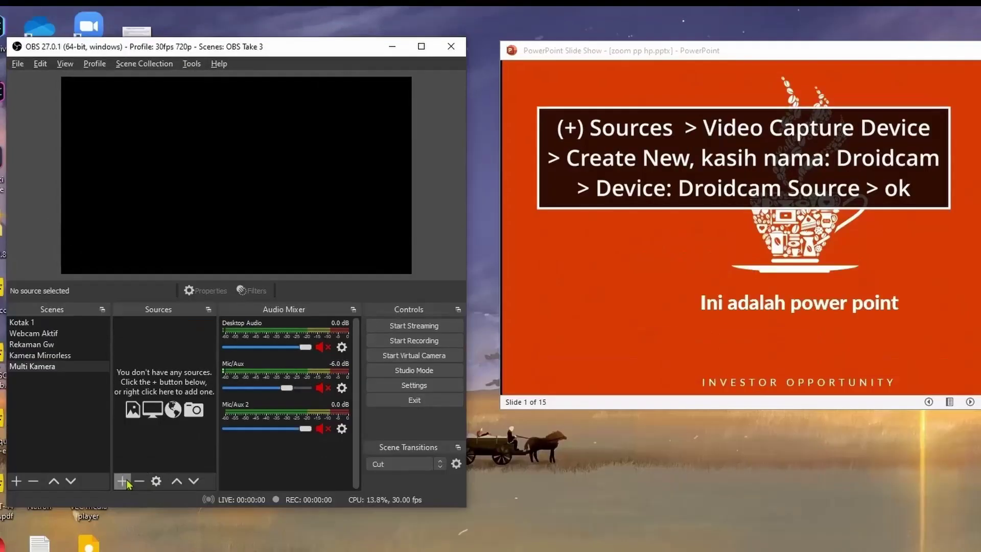
click(111, 424)
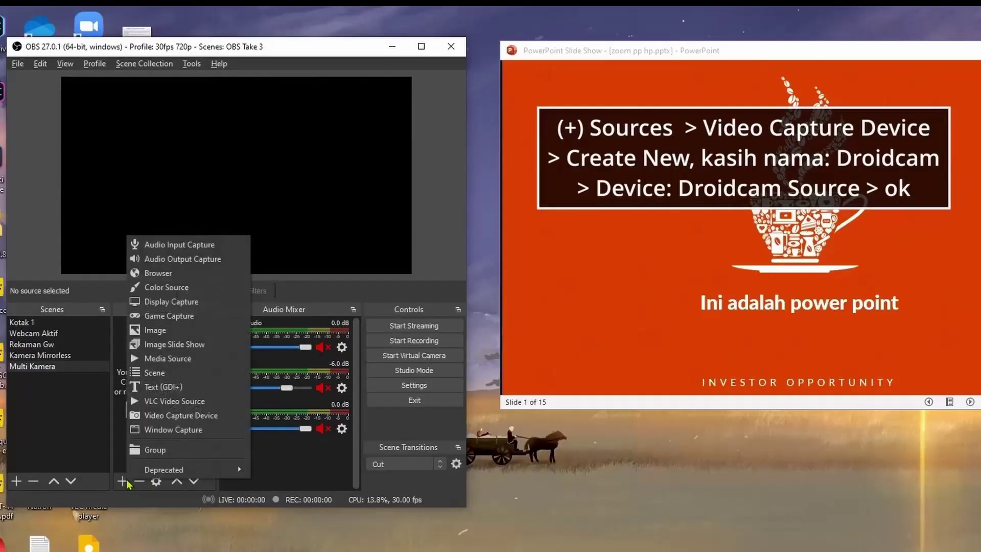
click(233, 419)
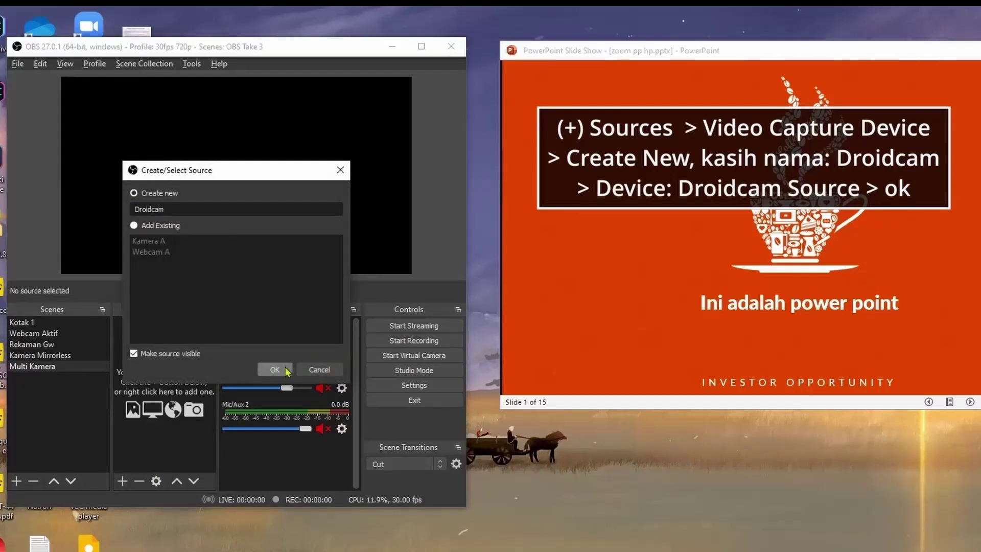
click(285, 369)
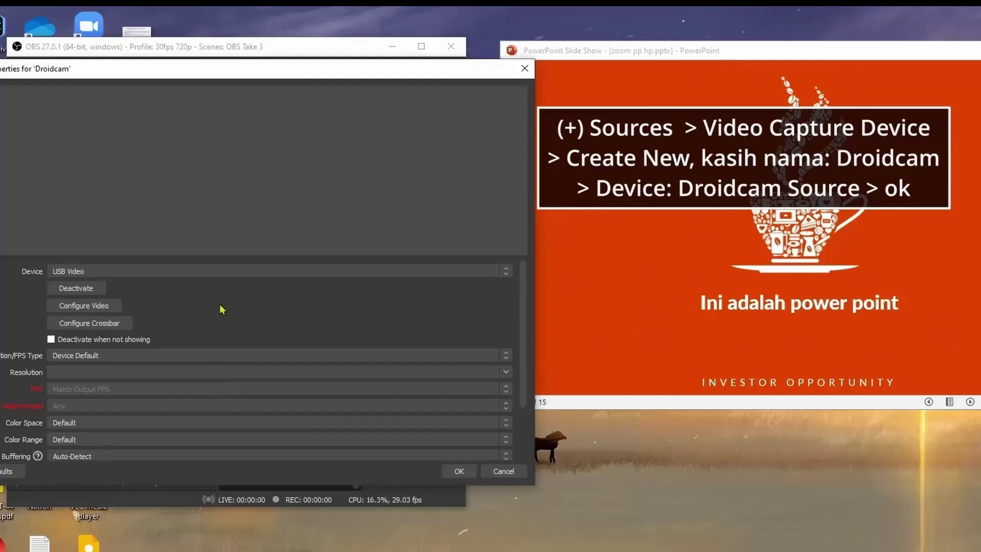
click(258, 272)
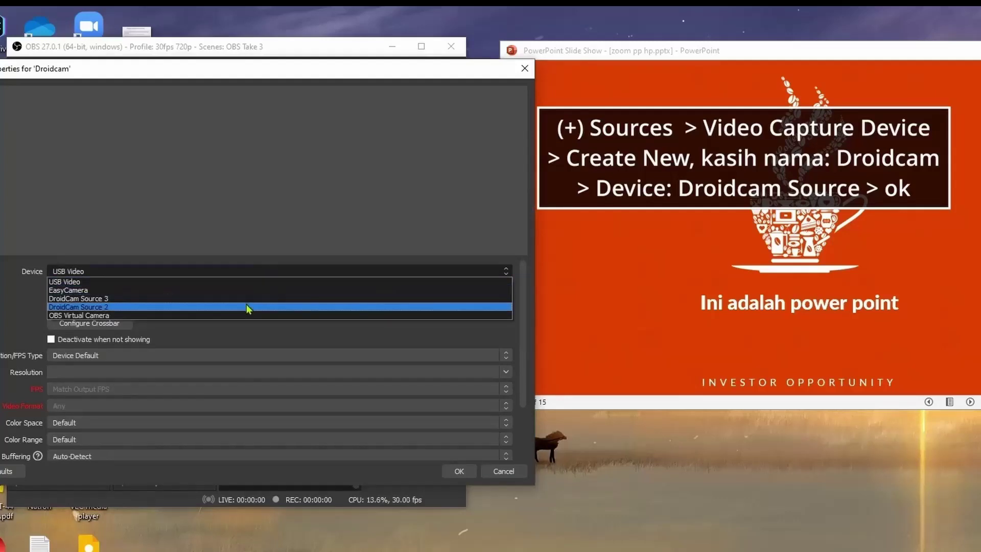
click(248, 307)
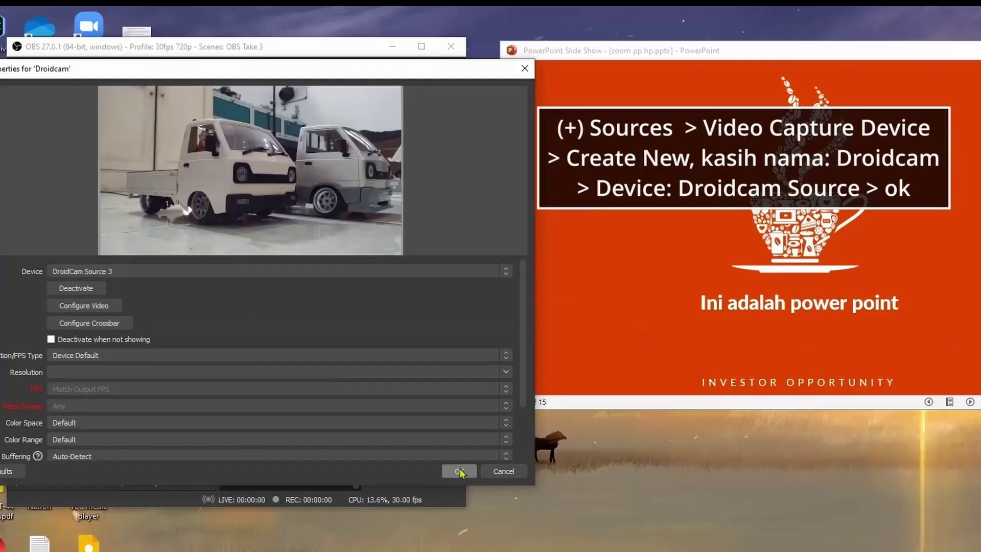
click(460, 471)
drag(265, 199, 382, 204)
Add the existing Kamera A source and shrink it into the canvas bottom-left.
click(121, 480)
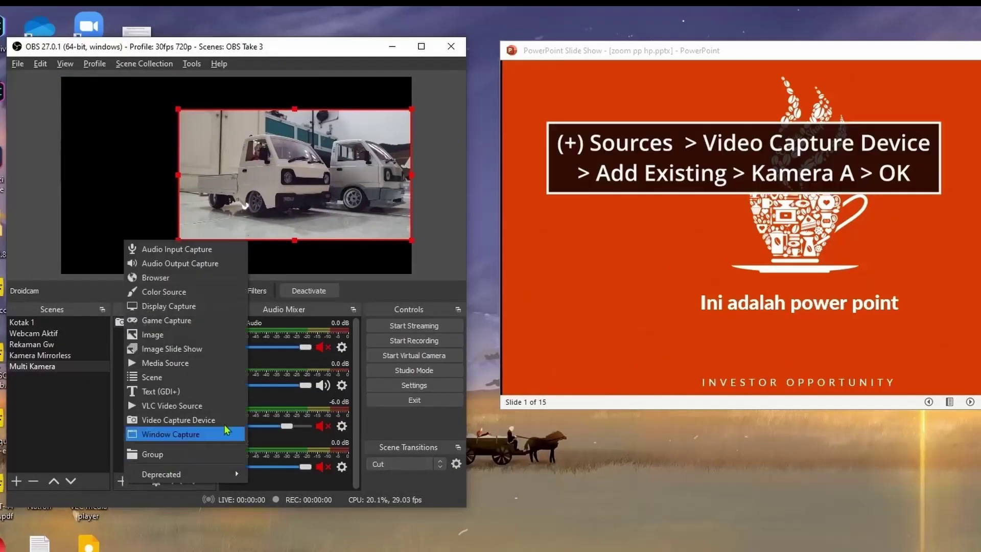
click(228, 420)
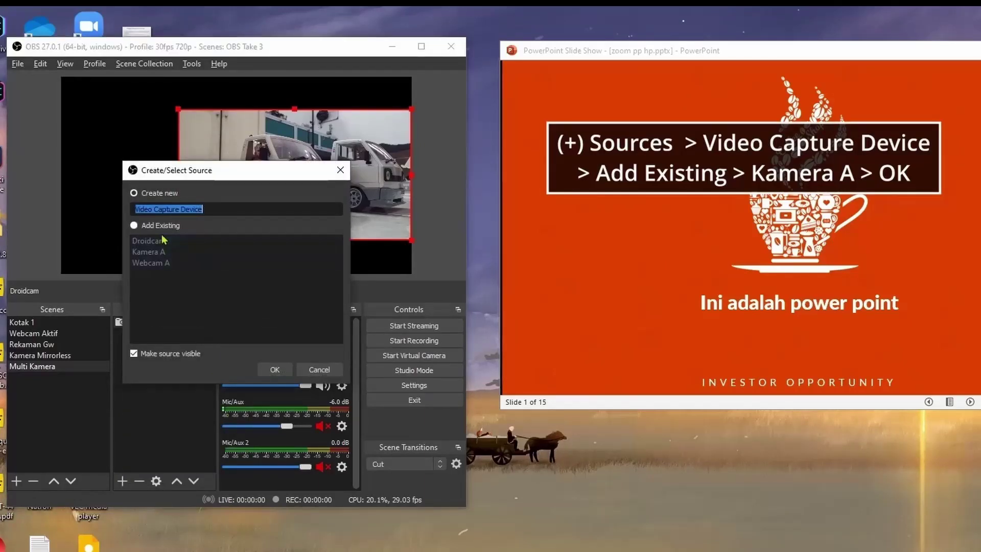
click(161, 255)
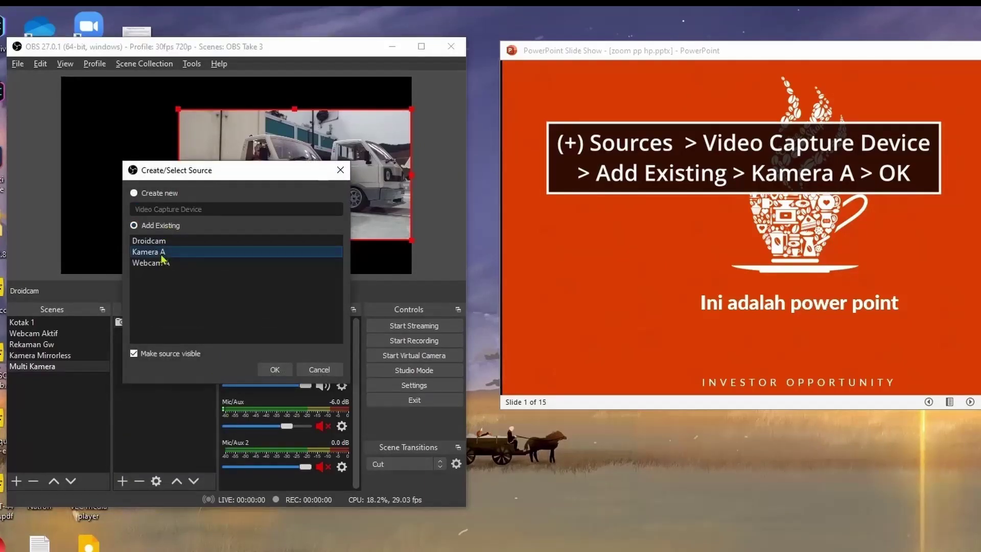
click(275, 370)
drag(186, 205, 74, 247)
Add the existing Webcam A source and reposition it on the canvas.
click(121, 481)
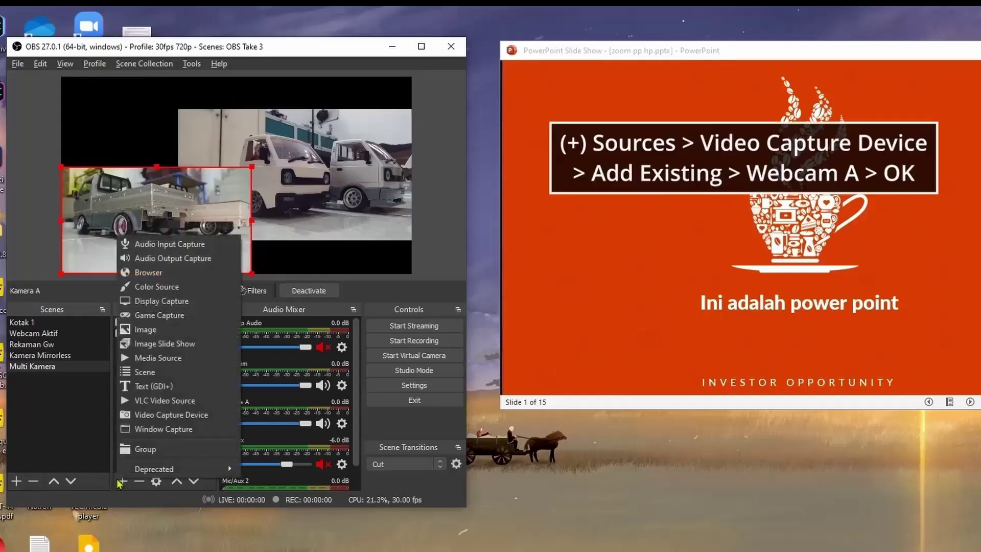
click(225, 414)
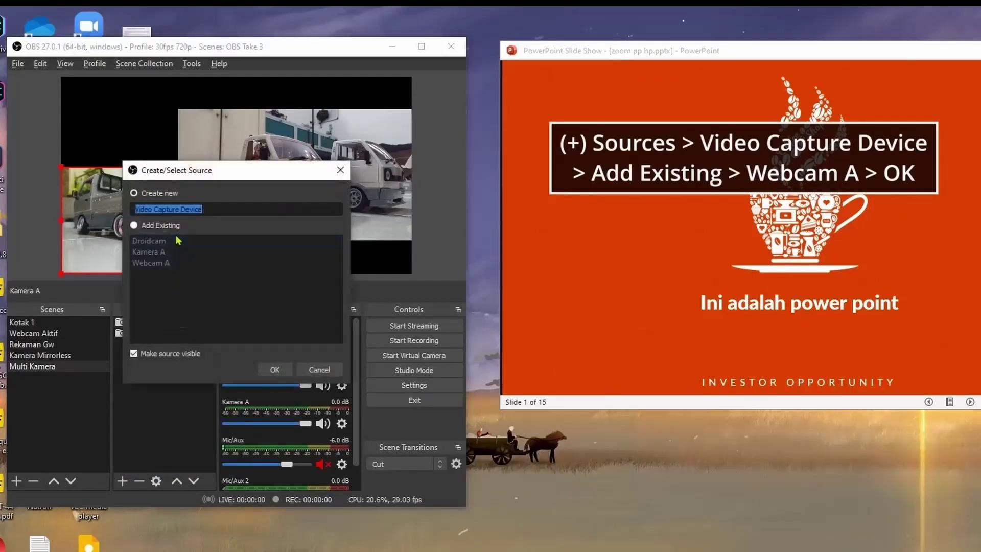
click(284, 374)
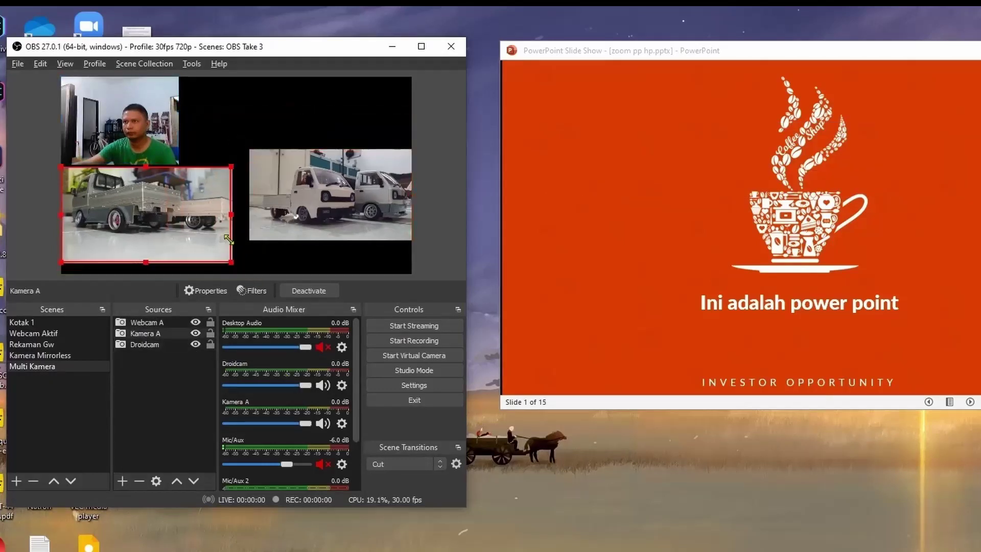
drag(161, 114, 161, 162)
click(121, 481)
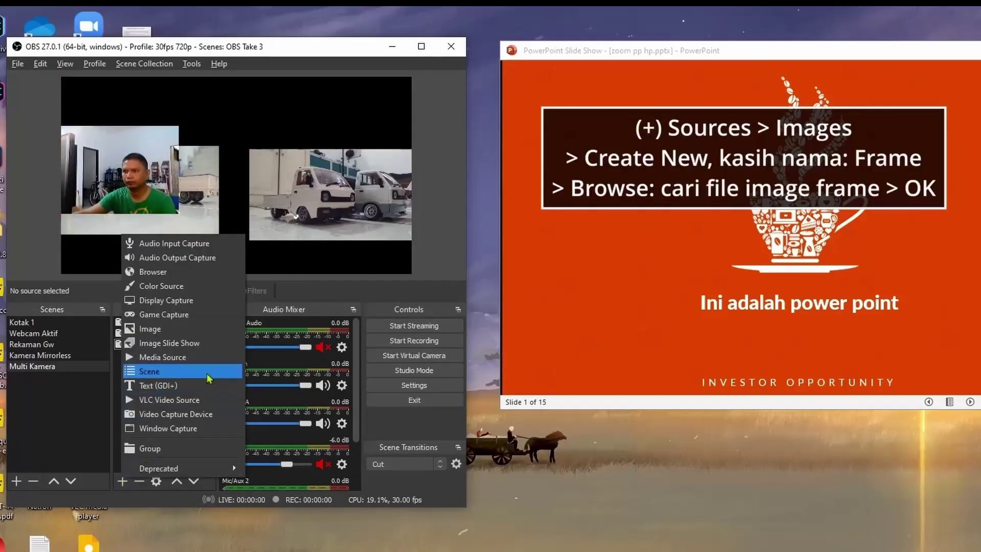
Add a Frame image source using Frame-06.png and lock it.
click(210, 332)
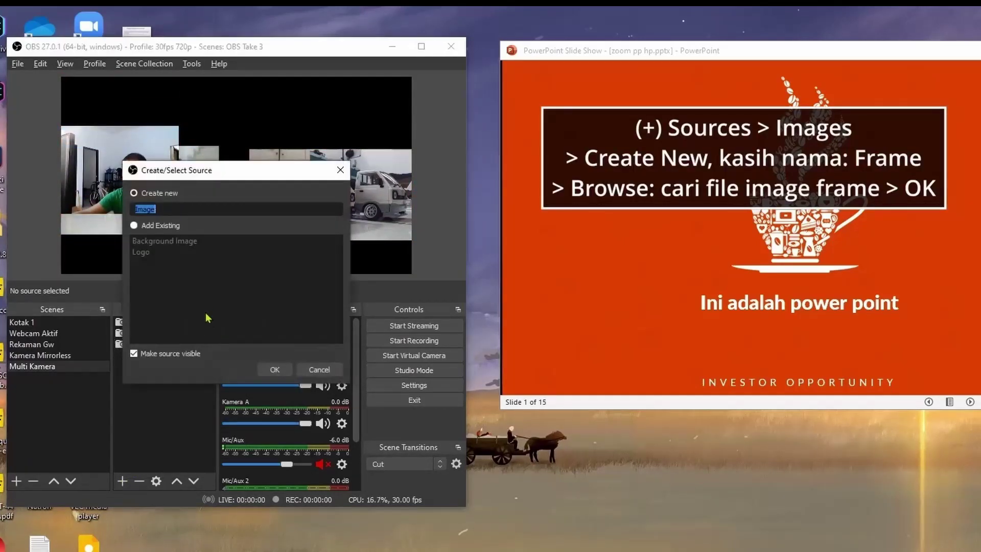
click(276, 370)
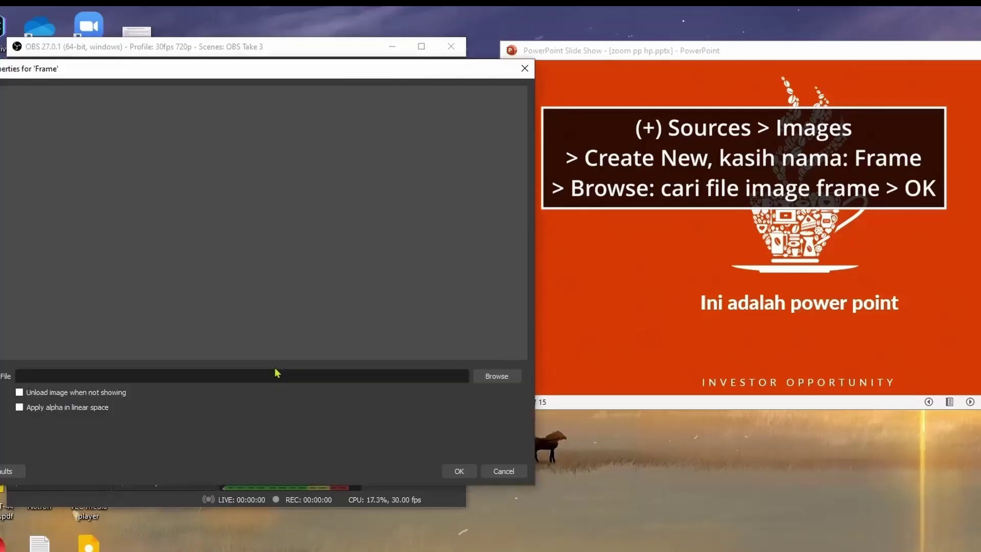
click(508, 382)
double_click(260, 200)
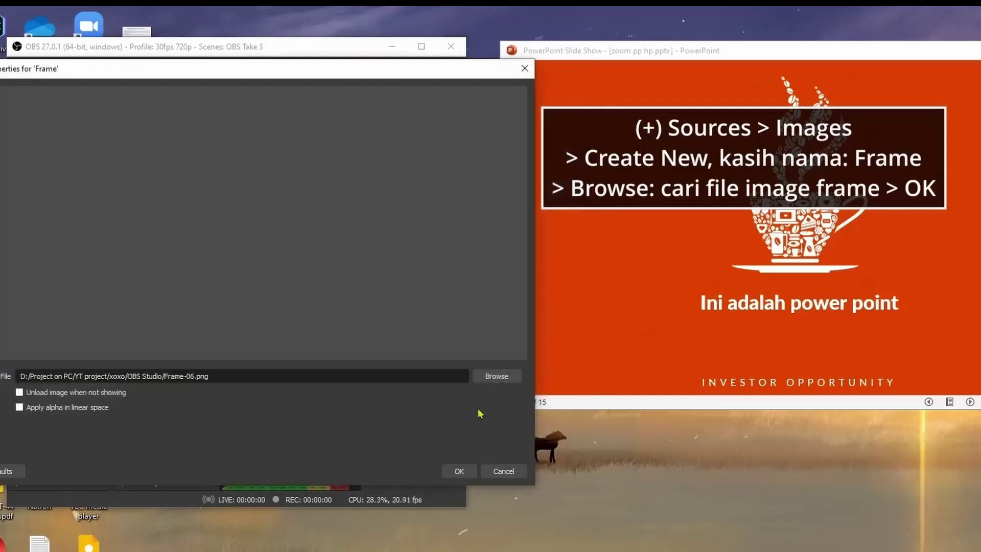
click(458, 470)
click(210, 321)
Hide Webcam A and fit Kamera A into the frame's left slot.
drag(148, 174, 235, 210)
click(195, 333)
click(145, 344)
mouse_move(145, 210)
mouse_down()
mouse_move(163, 190)
mouse_move(147, 191)
mouse_up()
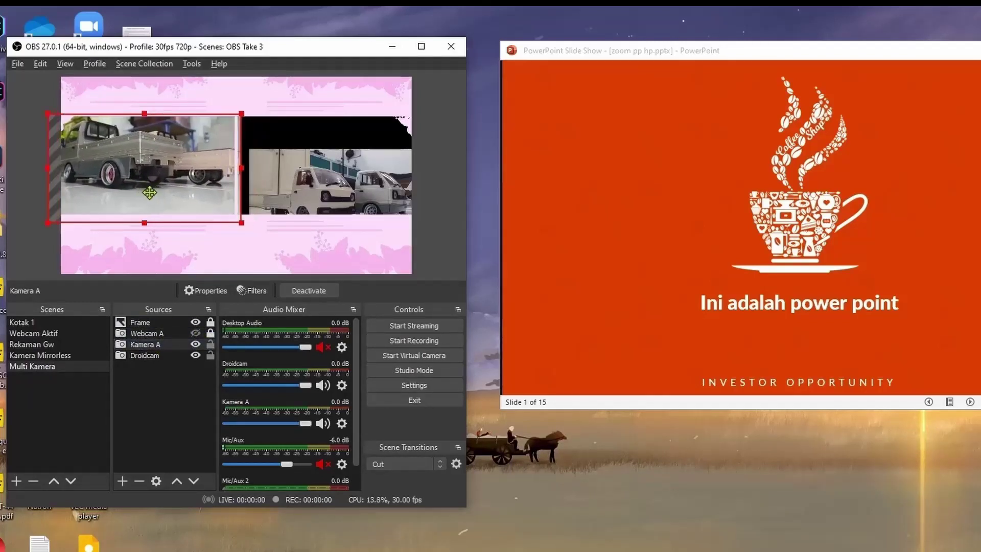
Raise Droidcam above Kamera A, fit it into the frame's right slot, and lock it.
click(169, 356)
click(176, 480)
drag(332, 224, 331, 183)
drag(412, 199, 466, 230)
drag(353, 179, 328, 179)
click(210, 345)
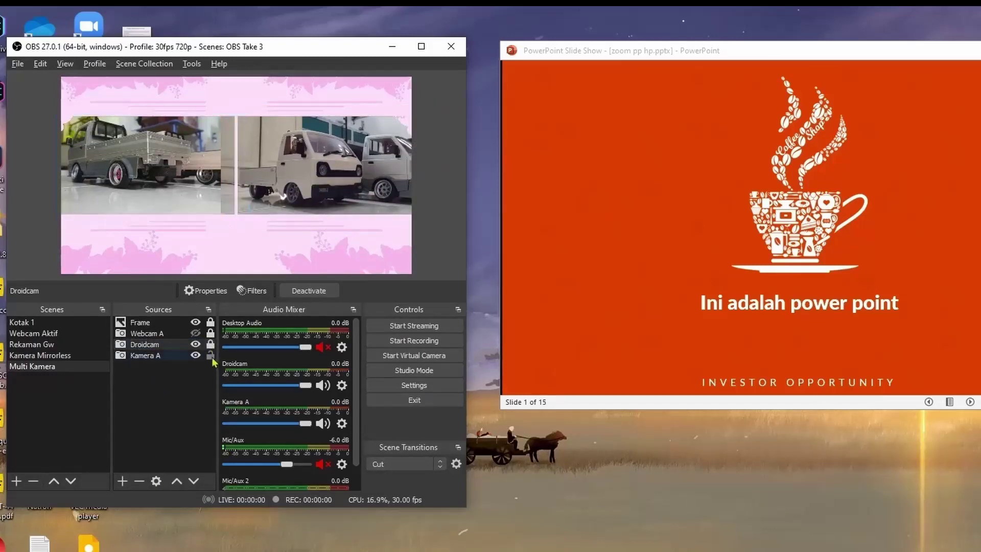
Set both the Show Transition and Hide Transition of Webcam A to Fade.
click(162, 335)
right_click(163, 336)
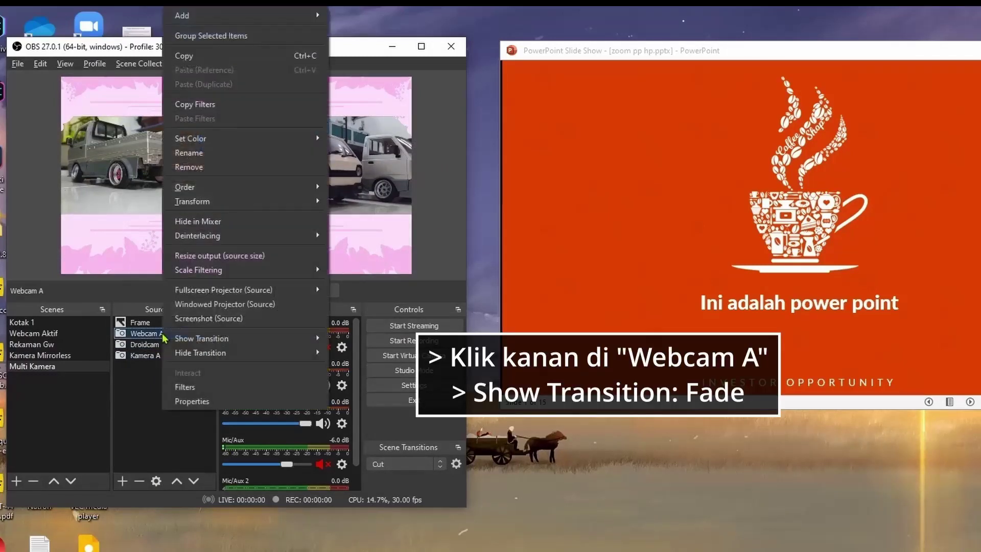
mouse_move(208, 341)
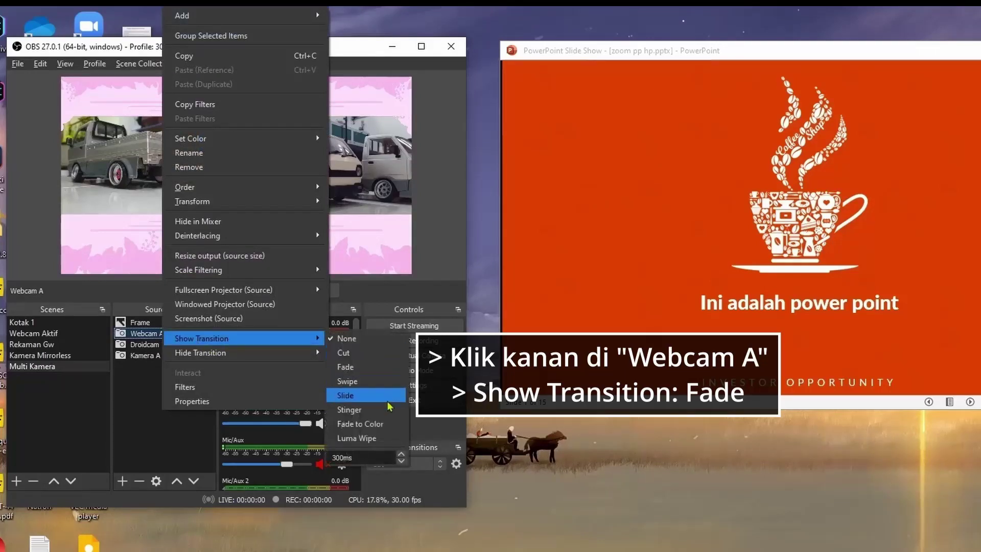
click(369, 368)
right_click(191, 336)
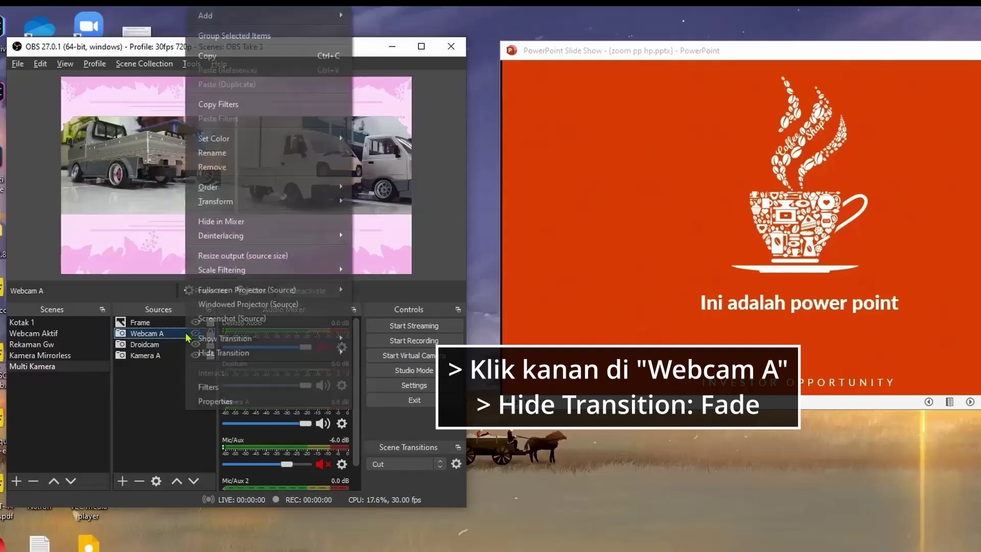
mouse_move(240, 360)
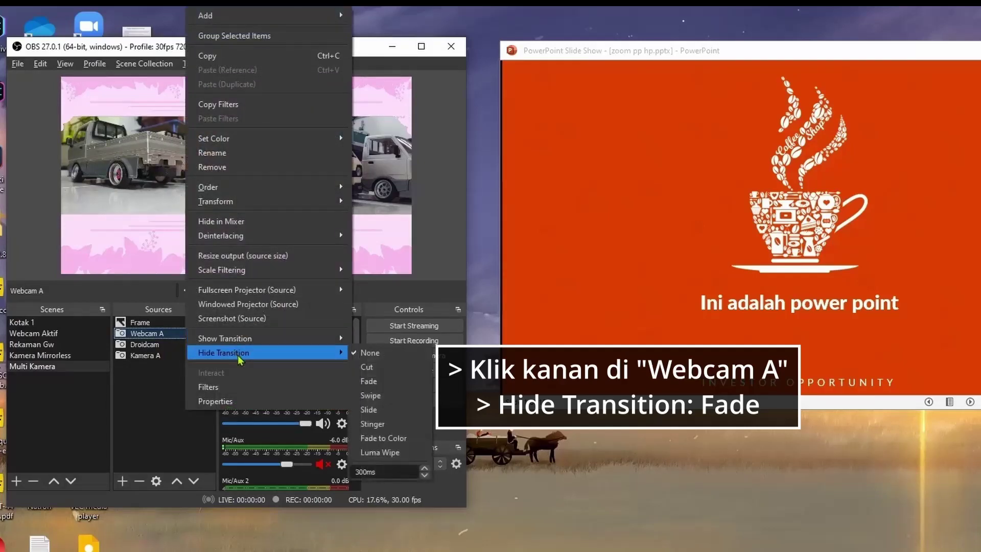
click(401, 386)
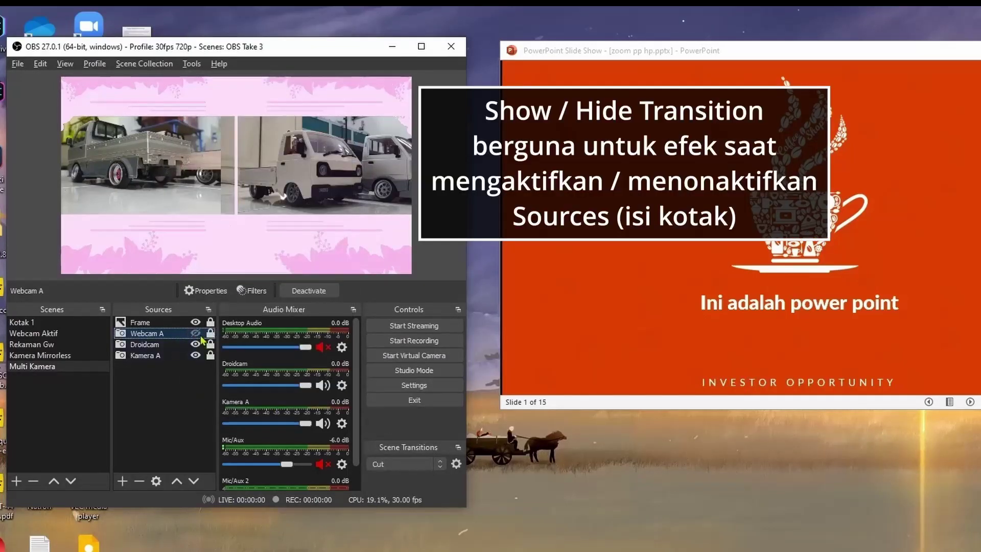
Toggle Webcam A's visibility repeatedly to test the fade.
click(197, 335)
click(197, 335)
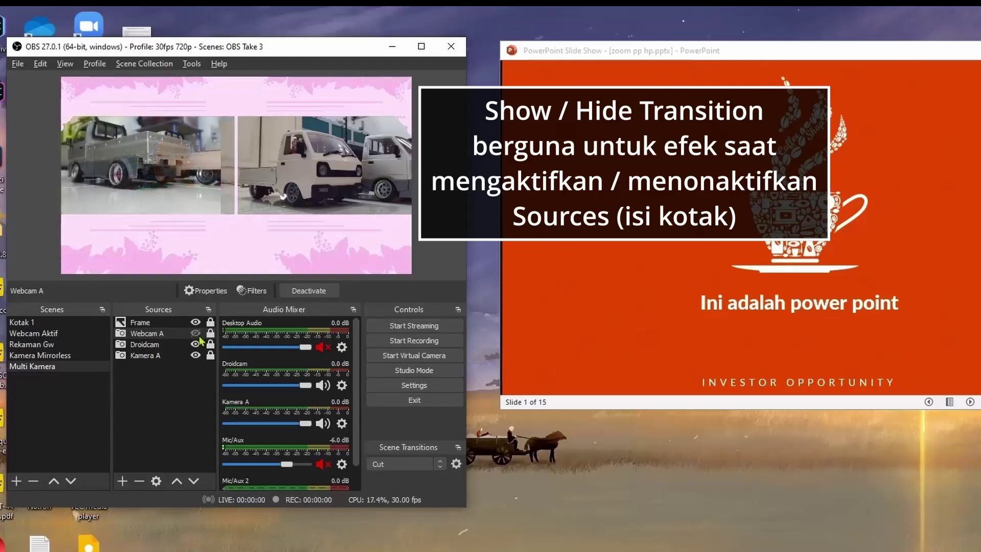
click(197, 334)
click(197, 335)
click(197, 335)
click(197, 334)
click(197, 334)
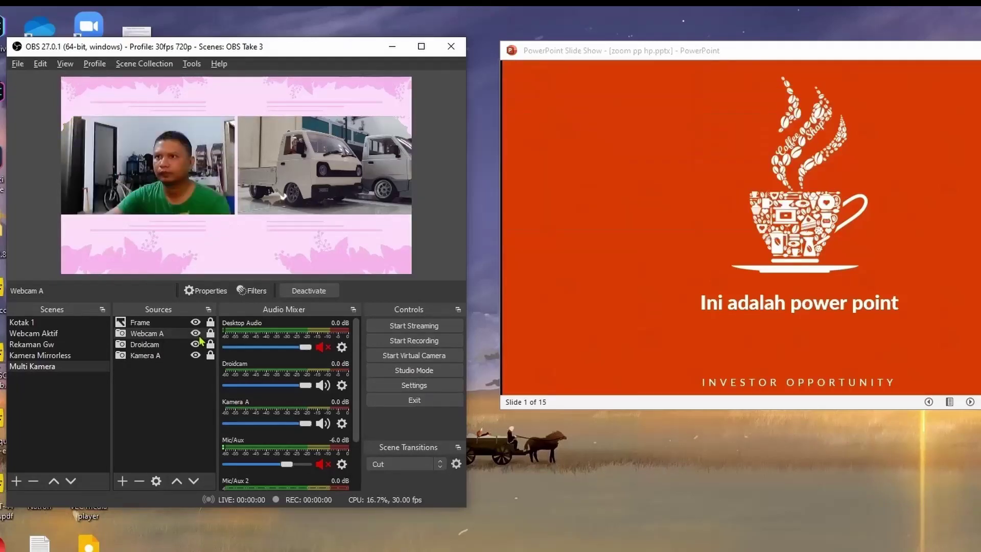
click(197, 335)
Open Windowed Projectors for Webcam A, Droidcam and Kamera A, stacked beside the main window.
right_click(163, 337)
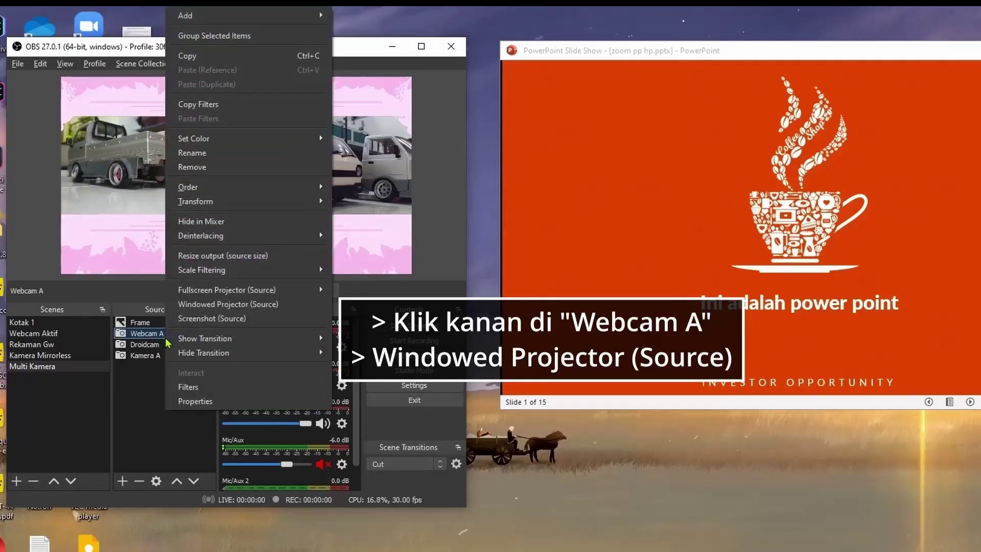
click(297, 304)
drag(511, 247, 547, 39)
right_click(153, 345)
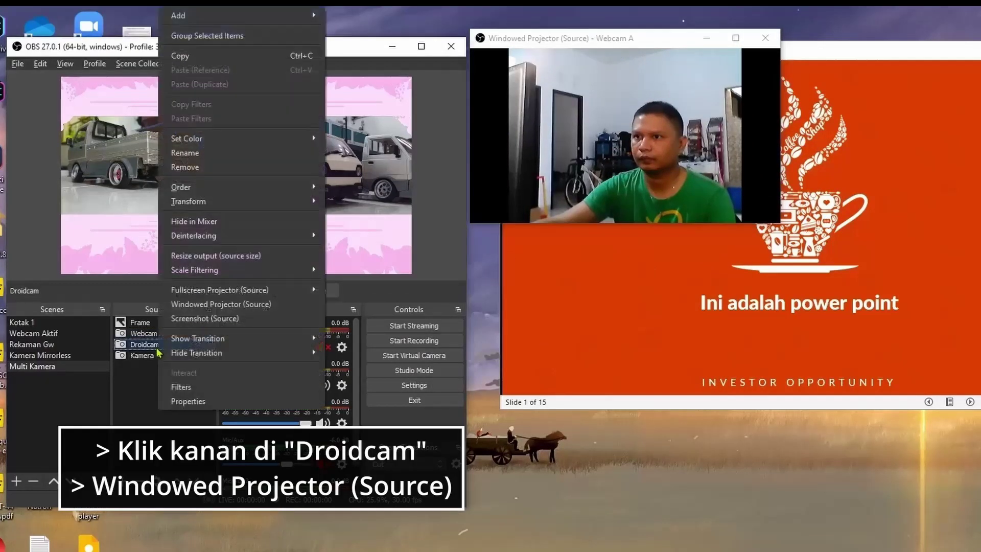
click(264, 307)
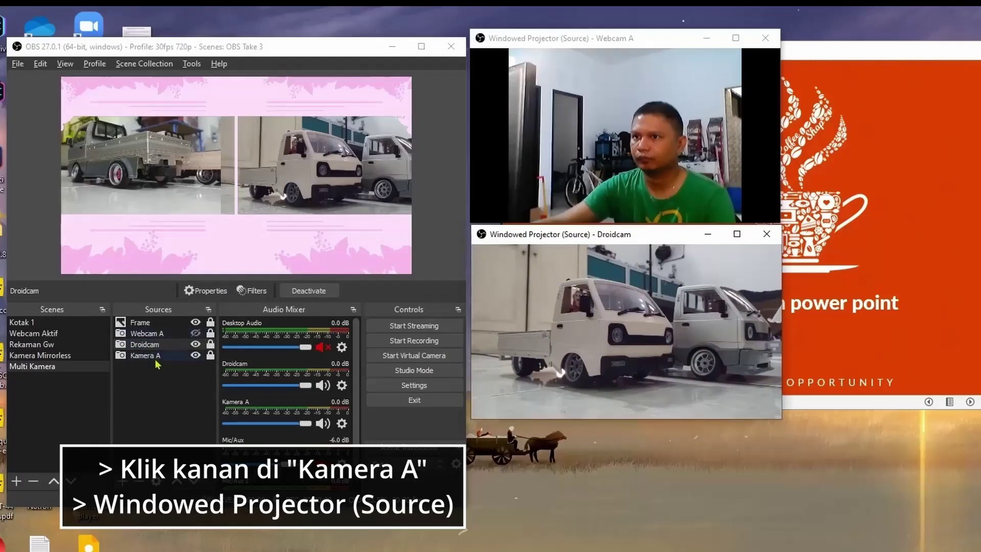
right_click(155, 359)
click(220, 303)
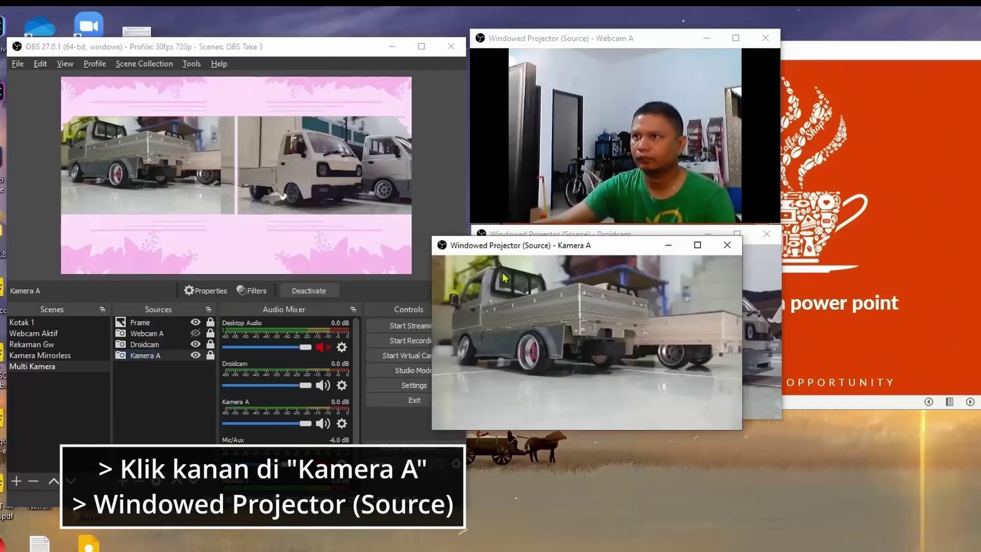
drag(586, 246, 627, 432)
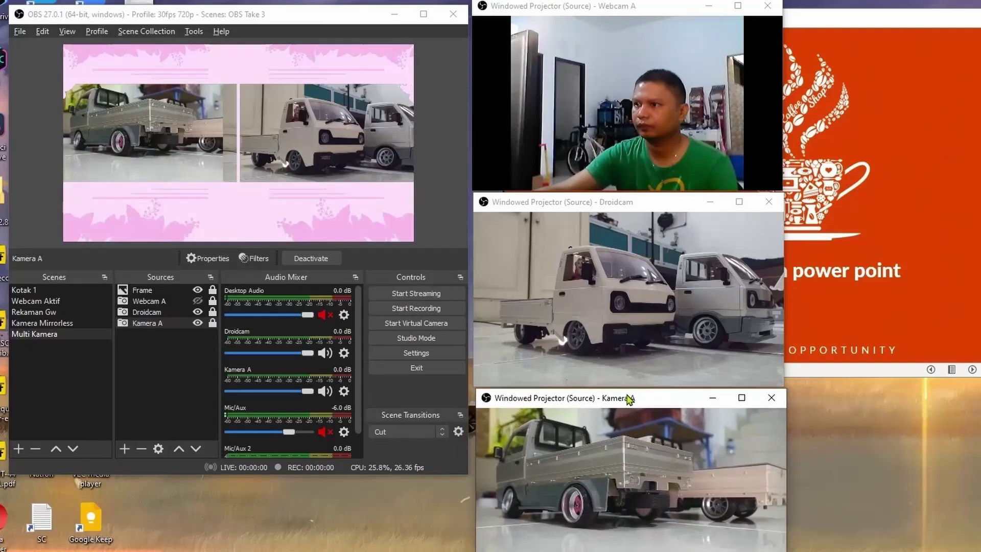
drag(629, 399, 624, 400)
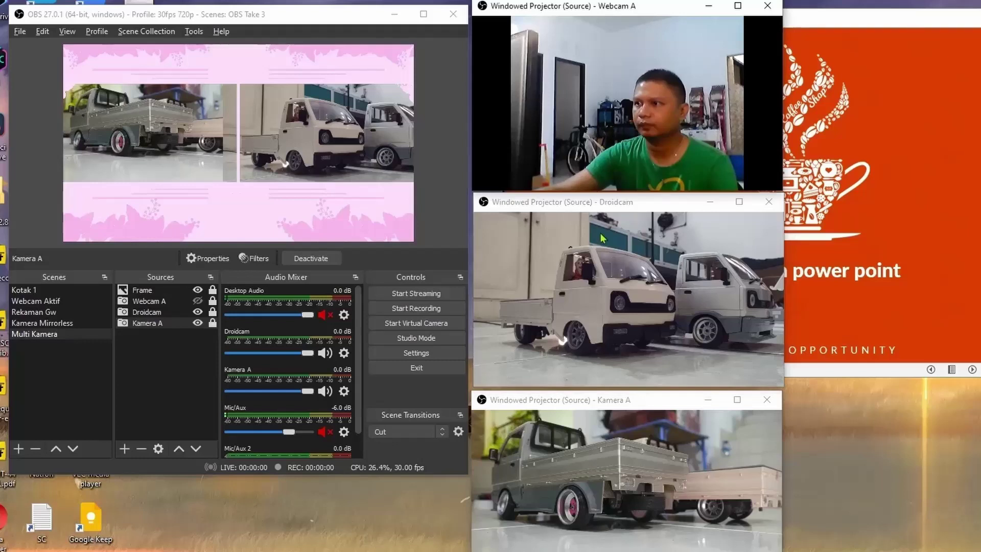
Bring the Kamera A projector forward, briefly show and hide Webcam A, then deselect Kamera A.
click(663, 489)
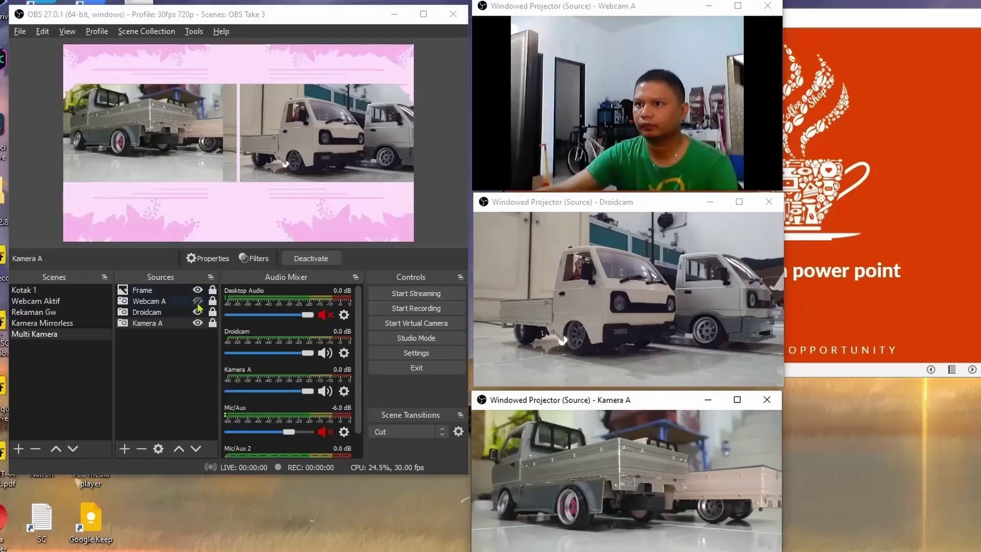
click(197, 302)
click(198, 303)
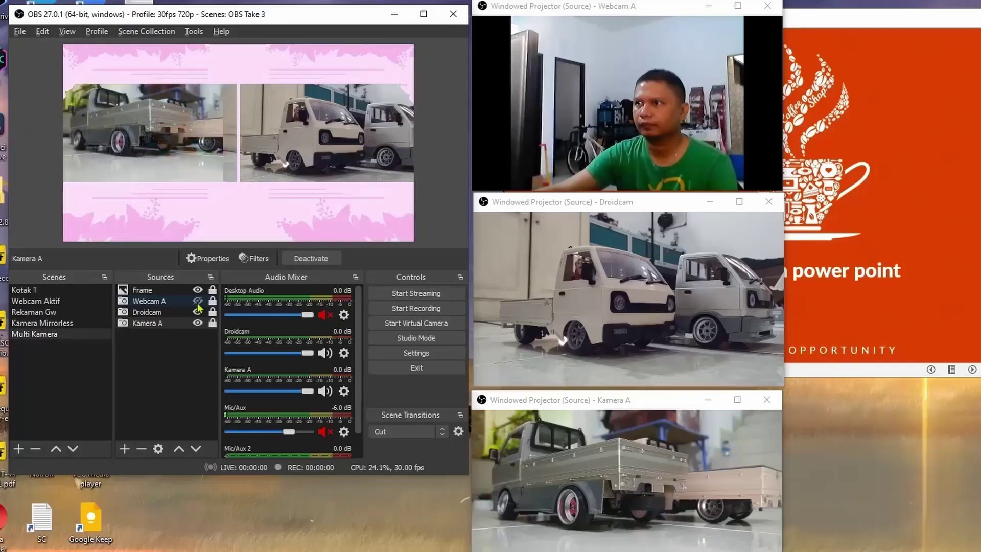
click(162, 406)
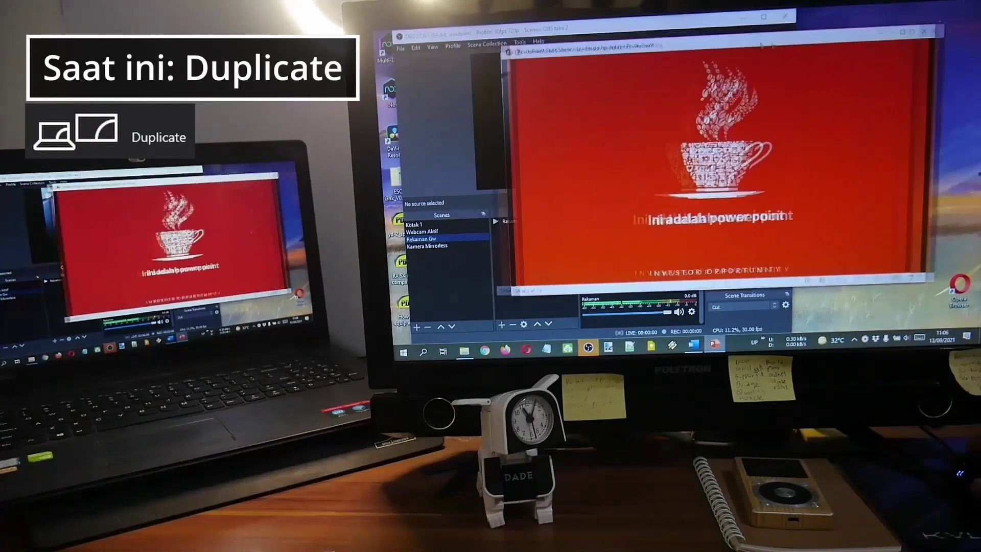
Switch the Windows display projection mode to Extend.
drag(695, 40, 779, 42)
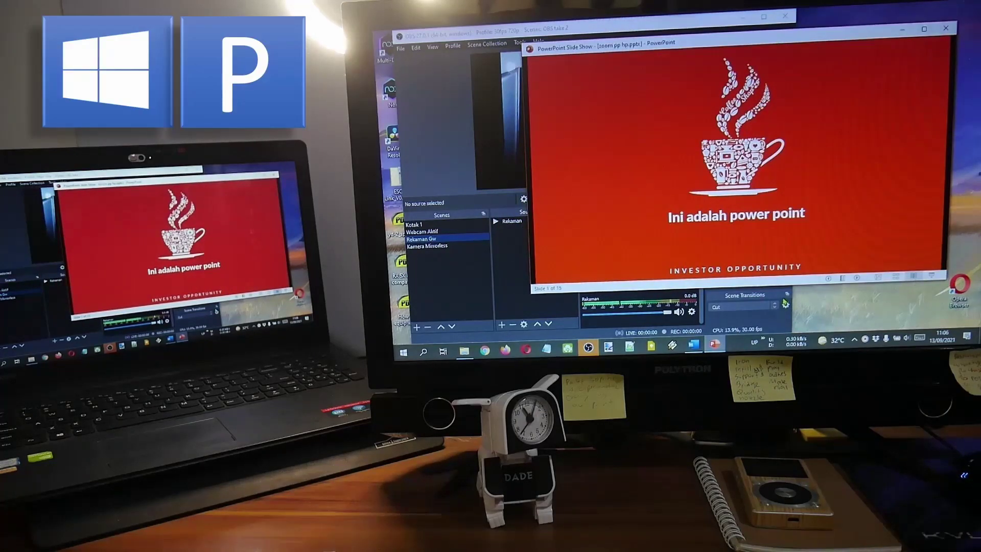
key(super+p)
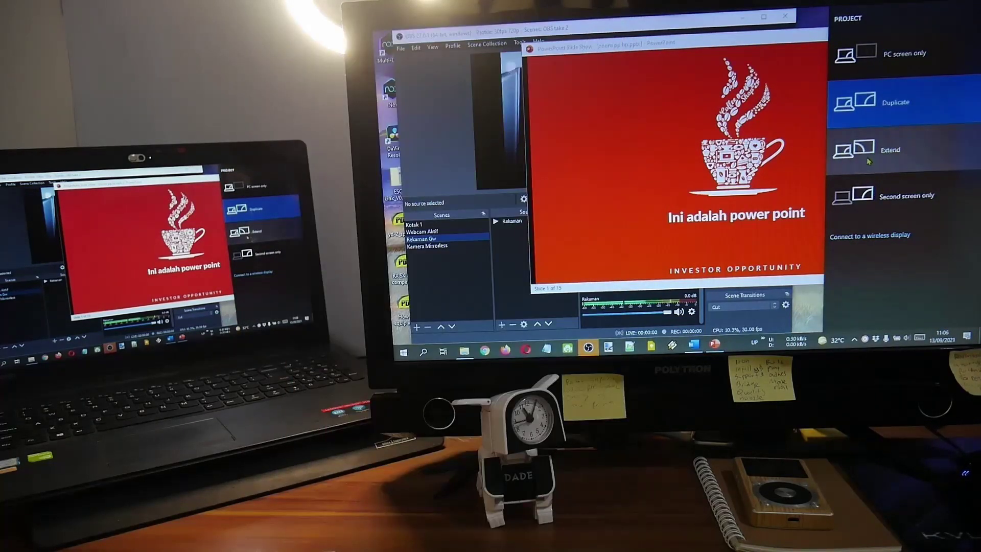
click(868, 162)
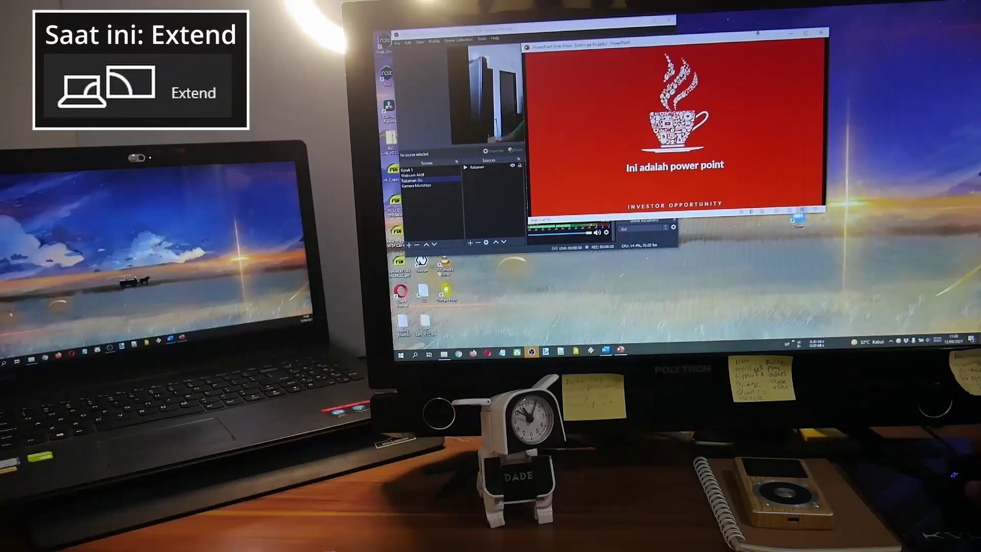
Move the PowerPoint slideshow window onto the laptop screen with Win+Shift+Left.
key(super+shift+Left)
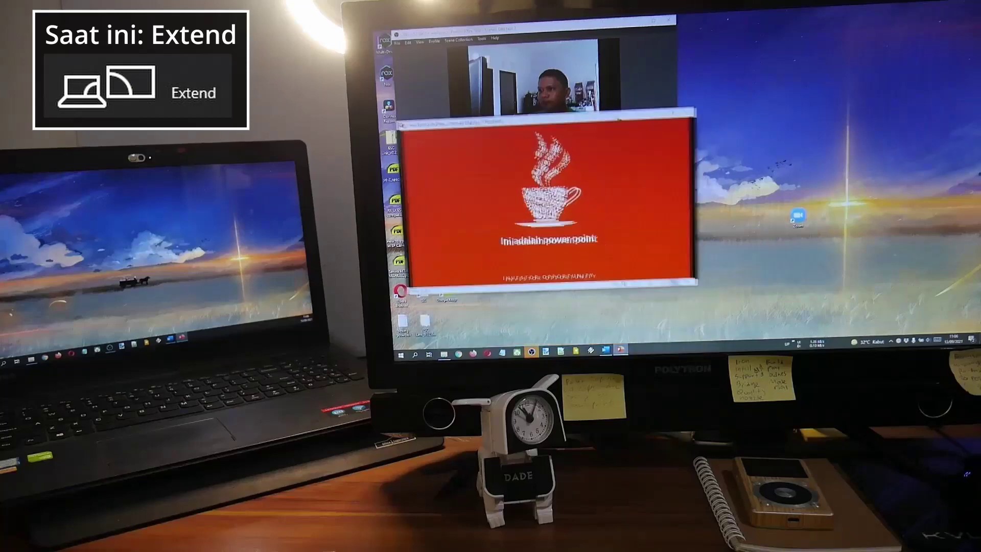
key(super+shift+Left)
drag(453, 67, 459, 99)
key(super+shift+Left)
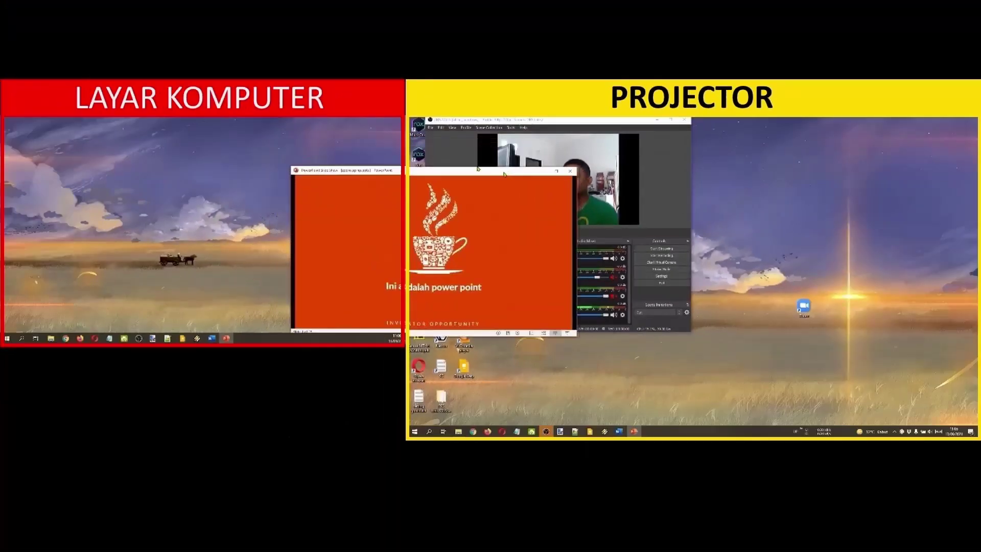
drag(500, 179, 688, 278)
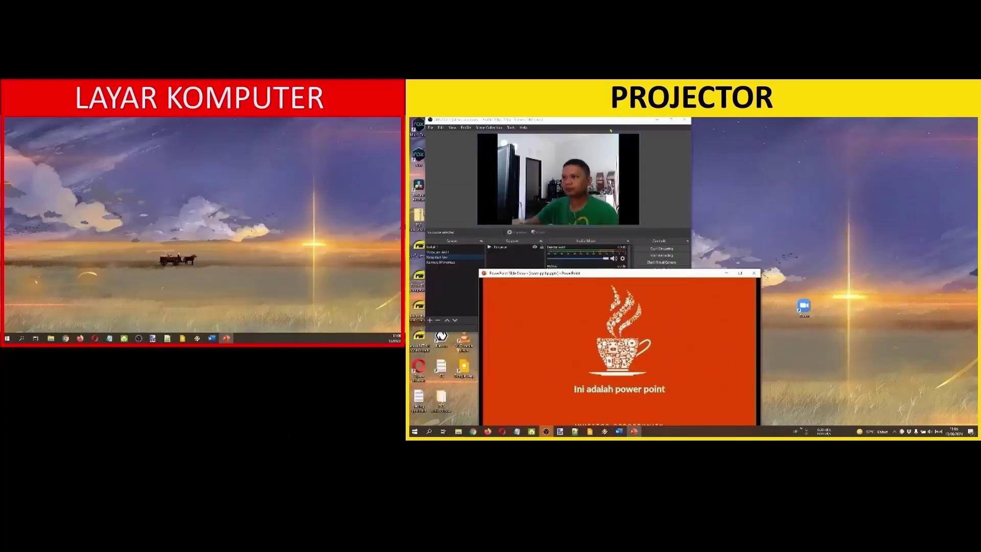
Drag the OBS window and the slideshow onto the computer screen, with OBS in front.
drag(610, 131, 158, 131)
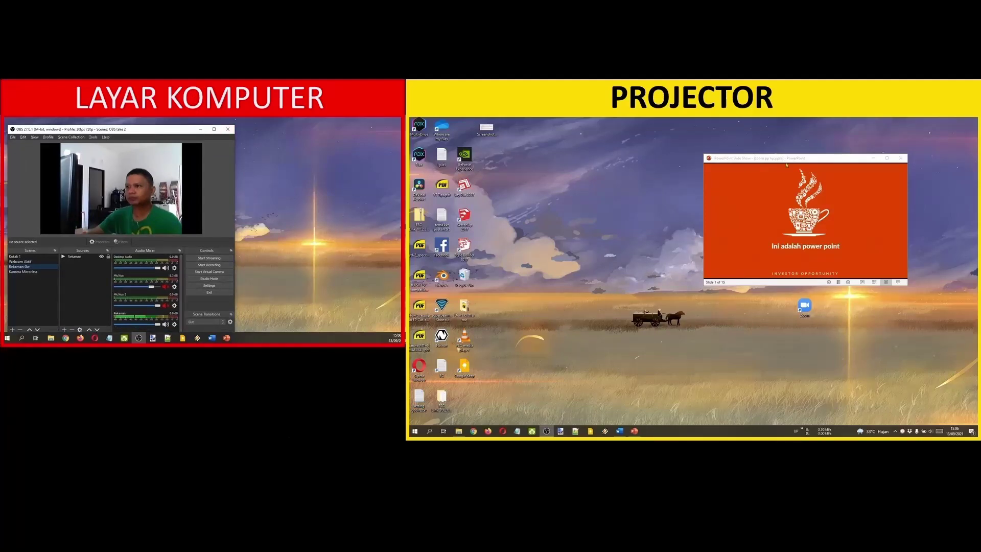
drag(786, 165, 278, 142)
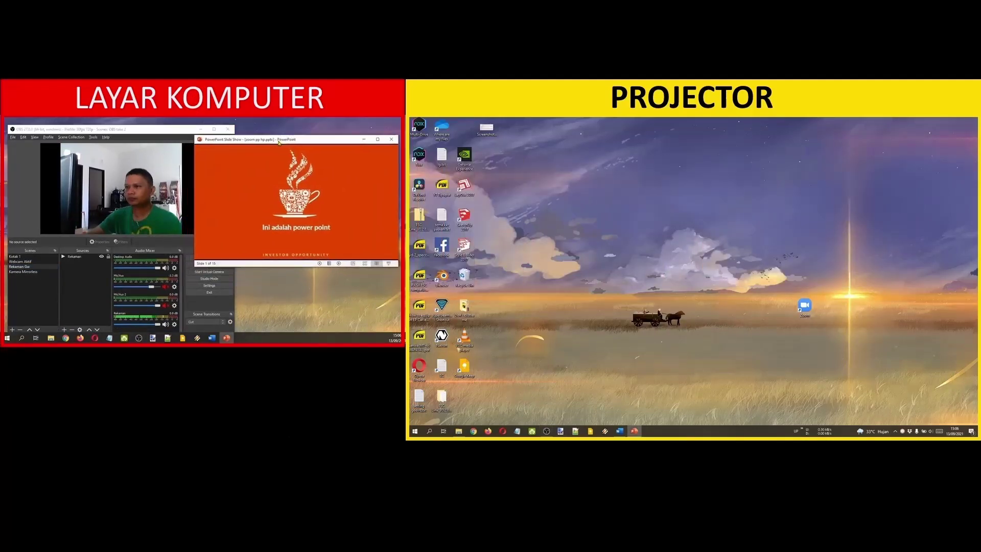
click(214, 293)
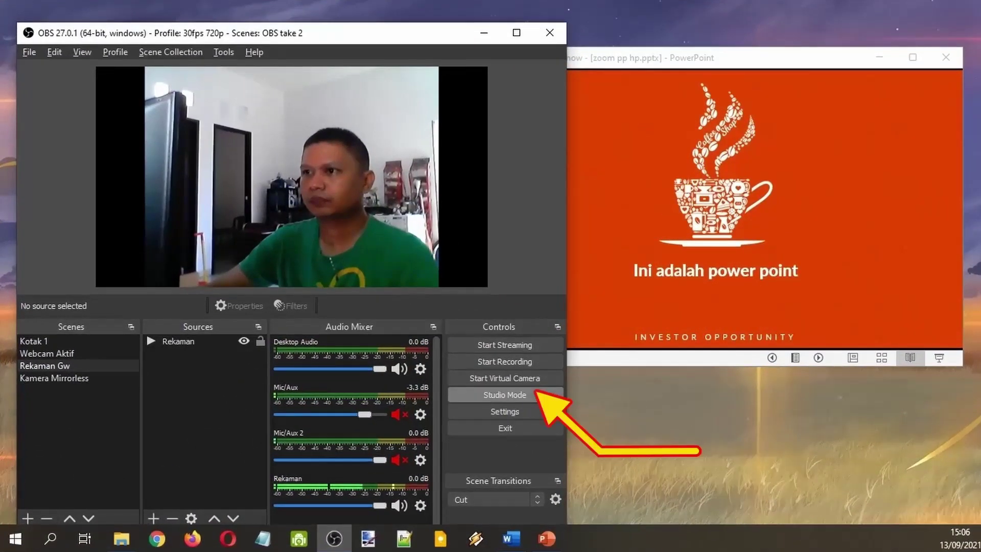
Turn on Studio Mode and bring up the Program view's fullscreen projector options.
click(537, 395)
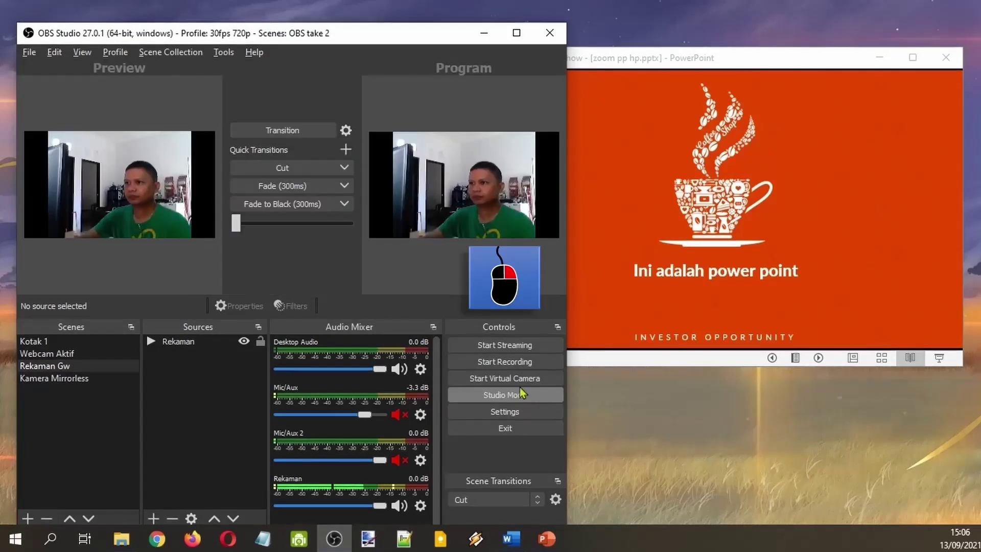
right_click(467, 193)
key(Escape)
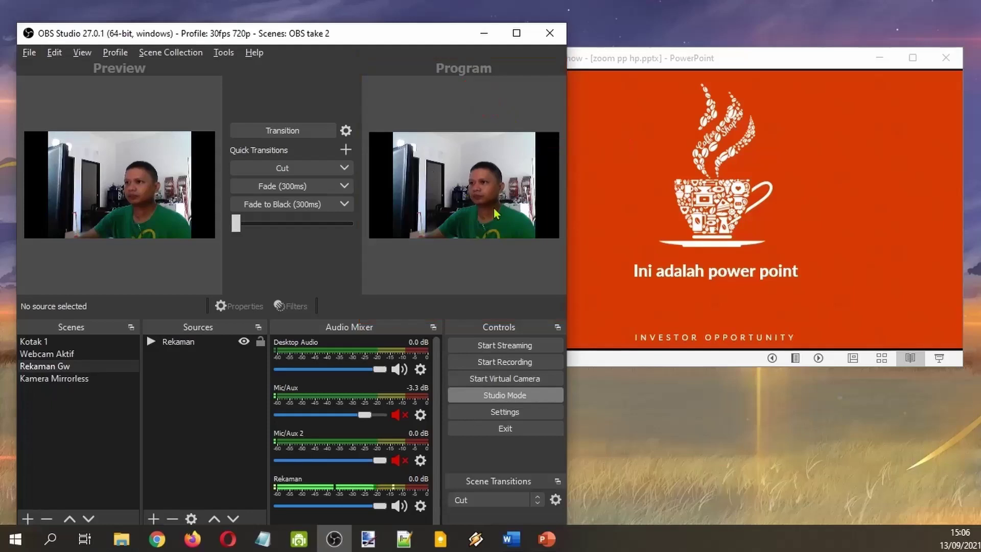
right_click(465, 188)
mouse_move(501, 196)
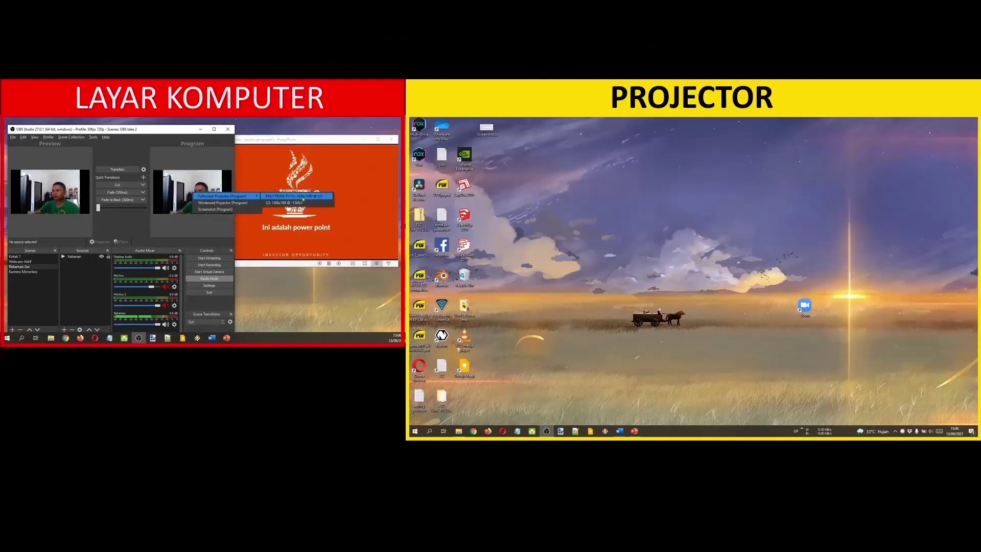
Project the Program output fullscreen on POLYTRON-TV, exit Studio Mode, and cycle through the scenes.
click(299, 196)
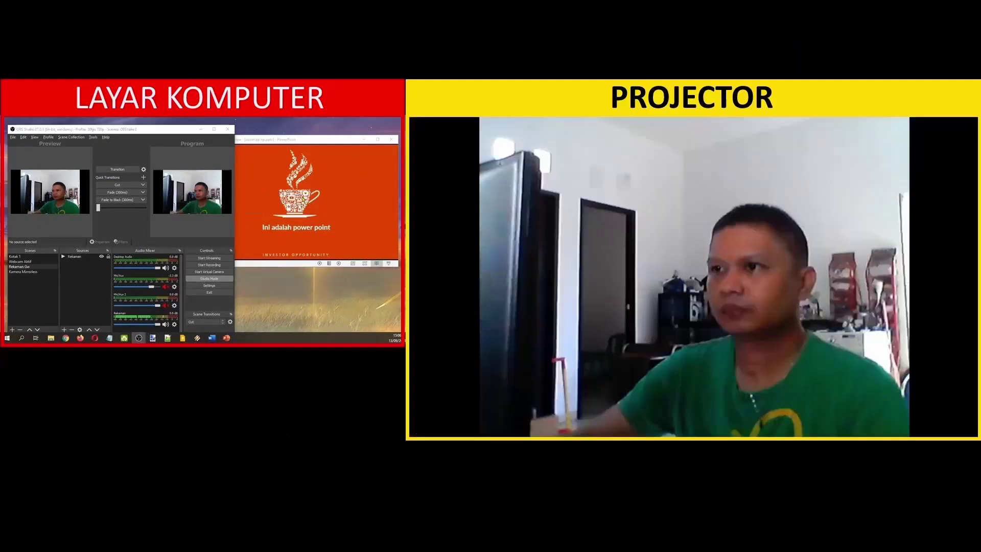
click(221, 278)
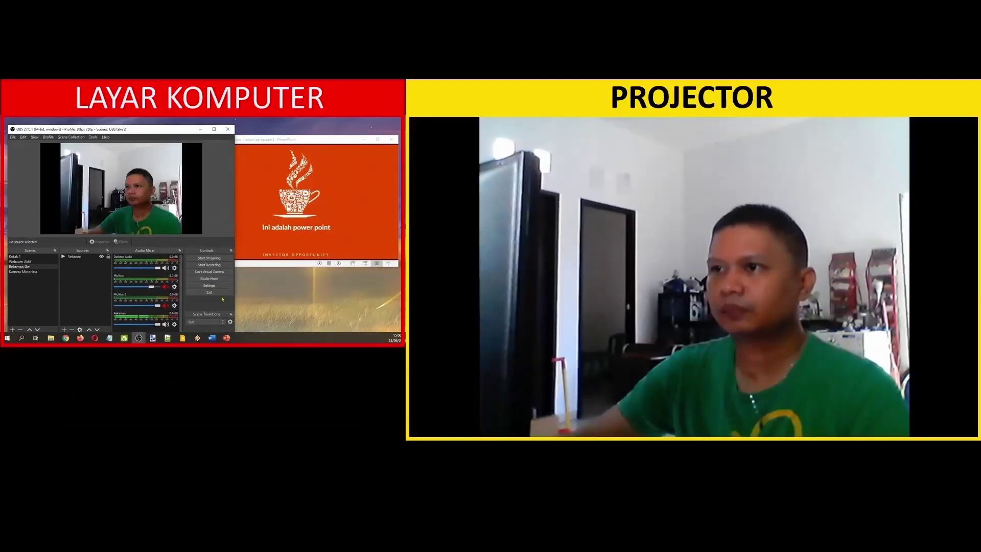
click(26, 262)
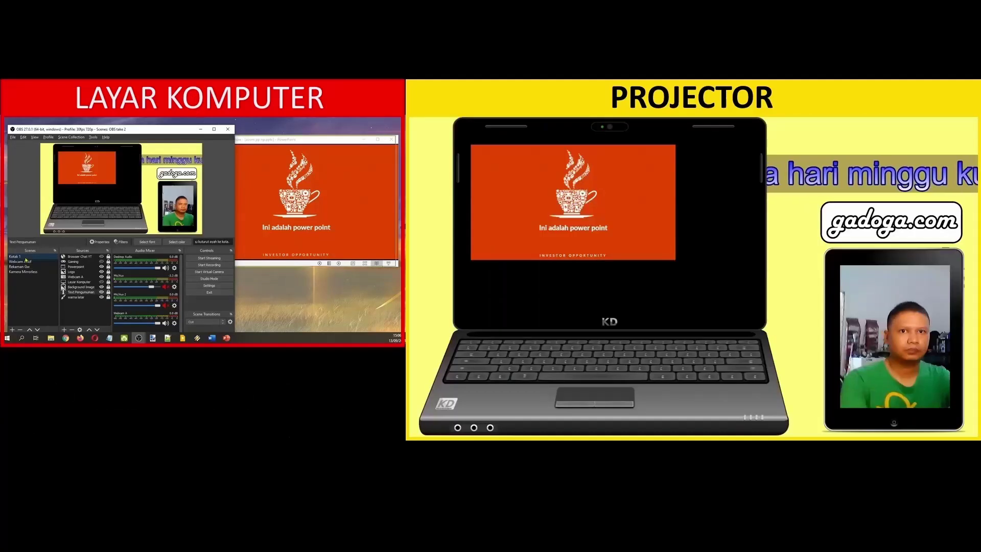
click(30, 264)
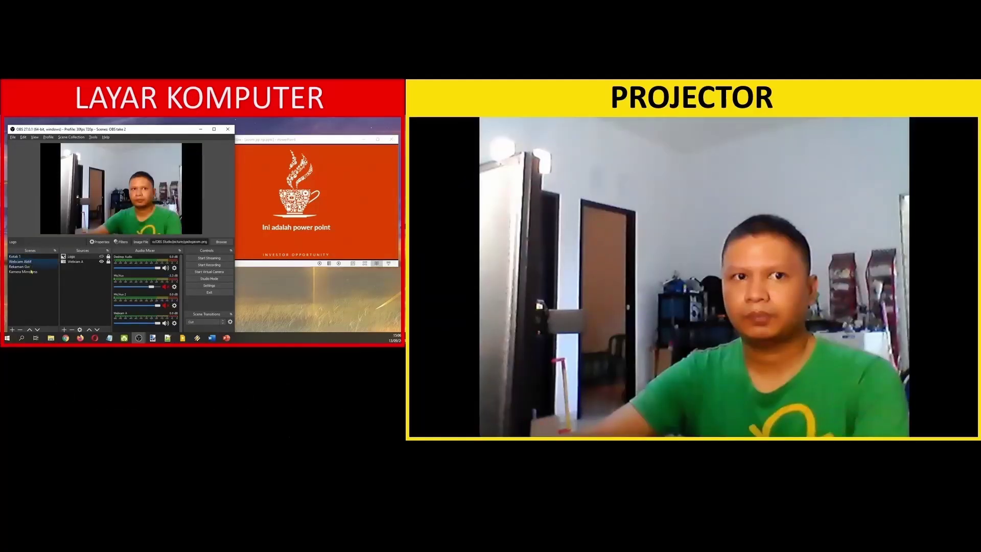
click(31, 267)
click(32, 272)
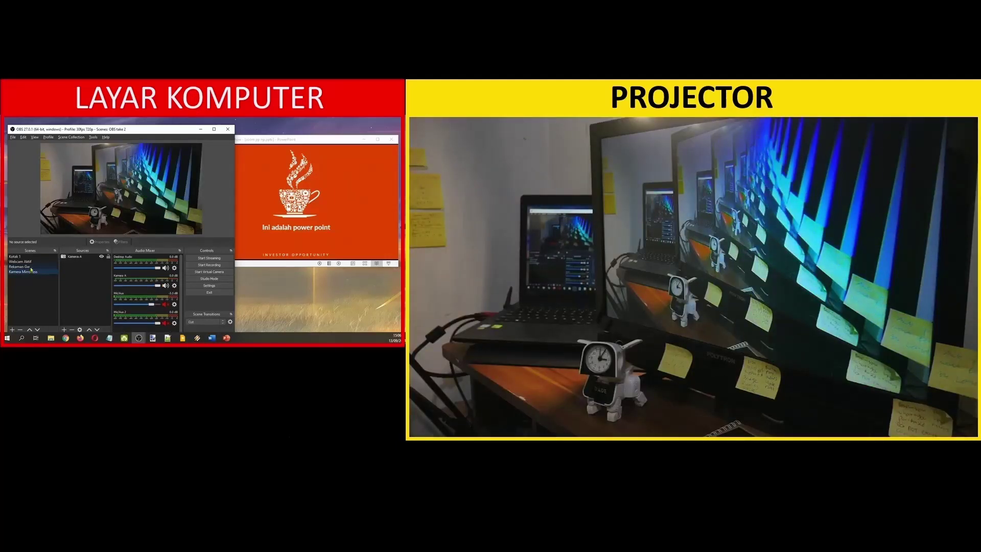
click(32, 267)
click(25, 261)
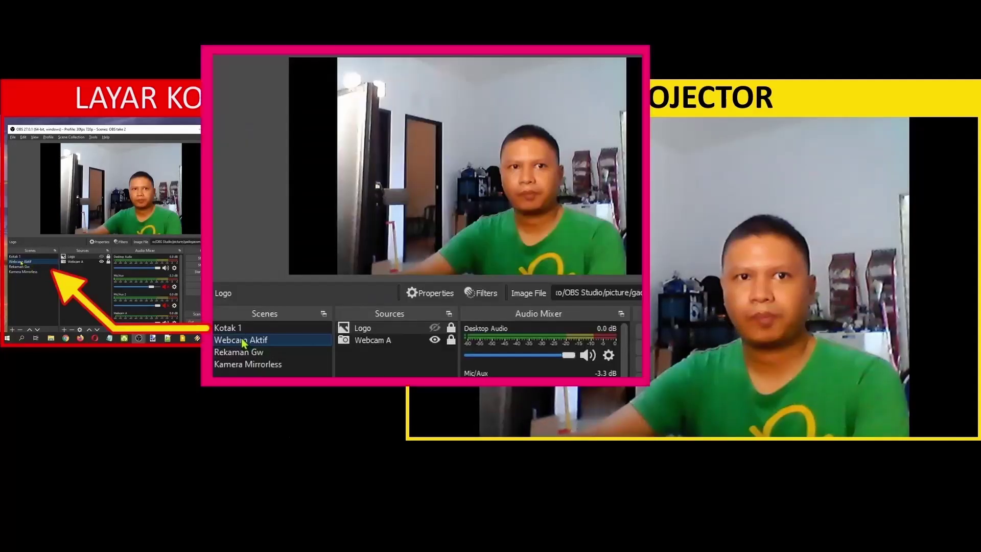
Project Kotak 1 fullscreen on POLYTRON-TV (1) and switch scenes to confirm it stays.
click(24, 257)
right_click(25, 257)
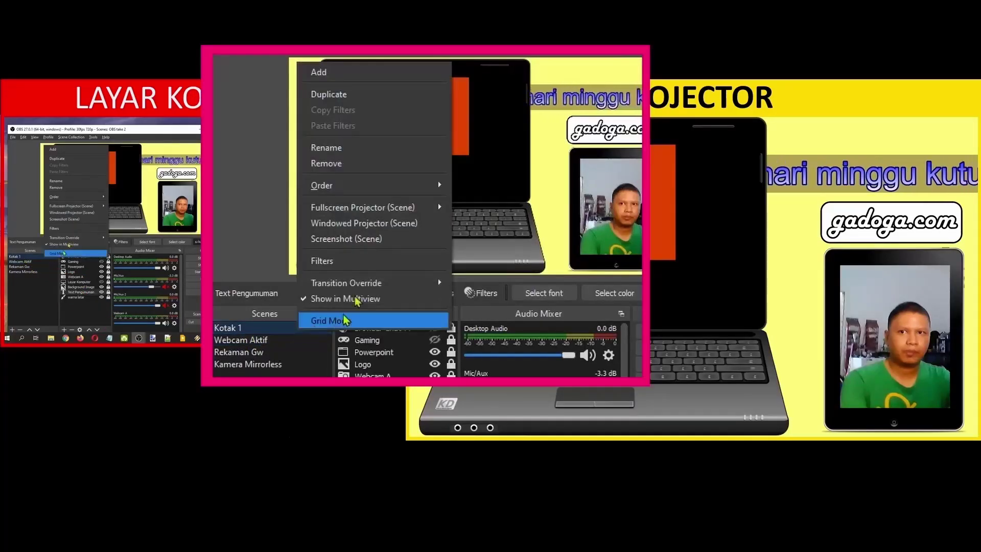
mouse_move(85, 206)
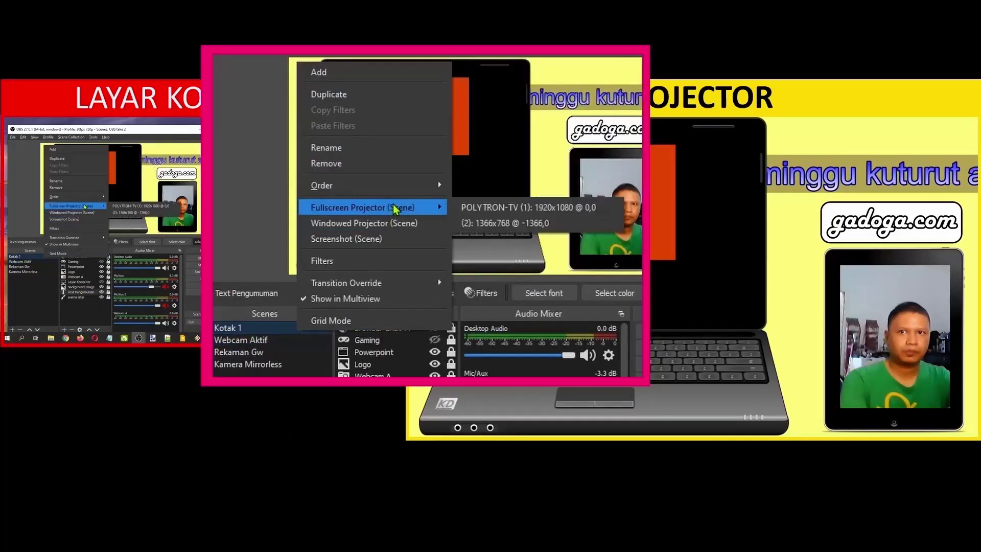
click(159, 207)
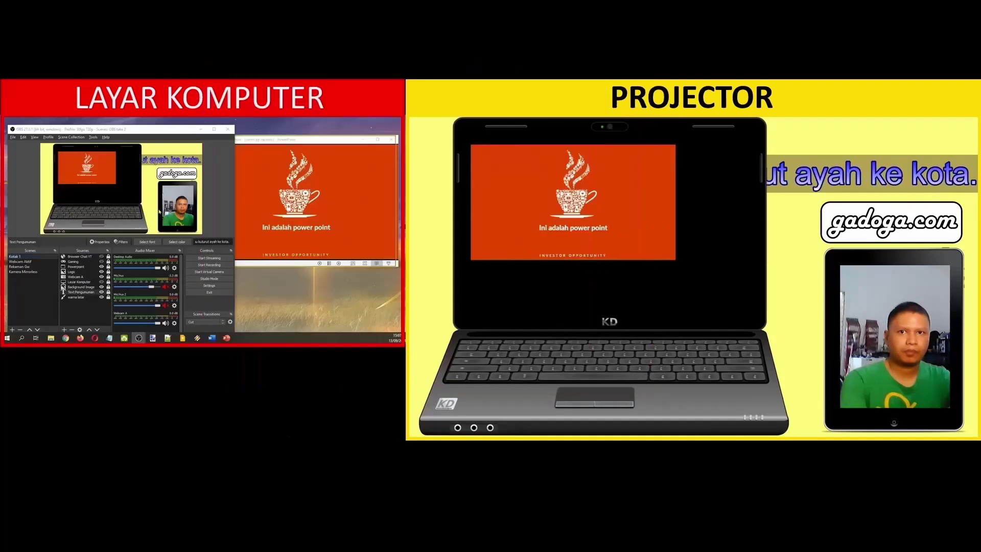
click(24, 263)
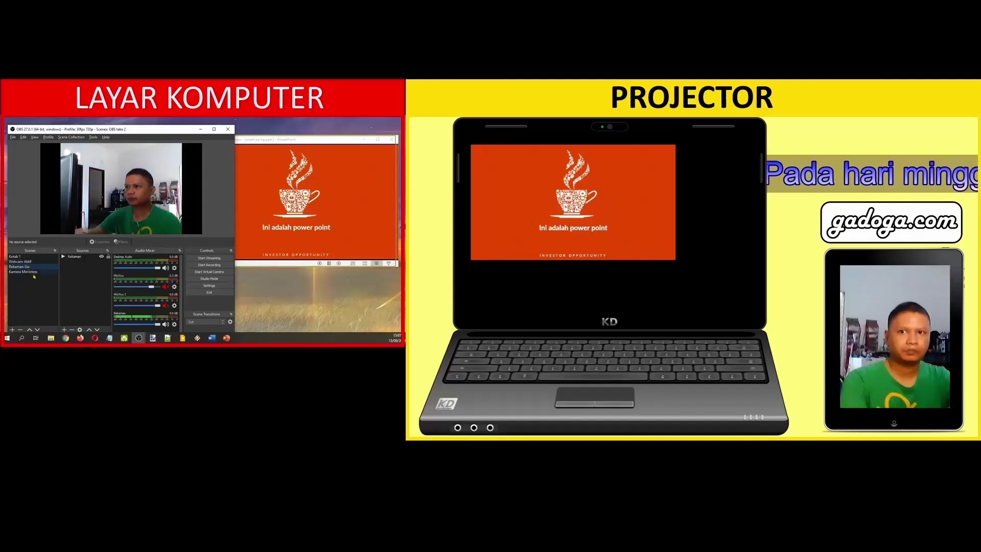
click(30, 272)
click(26, 266)
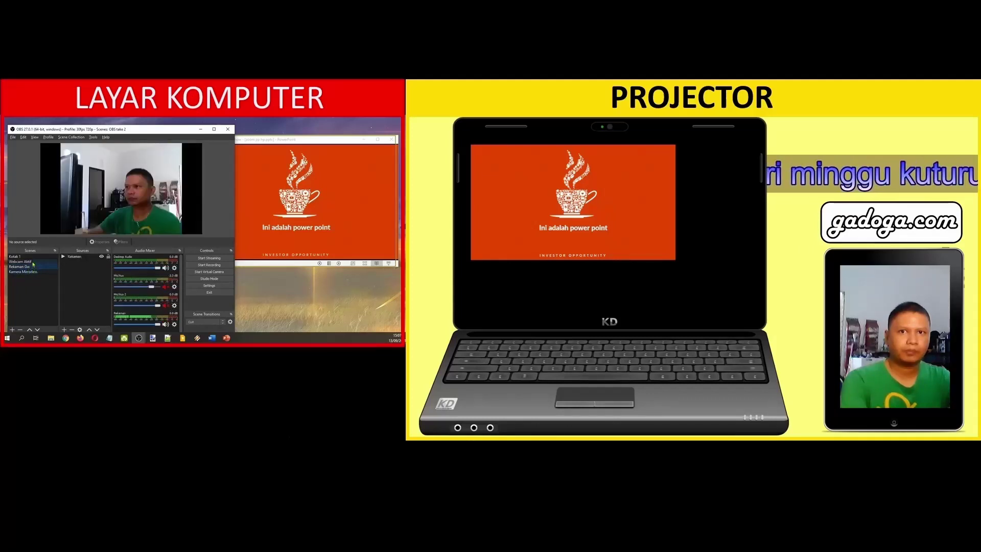
click(32, 273)
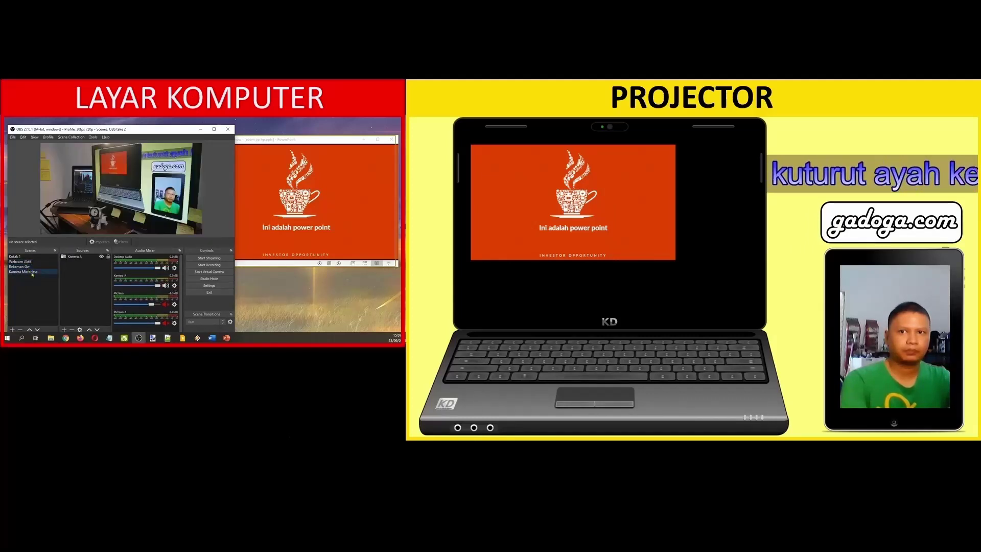
click(28, 266)
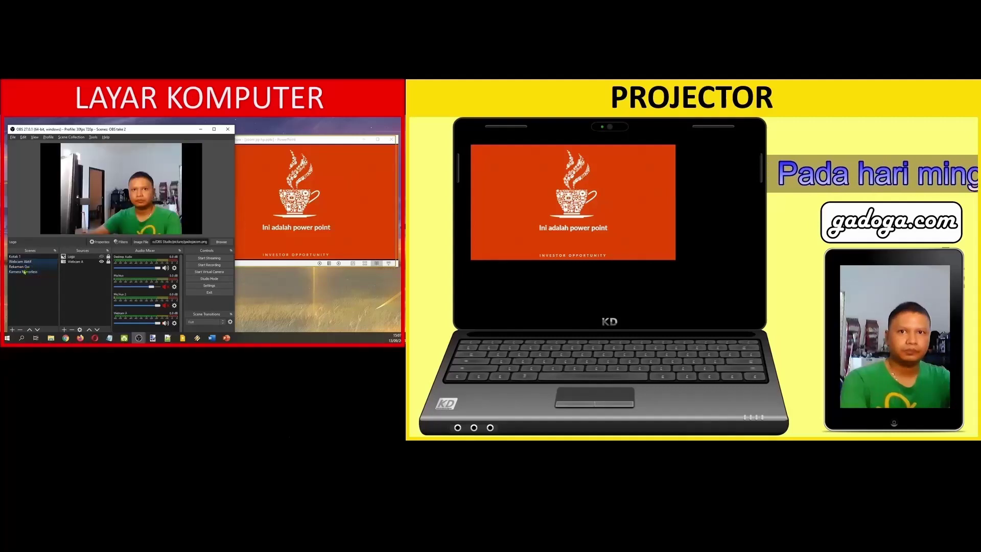
Close the Kotak 1 Fullscreen Projector (Scene) window from the OBS taskbar thumbnail.
mouse_move(416, 521)
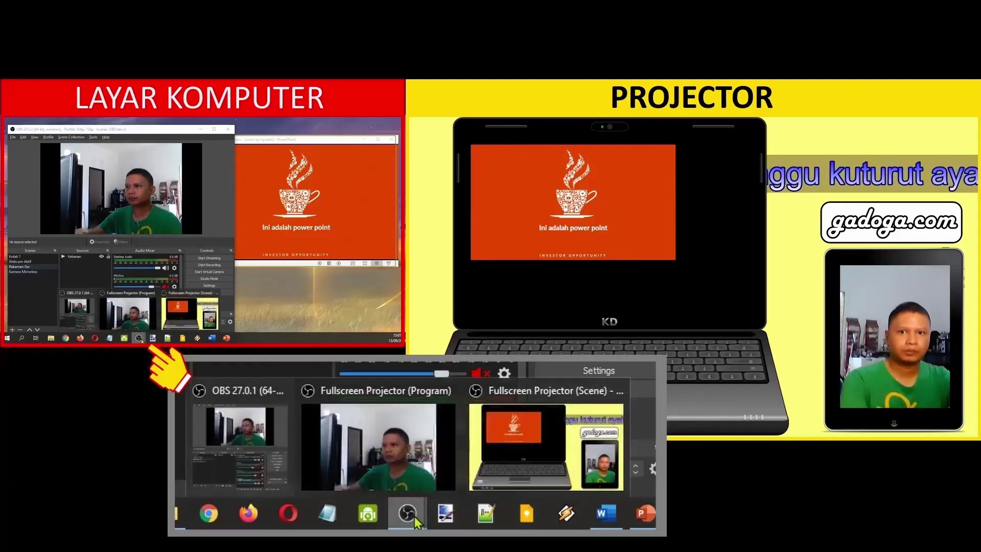
mouse_move(498, 430)
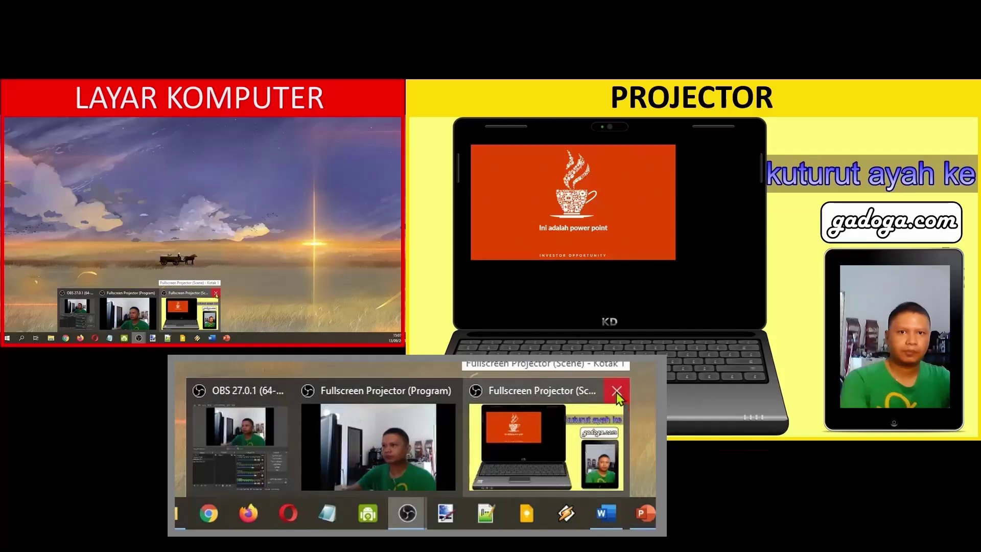
click(616, 391)
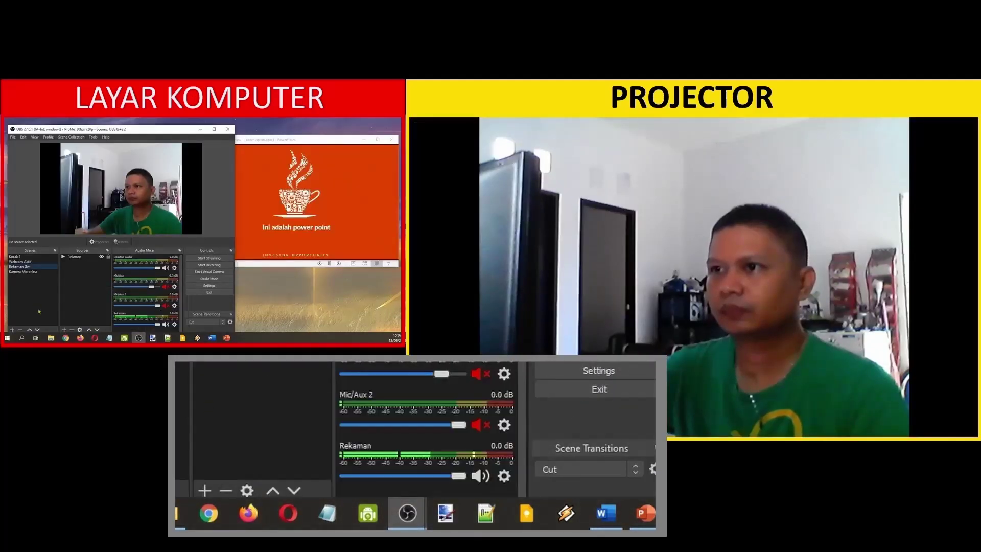
Open a windowed scene projector for Kotak 1 and move it up and to the right.
click(24, 257)
right_click(26, 145)
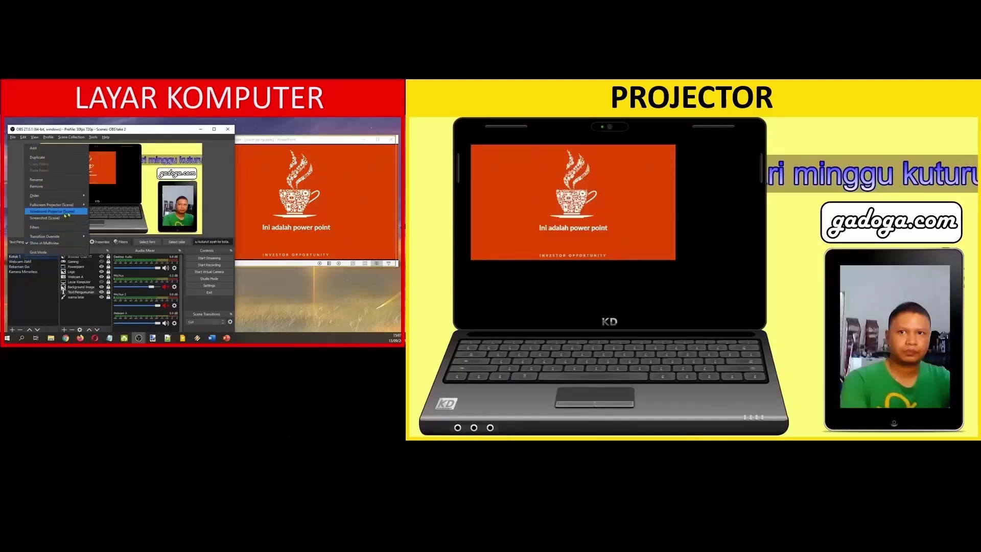
click(52, 211)
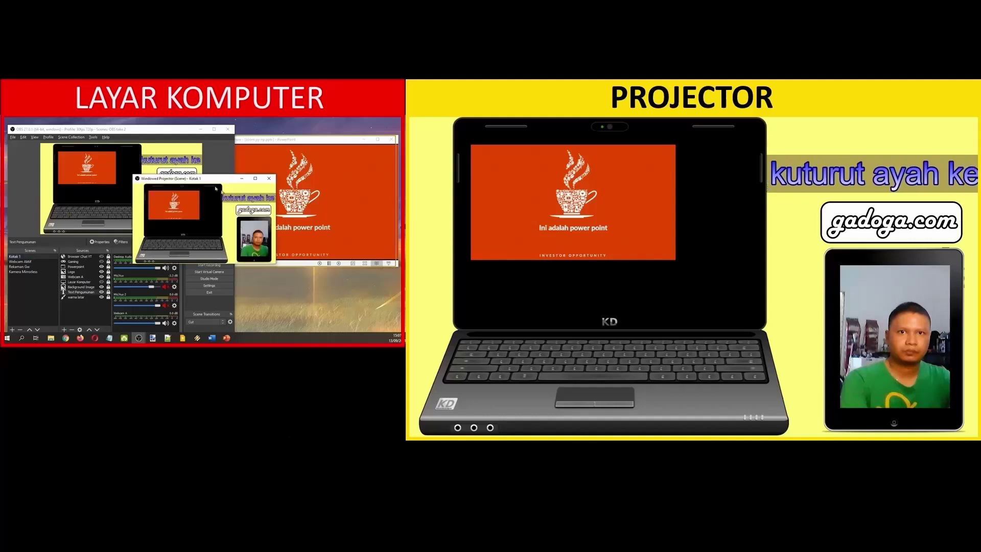
drag(216, 178, 318, 128)
Open a windowed scene projector for Webcam Aktif and place it lower right.
right_click(27, 262)
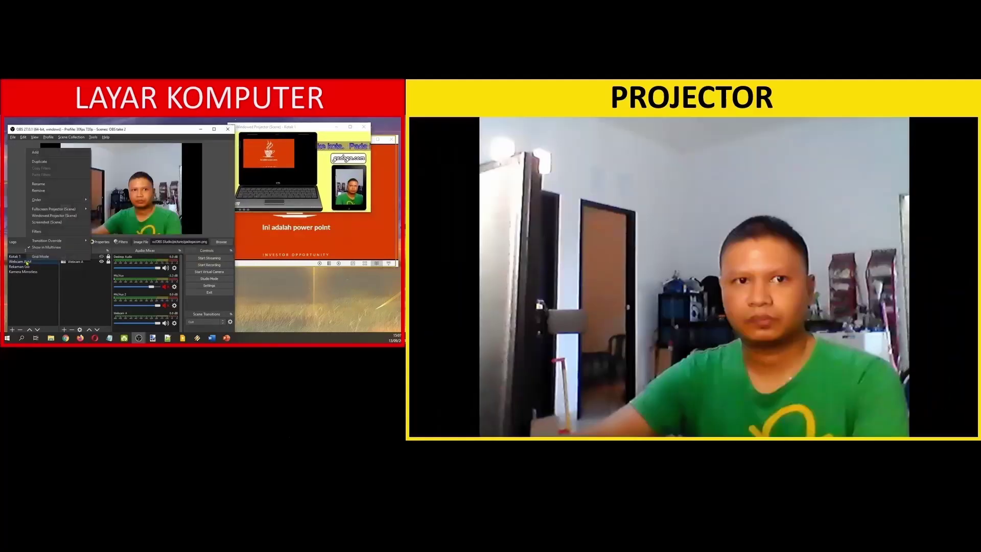
click(62, 215)
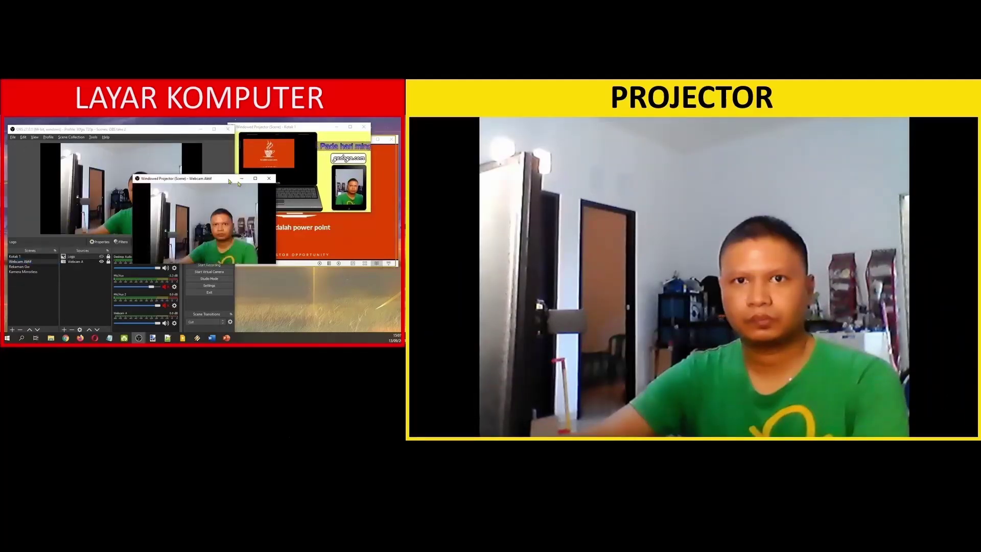
drag(206, 179, 315, 223)
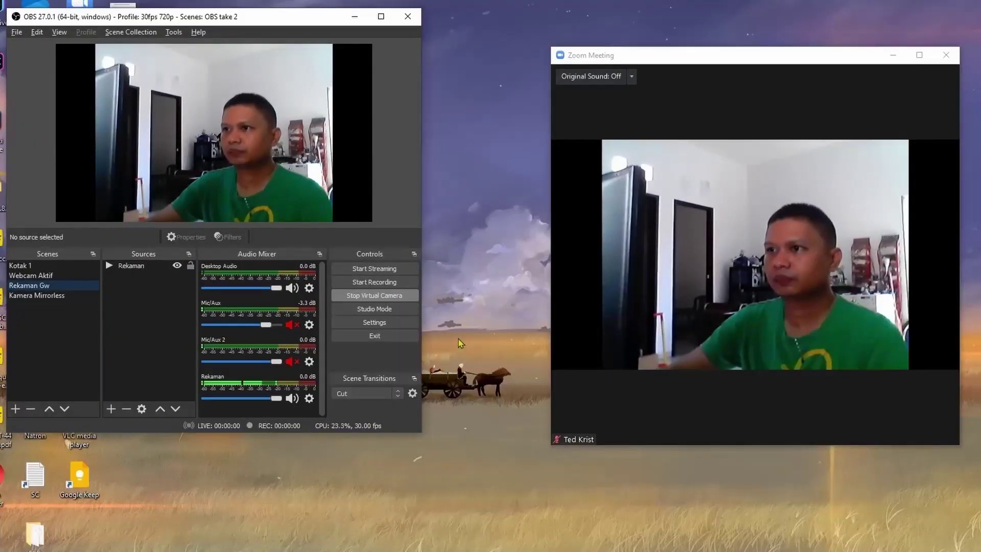
Turn on Studio Mode and preview Kotak 1, Webcam Aktif, Rekaman Gw and Kamera Mirrorless in turn.
click(406, 311)
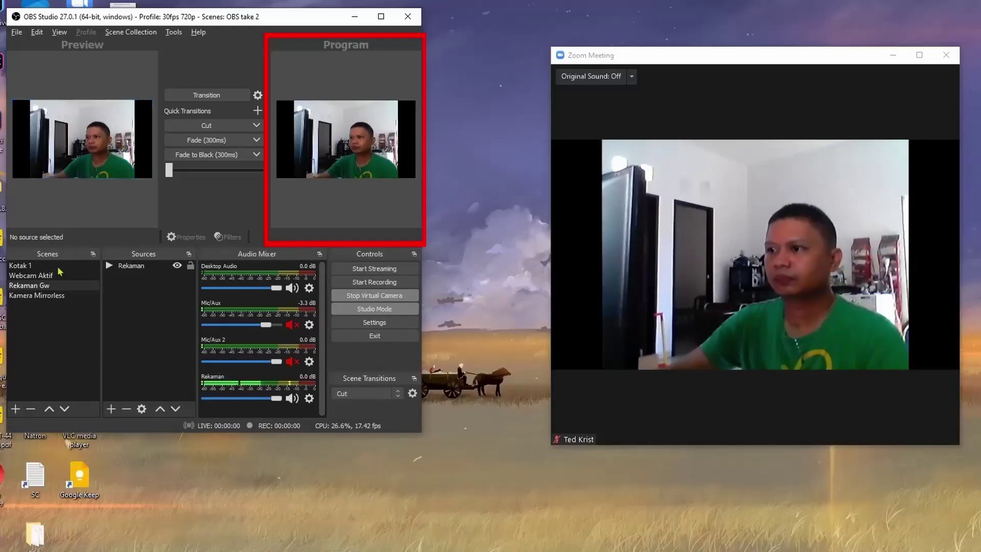
click(36, 267)
click(41, 295)
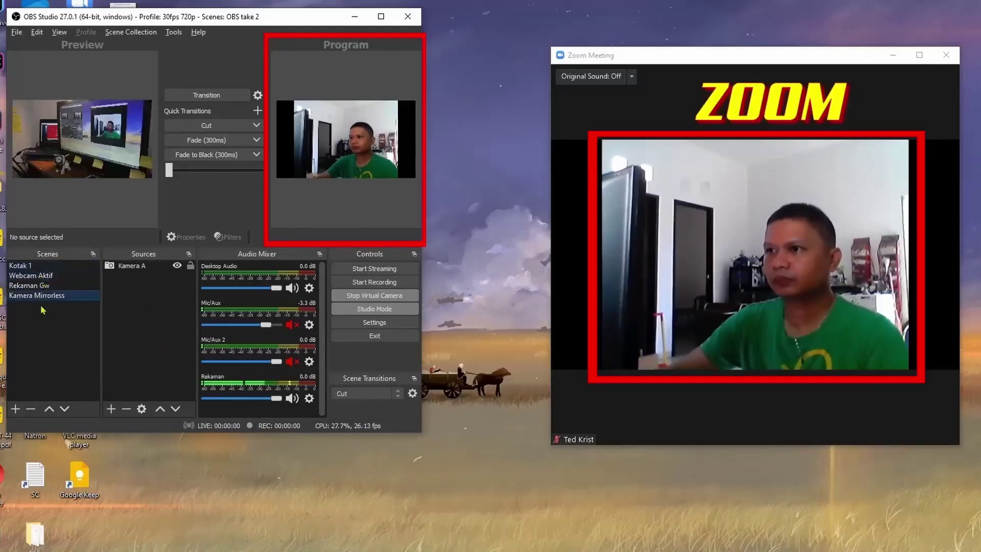
click(31, 277)
click(31, 267)
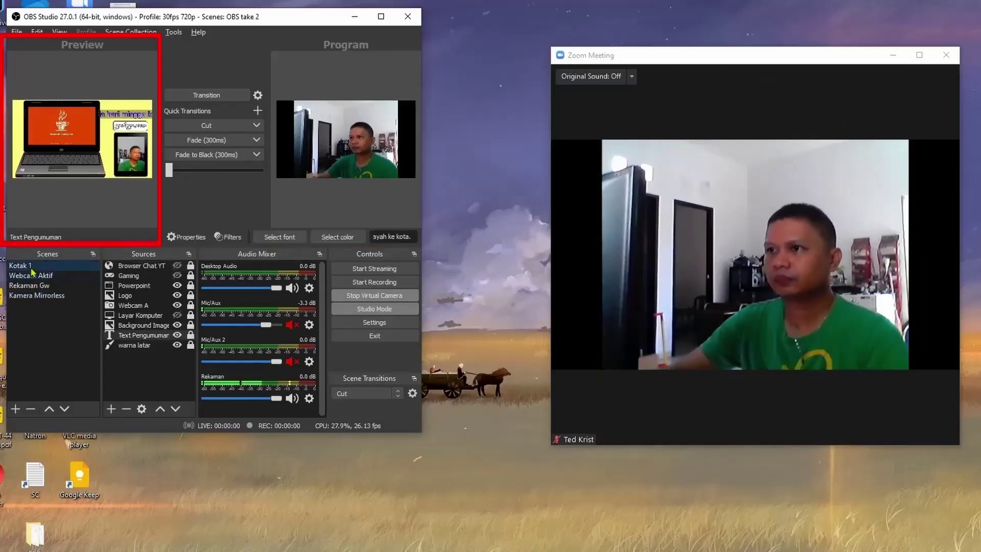
click(71, 279)
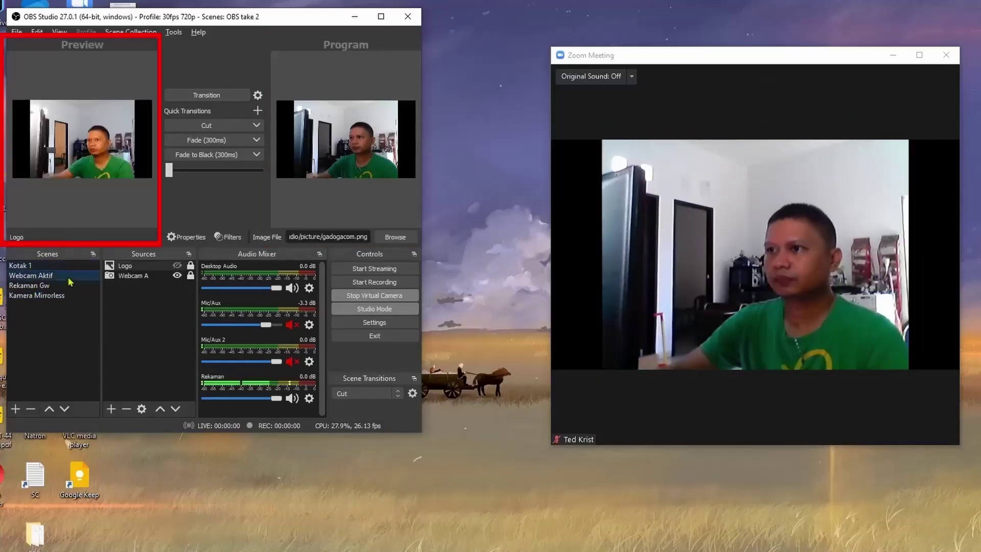
click(50, 288)
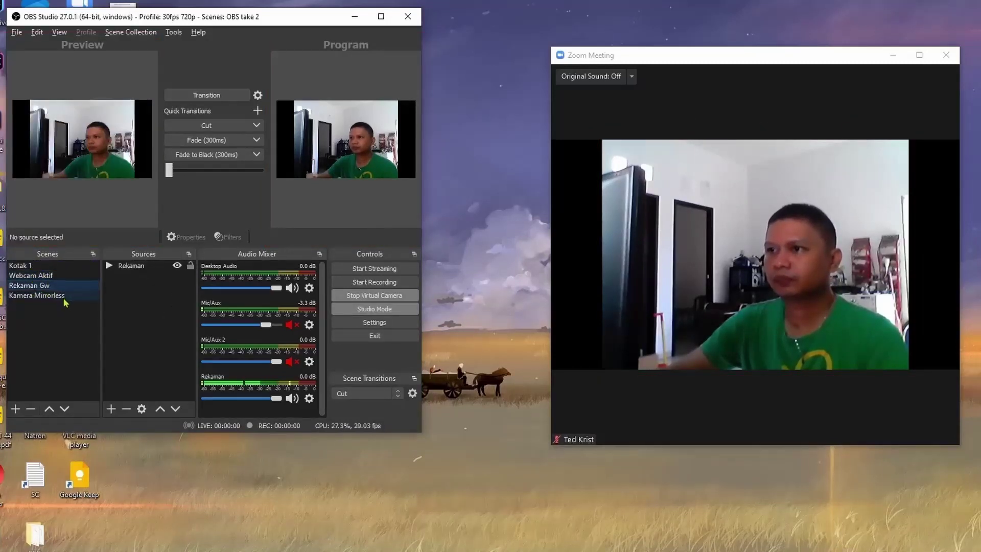
click(65, 298)
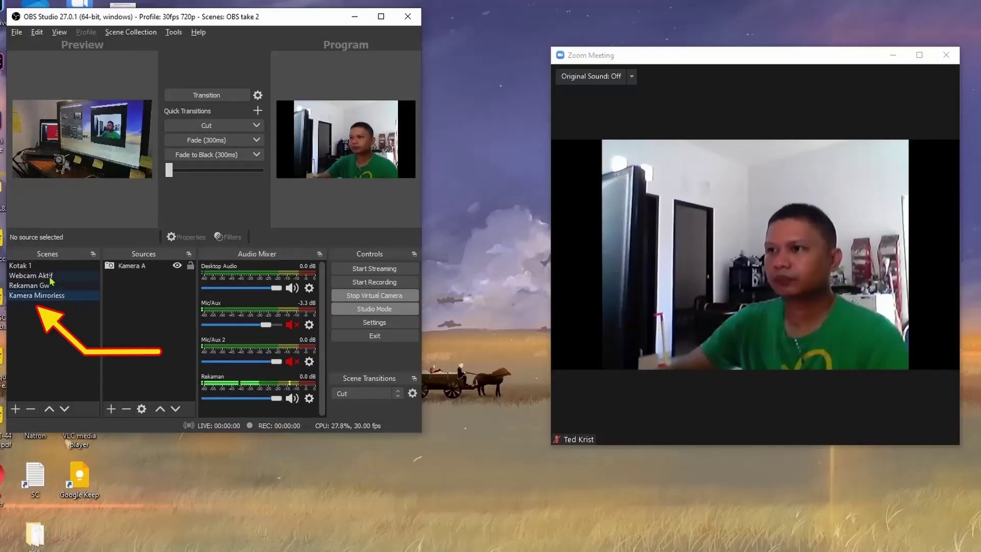
click(53, 266)
click(51, 276)
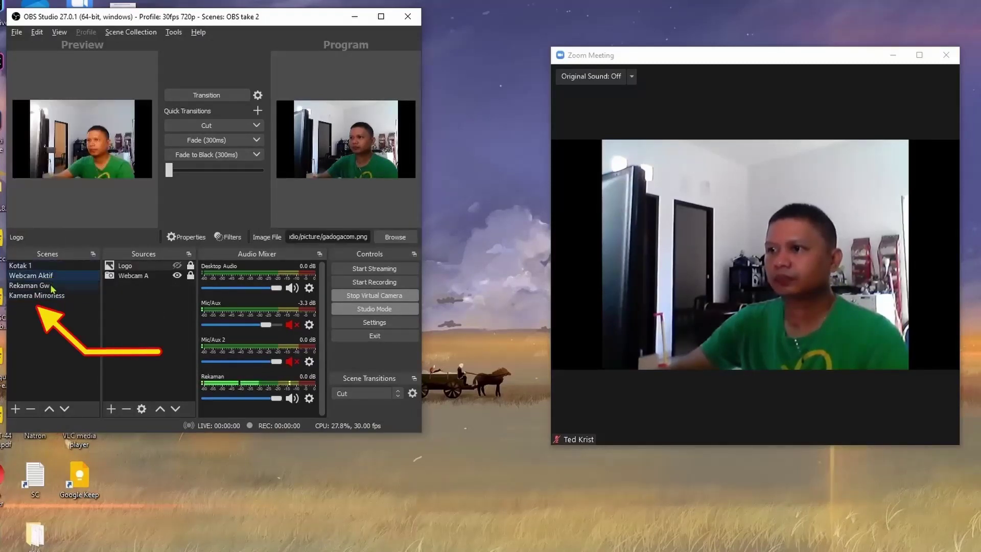
click(51, 286)
click(54, 296)
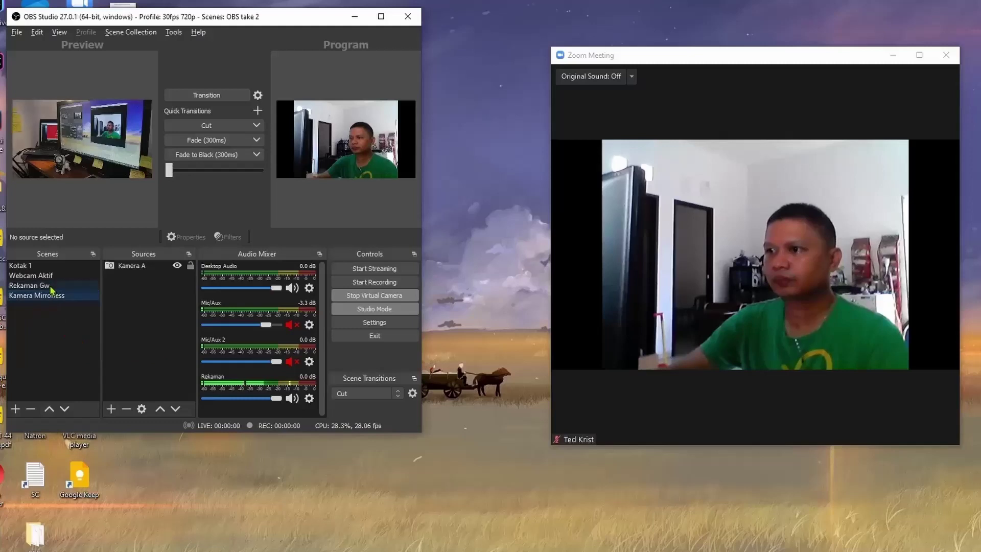
click(52, 286)
click(37, 274)
click(36, 266)
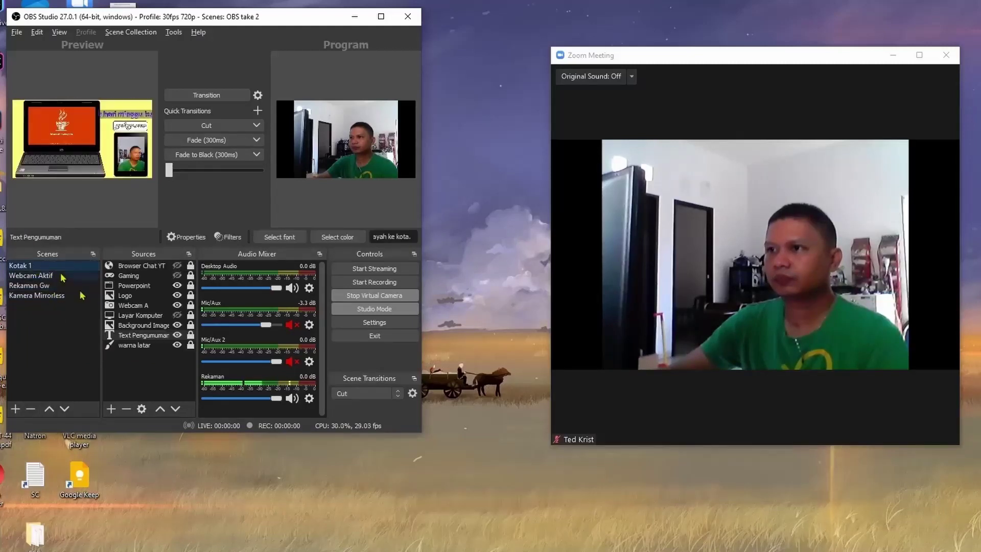
Change the word 'minggu' to 'senin' in the Text Pengumuman announcement.
right_click(156, 338)
key(Escape)
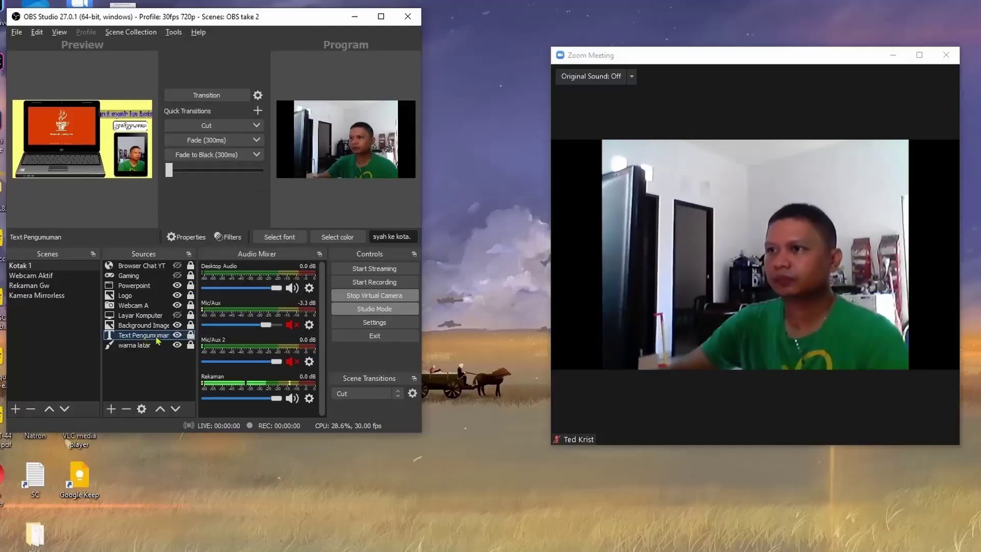
double_click(156, 337)
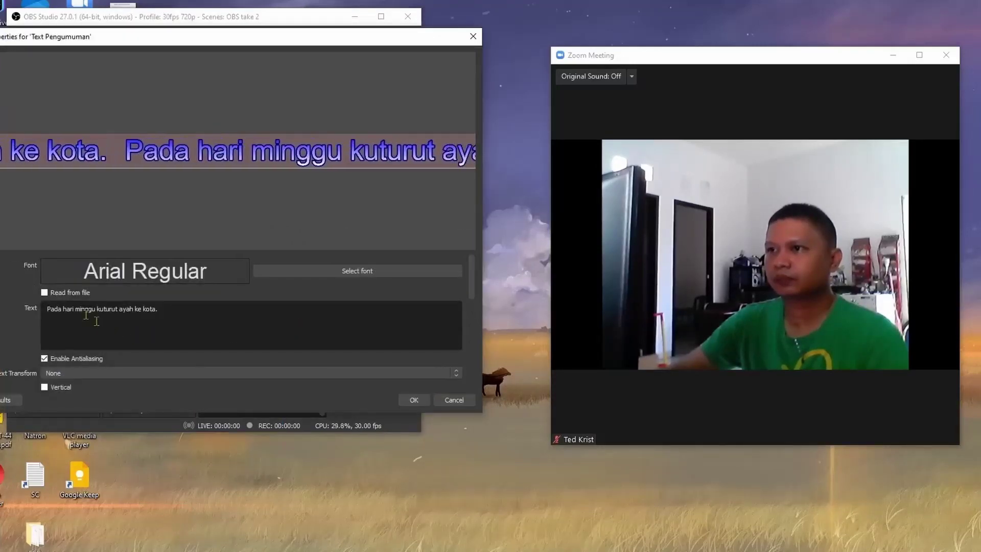
double_click(85, 309)
text(sen)
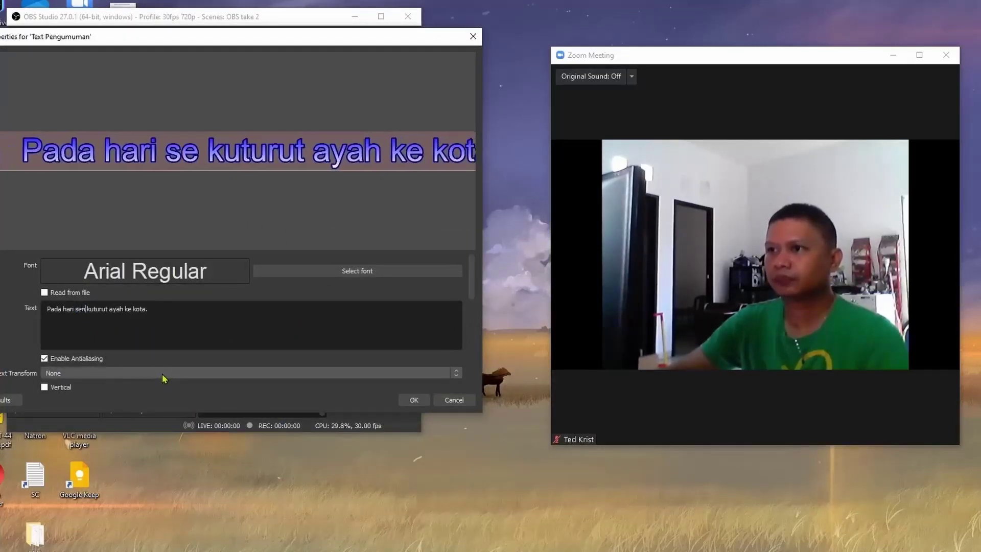
text(in)
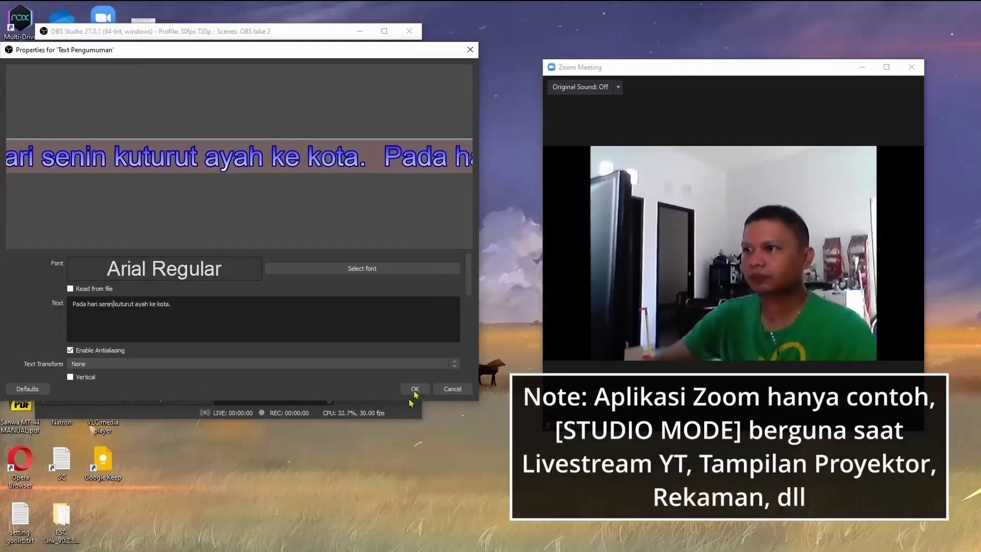
click(414, 400)
Cycle through the scenes back to Kotak 1, turn off Studio Mode, and show Kotak 1.
click(69, 277)
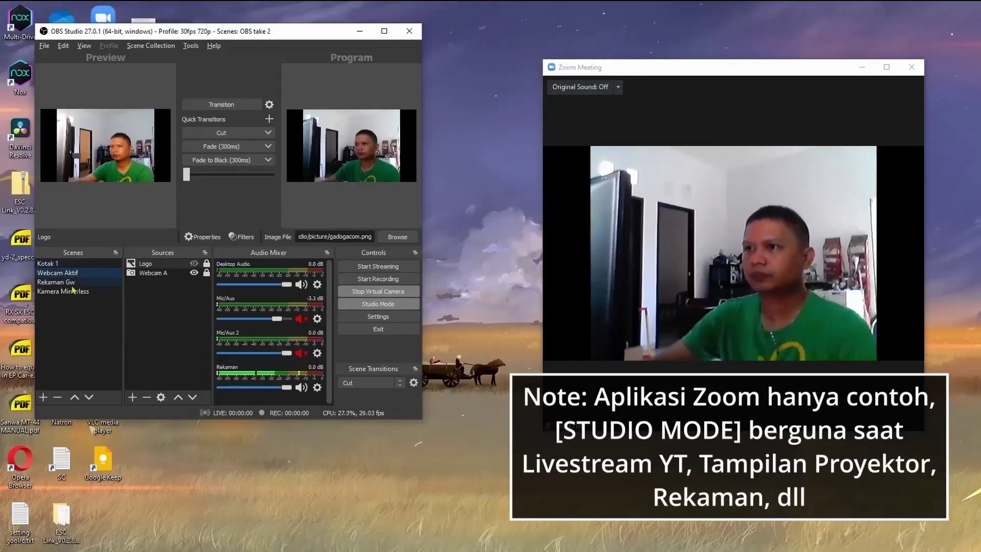
click(77, 283)
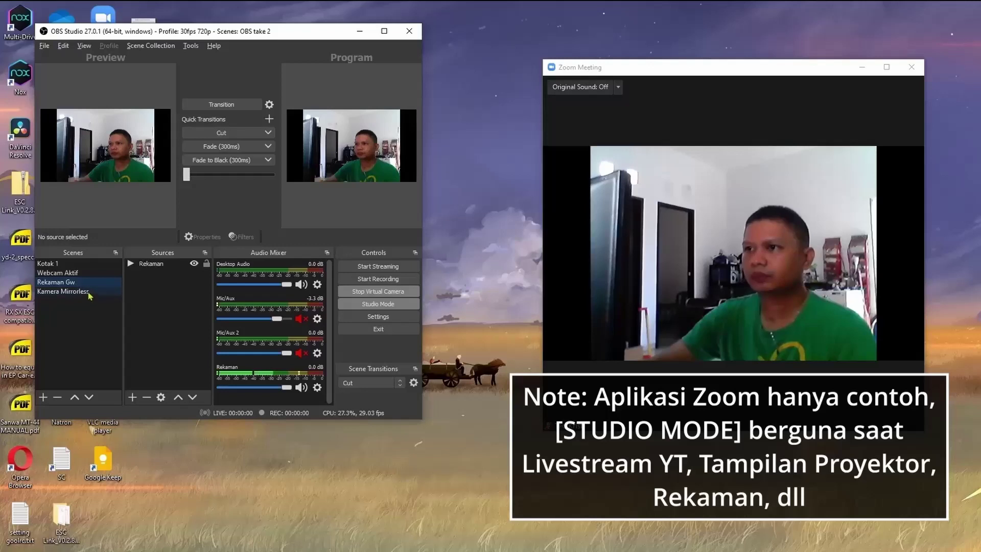
click(90, 292)
click(75, 275)
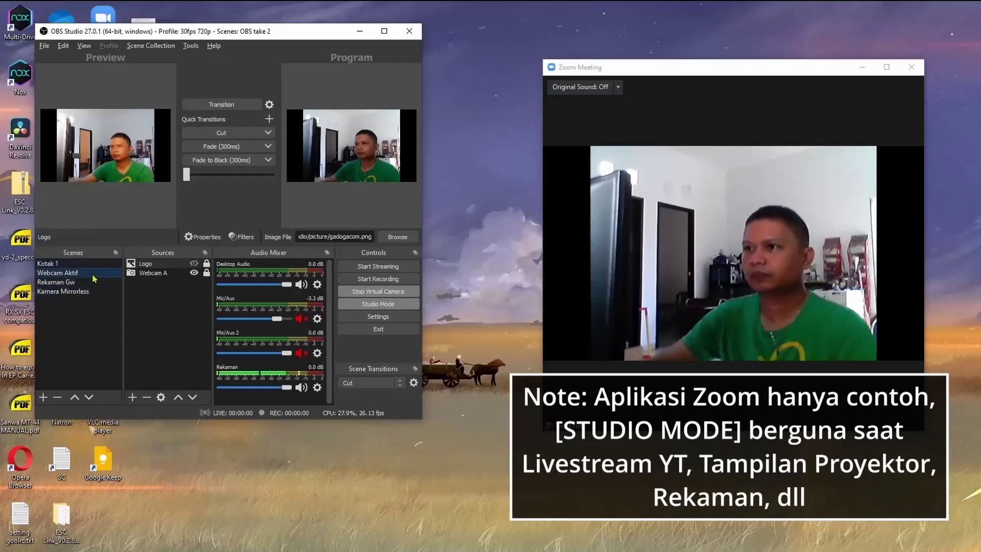
click(76, 283)
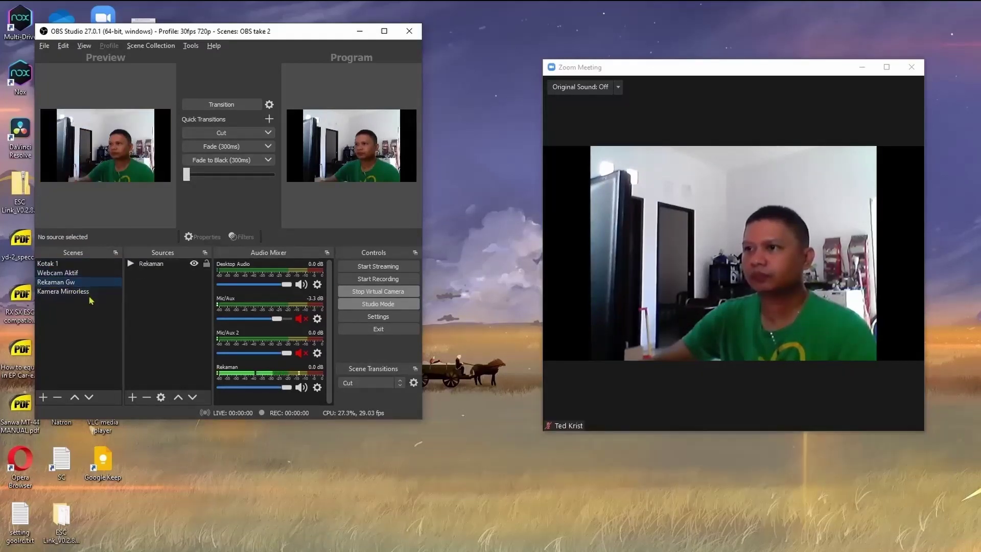
click(90, 293)
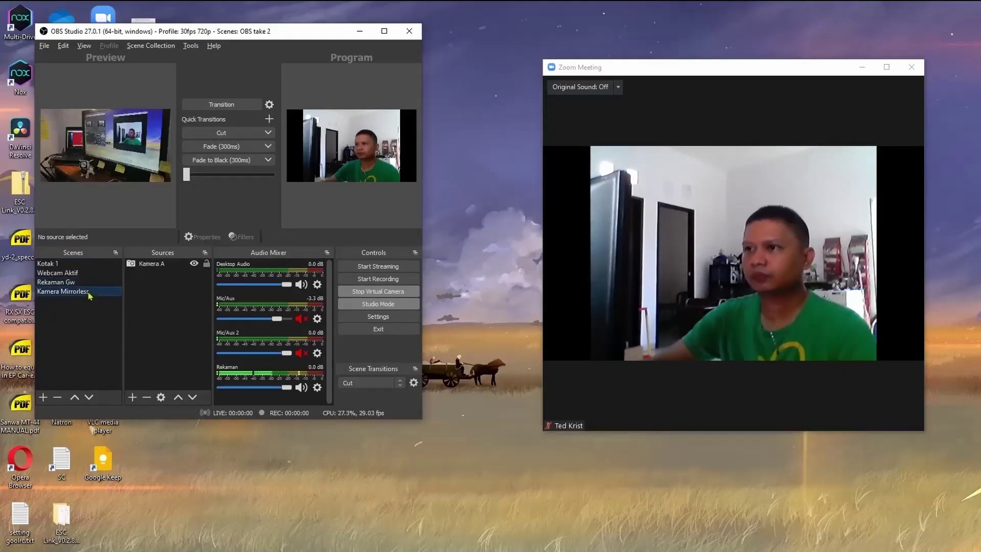
click(78, 264)
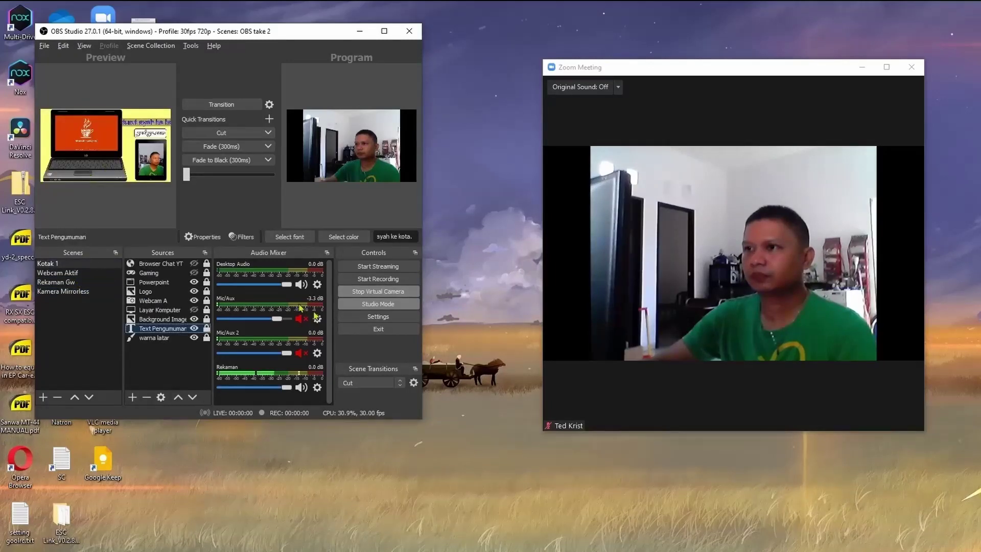
click(399, 305)
click(63, 264)
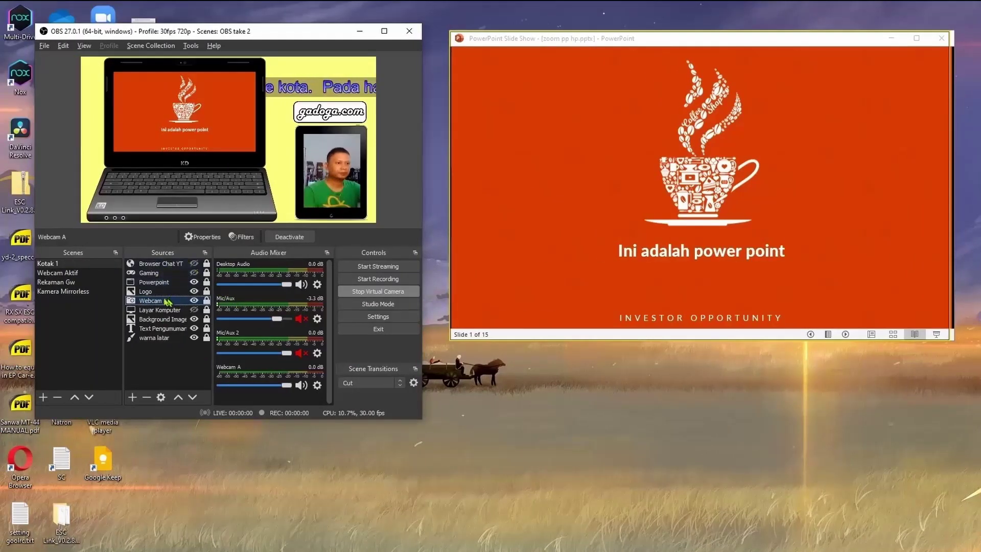
Add a Gain filter to Desktop Audio.
right_click(174, 284)
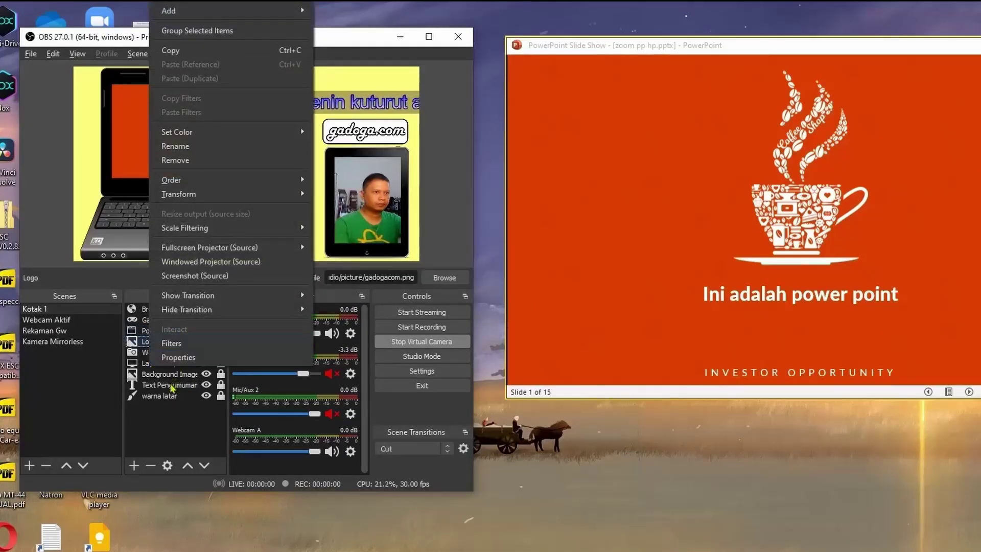
right_click(171, 386)
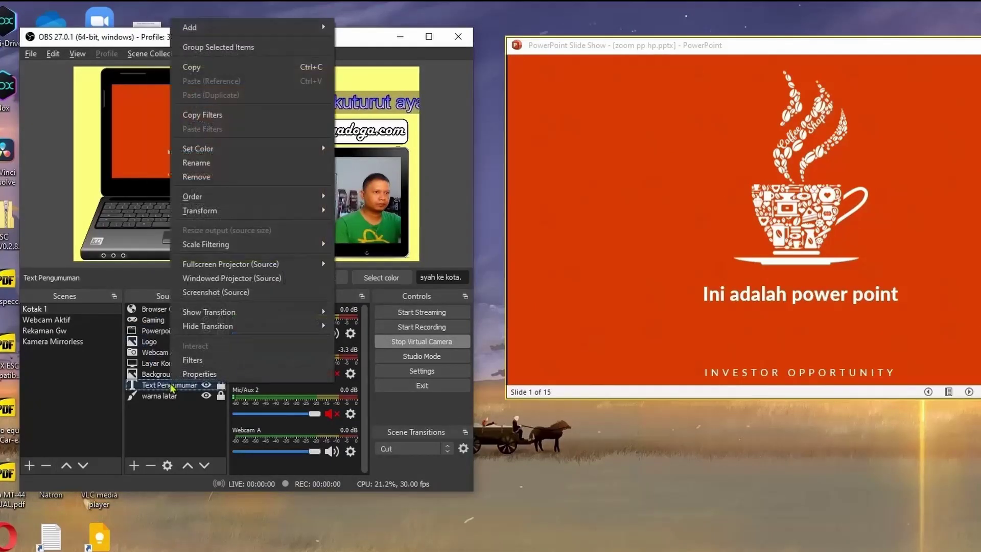
right_click(146, 352)
key(Escape)
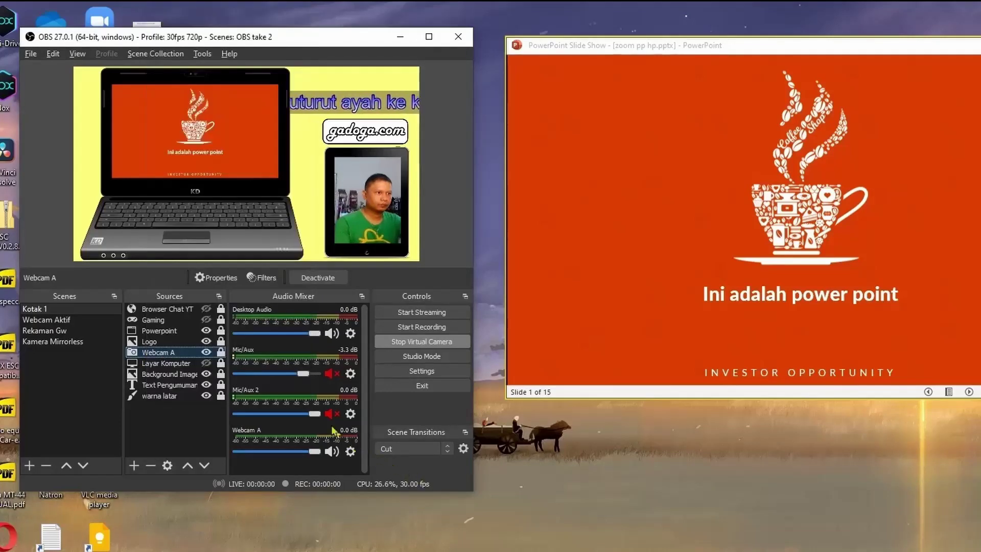
right_click(309, 327)
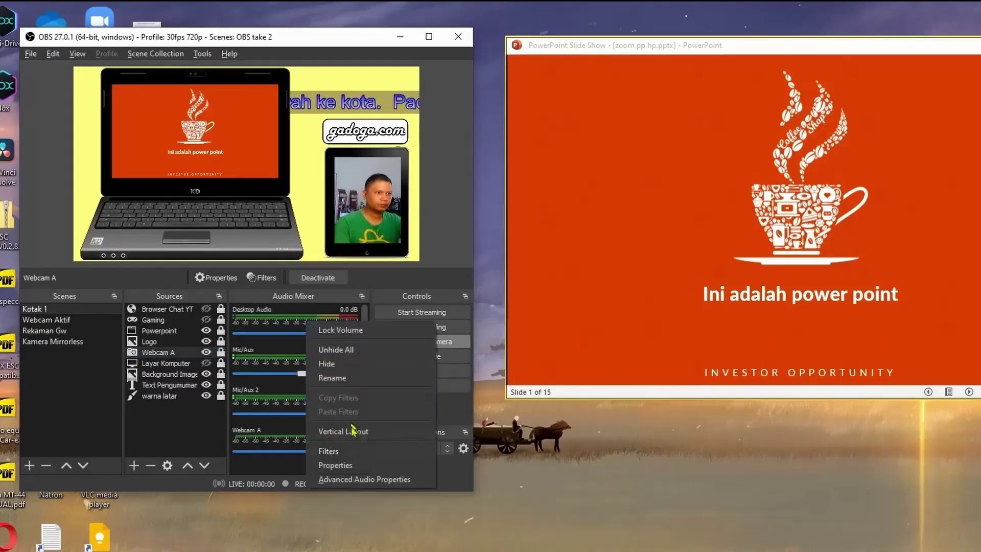
click(328, 450)
click(0, 485)
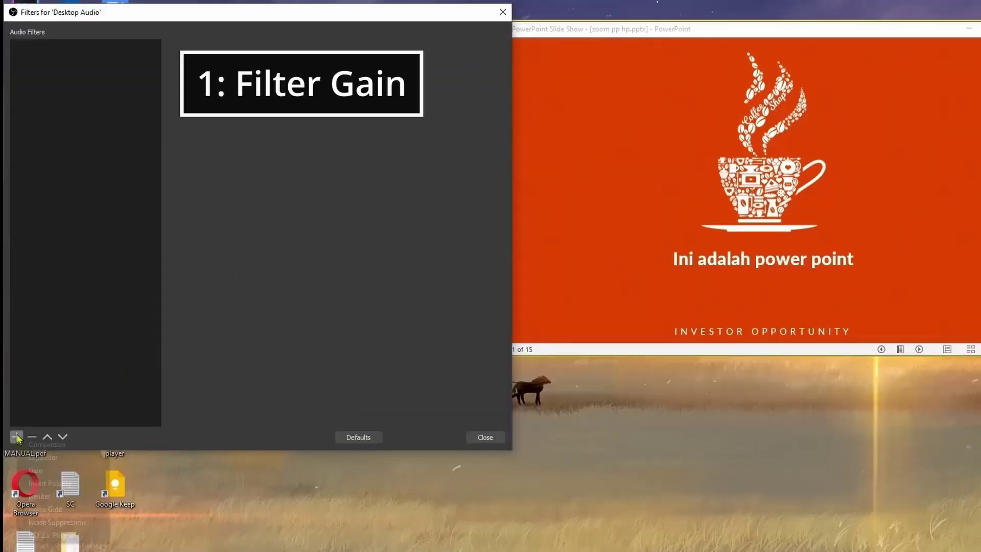
click(96, 475)
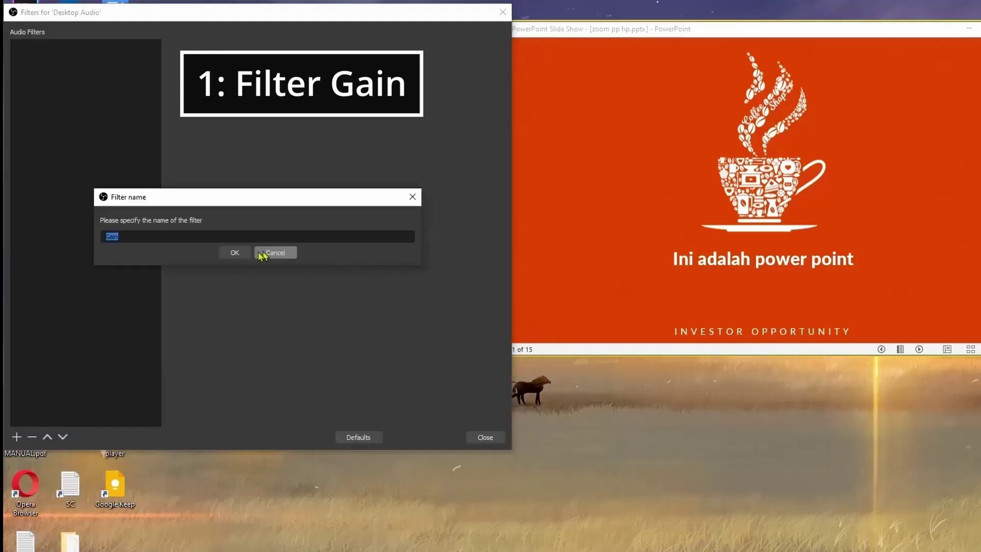
click(263, 254)
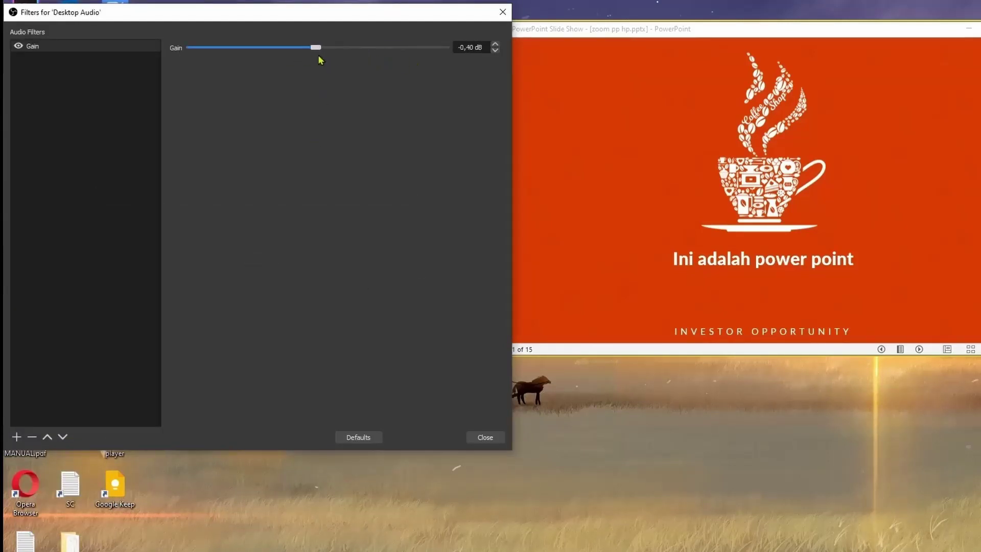
click(485, 437)
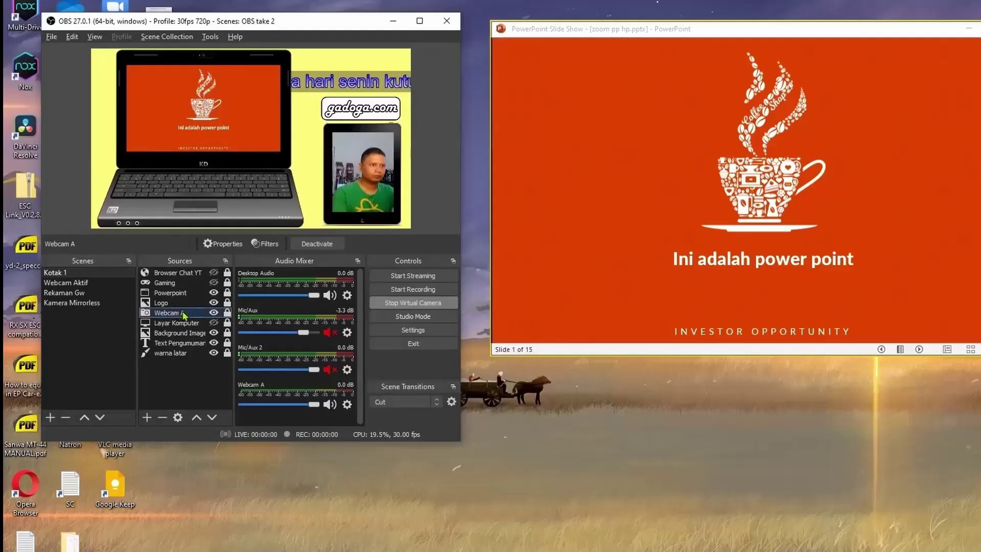
Add Color Correction to Webcam A with gamma 0.06 and lower saturation, then hide it.
right_click(184, 315)
click(228, 335)
click(17, 438)
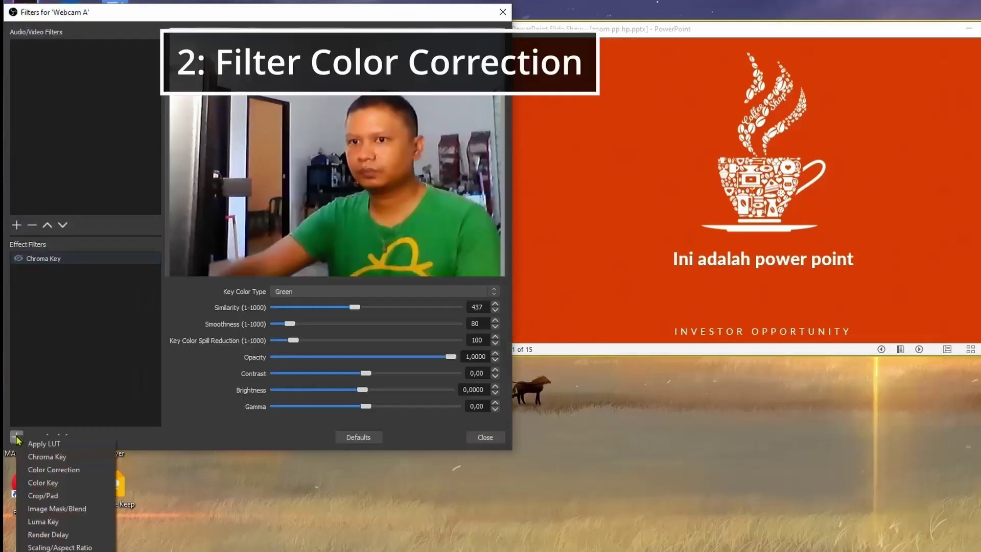
click(86, 468)
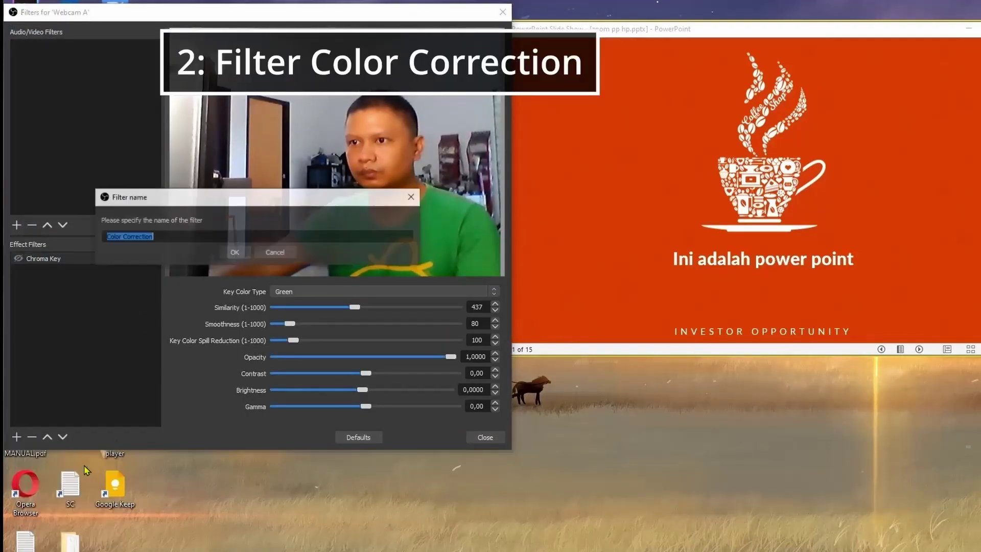
click(263, 253)
drag(336, 292, 338, 290)
mouse_move(256, 341)
mouse_down()
mouse_move(198, 343)
mouse_move(244, 341)
mouse_up()
click(18, 270)
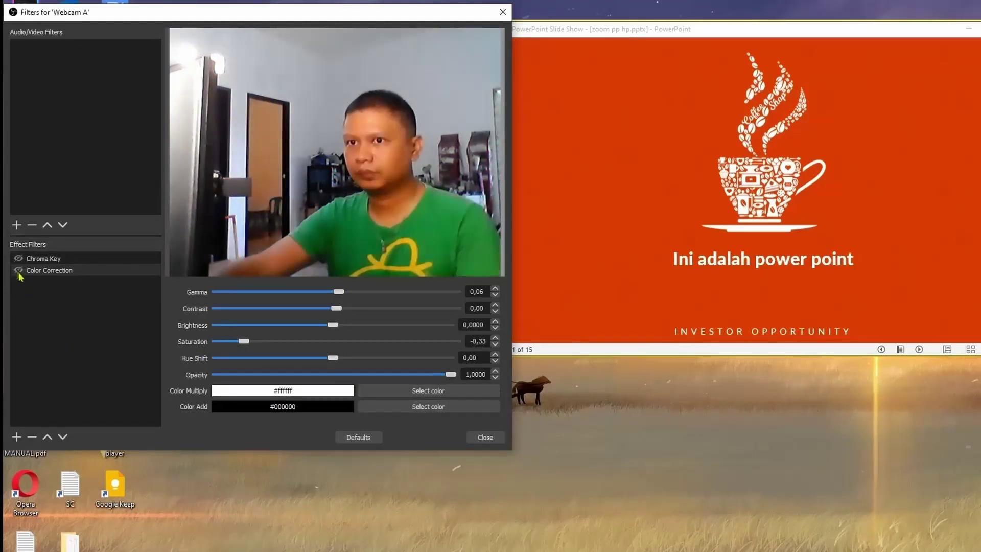
Add a Scroll filter to Webcam A with horizontal speed 159.
click(17, 436)
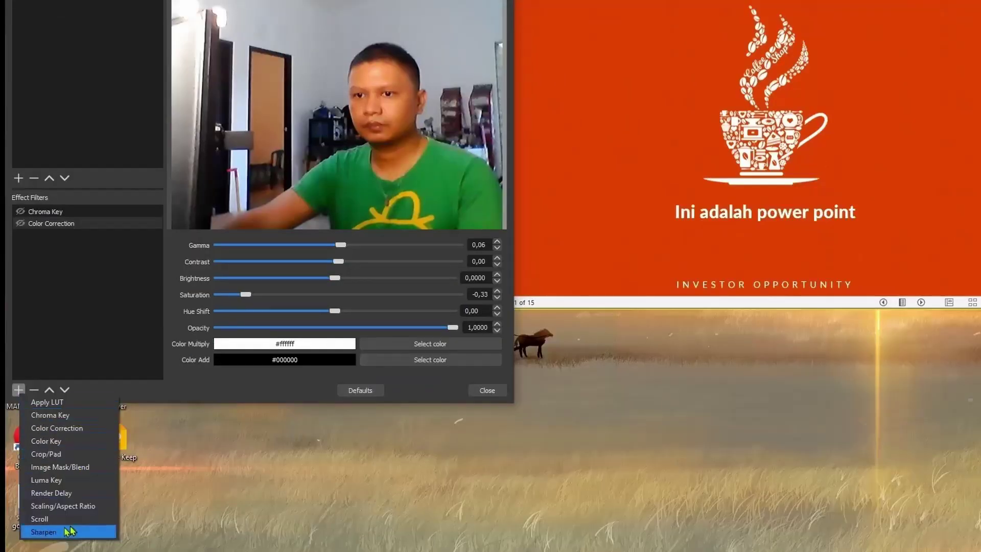
click(46, 519)
click(238, 208)
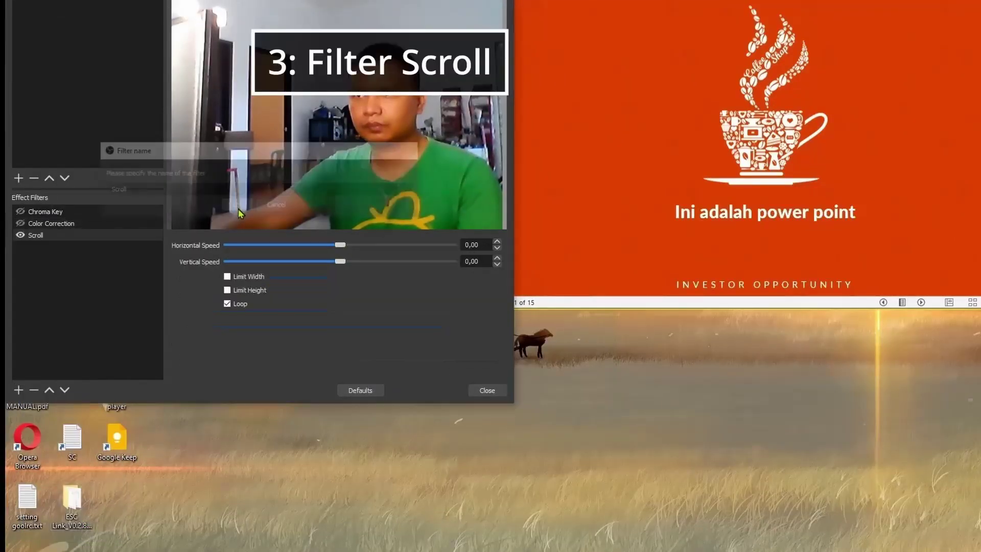
drag(340, 244, 312, 263)
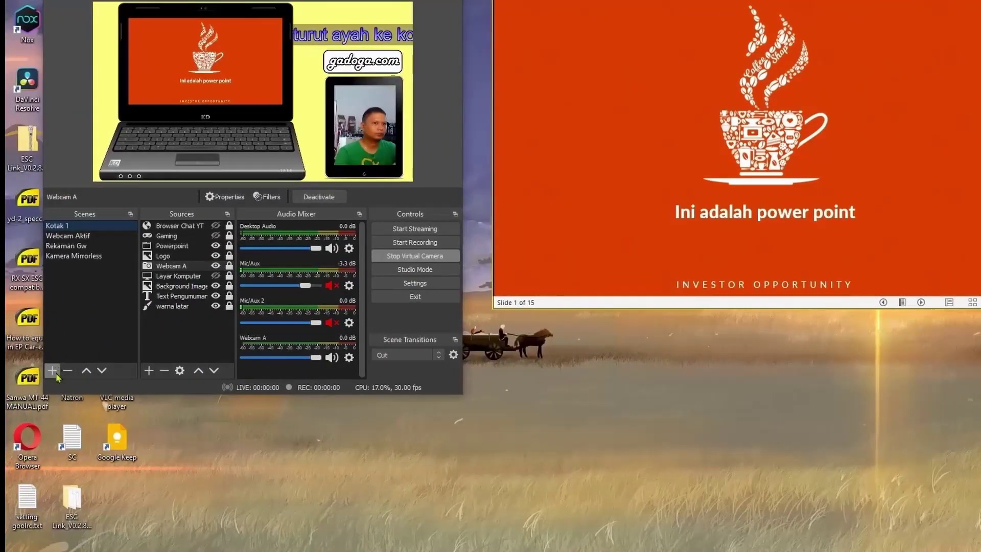
Create a new scene named 'Gabung video green screen'.
click(52, 370)
text(Gabung video green screen)
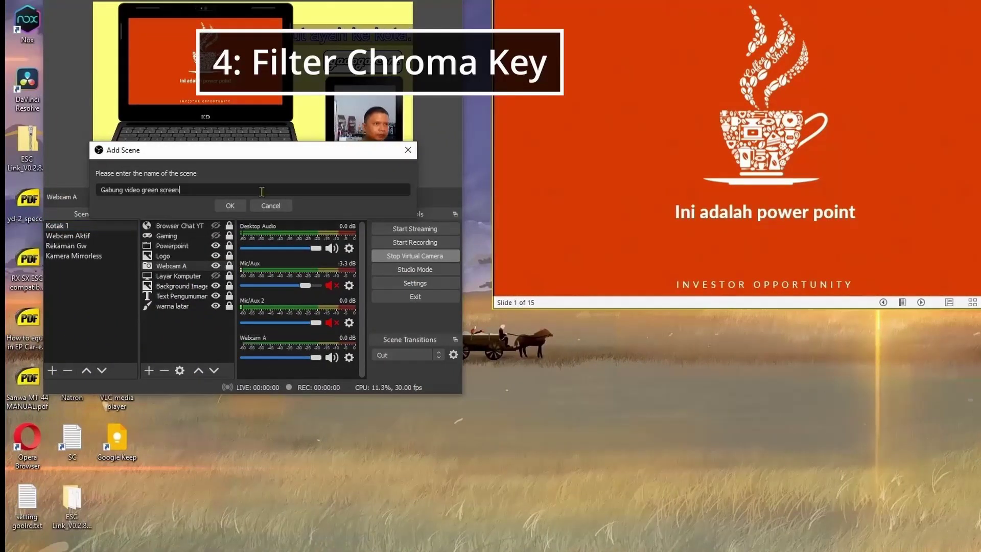
click(229, 205)
Add a Background media source playing Beach - 79773.mp4.
click(149, 370)
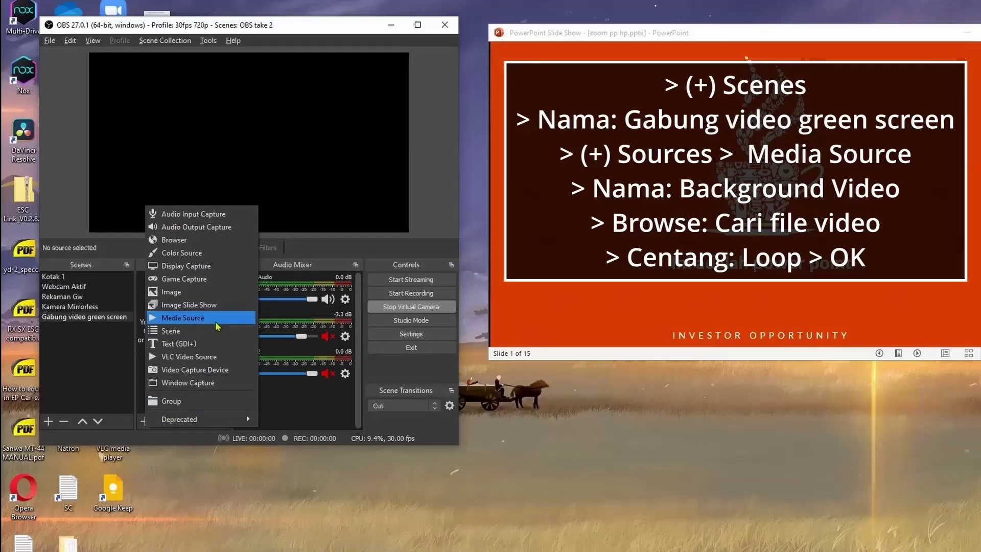
click(215, 323)
text(Background Video)
click(286, 320)
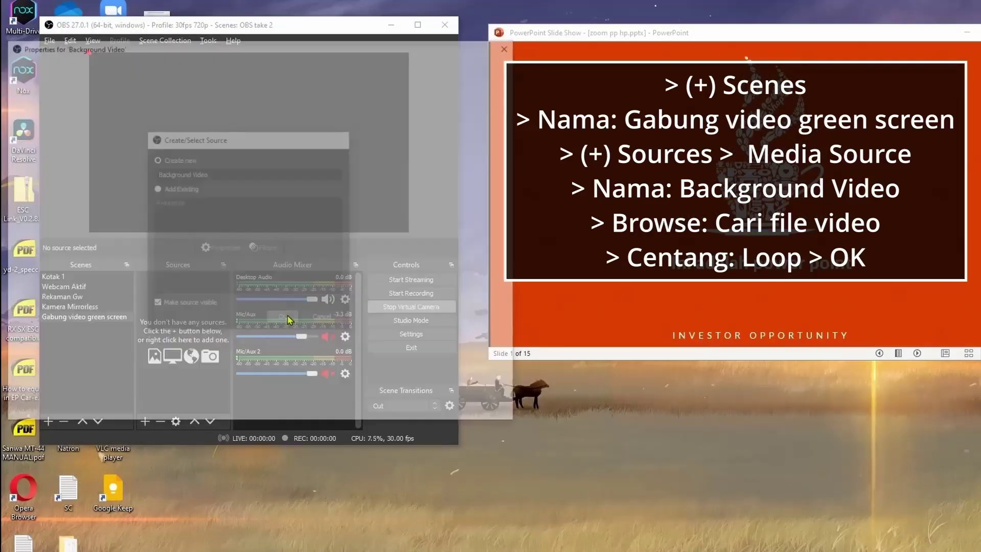
click(470, 308)
click(258, 179)
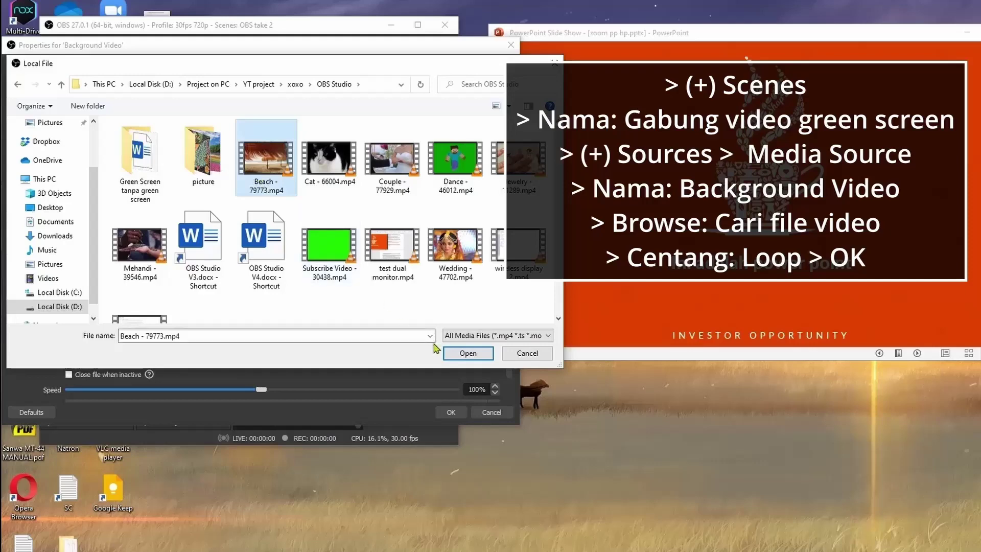
click(468, 353)
click(451, 412)
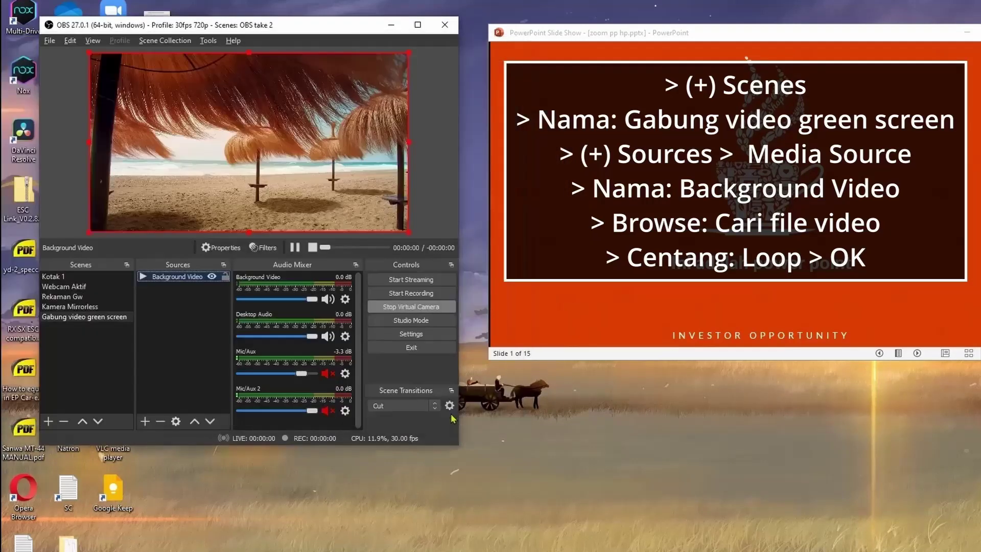
Add a Dancing guy media source playing Dance - 46012.mp4.
click(144, 421)
key(Escape)
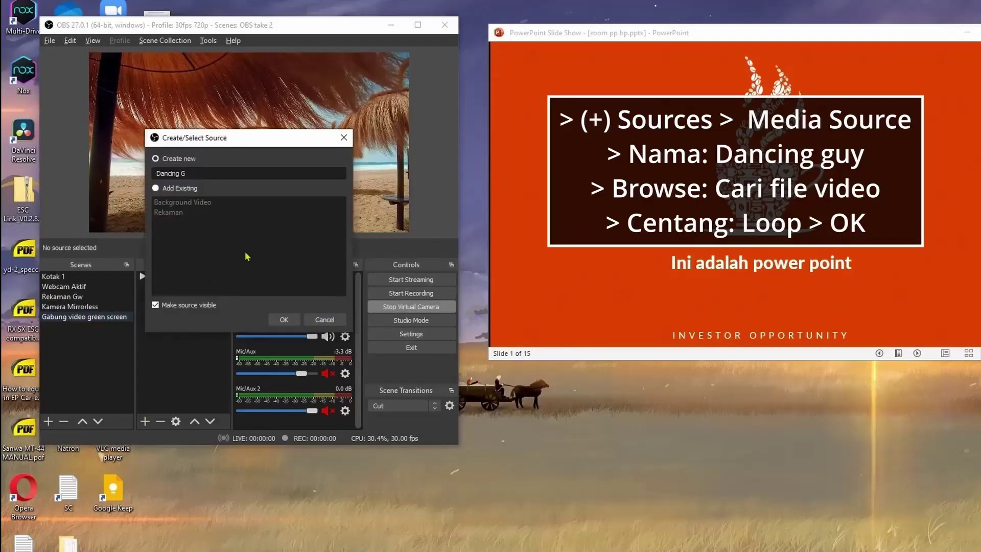
click(280, 319)
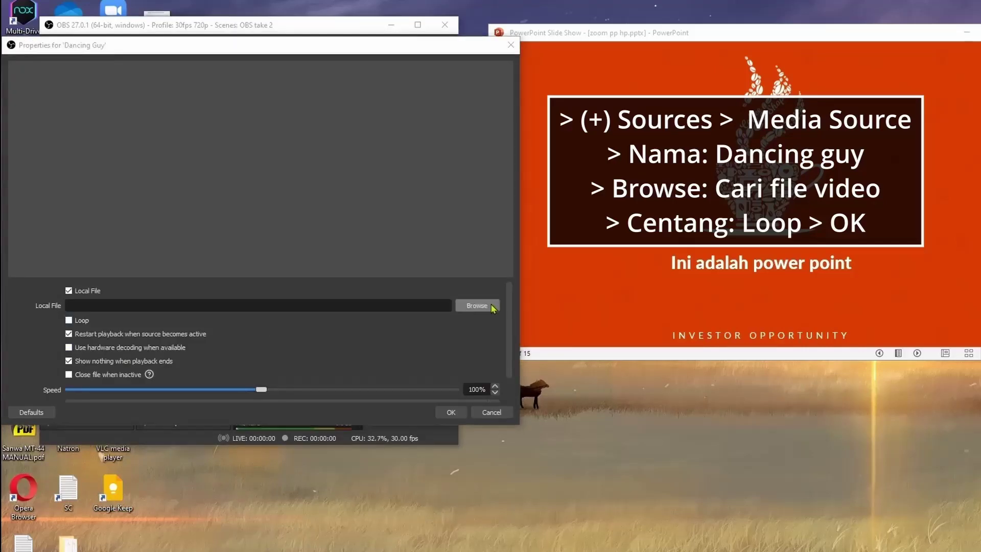
click(477, 305)
click(455, 158)
click(468, 354)
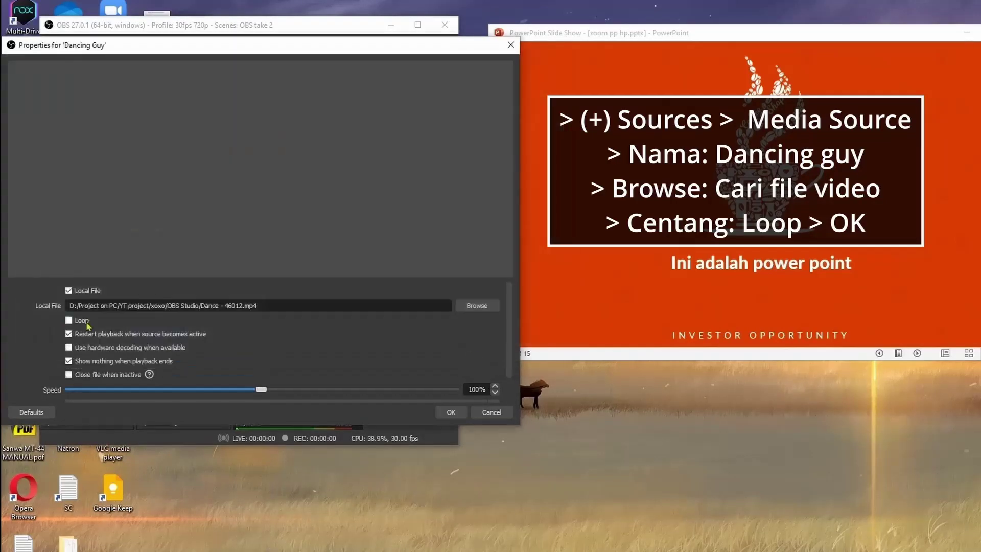
click(439, 414)
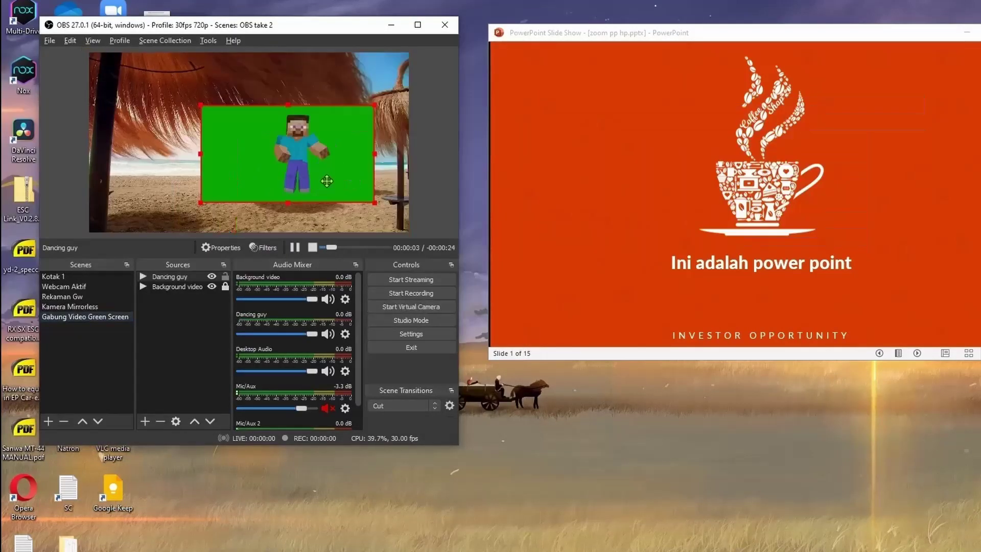
Add a Chroma Key filter to Dancing guy and lower similarity to 339.
right_click(187, 279)
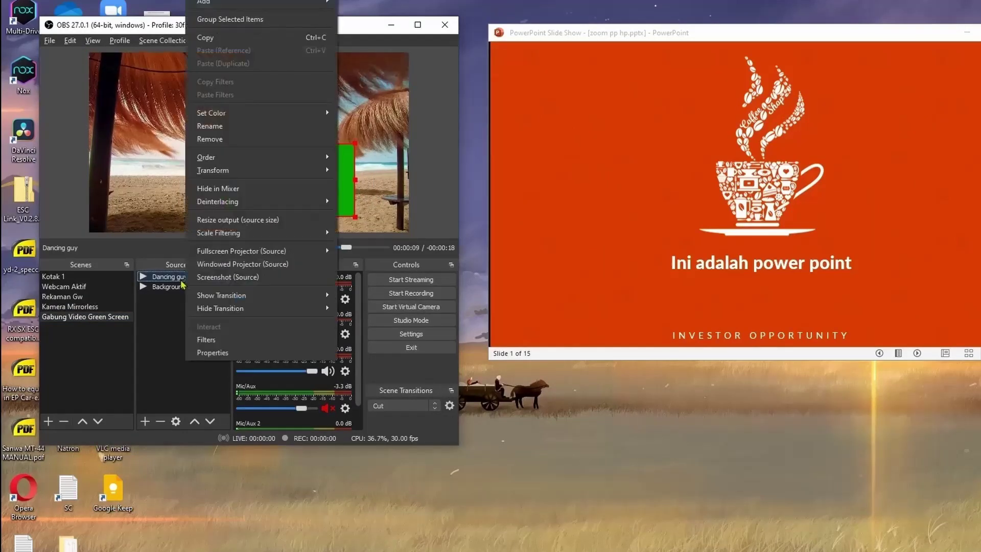
click(269, 344)
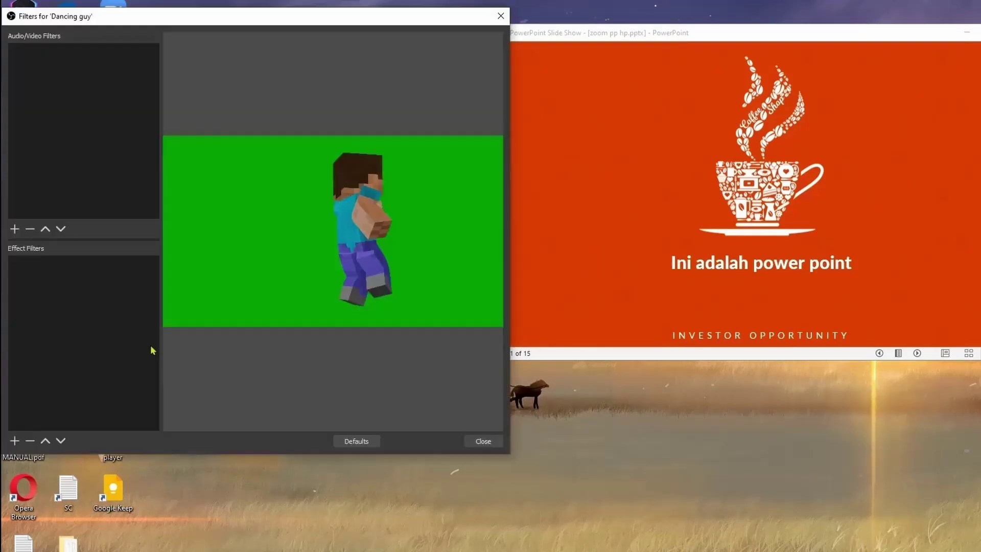
click(14, 440)
click(63, 460)
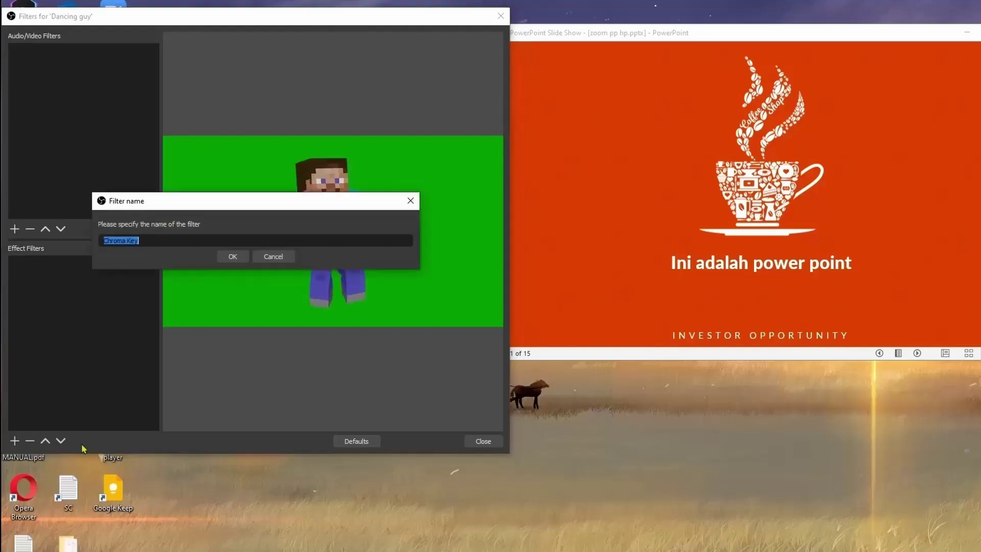
click(230, 255)
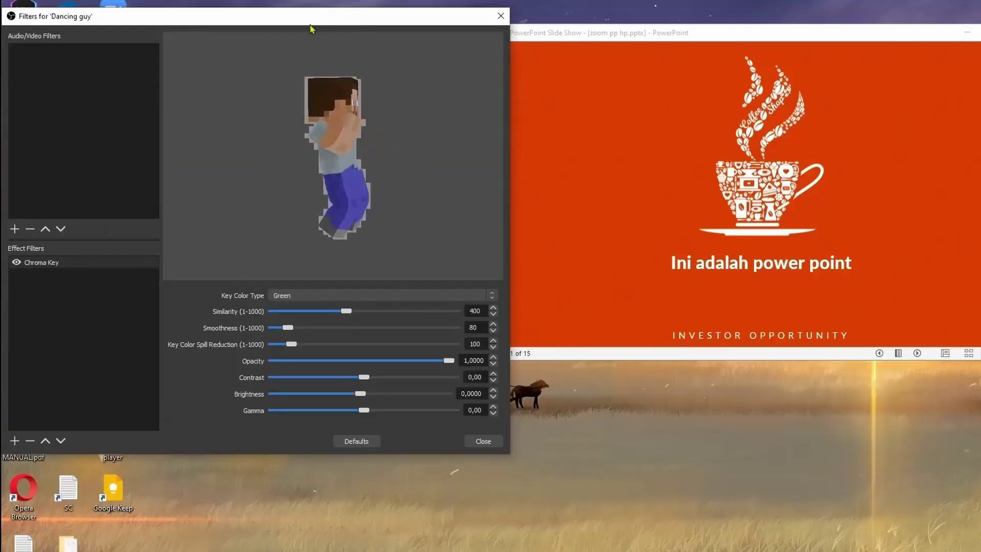
drag(311, 25, 773, 45)
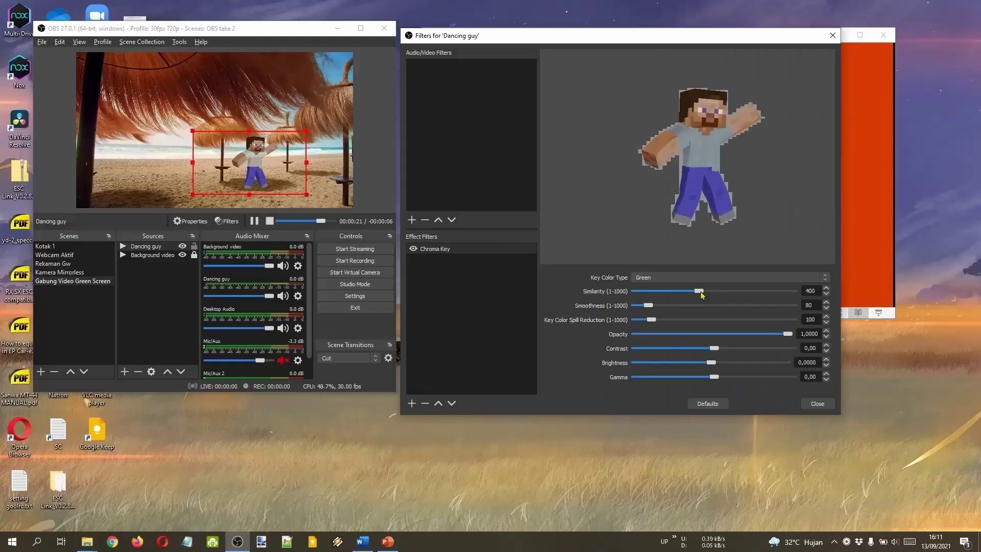
drag(700, 291, 690, 292)
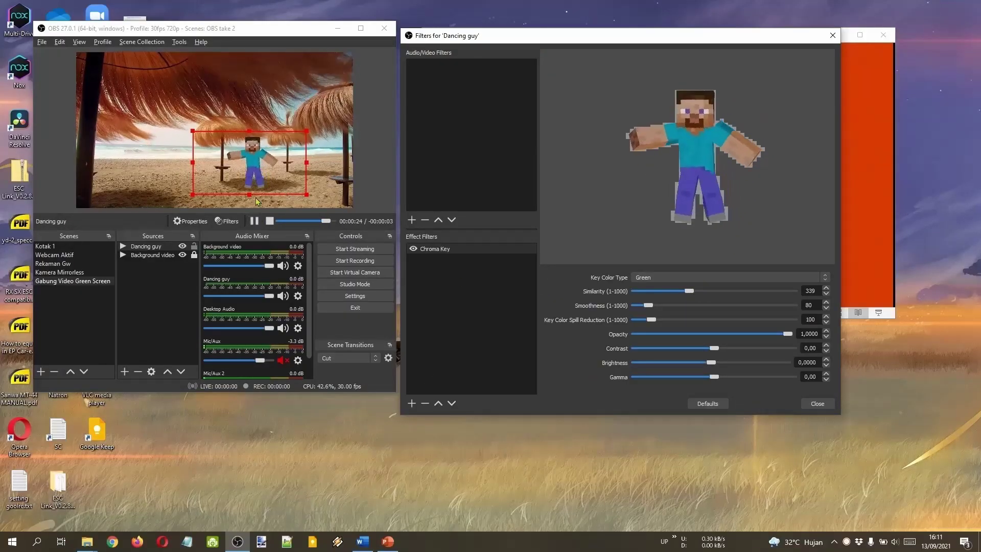
alt+click(192, 163)
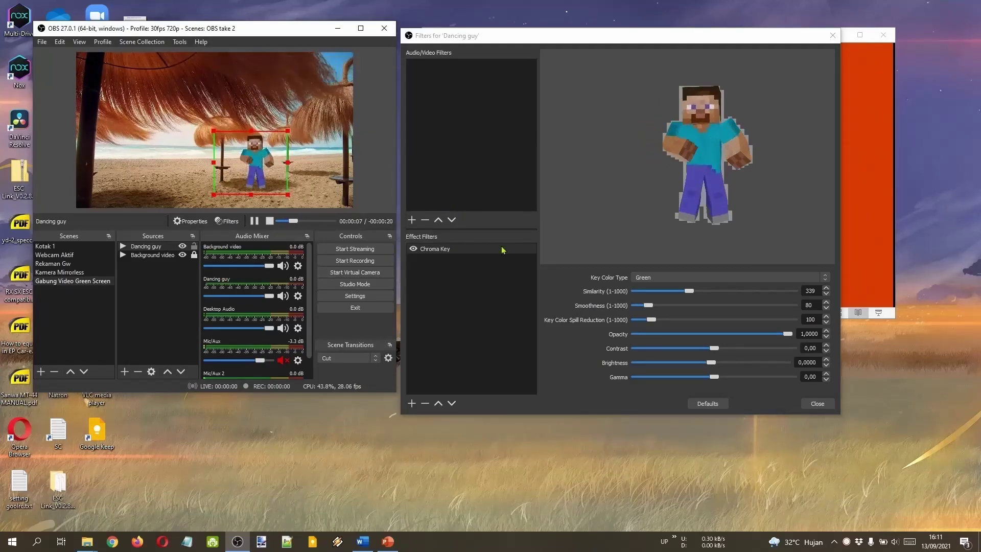
Try Blue and custom orange #ffaa00 key colours at similarity 317, revert to Green, and start recording.
click(696, 278)
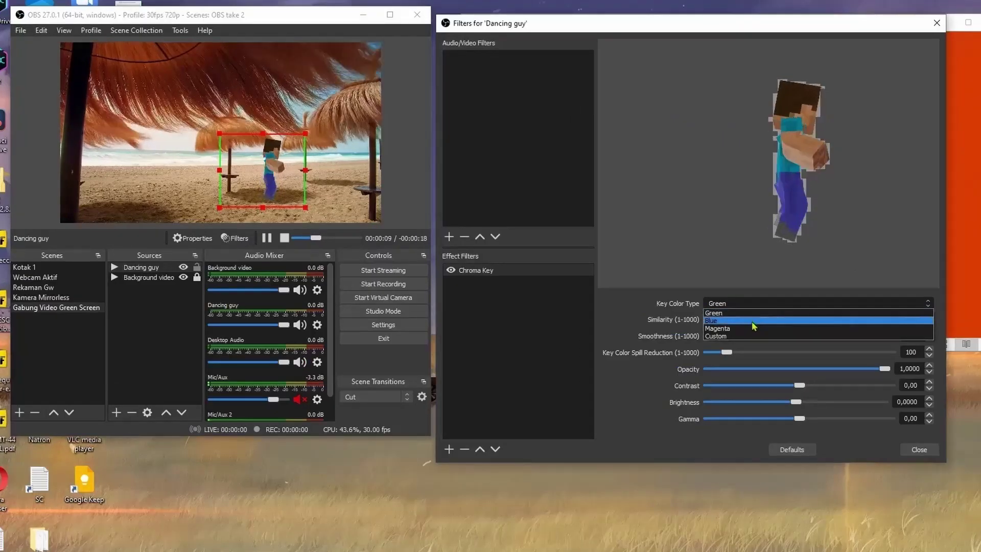
click(754, 321)
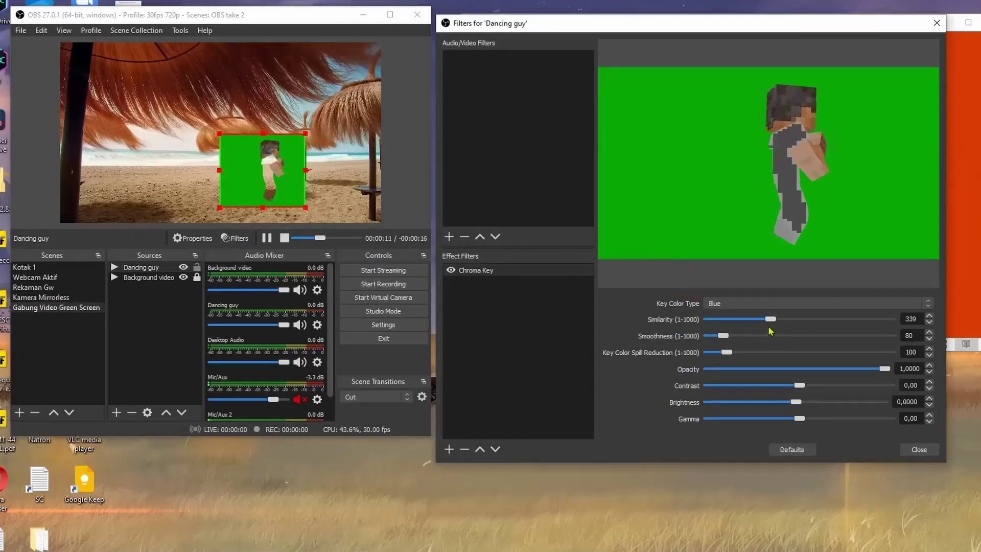
drag(772, 318, 768, 319)
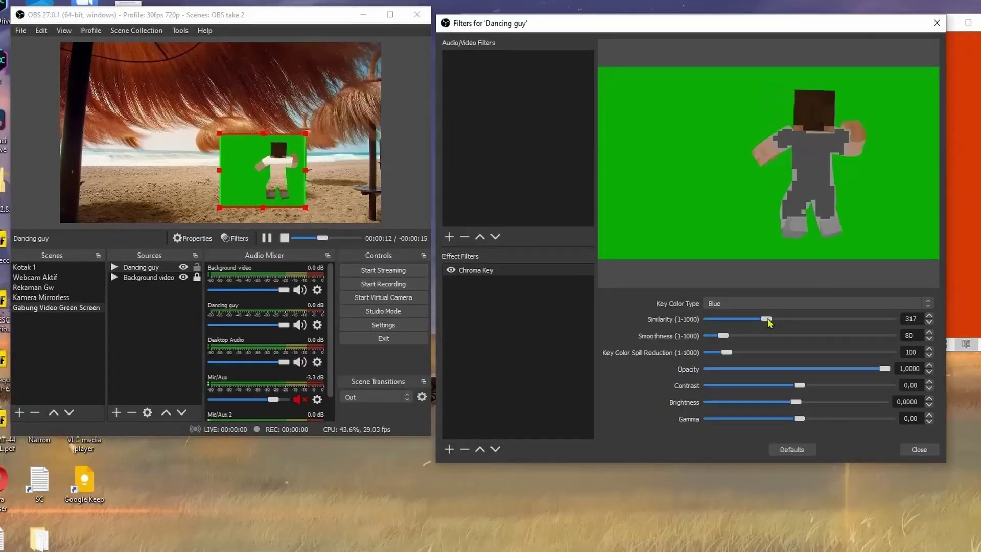
click(797, 307)
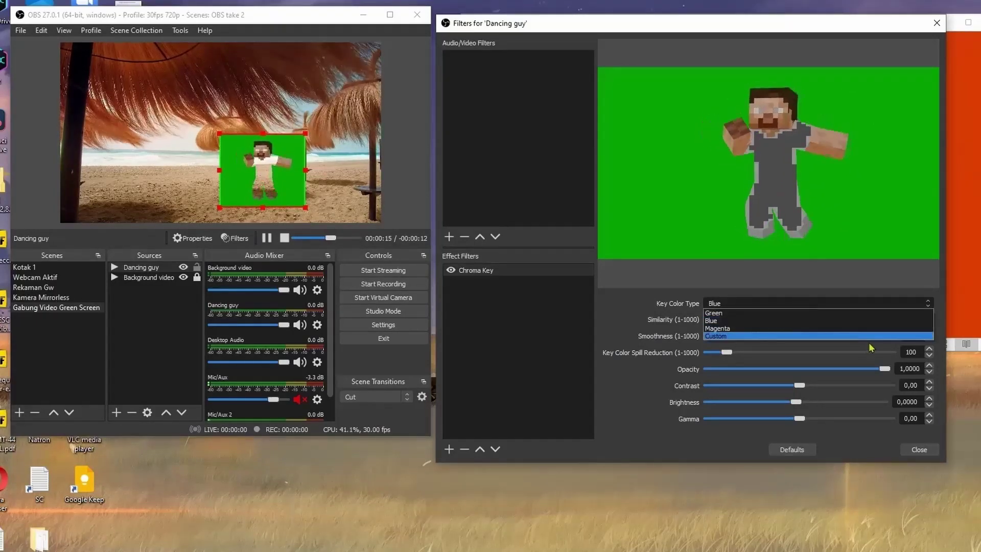
click(807, 336)
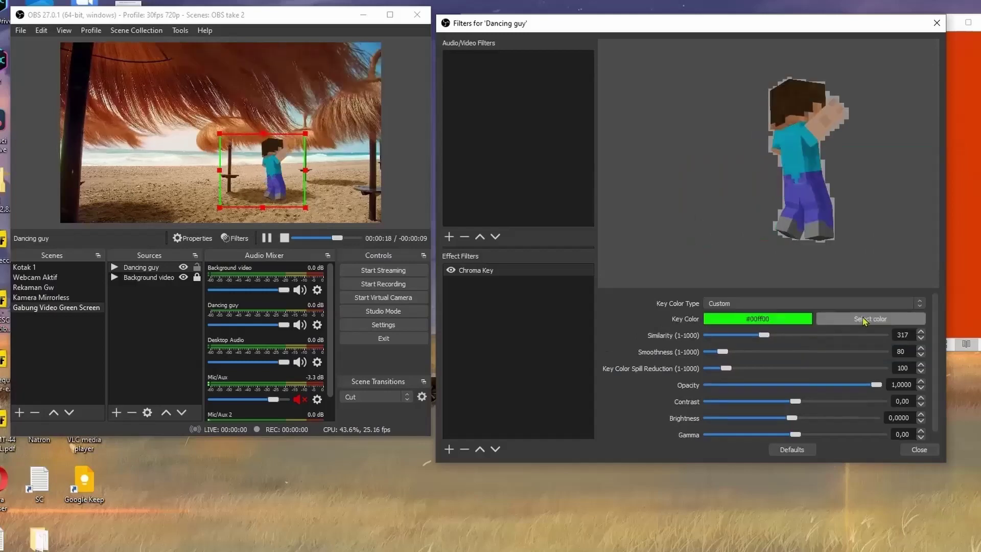
click(870, 319)
click(632, 199)
click(776, 351)
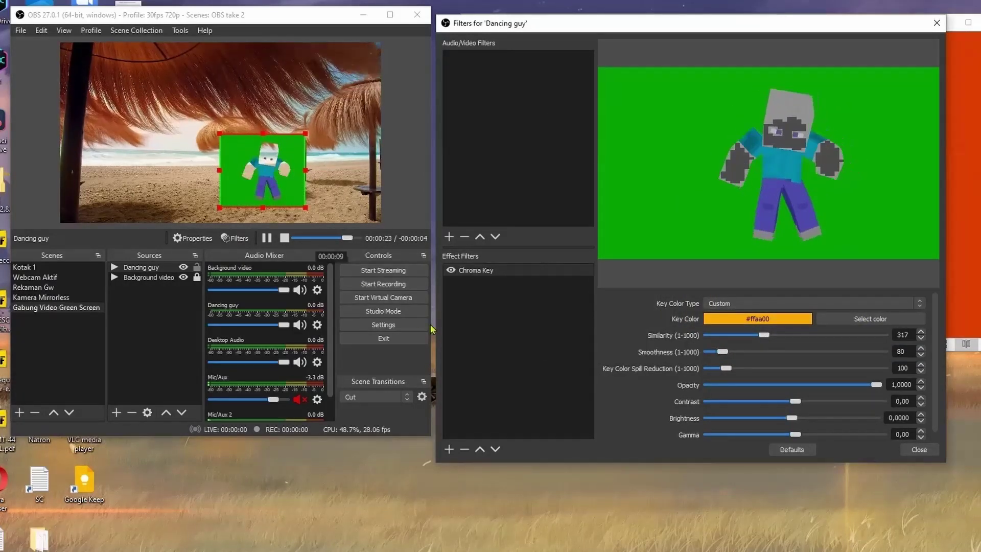
click(818, 304)
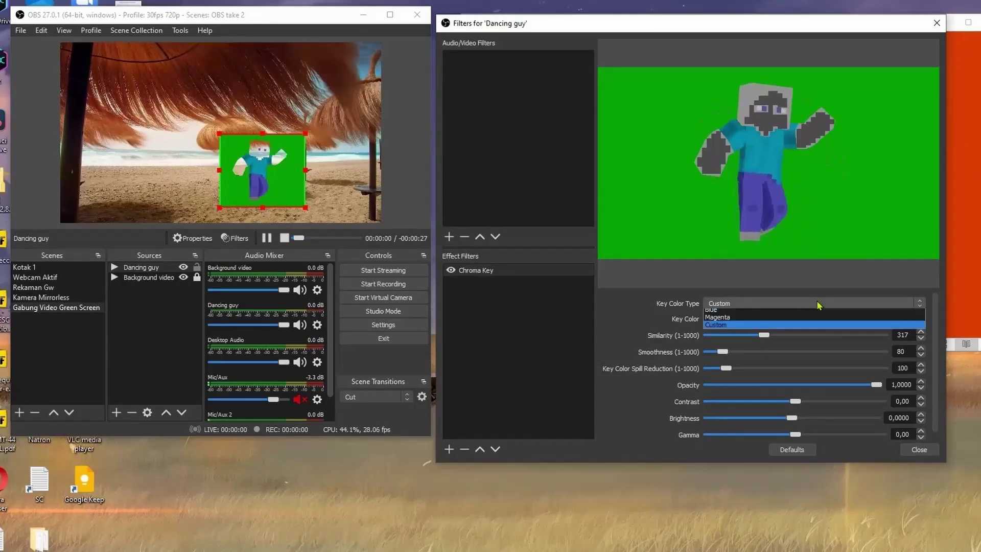
click(758, 314)
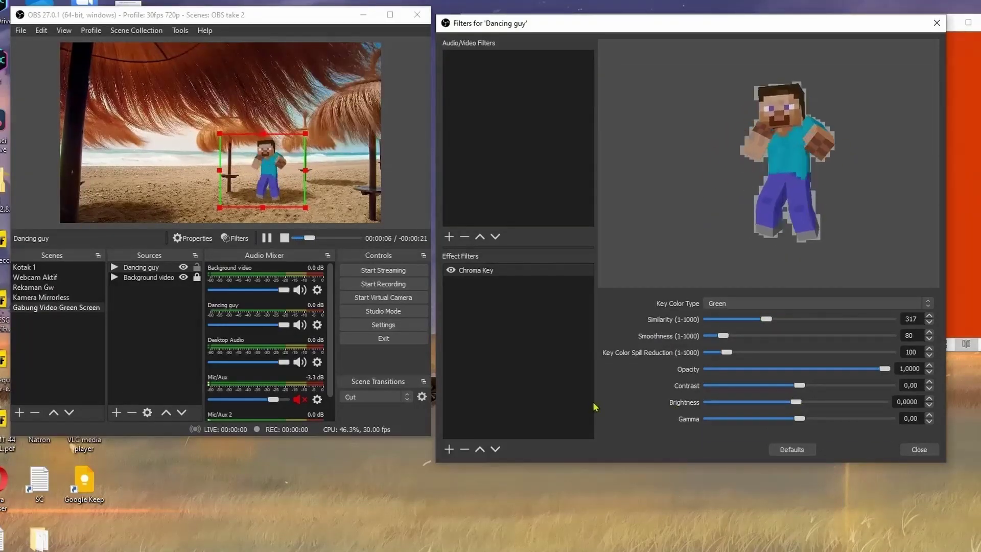
click(412, 287)
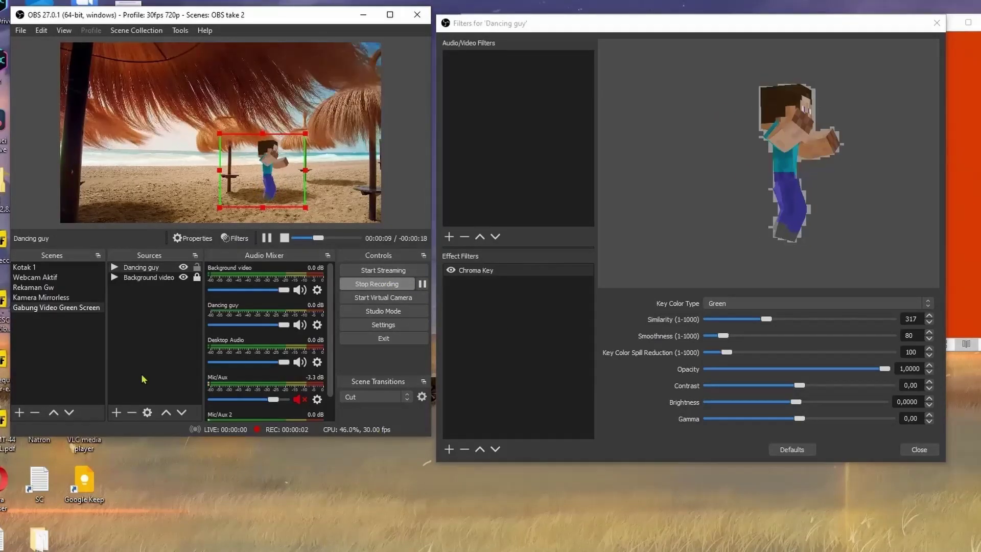
click(917, 449)
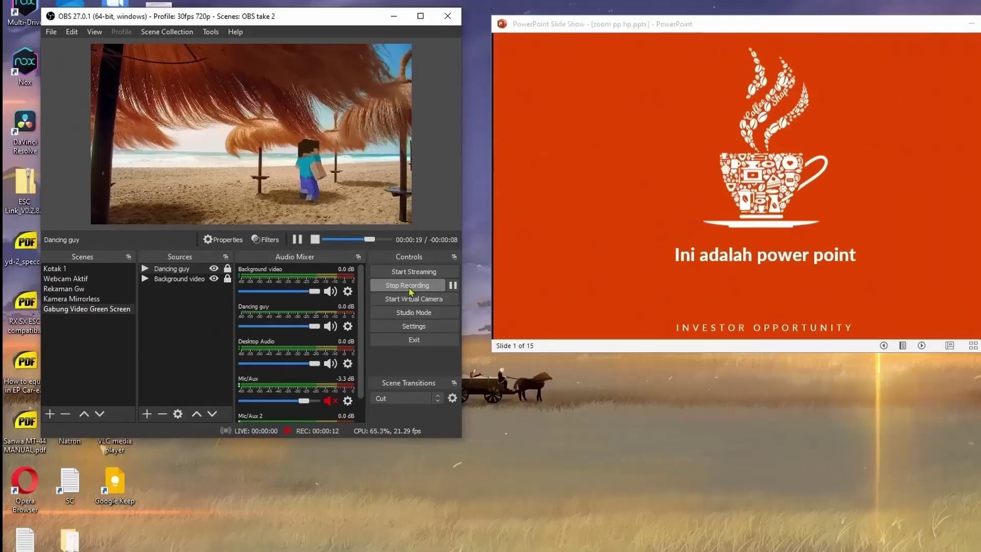
Stop recording and create a new scene named Opening.
click(409, 287)
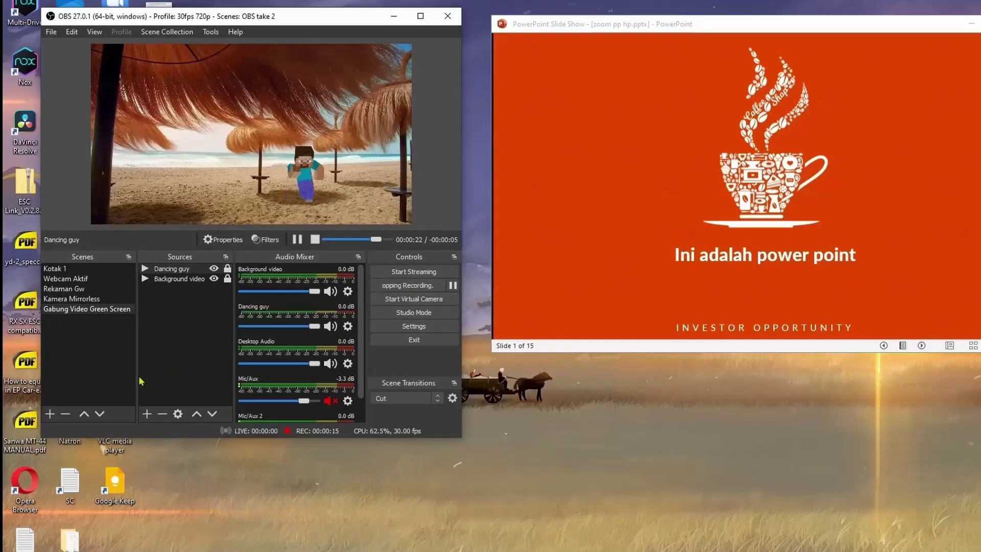
click(50, 414)
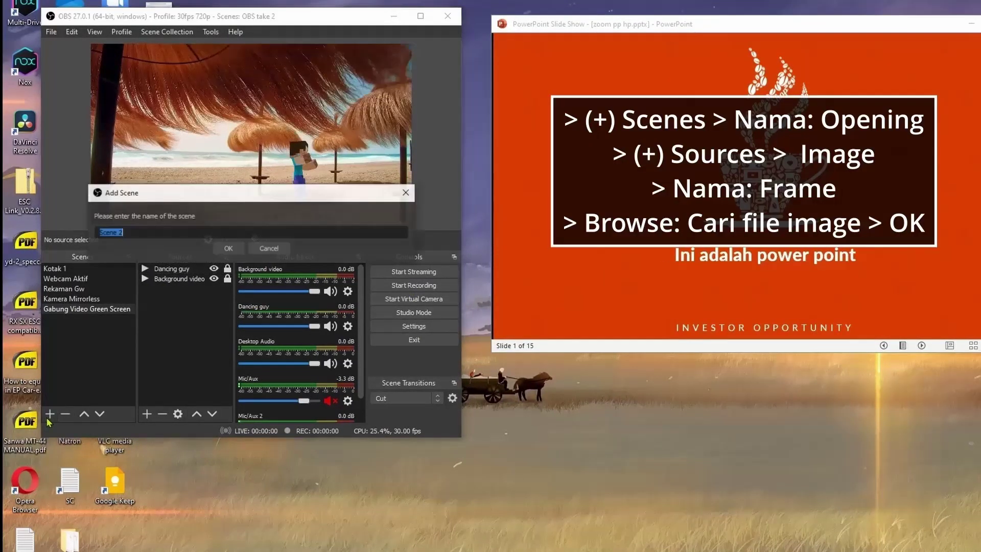
text(Opening)
key(Return)
Add a frame image source showing z frame.png.
click(148, 412)
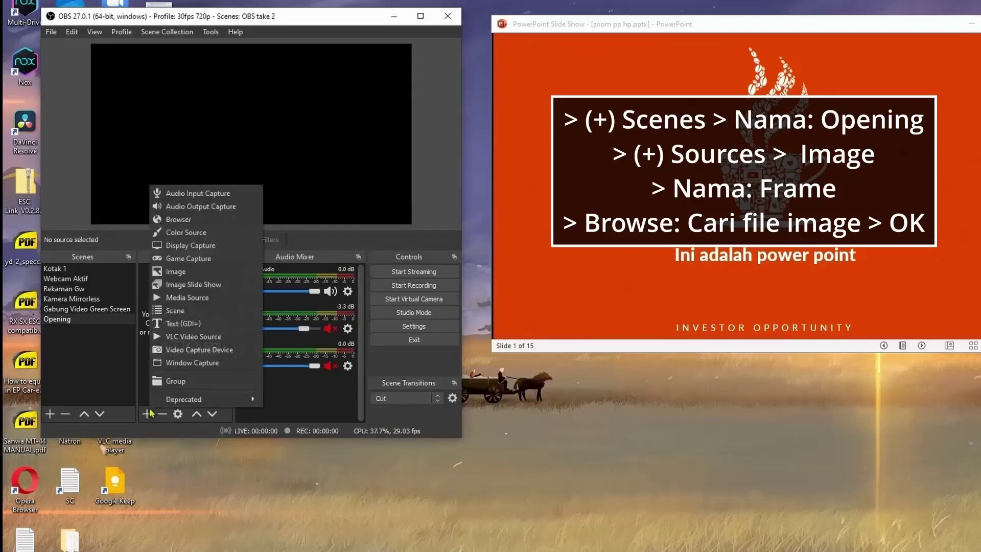
click(197, 272)
text(frame)
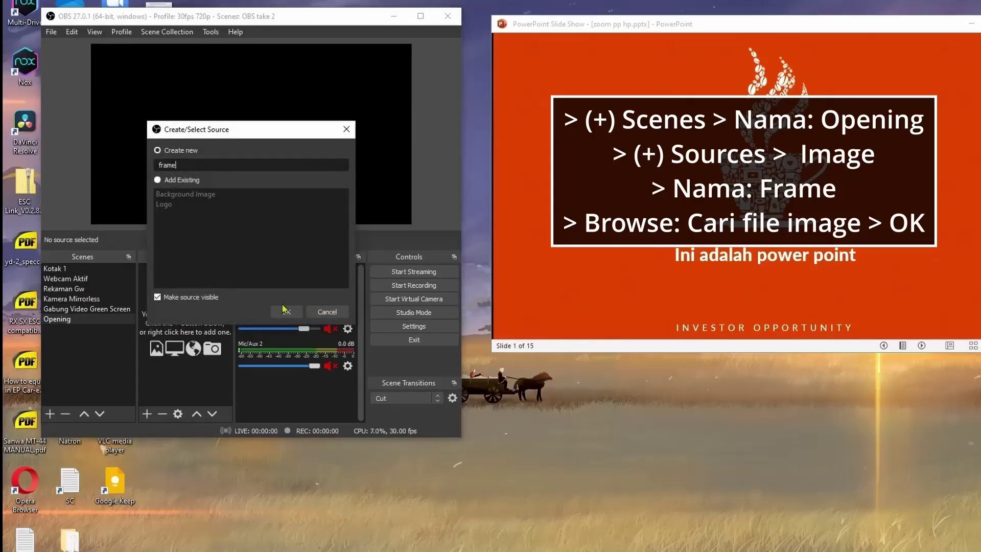
click(284, 311)
click(486, 315)
click(466, 165)
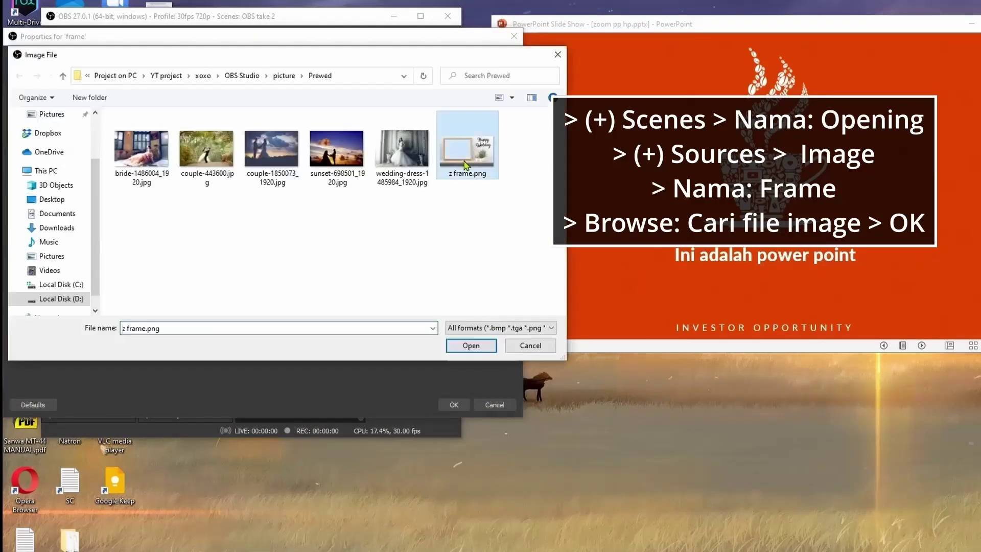
click(478, 346)
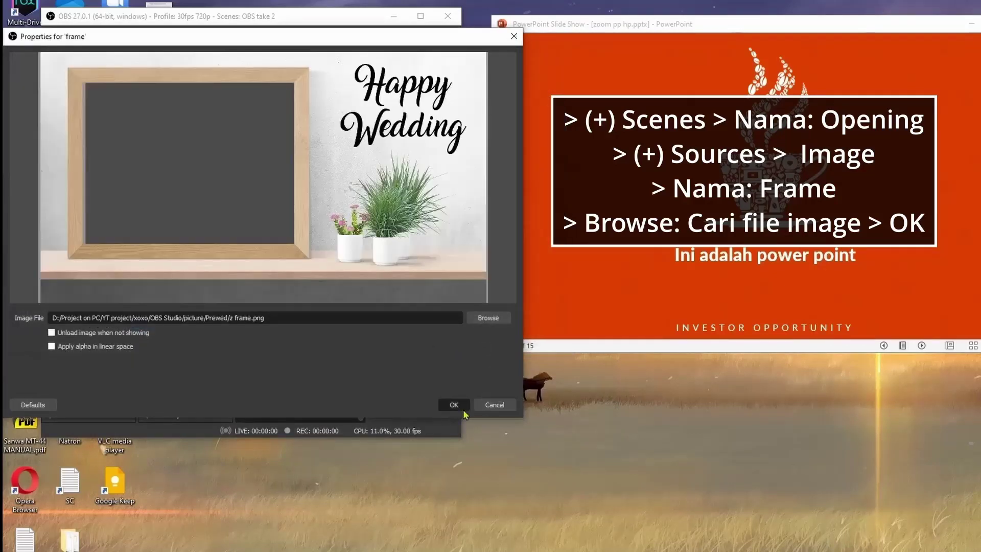
click(454, 405)
click(231, 280)
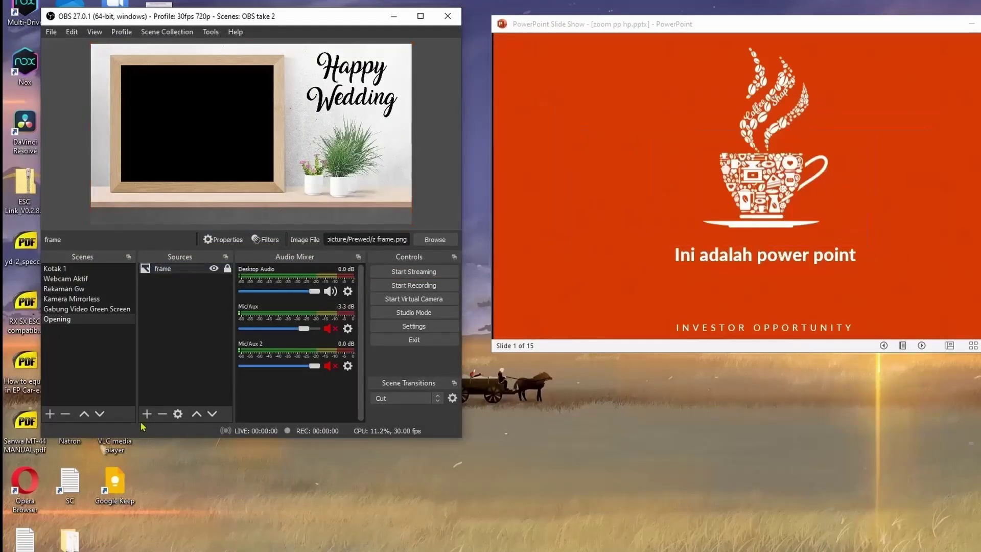
Add a Foto Prewed image slideshow containing the five wedding photos.
click(147, 413)
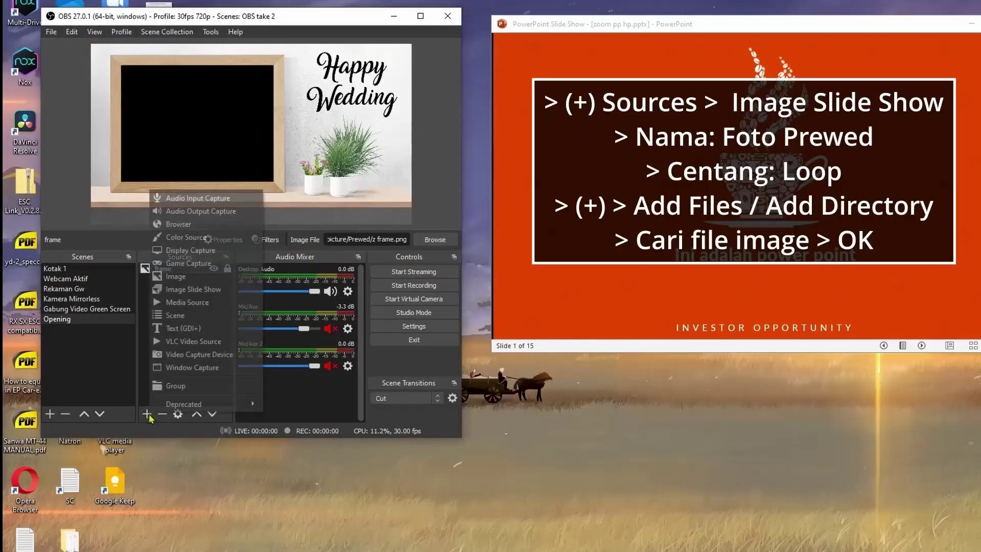
click(229, 294)
text(Foto Prewed)
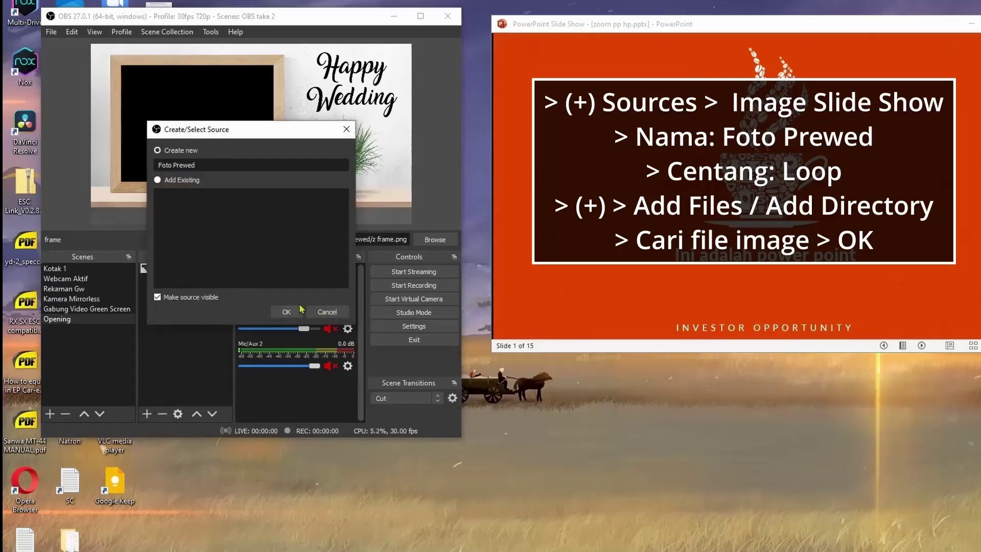
click(300, 310)
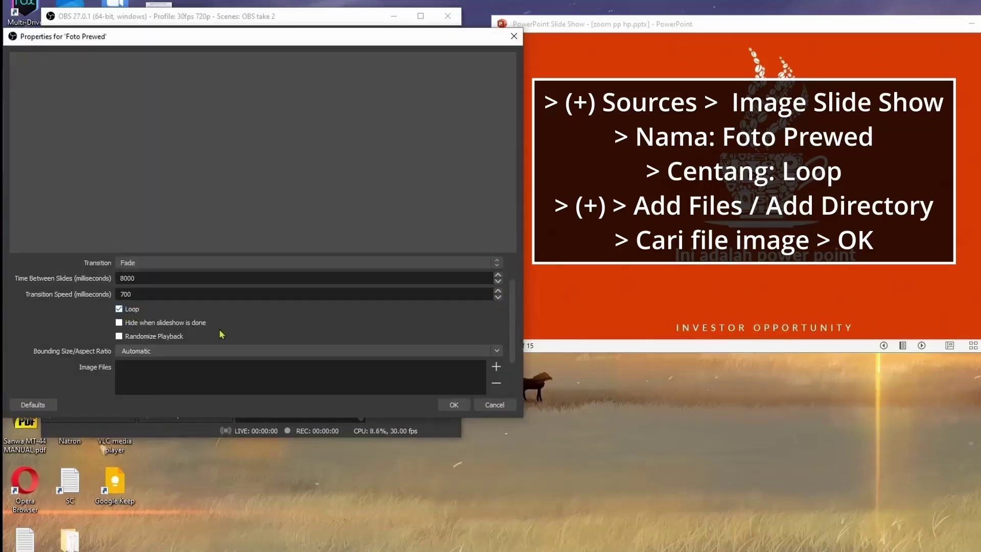
scroll(222, 337, down, 1)
click(498, 335)
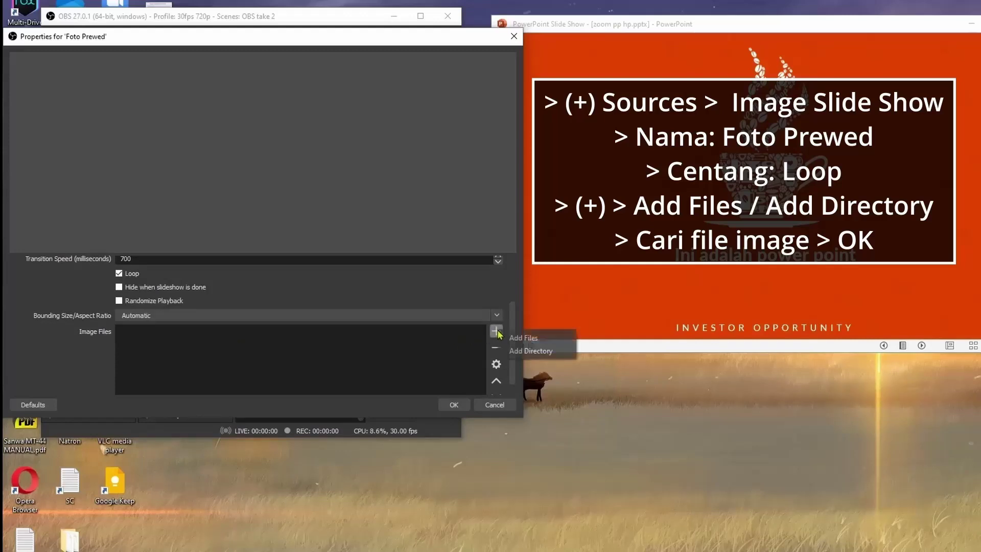
click(515, 338)
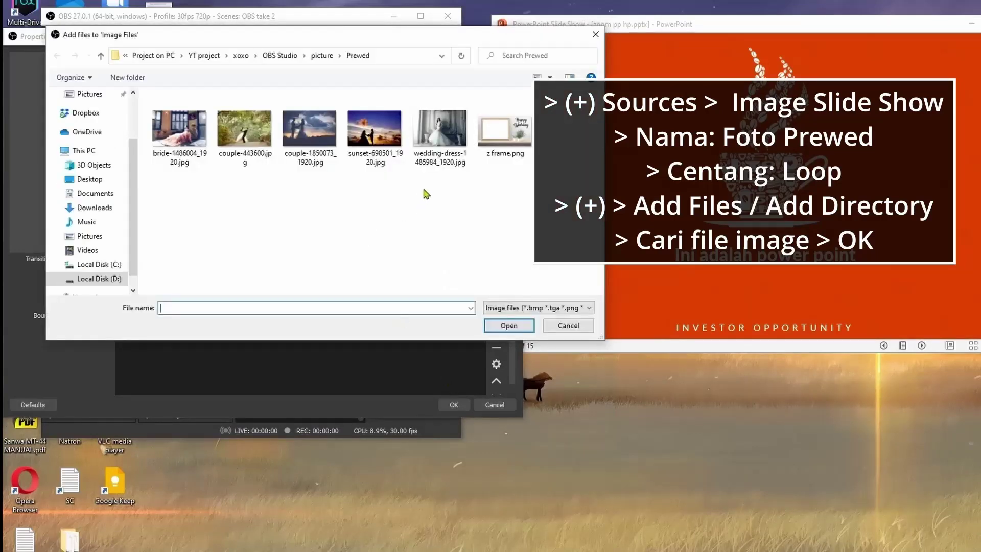
drag(427, 194, 151, 97)
click(509, 325)
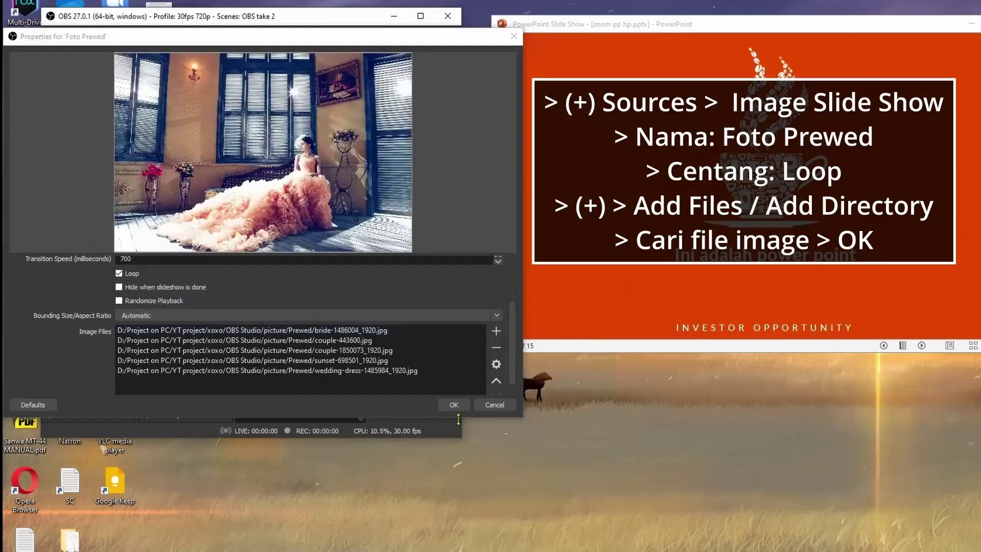
click(454, 405)
Shrink the slideshow to fit inside the frame and move it below the frame source.
drag(411, 206, 278, 181)
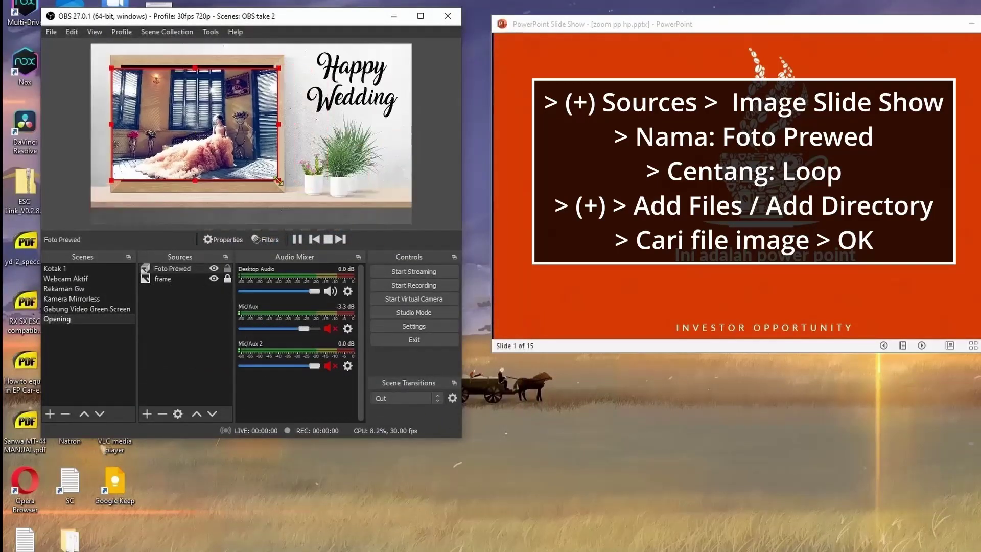
key(ctrl+Down)
click(156, 382)
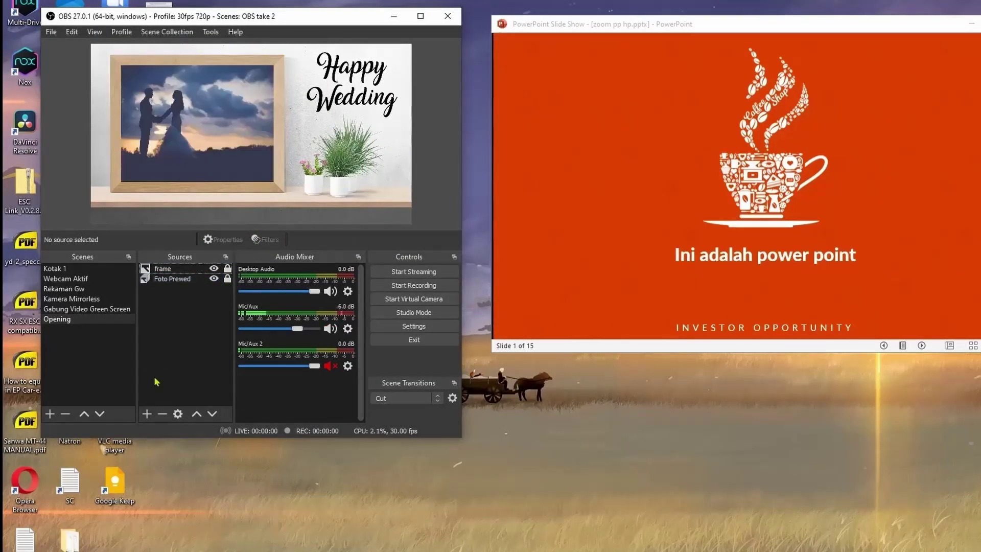
Add a VLC Video Source set to pause when hidden and resume when visible.
click(147, 413)
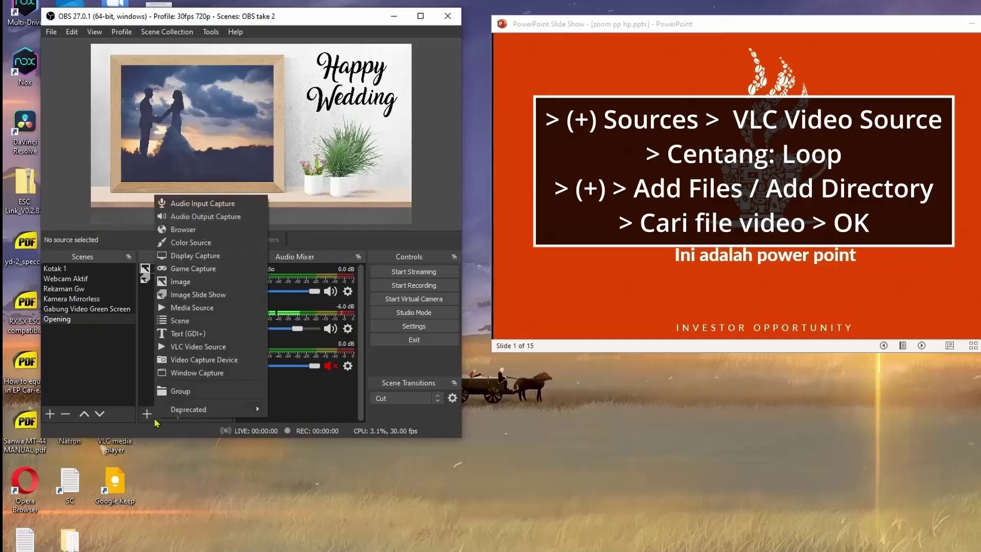
click(252, 351)
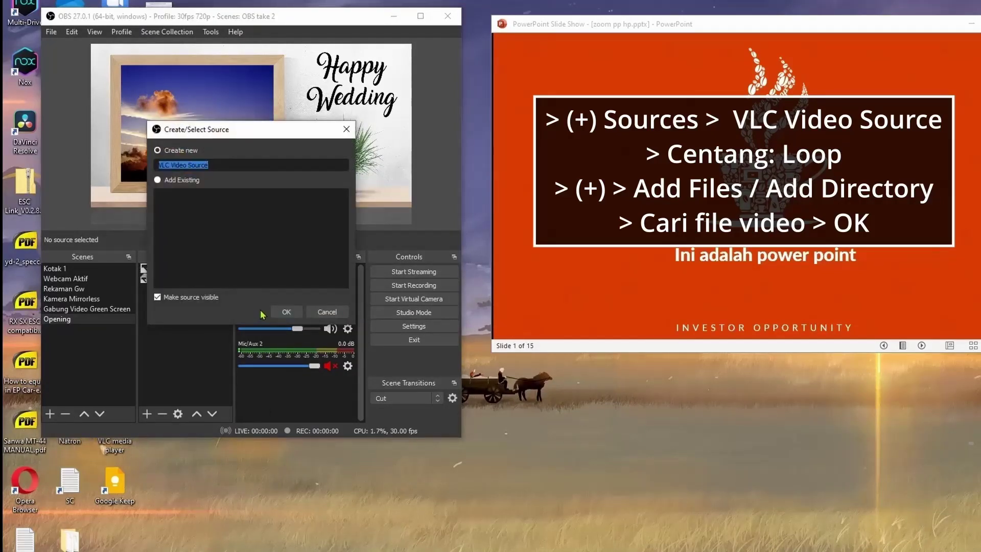
click(285, 312)
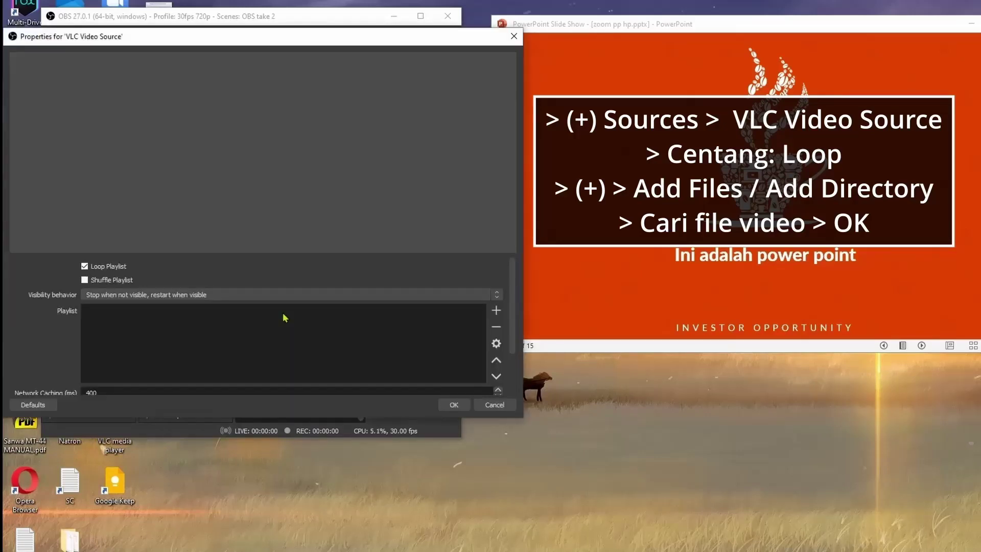
click(153, 295)
click(168, 315)
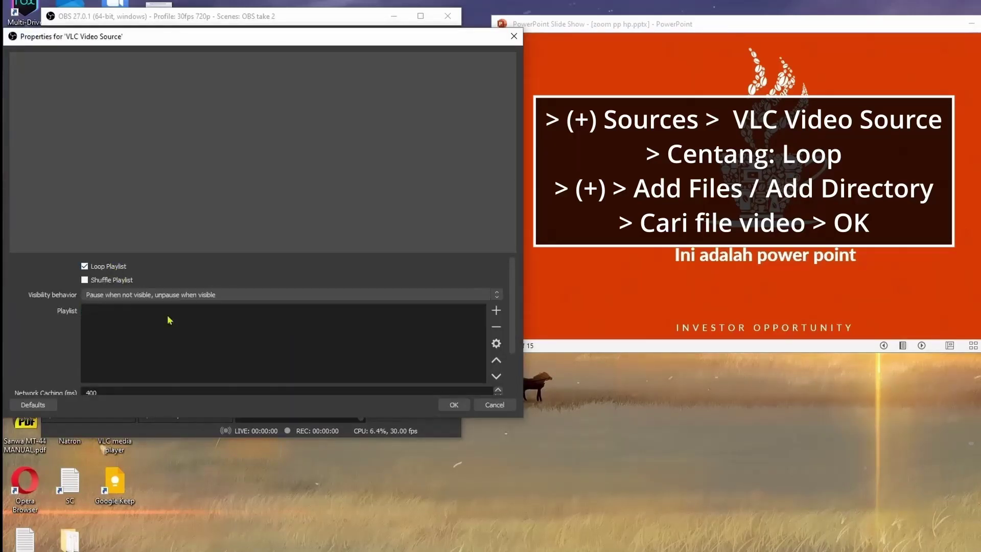
Add seven wedding clips, from A Art SS.mp4 through Marriage - 1330.mp4, to the playlist.
click(495, 310)
click(516, 317)
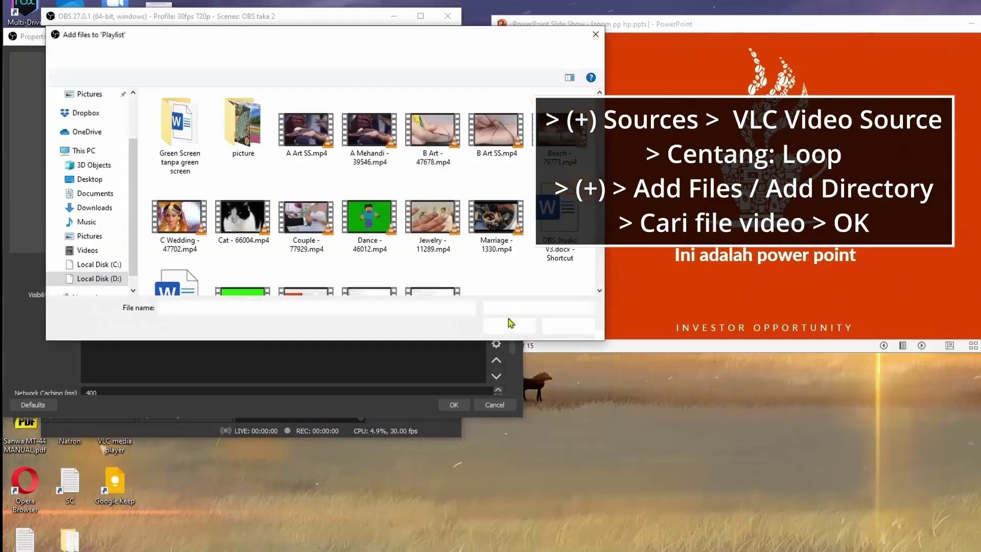
click(307, 132)
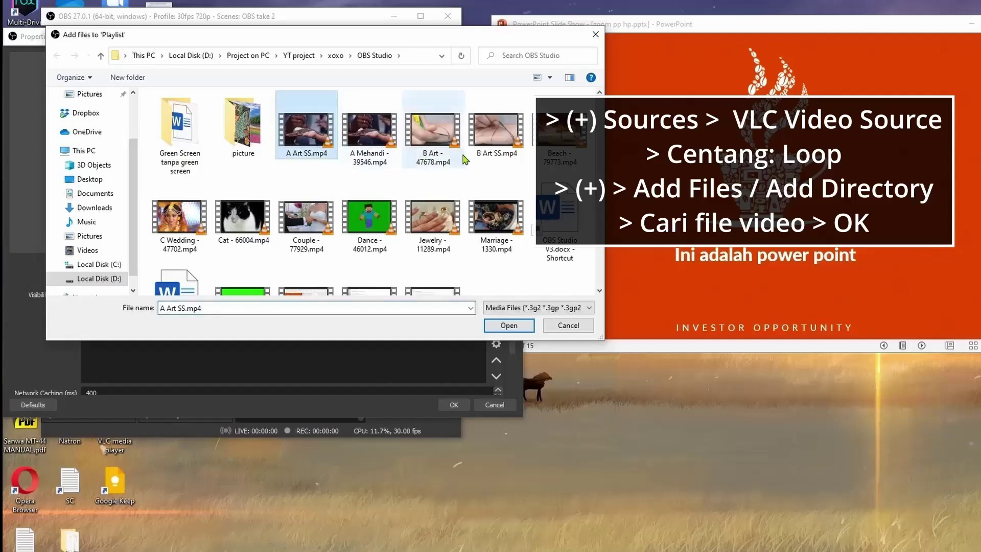
shift+click(496, 131)
ctrl+click(179, 220)
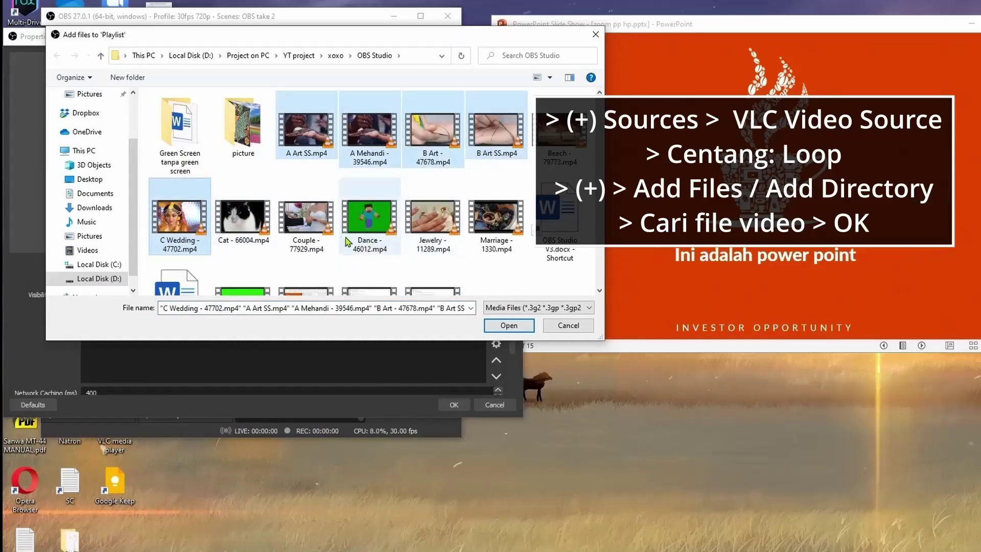
ctrl+click(307, 220)
ctrl+click(495, 220)
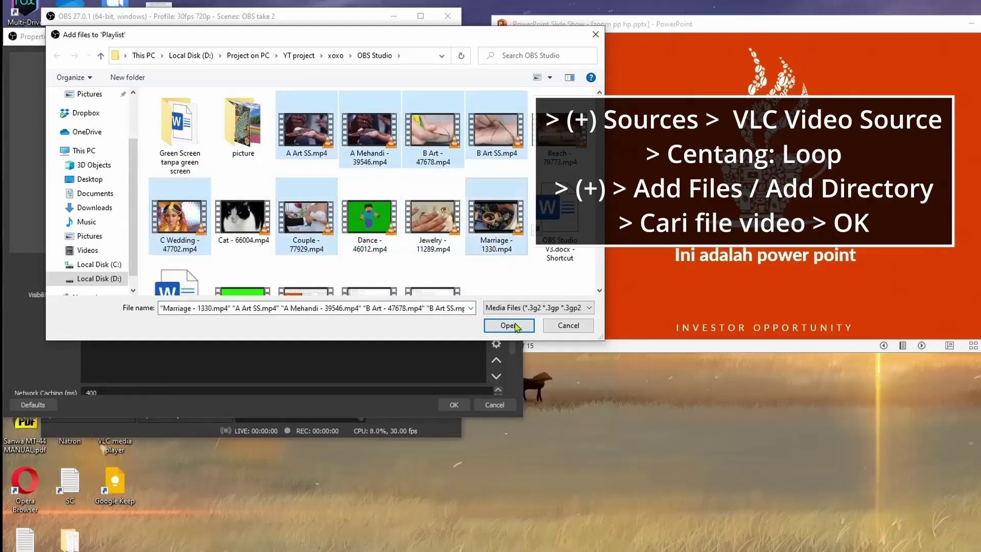
click(509, 326)
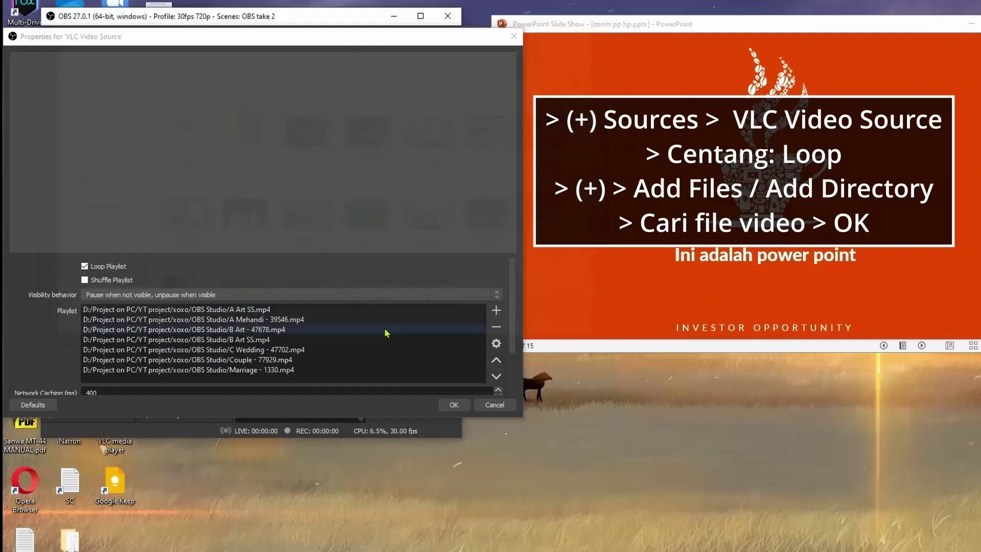
Move B Art - 47678.mp4 down two places and B Art SS.mp4 to second, then confirm.
click(267, 333)
click(496, 376)
click(497, 377)
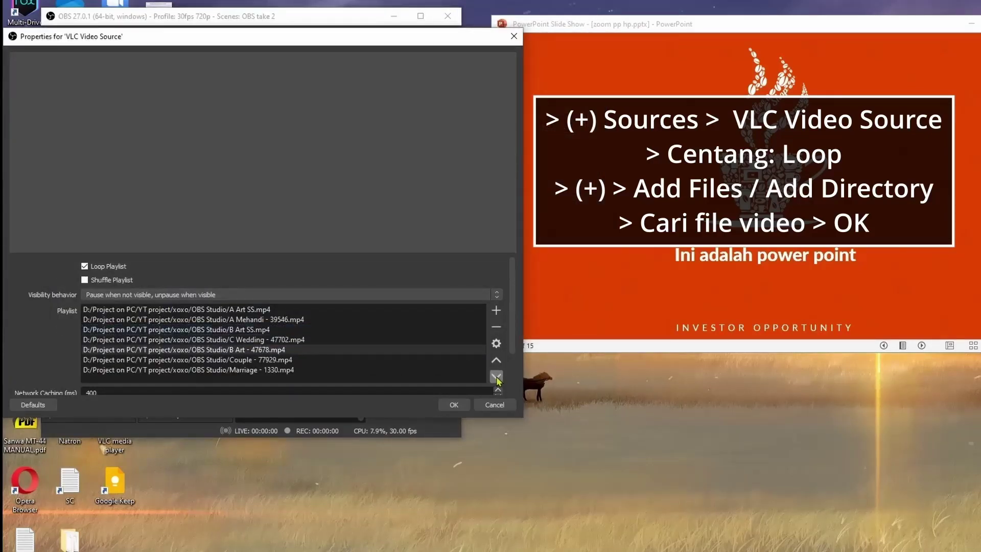
click(276, 332)
click(496, 361)
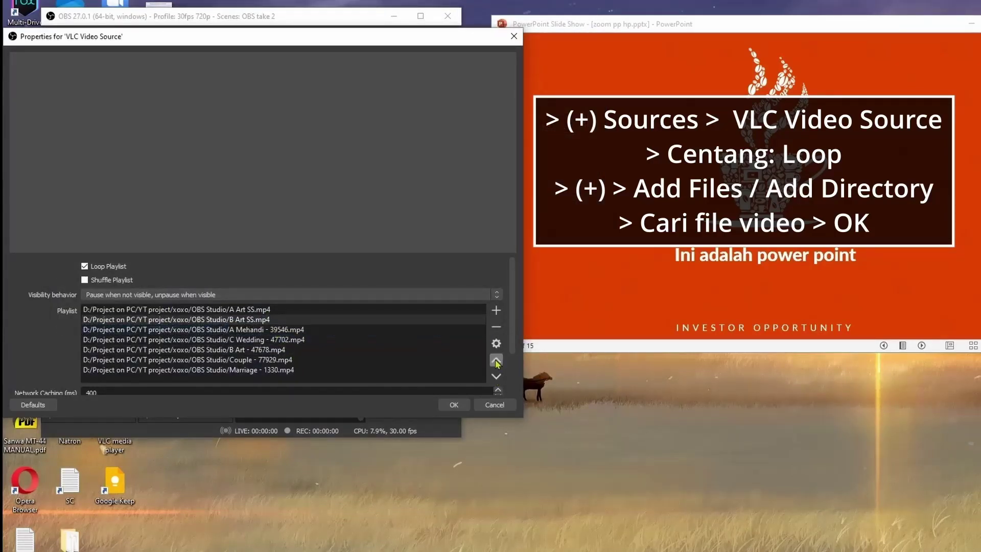
click(281, 362)
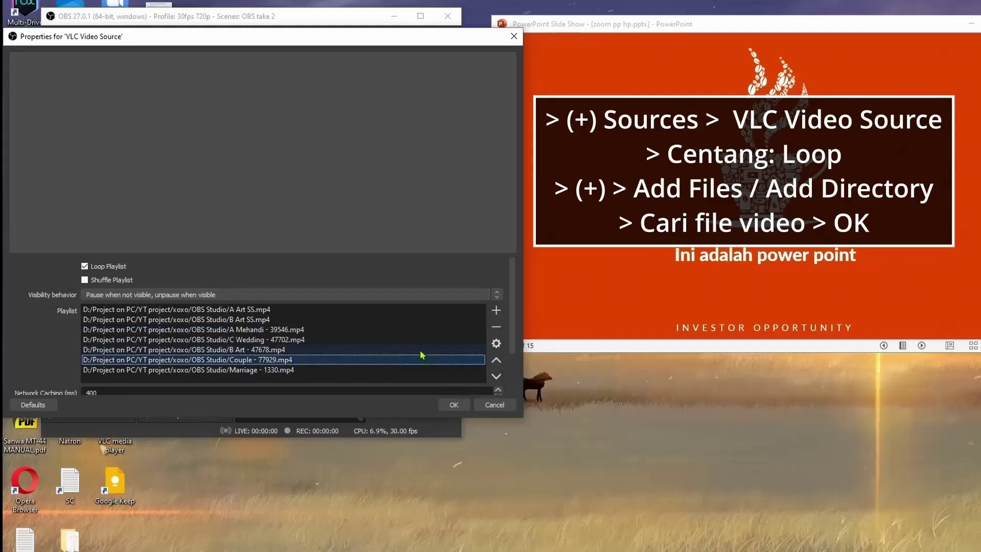
scroll(421, 355, down, 1)
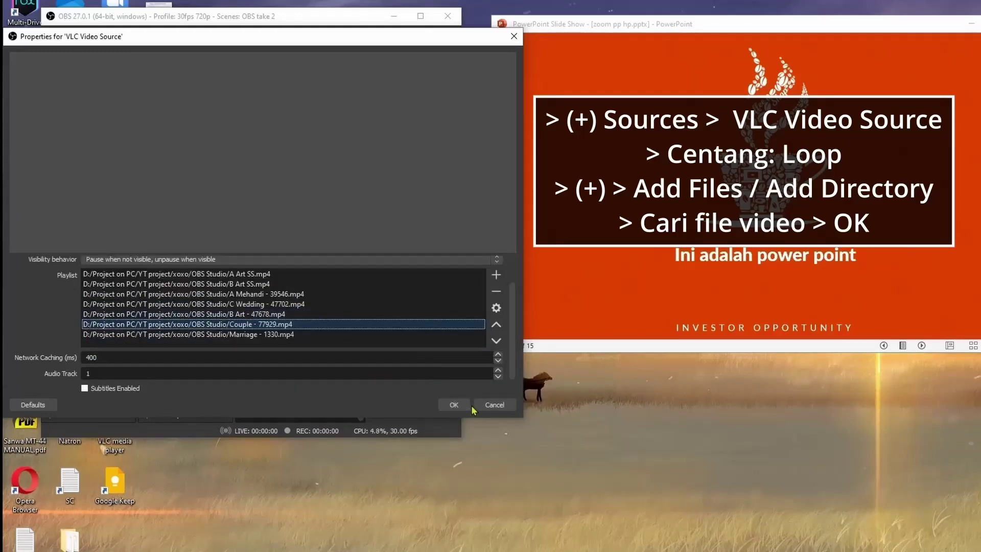
click(451, 404)
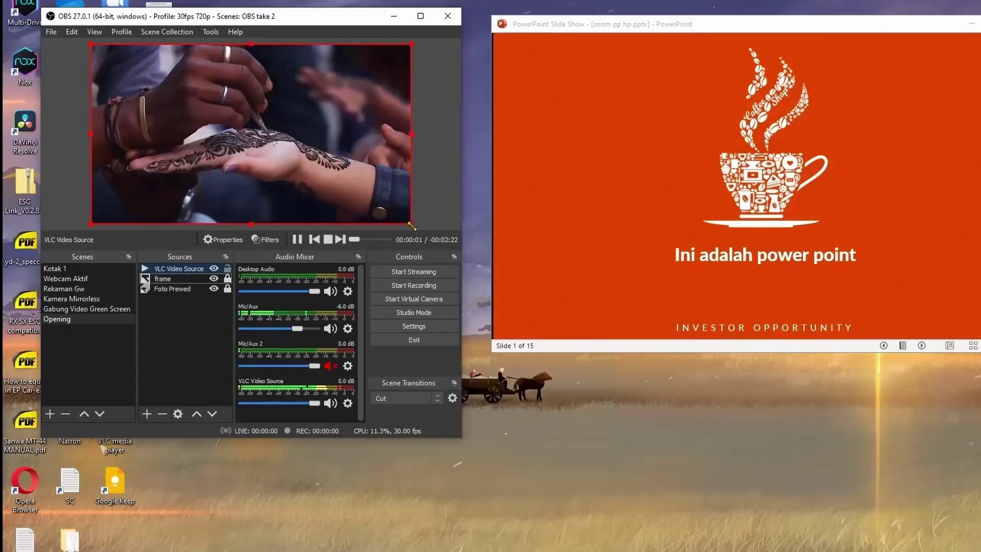
Shrink the wedding video in the preview and move it below 'frame' in Sources.
drag(411, 225, 249, 155)
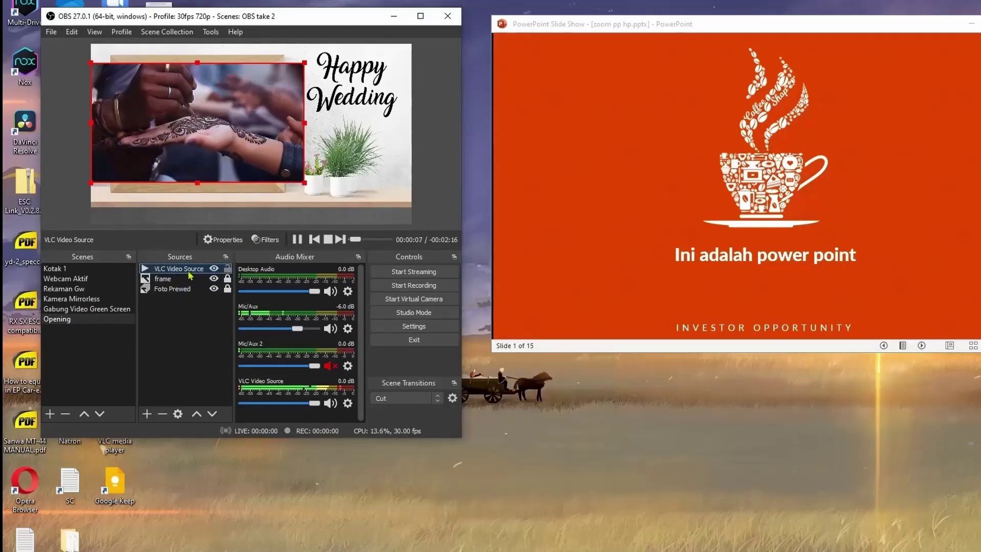
drag(188, 279, 186, 290)
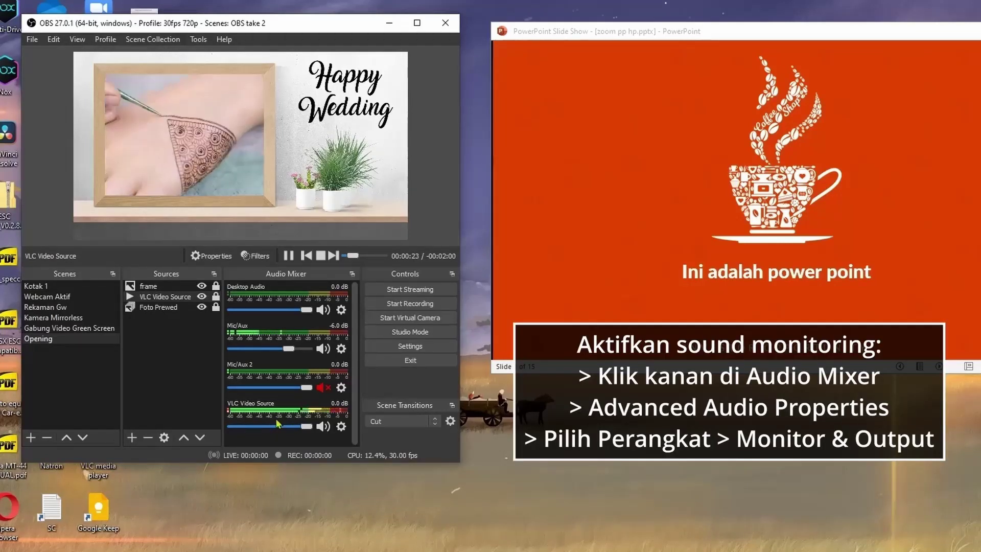
Set VLC Video Source monitoring to Monitor and Output, keeping Mic/Aux monitoring off.
right_click(277, 423)
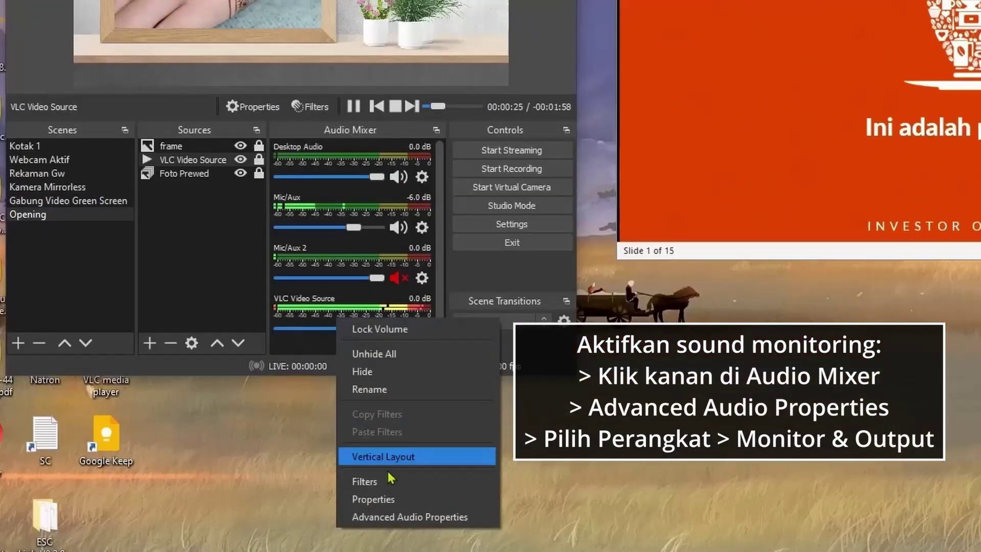
click(364, 518)
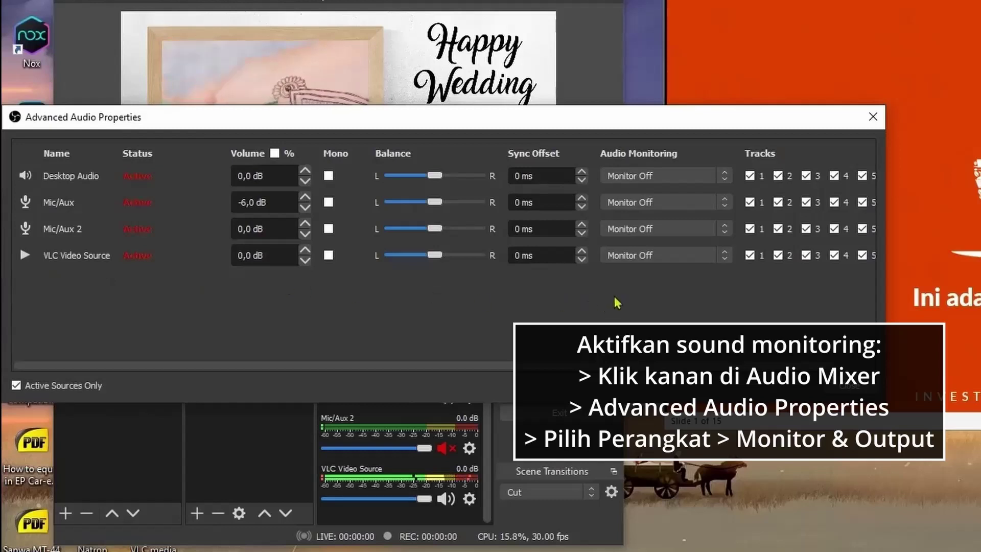
click(678, 256)
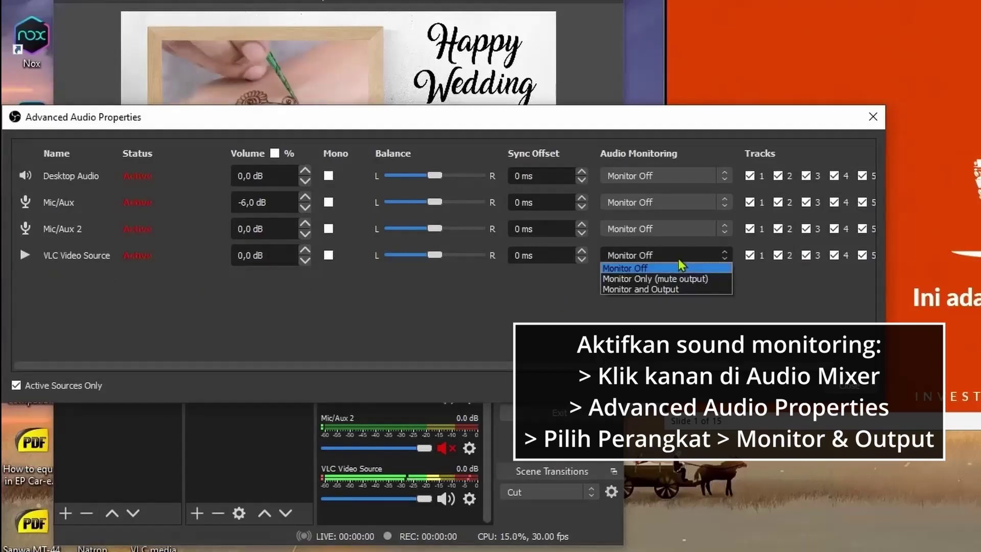
click(678, 293)
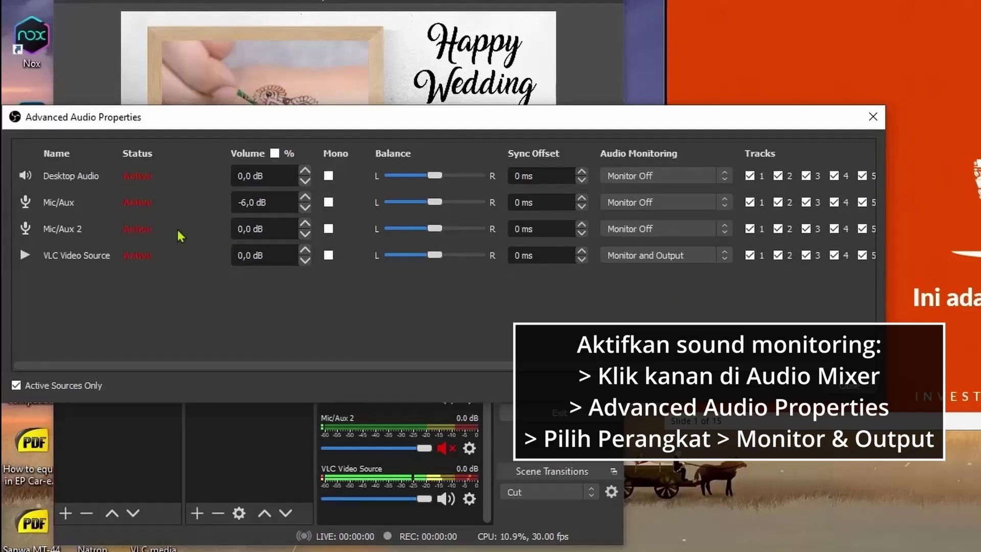
click(663, 204)
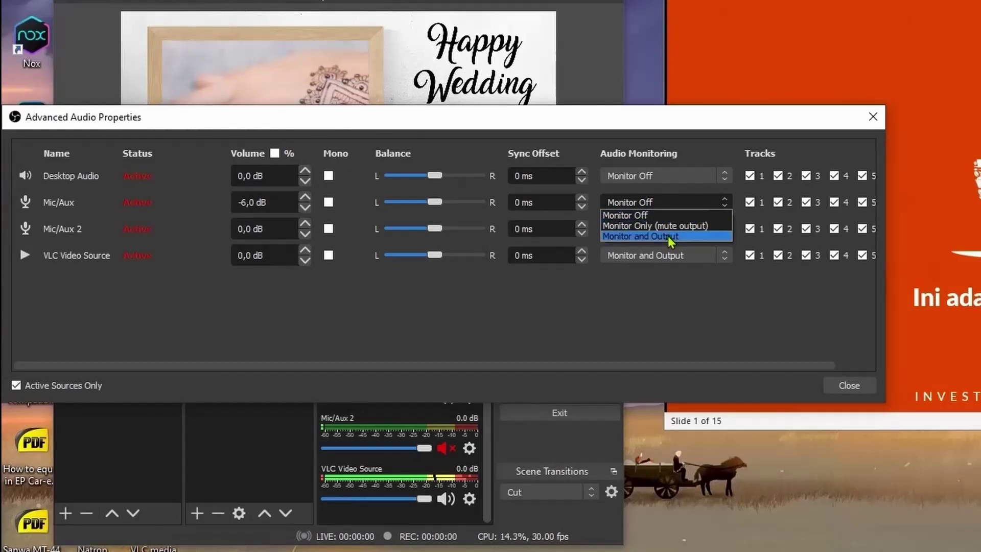
click(639, 215)
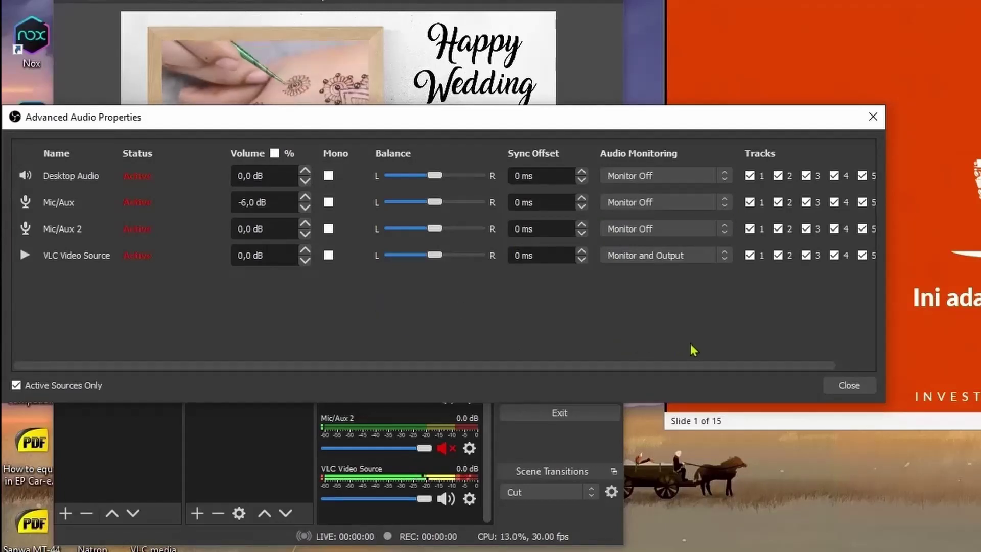
click(843, 383)
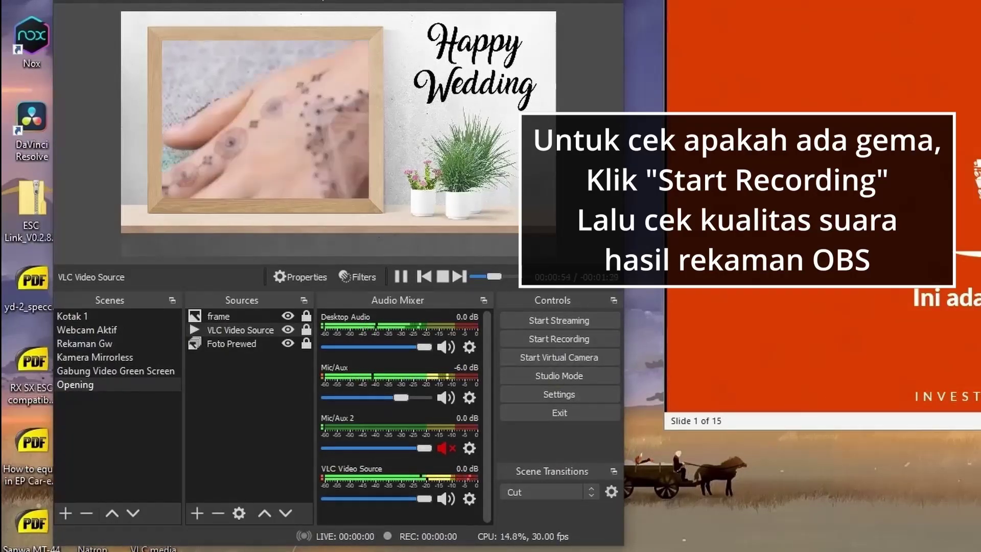
Mute Mic/Aux and Desktop Audio, then hide the VLC Video Source in the Opening scene.
click(445, 398)
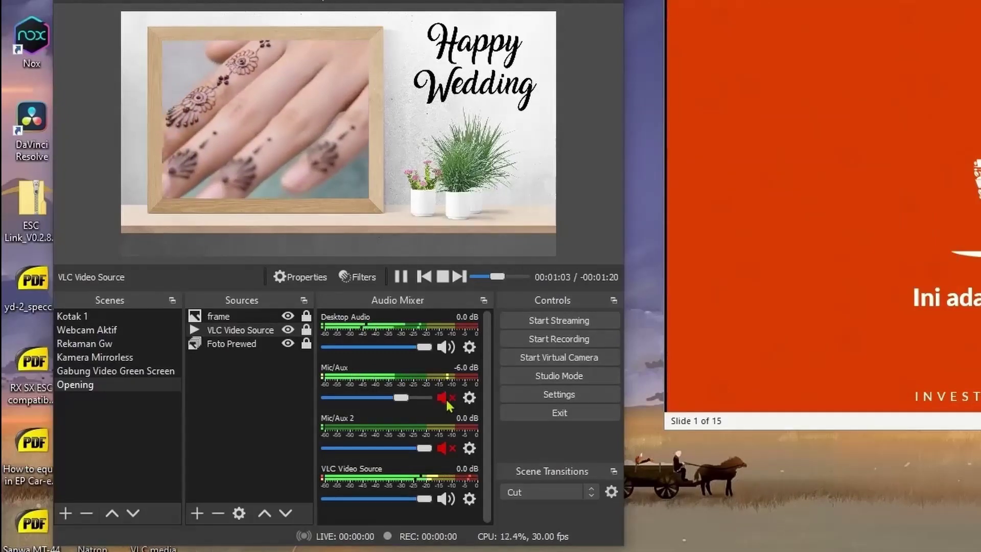
click(445, 347)
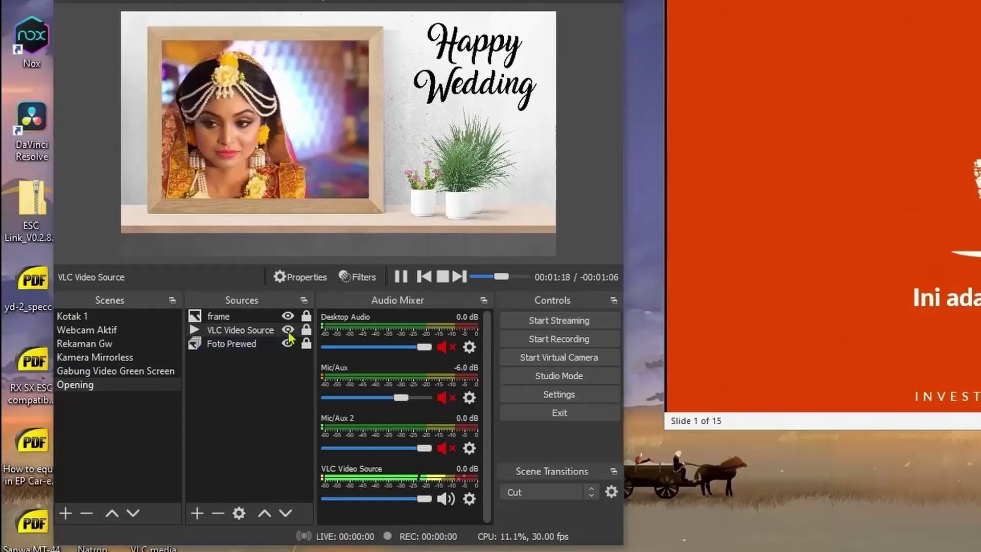
click(287, 329)
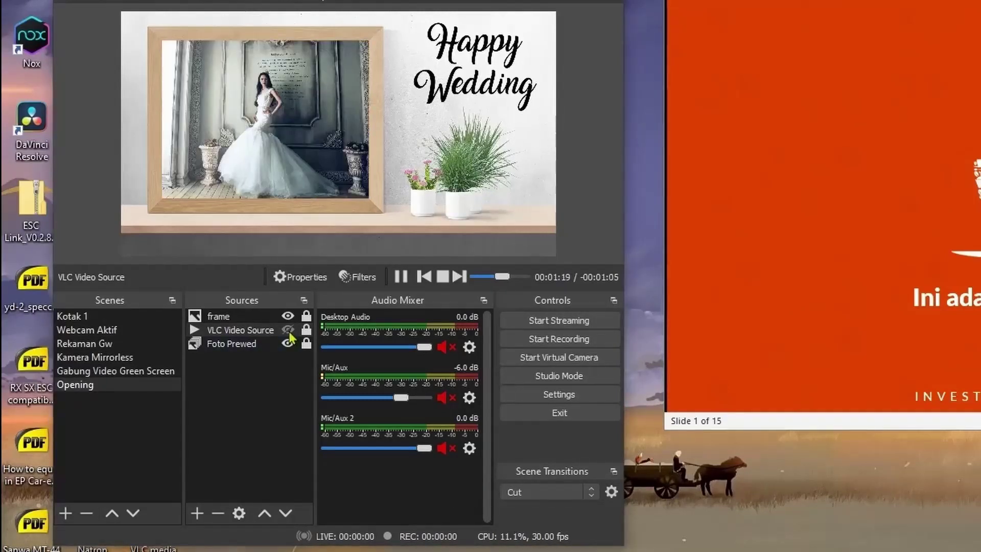
Bind Ctrl + R to both the Start Recording and Stop Recording hotkeys, then apply and close.
click(596, 392)
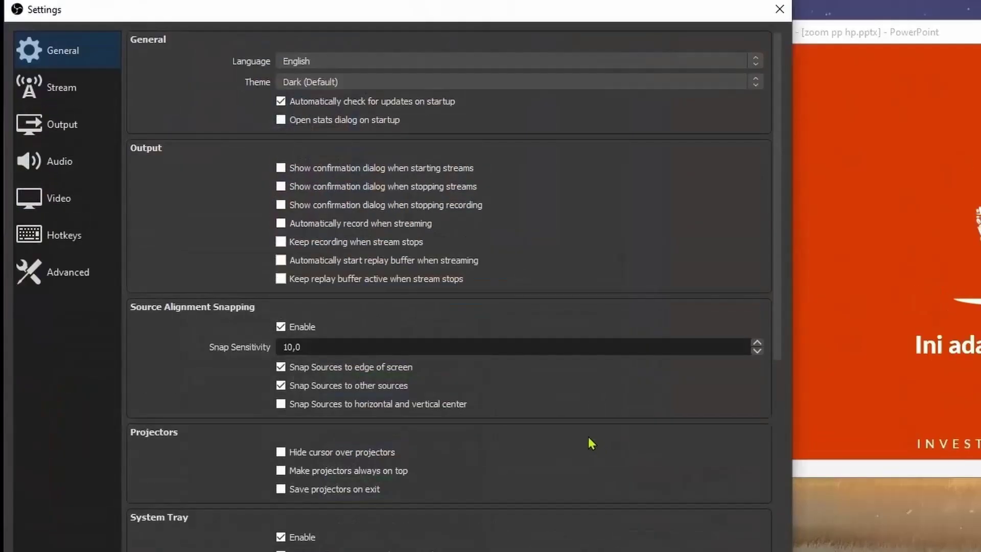
click(94, 253)
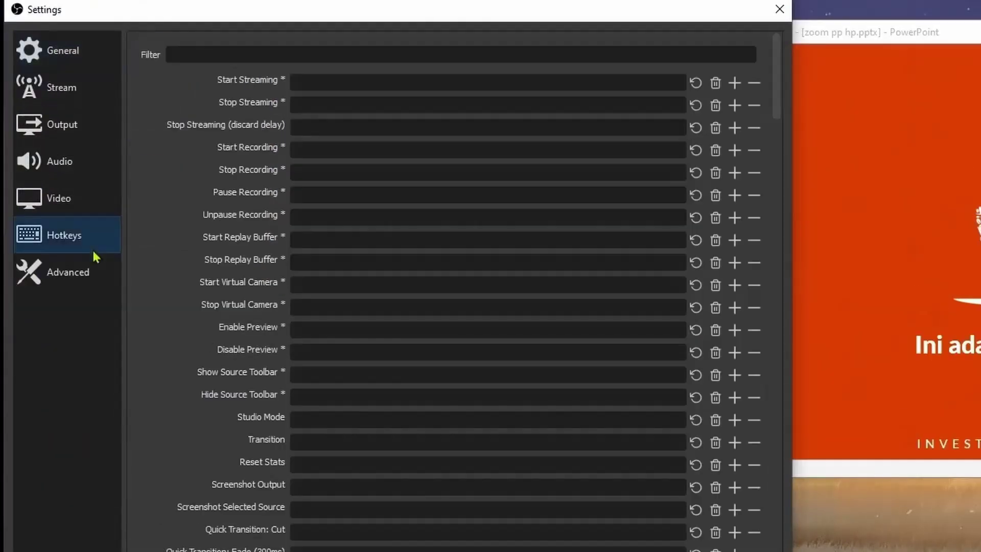
click(347, 151)
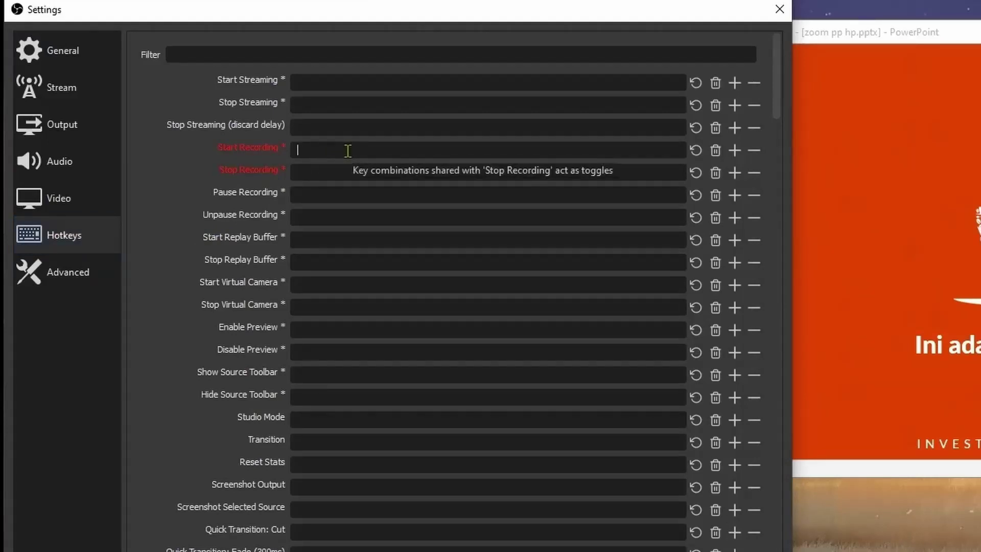
click(334, 174)
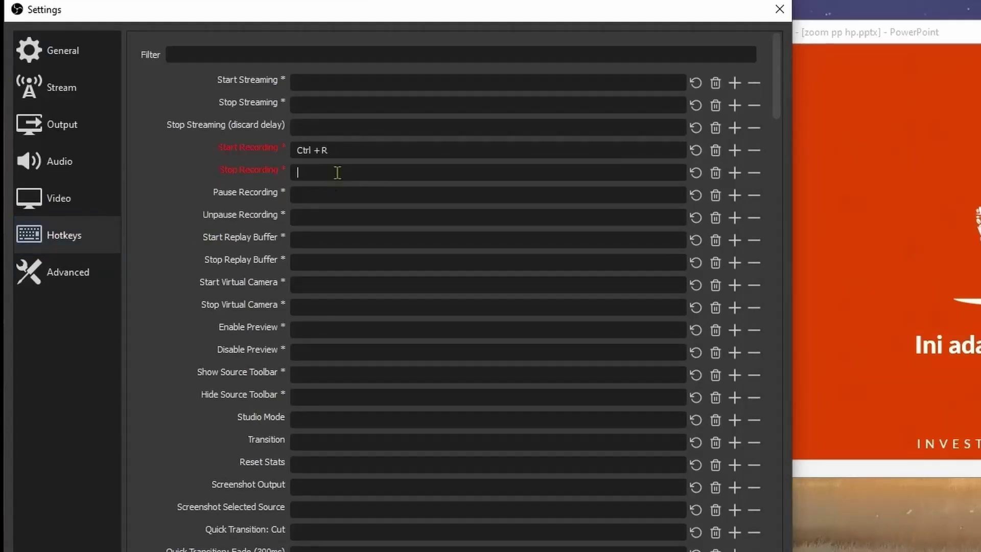
key(ctrl)
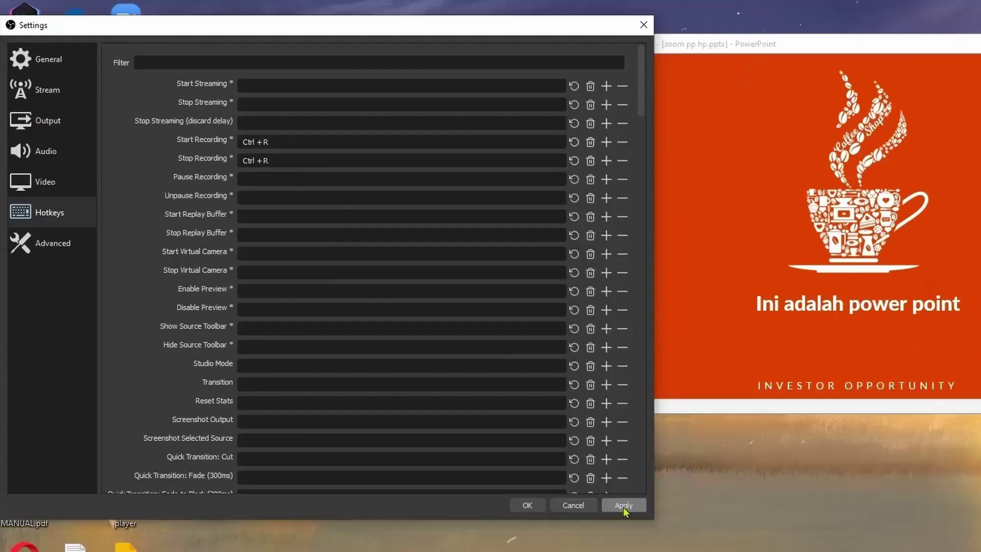
click(625, 505)
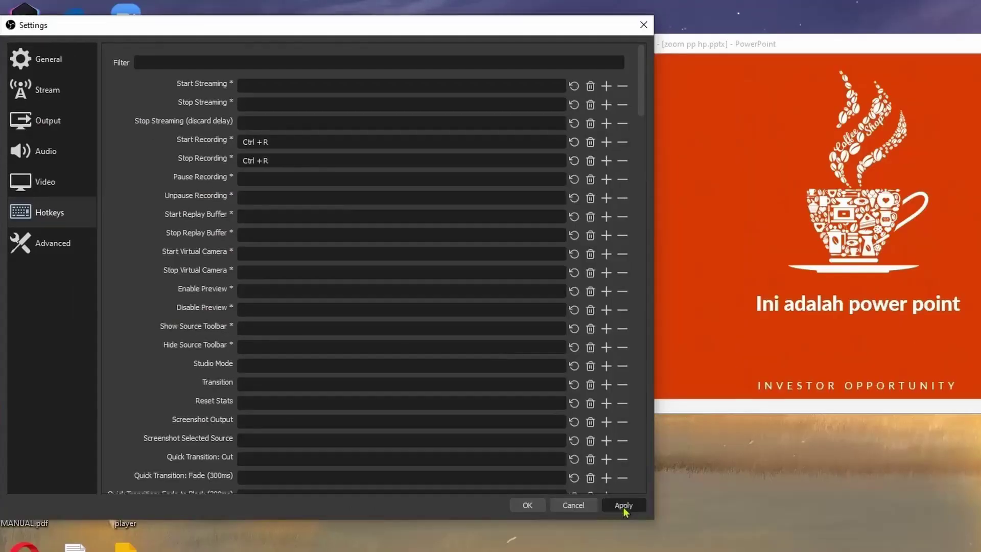
click(527, 505)
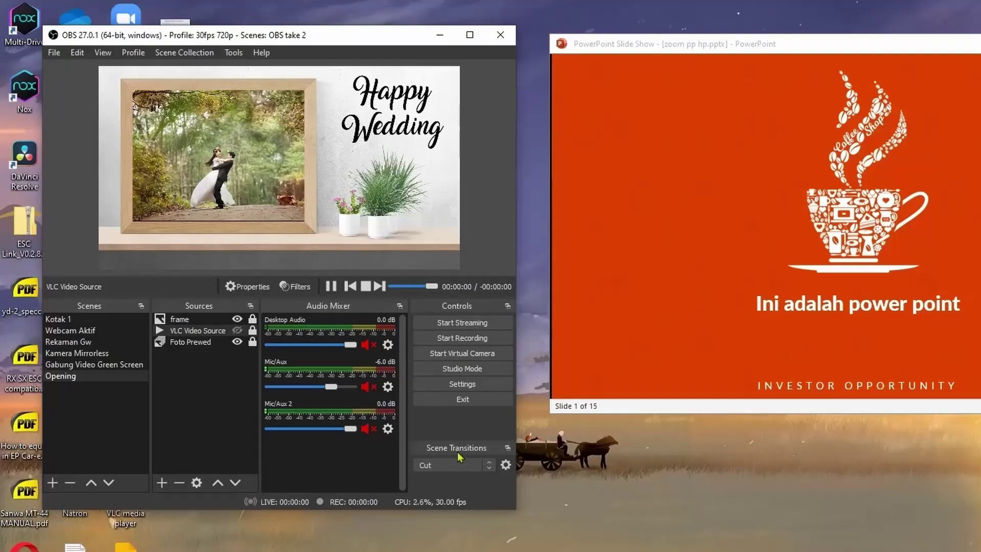
Toggle recording with Ctrl + R four times, ending with a saved recording in D:/Recorder/OBS Recording/2021.
key(ctrl+r)
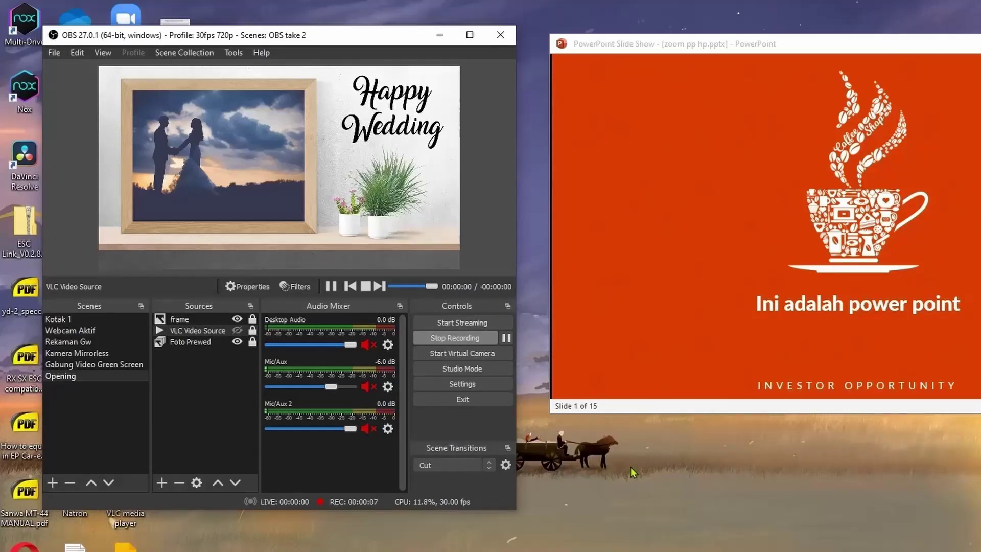
key(ctrl+r)
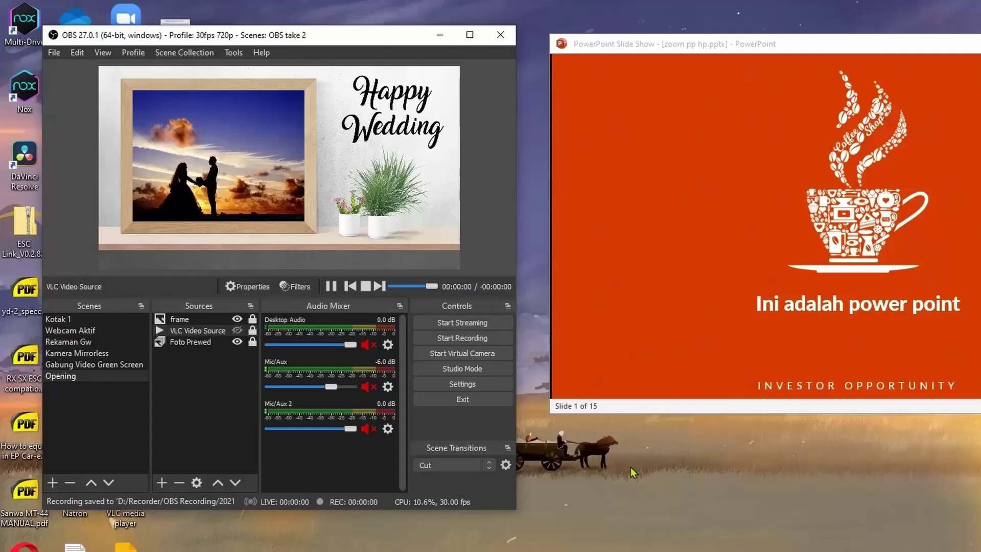
key(ctrl+r)
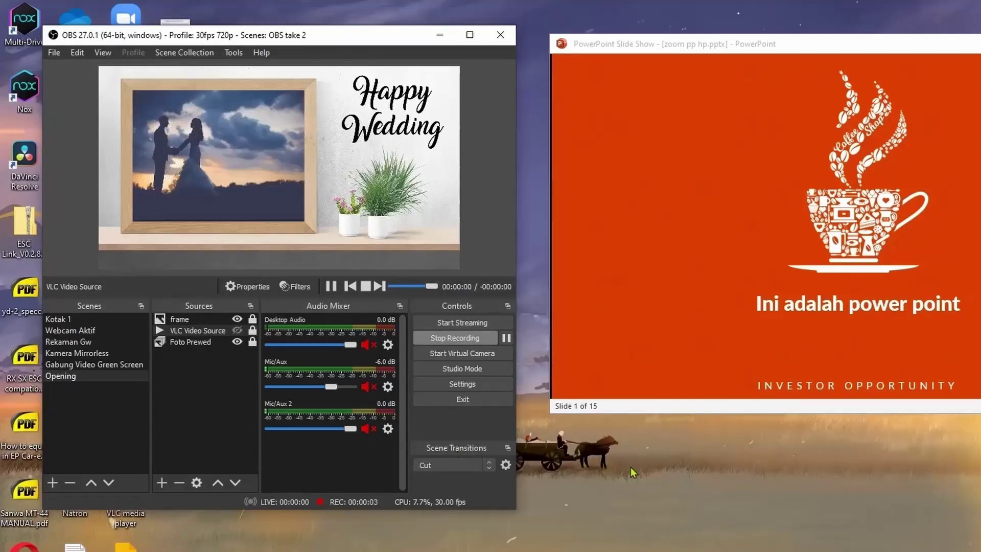
key(ctrl+r)
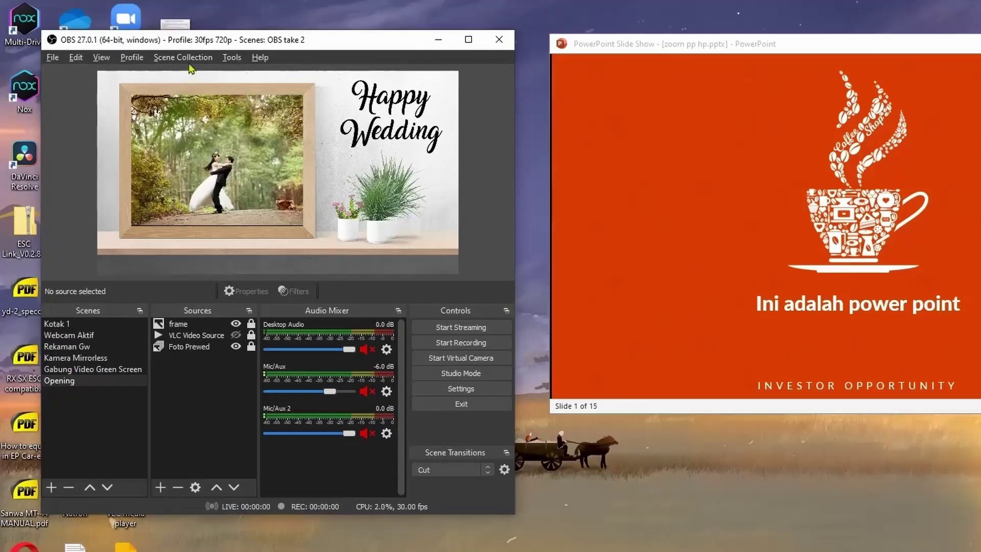
click(182, 57)
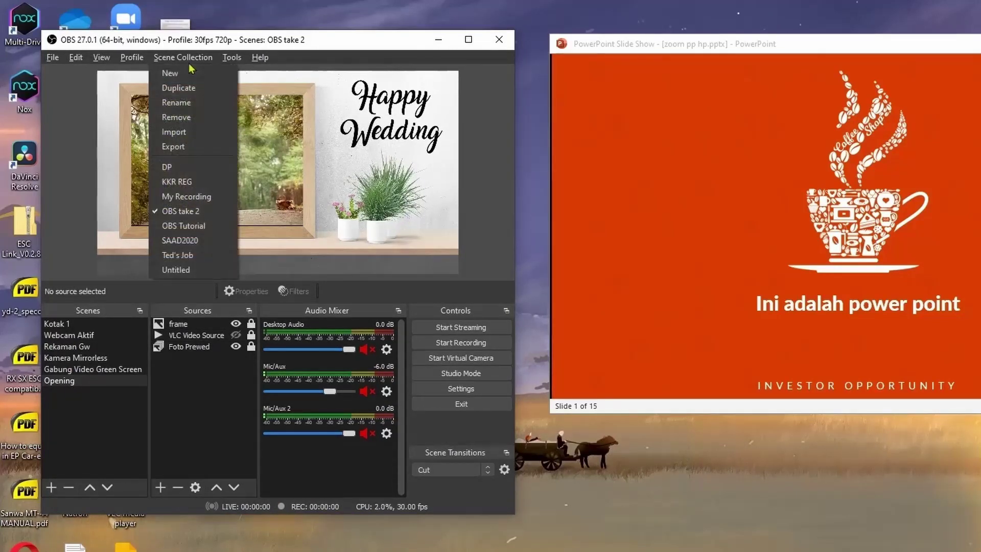
click(252, 372)
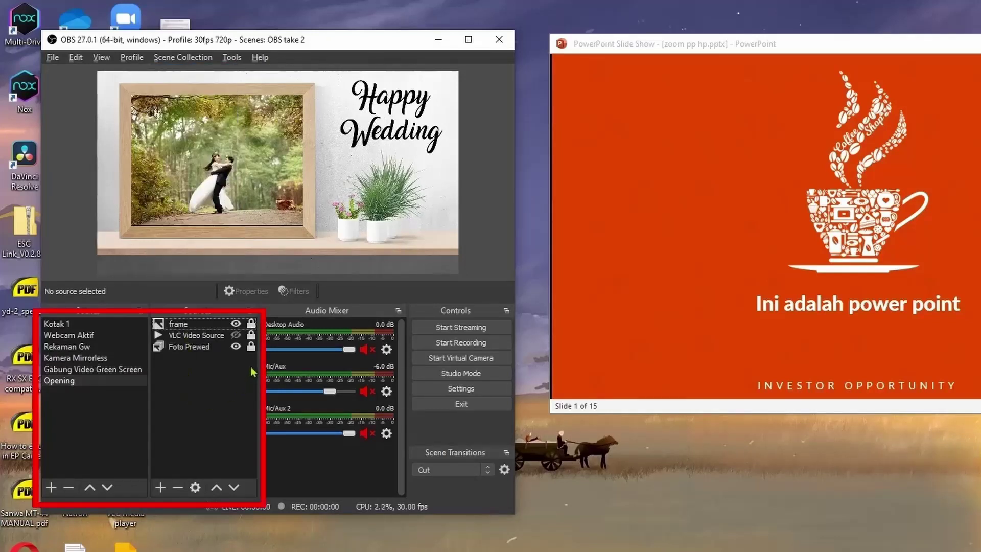
click(189, 60)
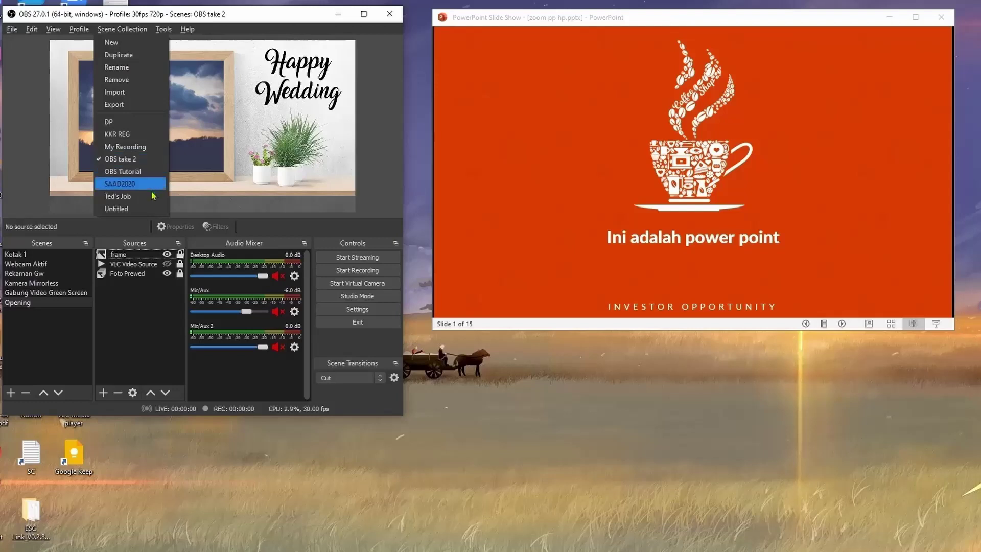
click(153, 197)
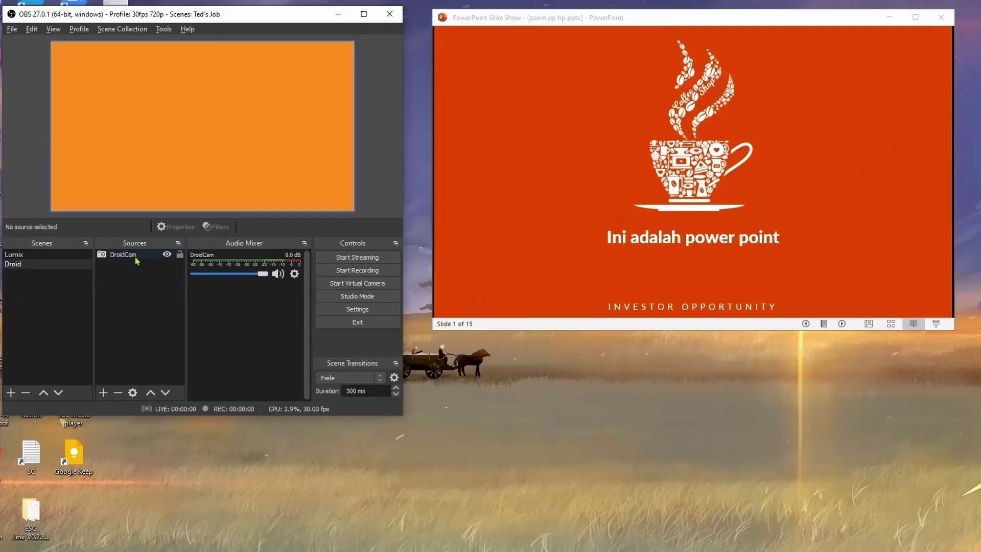
click(125, 30)
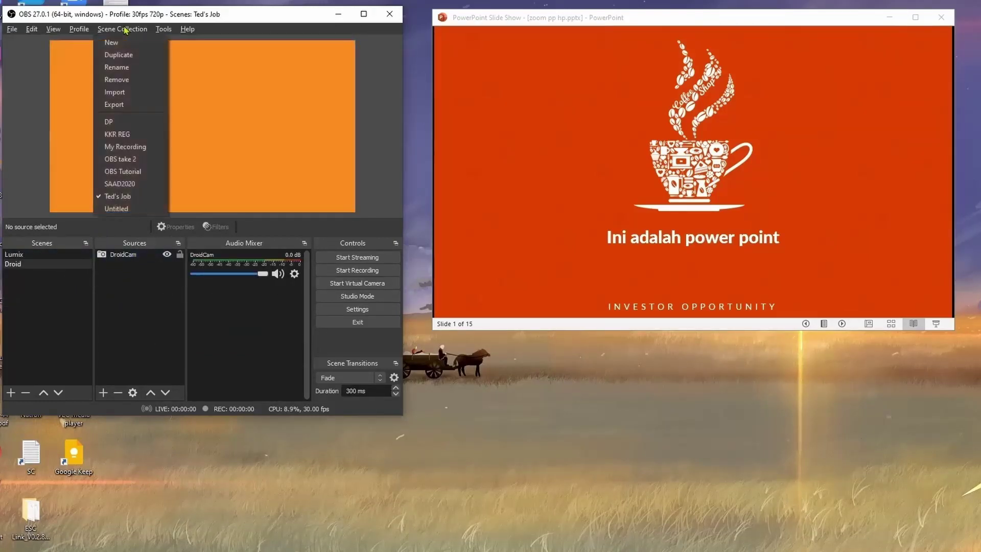
click(154, 166)
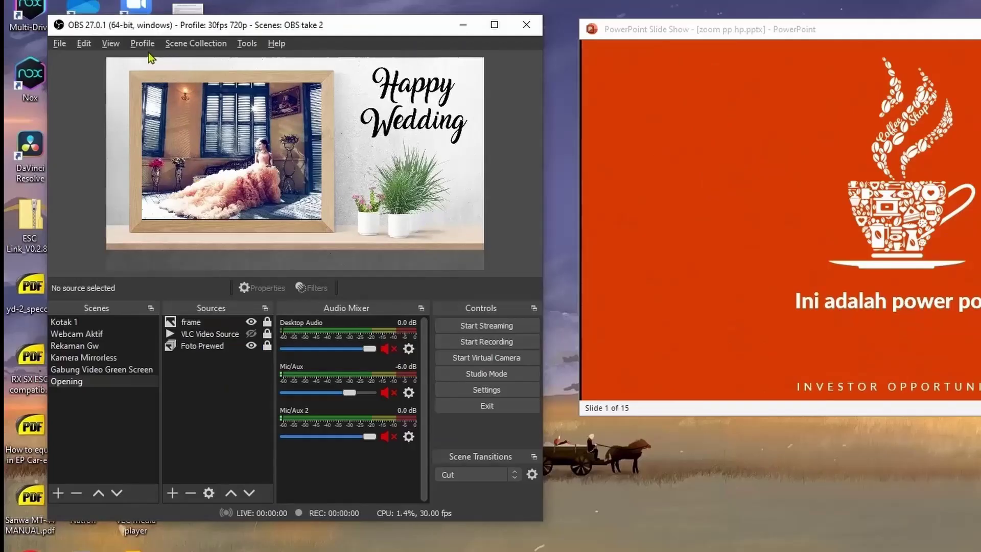
click(79, 28)
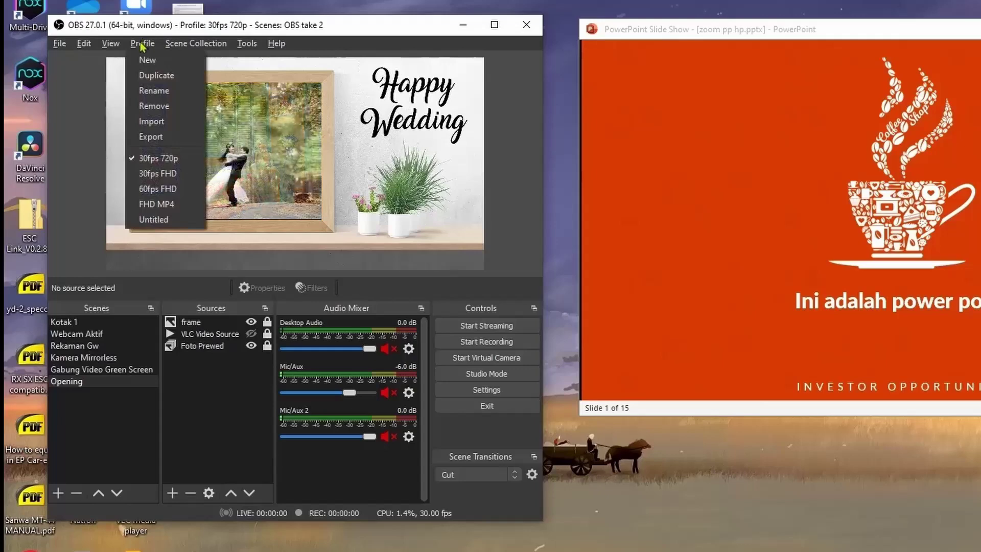
Dismiss the open settings, then create a new profile named 540p from the Profile menu.
click(506, 394)
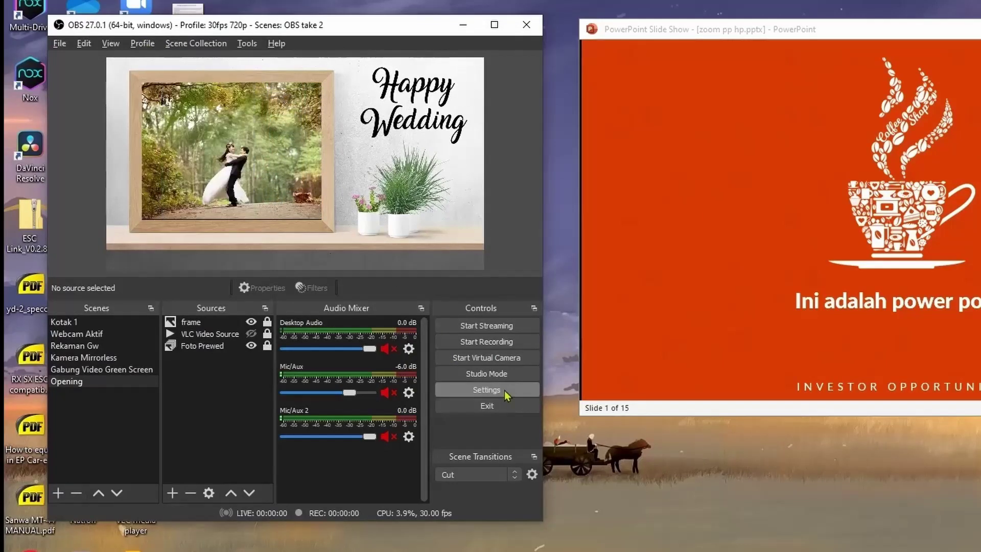
click(505, 394)
click(602, 517)
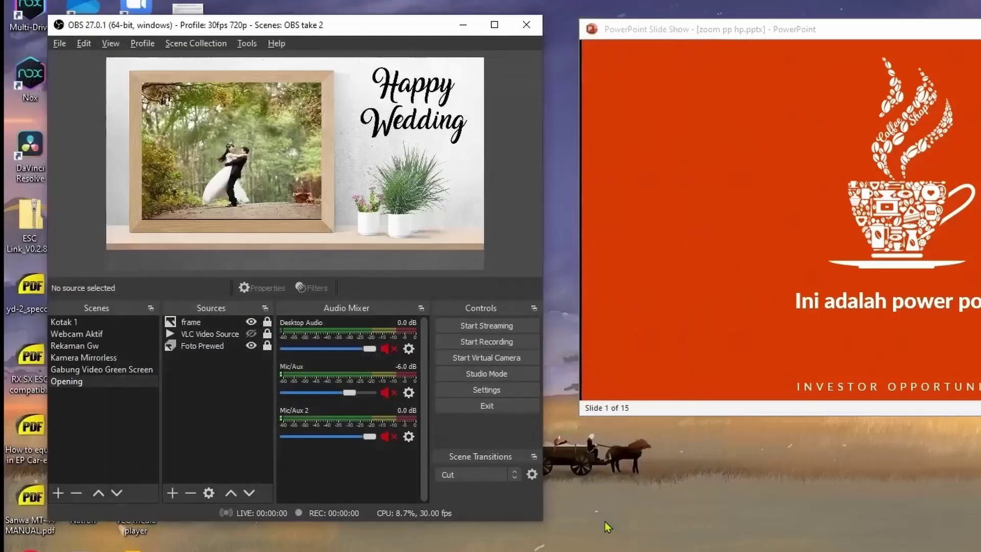
click(142, 42)
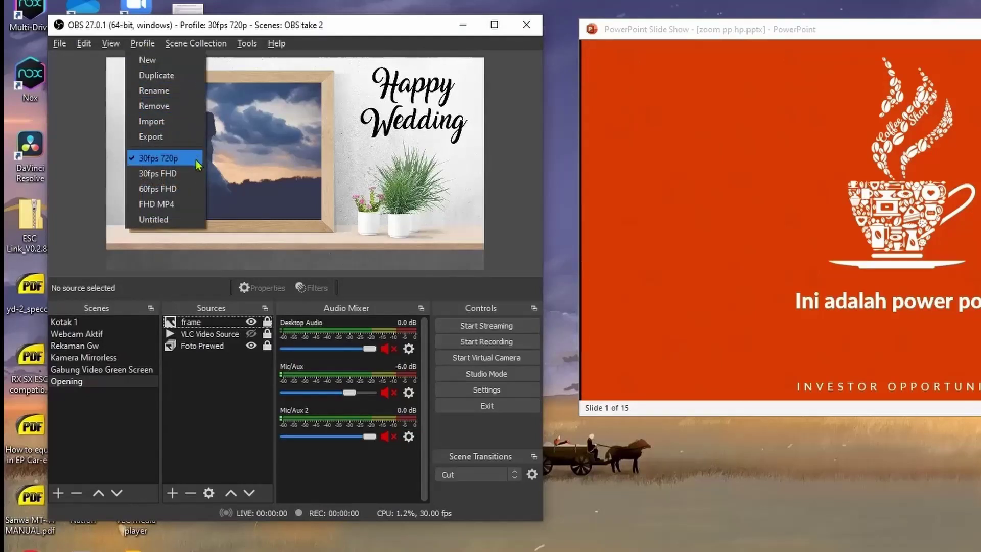
click(179, 76)
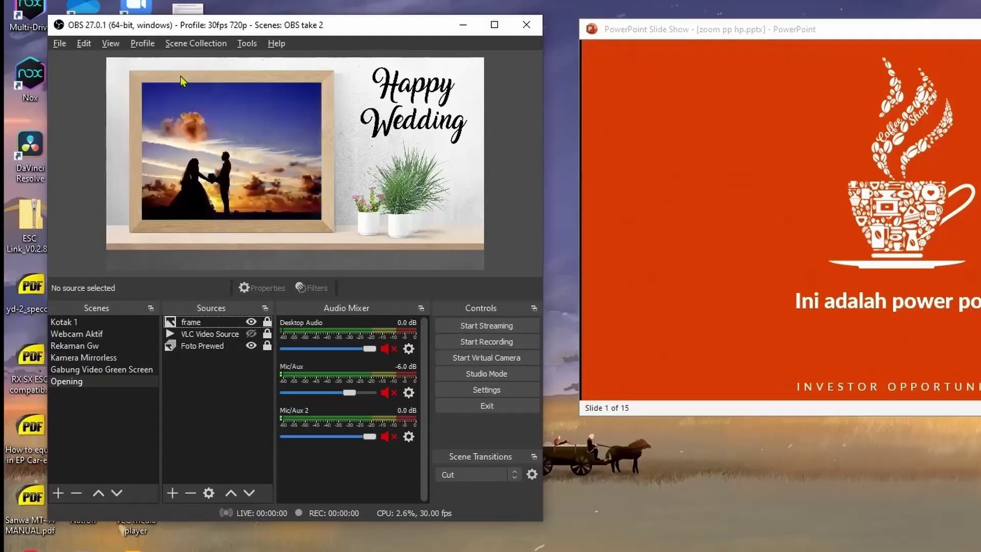
text(540p)
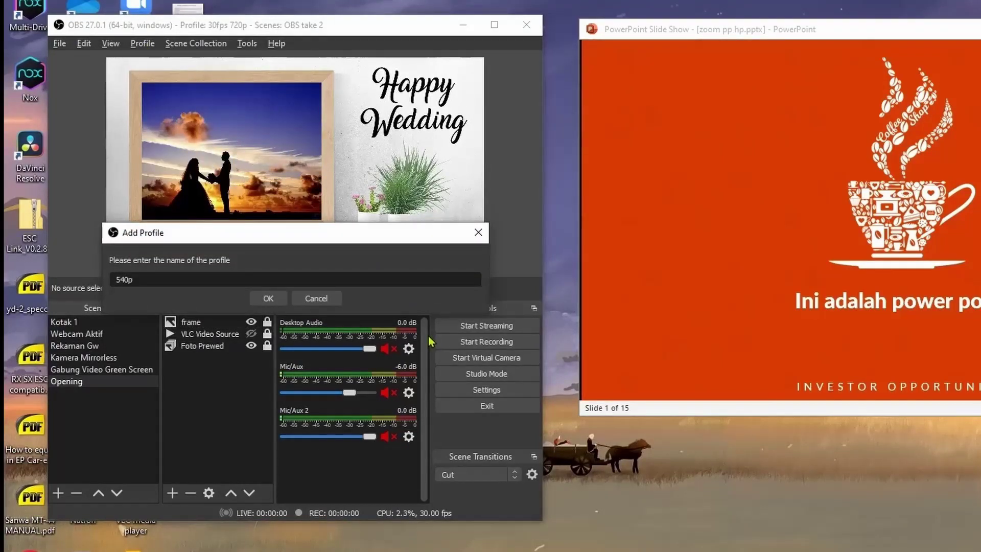
click(279, 299)
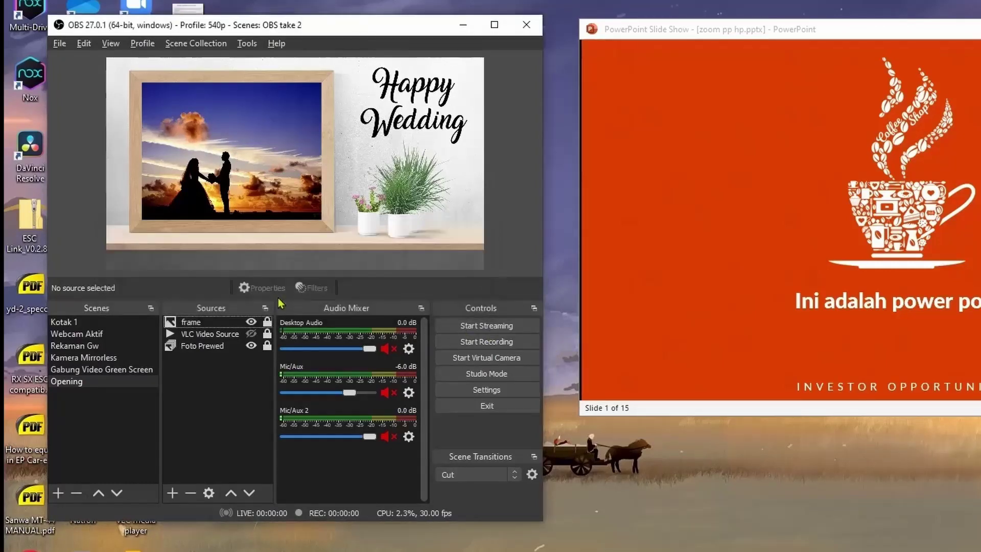
Choose 960x540 as the Video page's Output (Scaled) Resolution and close Settings.
click(526, 393)
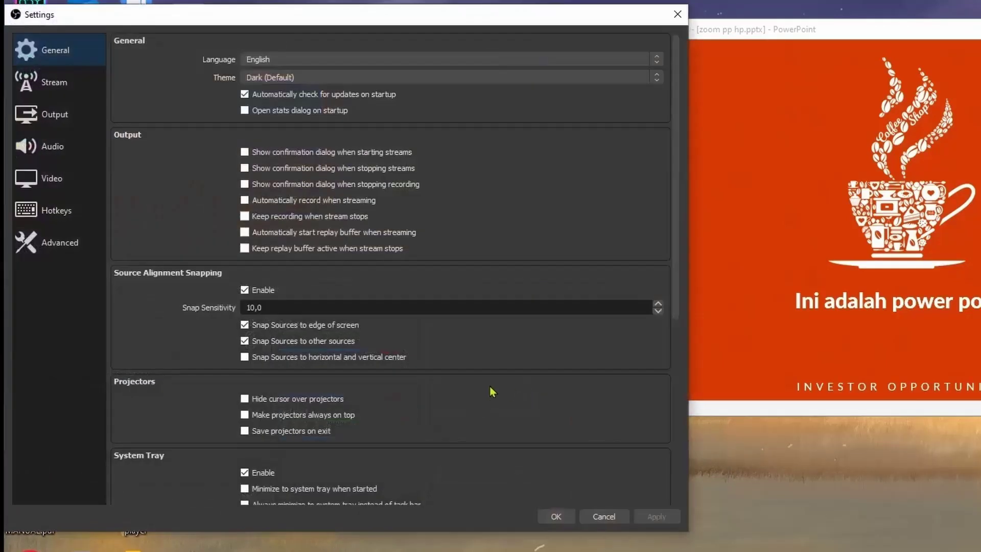
click(51, 177)
click(599, 65)
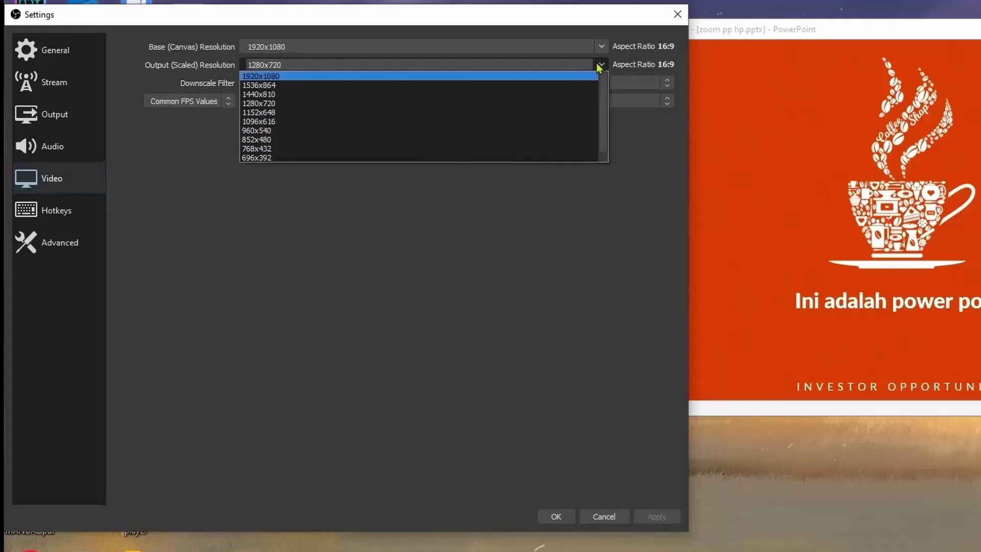
click(404, 130)
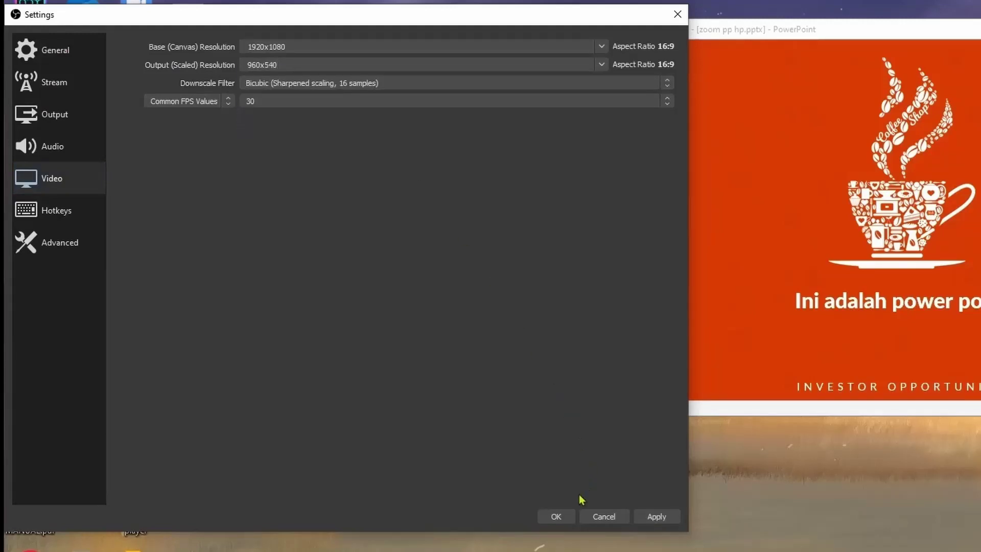
click(556, 516)
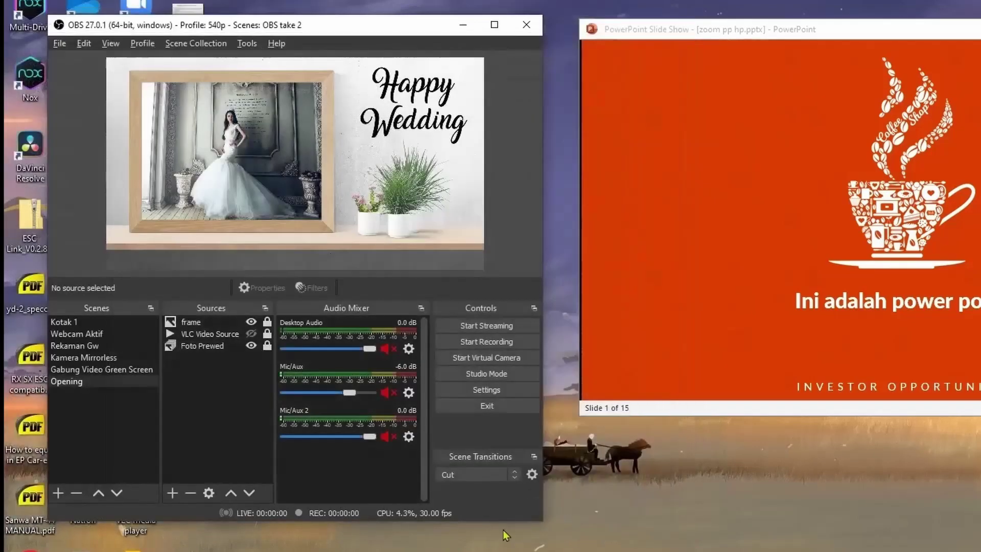
Start and stop a test stream, then switch the active profile back to 30fps 720p.
click(521, 327)
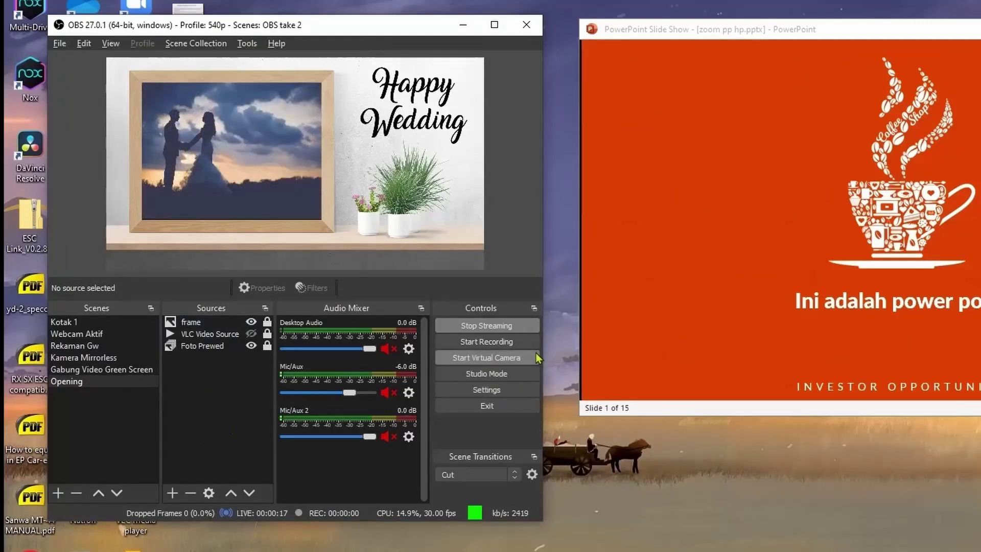
click(493, 325)
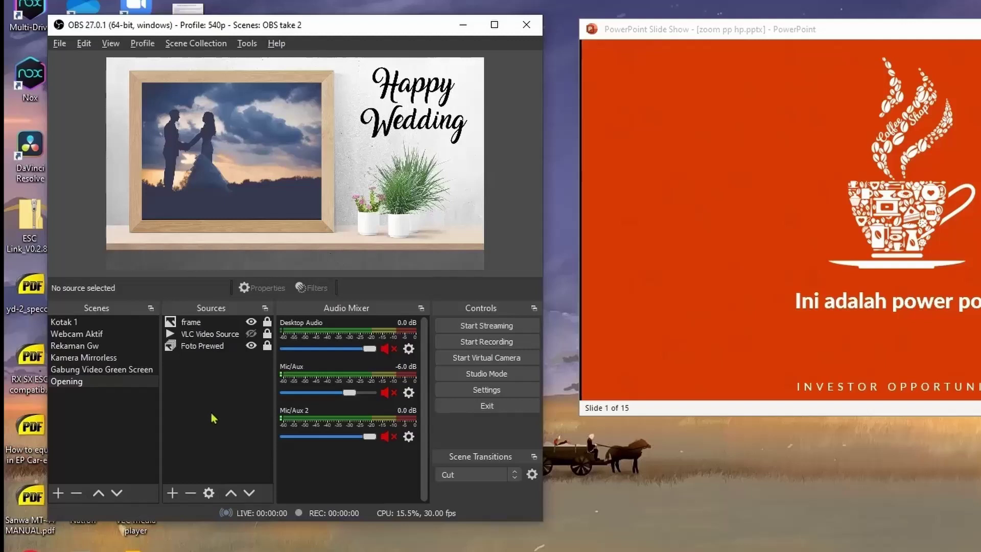
click(142, 43)
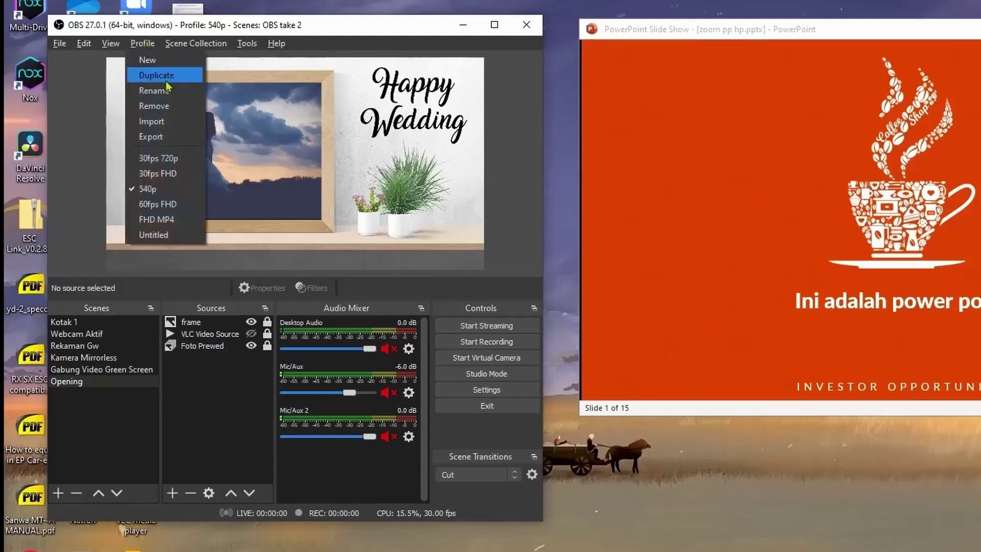
click(190, 159)
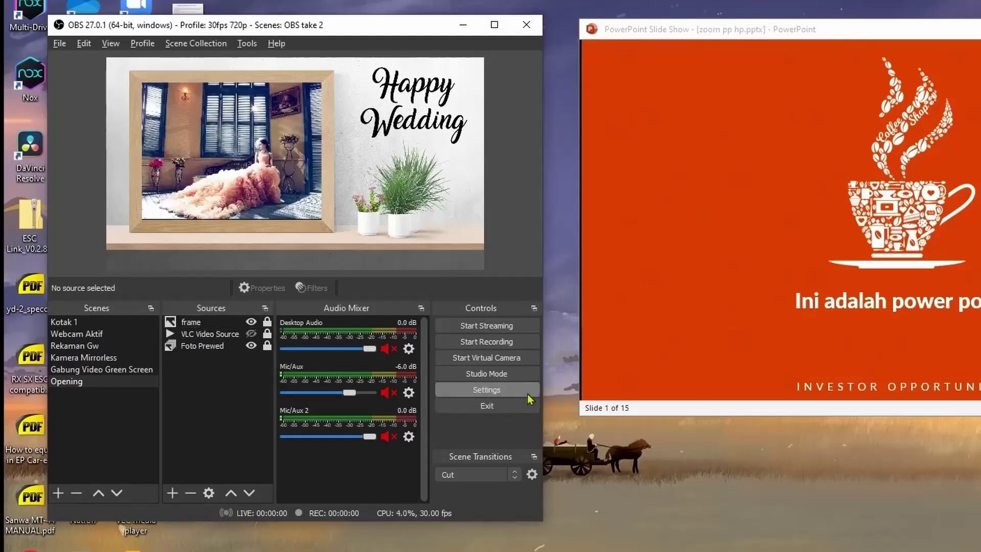
click(506, 393)
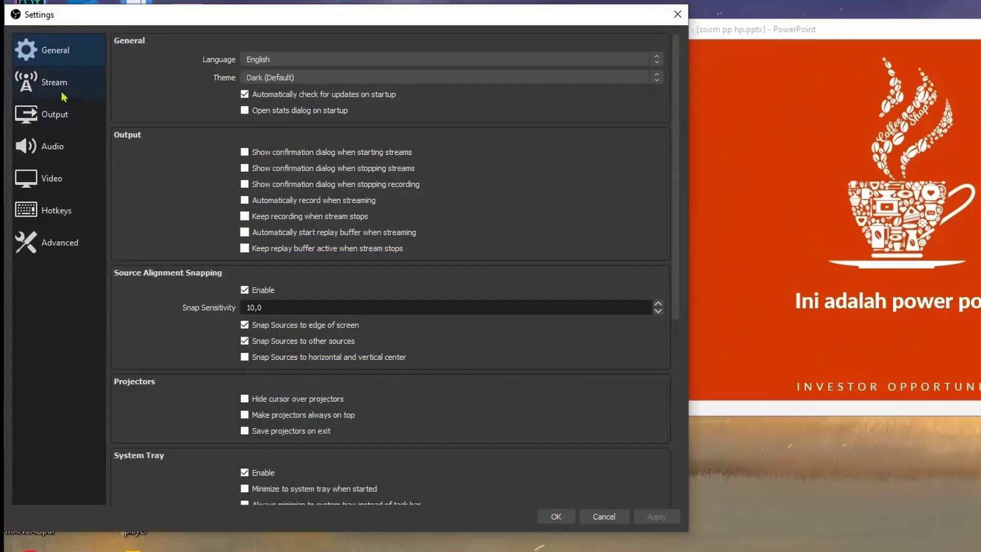
Step through the Stream, Output, Audio and Video pages, ending on Hotkeys with the Ctrl + R recording bindings.
click(63, 92)
click(70, 114)
click(66, 147)
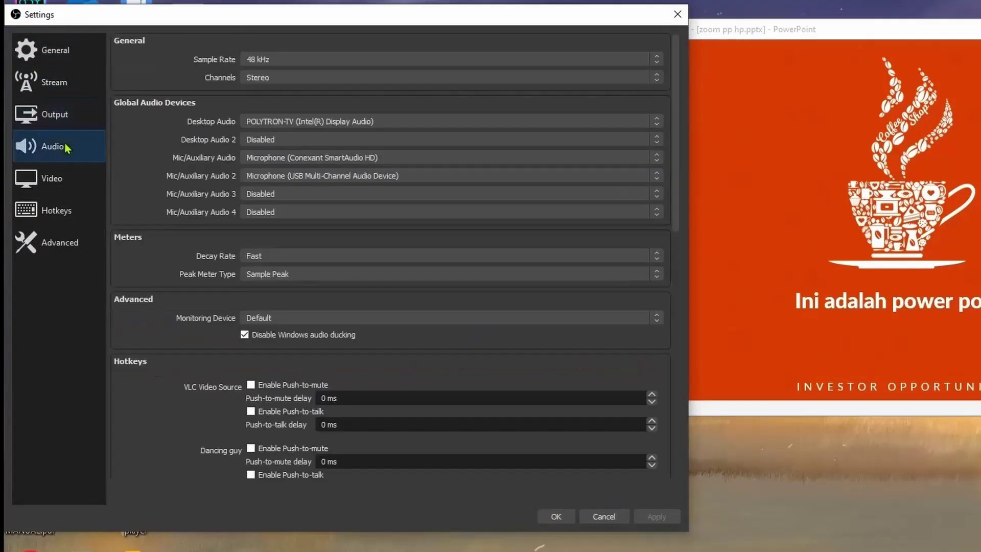
click(68, 182)
click(65, 212)
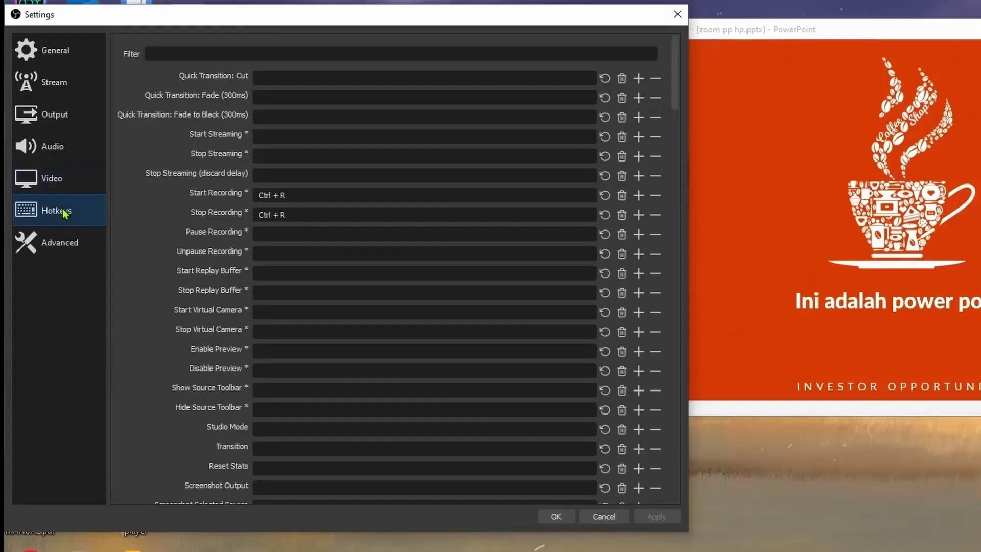